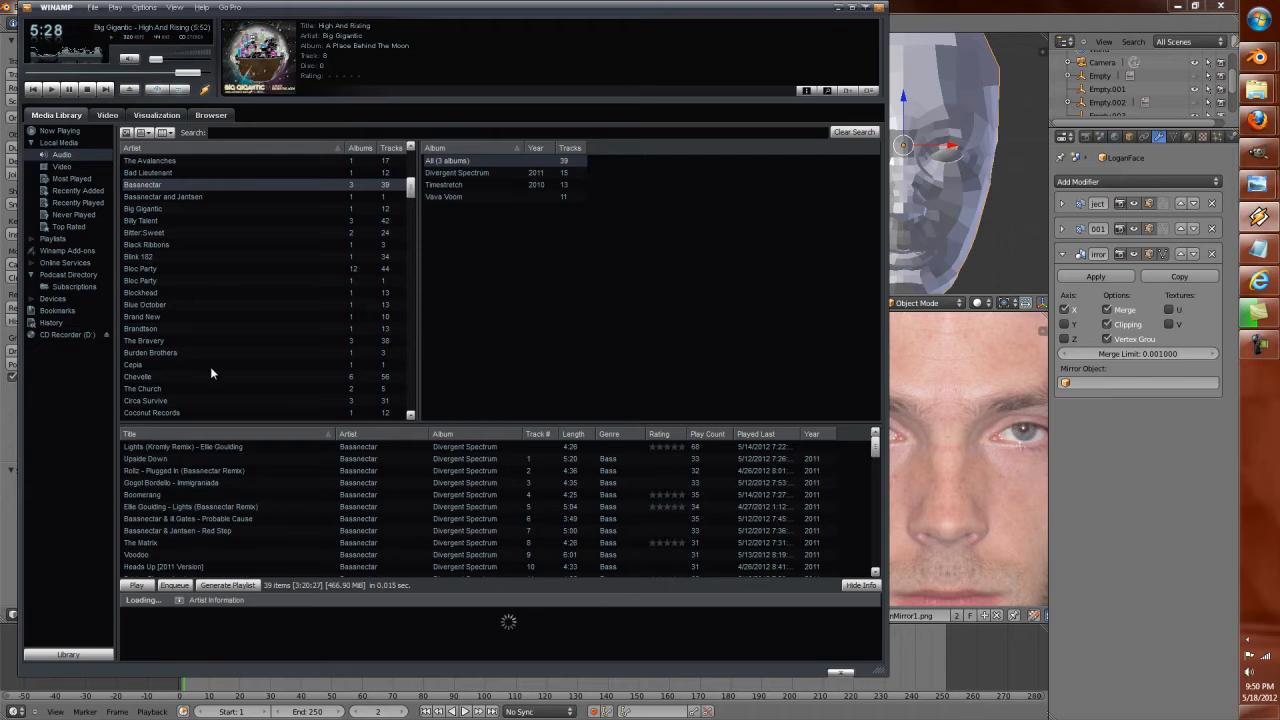
# Play the track "Ellie Goulding - Lights (Bassnectar Remix)" in Winamp and return to Blender.
pyautogui.click(177, 520)
pyautogui.click(180, 508)
pyautogui.doubleClick(180, 508)
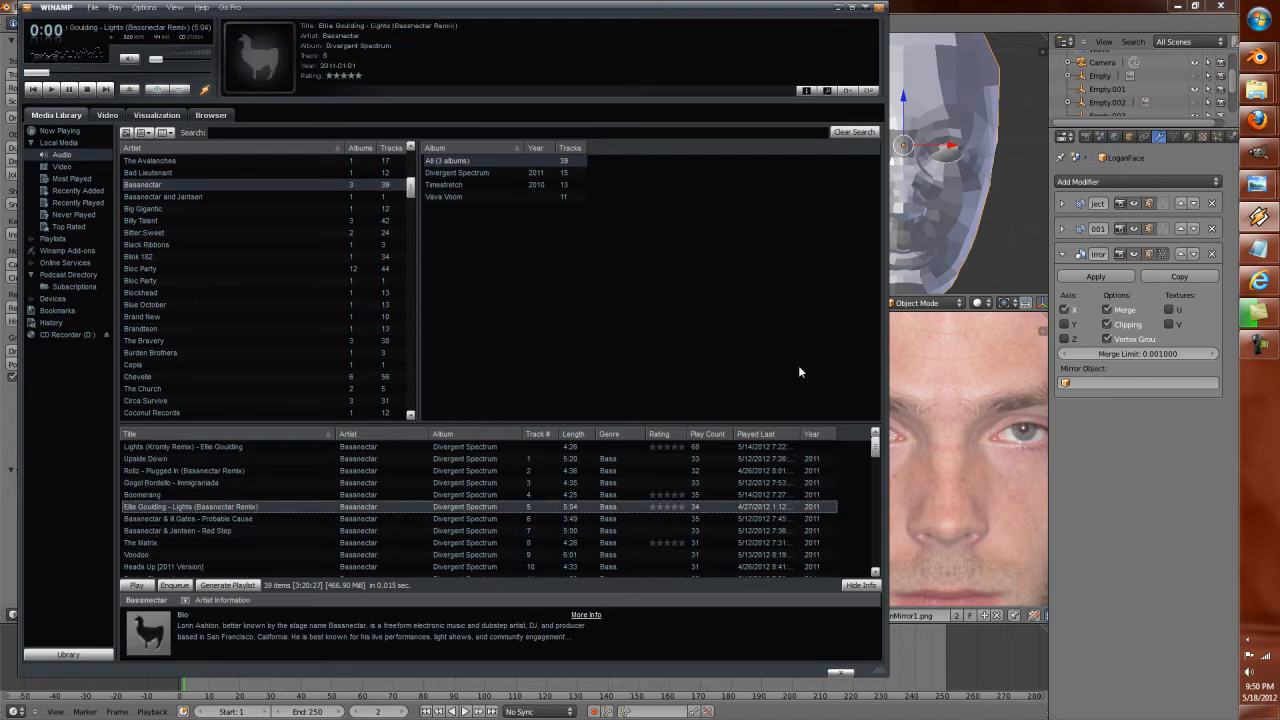
pyautogui.click(934, 5)
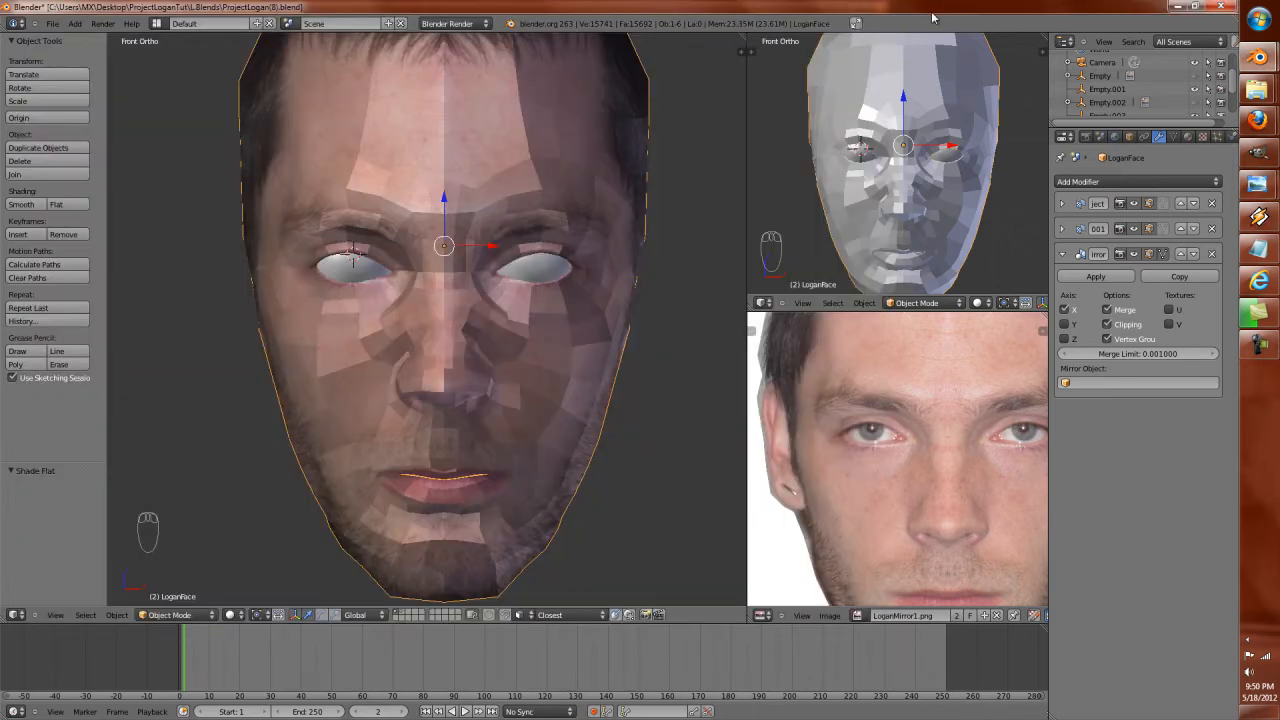
# Select the whole LoganFace mesh in Edit Mode and unlink the LoganMirror1.png image from its faces.
pyautogui.click(855, 24)
pyautogui.scroll(-3, 466, 291)
pyautogui.moveTo(517, 317); pyautogui.dragTo(470, 202, button='middle')
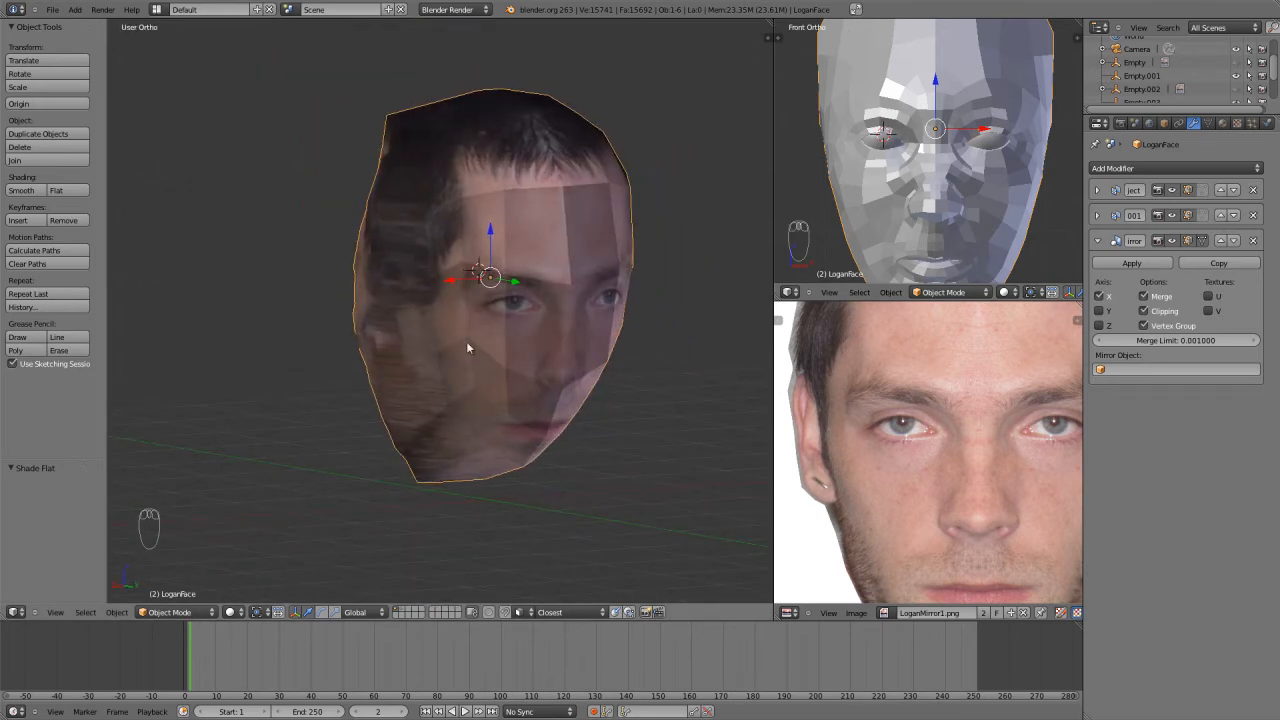
pyautogui.moveTo(523, 396); pyautogui.dragTo(519, 367, button='middle')
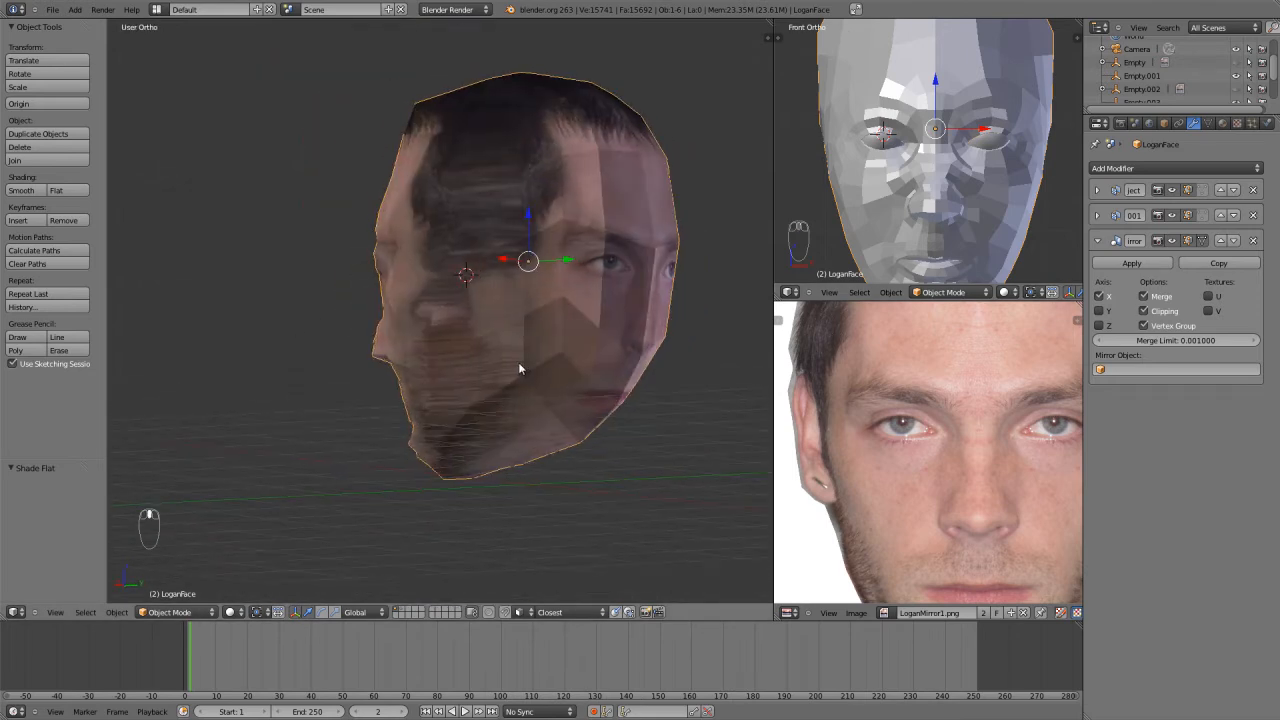
pyautogui.press('KP_1')
pyautogui.press('KP_3')
pyautogui.press('Tab')
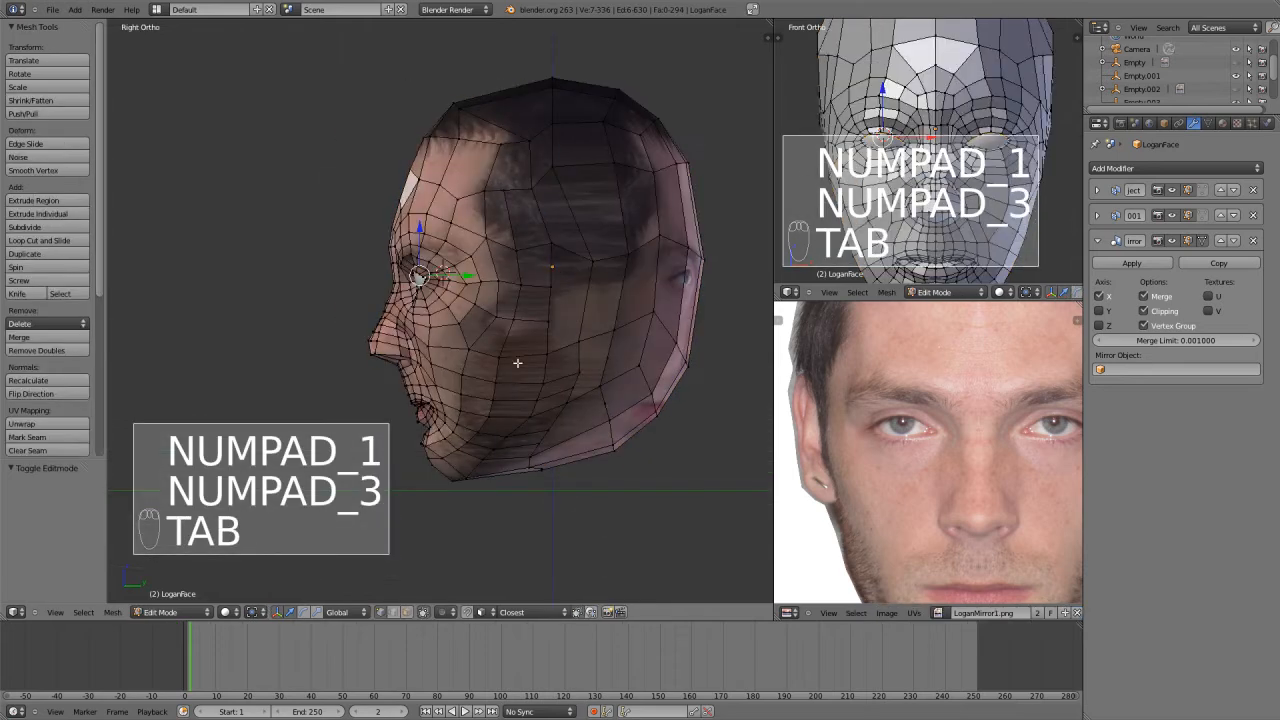
pyautogui.press('a')
pyautogui.press('a')
pyautogui.press('a')
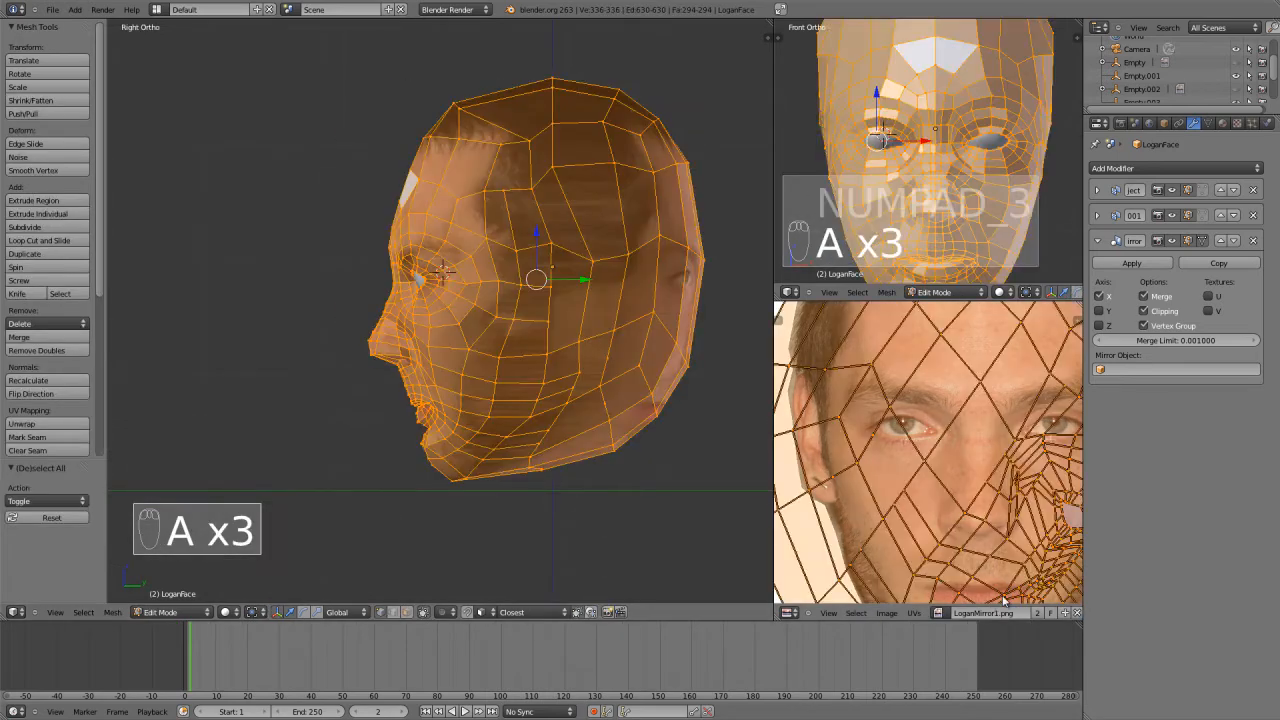
pyautogui.click(1076, 613)
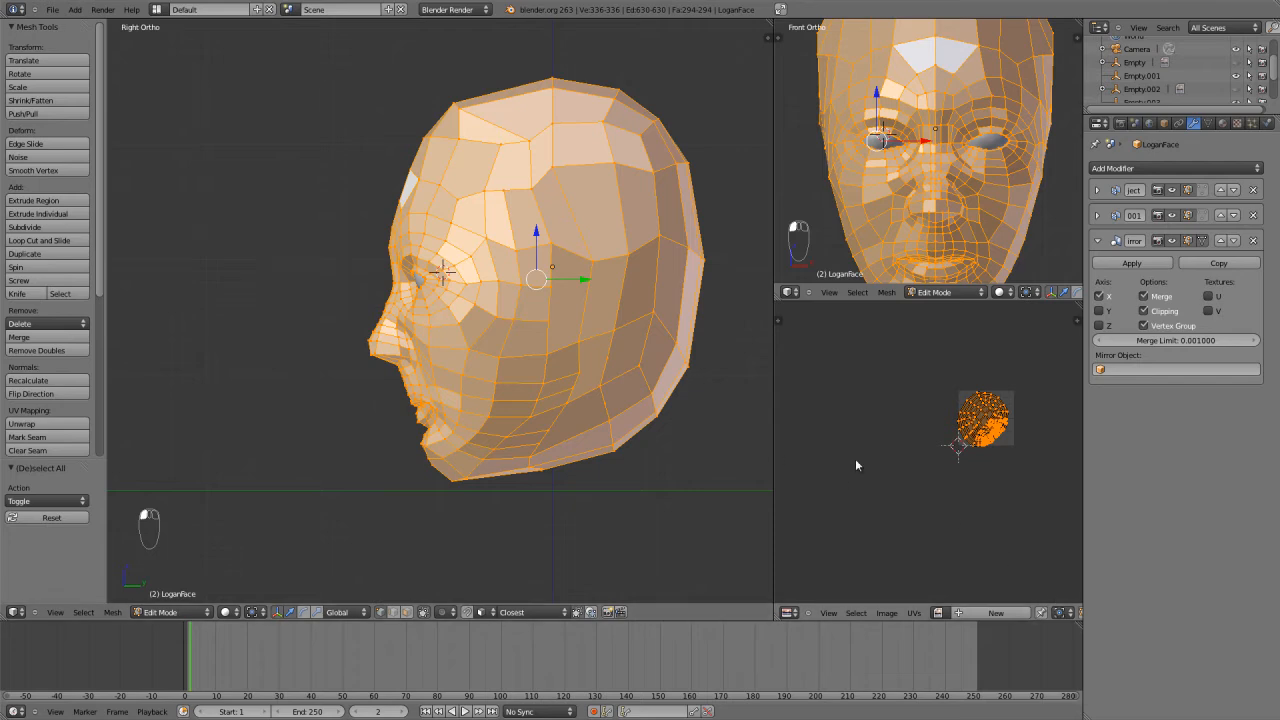
# Remove the back part of the head from the selection in the side wireframe view.
pyautogui.press('z')
pyautogui.press('b')
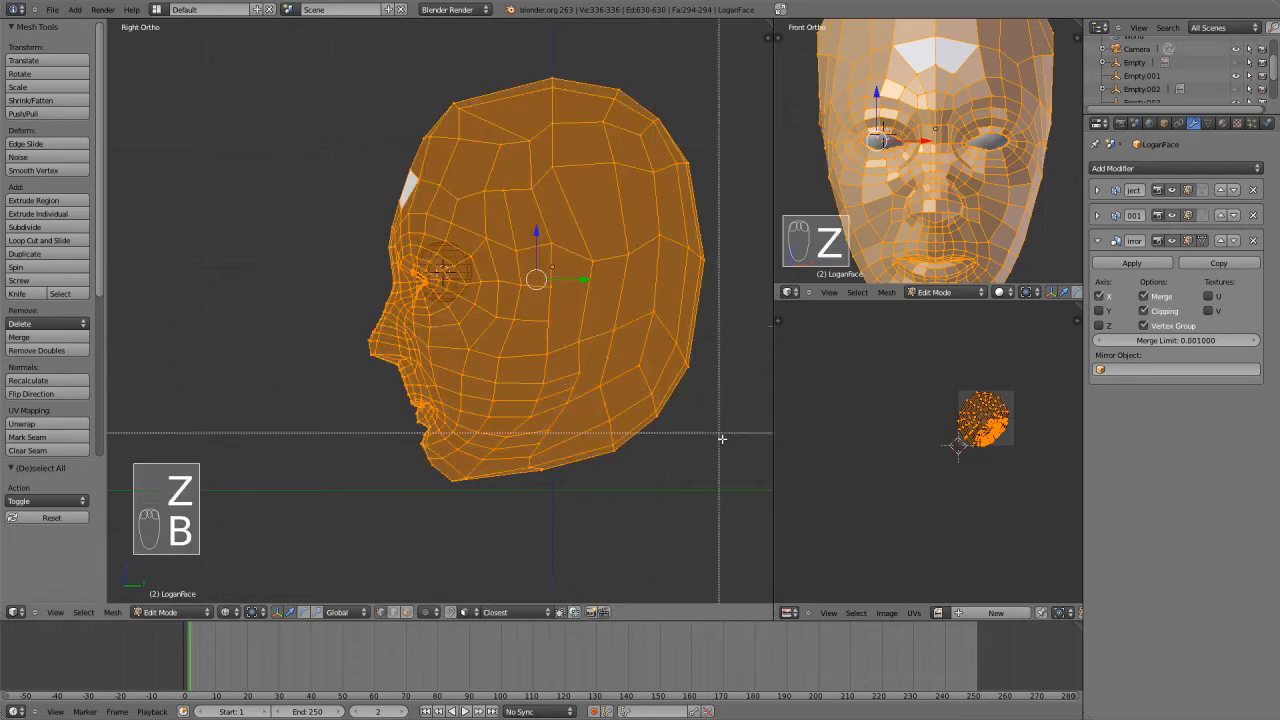
pyautogui.moveTo(767, 61); pyautogui.dragTo(587, 511)
pyautogui.moveTo(587, 511); pyautogui.dragTo(587, 511, button='middle')
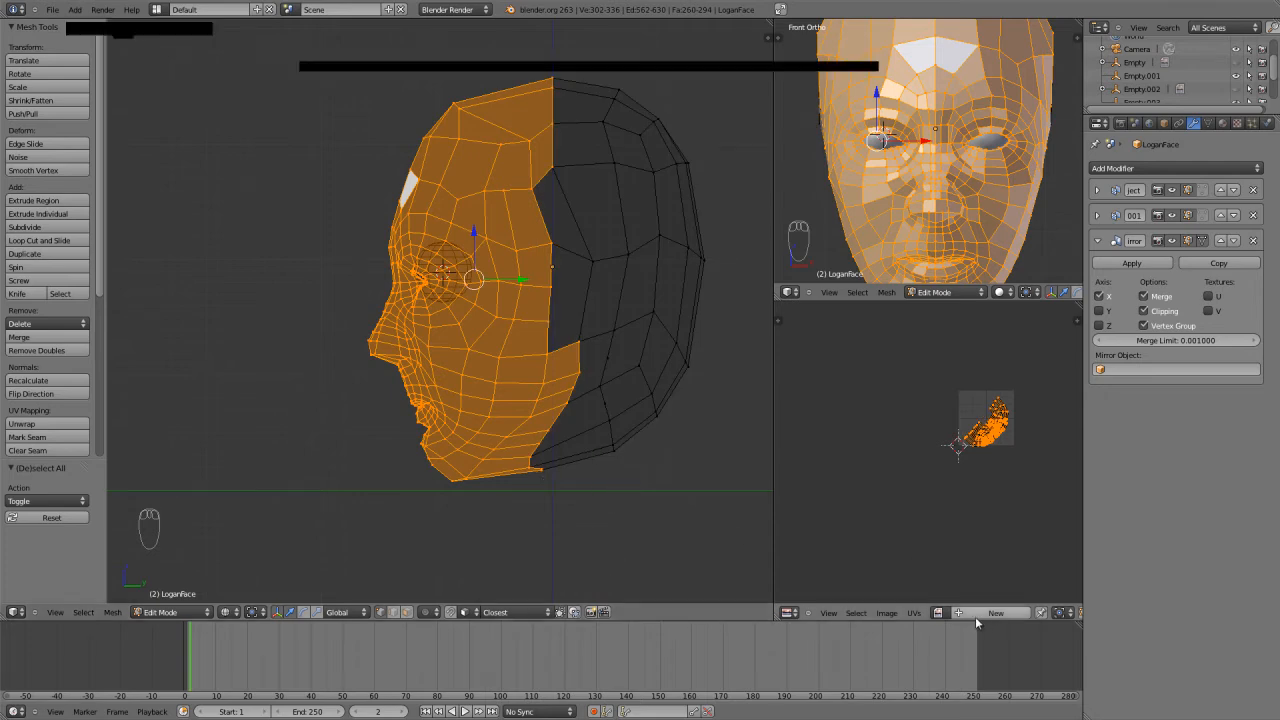
# Assign LoganMirror1.png to the selected front faces and show the head textured in Object Mode.
pyautogui.click(937, 612)
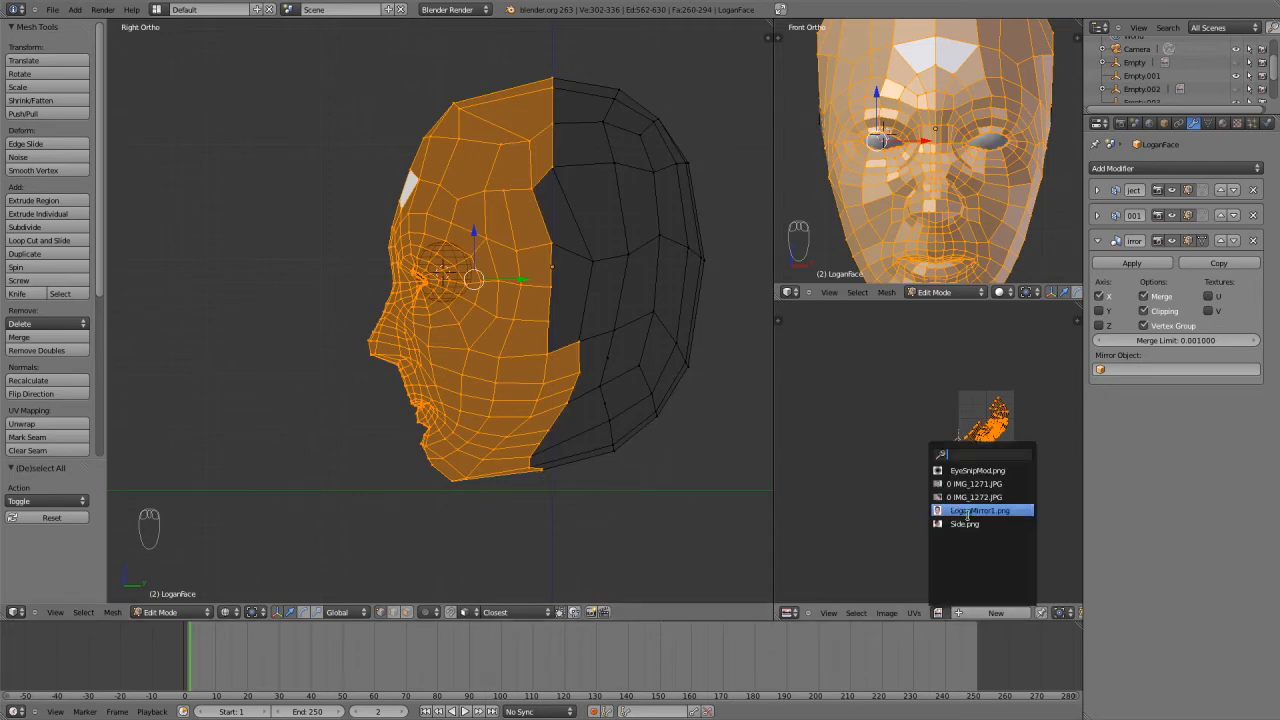
pyautogui.click(966, 512)
pyautogui.press('Tab')
pyautogui.moveTo(560, 397); pyautogui.dragTo(653, 423, button='middle')
pyautogui.hotkey('alt', 'z')
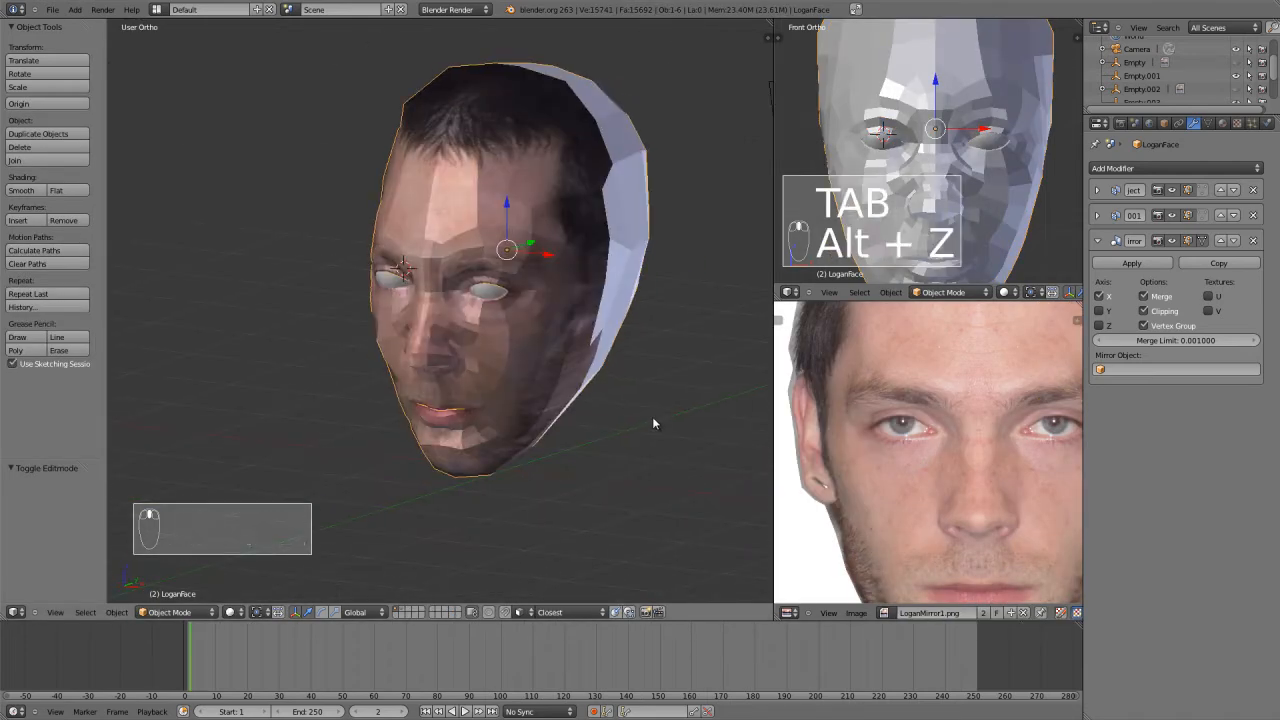
# Save the scene as a new version named ProjectLogan(9).blend.
pyautogui.hotkey('ctrl', 's')
pyautogui.click(53, 10)
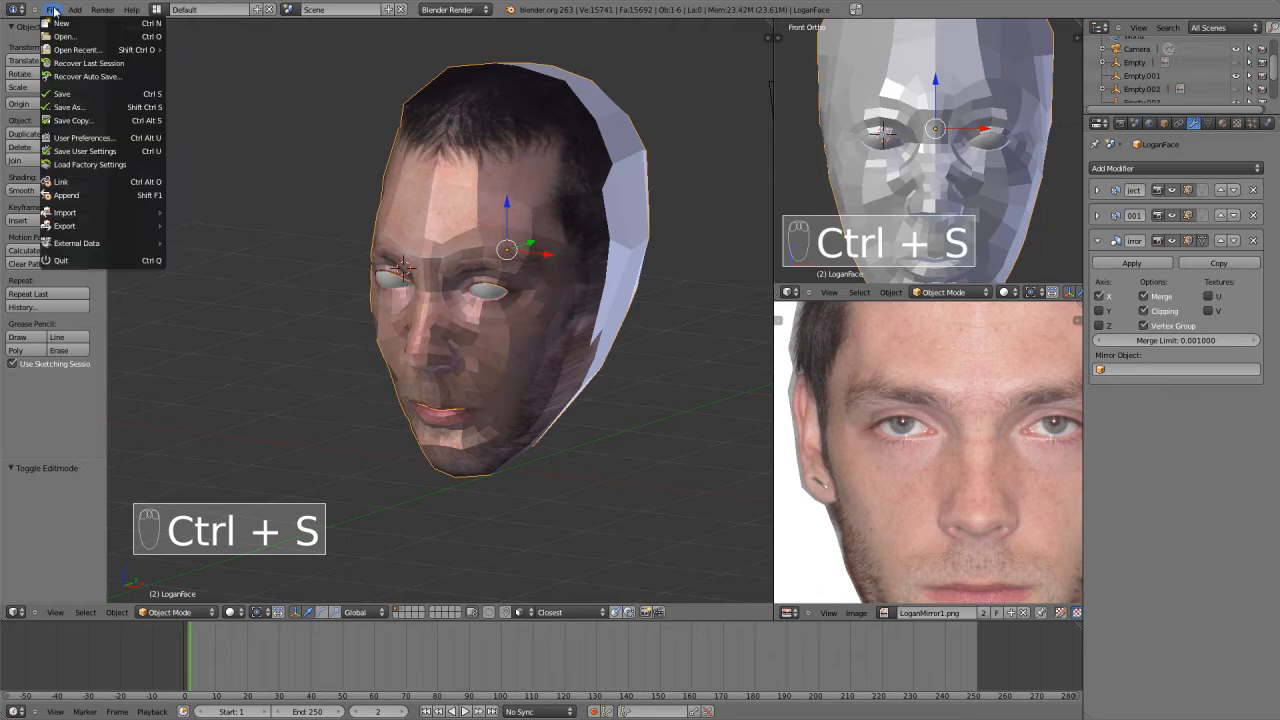
pyautogui.click(78, 107)
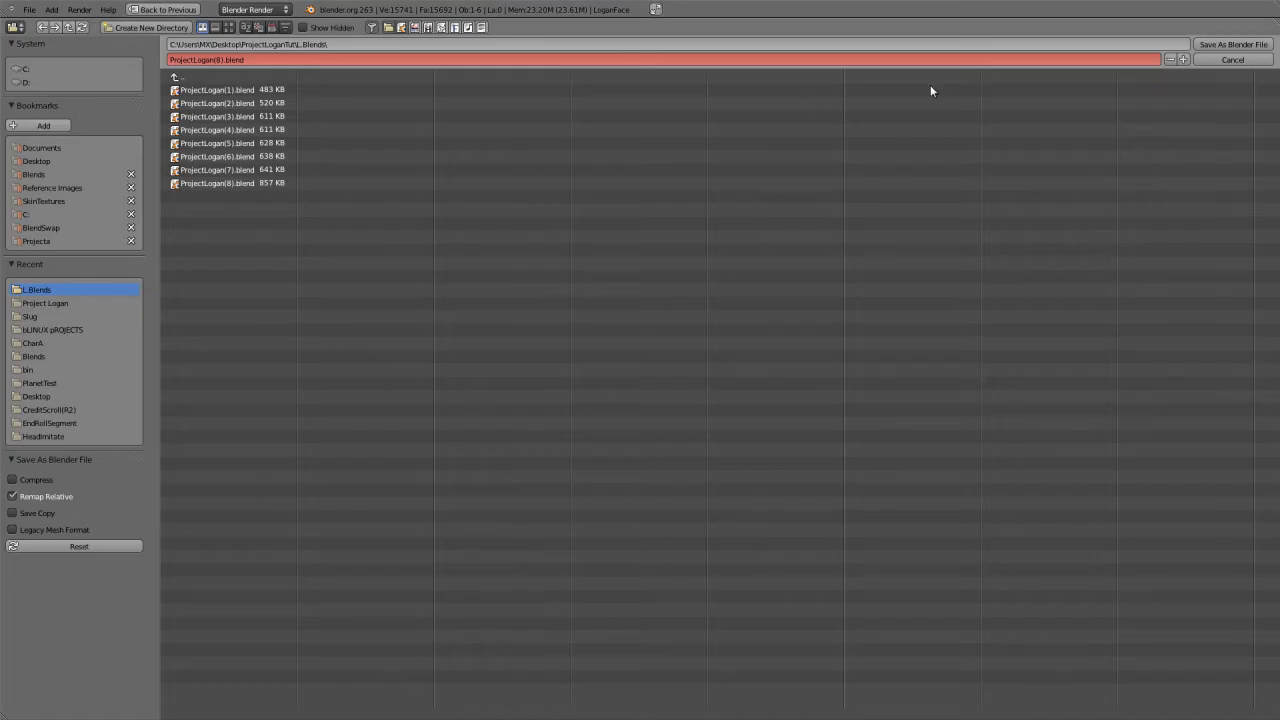
pyautogui.click(1181, 60)
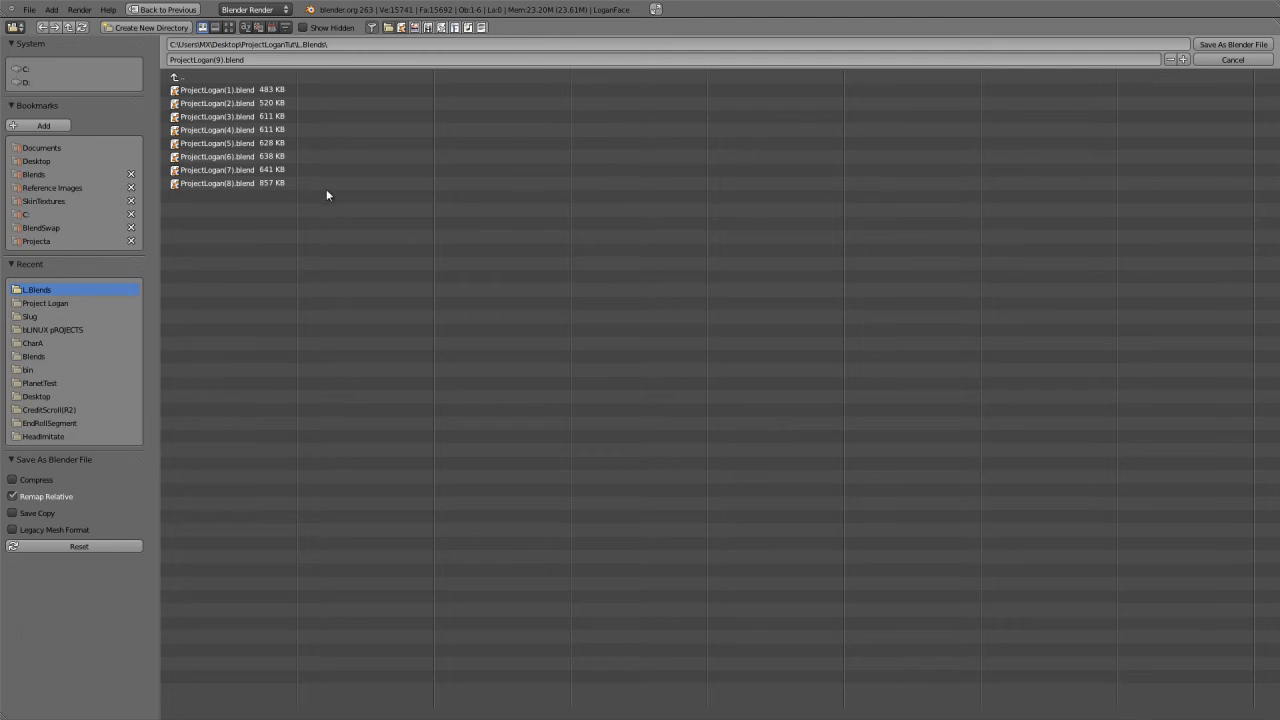
pyautogui.click(1238, 45)
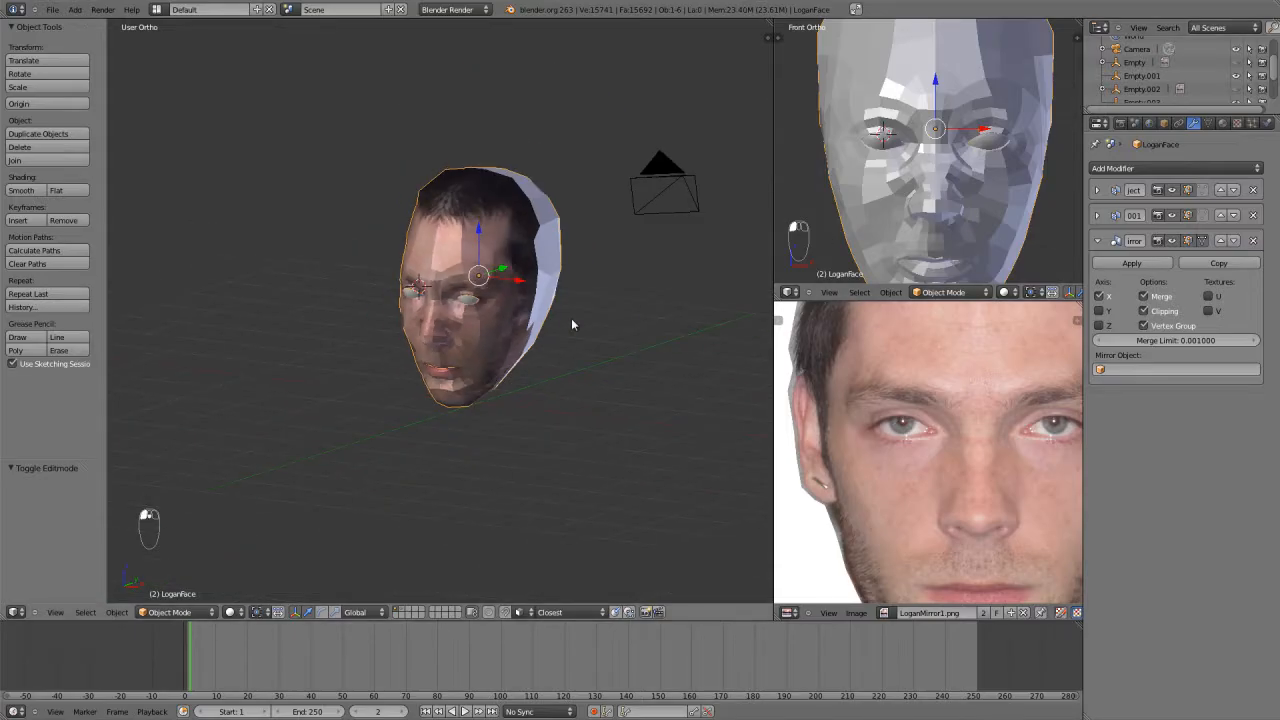
# Examine how the photo texture sits on the face mesh from the front, close up and at an angle.
pyautogui.click(857, 9)
pyautogui.scroll(2, 483, 370)
pyautogui.moveTo(483, 370); pyautogui.dragTo(524, 362, button='middle')
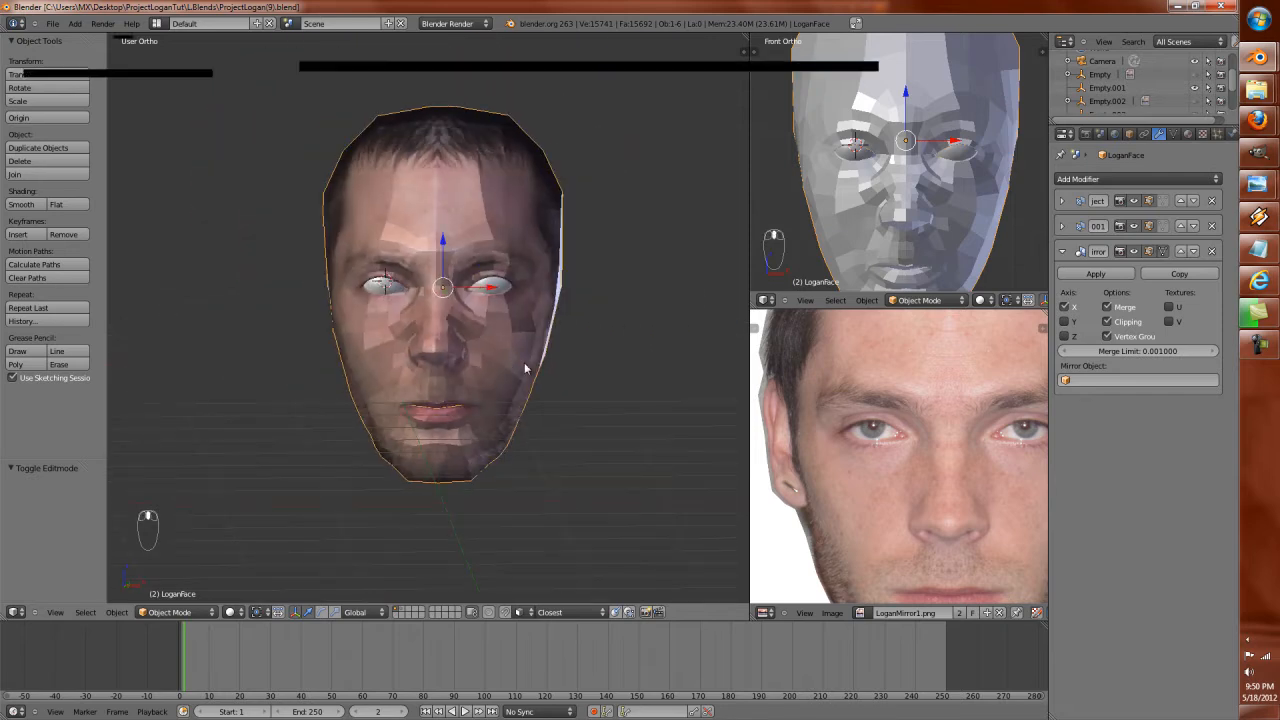
pyautogui.press('KP_1')
pyautogui.scroll(5, 522, 368)
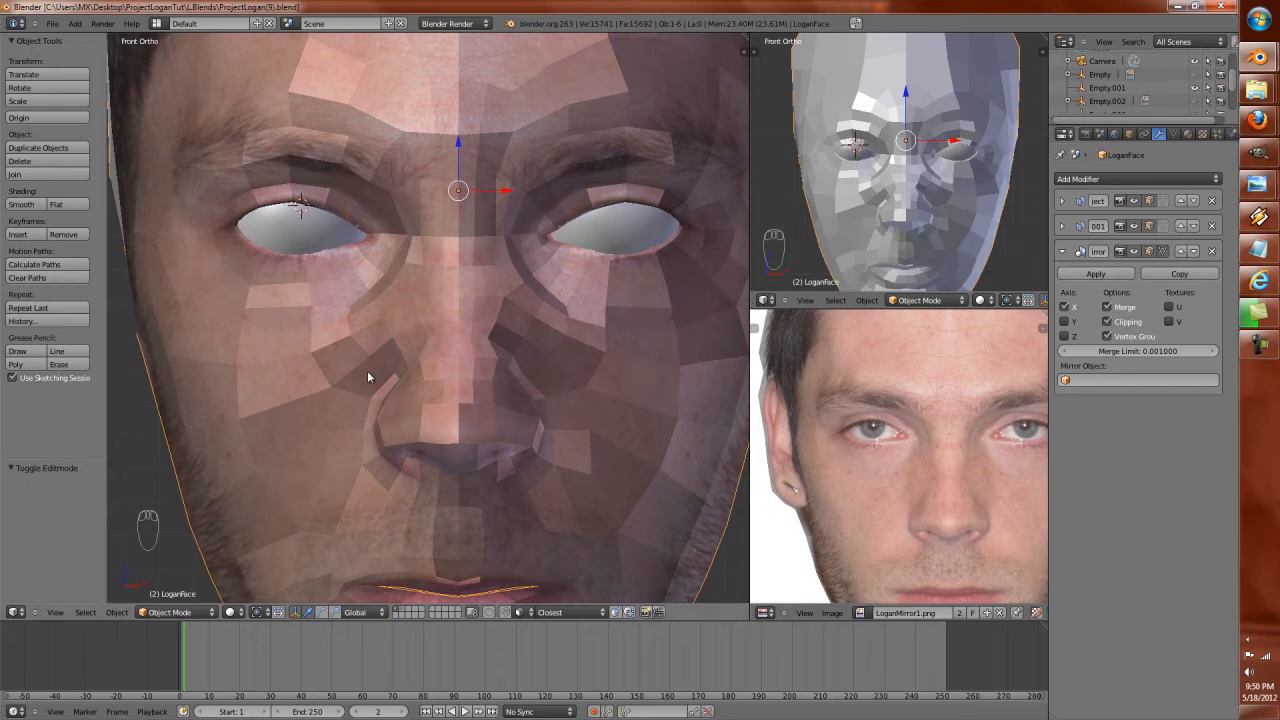
pyautogui.scroll(-1, 400, 295)
pyautogui.scroll(-2, 416, 344)
pyautogui.moveTo(409, 350); pyautogui.dragTo(280, 410, button='middle')
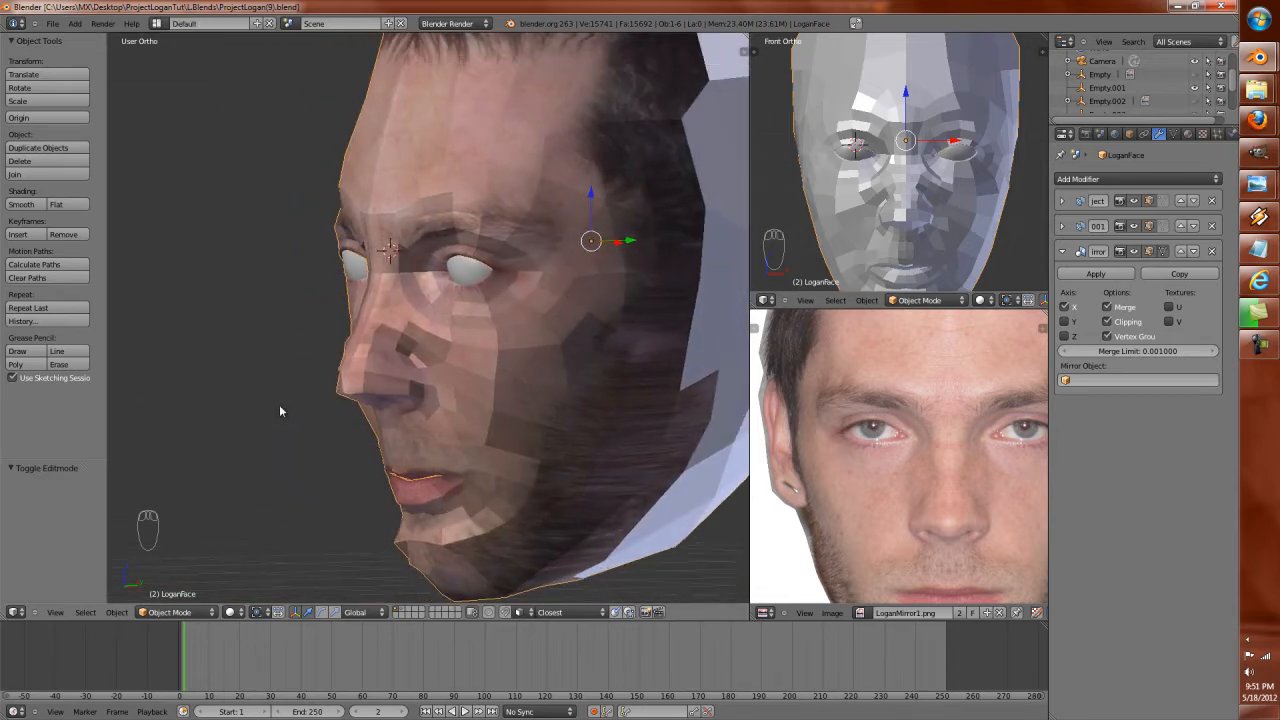
pyautogui.press('KP_1')
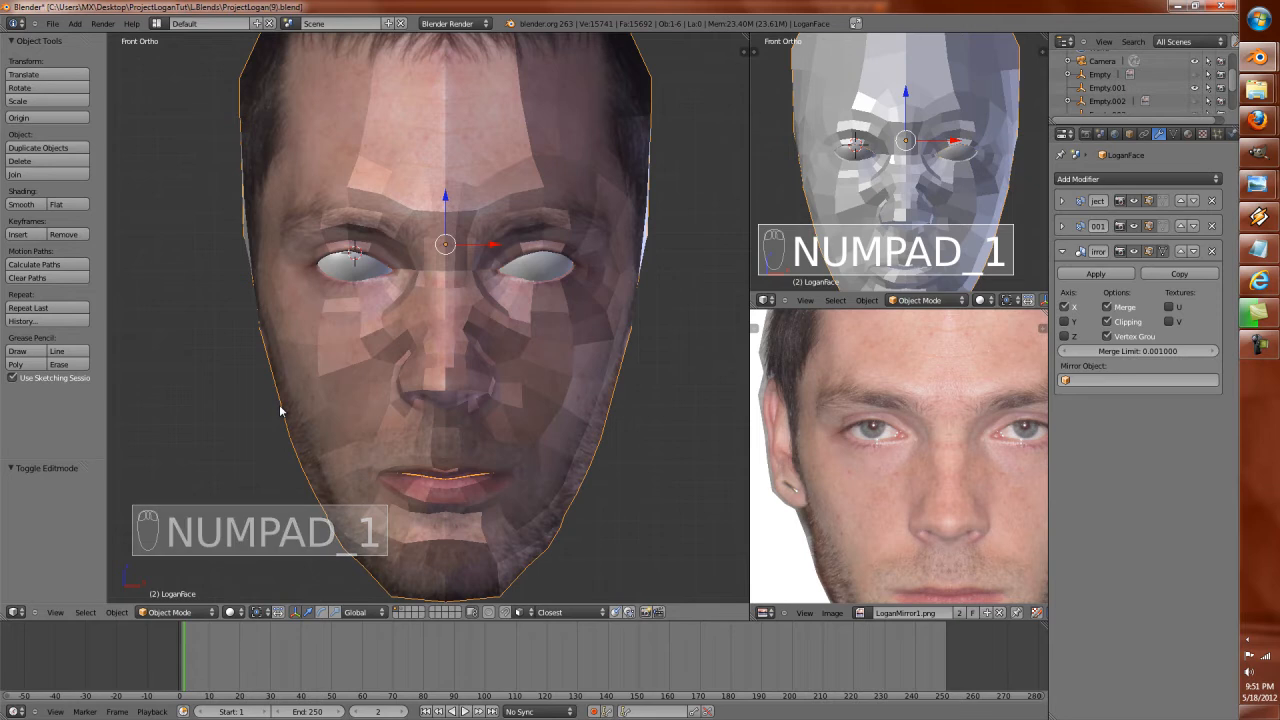
# Unhide all hidden objects, including the front and side reference images.
pyautogui.hotkey('alt', 'h')
pyautogui.scroll(-4, 313, 347)
pyautogui.moveTo(418, 372); pyautogui.dragTo(505, 390, button='middle')
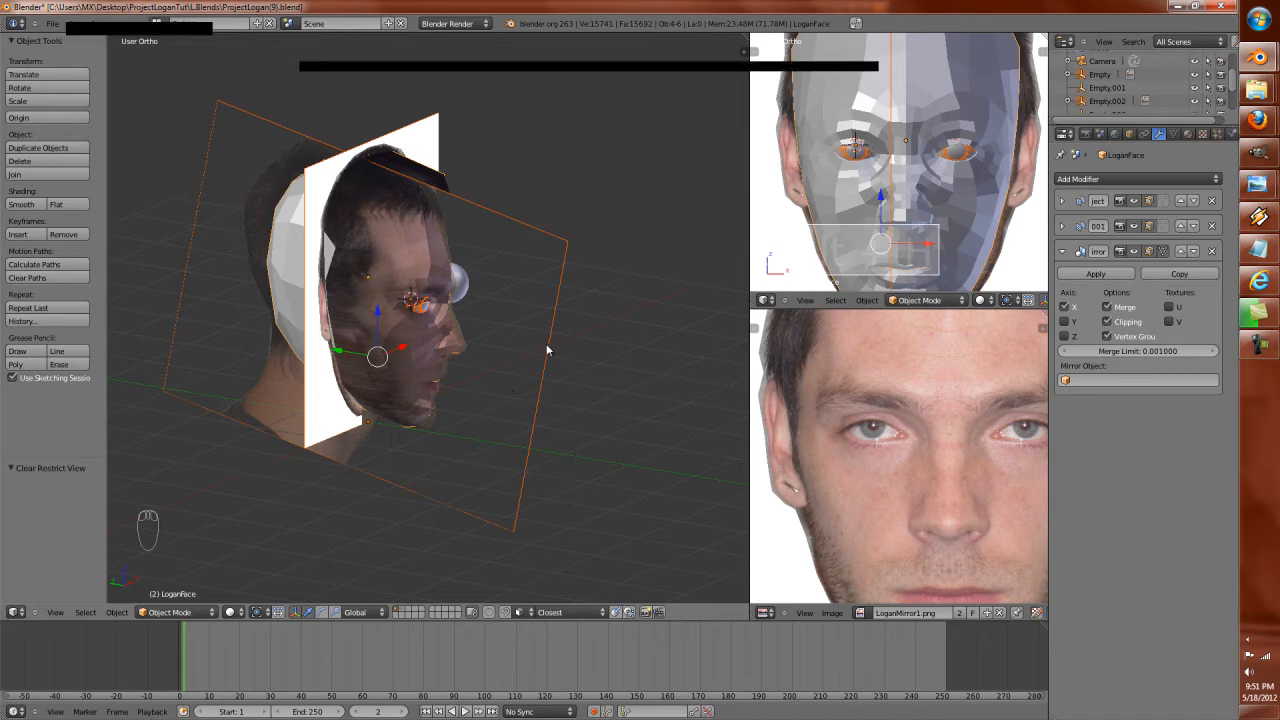
pyautogui.scroll(1, 543, 363)
pyautogui.click(1275, 327)
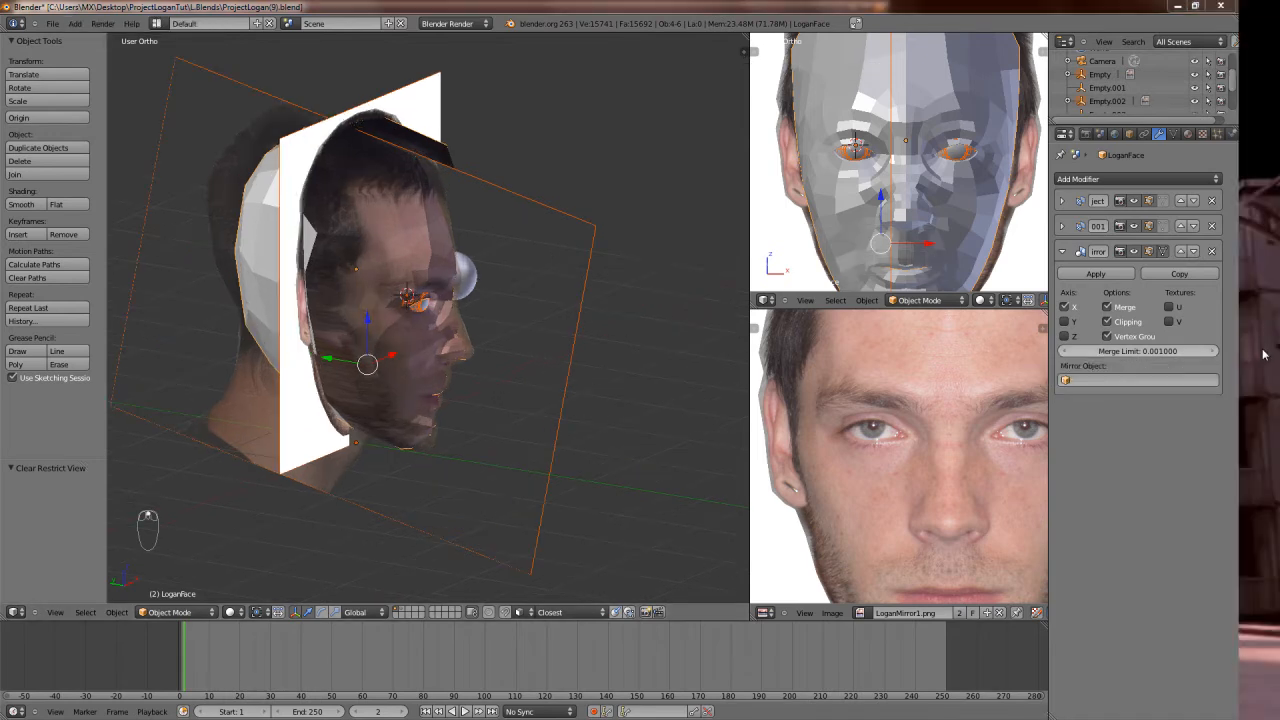
pyautogui.click(1069, 660)
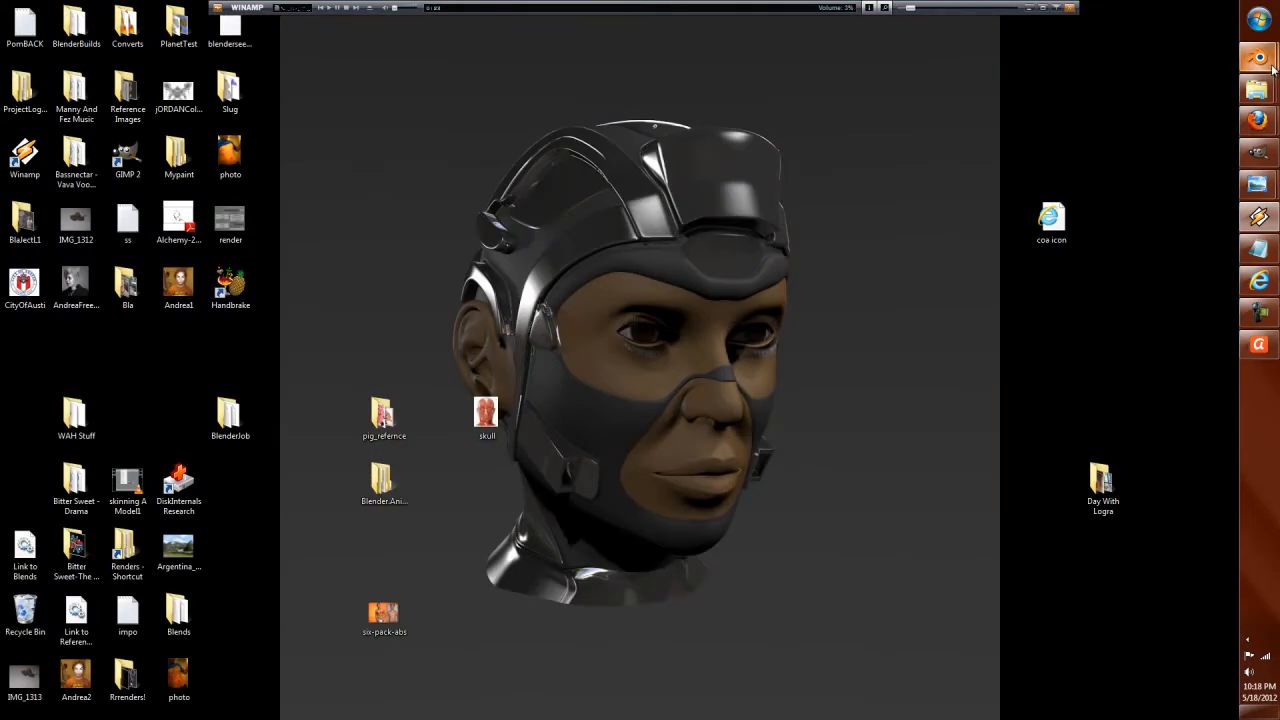
pyautogui.moveTo(1265, 62)
pyautogui.click(1165, 85)
# Switch to the Modelling screen layout and maximize the 3D viewport.
pyautogui.moveTo(448, 440); pyautogui.dragTo(502, 374, button='middle')
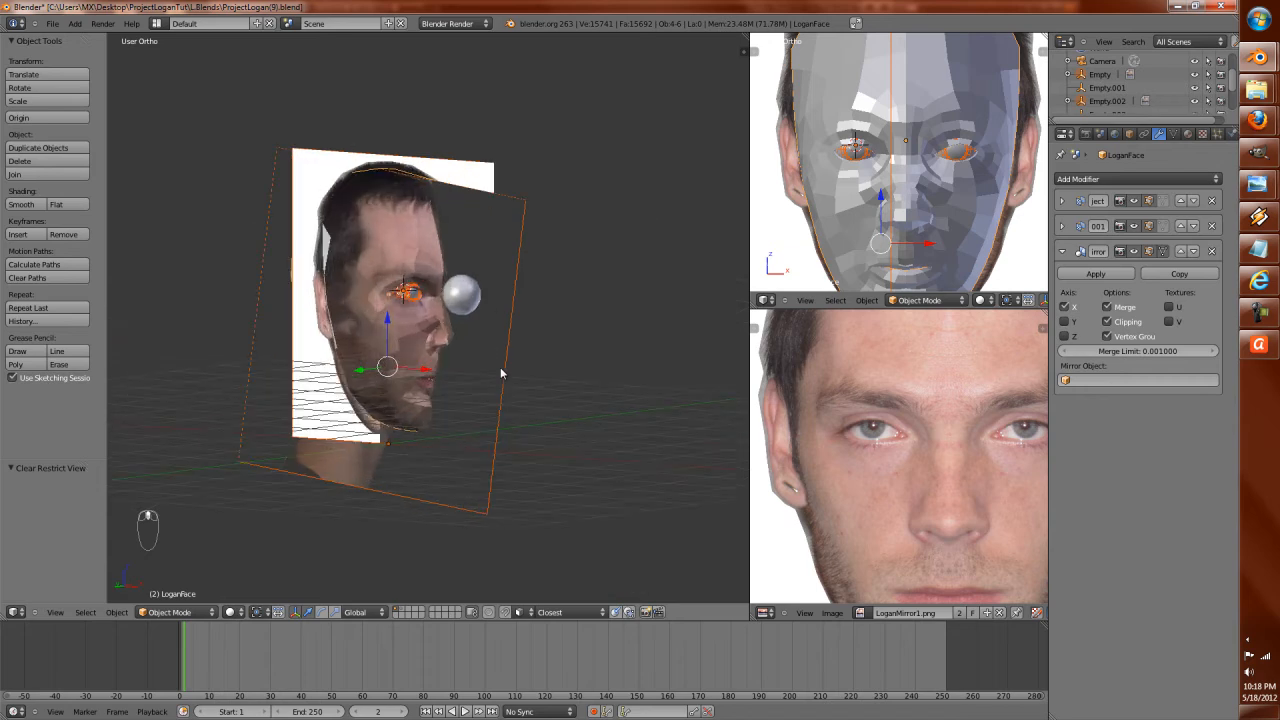
pyautogui.click(156, 23)
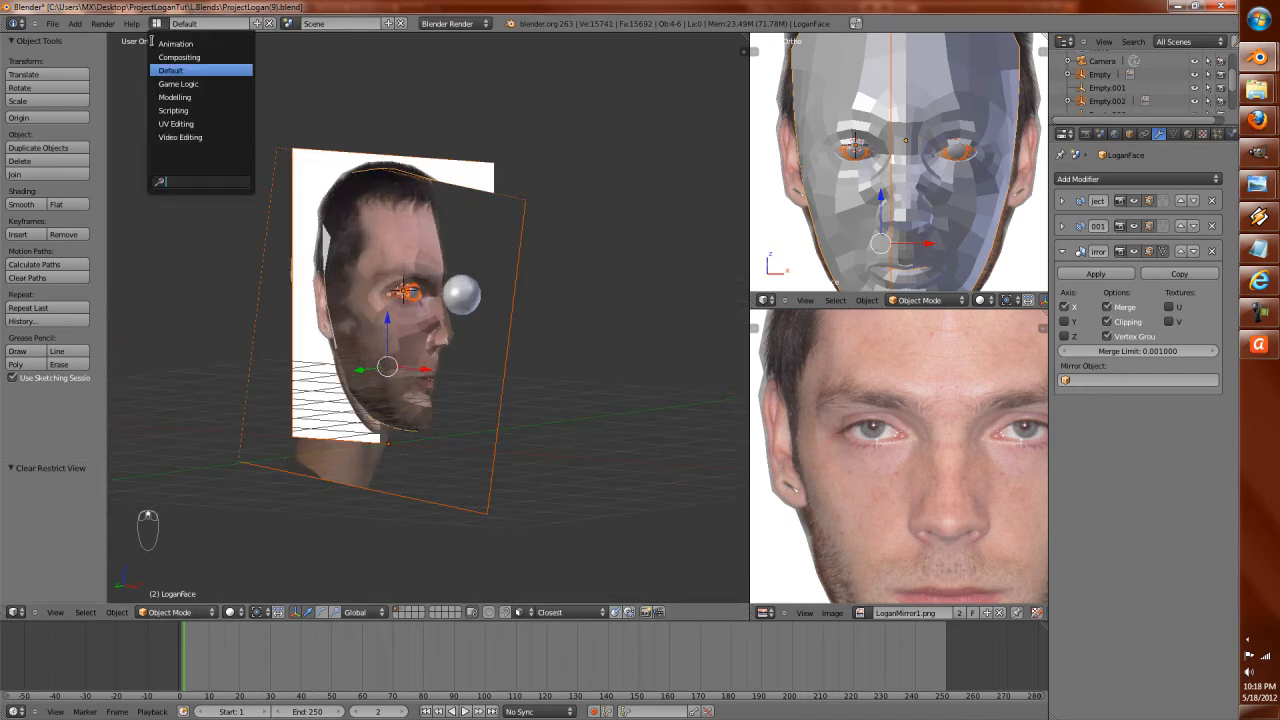
pyautogui.click(173, 99)
pyautogui.scroll(-4, 525, 343)
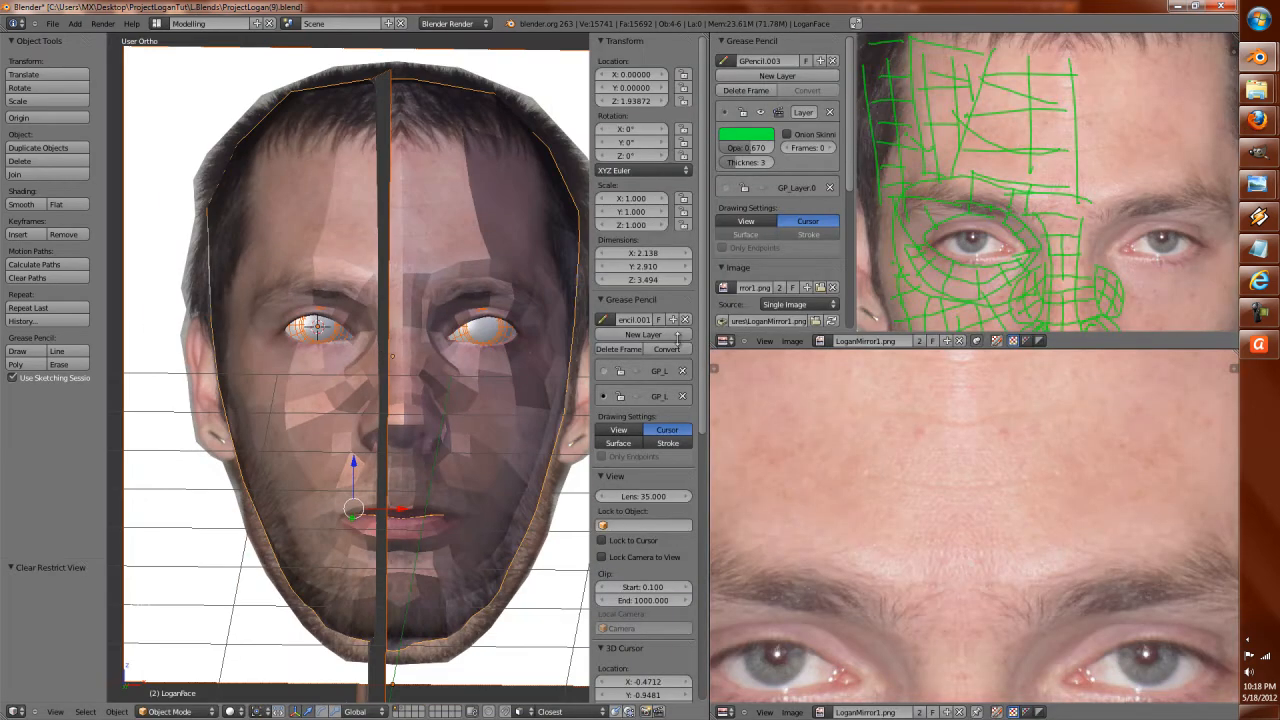
pyautogui.hotkey('ctrl', 'Up')
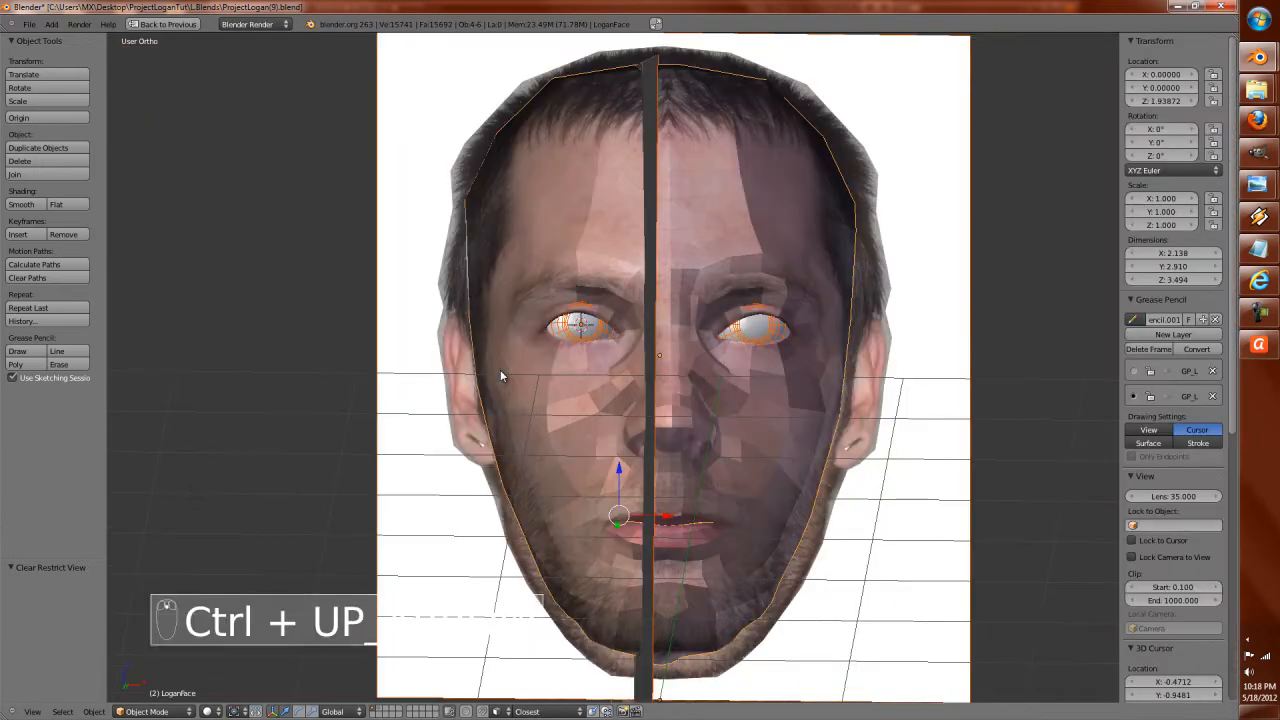
# Isolate the LoganFace mesh and the side reference image in local view, shown as wireframe from the right side.
pyautogui.moveTo(538, 374); pyautogui.dragTo(682, 465, button='middle')
pyautogui.press('KP_1')
pyautogui.press('KP_3')
pyautogui.press('z')
pyautogui.press('z')
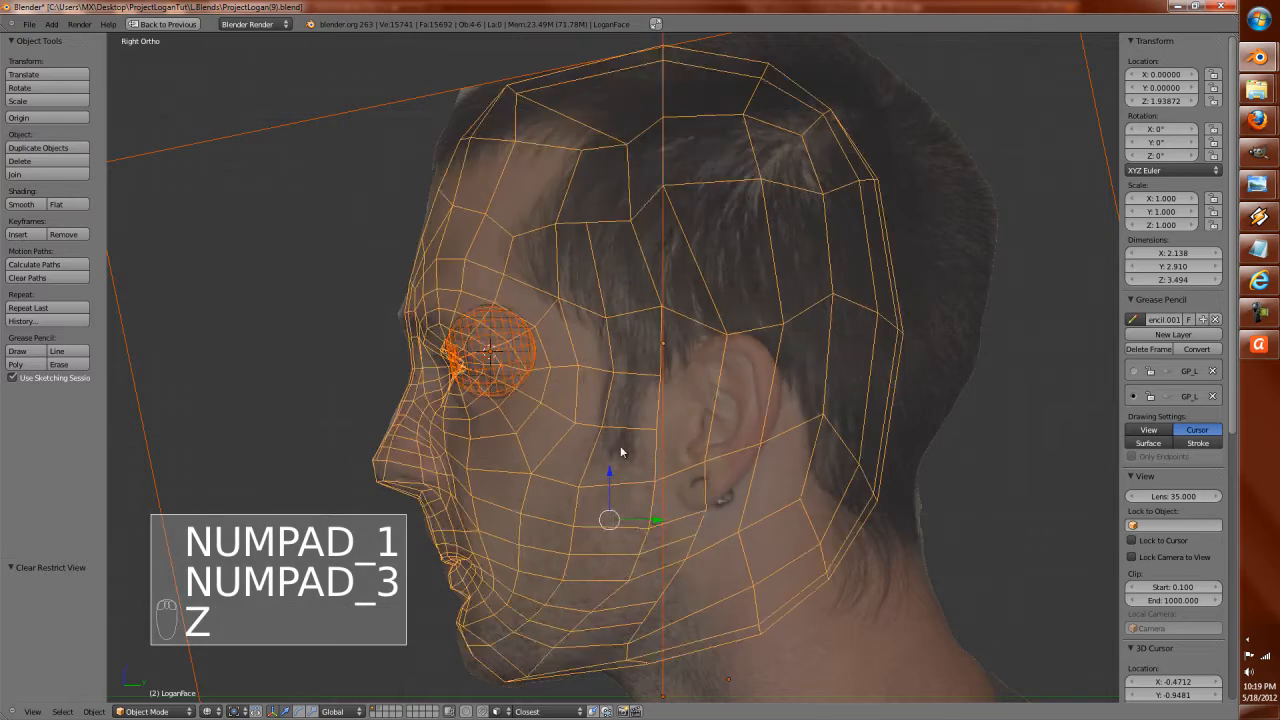
pyautogui.press('a')
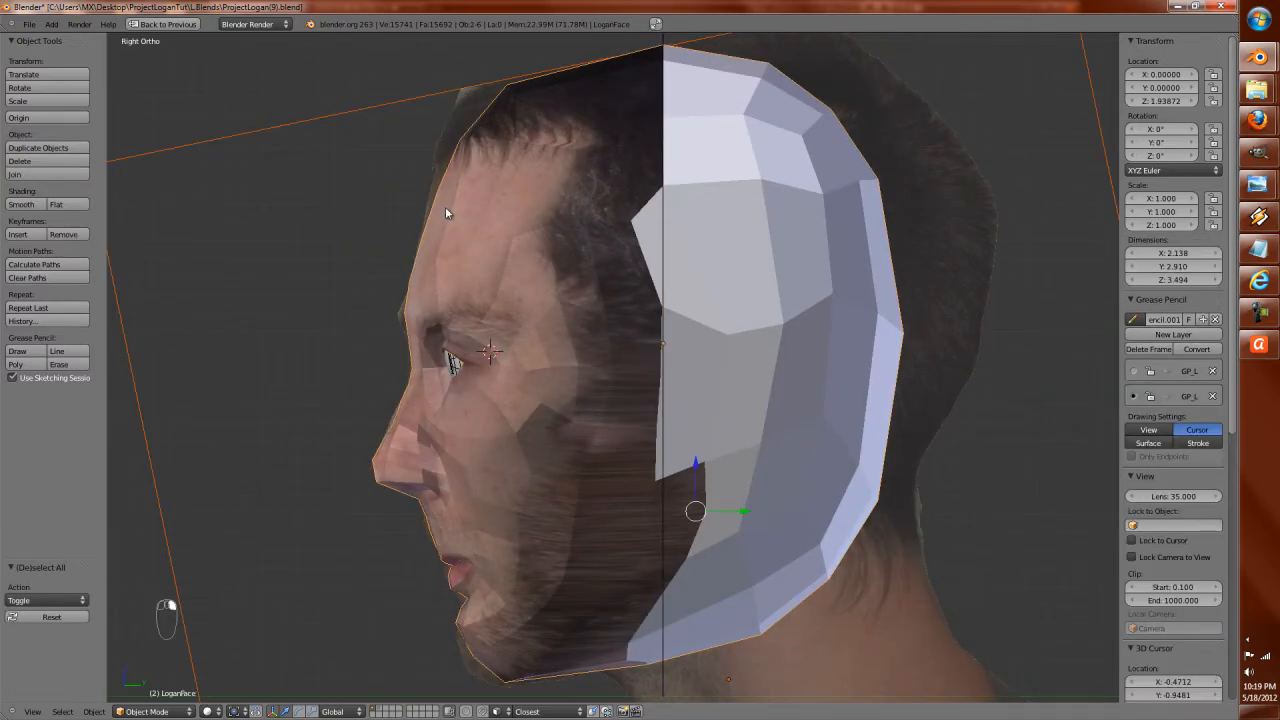
pyautogui.press('KP_Divide')
pyautogui.scroll(2, 548, 205)
pyautogui.scroll(6, 548, 212)
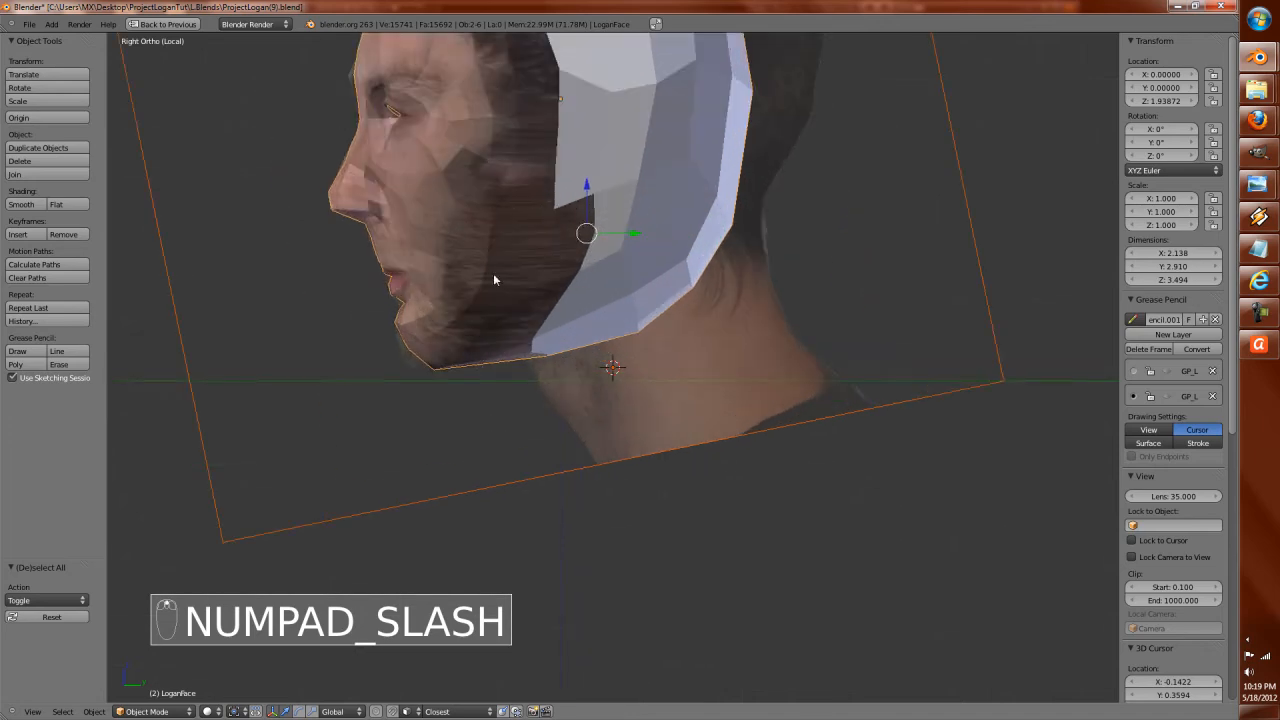
pyautogui.press('z')
pyautogui.scroll(6, 600, 409)
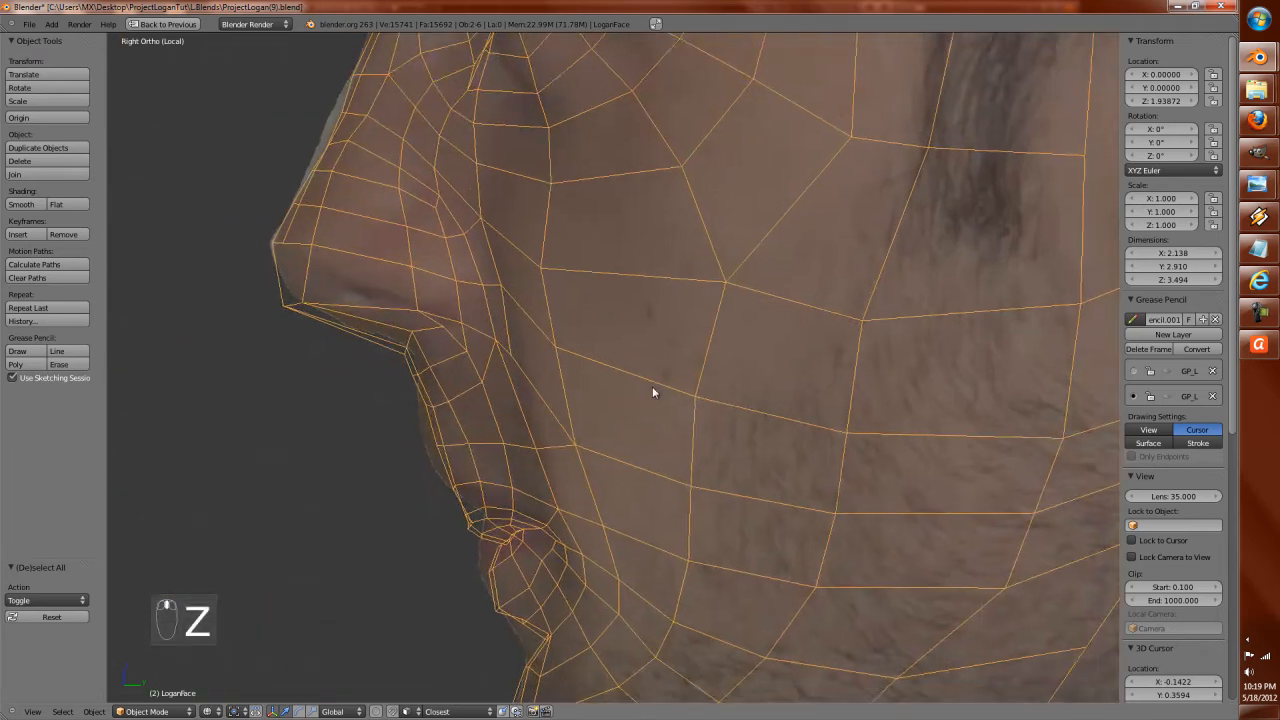
# In Edit Mode, move the midline vertices between nose and upper lip about -0.026 along Y onto the photo's profile.
pyautogui.press('Tab')
pyautogui.rightClick(647, 412)
pyautogui.moveTo(677, 417); pyautogui.dragTo(643, 418)
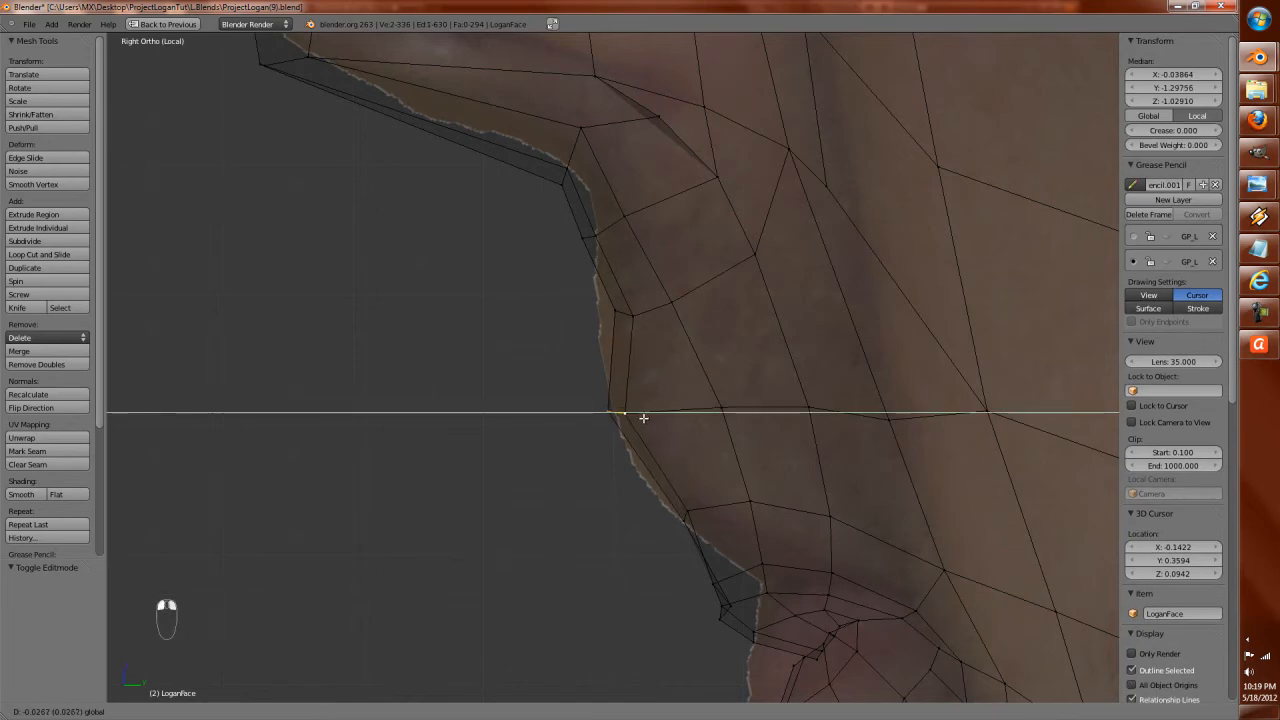
# Select the vertices just above the upper lip and shift them along Y to follow the photo's profile.
pyautogui.rightClick(687, 511)
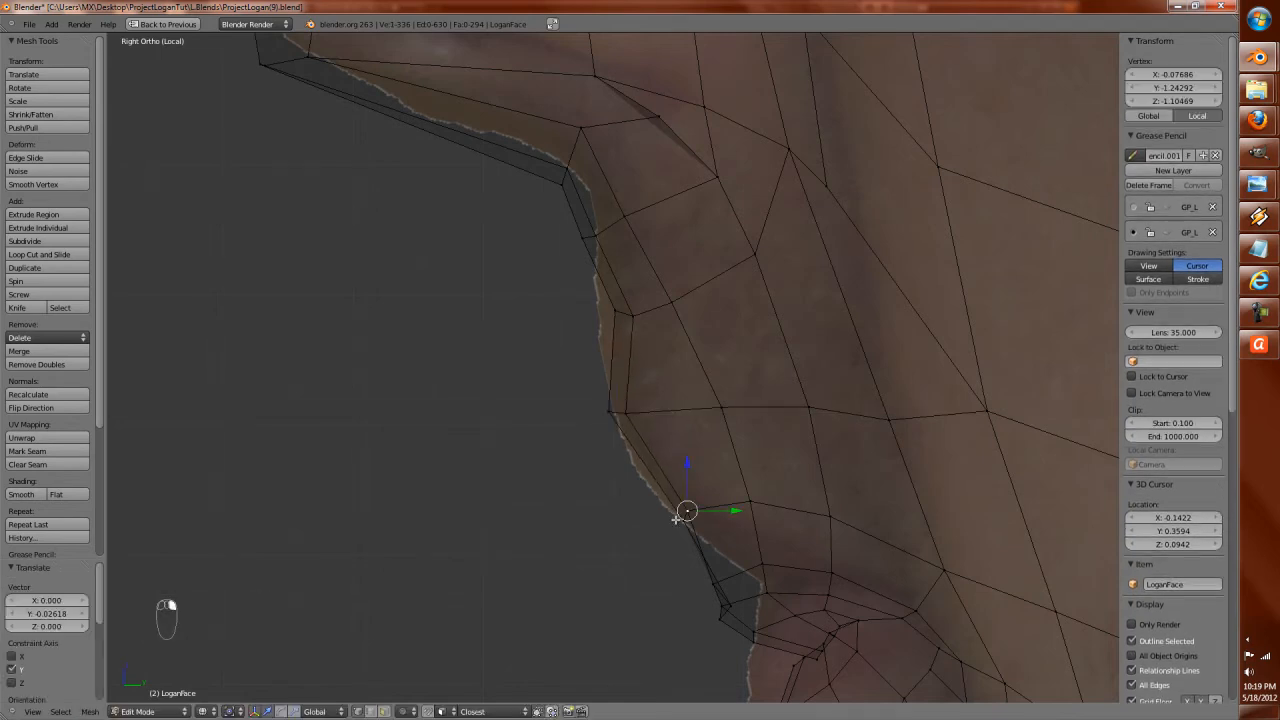
pyautogui.moveTo(666, 512); pyautogui.dragTo(757, 526, button='middle')
pyautogui.keyDown('shift'); pyautogui.rightClick(757, 526); pyautogui.keyUp('shift')
pyautogui.press('z')
pyautogui.press('KP_1')
pyautogui.press('KP_3')
pyautogui.press('z')
pyautogui.moveTo(720, 489); pyautogui.dragTo(708, 484)
# Adjust the two vertex rows beneath the nose along Y to the photo's profile, moving the upper row about 0.014.
pyautogui.press('a')
pyautogui.press('b')
pyautogui.moveTo(553, 295); pyautogui.dragTo(636, 320)
pyautogui.press('a')
pyautogui.press('b')
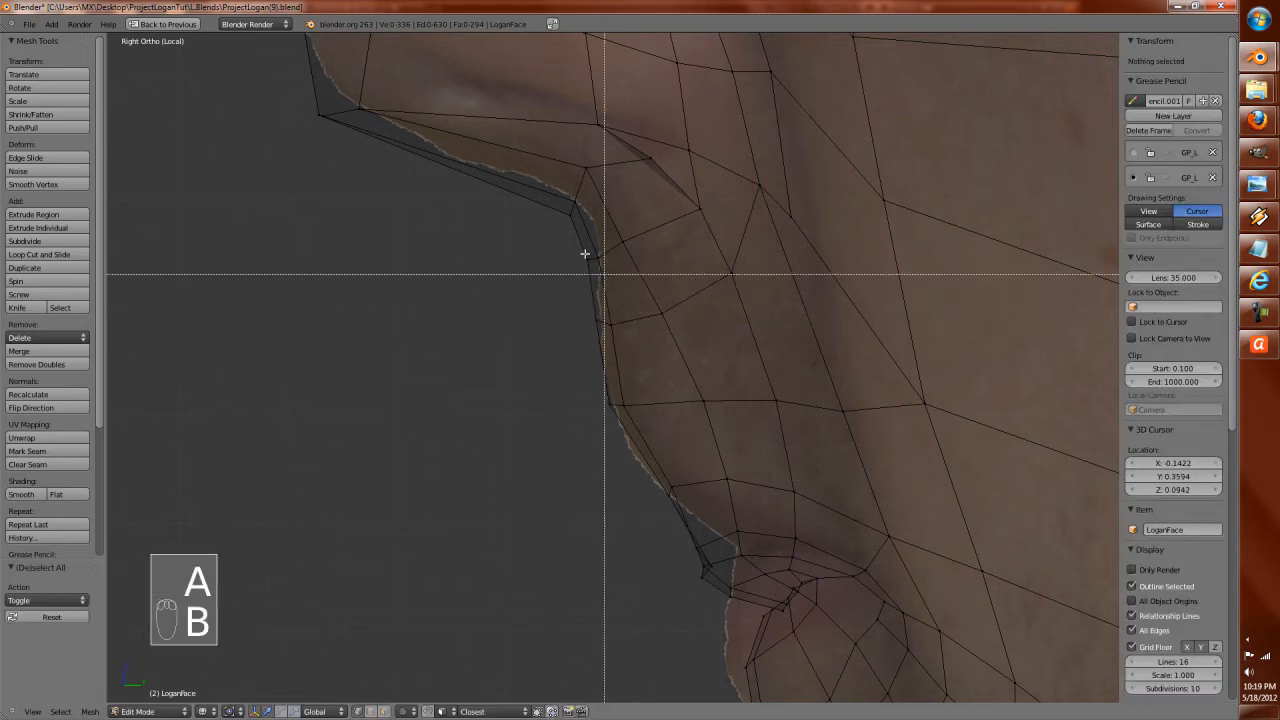
pyautogui.moveTo(551, 230); pyautogui.dragTo(667, 252)
# Move the midline vertex where the nose base meets the upper lip onto the photo's profile edge.
pyautogui.keyDown('shift'); pyautogui.moveTo(648, 256); pyautogui.dragTo(737, 445, button='middle'); pyautogui.keyUp('shift')
pyautogui.scroll(2, 737, 445)
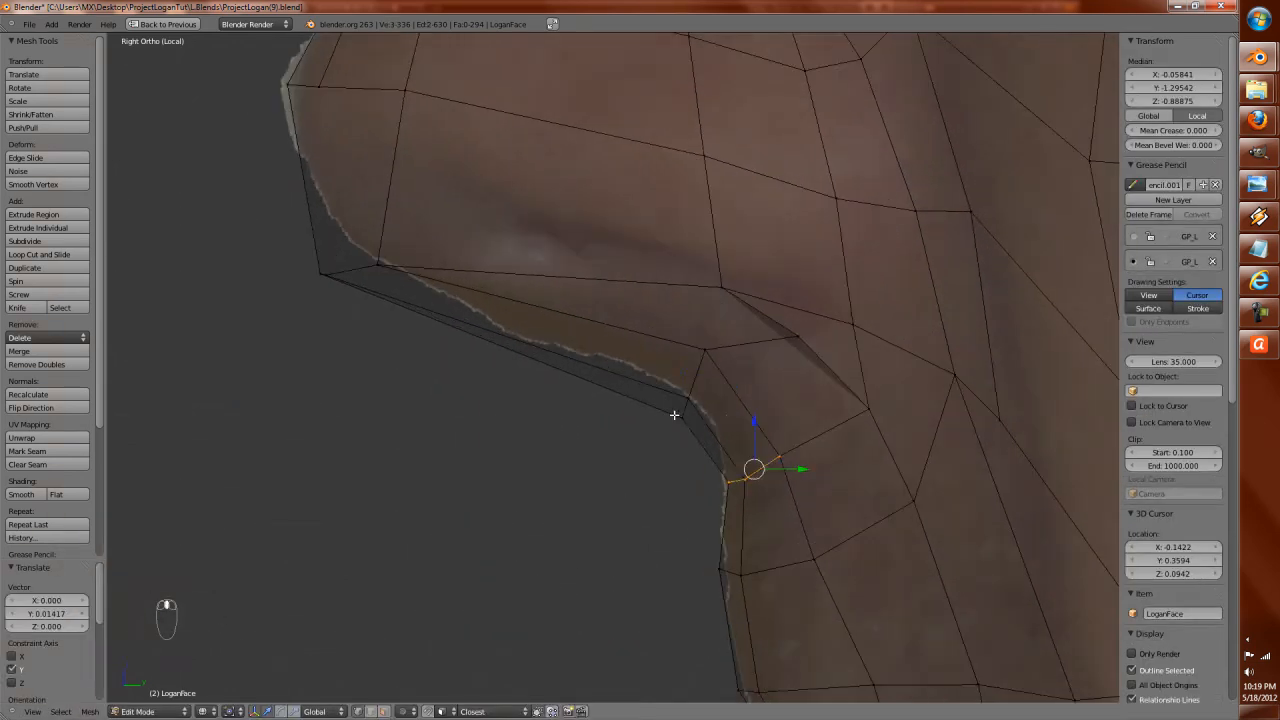
pyautogui.rightClick(675, 416)
pyautogui.press('g')
pyautogui.click(683, 390)
# Move a vertex under the nose tip about 0.021 along Y and 0.007 along Z towards the photo's profile.
pyautogui.keyDown('shift'); pyautogui.moveTo(444, 339); pyautogui.dragTo(539, 387, button='middle'); pyautogui.keyUp('shift')
pyautogui.rightClick(539, 385)
pyautogui.press('g')
pyautogui.click(577, 369)
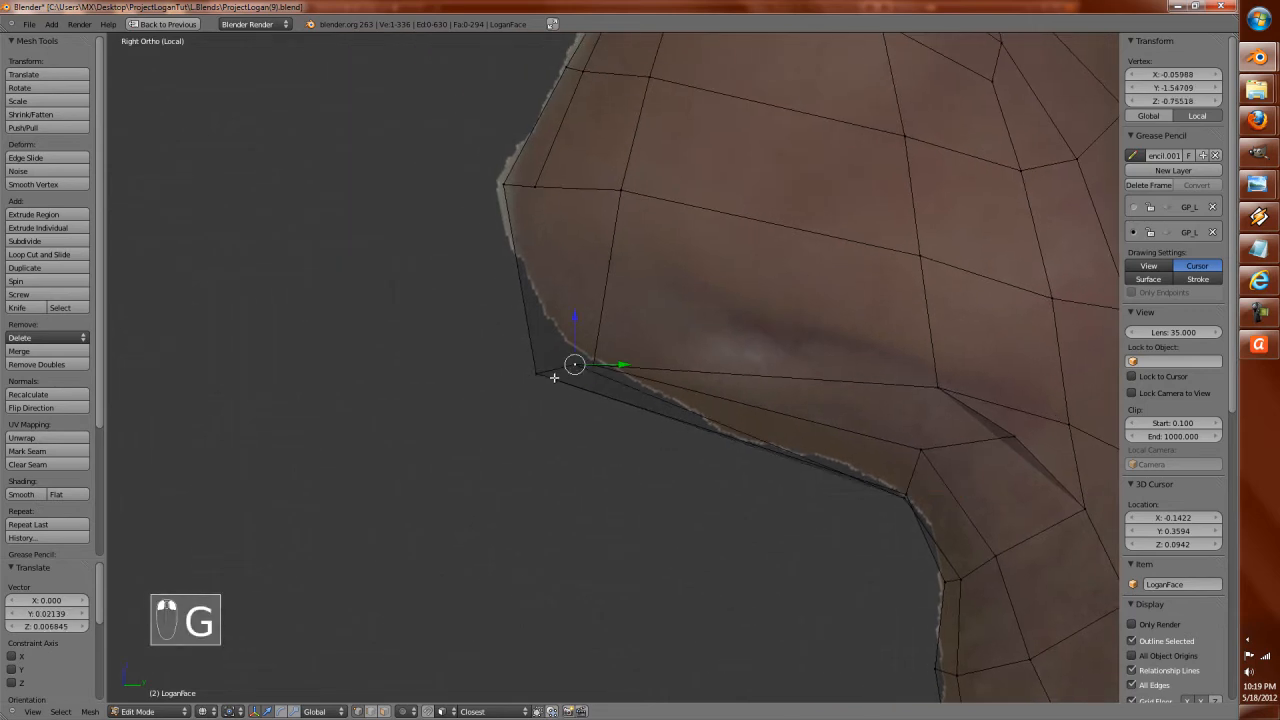
# Undo the last vertex move and reposition the vertex under the nose tip further back, inside the photo's profile.
pyautogui.hotkey('ctrl', 'z')
pyautogui.press('g')
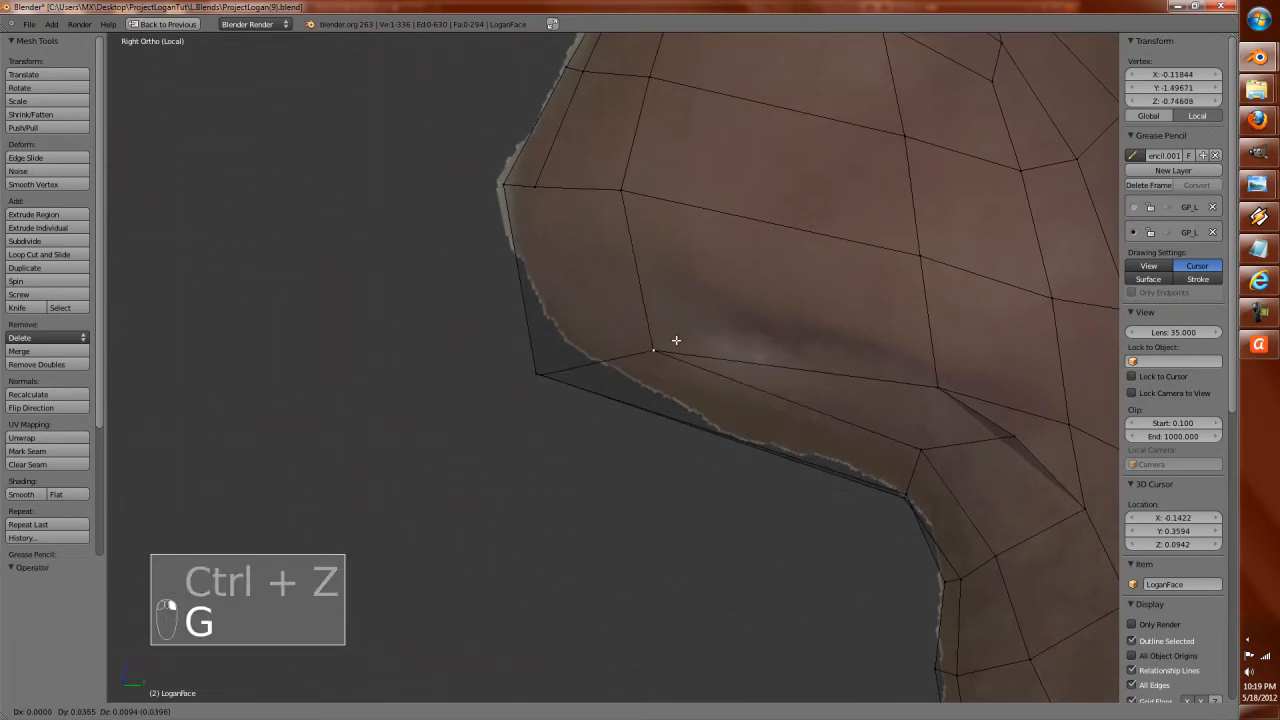
pyautogui.click(717, 329)
# Box-select the vertices under the nose tip and move them about 0.035 along Y and 0.009 along Z onto the photo's profile.
pyautogui.rightClick(536, 373)
pyautogui.keyDown('shift'); pyautogui.rightClick(528, 377); pyautogui.keyUp('shift')
pyautogui.keyDown('shift'); pyautogui.rightClick(537, 372); pyautogui.keyUp('shift')
pyautogui.press('a')
pyautogui.press('b')
pyautogui.moveTo(461, 348); pyautogui.dragTo(581, 436)
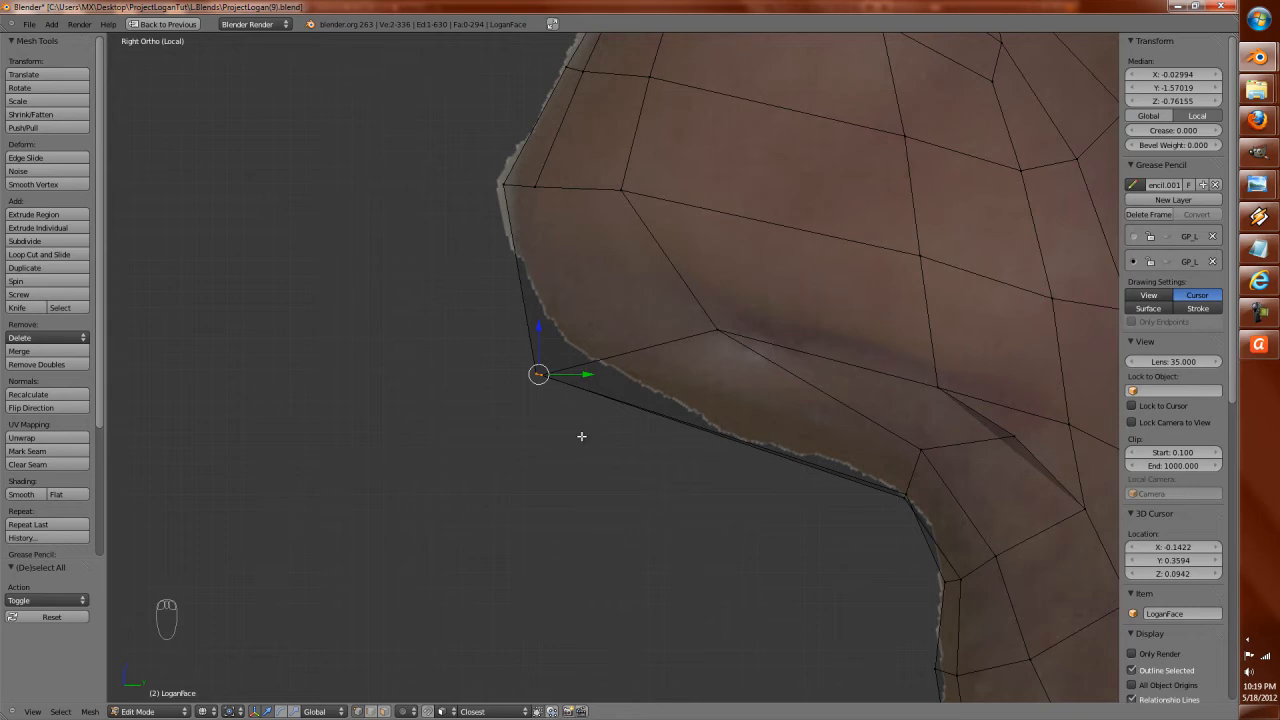
pyautogui.press('g')
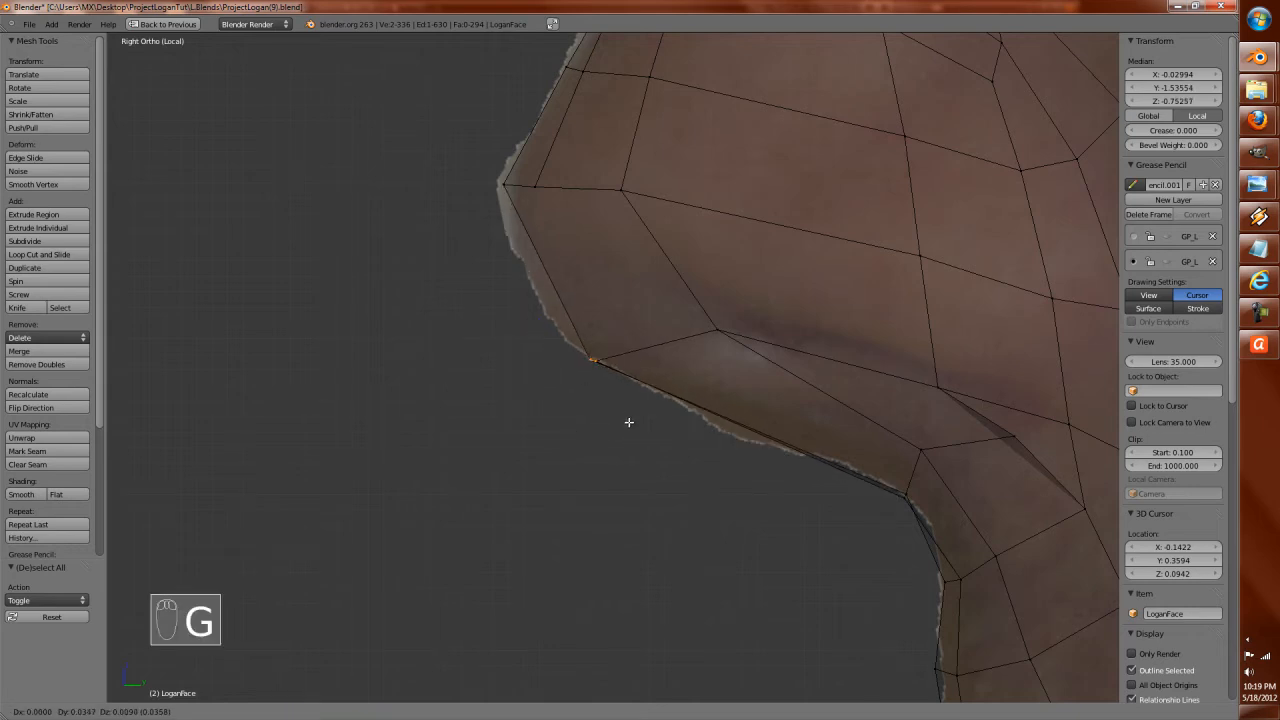
pyautogui.click(629, 422)
# Adjust the side vertex near the nose tip and lower the upper vertex of the nostril wing slightly in the side view.
pyautogui.scroll(-4, 565, 332)
pyautogui.keyDown('shift'); pyautogui.moveTo(608, 324); pyautogui.dragTo(568, 391, button='middle'); pyautogui.keyUp('shift')
pyautogui.scroll(2, 569, 391)
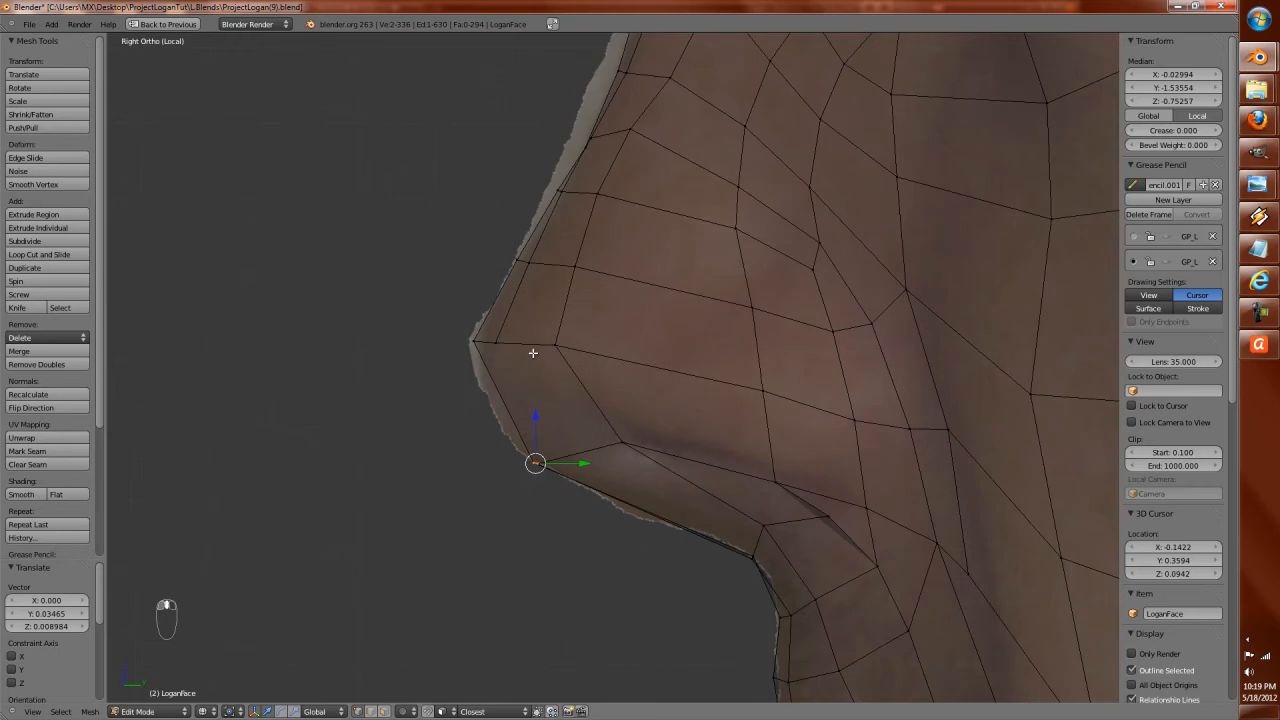
pyautogui.rightClick(555, 346)
pyautogui.press('g')
pyautogui.rightClick(783, 406)
pyautogui.press('g')
pyautogui.click(776, 426)
# Move the two rear nostril-wing vertices down along the nose crease, the lower one about 0.039 along Z.
pyautogui.moveTo(854, 418); pyautogui.dragTo(857, 440)
pyautogui.press('g')
pyautogui.click(922, 480)
pyautogui.rightClick(925, 554)
pyautogui.press('g')
pyautogui.click(916, 598)
# Restore the textured shading and switch LoganFace to Object Mode to check the nose from the front and side.
pyautogui.moveTo(893, 592)
pyautogui.mouseDown(button='middle')
pyautogui.moveTo(1014, 571)
pyautogui.moveTo(707, 510)
pyautogui.moveTo(757, 517)
pyautogui.mouseUp(button='middle')
pyautogui.press('z')
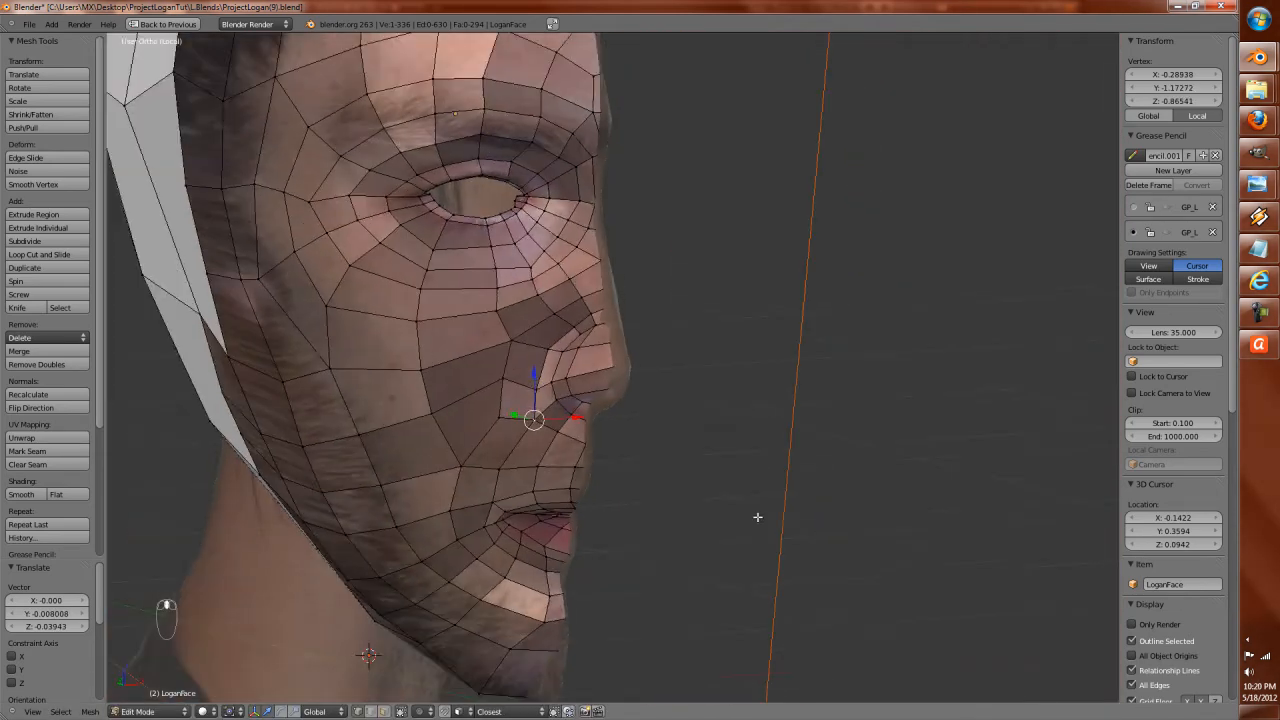
pyautogui.press('KP_1')
pyautogui.press('Tab')
pyautogui.scroll(3, 798, 498)
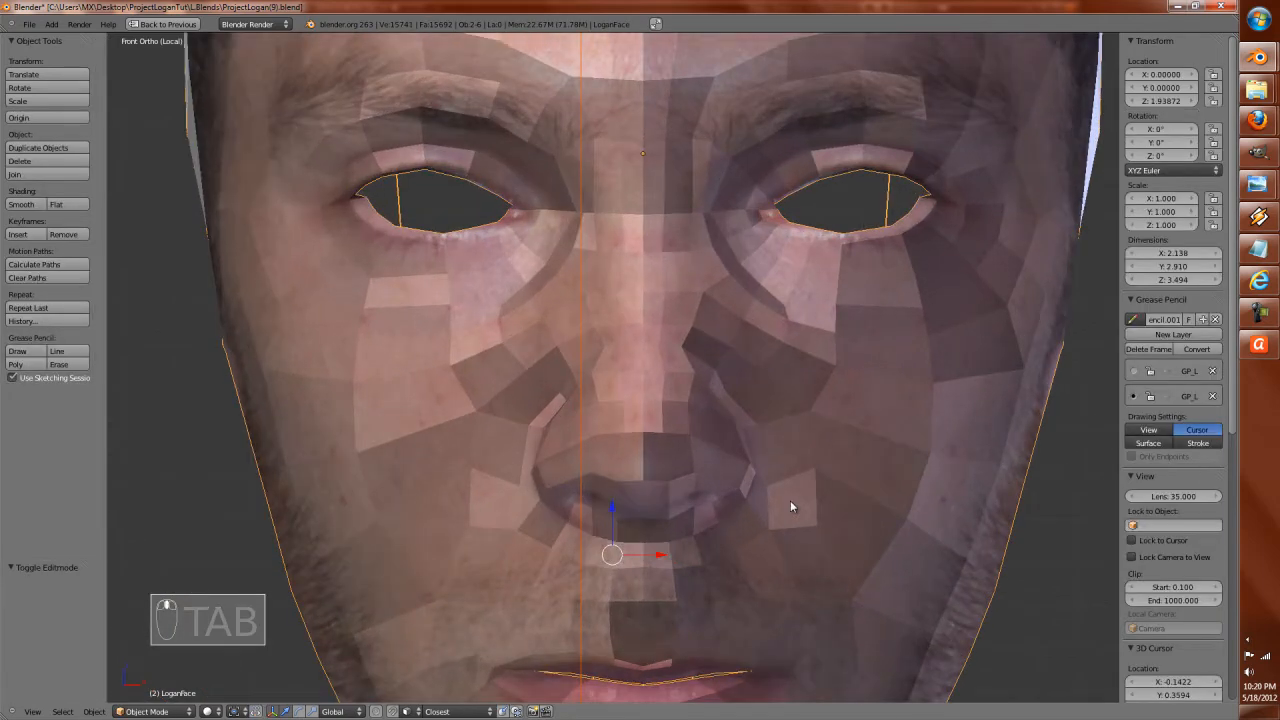
pyautogui.moveTo(790, 506); pyautogui.dragTo(470, 640, button='middle')
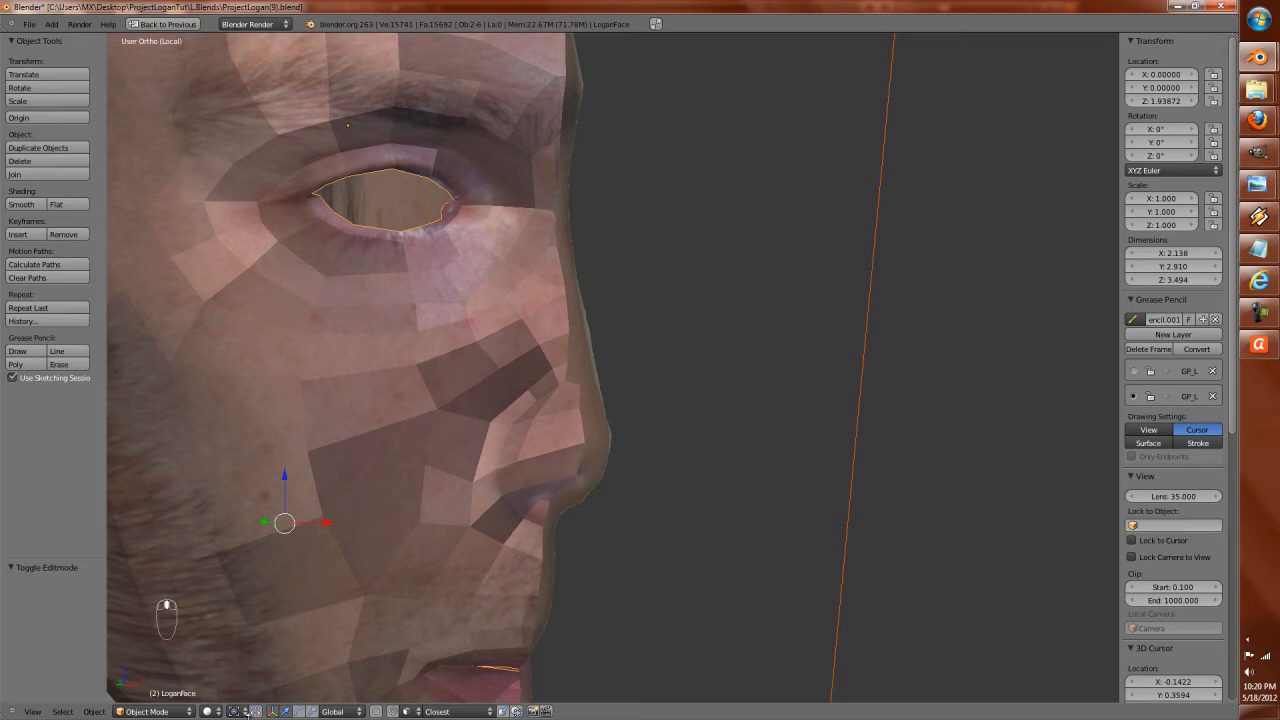
# Switch LoganFace to Sculpt Mode with the Grab brush and return to the front view.
pyautogui.click(186, 711)
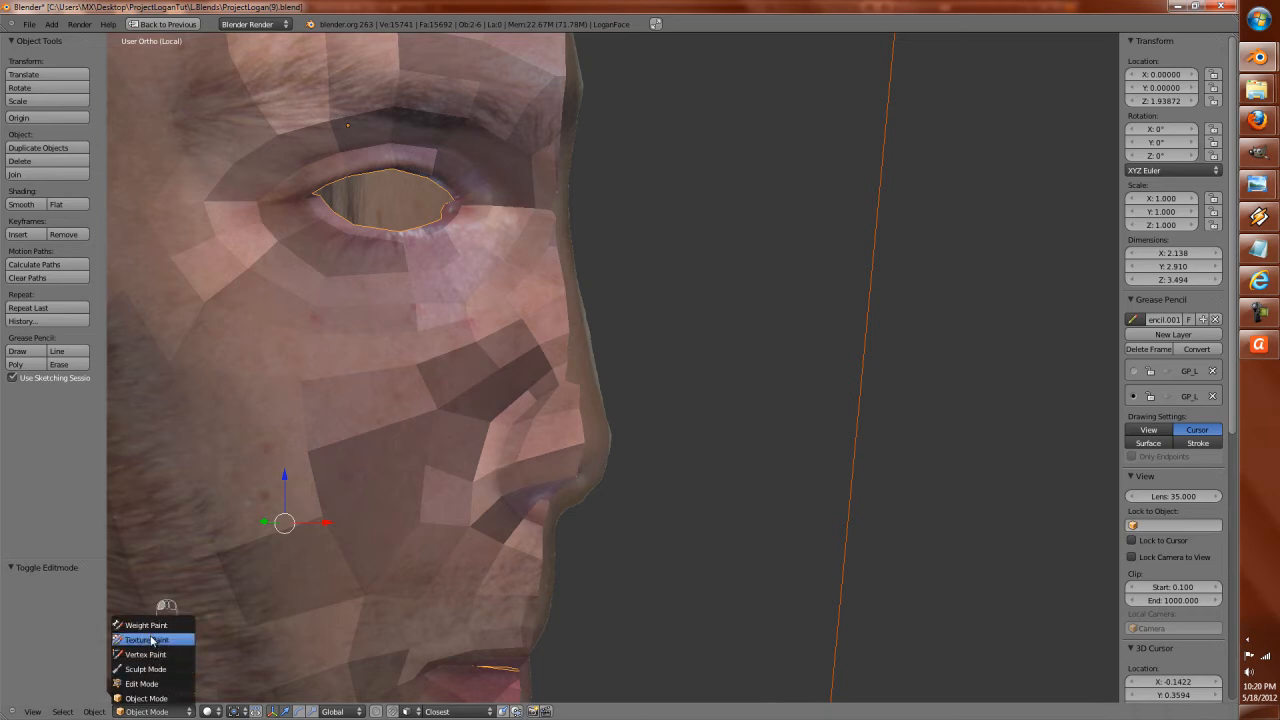
pyautogui.click(150, 669)
pyautogui.scroll(3, 401, 365)
pyautogui.moveTo(392, 350)
pyautogui.keyDown('shift'); pyautogui.mouseDown()
pyautogui.moveTo(385, 341)
pyautogui.moveTo(422, 306)
pyautogui.moveTo(452, 330)
pyautogui.moveTo(438, 351)
pyautogui.mouseUp(); pyautogui.keyUp('shift')
pyautogui.moveTo(438, 351)
pyautogui.mouseDown(button='middle')
pyautogui.moveTo(651, 440)
pyautogui.moveTo(587, 437)
pyautogui.moveTo(601, 426)
pyautogui.mouseUp(button='middle')
pyautogui.press('KP_1')
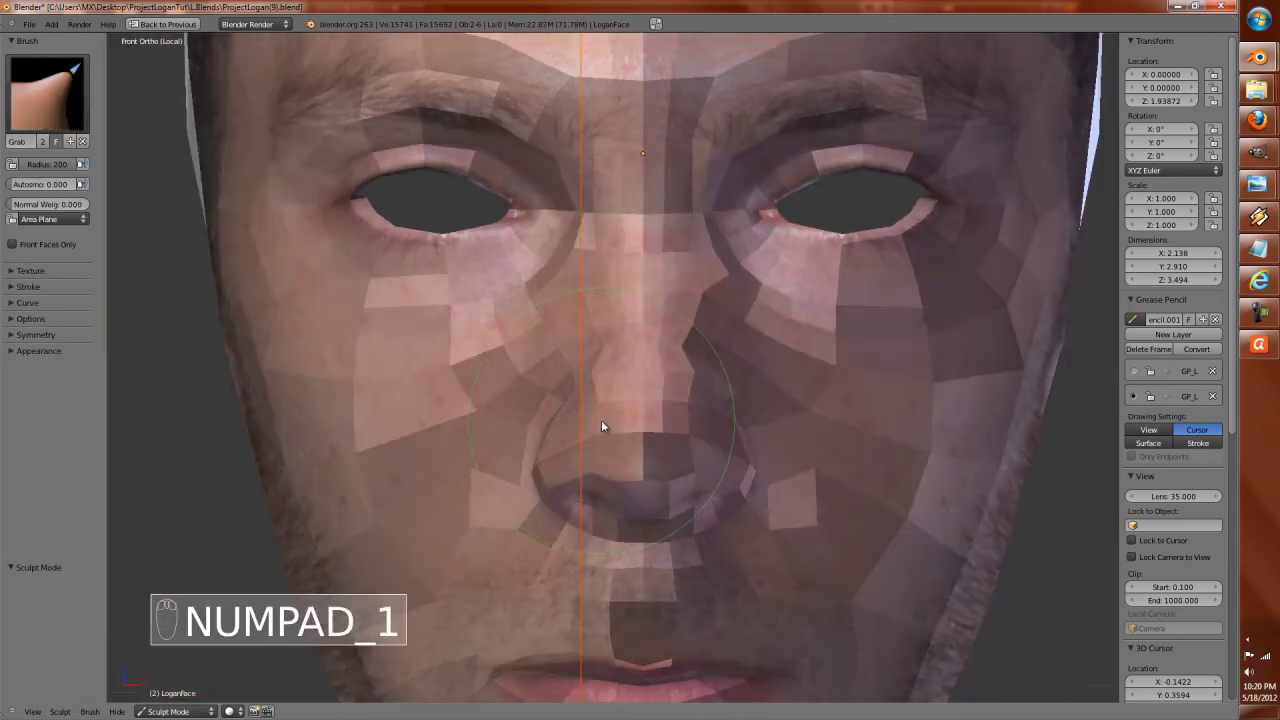
# Restore the split layout and frame the reference photo's nose beside a close front view of the mesh's nose.
pyautogui.hotkey('ctrl', 'Up')
pyautogui.scroll(-1, 1010, 570)
pyautogui.moveTo(1046, 676); pyautogui.dragTo(1057, 491, button='middle')
pyautogui.scroll(2, 1056, 495)
pyautogui.moveTo(988, 582); pyautogui.dragTo(987, 469, button='middle')
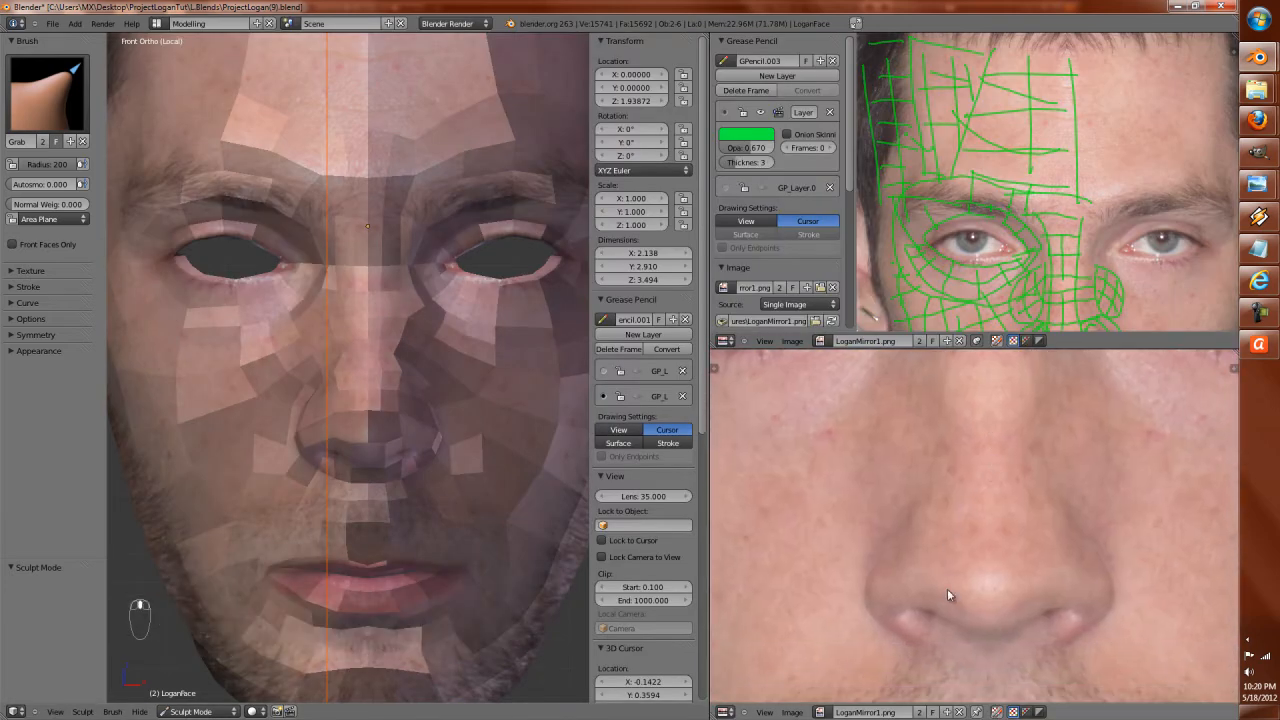
pyautogui.scroll(4, 430, 487)
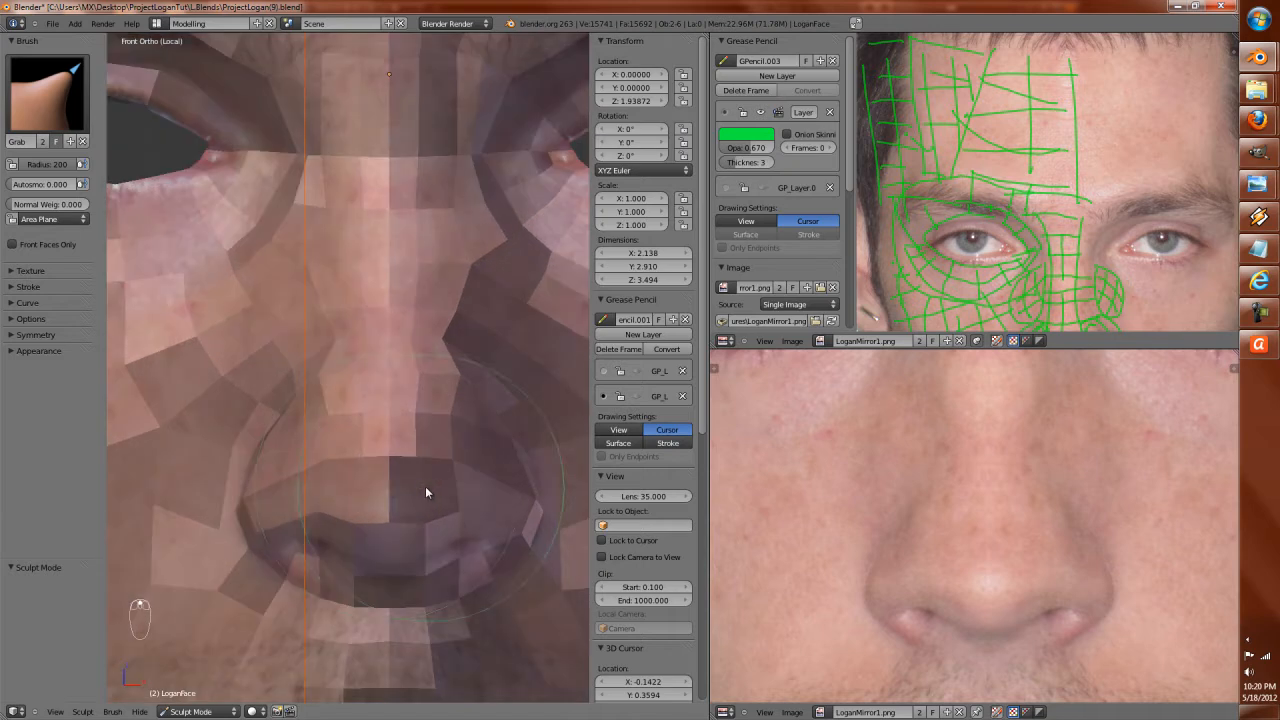
pyautogui.scroll(2, 328, 452)
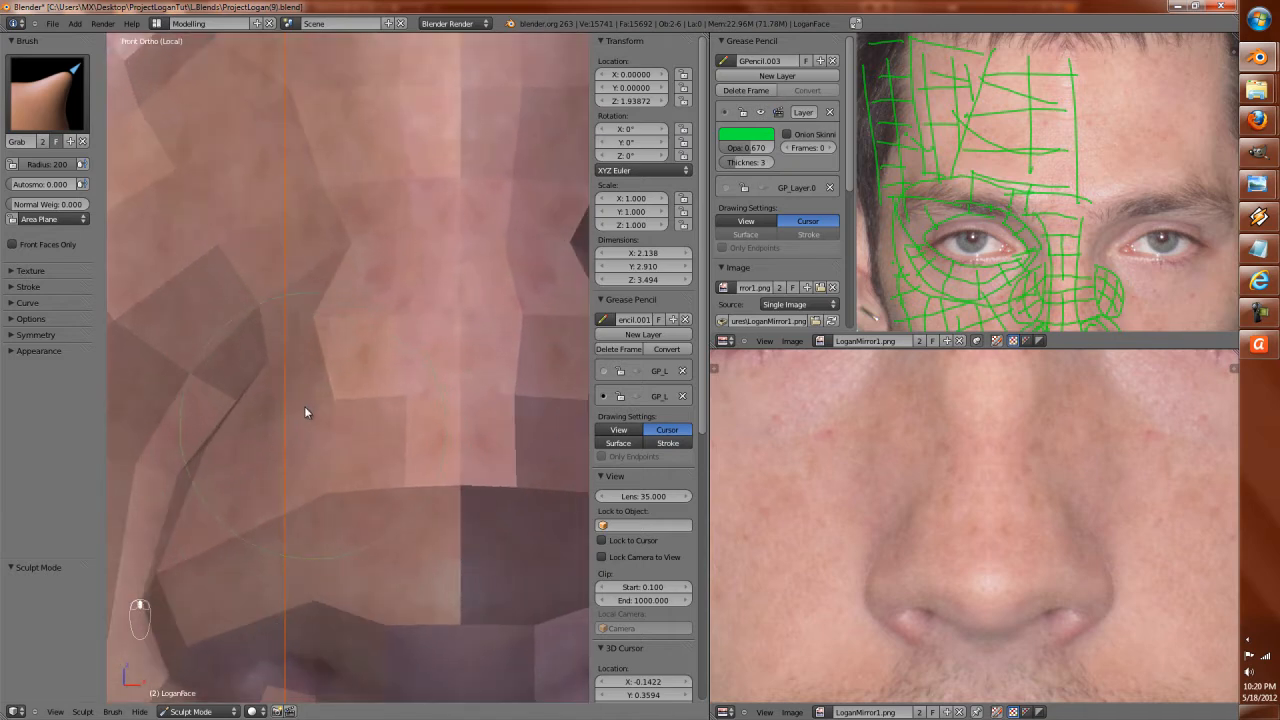
# Reshape the side of the nose, the nostril wing and the underside of the tip with Grab strokes to match the reference.
pyautogui.moveTo(320, 413); pyautogui.dragTo(336, 341)
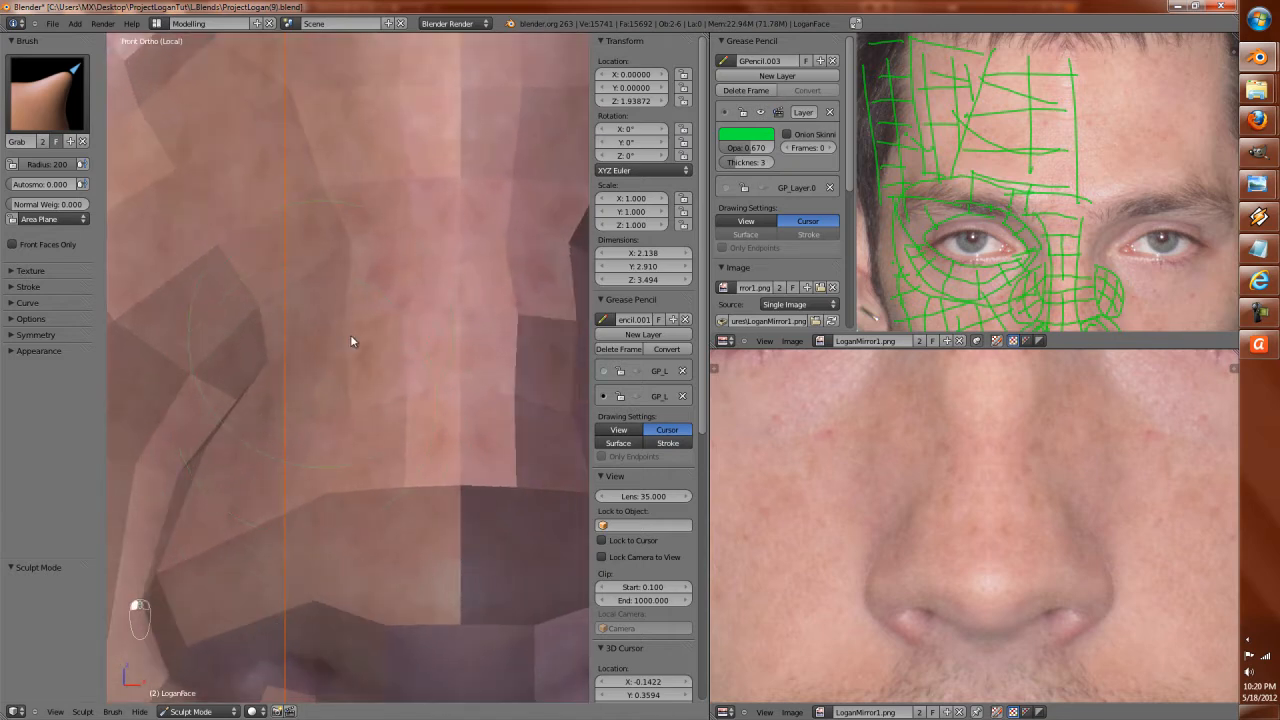
pyautogui.scroll(-2, 340, 360)
pyautogui.moveTo(315, 442); pyautogui.dragTo(279, 436)
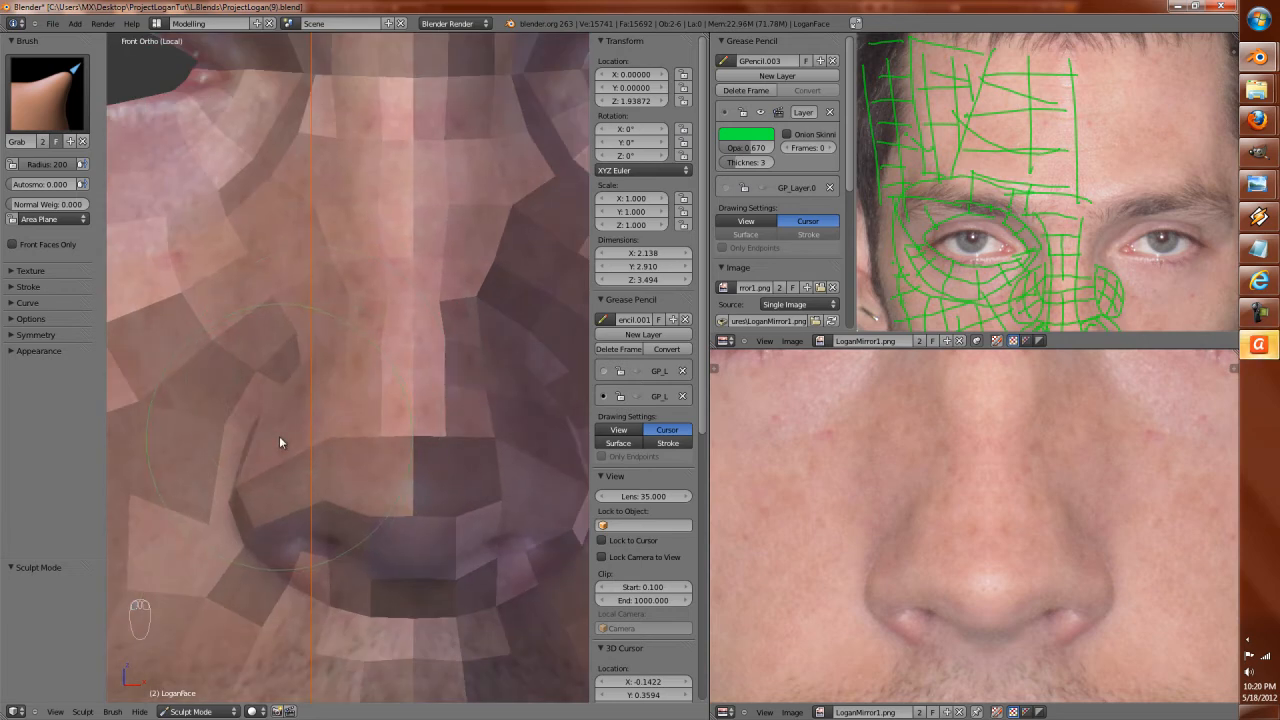
pyautogui.scroll(-1, 365, 430)
pyautogui.scroll(1, 365, 430)
pyautogui.keyDown('shift'); pyautogui.moveTo(385, 483); pyautogui.dragTo(386, 414, button='middle'); pyautogui.keyUp('shift')
pyautogui.moveTo(407, 442); pyautogui.dragTo(404, 423)
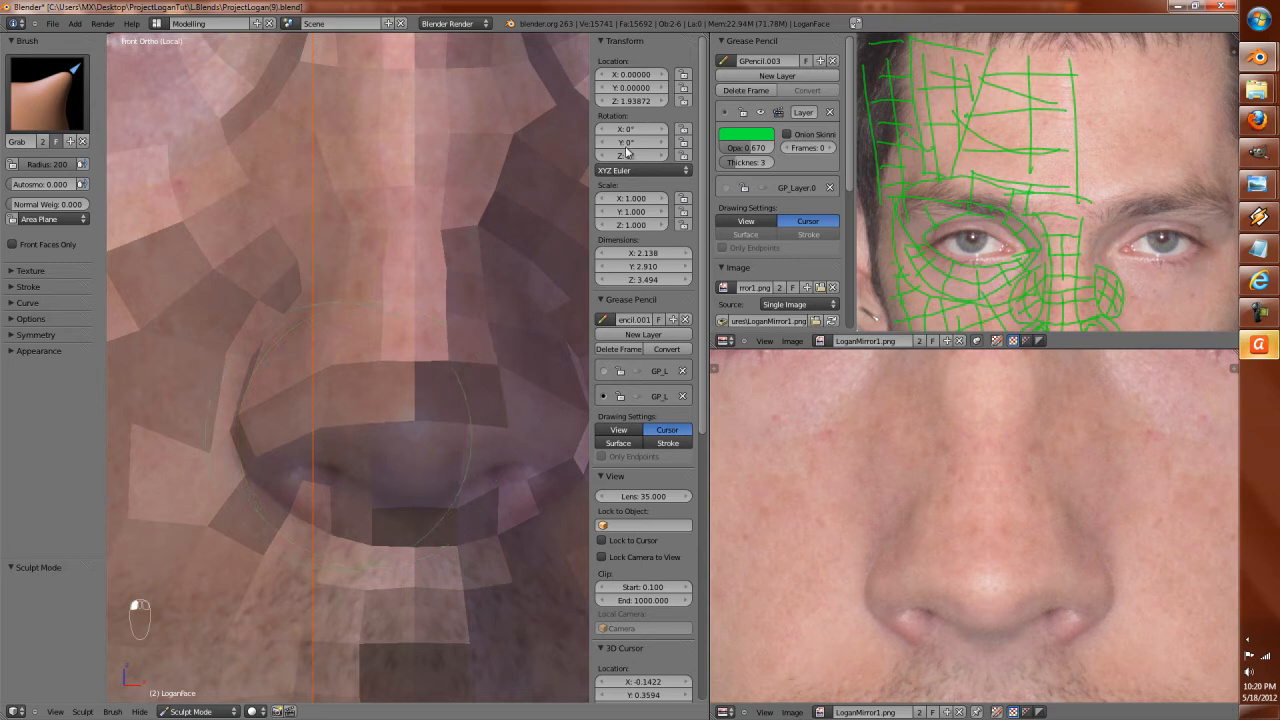
# Grab the nostril's lower outer edge and the base of the nose from the front to match the reference.
pyautogui.click(855, 24)
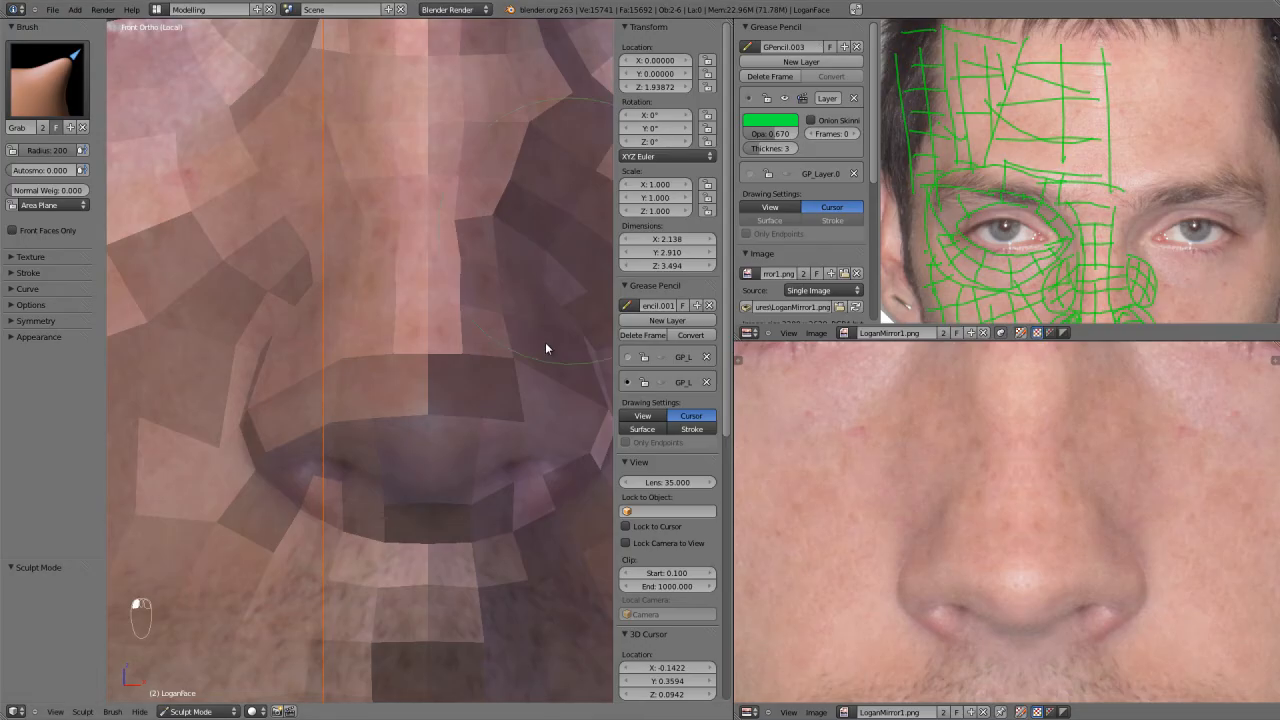
pyautogui.scroll(4, 486, 466)
pyautogui.keyDown('shift'); pyautogui.moveTo(528, 334); pyautogui.dragTo(556, 332, button='middle'); pyautogui.keyUp('shift')
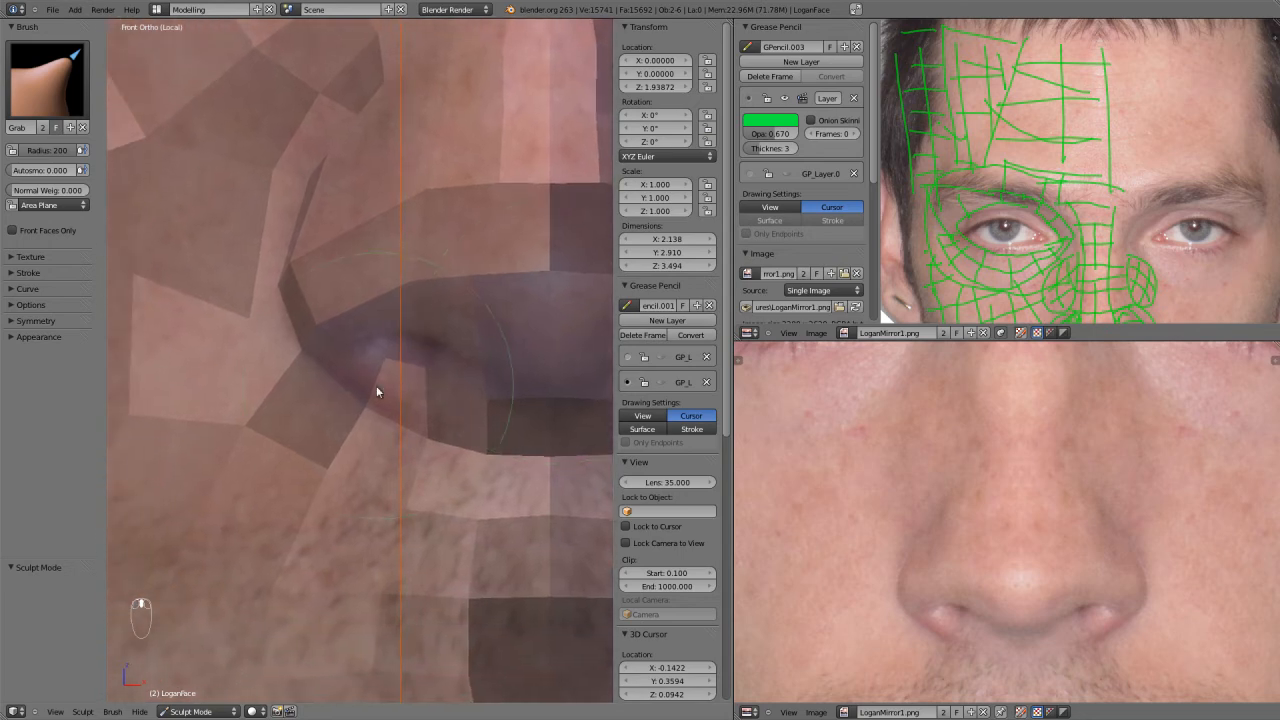
pyautogui.moveTo(305, 371); pyautogui.dragTo(305, 371)
pyautogui.moveTo(284, 388)
pyautogui.mouseDown()
pyautogui.moveTo(308, 381)
pyautogui.moveTo(360, 409)
pyautogui.mouseUp()
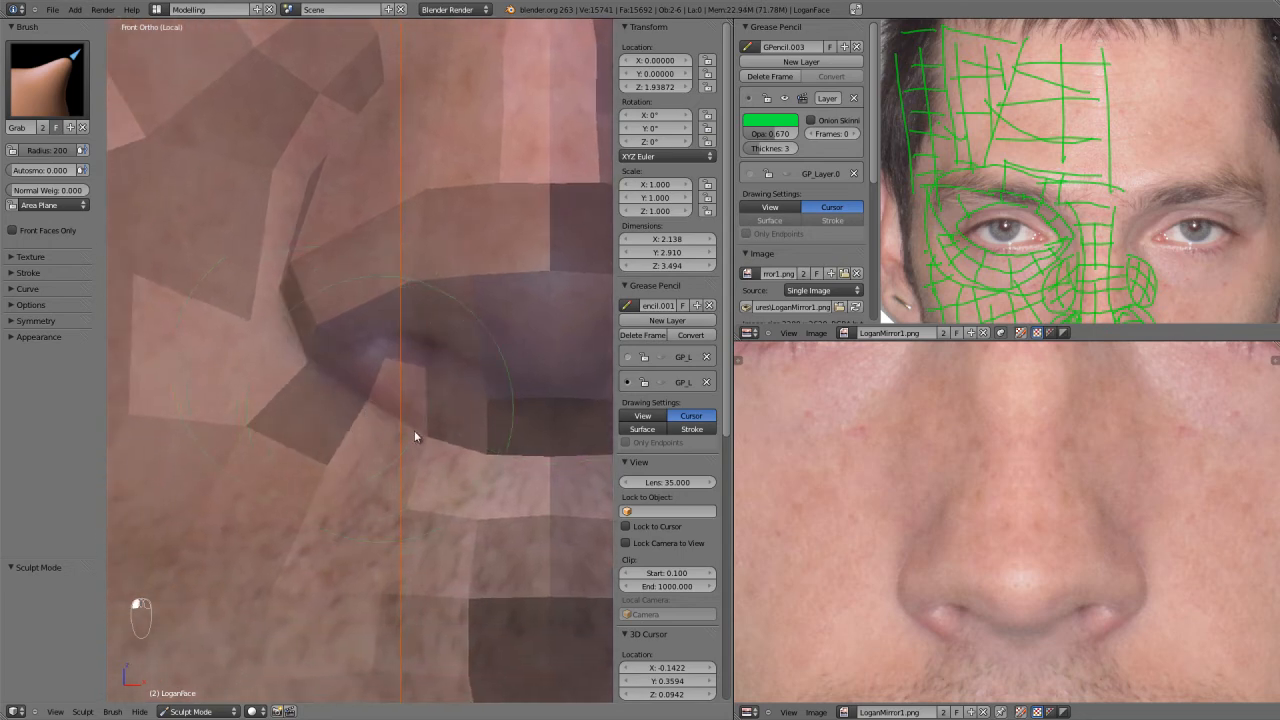
pyautogui.moveTo(487, 432); pyautogui.dragTo(506, 388)
# Try pulling the rear of the nostril wing back with a Grab stroke from the side, and undo it.
pyautogui.moveTo(506, 391); pyautogui.dragTo(343, 389, button='middle')
pyautogui.moveTo(533, 366)
pyautogui.mouseDown()
pyautogui.moveTo(523, 372)
pyautogui.moveTo(544, 367)
pyautogui.mouseUp()
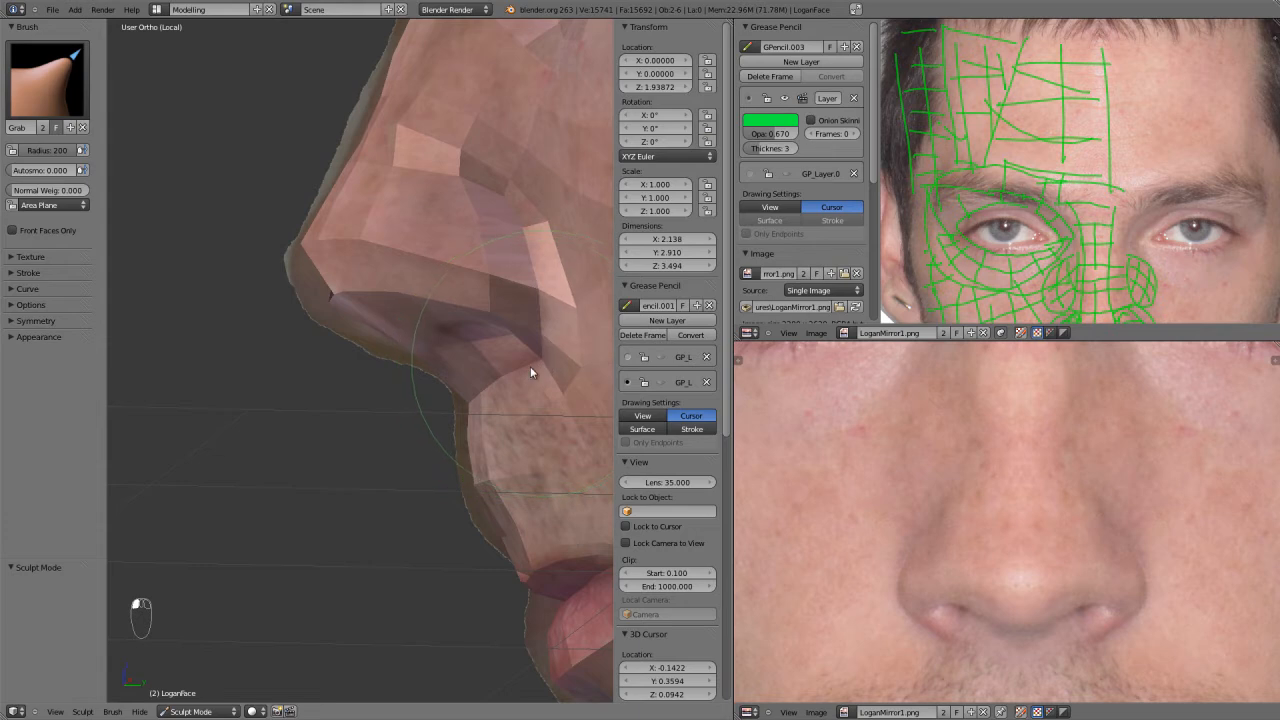
pyautogui.keyDown('shift'); pyautogui.moveTo(544, 366); pyautogui.dragTo(313, 418, button='middle'); pyautogui.keyUp('shift')
pyautogui.scroll(-3, 445, 295)
pyautogui.moveTo(430, 315); pyautogui.dragTo(418, 428, button='middle')
pyautogui.hotkey('ctrl', 'z')
# Return to the front view and switch LoganFace back to Edit Mode, framed on the mouth.
pyautogui.scroll(3, 400, 457)
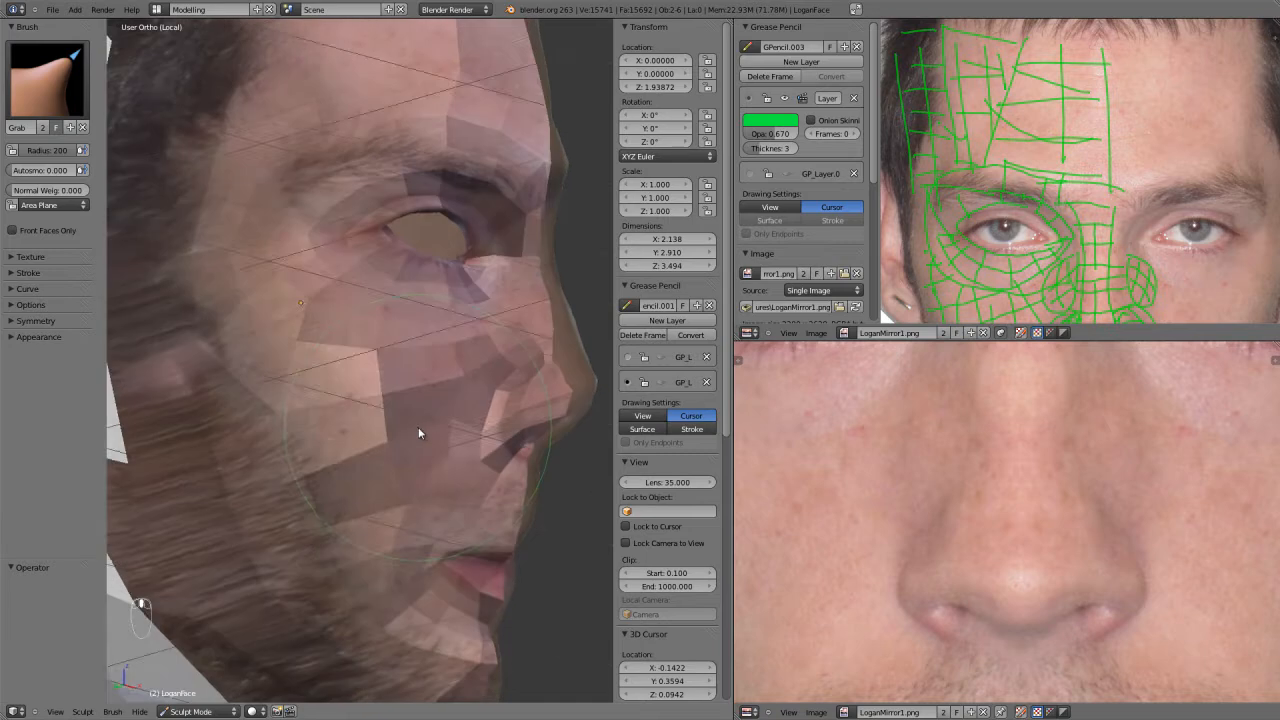
pyautogui.scroll(-2, 417, 435)
pyautogui.press('KP_1')
pyautogui.press('KP_4')
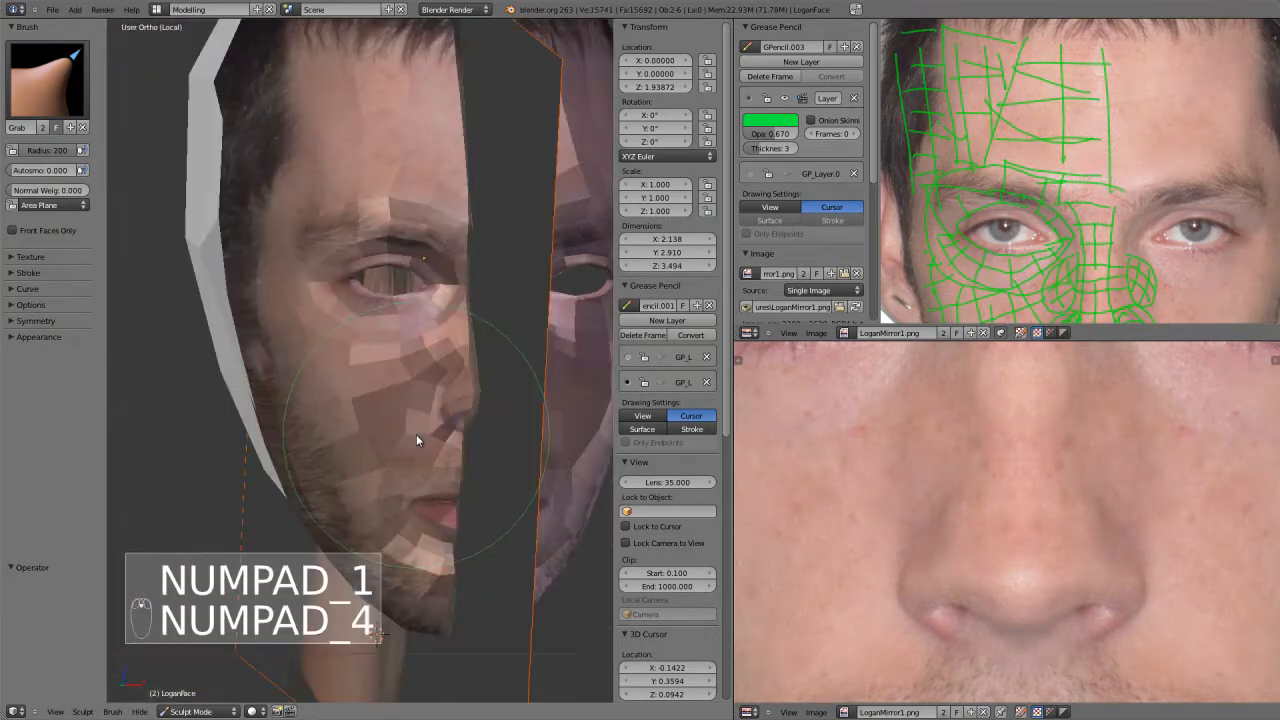
pyautogui.press('KP_1')
pyautogui.keyDown('shift'); pyautogui.moveTo(432, 445); pyautogui.dragTo(389, 498, button='middle'); pyautogui.keyUp('shift')
pyautogui.scroll(3, 390, 504)
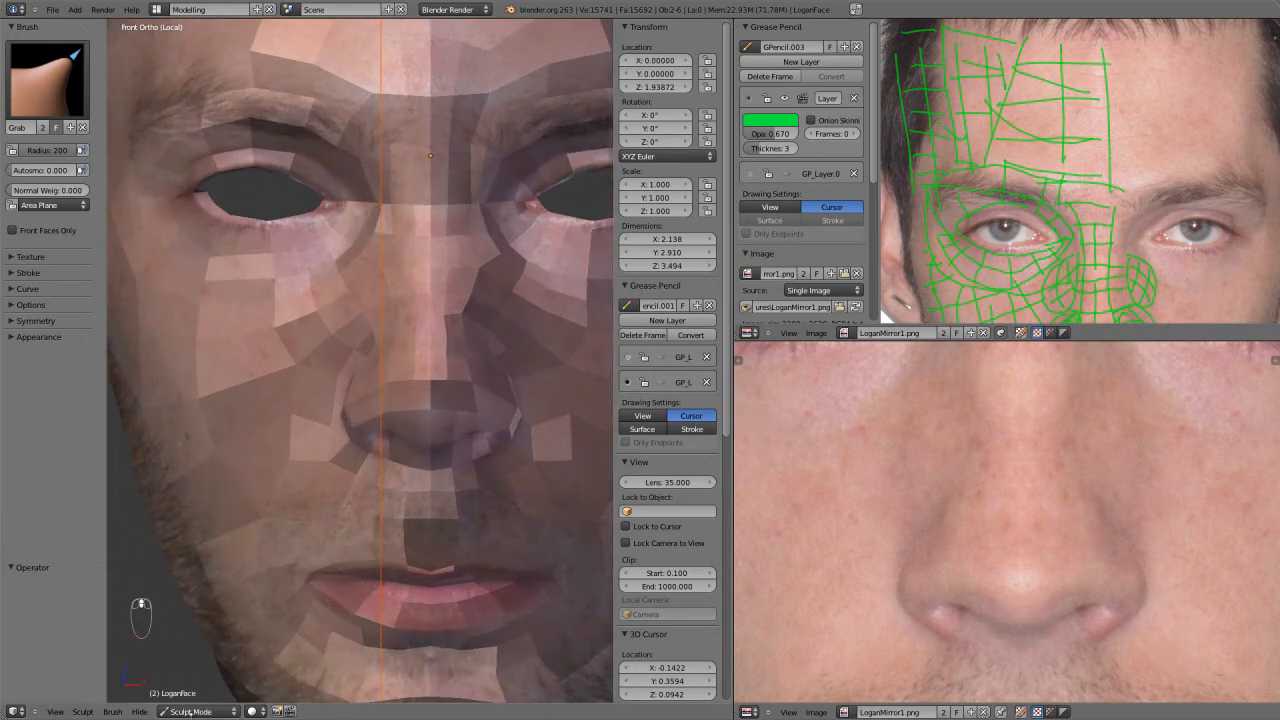
pyautogui.click(203, 698)
pyautogui.keyDown('shift'); pyautogui.moveTo(438, 592); pyautogui.dragTo(496, 210, button='middle'); pyautogui.keyUp('shift')
pyautogui.scroll(4, 403, 490)
pyautogui.press('Tab')
# Preview a loop cut at the mouth corner, cancel it, and maximize the 3D view around the lips.
pyautogui.scroll(3, 298, 441)
pyautogui.hotkey('ctrl', 'r')
pyautogui.rightClick(213, 385)
pyautogui.keyDown('shift'); pyautogui.moveTo(223, 426); pyautogui.dragTo(363, 489, button='middle'); pyautogui.keyUp('shift')
pyautogui.scroll(-2, 374, 480)
pyautogui.scroll(3, 375, 478)
pyautogui.hotkey('ctrl', 'Up')
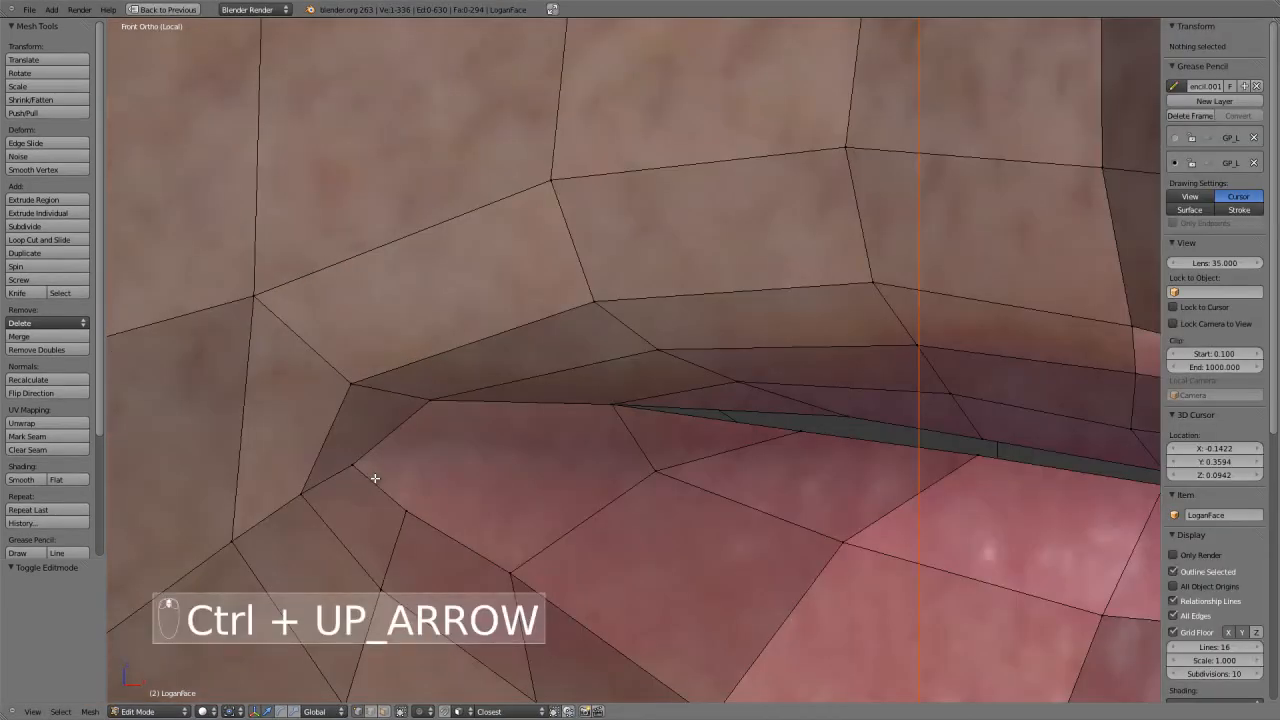
# Try a Knife cut across the lower lip from the vertex beside the mouth corner towards its inner edge.
pyautogui.keyDown('shift'); pyautogui.moveTo(670, 478); pyautogui.dragTo(666, 426, button='middle'); pyautogui.keyUp('shift')
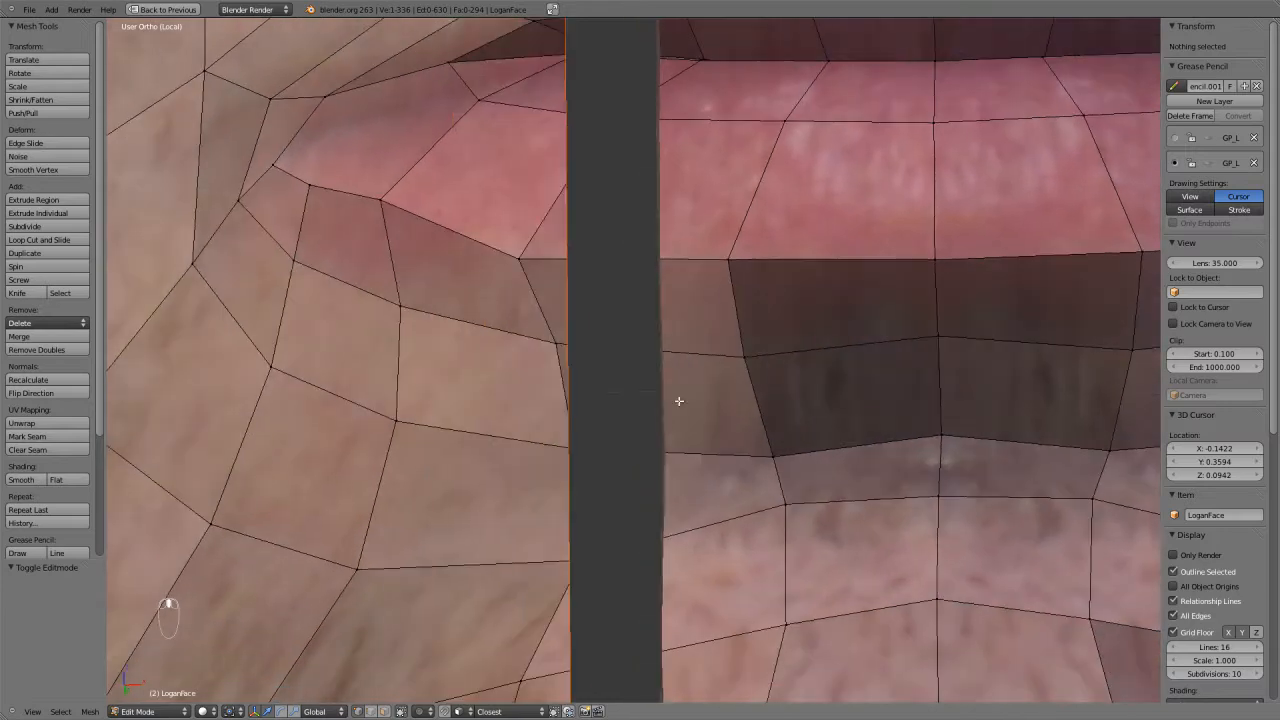
pyautogui.keyDown('shift'); pyautogui.moveTo(726, 340); pyautogui.dragTo(626, 522, button='middle'); pyautogui.keyUp('shift')
pyautogui.scroll(-2, 450, 368)
pyautogui.moveTo(437, 360); pyautogui.dragTo(495, 396, button='middle')
pyautogui.scroll(3, 490, 388)
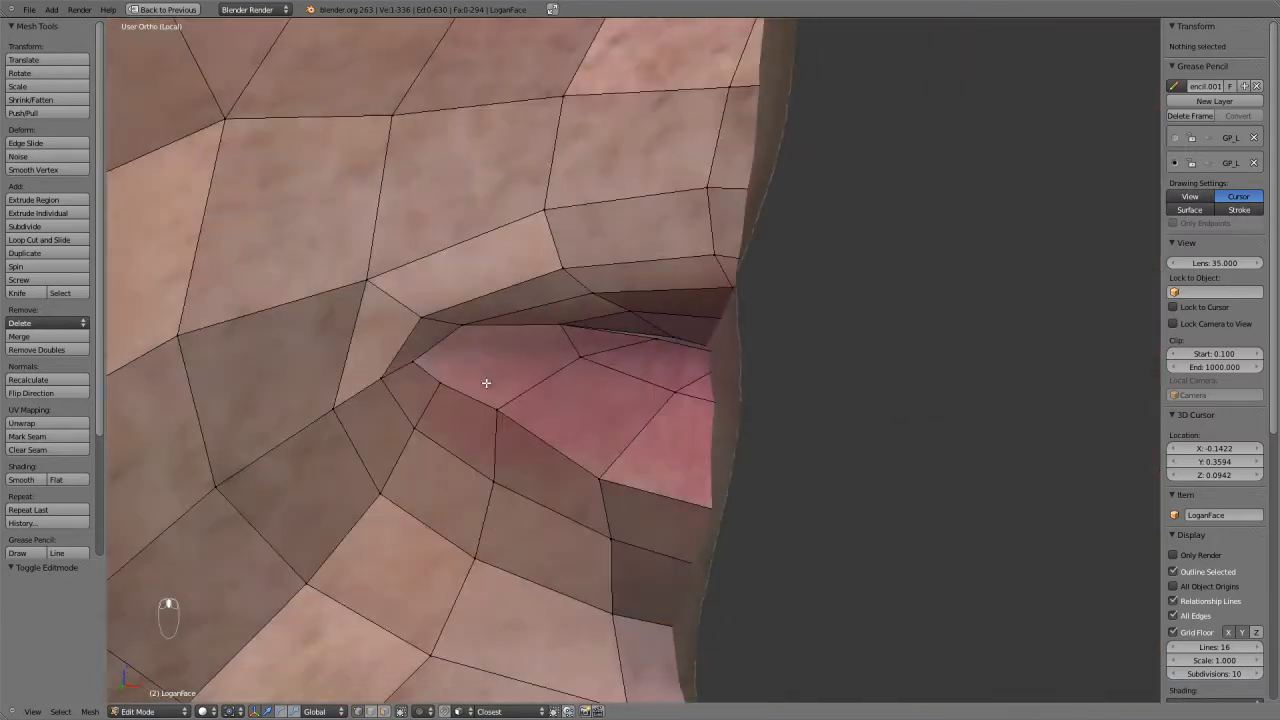
pyautogui.hotkey('ctrl', 'r')
pyautogui.rightClick(513, 333)
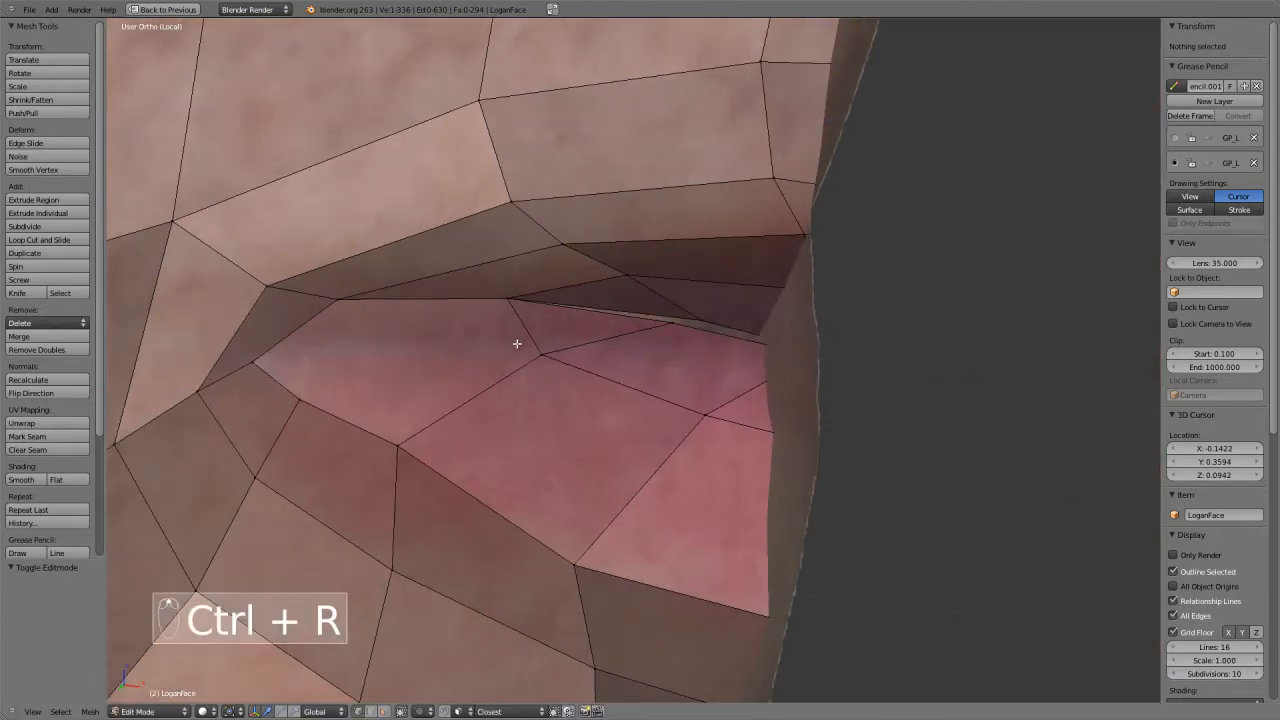
pyautogui.scroll(1, 513, 335)
pyautogui.press('a')
pyautogui.press('a')
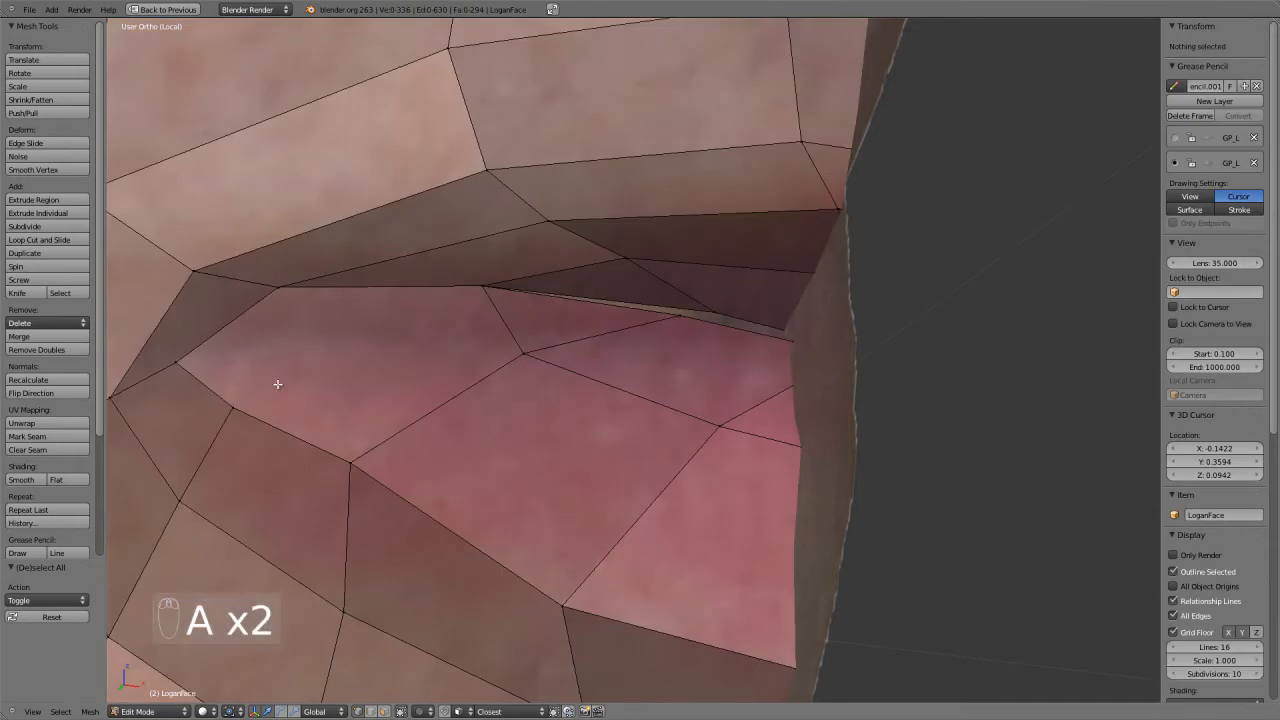
pyautogui.press('k')
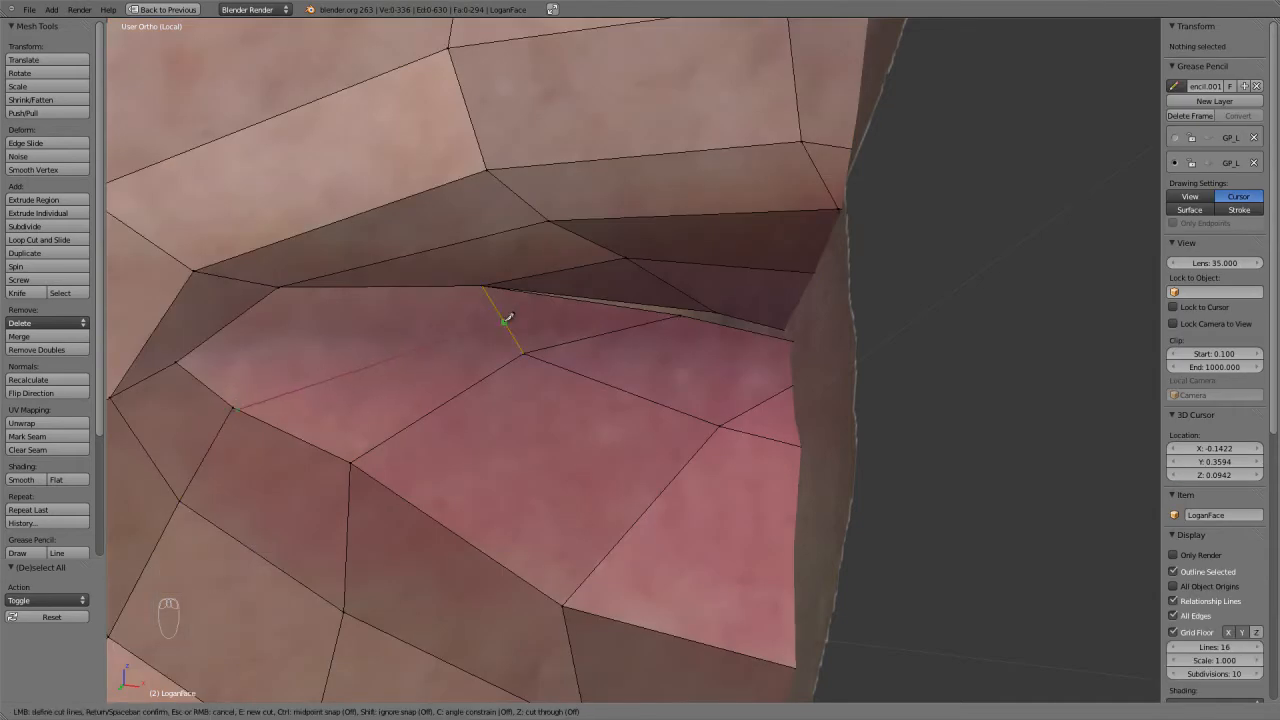
pyautogui.press('Escape')
pyautogui.moveTo(366, 394); pyautogui.dragTo(483, 490, button='middle')
pyautogui.rightClick(378, 414)
pyautogui.scroll(2, 470, 480)
pyautogui.keyDown('alt'); pyautogui.rightClick(455, 488); pyautogui.keyUp('alt')
pyautogui.scroll(2, 477, 479)
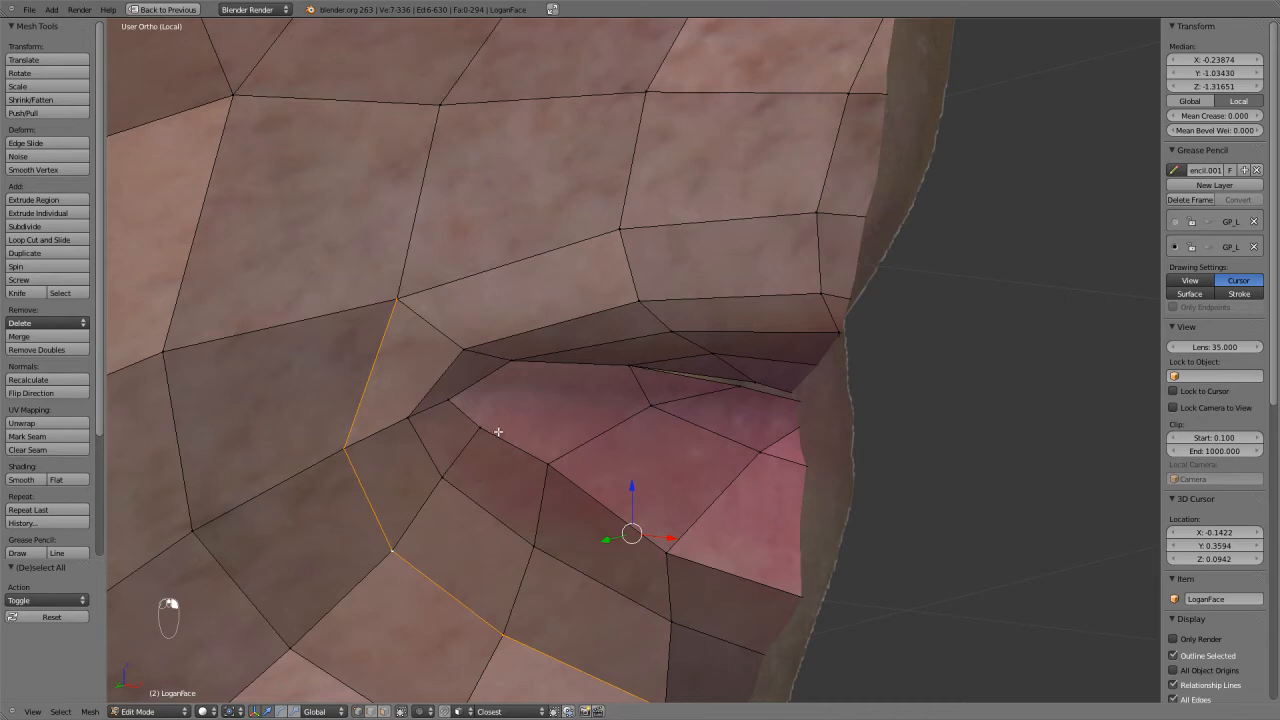
pyautogui.scroll(1, 498, 431)
pyautogui.rightClick(626, 387)
pyautogui.press('g')
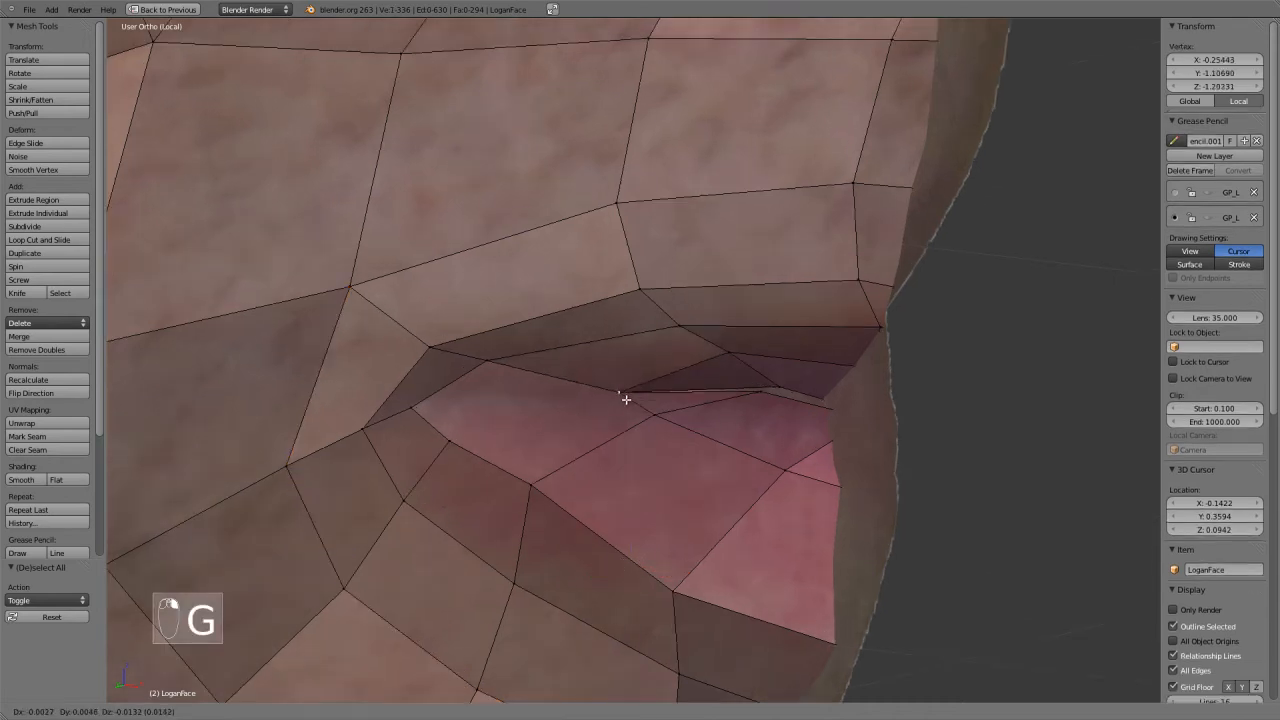
pyautogui.rightClick(642, 406)
pyautogui.scroll(2, 615, 400)
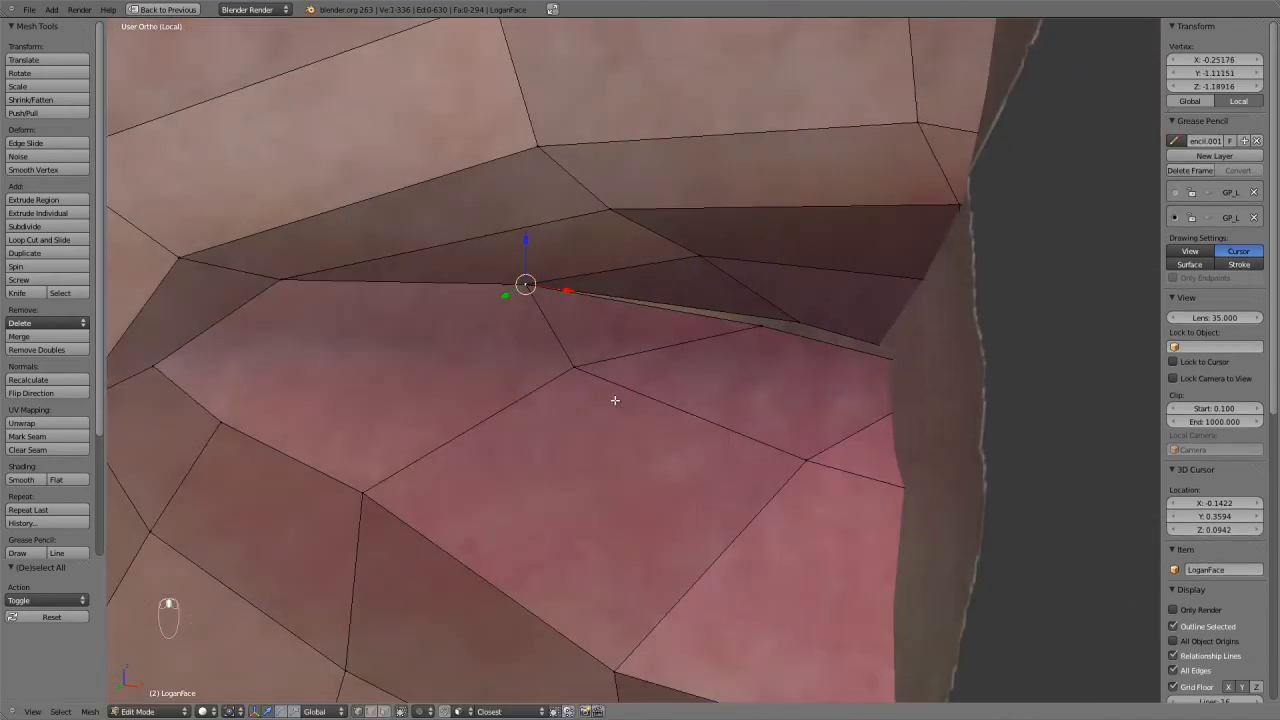
# Insert a loop cut lengthwise through the middle of the lower lip.
pyautogui.scroll(-1, 530, 364)
pyautogui.hotkey('ctrl', 'r')
pyautogui.click(502, 400)
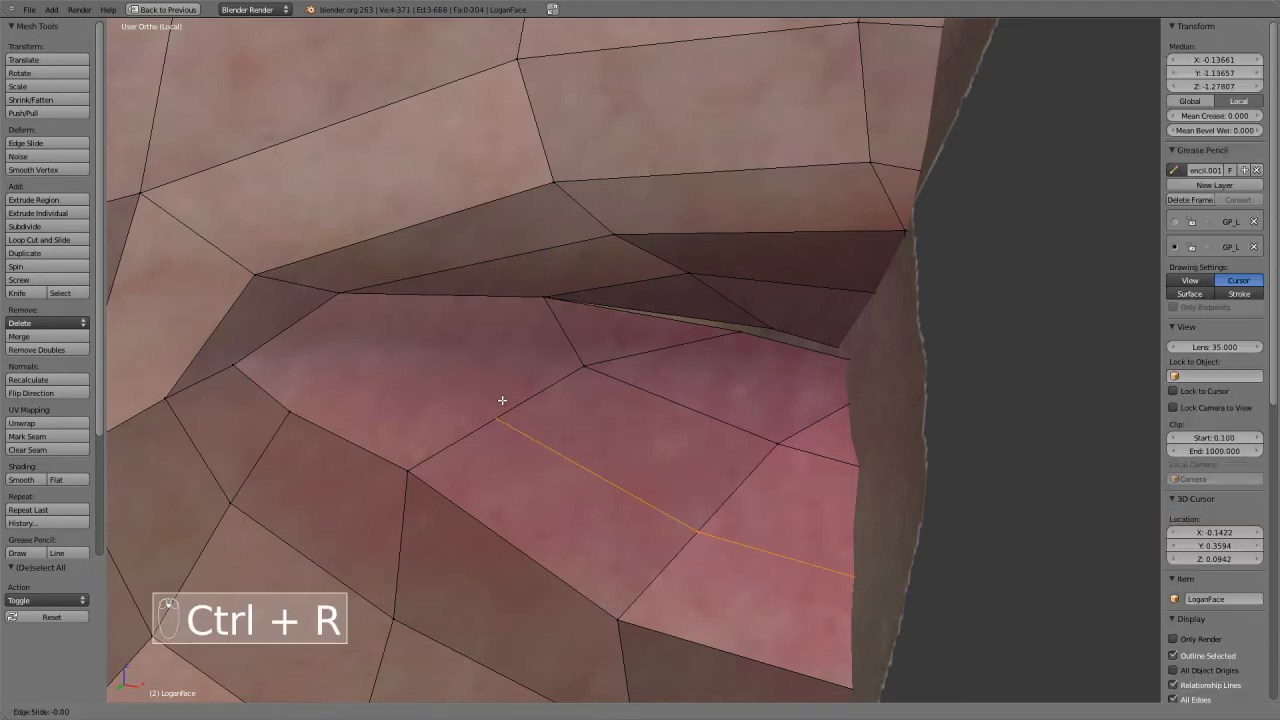
pyautogui.click(502, 400)
# Rip the shared vertex at the inner end of the mouth opening to separate the upper and lower lips there.
pyautogui.scroll(-4, 502, 400)
pyautogui.moveTo(726, 445)
pyautogui.mouseDown(button='middle')
pyautogui.moveTo(678, 452)
pyautogui.moveTo(734, 466)
pyautogui.mouseUp(button='middle')
pyautogui.scroll(3, 690, 462)
pyautogui.moveTo(617, 450); pyautogui.dragTo(629, 477, button='middle')
pyautogui.scroll(3, 625, 477)
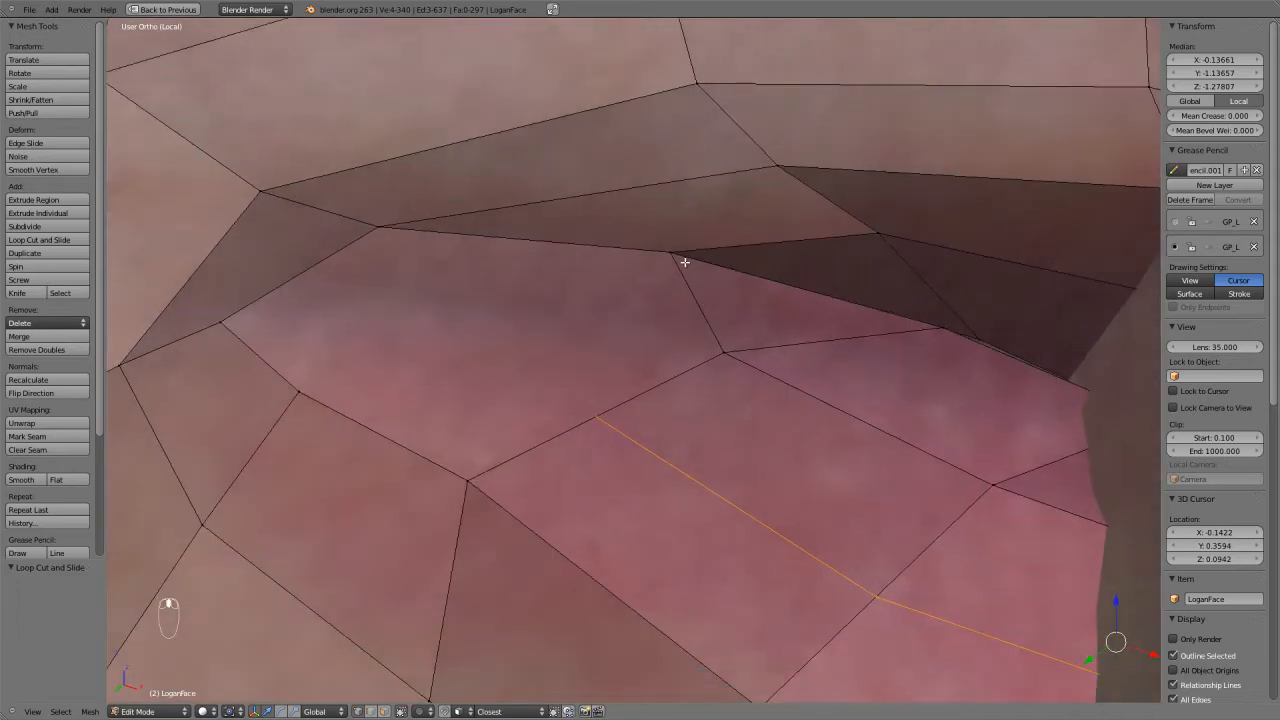
pyautogui.rightClick(688, 262)
pyautogui.press('g')
pyautogui.rightClick(670, 300)
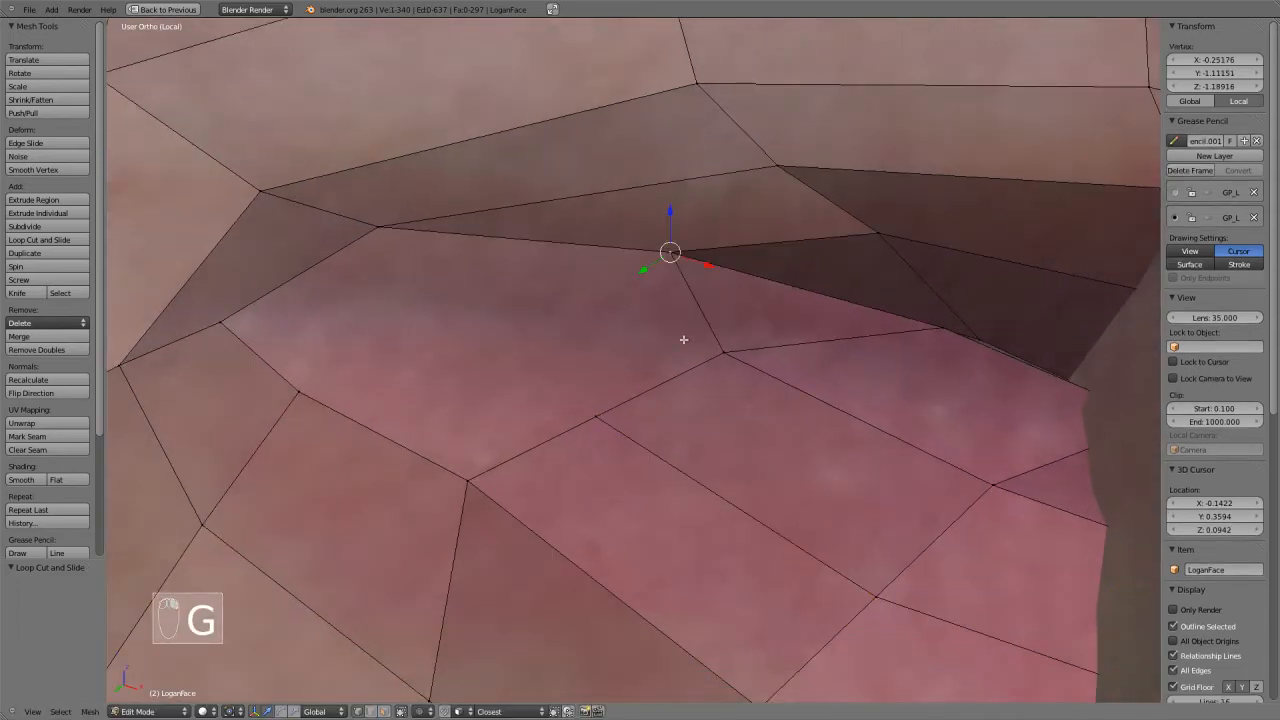
pyautogui.press('v')
pyautogui.click(754, 327)
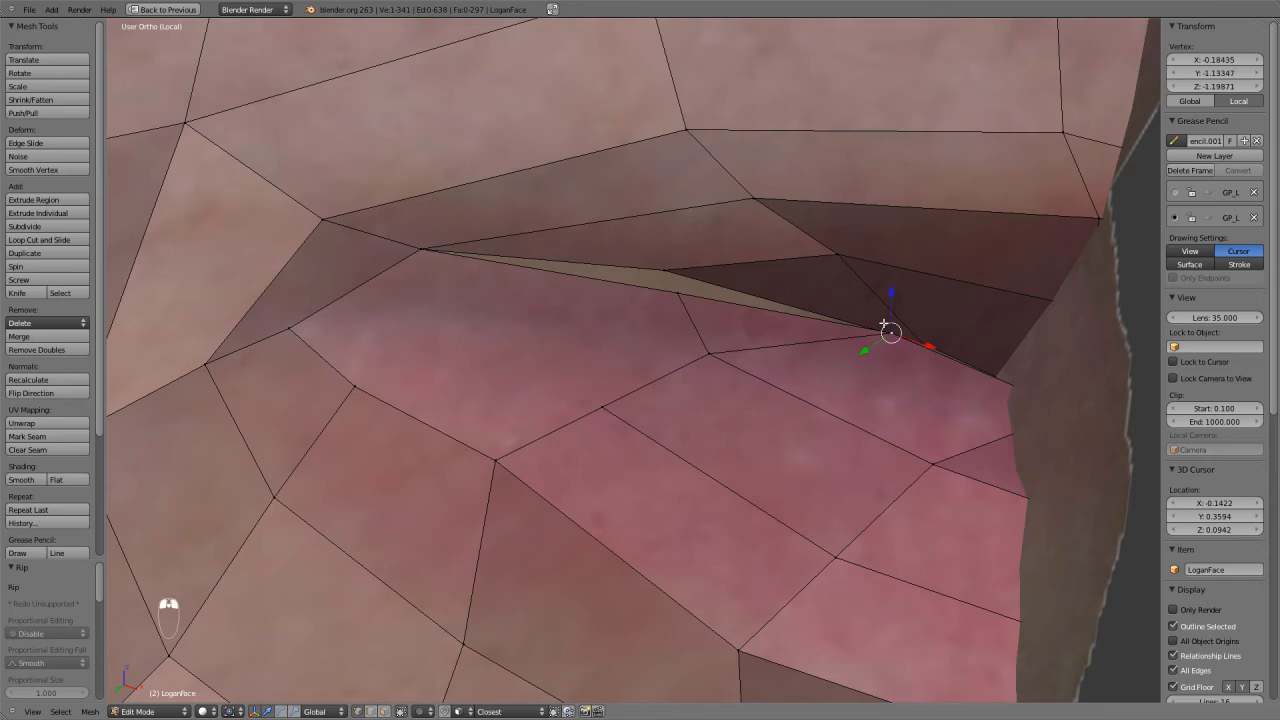
pyautogui.press('g')
pyautogui.rightClick(665, 357)
pyautogui.scroll(2, 665, 357)
pyautogui.press('s')
pyautogui.rightClick(593, 412)
# Knife-cut the outer lower-lip face from its upper edge at the mouth opening down to the existing mid-lip vertex.
pyautogui.press('k')
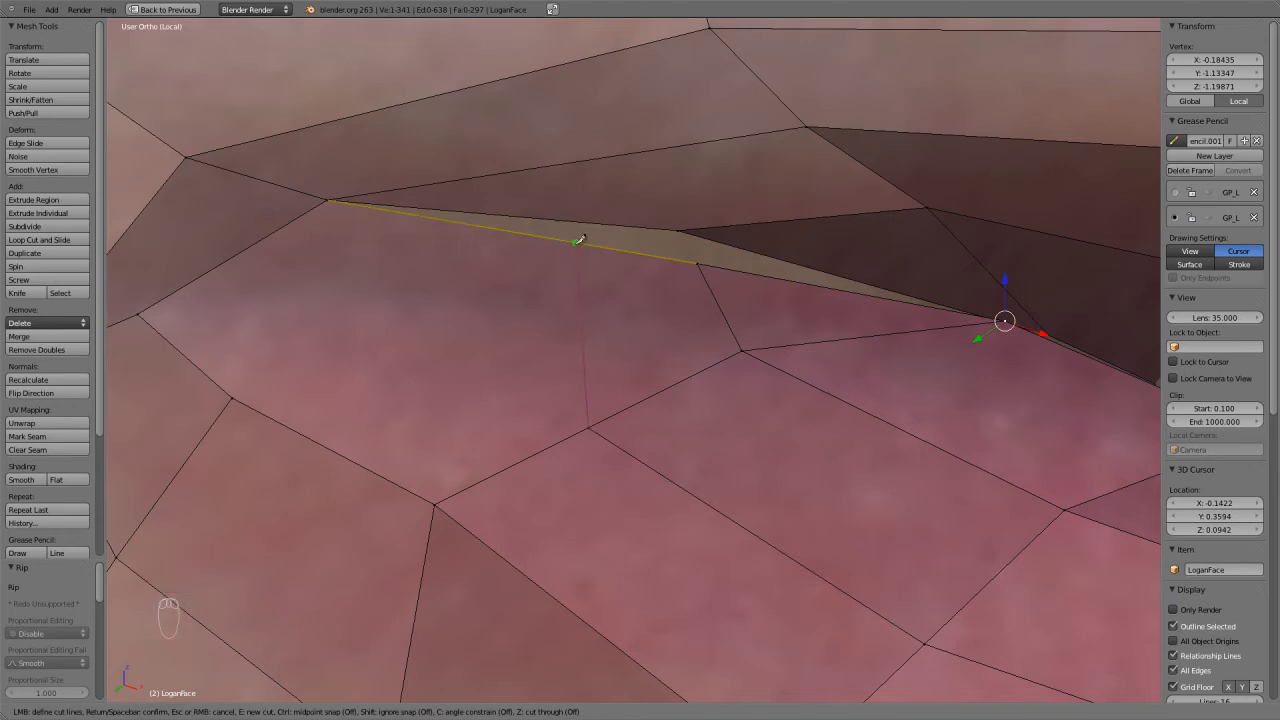
pyautogui.click(579, 240)
pyautogui.click(587, 428)
pyautogui.press('Return')
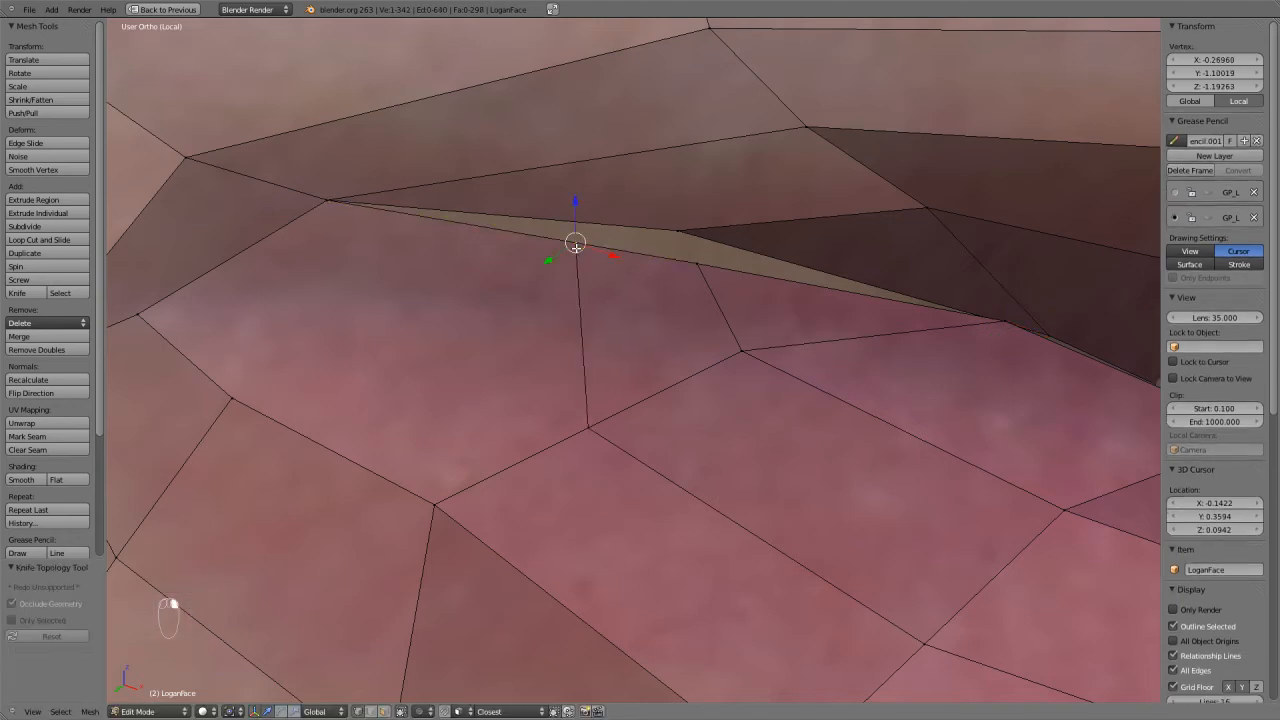
# Merge the new lower-lip vertex at center with the upper-lip vertex across the gap.
pyautogui.hotkey('ctrl', 'Tab')
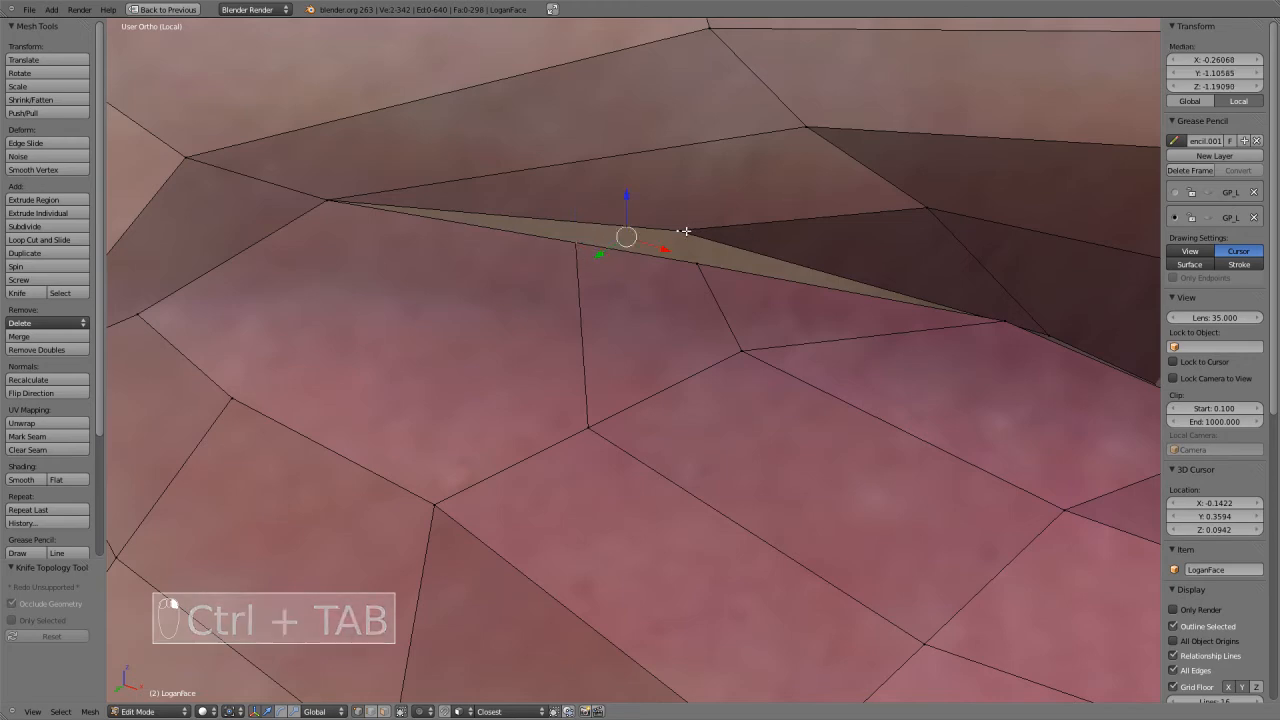
pyautogui.hotkey('alt', 'm')
pyautogui.click(686, 243)
pyautogui.hotkey('ctrl', 'r')
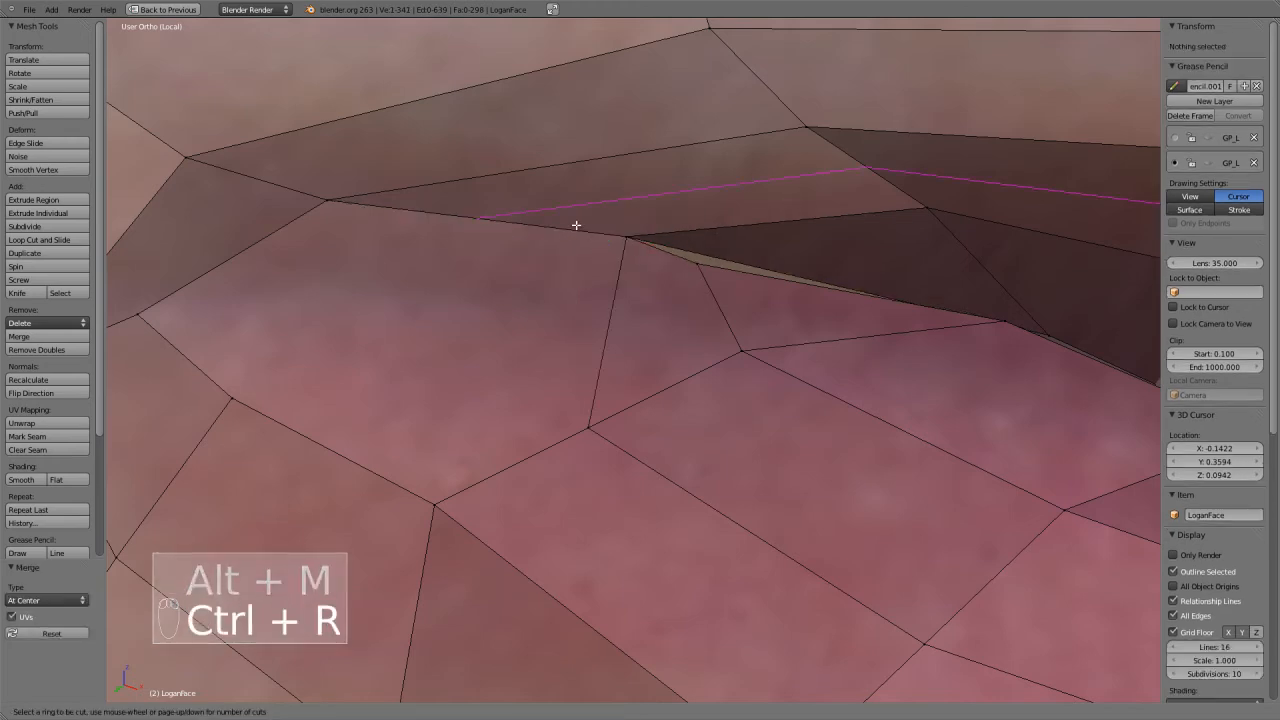
pyautogui.scroll(-2, 415, 332)
pyautogui.press('a')
pyautogui.press('a')
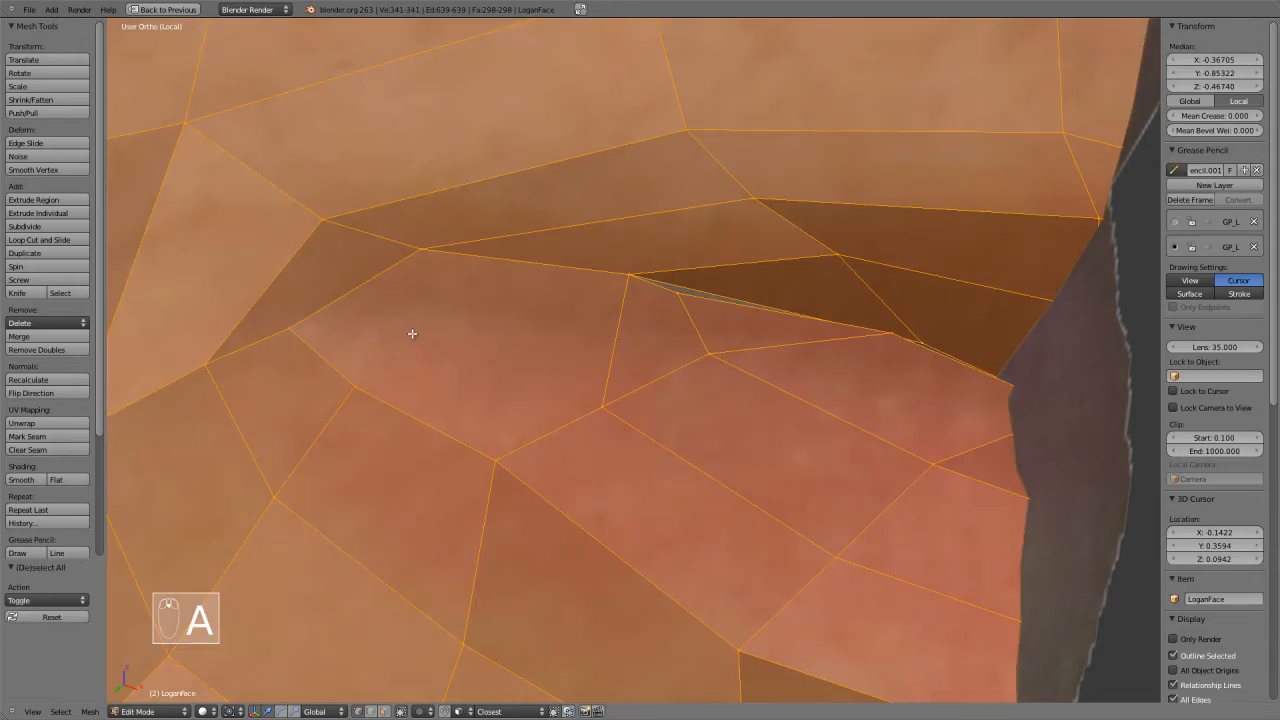
# Move the merged vertex towards the mouth corner by about -0.013 in X and 0.009 in Y.
pyautogui.rightClick(628, 275)
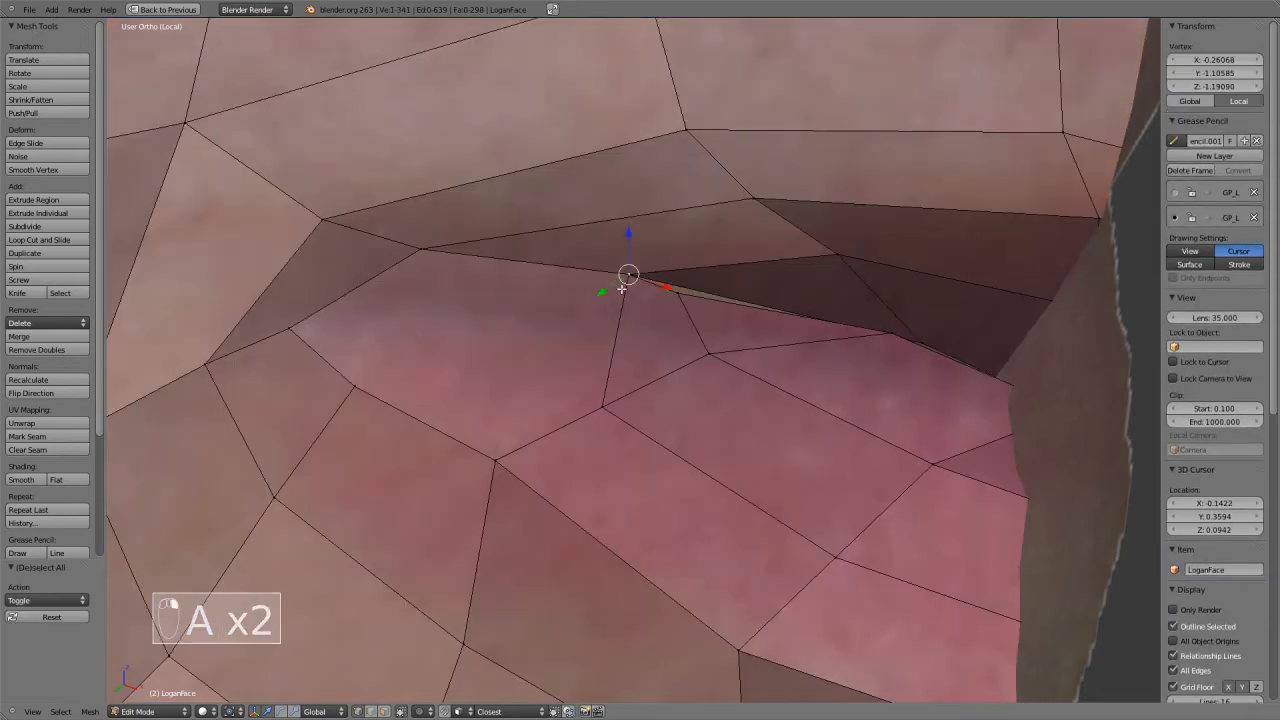
pyautogui.press('g')
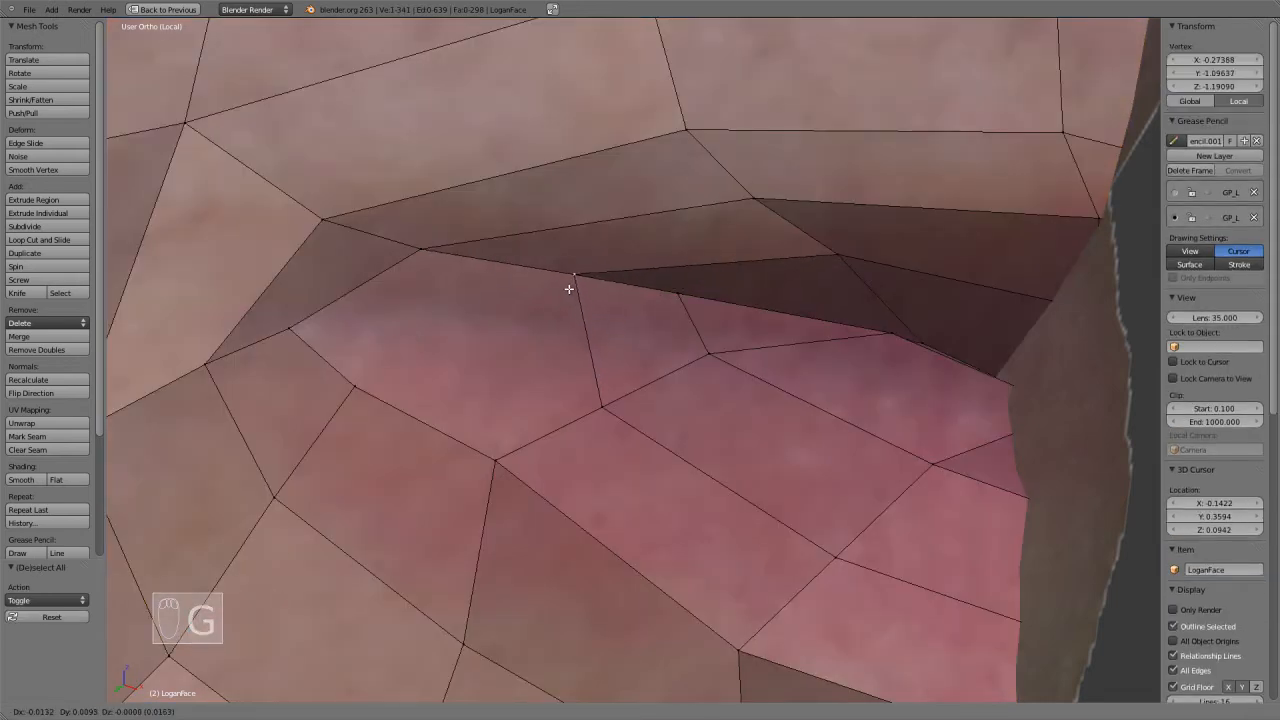
pyautogui.click(560, 288)
pyautogui.scroll(-2, 540, 290)
pyautogui.scroll(-1, 719, 394)
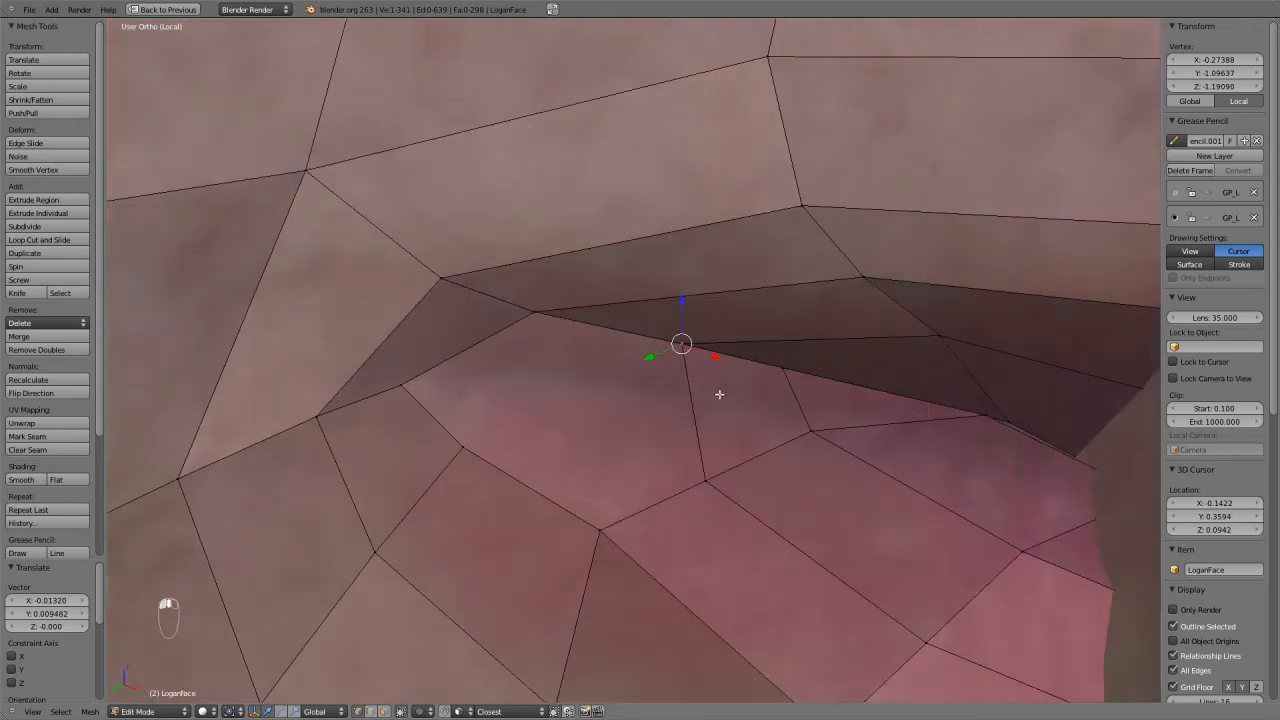
pyautogui.moveTo(640, 423); pyautogui.dragTo(757, 449, button='middle')
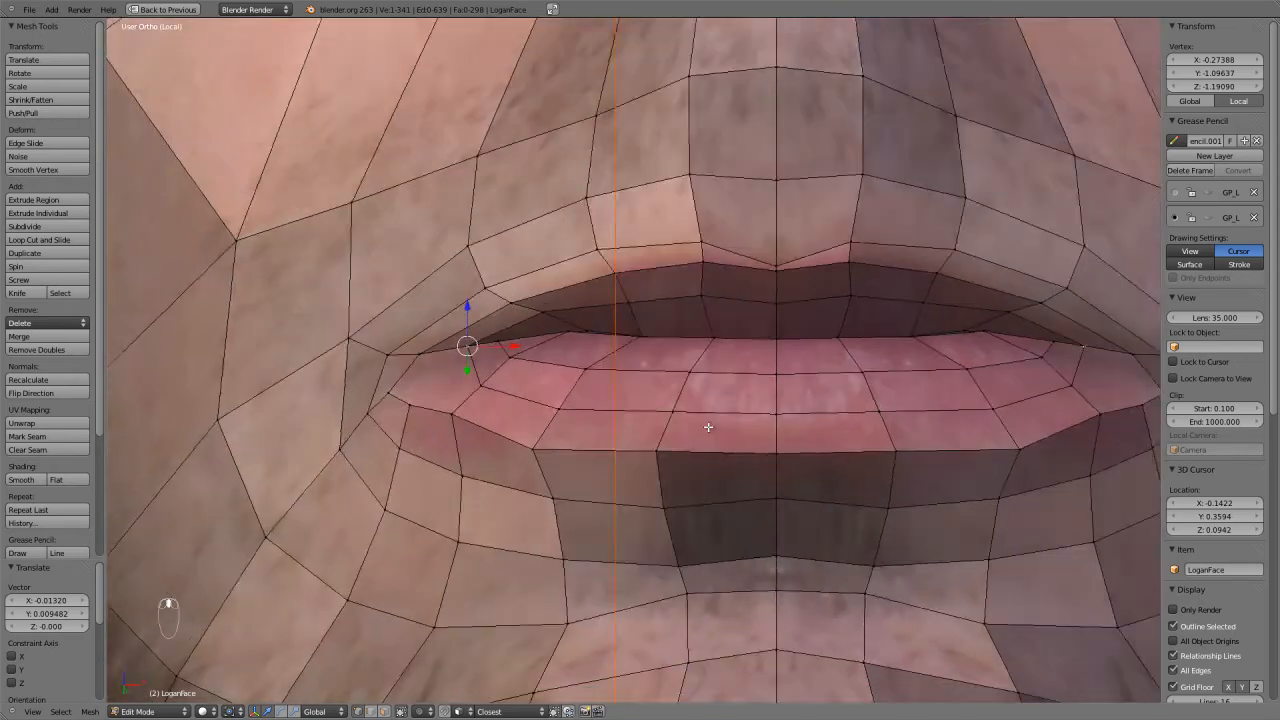
pyautogui.moveTo(708, 427); pyautogui.dragTo(603, 338, button='middle')
pyautogui.scroll(2, 670, 407)
pyautogui.hotkey('ctrl', 'r')
pyautogui.rightClick(600, 381)
pyautogui.scroll(-2, 602, 354)
pyautogui.scroll(1, 594, 337)
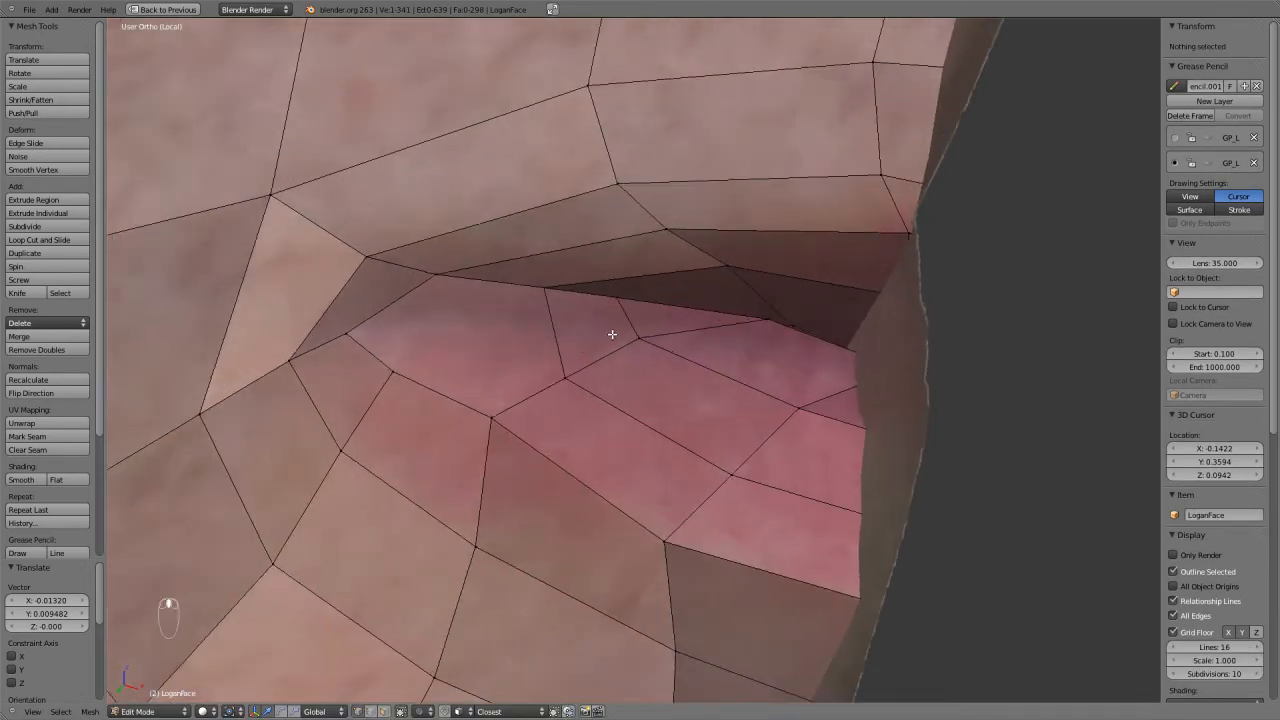
pyautogui.scroll(1, 612, 334)
pyautogui.scroll(-2, 620, 364)
# Select the edge loops around the mouth opening and grow the selection outward over both lips.
pyautogui.keyDown('alt'); pyautogui.rightClick(729, 330); pyautogui.keyUp('alt')
pyautogui.keyDown('alt'); pyautogui.rightClick(753, 329); pyautogui.keyUp('alt')
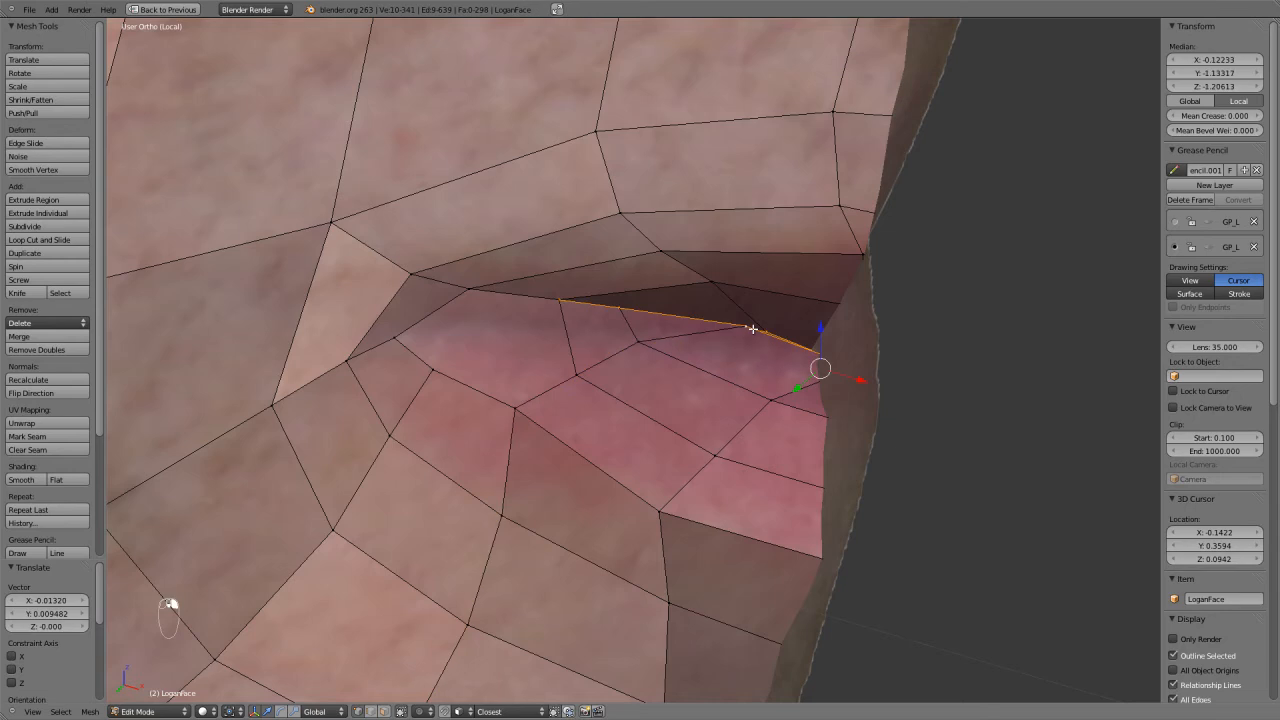
pyautogui.keyDown('alt'); pyautogui.keyDown('shift'); pyautogui.rightClick(658, 289); pyautogui.keyUp('shift'); pyautogui.keyUp('alt')
pyautogui.scroll(-3, 657, 289)
pyautogui.moveTo(657, 289); pyautogui.dragTo(581, 341, button='middle')
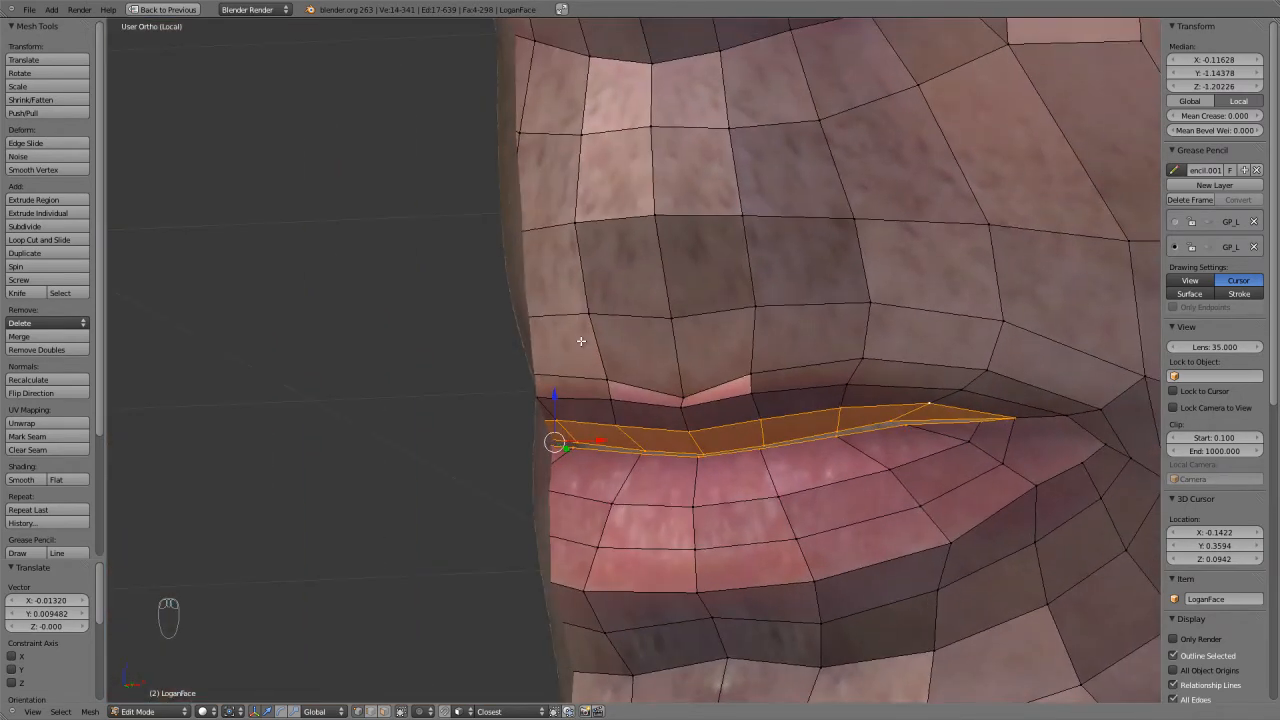
pyautogui.press('ctrl+KP_Add')
pyautogui.press('ctrl+KP_Add')
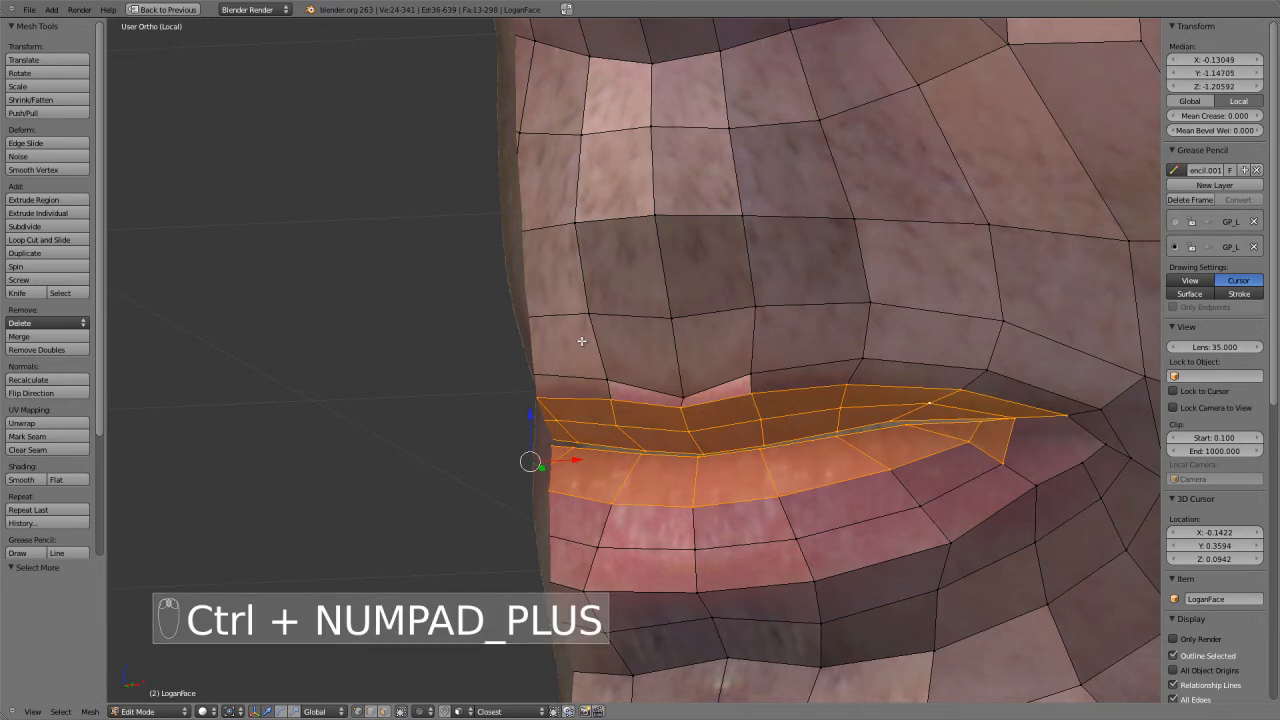
pyautogui.keyDown('alt'); pyautogui.keyDown('shift'); pyautogui.rightClick(919, 546); pyautogui.keyUp('shift'); pyautogui.keyUp('alt')
# Examine how the face loops of the lips run around the mouth corner from several angles.
pyautogui.moveTo(1070, 448); pyautogui.dragTo(971, 460, button='middle')
pyautogui.scroll(3, 971, 460)
pyautogui.scroll(-4, 1014, 492)
pyautogui.moveTo(715, 478); pyautogui.dragTo(869, 486, button='middle')
pyautogui.scroll(2, 869, 486)
pyautogui.scroll(2, 740, 510)
pyautogui.moveTo(700, 517); pyautogui.dragTo(674, 431, button='middle')
# In front view, move the two vertices on the outer lower-lip border beside the mouth corner inward.
pyautogui.press('KP_1')
pyautogui.press('a')
pyautogui.scroll(2, 609, 447)
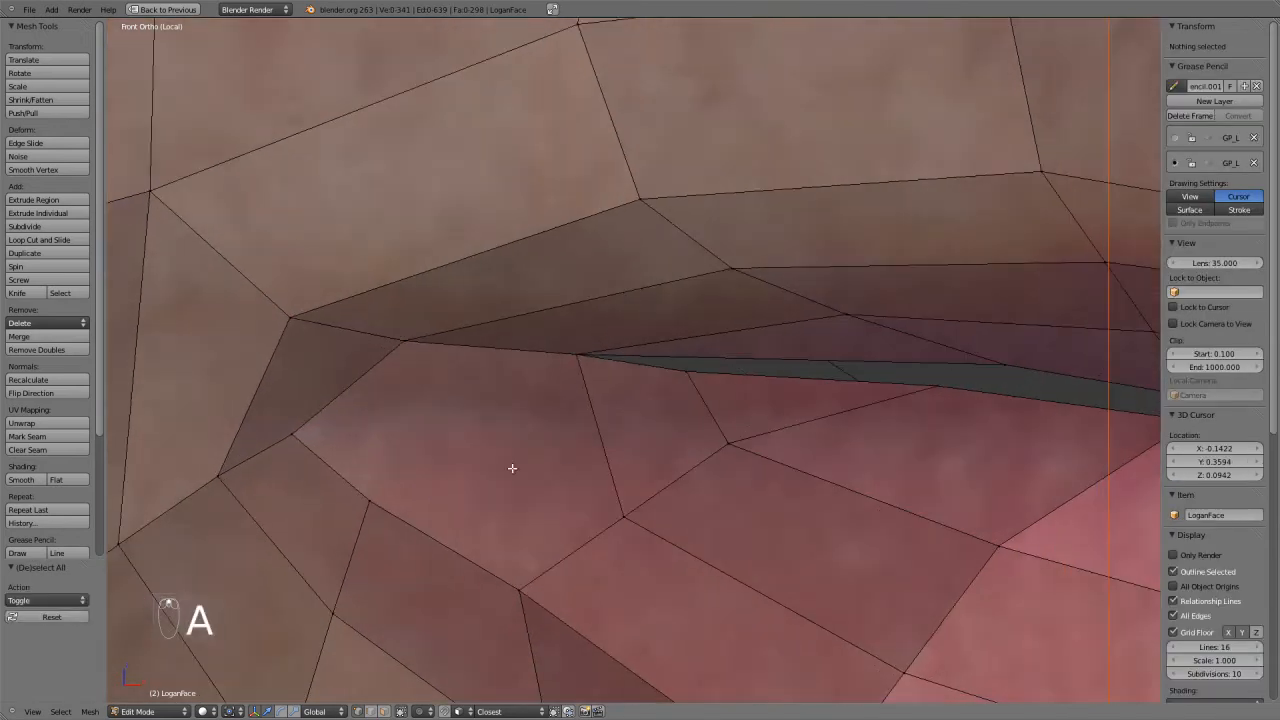
pyautogui.rightClick(301, 449)
pyautogui.press('g')
pyautogui.click(371, 440)
pyautogui.rightClick(393, 517)
pyautogui.press('g')
pyautogui.click(423, 500)
# Nudge the vertex joining the upper and lower lips by about -0.004 in X and Z, and dissolve it.
pyautogui.rightClick(573, 356)
pyautogui.press('g')
pyautogui.click(558, 374)
pyautogui.press('x')
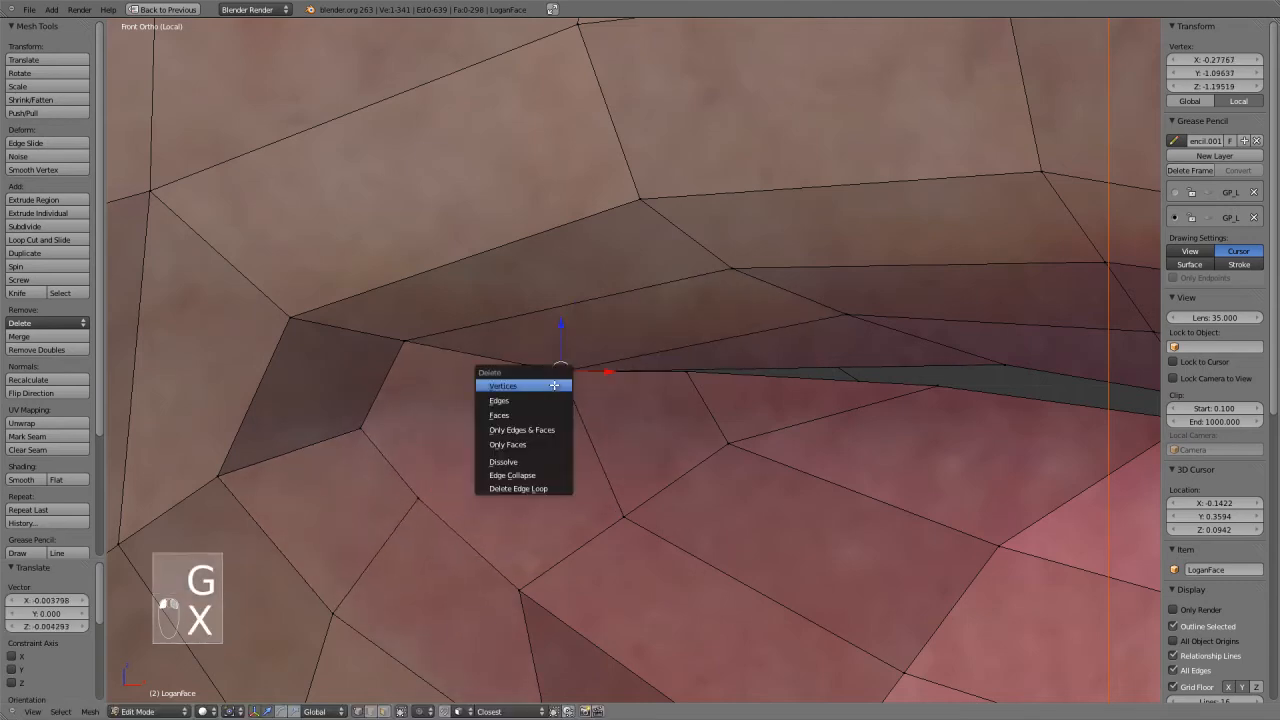
pyautogui.click(515, 462)
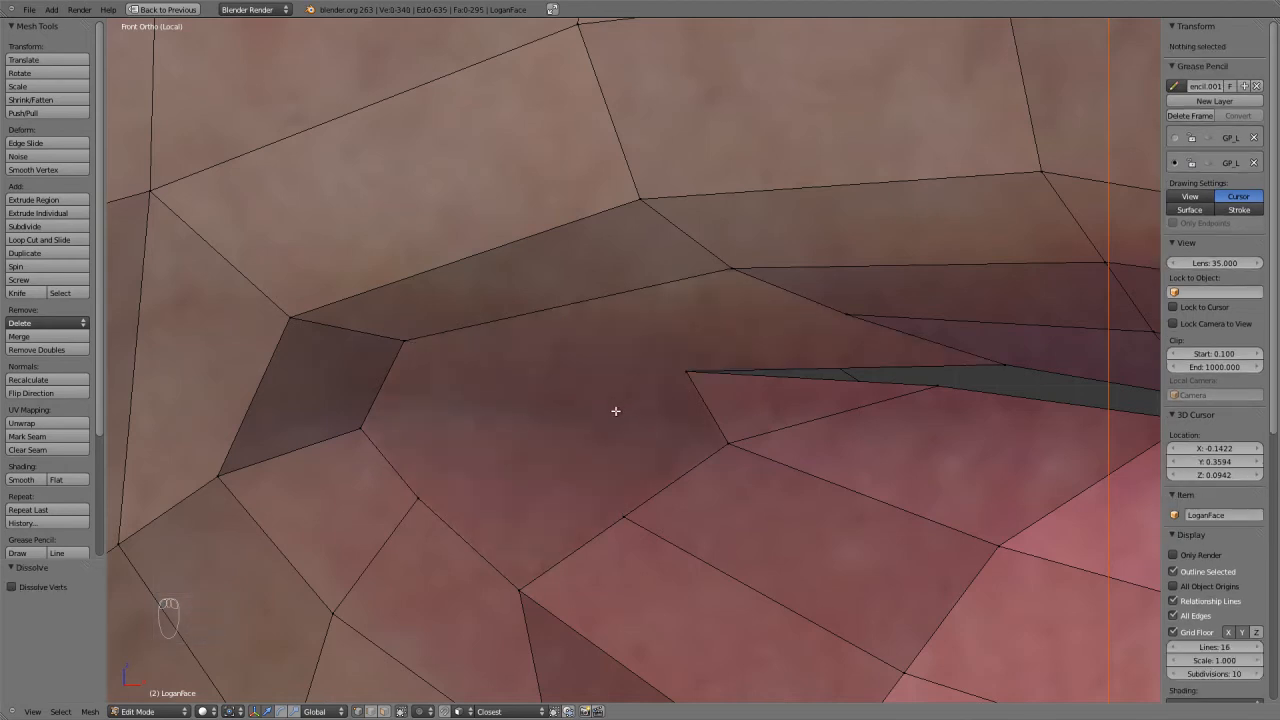
# Knife-cut two stacked quads into the large face at the mouth corner, extending inward from its three outer vertices.
pyautogui.moveTo(704, 377)
pyautogui.mouseDown(button='middle')
pyautogui.moveTo(743, 351)
pyautogui.moveTo(683, 367)
pyautogui.mouseUp(button='middle')
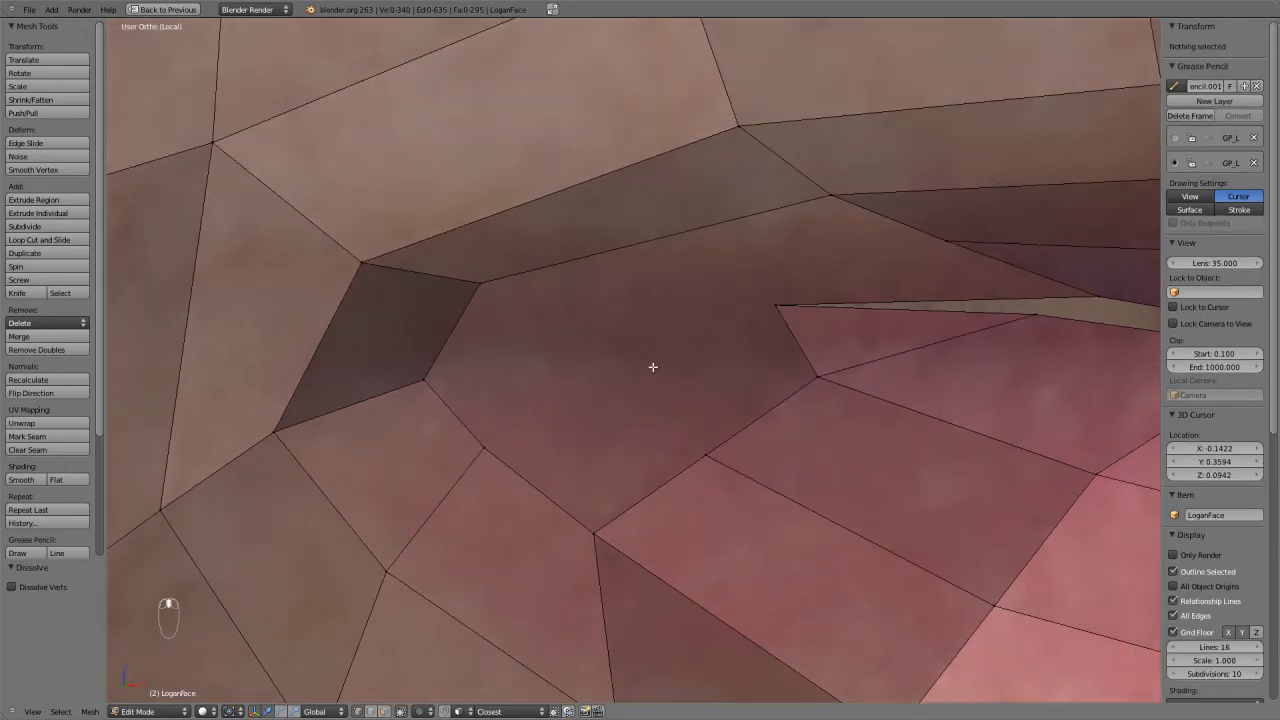
pyautogui.press('k')
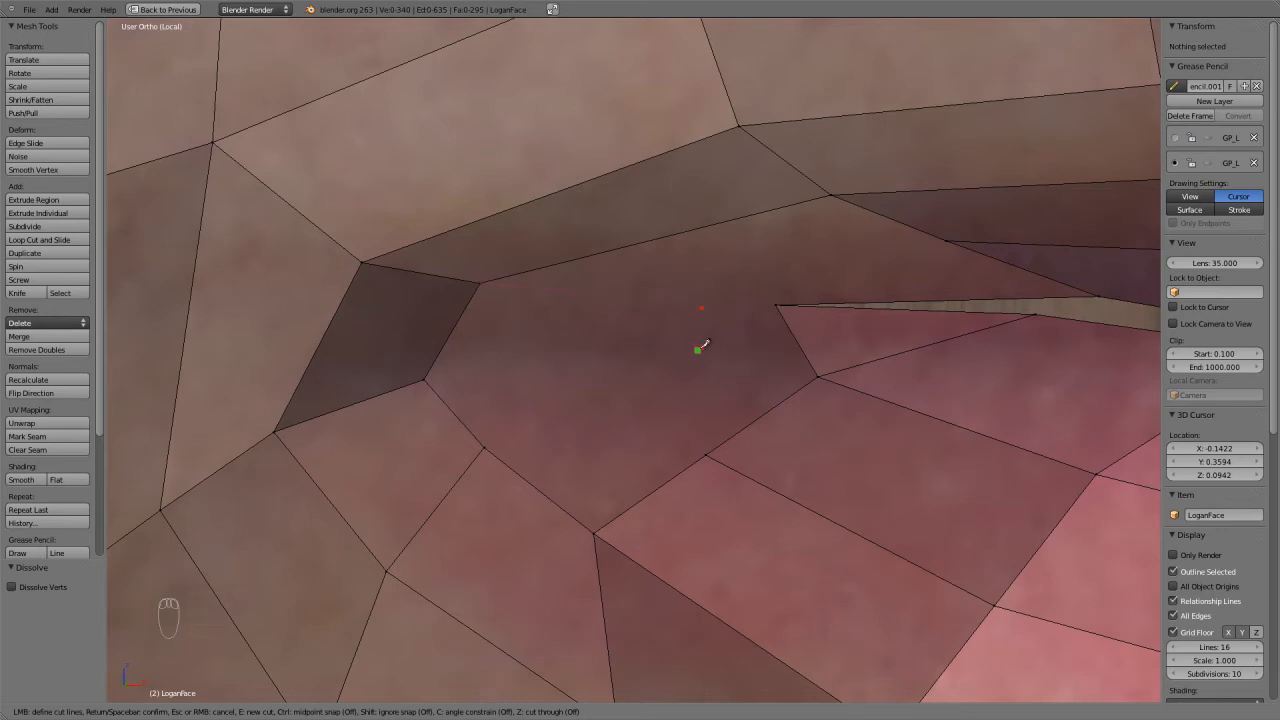
pyautogui.click(425, 378)
pyautogui.press('Return')
pyautogui.press('k')
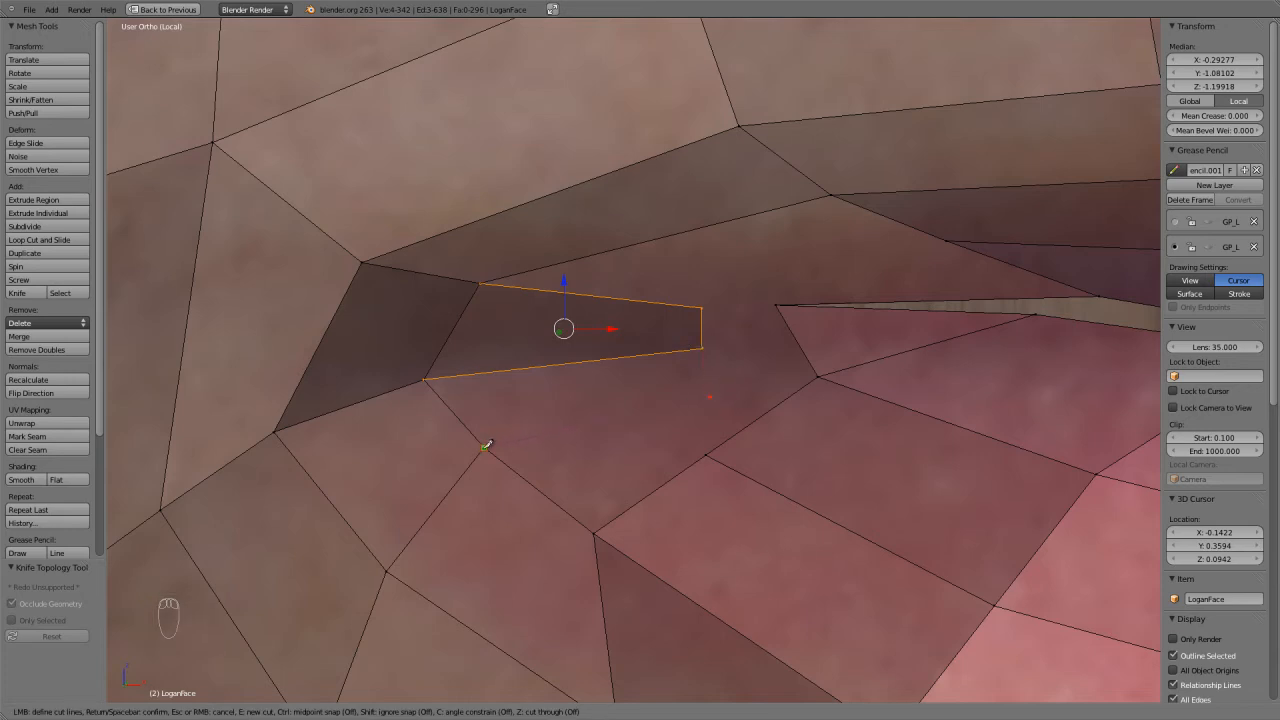
pyautogui.click(485, 446)
pyautogui.press('Return')
# Knife-cut from the lower inner corner of the new quads down to the mid-lip vertex below, forming a third quad.
pyautogui.press('k')
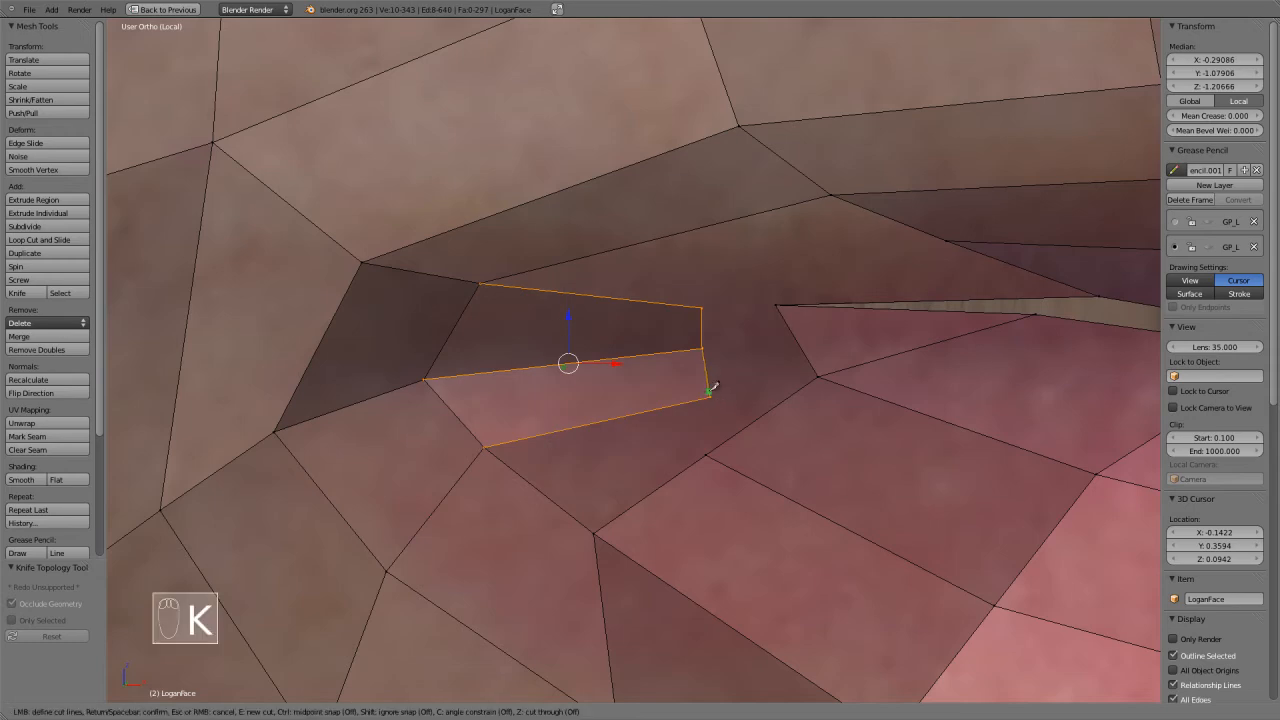
pyautogui.press('Escape')
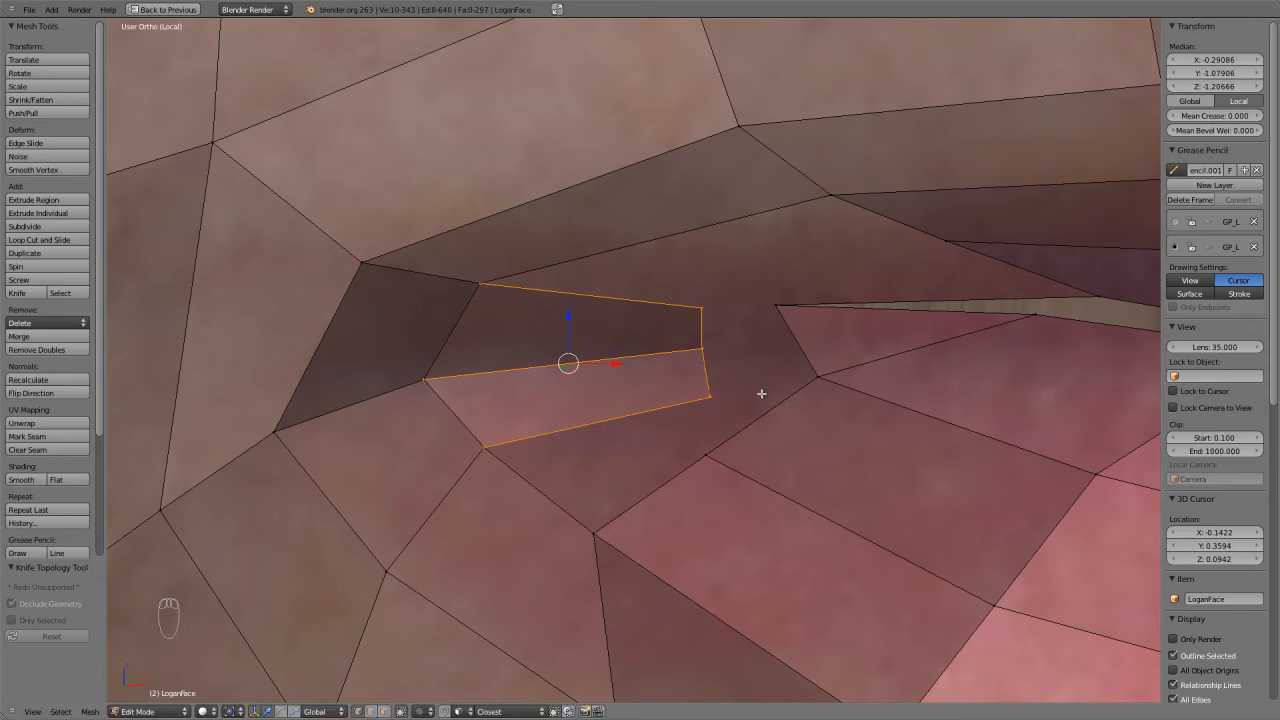
pyautogui.scroll(4, 750, 389)
pyautogui.press('k')
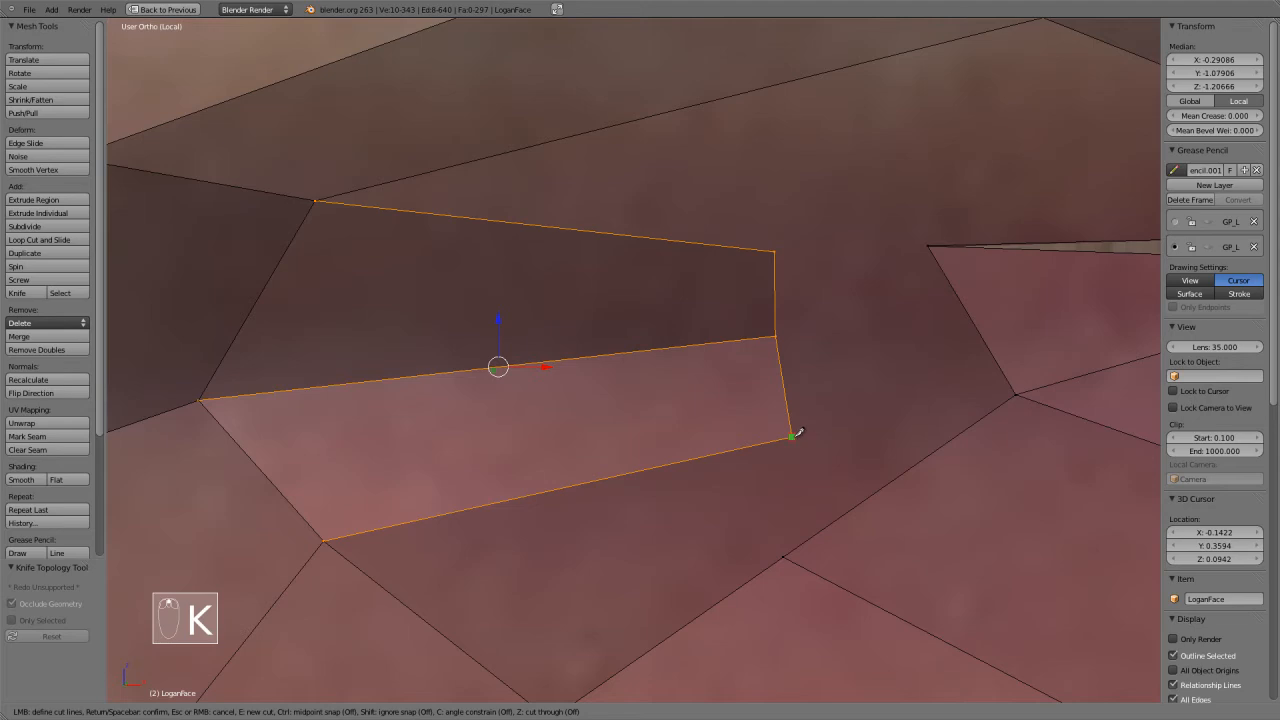
pyautogui.click(784, 557)
pyautogui.press('Return')
pyautogui.scroll(-3, 735, 387)
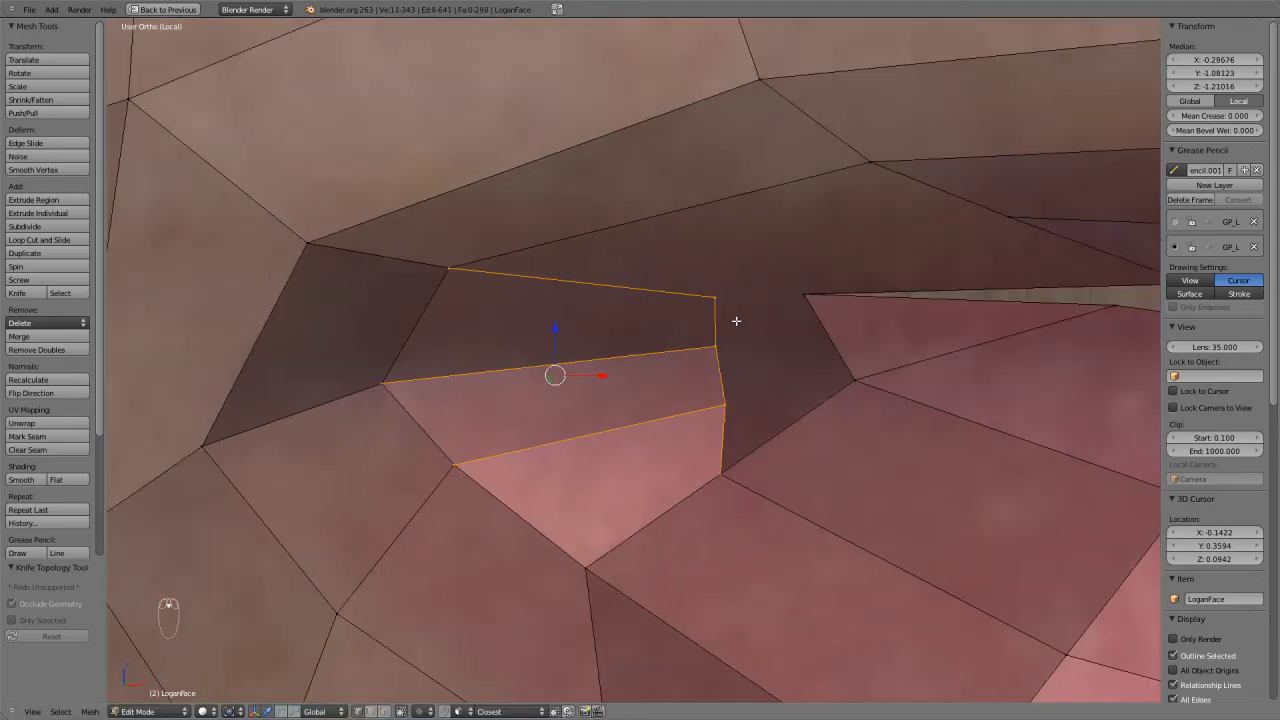
# Move the new quads' top inner vertex towards the end of the mouth opening and merge it there at center.
pyautogui.press('h')
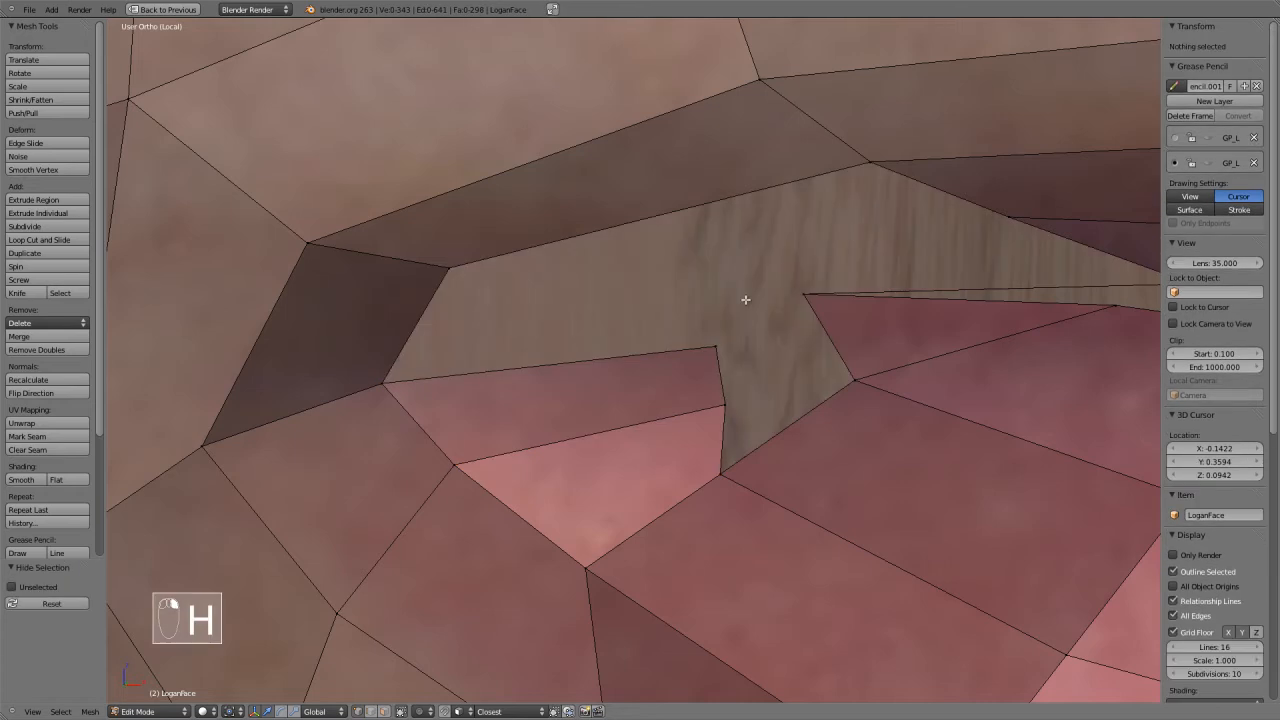
pyautogui.hotkey('ctrl', 'z')
pyautogui.press('g')
pyautogui.click(808, 289)
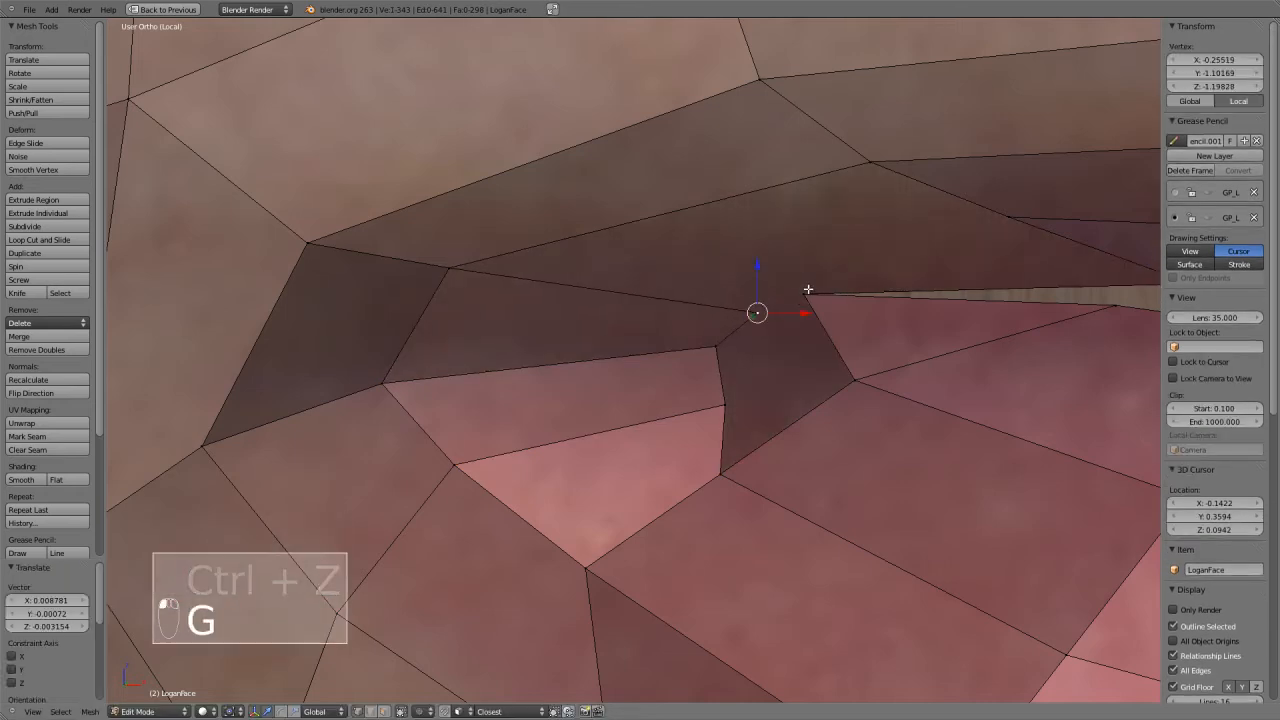
pyautogui.keyDown('shift'); pyautogui.rightClick(809, 289); pyautogui.keyUp('shift')
pyautogui.hotkey('alt', 'm')
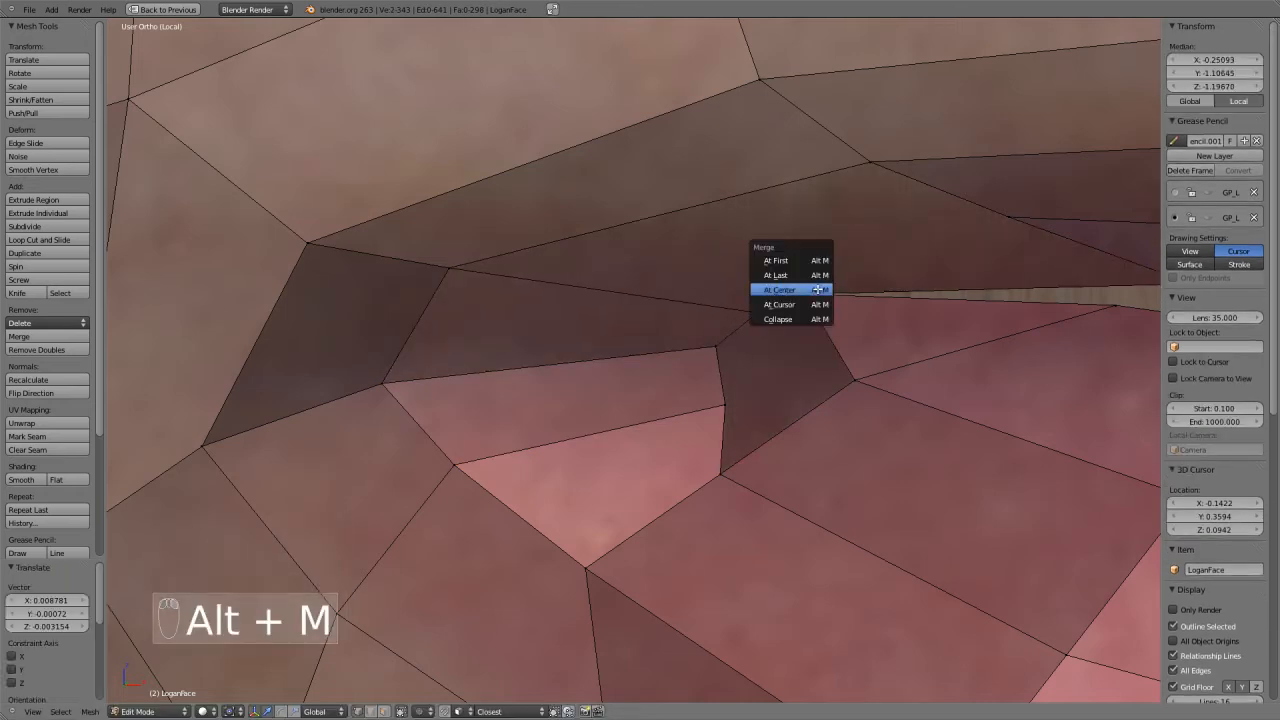
pyautogui.click(818, 289)
# Move the middle inner vertex of the new corner quads outward by about -0.0065 in X.
pyautogui.scroll(-2, 666, 297)
pyautogui.hotkey('ctrl', 'r')
pyautogui.moveTo(663, 308)
pyautogui.keyDown('shift'); pyautogui.mouseDown(button='middle')
pyautogui.moveTo(669, 206)
pyautogui.moveTo(669, 306)
pyautogui.mouseUp(button='middle'); pyautogui.keyUp('shift')
pyautogui.rightClick(684, 342)
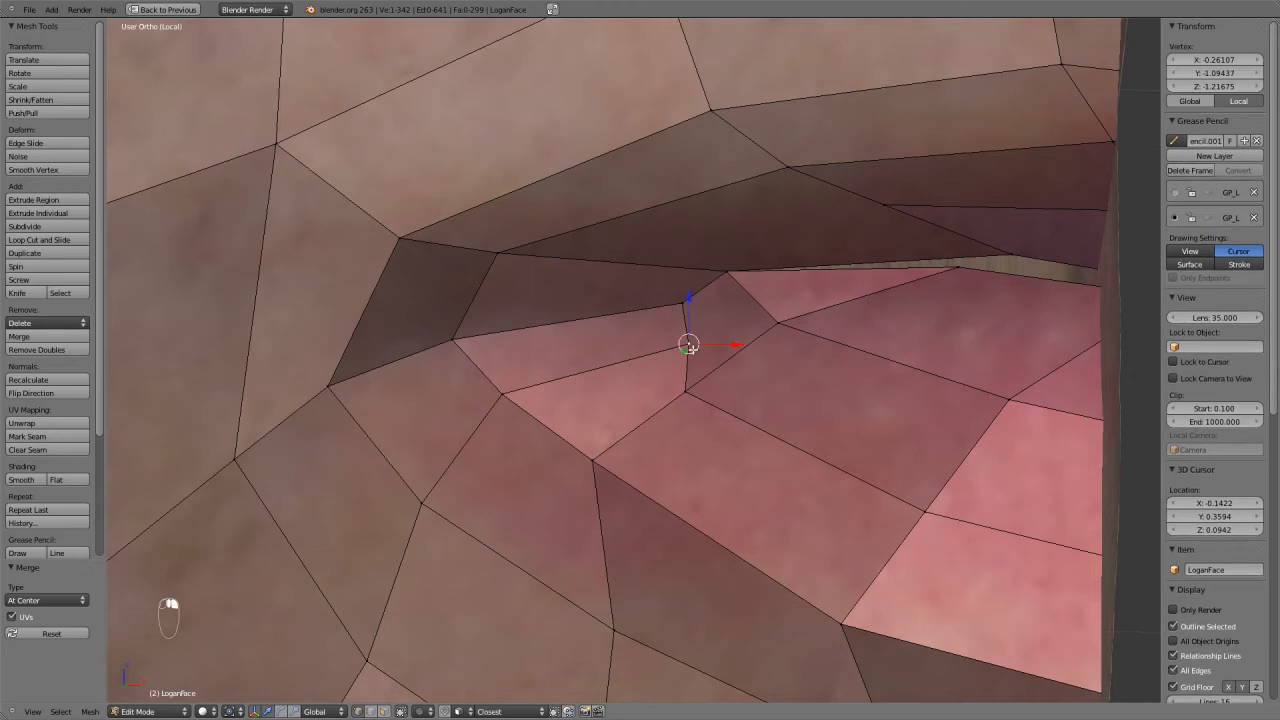
pyautogui.press('g')
pyautogui.click(666, 346)
# Try deleting the edge loop running lengthwise through the lower lip, and undo the deletion.
pyautogui.keyDown('shift'); pyautogui.rightClick(750, 426); pyautogui.keyUp('shift')
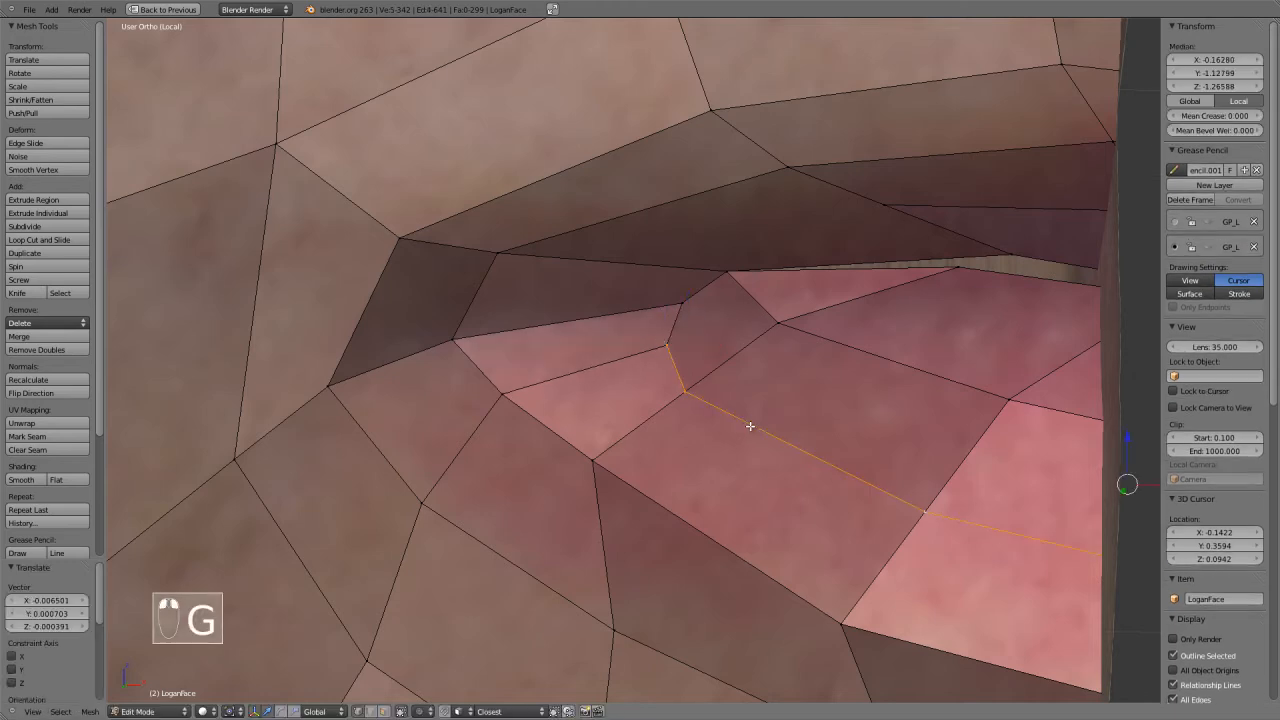
pyautogui.press('x')
pyautogui.click(731, 445)
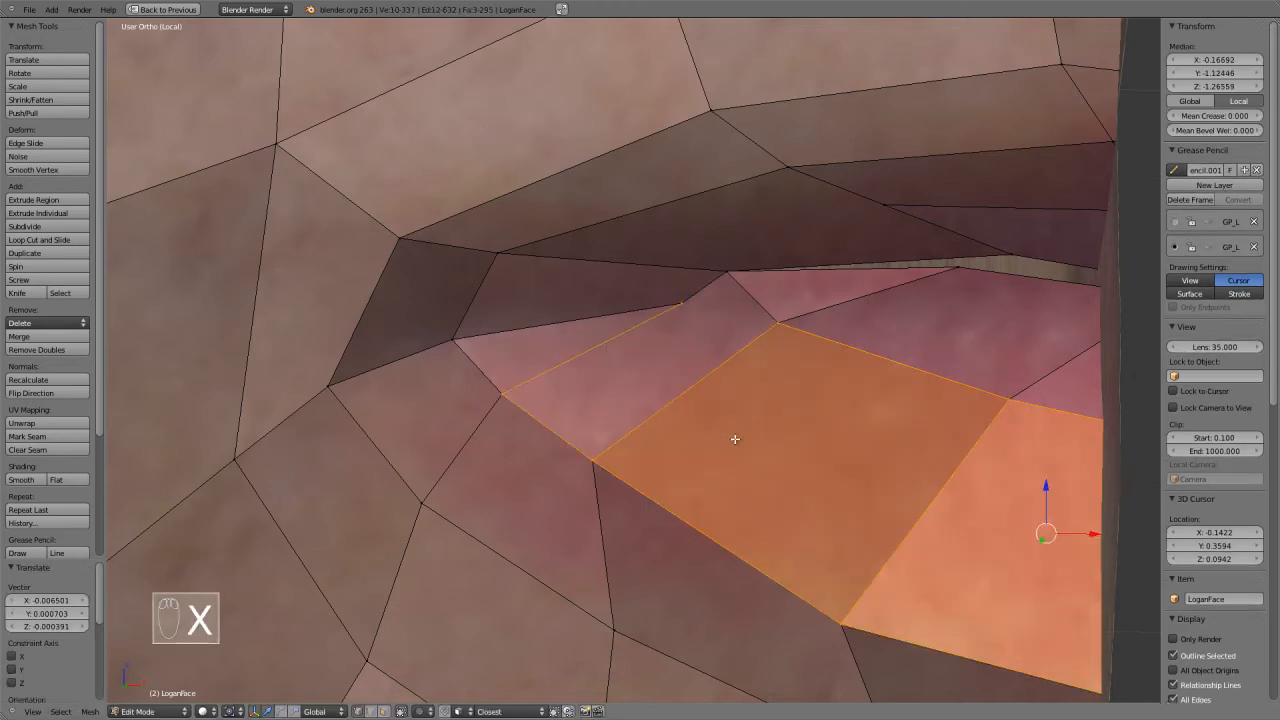
pyautogui.scroll(-2, 733, 420)
pyautogui.press('a')
pyautogui.scroll(2, 688, 381)
pyautogui.hotkey('ctrl', 'r')
pyautogui.rightClick(688, 380)
pyautogui.hotkey('ctrl', 'z')
pyautogui.hotkey('ctrl', 'z')
# Move the merged vertex at the end of the mouth opening down by about 0.006 in Z.
pyautogui.moveTo(709, 383); pyautogui.dragTo(754, 416, button='middle')
pyautogui.rightClick(736, 388)
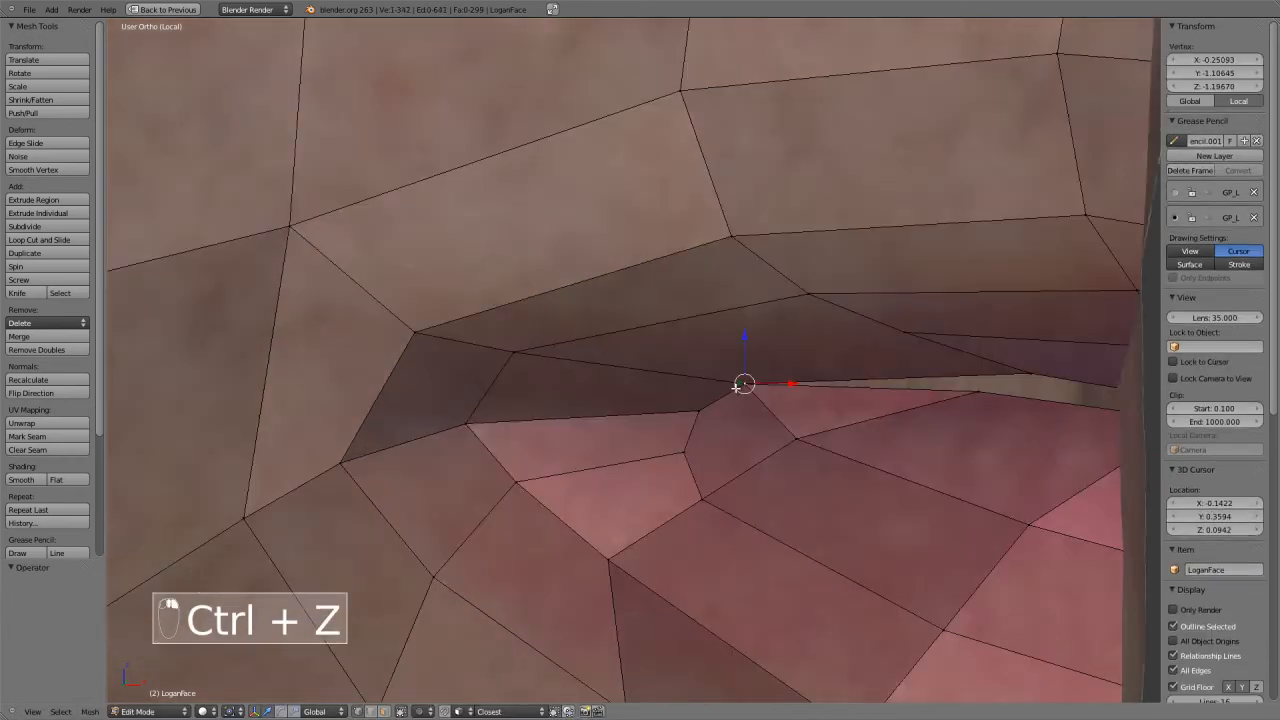
pyautogui.press('g')
pyautogui.click(751, 408)
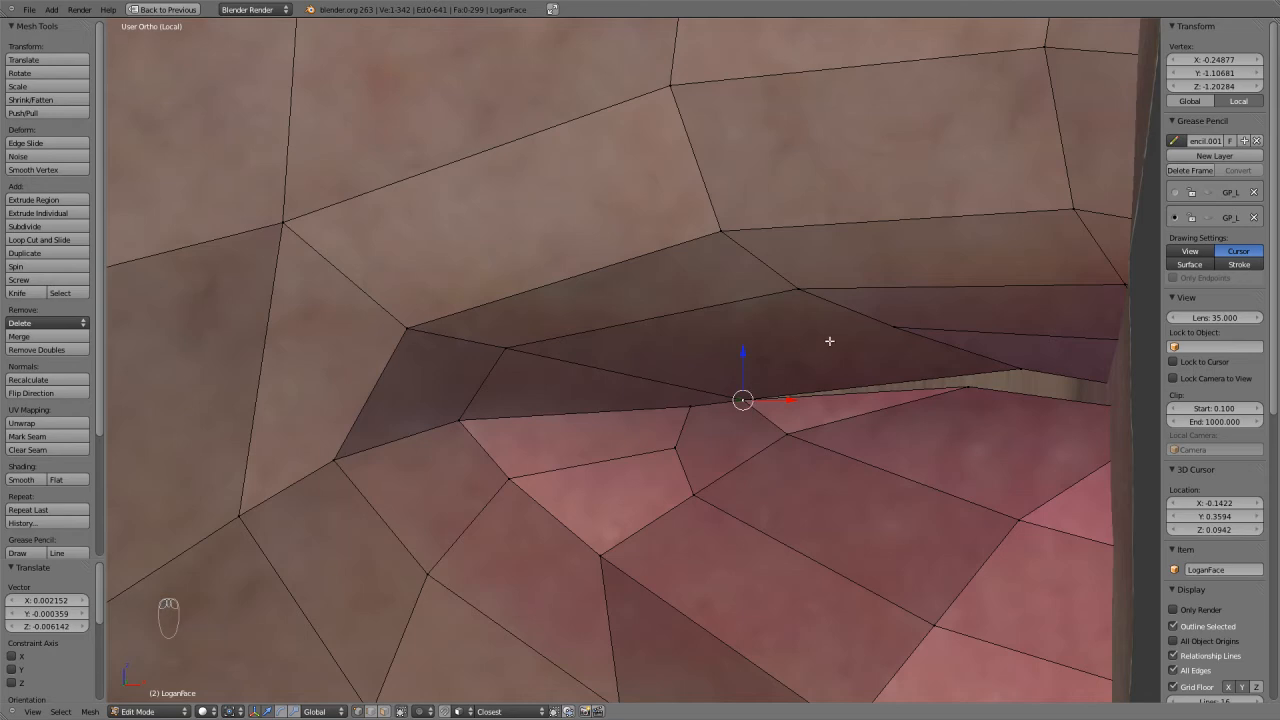
# Knife-cut the dark upper-lip face from its inner vertex to the lower edge near the end of the mouth opening.
pyautogui.press('a')
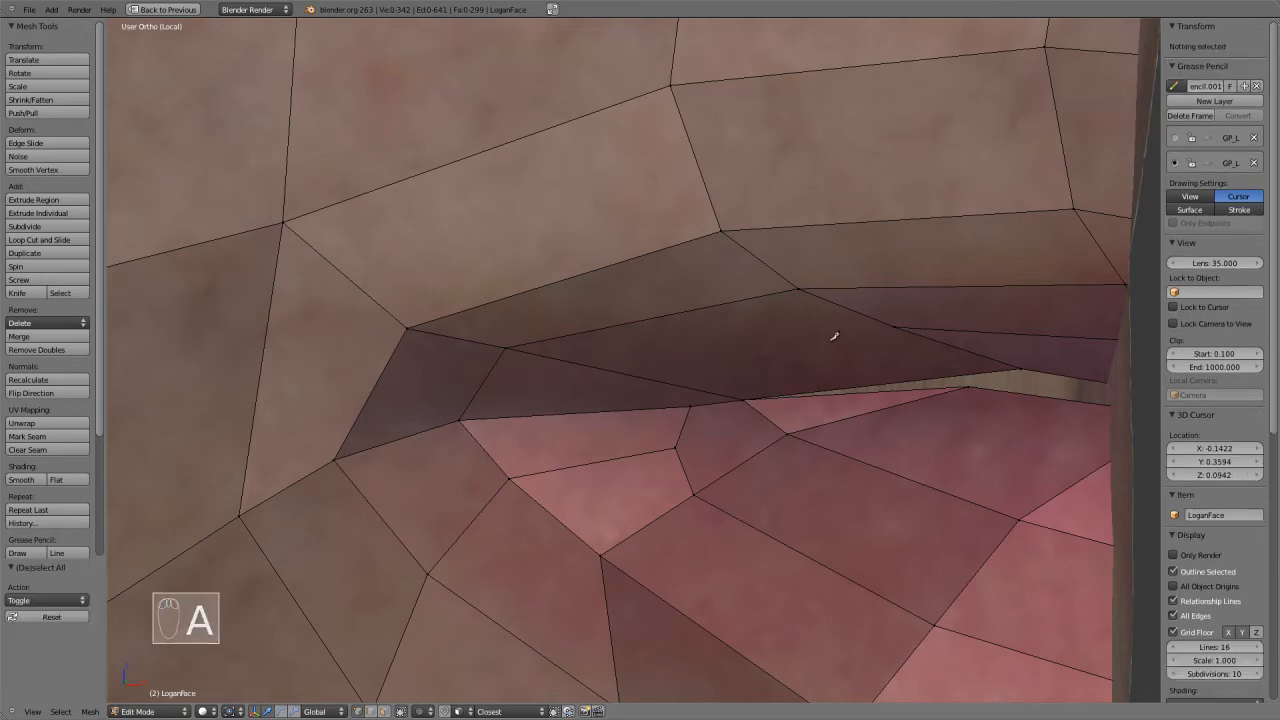
pyautogui.press('k')
pyautogui.click(798, 290)
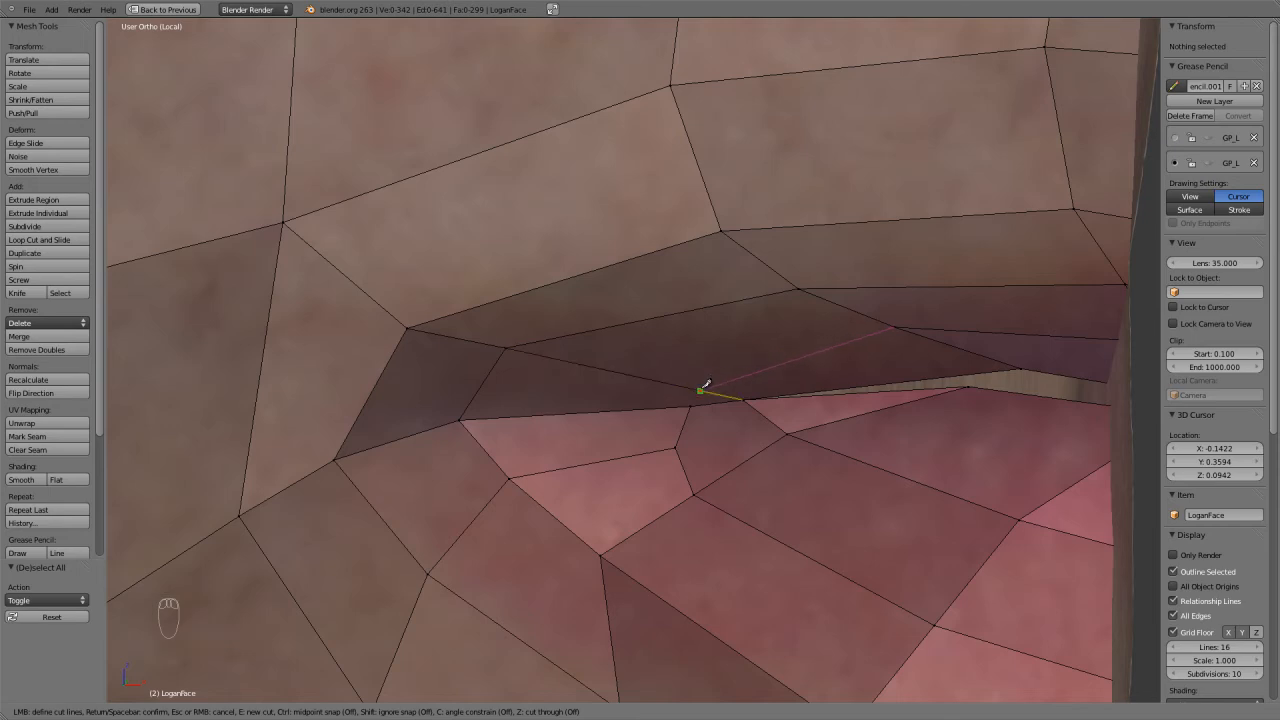
pyautogui.click(700, 390)
pyautogui.press('Return')
# Merge the two neighbouring vertices at the end of the mouth opening at their center.
pyautogui.scroll(3, 766, 414)
pyautogui.rightClick(818, 428)
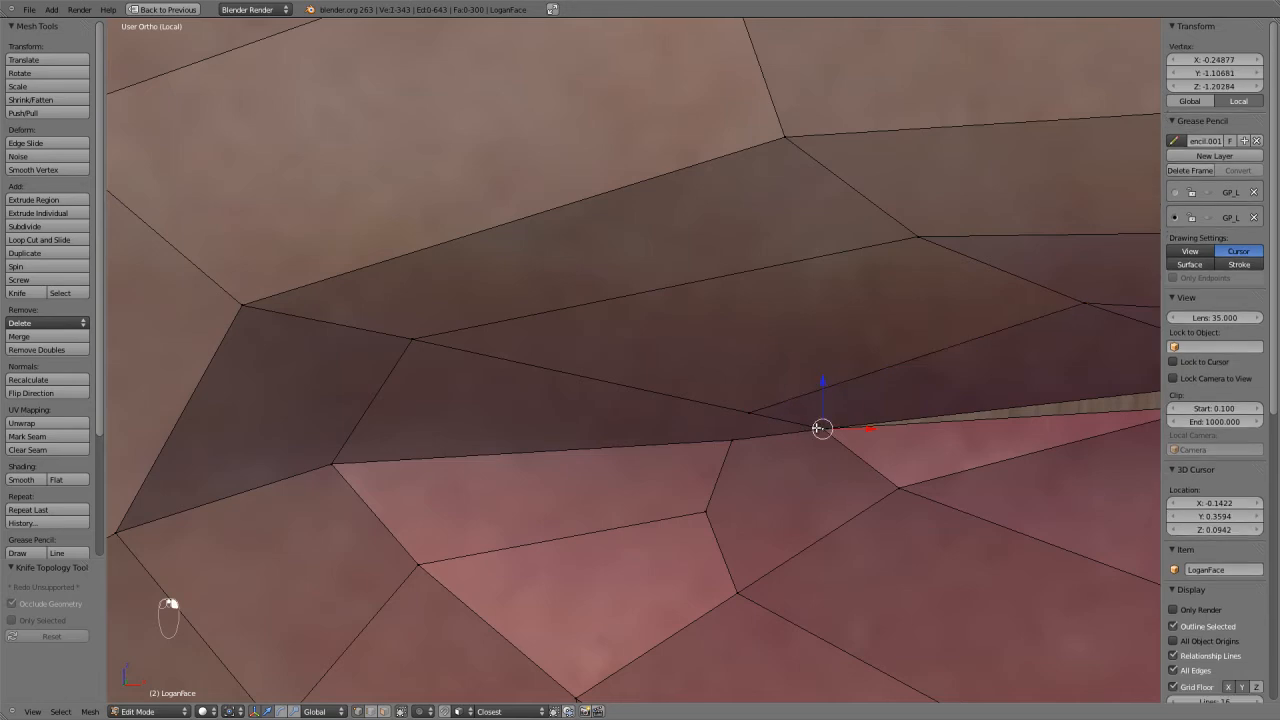
pyautogui.keyDown('shift'); pyautogui.rightClick(749, 405); pyautogui.keyUp('shift')
pyautogui.hotkey('alt', 'm')
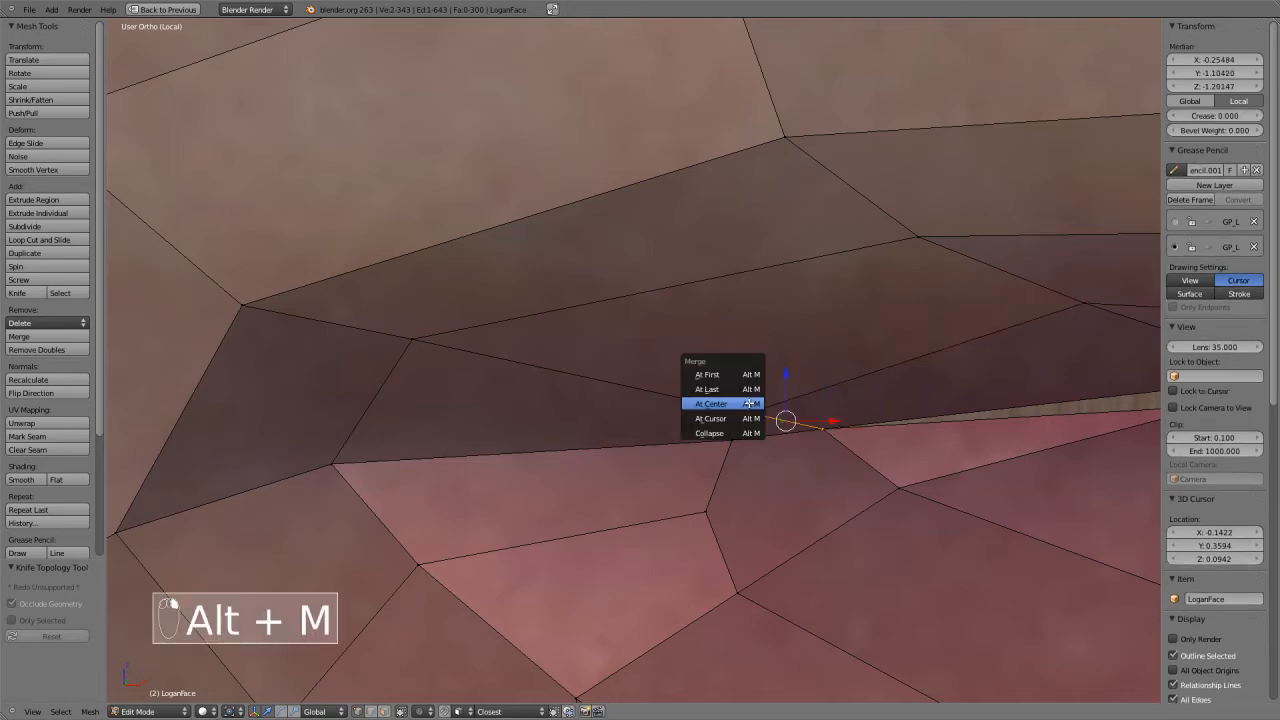
pyautogui.click(750, 403)
pyautogui.scroll(-1, 792, 422)
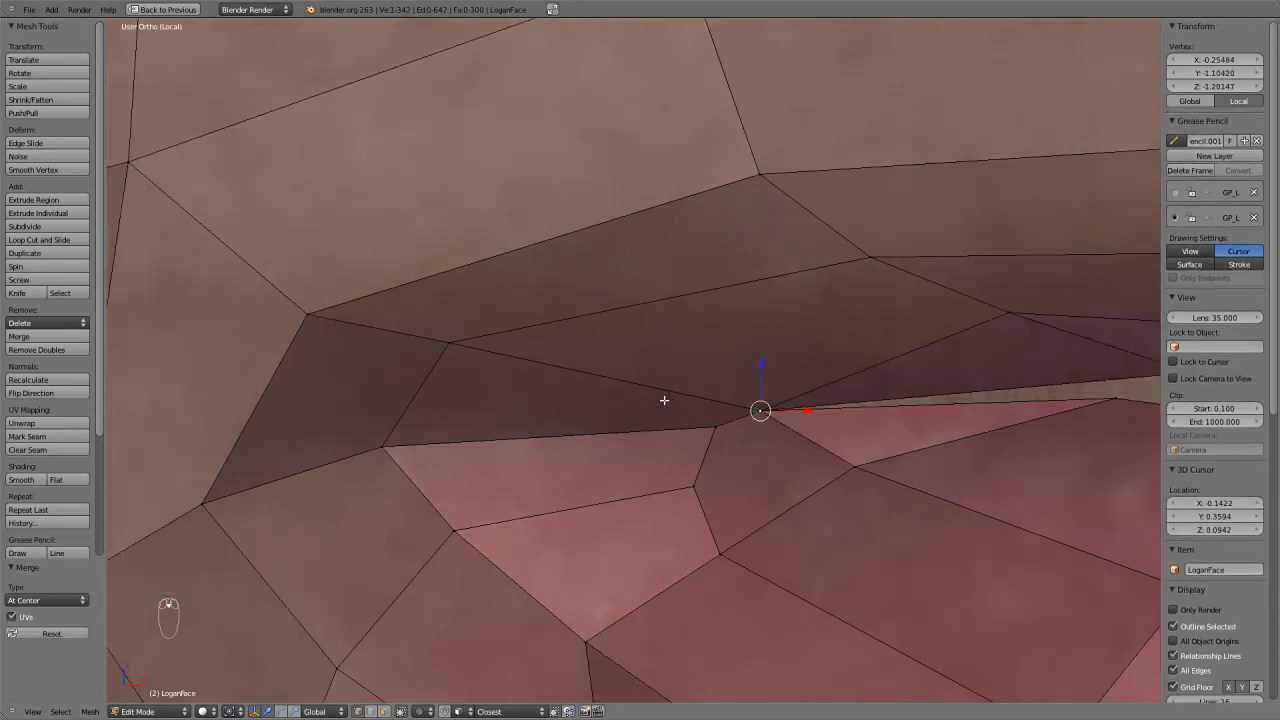
pyautogui.hotkey('ctrl', 'r')
pyautogui.rightClick(664, 400)
pyautogui.scroll(-3, 725, 398)
pyautogui.hotkey('ctrl', 'r')
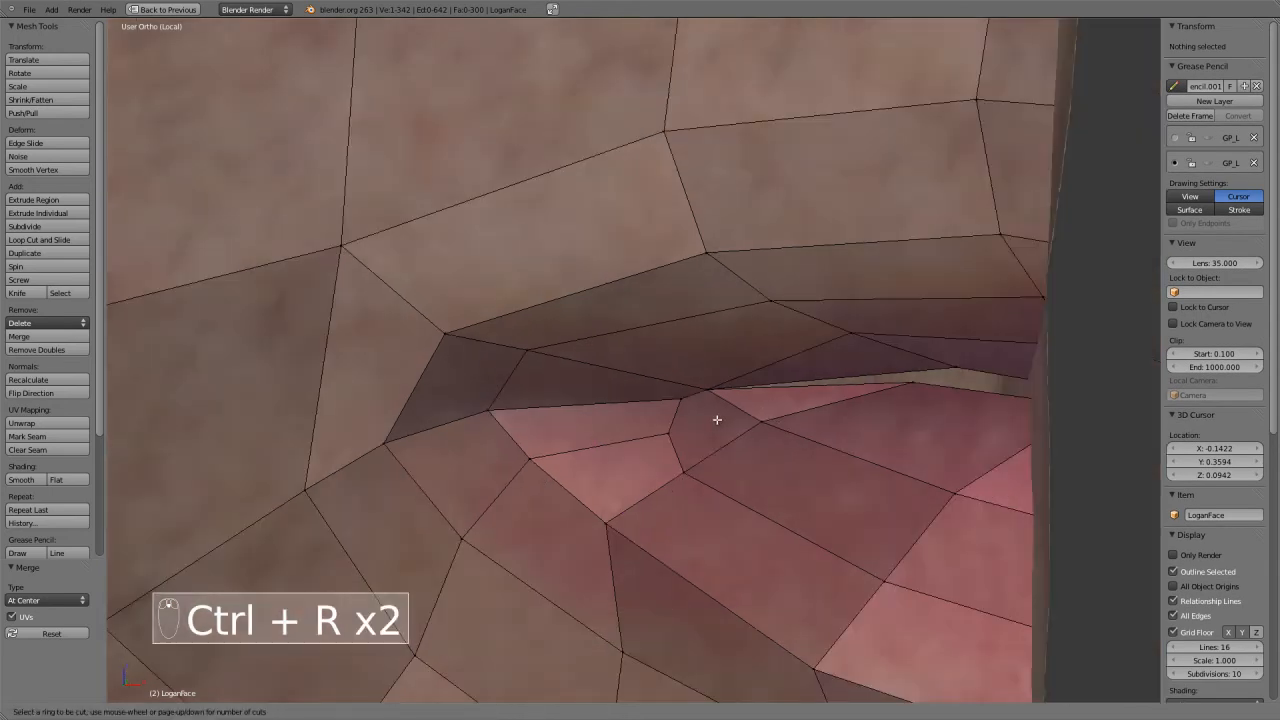
pyautogui.rightClick(778, 437)
pyautogui.keyDown('shift'); pyautogui.moveTo(788, 434); pyautogui.dragTo(620, 409, button='middle'); pyautogui.keyUp('shift')
pyautogui.scroll(5, 540, 405)
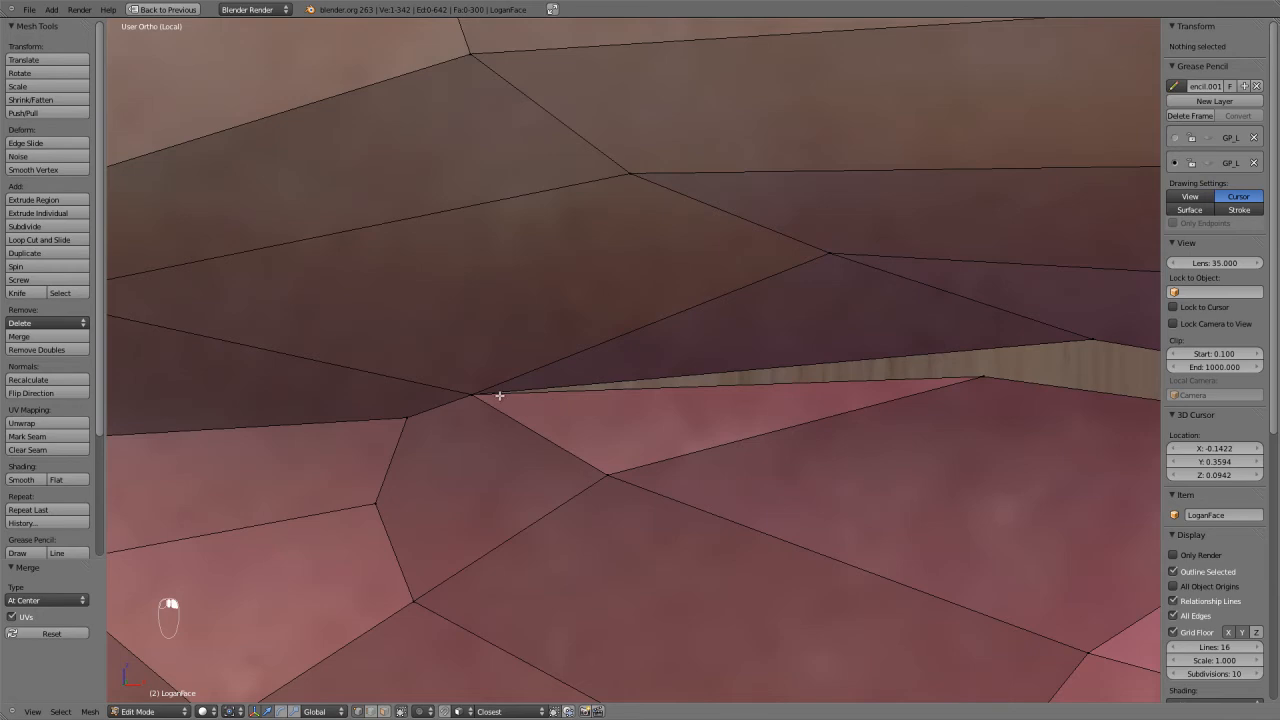
pyautogui.rightClick(483, 394)
pyautogui.press('g')
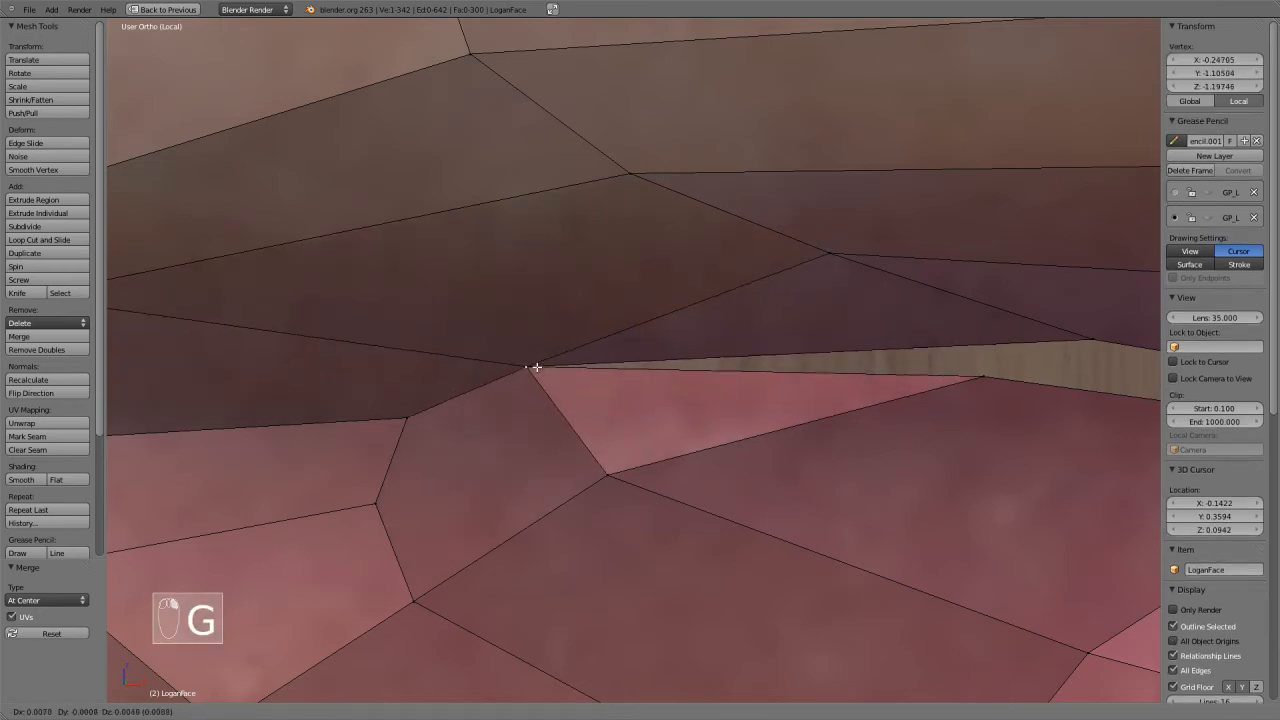
pyautogui.rightClick(535, 393)
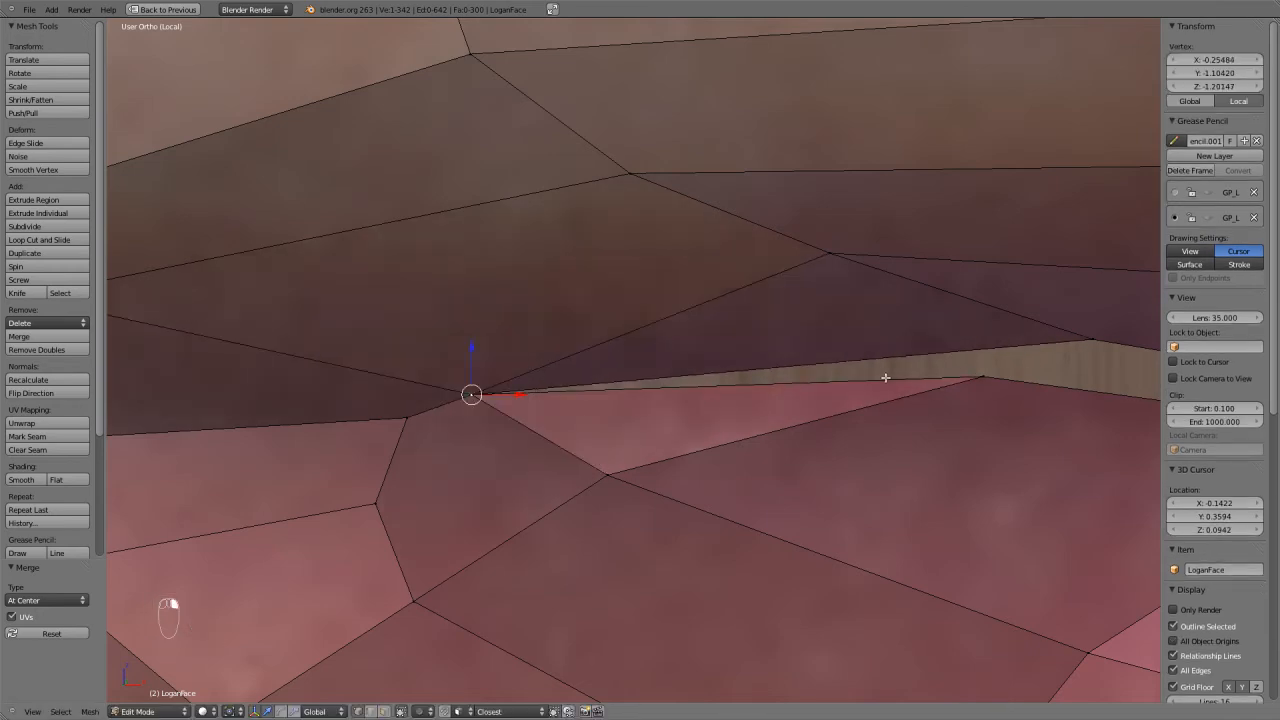
# Try moving the lower-lip edge vertex by about -0.041 in X and -0.005 in Z, then merging it into the mouth-corner vertex.
pyautogui.press('z')
pyautogui.press('a')
pyautogui.press('a')
pyautogui.rightClick(963, 375)
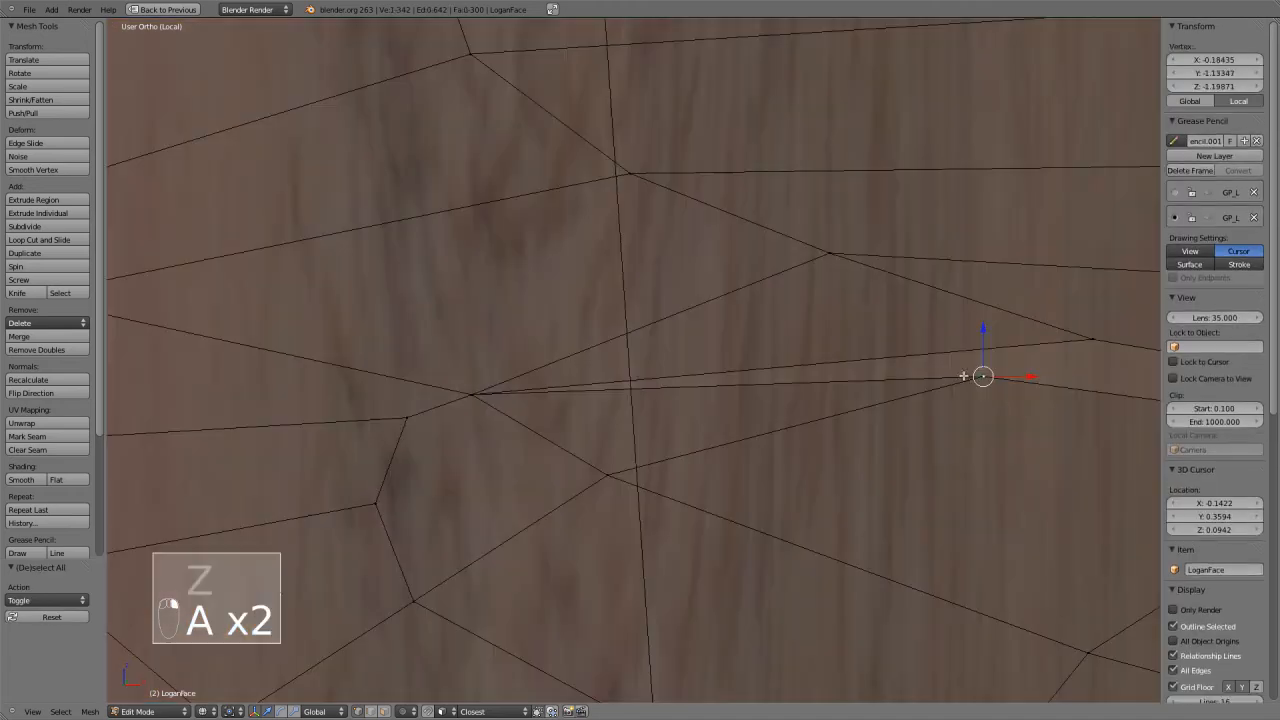
pyautogui.press('z')
pyautogui.press('g')
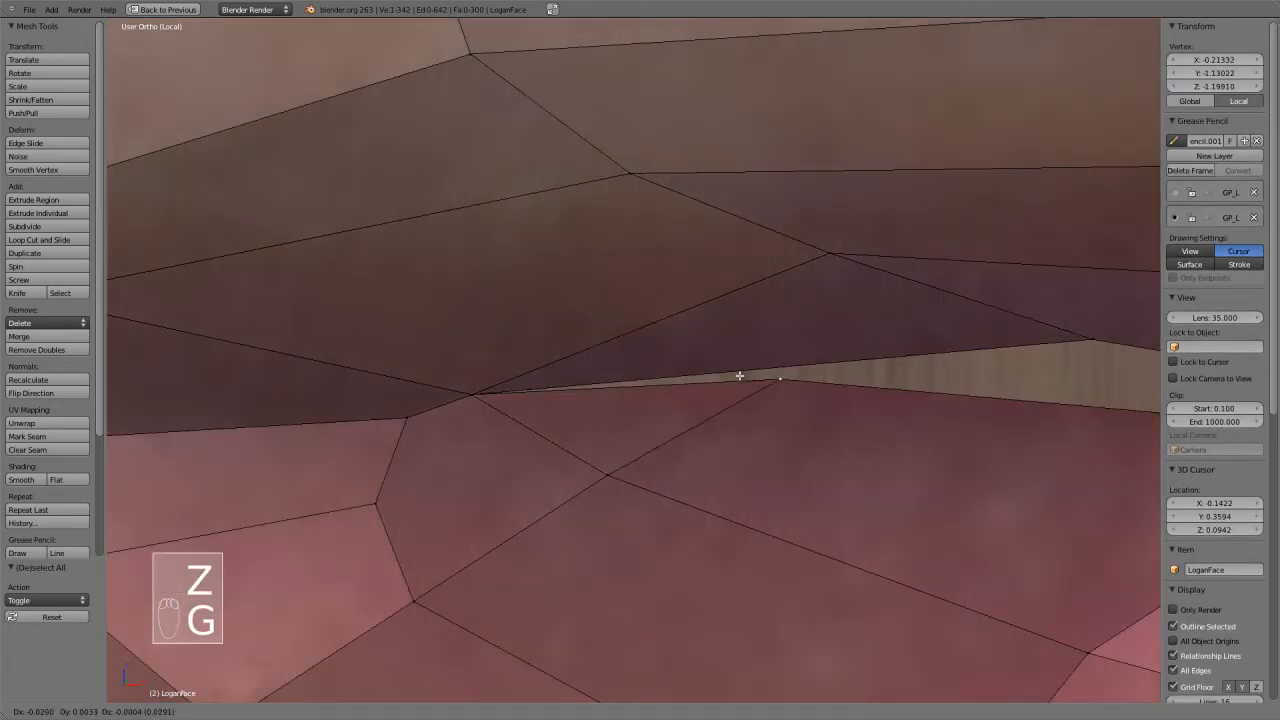
pyautogui.click(654, 405)
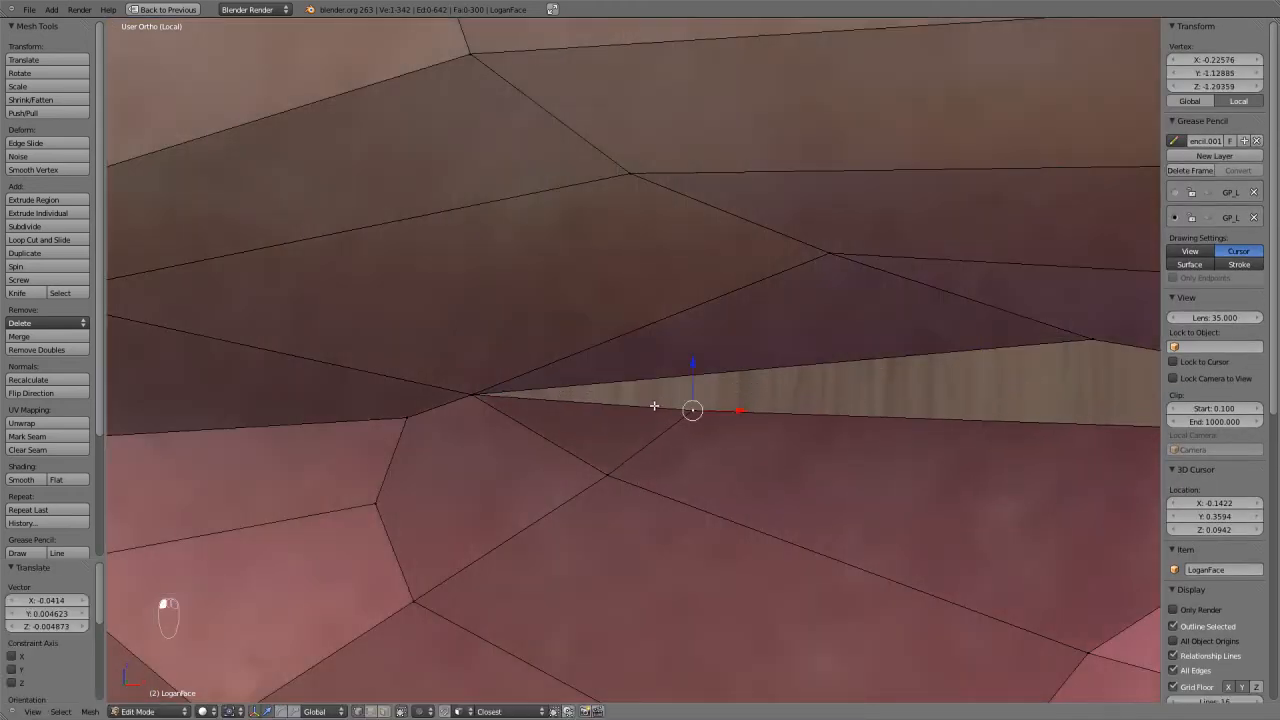
pyautogui.keyDown('shift'); pyautogui.rightClick(468, 399); pyautogui.keyUp('shift')
pyautogui.hotkey('alt', 'm')
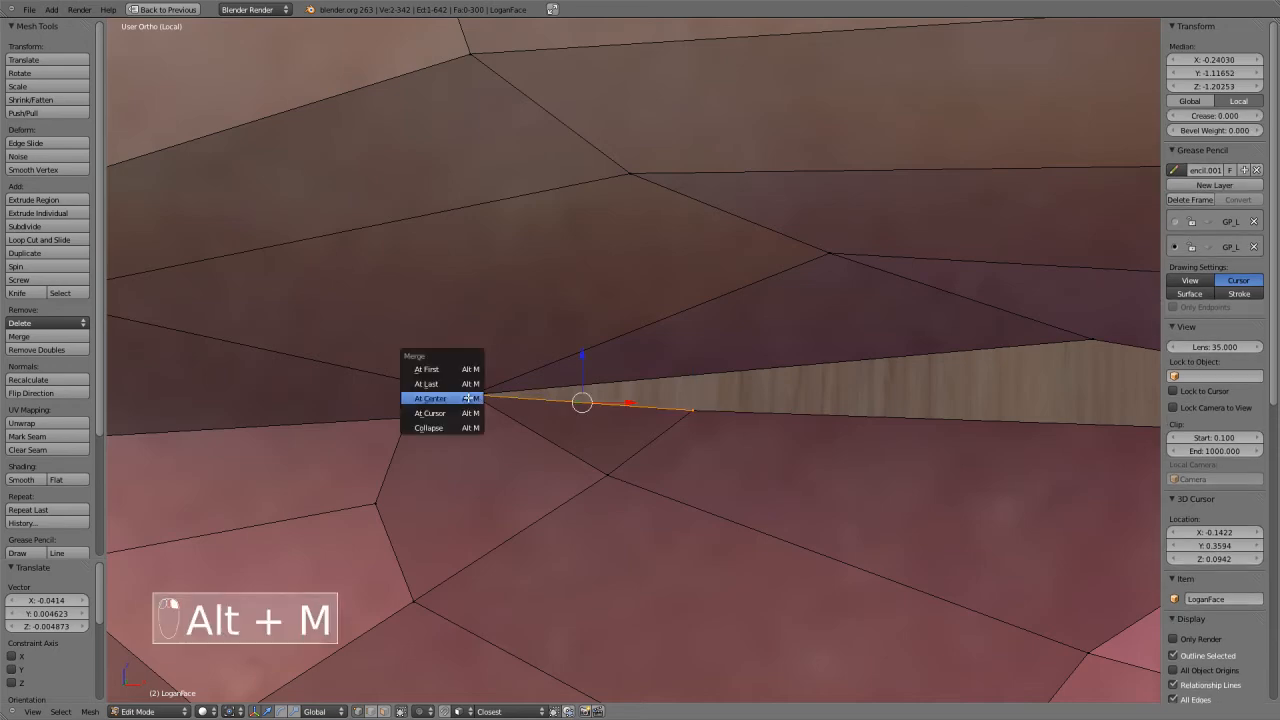
pyautogui.click(455, 383)
# Undo the merge and the preceding move of the lower-lip edge vertex.
pyautogui.scroll(-2, 552, 386)
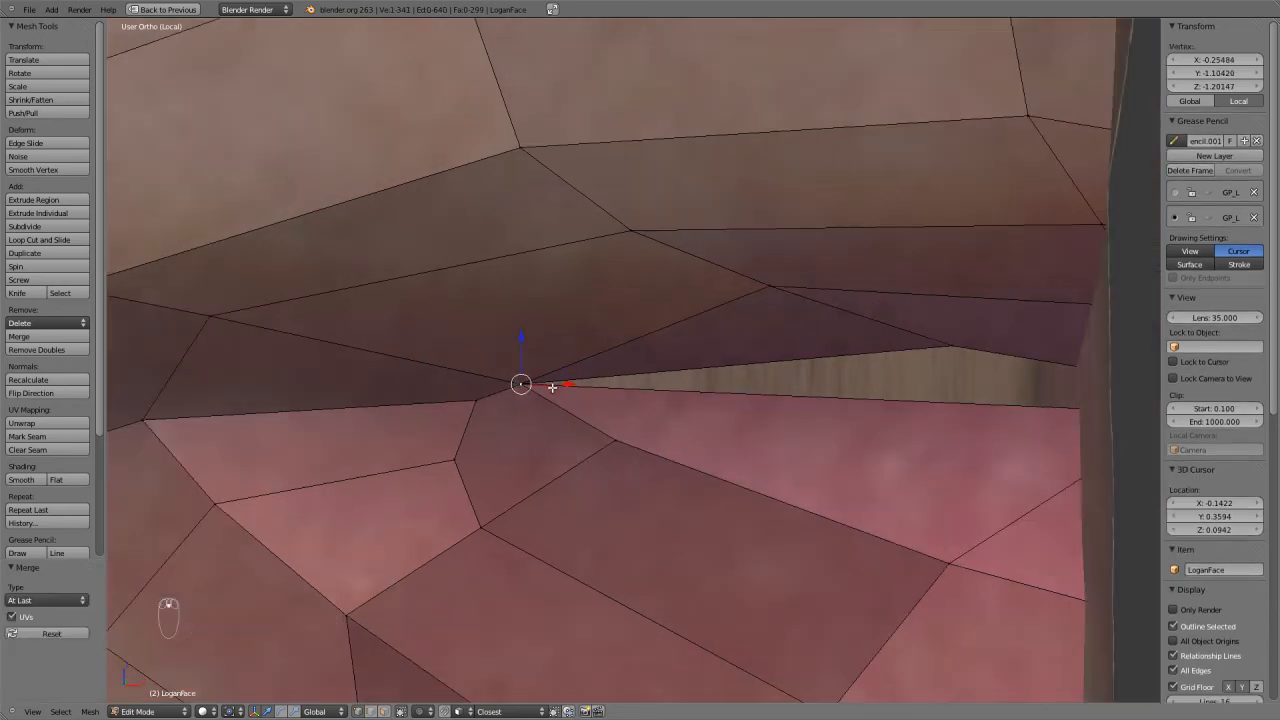
pyautogui.press('g')
pyautogui.rightClick(582, 395)
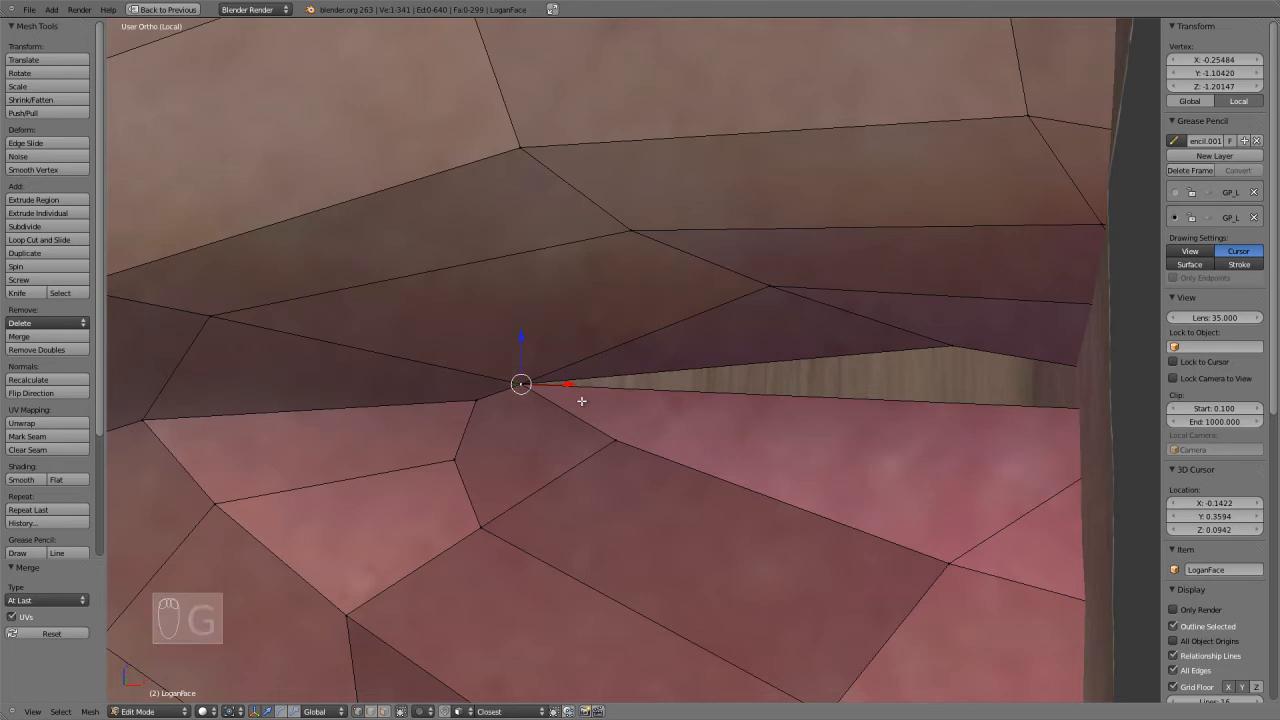
pyautogui.hotkey('ctrl', 'z')
pyautogui.hotkey('ctrl', 'z')
pyautogui.hotkey('ctrl', 'z')
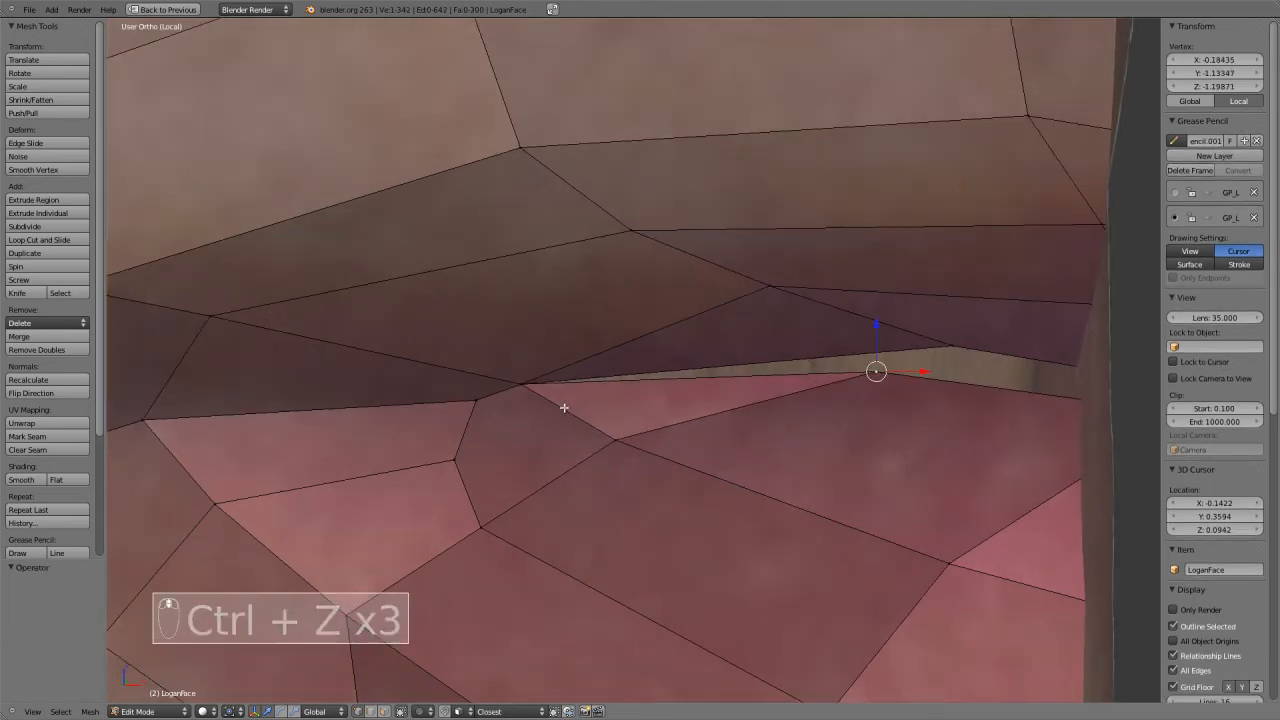
# Rip the vertex at the end of the mouth opening, offsetting the lower-lip copy by about 0.010 in X and -0.0045 in Z.
pyautogui.rightClick(535, 387)
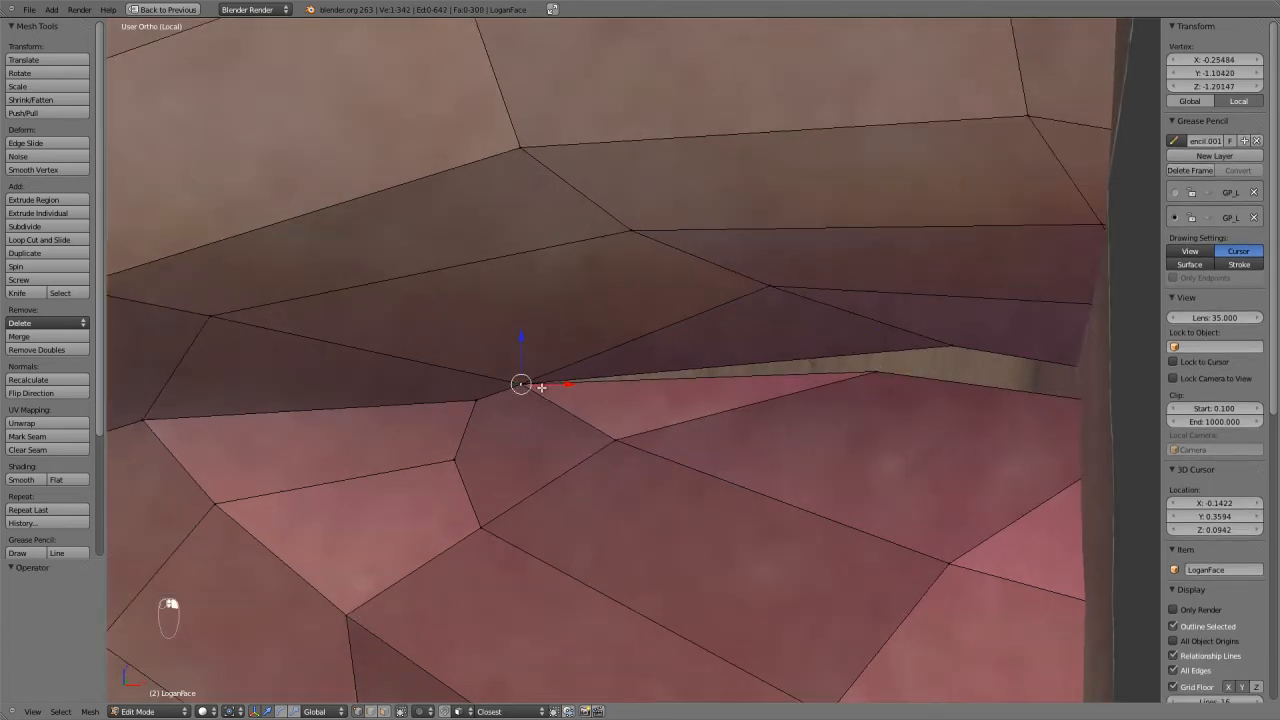
pyautogui.press('v')
pyautogui.click(593, 412)
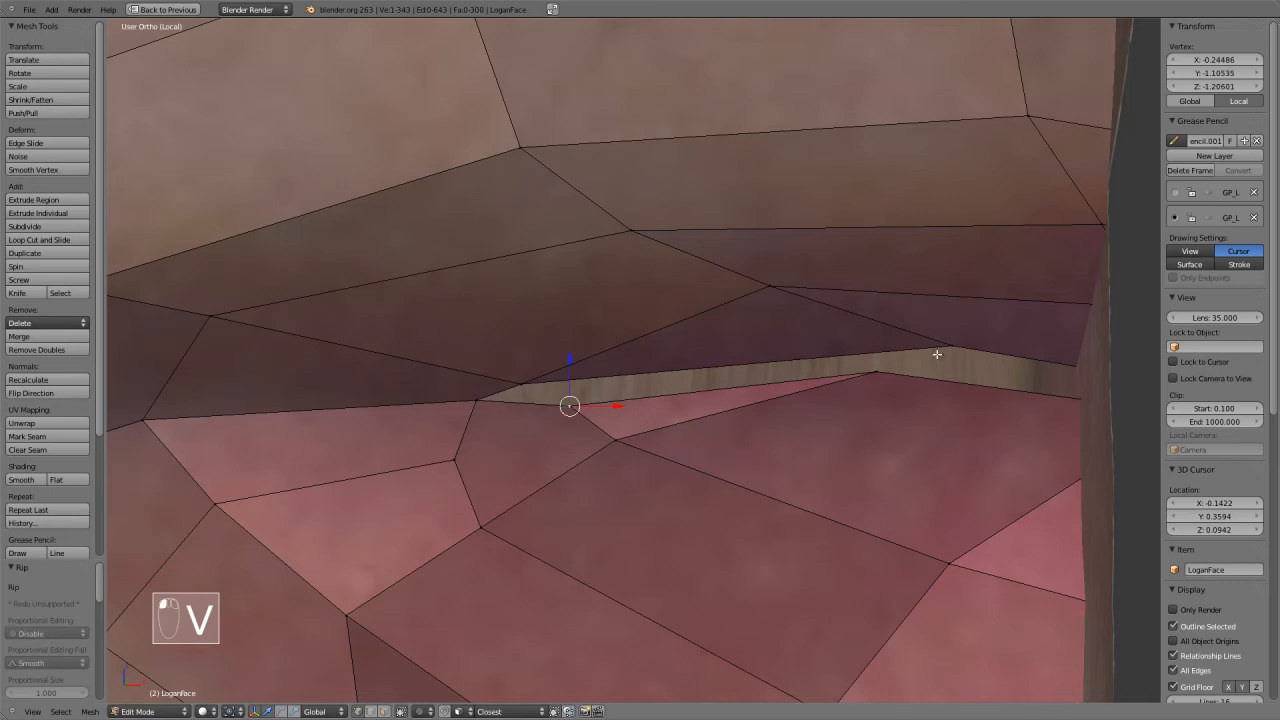
pyautogui.press('z')
pyautogui.press('z')
pyautogui.press('g')
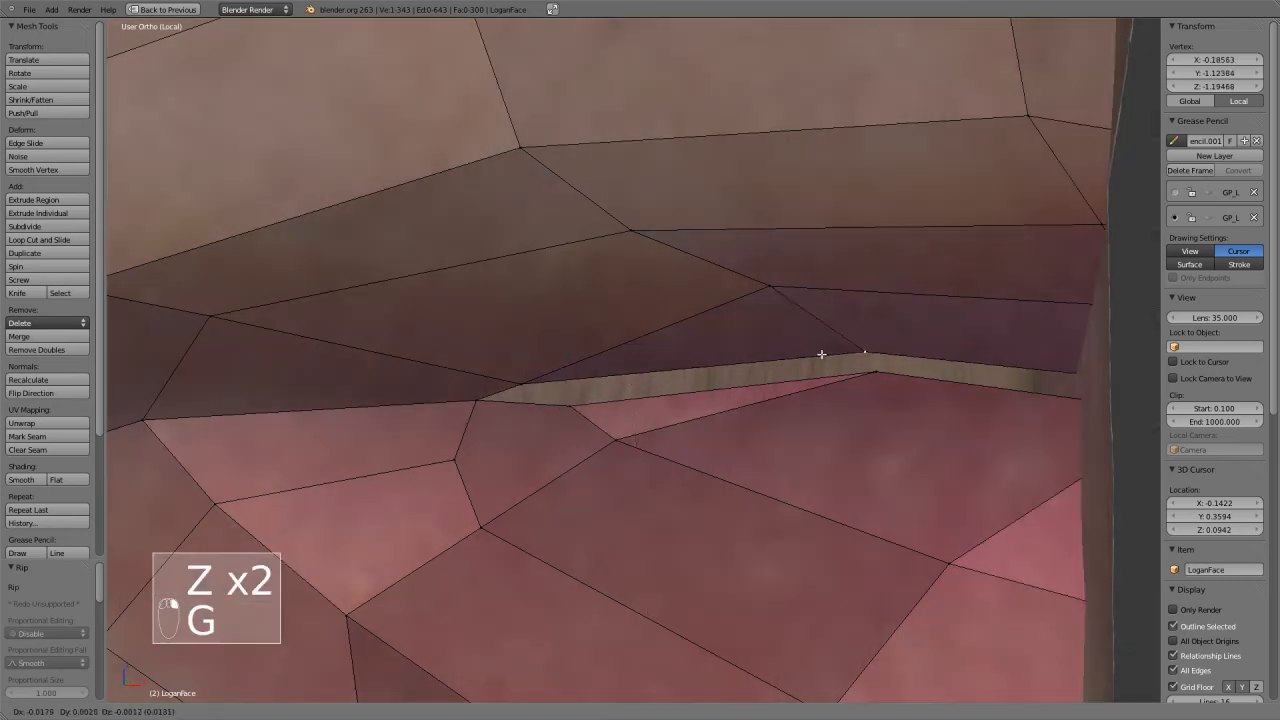
pyautogui.rightClick(804, 345)
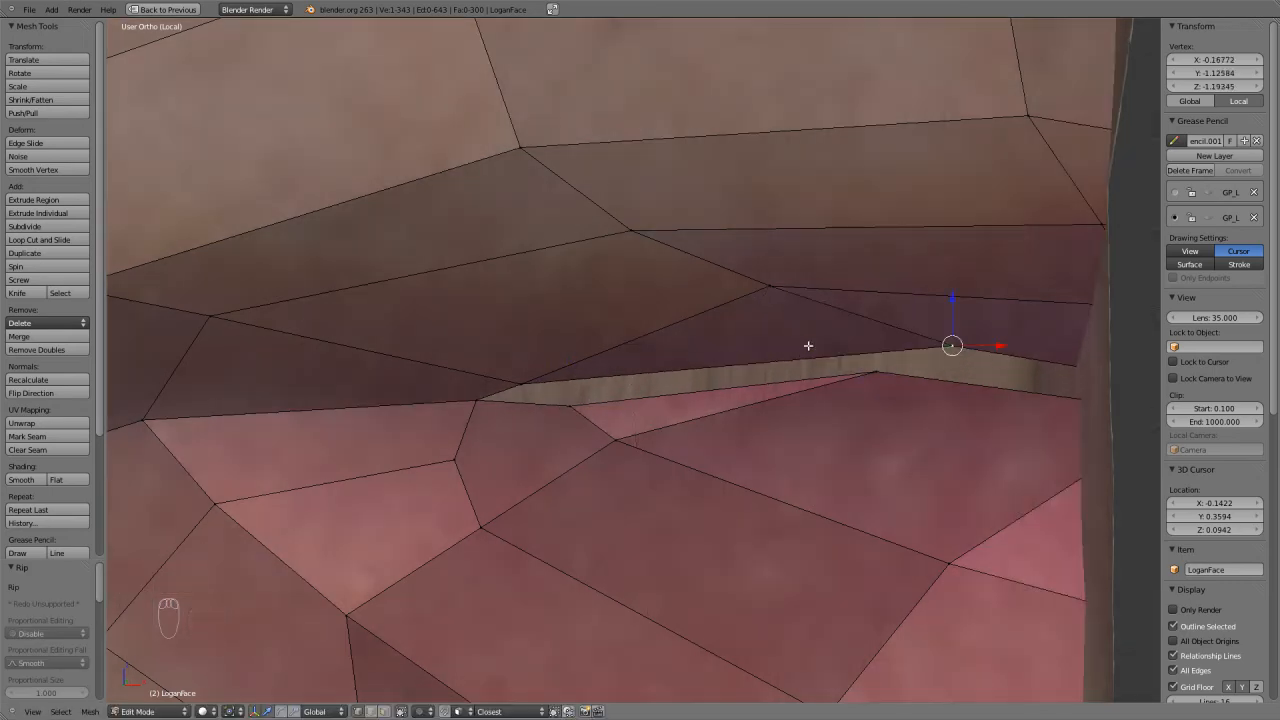
# Add a single loop cut running from the nostril down through the cheek side of the upper lip to its inner faces.
pyautogui.scroll(-5, 656, 361)
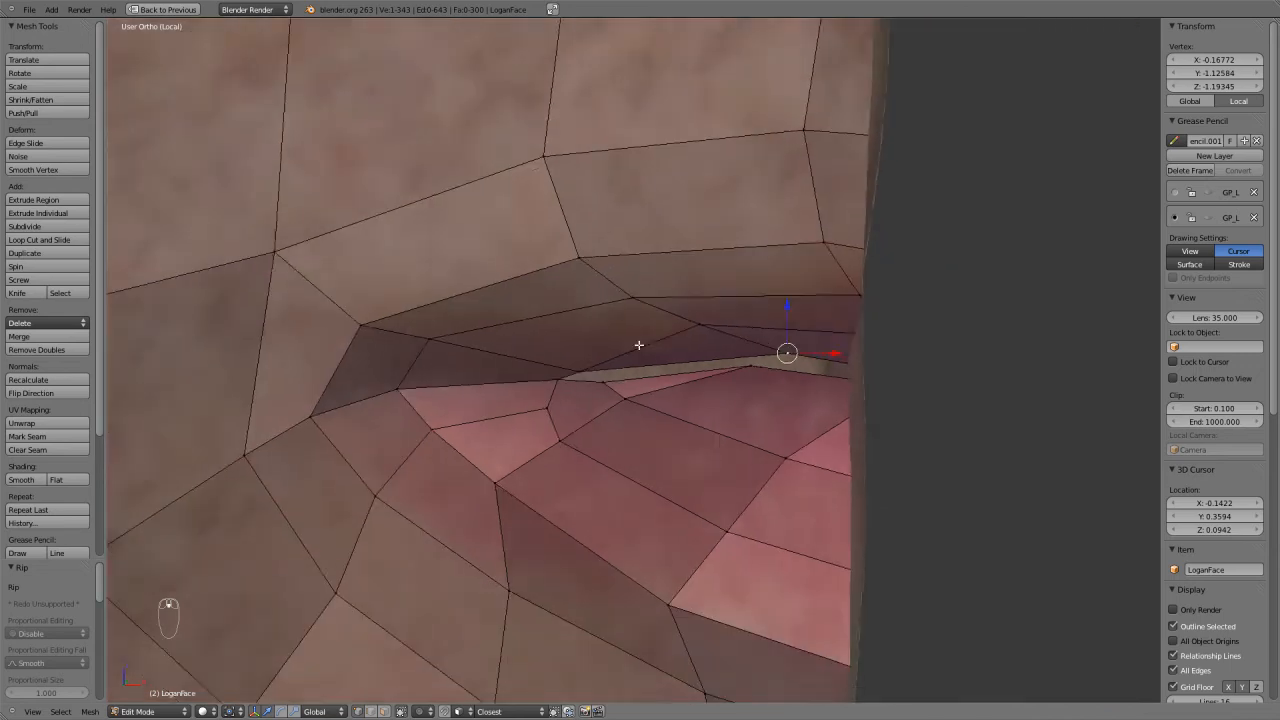
pyautogui.hotkey('ctrl', 'r')
pyautogui.moveTo(537, 298); pyautogui.dragTo(531, 277, button='middle')
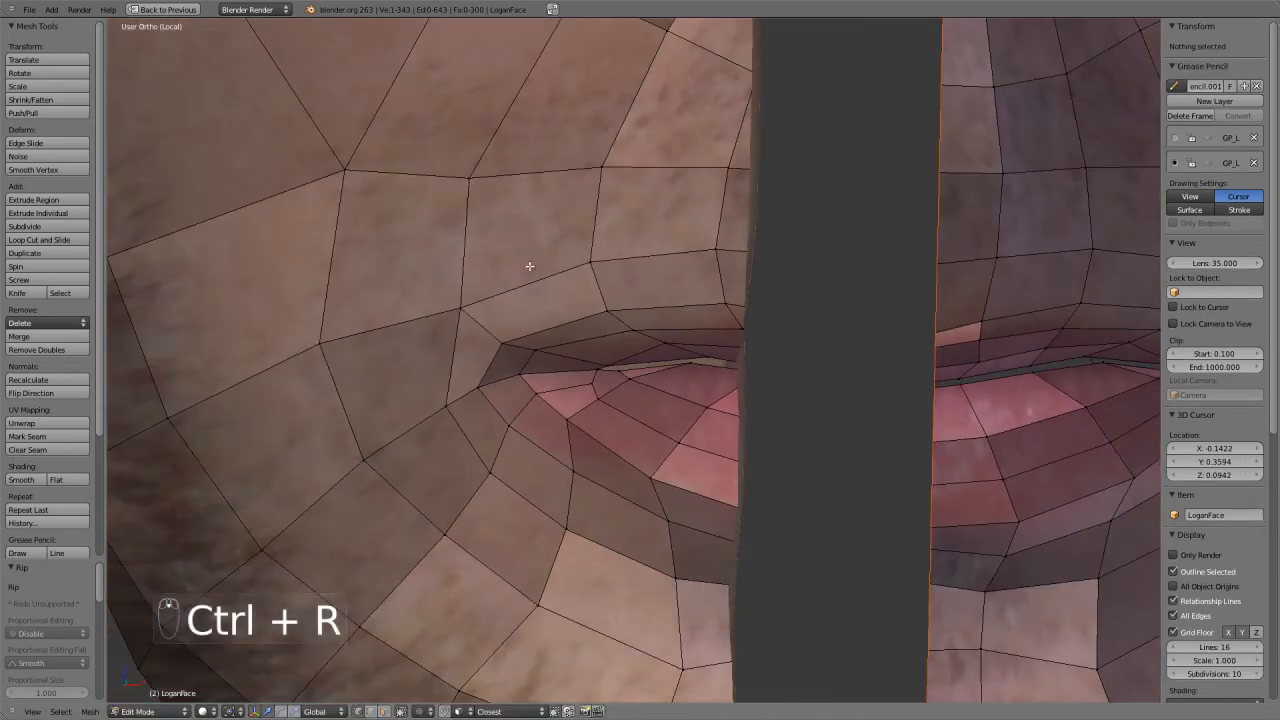
pyautogui.hotkey('ctrl', 'r')
pyautogui.scroll(-4, 545, 282)
pyautogui.hotkey('ctrl', 'r')
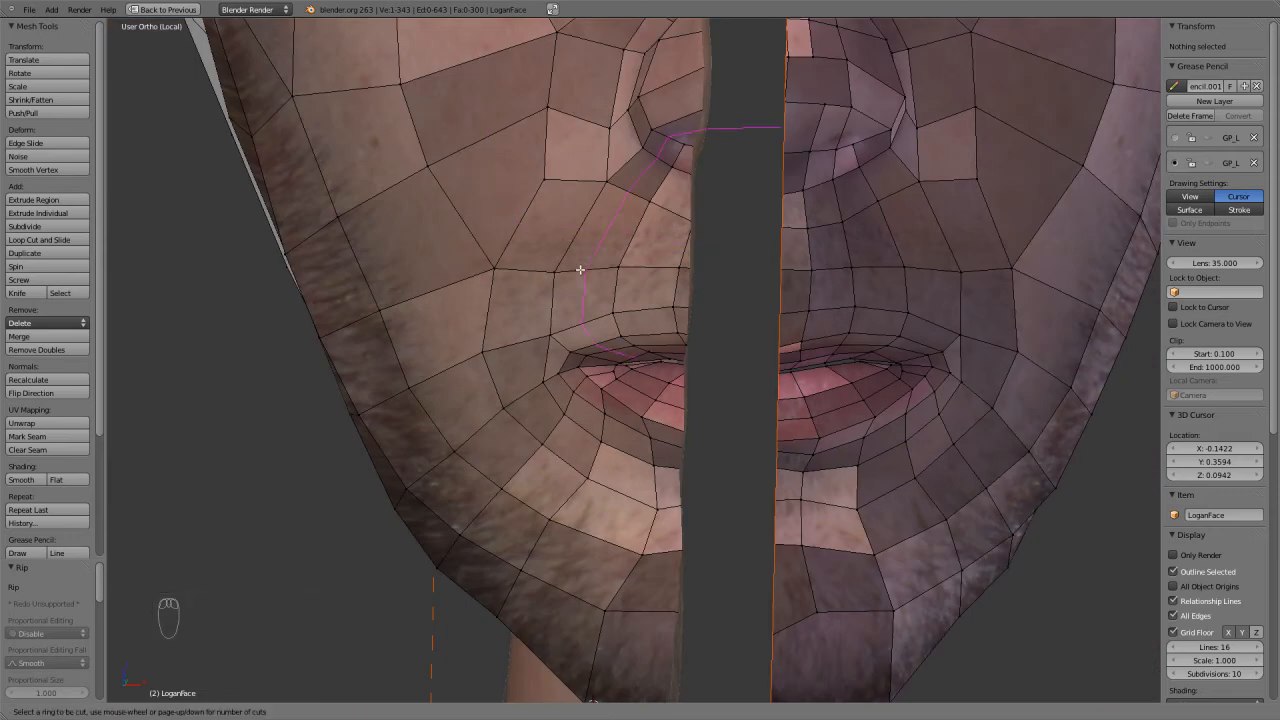
pyautogui.click(580, 269)
pyautogui.click(580, 269)
# Move the new loop's end vertex inside the upper lip by about -0.0156 in X and 0.0024 in Z.
pyautogui.scroll(2, 697, 392)
pyautogui.scroll(5, 697, 392)
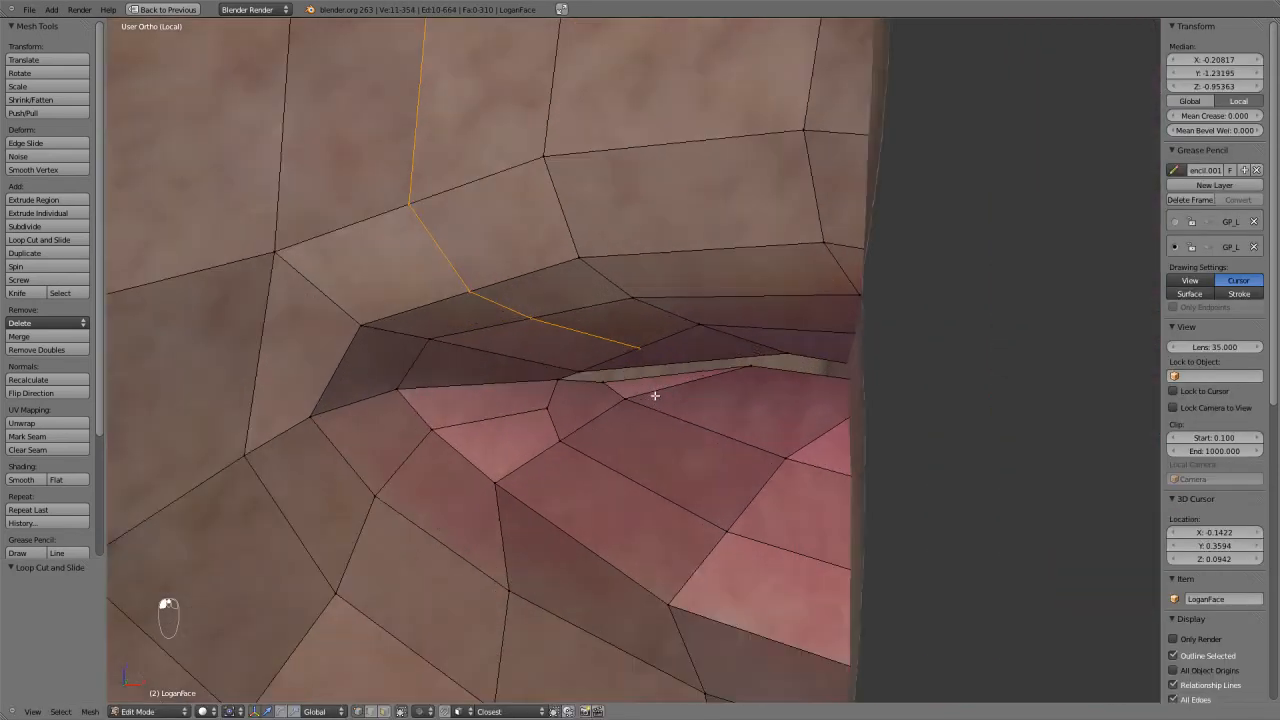
pyautogui.scroll(3, 685, 430)
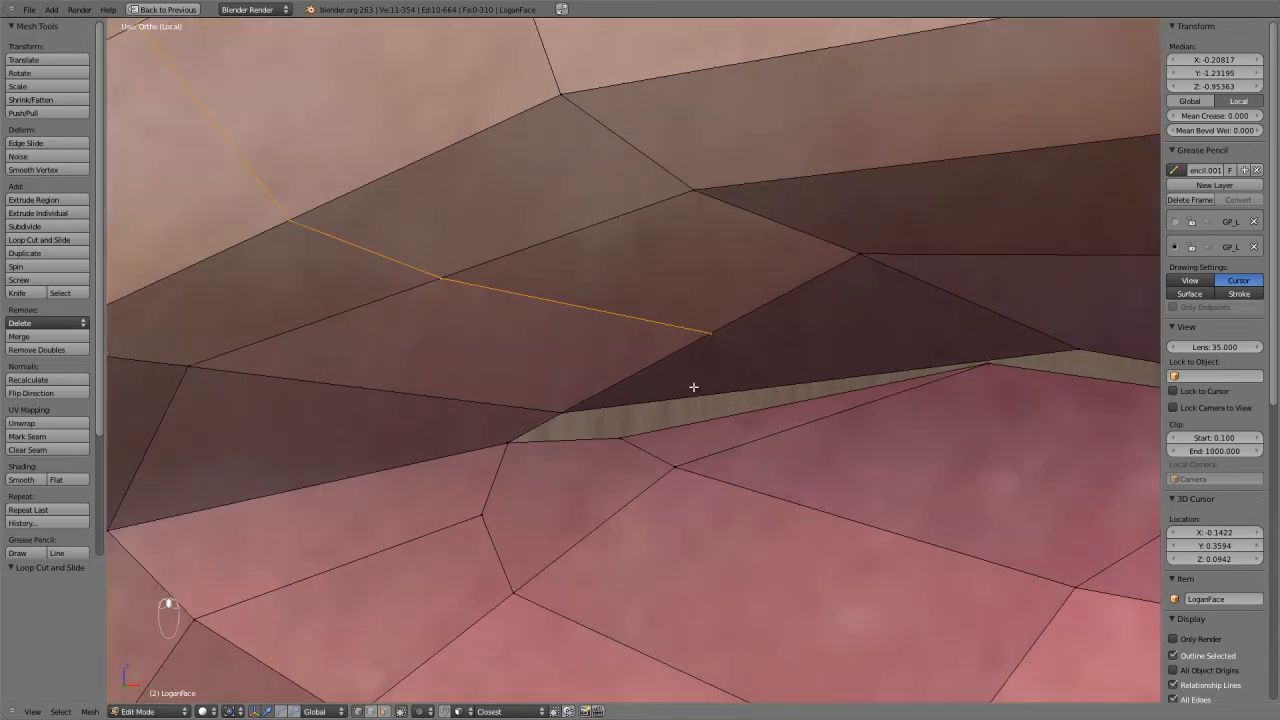
pyautogui.rightClick(704, 334)
pyautogui.press('g')
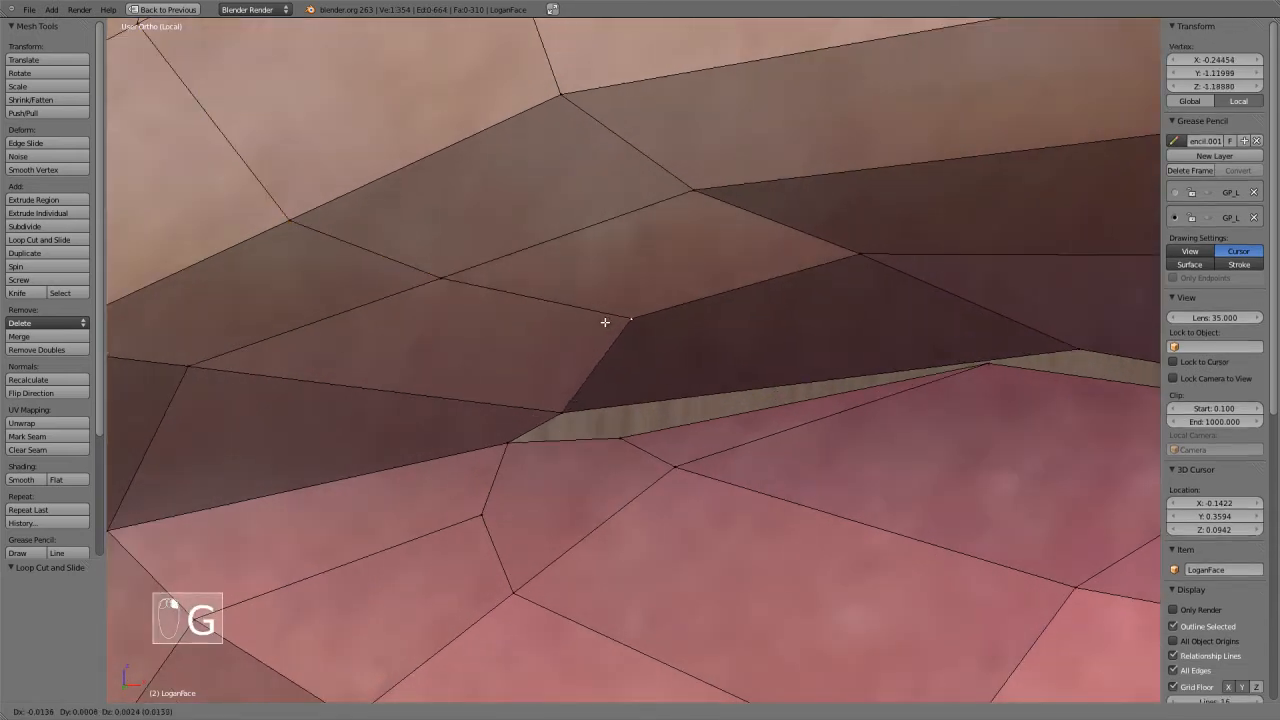
pyautogui.click(597, 322)
# Try merging the two mouth-corner vertices at their center, and undo the merge.
pyautogui.rightClick(502, 444)
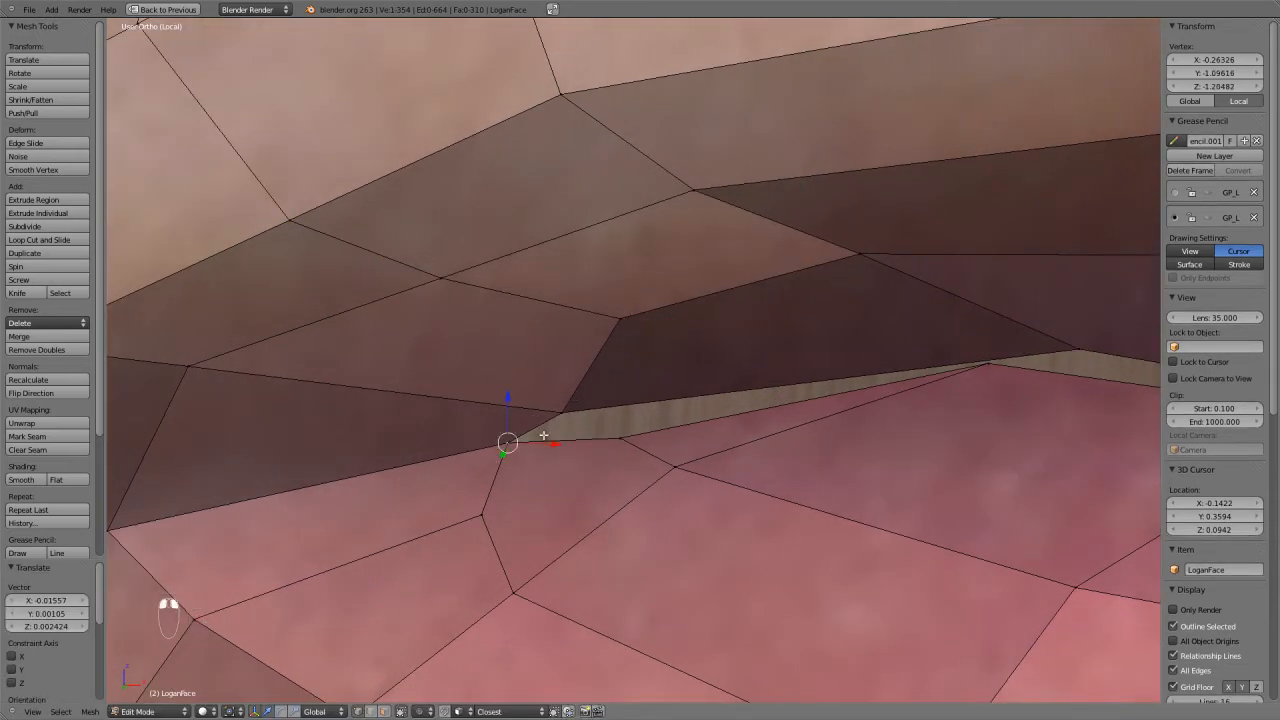
pyautogui.keyDown('shift'); pyautogui.rightClick(521, 439); pyautogui.keyUp('shift')
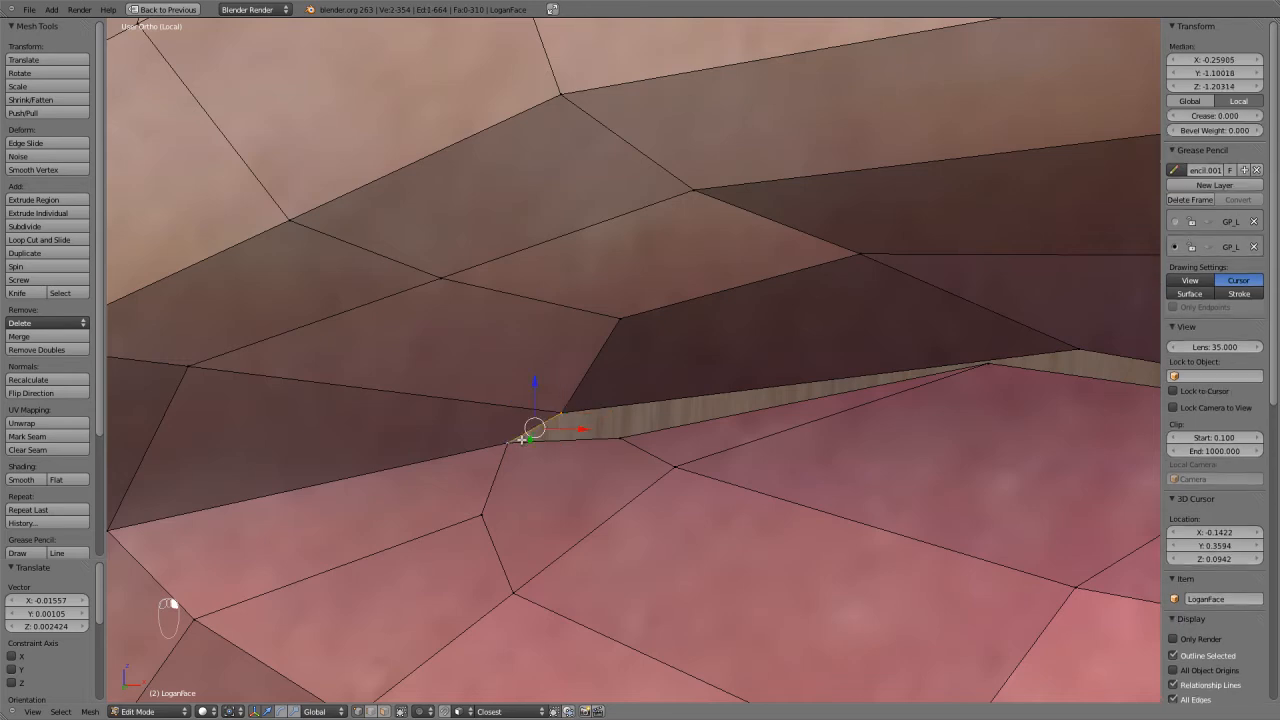
pyautogui.hotkey('alt', 'm')
pyautogui.click(520, 451)
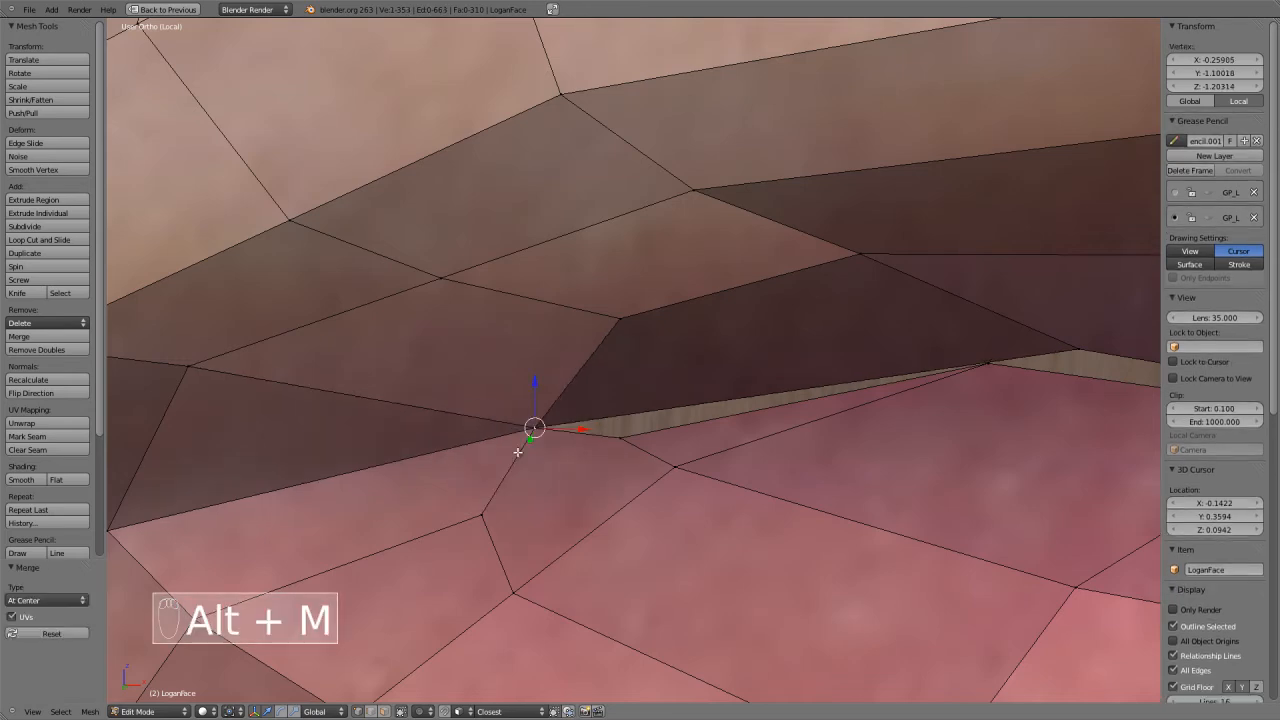
pyautogui.moveTo(549, 432); pyautogui.dragTo(518, 410, button='middle')
pyautogui.hotkey('ctrl', 'r')
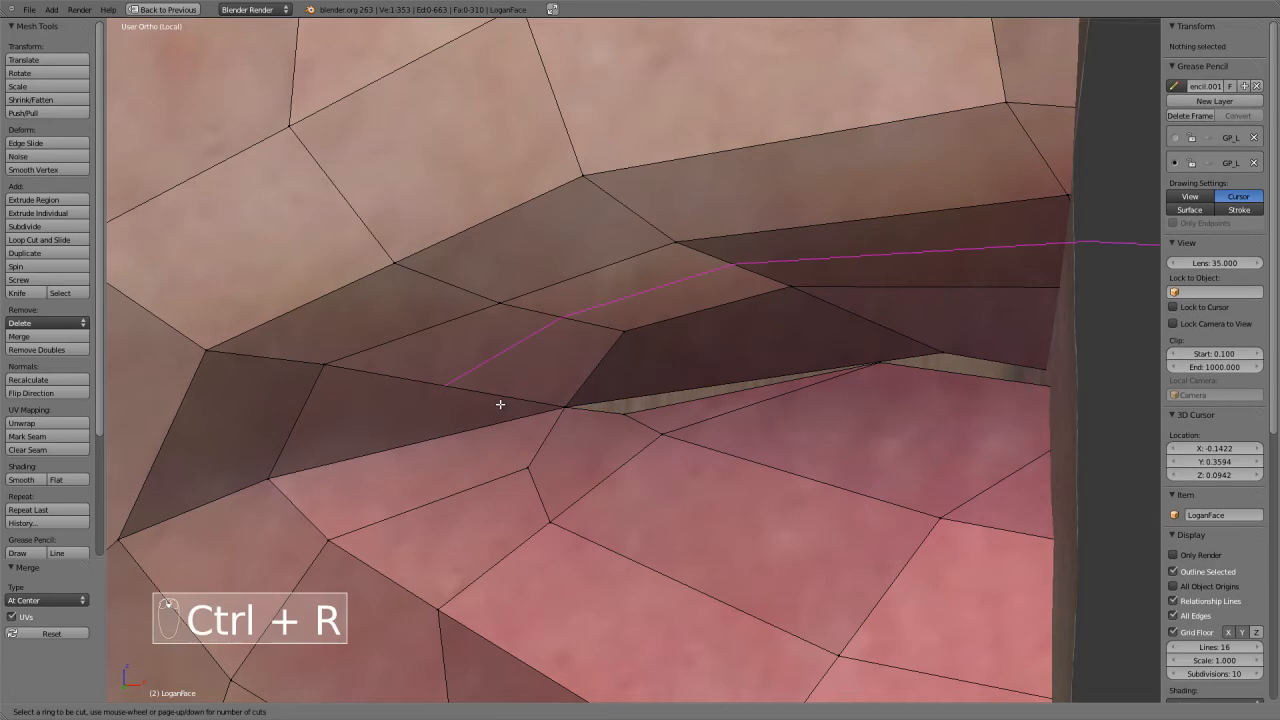
pyautogui.hotkey('ctrl', 'z')
pyautogui.hotkey('ctrl', 'z')
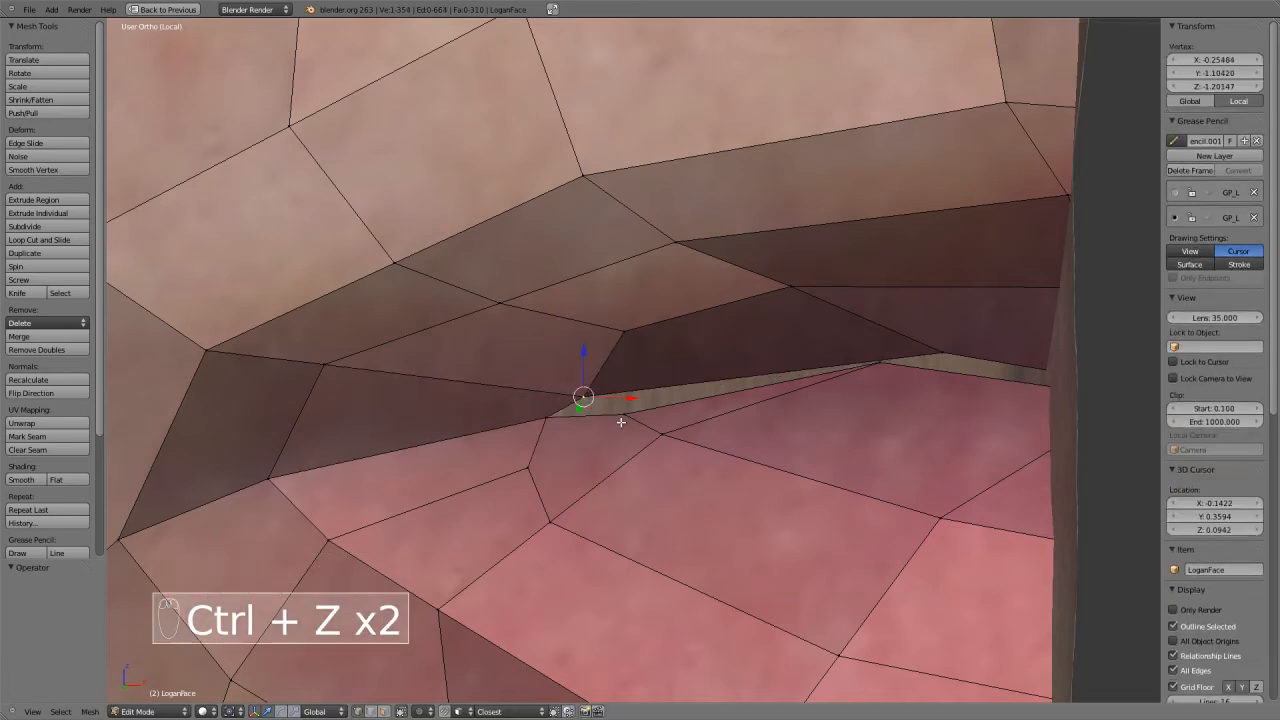
# Move the upper-lip vertex on the mouth opening's edge by about -0.038 in X and 0.002 in Z.
pyautogui.press('g')
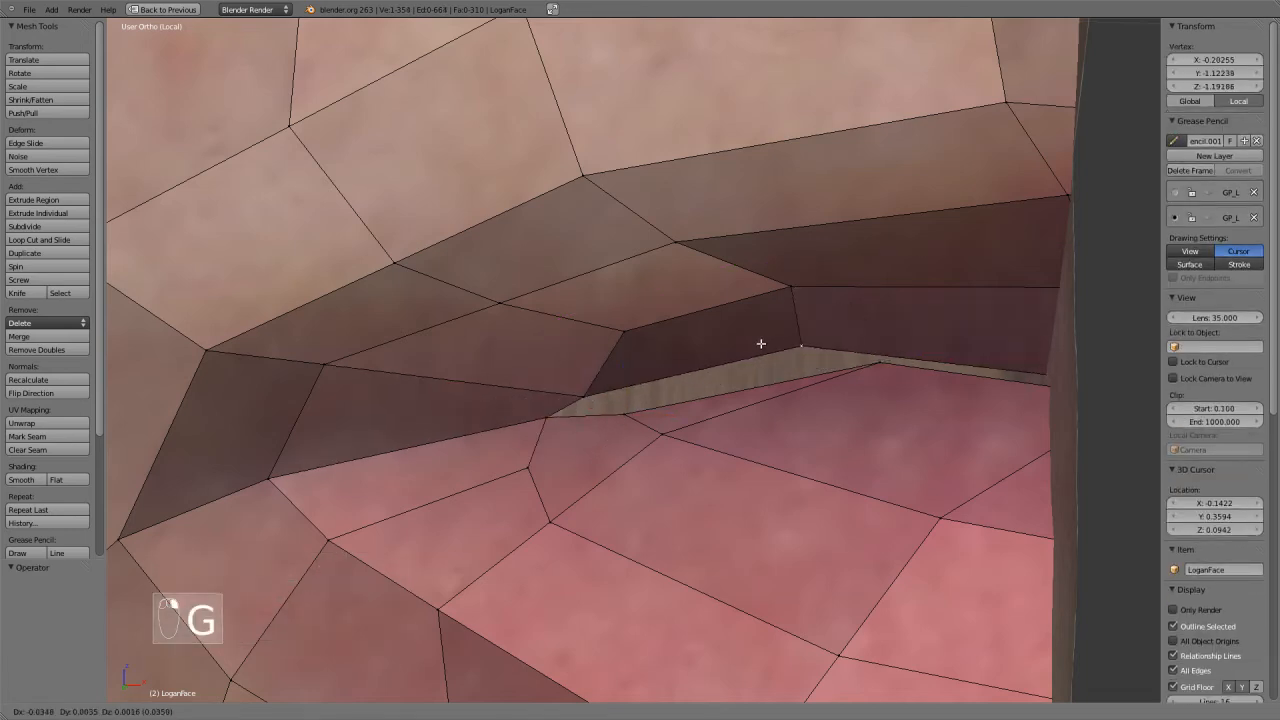
pyautogui.click(774, 343)
pyautogui.scroll(-4, 752, 402)
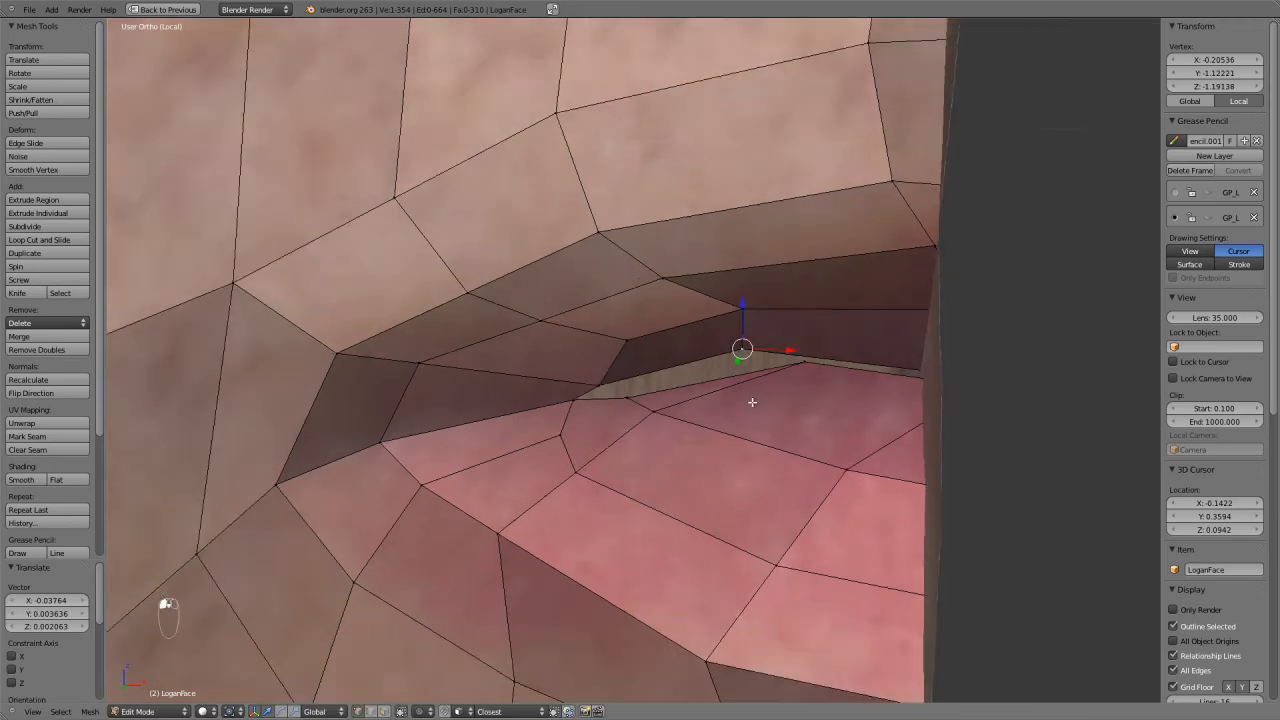
# Deselect the mesh, leave Edit Mode and isolate the LoganFace object in a front orthographic local view.
pyautogui.moveTo(738, 382); pyautogui.dragTo(676, 386, button='middle')
pyautogui.press('KP_Divide')
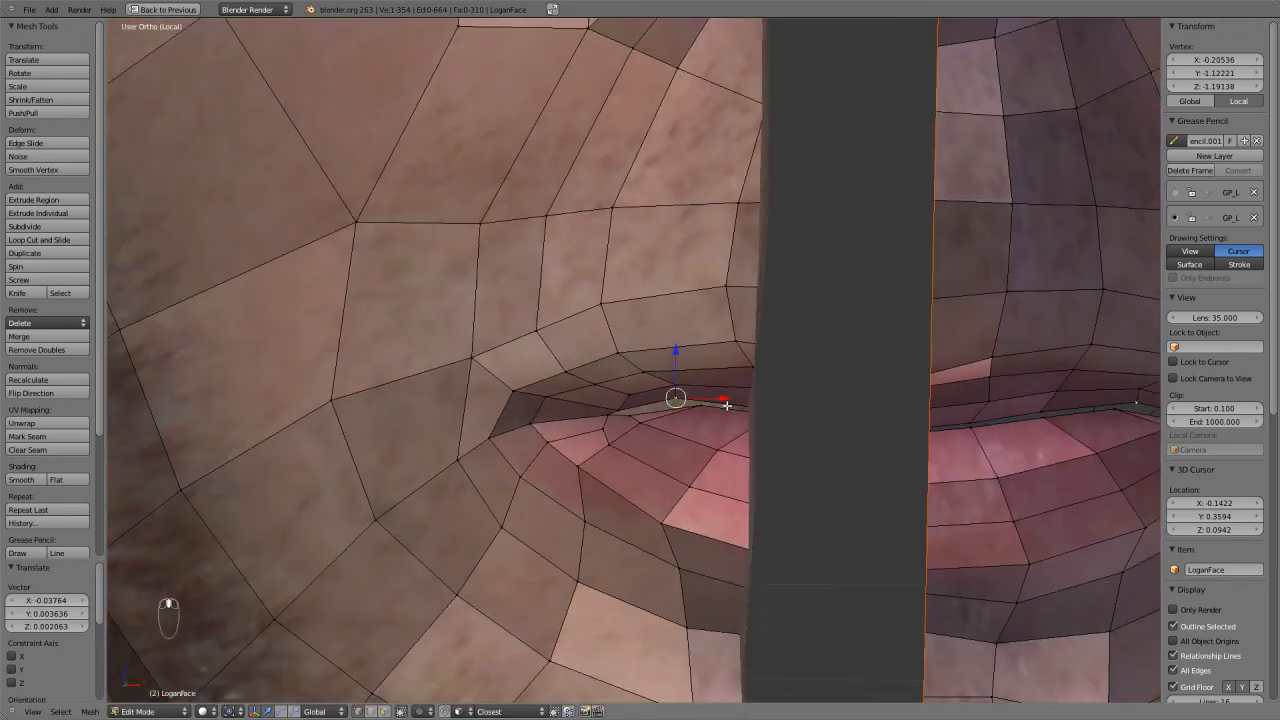
pyautogui.press('a')
pyautogui.press('a')
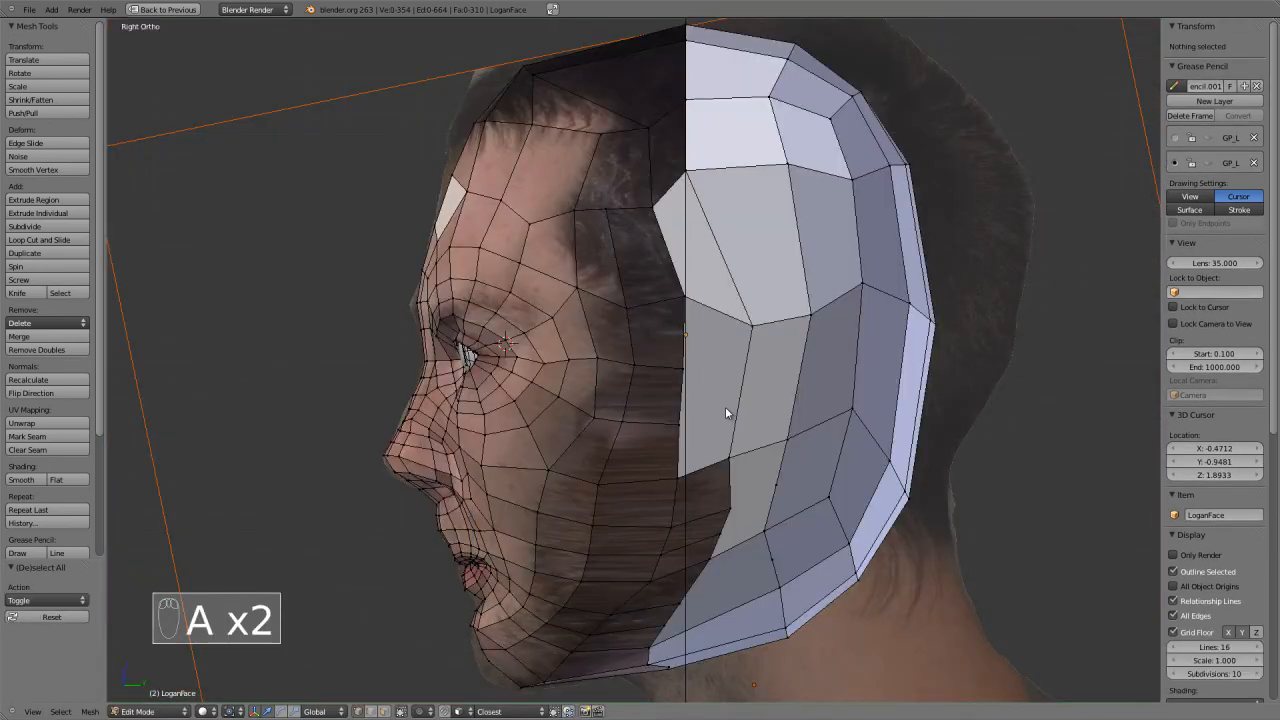
pyautogui.press('Tab')
pyautogui.rightClick(631, 405)
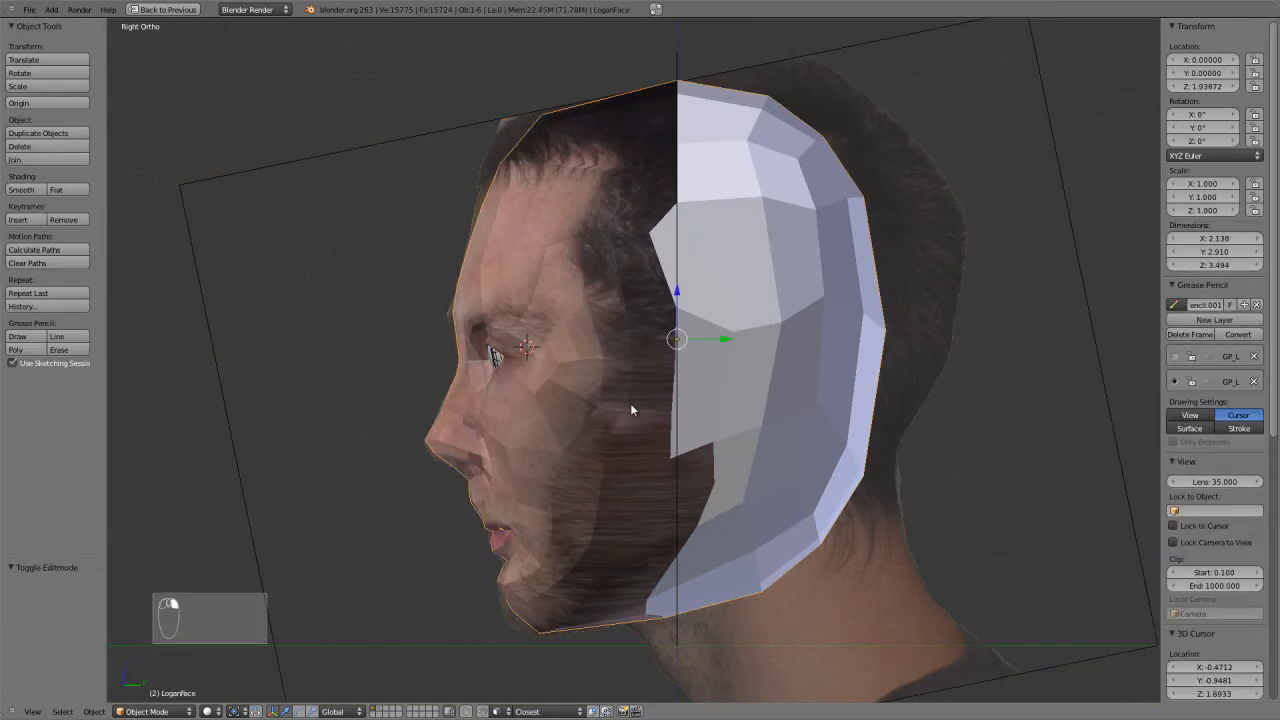
pyautogui.press('KP_Divide')
pyautogui.press('KP_1')
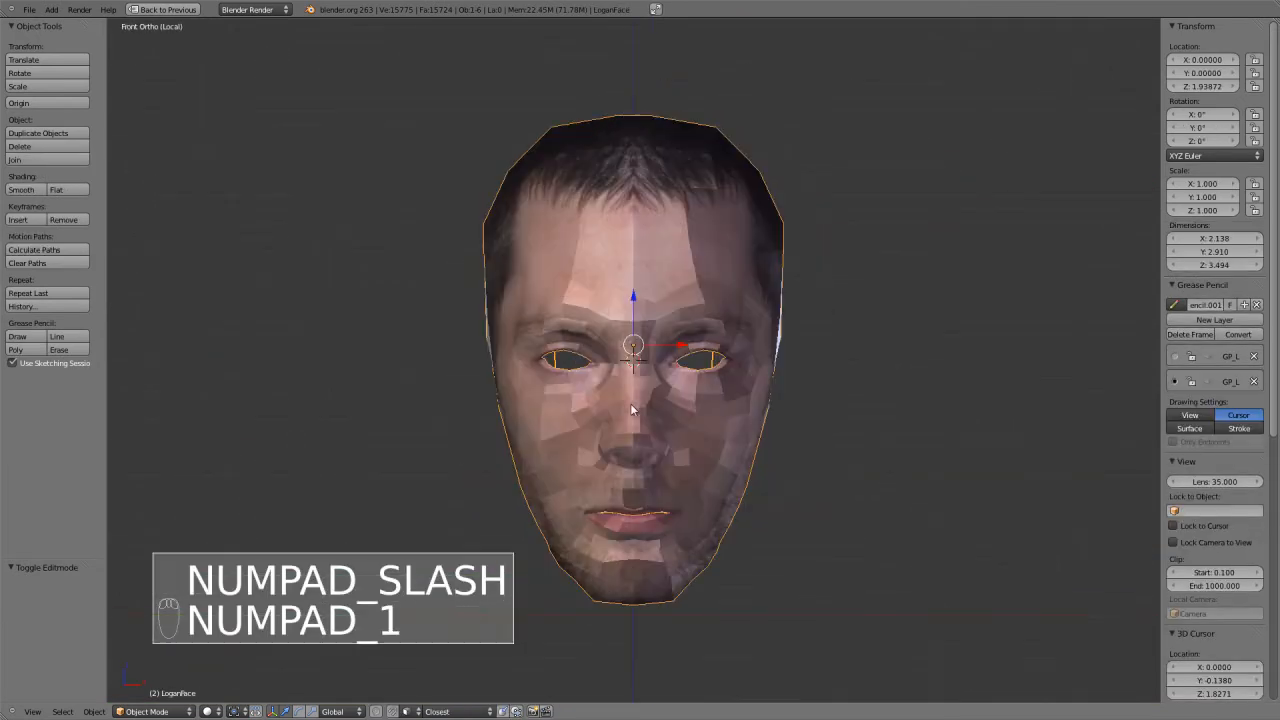
# Enter Edit Mode on the face mesh at the mouth corner and preview a loop cut along the lower lip.
pyautogui.scroll(5, 630, 403)
pyautogui.press('Tab')
pyautogui.keyDown('shift'); pyautogui.moveTo(718, 551); pyautogui.dragTo(661, 419, button='middle'); pyautogui.keyUp('shift')
pyautogui.scroll(3, 800, 289)
pyautogui.scroll(6, 802, 300)
pyautogui.keyDown('shift'); pyautogui.moveTo(795, 288); pyautogui.dragTo(635, 518, button='middle'); pyautogui.keyUp('shift')
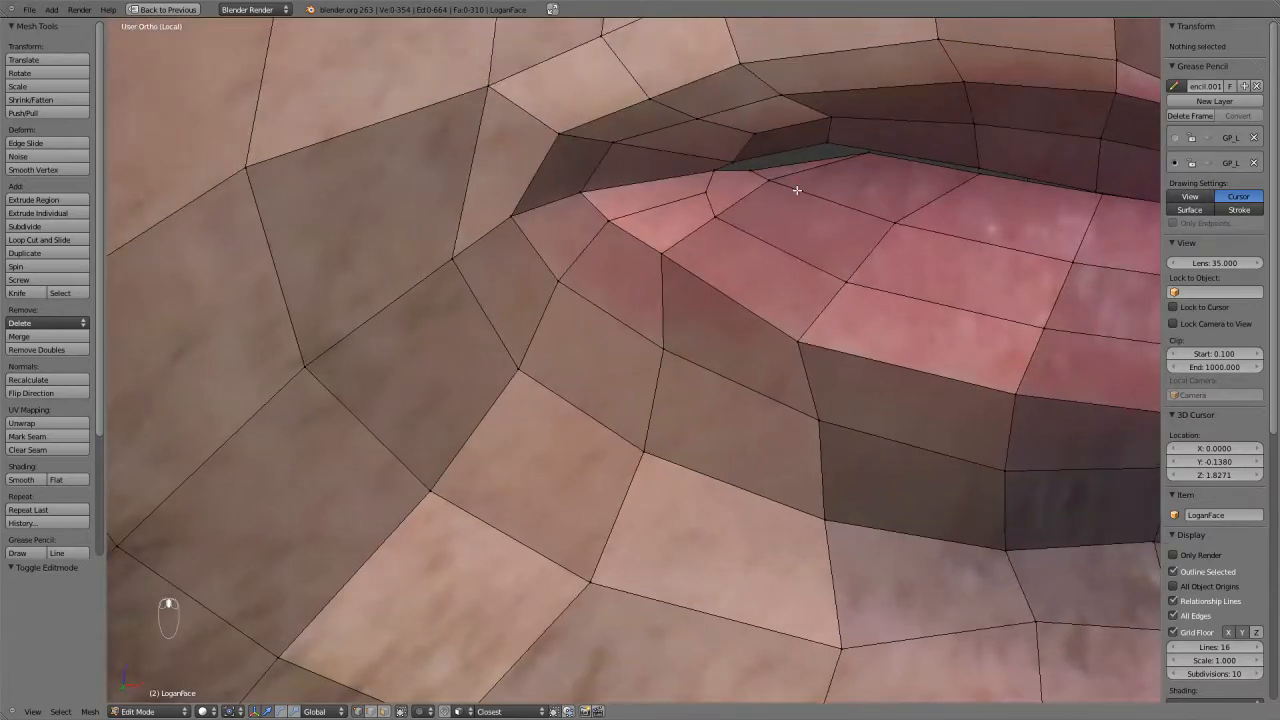
pyautogui.keyDown('shift'); pyautogui.moveTo(789, 198); pyautogui.dragTo(684, 355, button='middle'); pyautogui.keyUp('shift')
pyautogui.hotkey('ctrl', 'r')
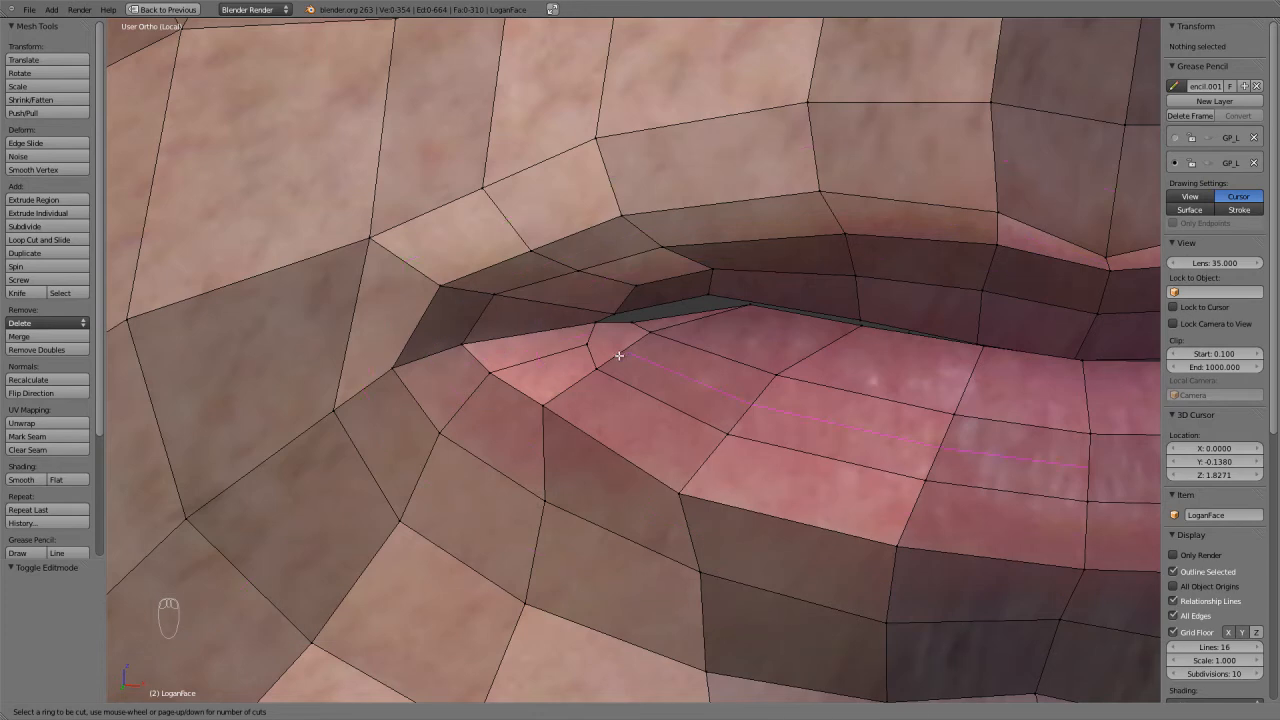
pyautogui.press('Escape')
# Move the upper-lip vertex at the mouth corner by about -0.003 in X and 0.004 in Z.
pyautogui.scroll(5, 631, 337)
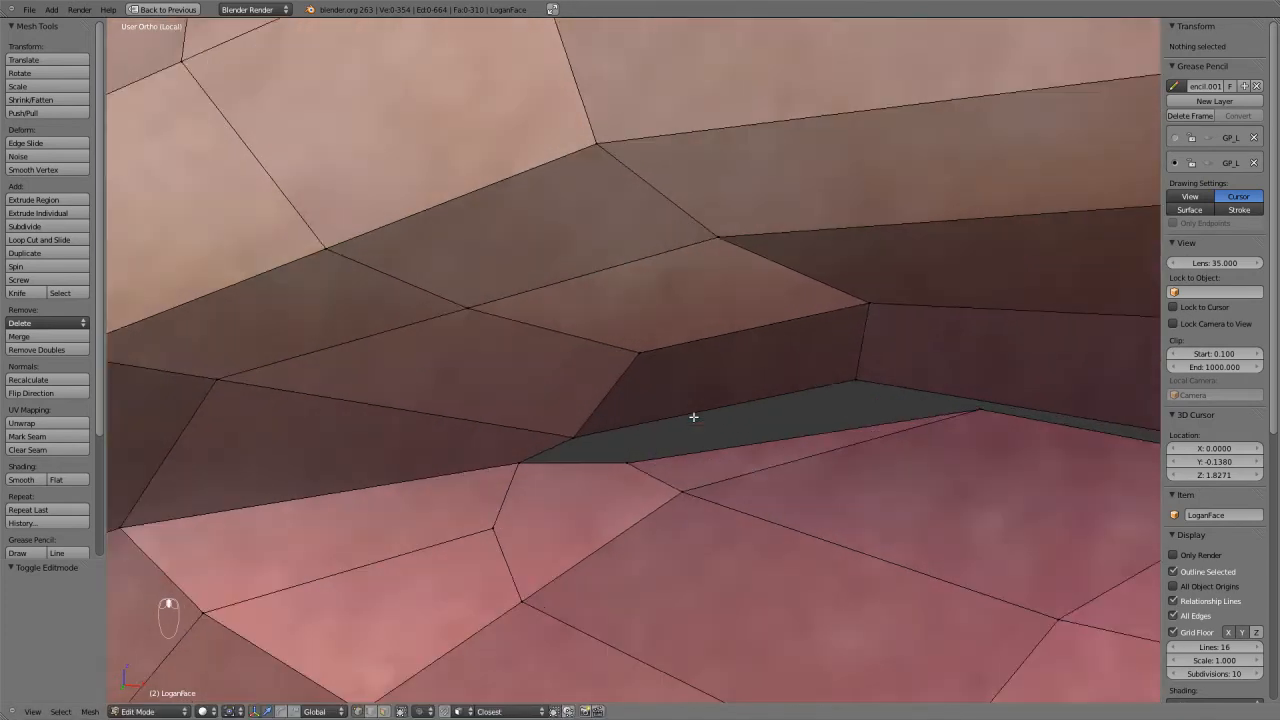
pyautogui.rightClick(588, 423)
pyautogui.press('g')
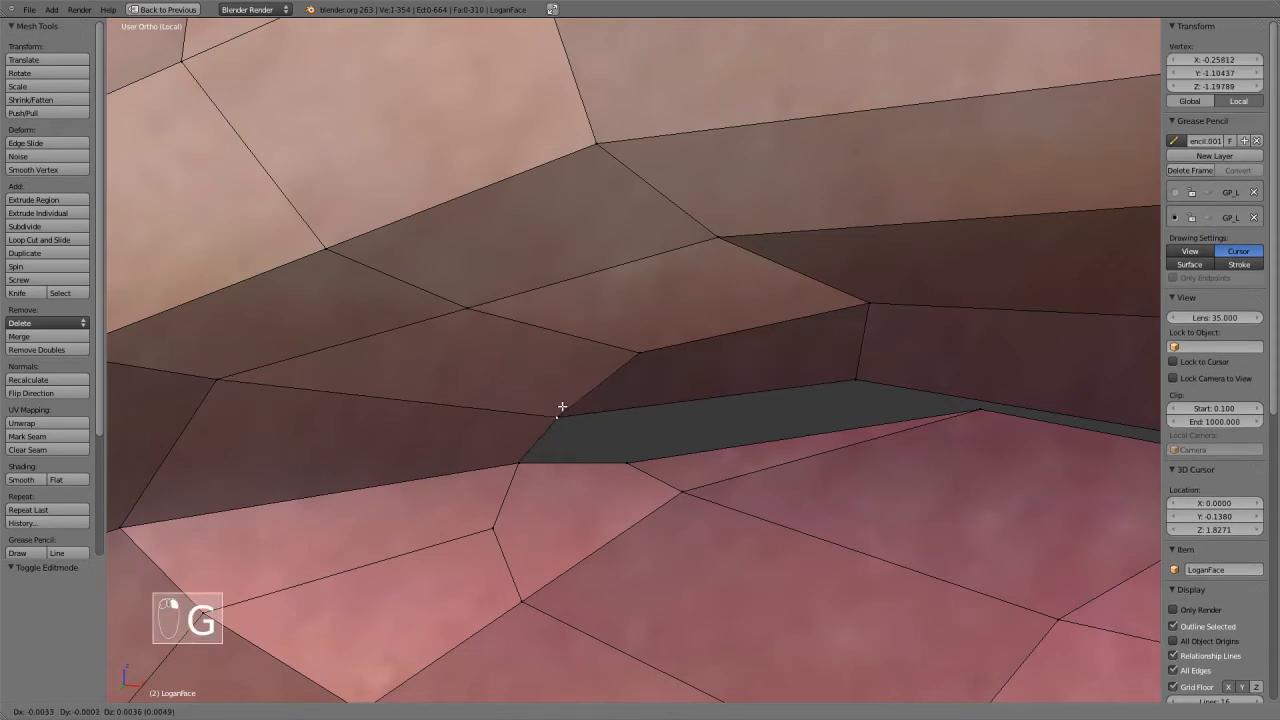
pyautogui.click(563, 408)
# Nudge the next upper-lip vertex on the opening's edge twice, by about 0.0009 and 0.0049 in X.
pyautogui.rightClick(857, 380)
pyautogui.press('g')
pyautogui.click(858, 376)
pyautogui.scroll(5, 830, 400)
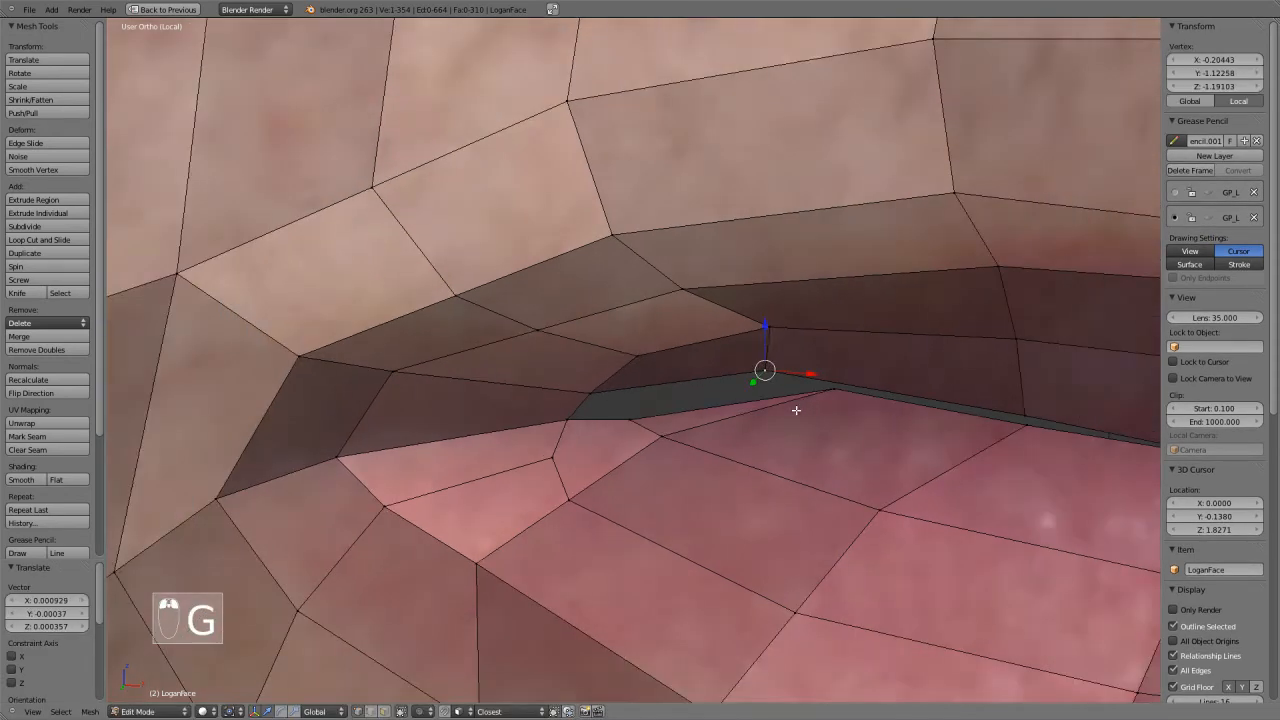
pyautogui.keyDown('shift'); pyautogui.moveTo(859, 404); pyautogui.dragTo(774, 92, button='middle'); pyautogui.keyUp('shift')
pyautogui.scroll(2, 790, 408)
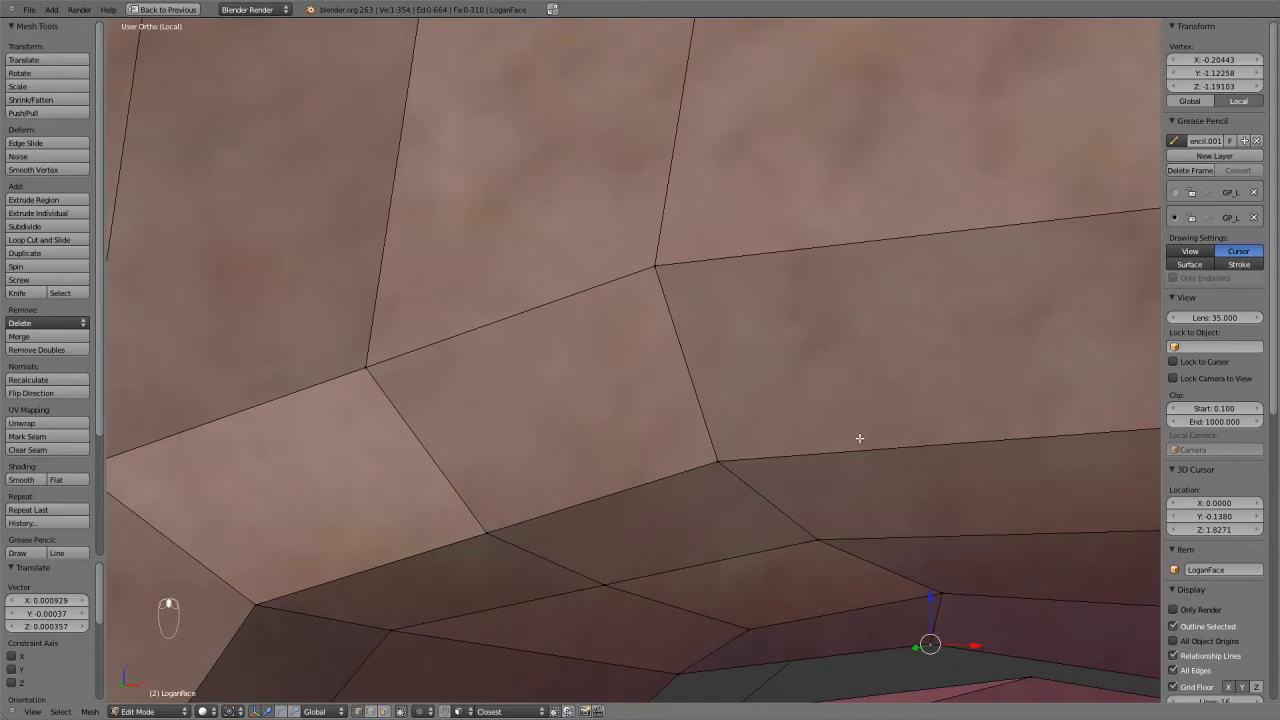
pyautogui.keyDown('shift'); pyautogui.moveTo(907, 590); pyautogui.dragTo(792, 289, button='middle'); pyautogui.keyUp('shift')
pyautogui.press('g')
pyautogui.click(840, 333)
# Try ripping the upper-lip vertex at the mouth corner apart, and undo the rip.
pyautogui.press('v')
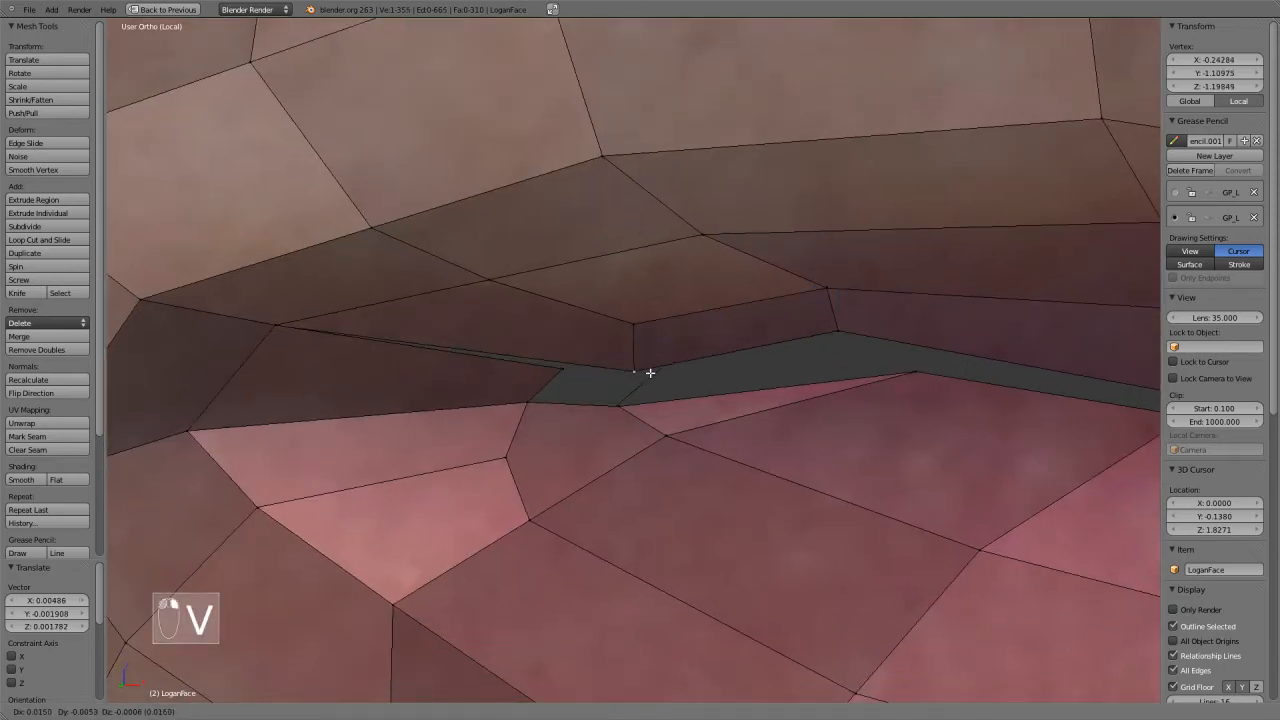
pyautogui.click(652, 370)
pyautogui.hotkey('ctrl', 'z')
# Rip the upper-lip corner vertex twice, offsetting the pieces by about 0.014 and 0.0145 in X toward the mouth's center.
pyautogui.press('v')
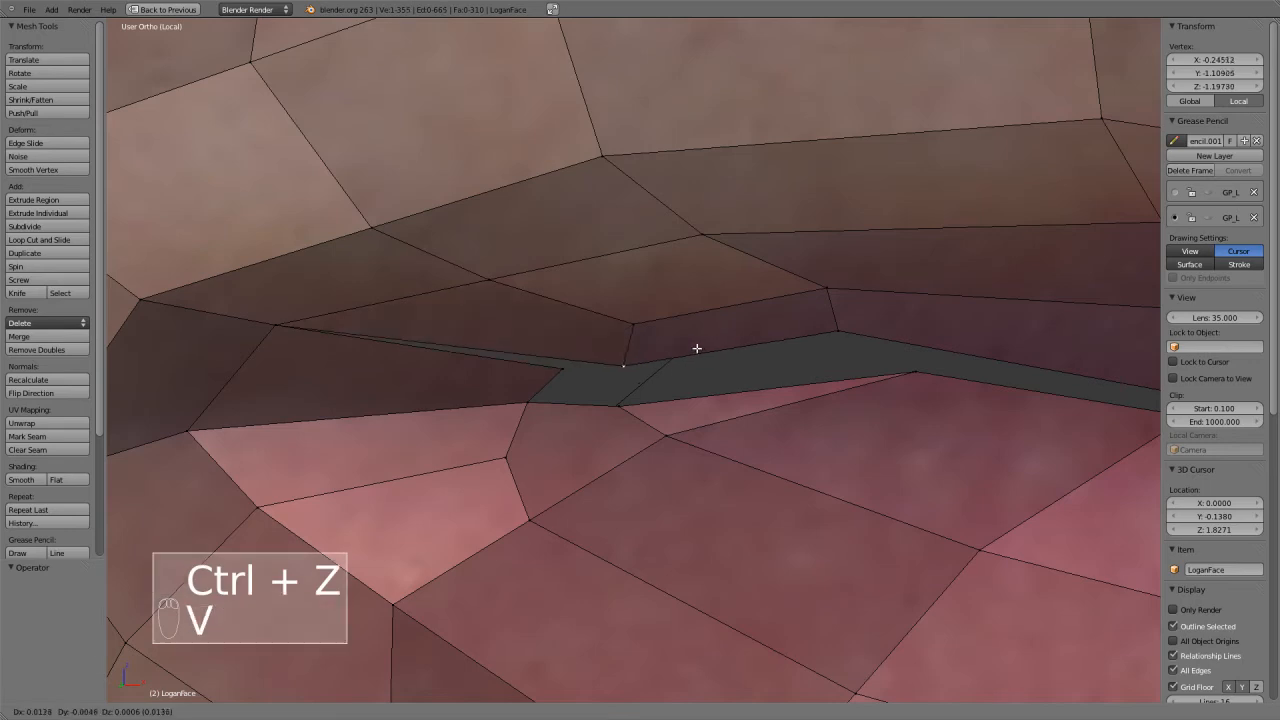
pyautogui.click(699, 348)
pyautogui.press('v')
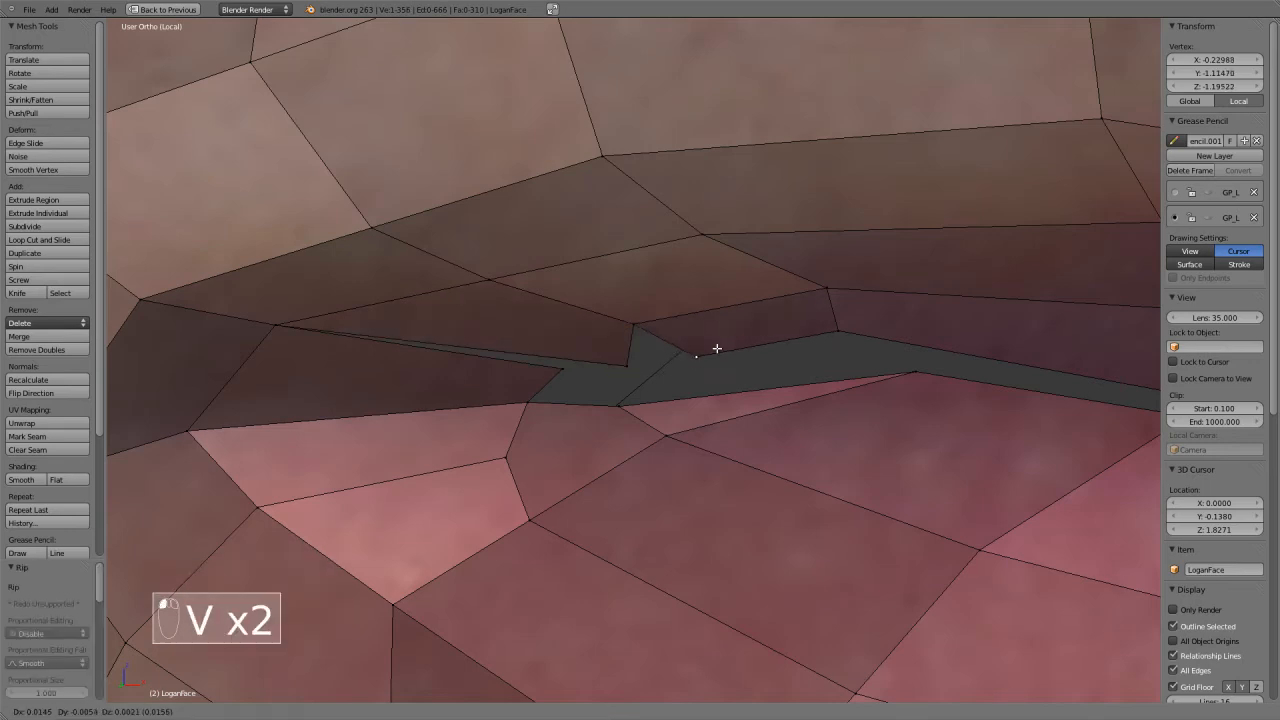
pyautogui.click(718, 348)
# Merge the two ripped corner vertices at their center, and move the merged vertex by about -0.0066 in X and 0.0016 in Z.
pyautogui.rightClick(624, 369)
pyautogui.keyDown('shift'); pyautogui.rightClick(557, 372); pyautogui.keyUp('shift')
pyautogui.hotkey('alt', 'm')
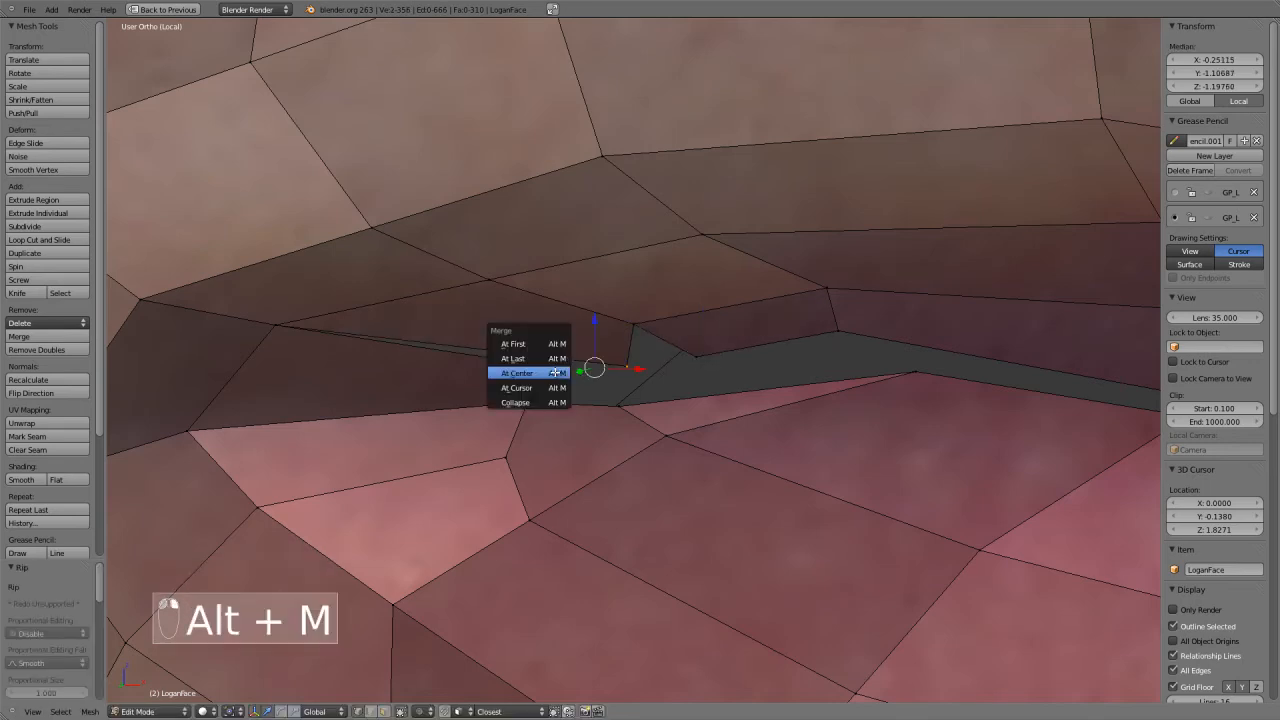
pyautogui.click(556, 372)
pyautogui.rightClick(601, 367)
pyautogui.press('g')
pyautogui.click(571, 360)
# Extrude the merged vertex by about 0.018 in X and -0.004 in Z, and fill a quad between it and the upper lip.
pyautogui.scroll(1, 594, 373)
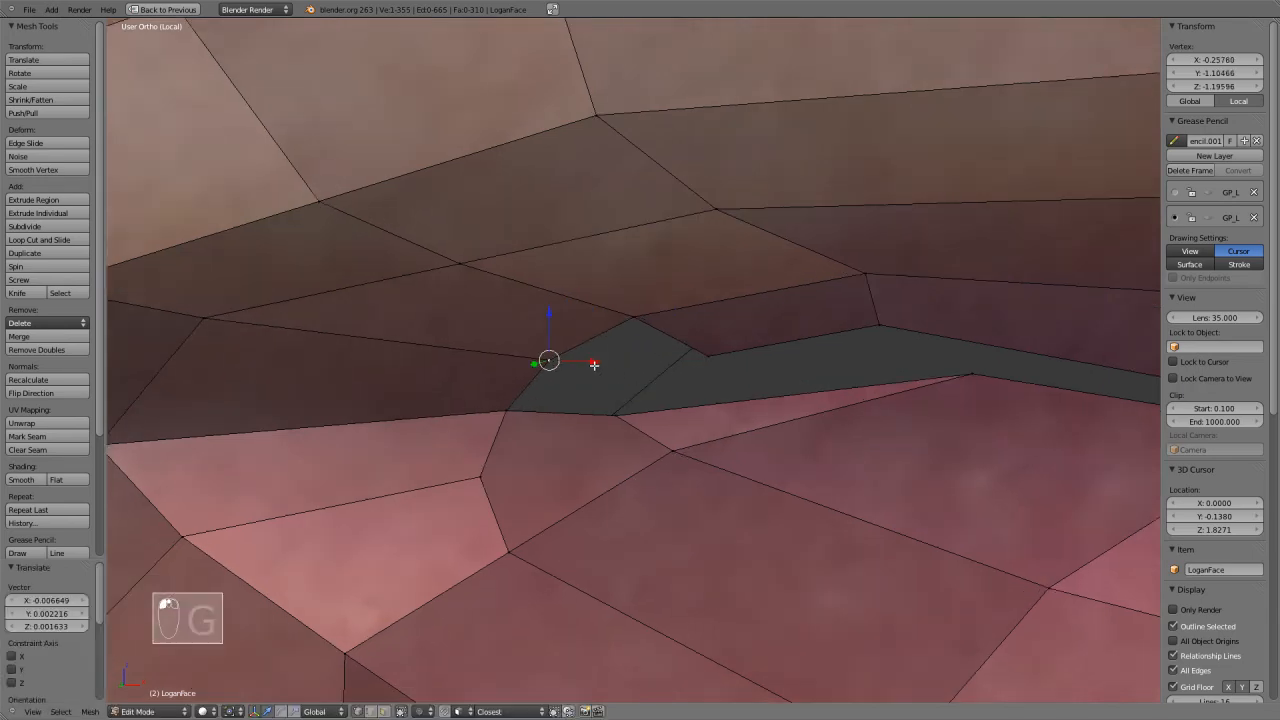
pyautogui.press('e')
pyautogui.click(693, 384)
pyautogui.keyDown('shift'); pyautogui.rightClick(700, 360); pyautogui.keyUp('shift')
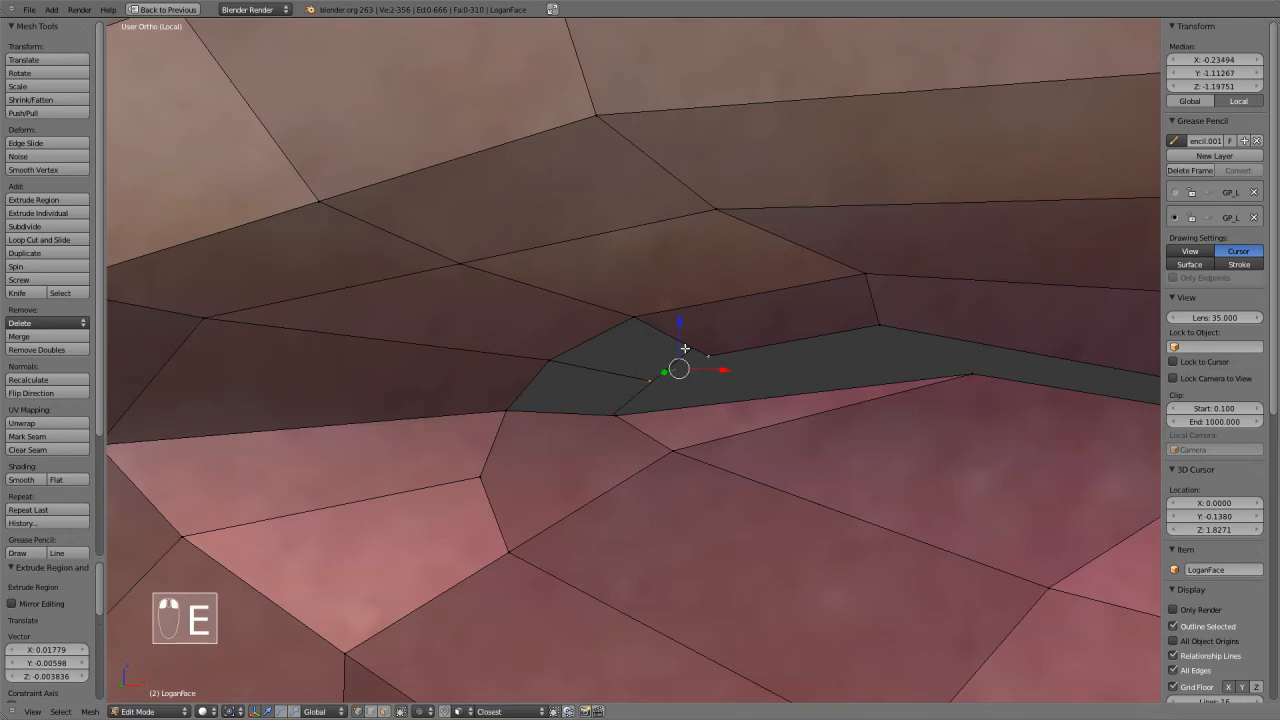
pyautogui.keyDown('shift'); pyautogui.rightClick(630, 315); pyautogui.keyUp('shift')
pyautogui.press('f')
# Fill a second quad at the mouth corner between the extruded edge and the lower lip.
pyautogui.rightClick(651, 381)
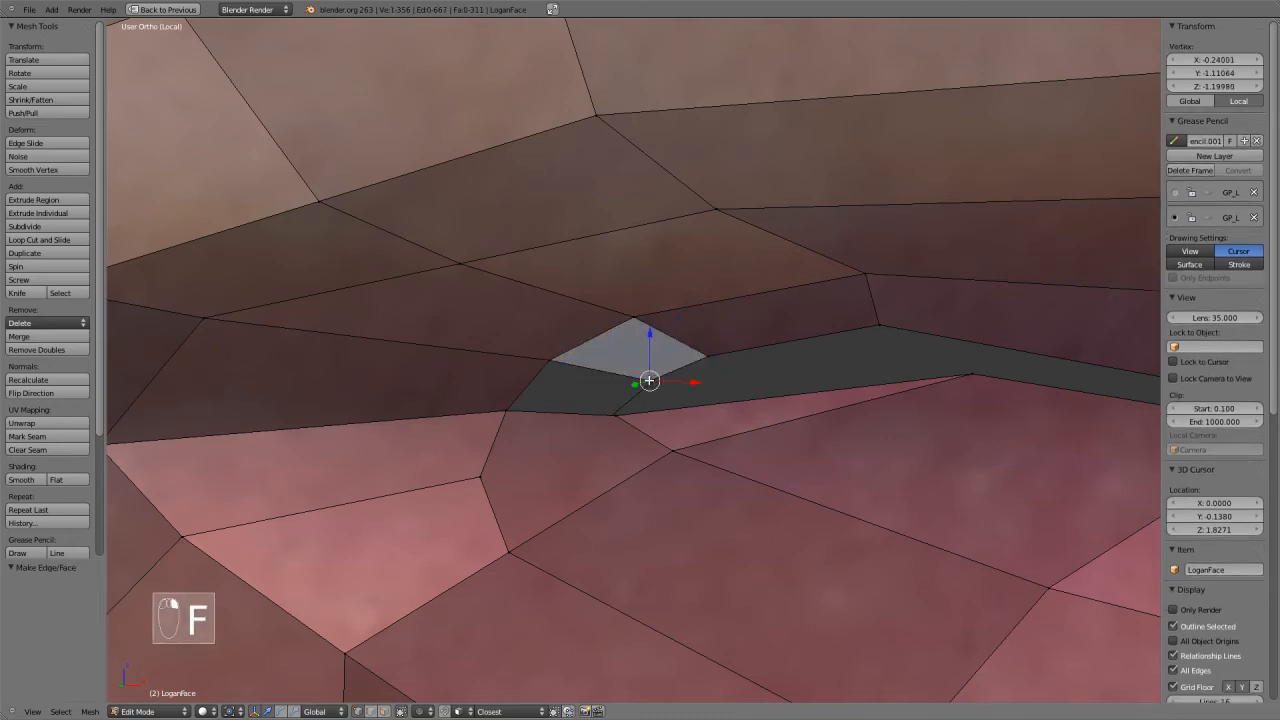
pyautogui.keyDown('shift'); pyautogui.rightClick(542, 369); pyautogui.keyUp('shift')
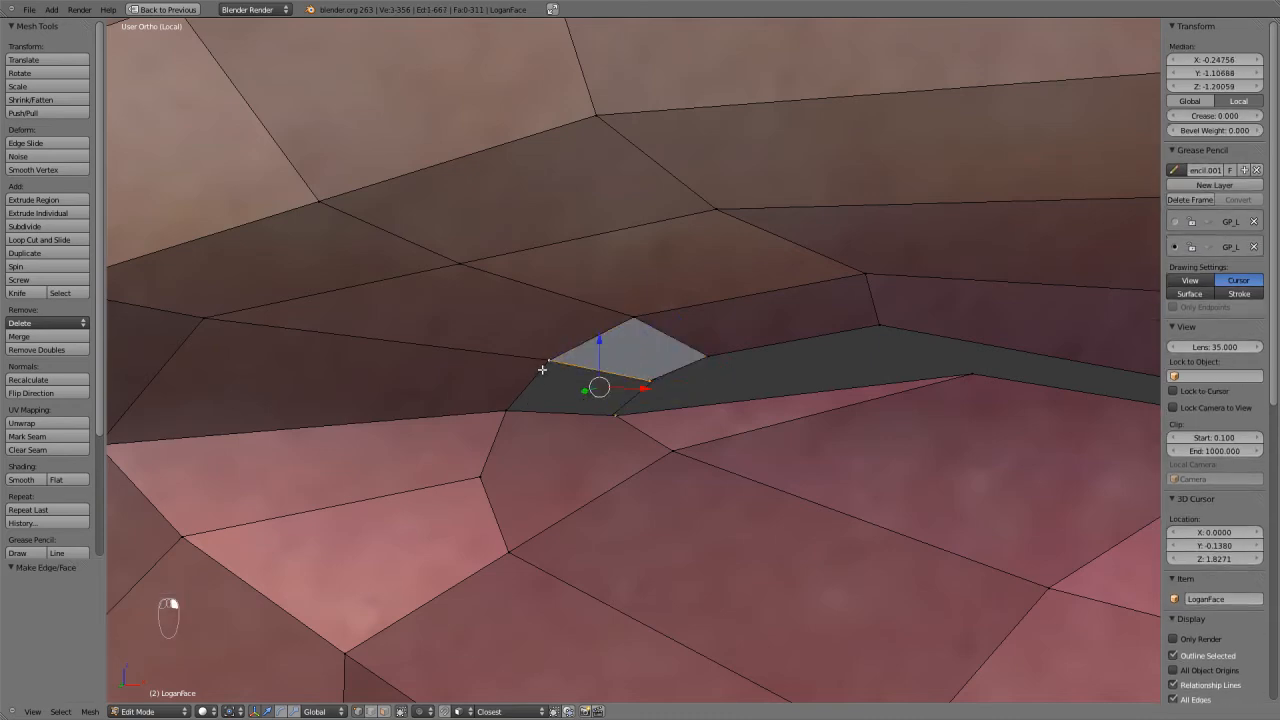
pyautogui.keyDown('shift'); pyautogui.rightClick(505, 410); pyautogui.keyUp('shift')
pyautogui.press('f')
pyautogui.scroll(-4, 620, 378)
pyautogui.scroll(3, 622, 373)
# Check the path a loop cut would take through the new mouth-corner faces.
pyautogui.hotkey('ctrl', 'r')
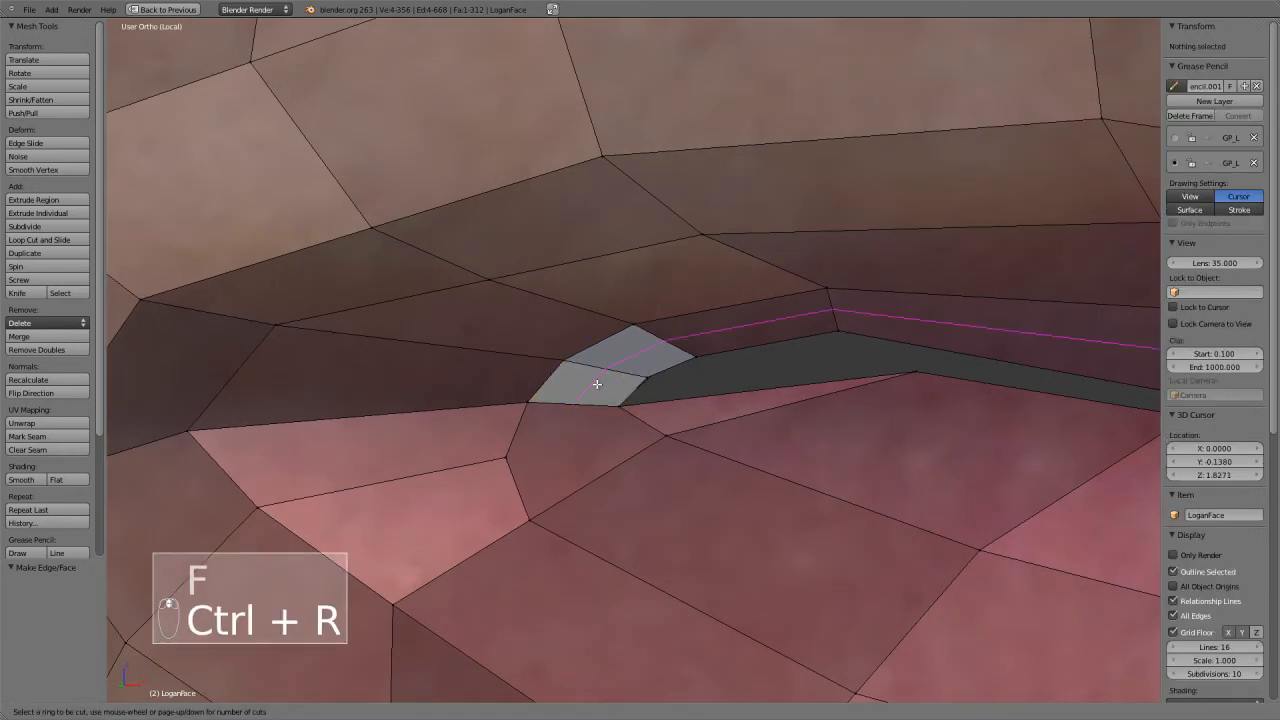
pyautogui.rightClick(597, 384)
pyautogui.scroll(-3, 655, 425)
pyautogui.scroll(3, 646, 400)
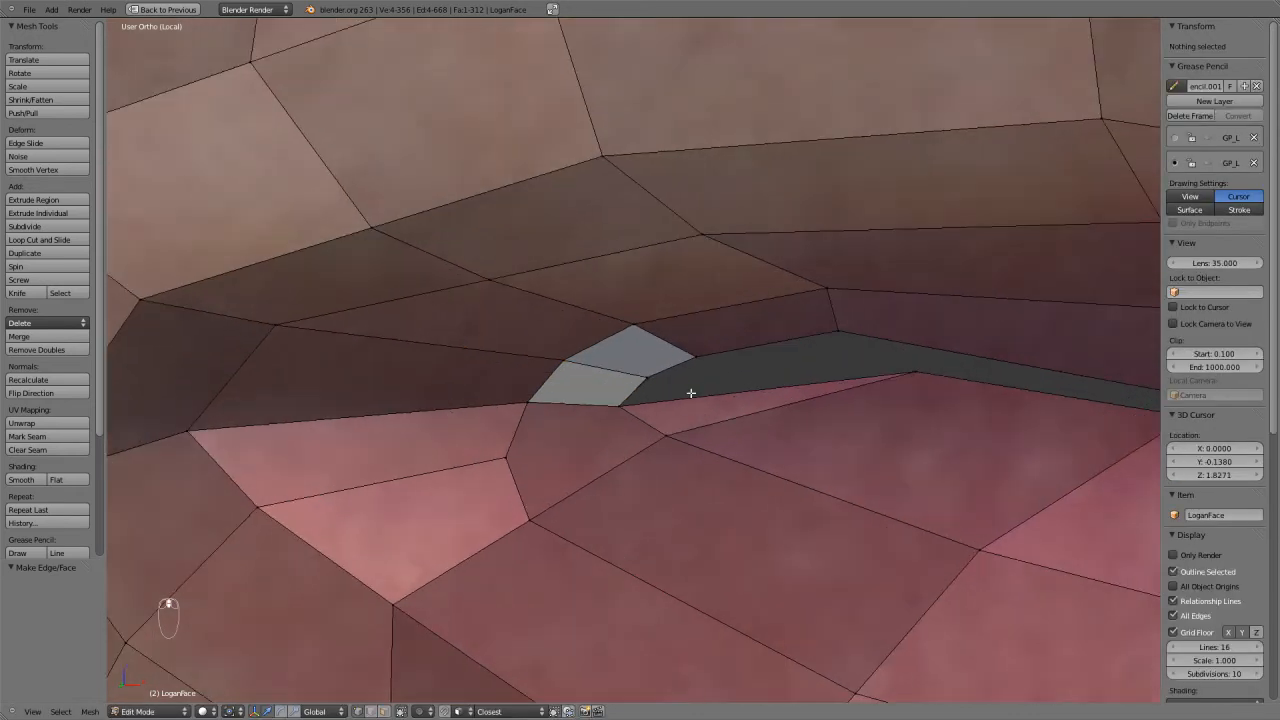
# Try deleting the vertices of the mouth opening's edge loop with two different selections, and undo each deletion.
pyautogui.keyDown('alt'); pyautogui.rightClick(941, 379); pyautogui.keyUp('alt')
pyautogui.scroll(-3, 943, 379)
pyautogui.scroll(3, 943, 378)
pyautogui.press('x')
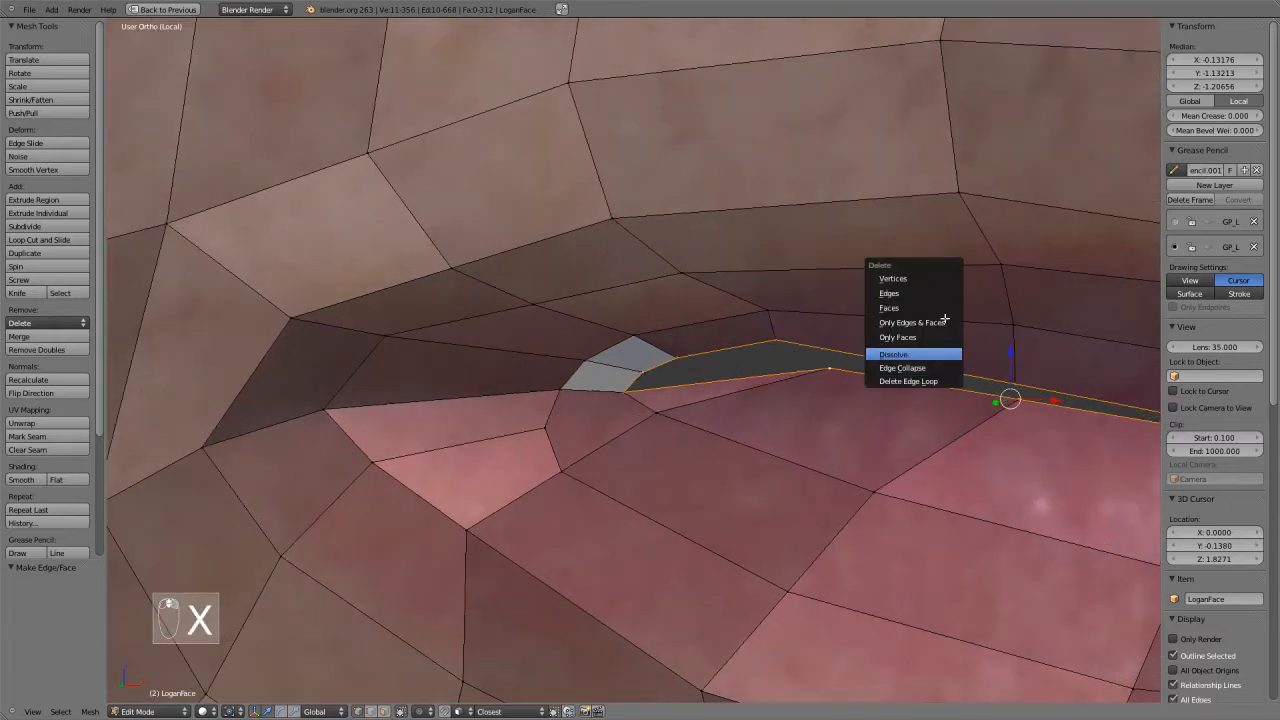
pyautogui.click(893, 278)
pyautogui.hotkey('ctrl', 'z')
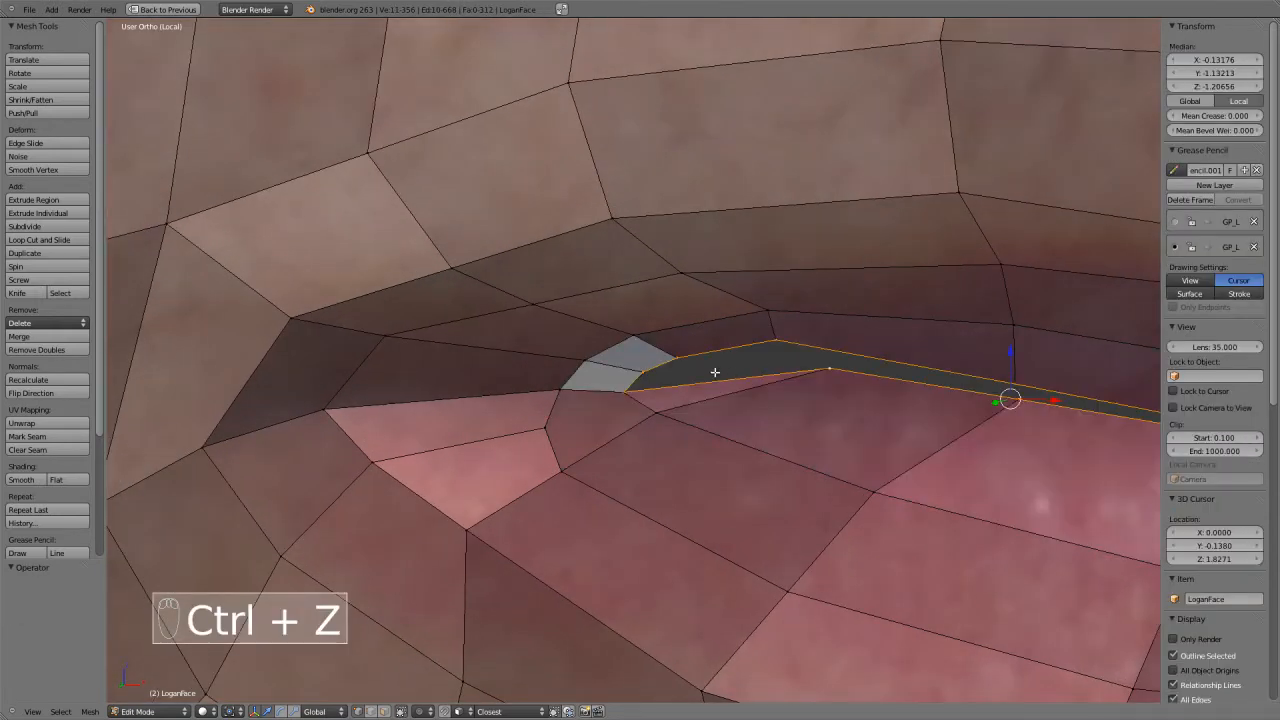
pyautogui.press('x')
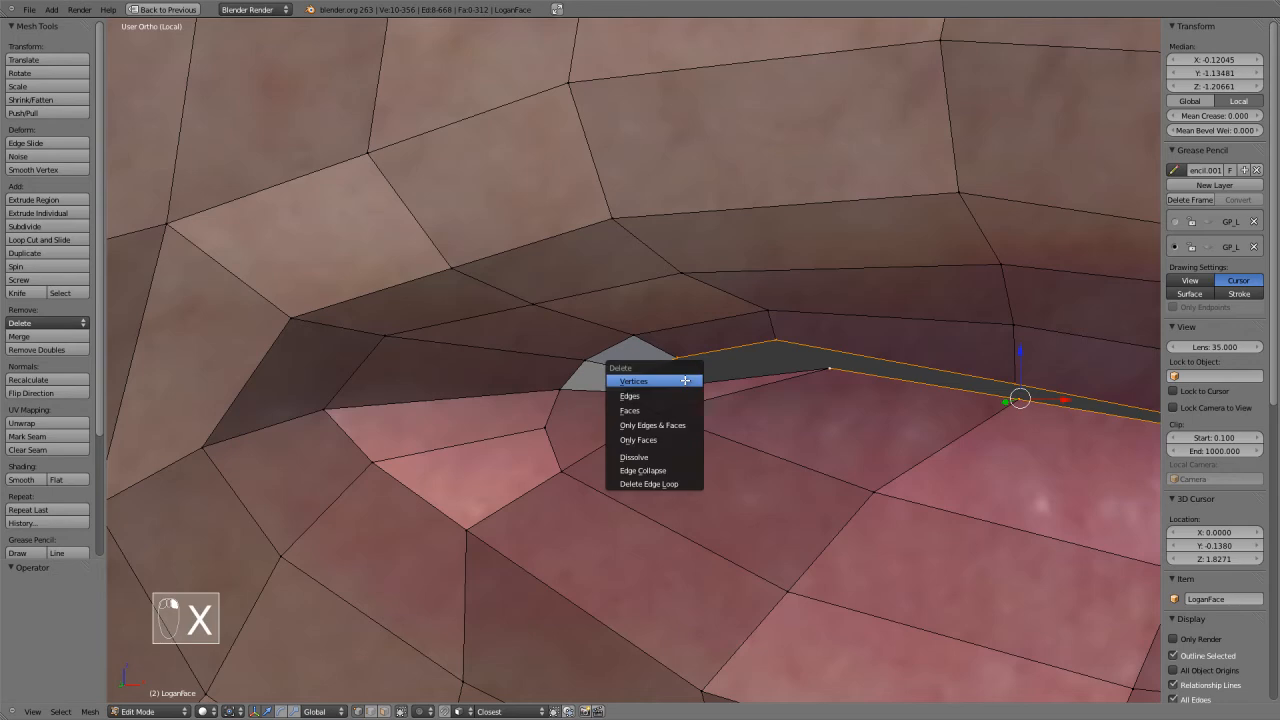
pyautogui.click(635, 377)
pyautogui.hotkey('ctrl', 'z')
# Narrow the selection to the lower lip's inner-edge vertices, excluding the mouth-corner vertex, and delete them.
pyautogui.scroll(-2, 766, 372)
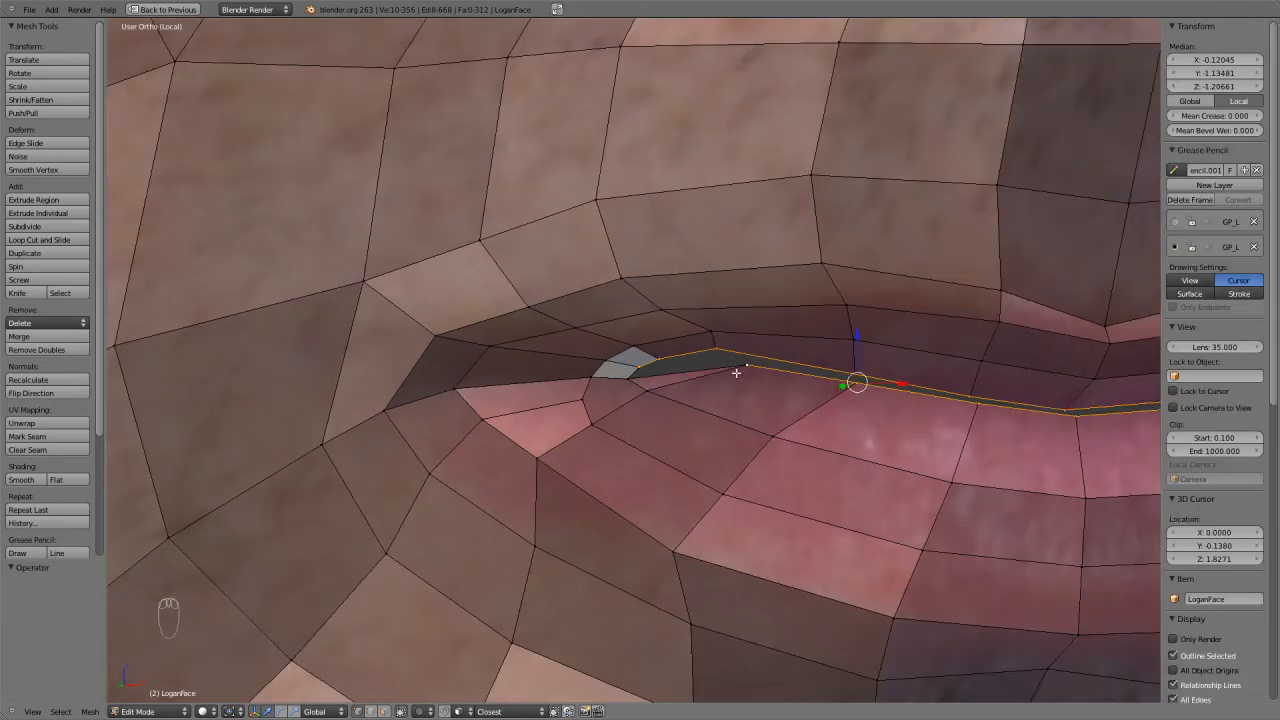
pyautogui.scroll(2, 777, 380)
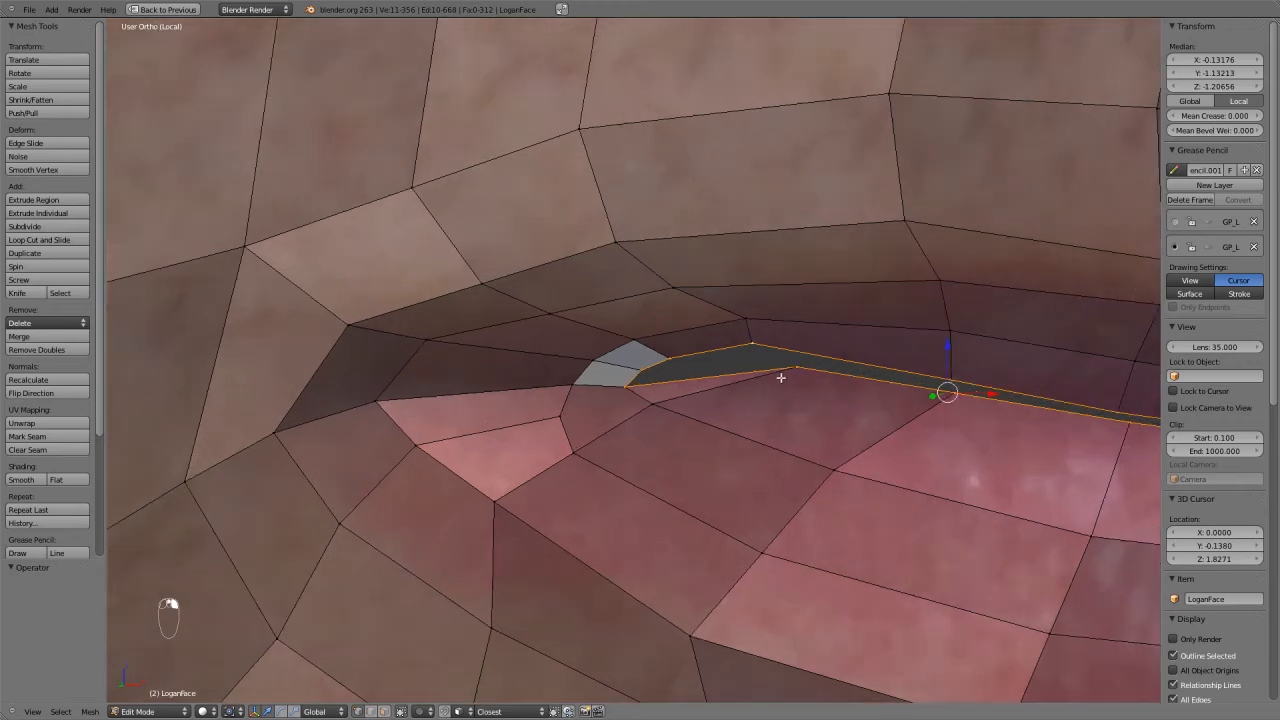
pyautogui.moveTo(753, 344); pyautogui.dragTo(699, 367, button='middle')
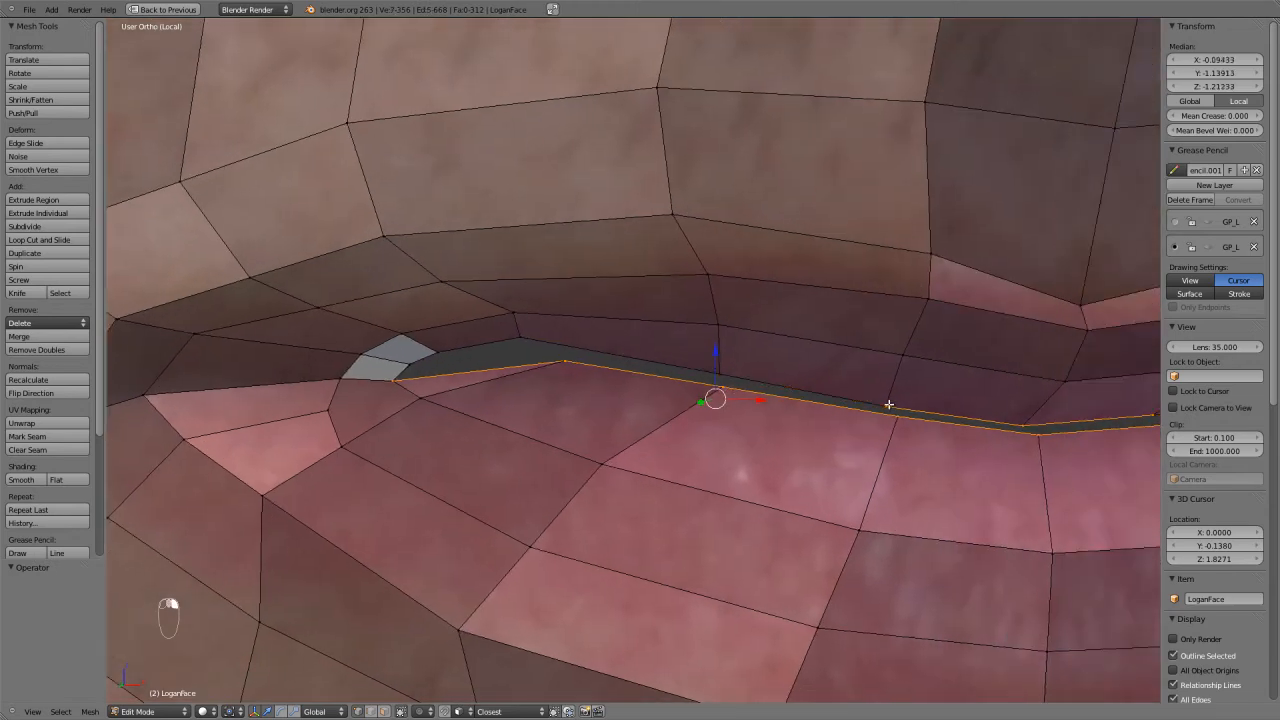
pyautogui.press('x')
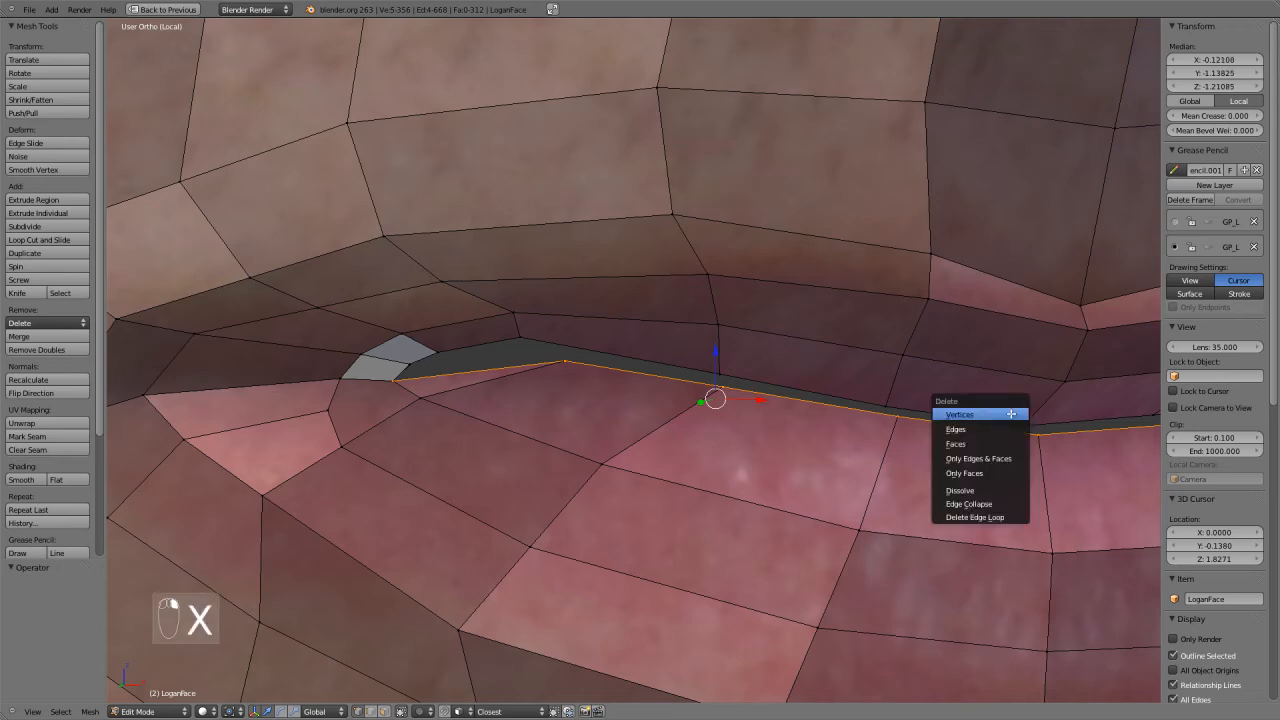
pyautogui.click(1000, 414)
pyautogui.keyDown('shift'); pyautogui.moveTo(697, 380); pyautogui.dragTo(680, 386, button='middle'); pyautogui.keyUp('shift')
pyautogui.hotkey('ctrl', 'z')
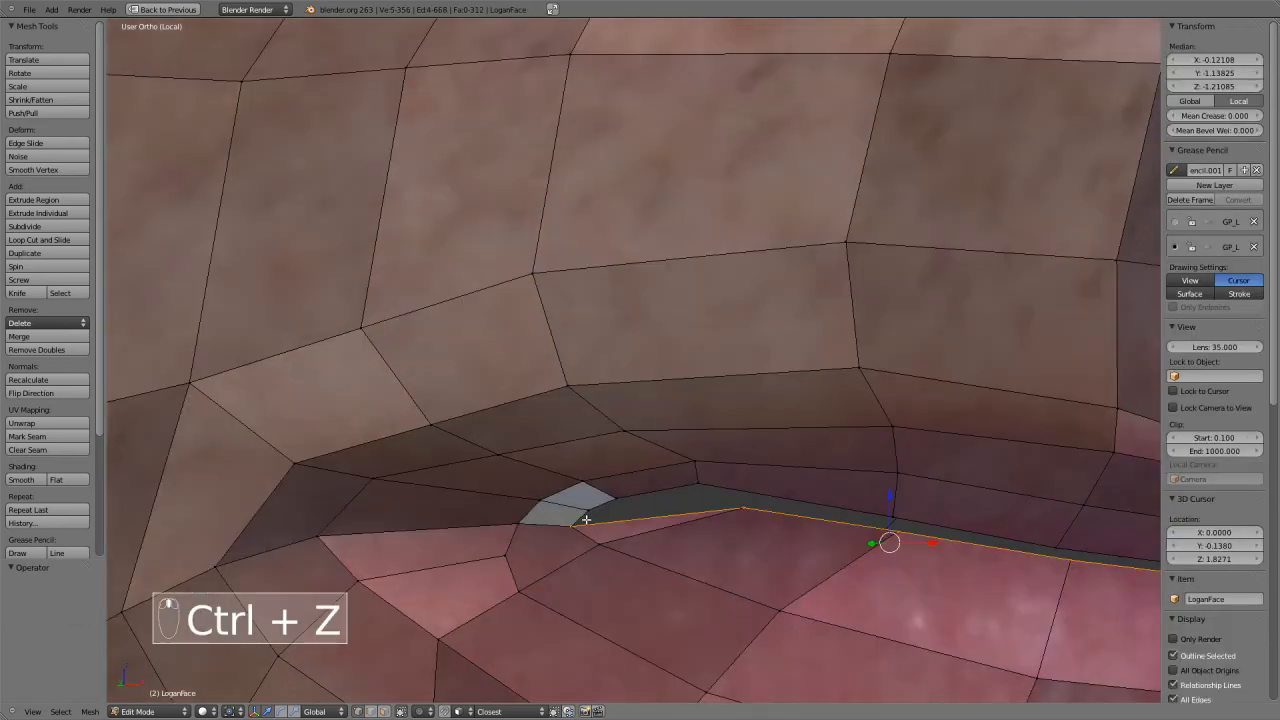
pyautogui.press('x')
pyautogui.click(530, 505)
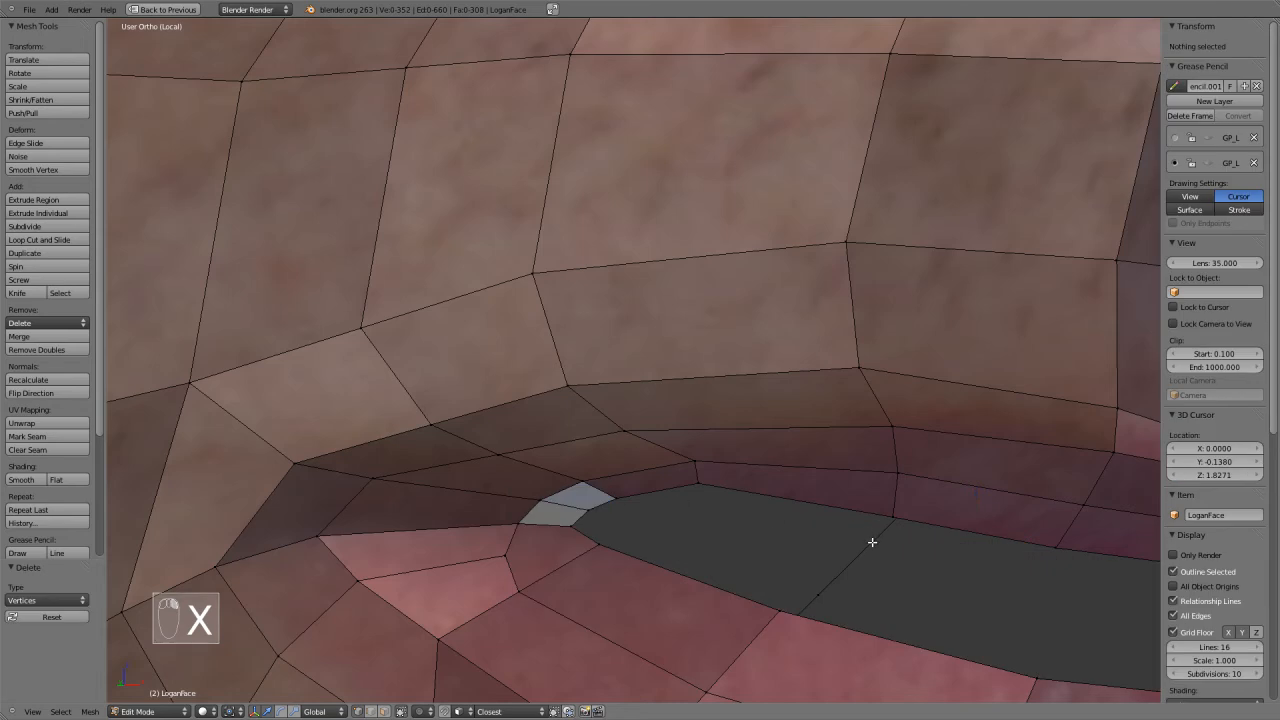
# Inspect the mouth opening in front view and check the loop cut path along the lower lip.
pyautogui.keyDown('shift'); pyautogui.moveTo(871, 537); pyautogui.dragTo(655, 394, button='middle'); pyautogui.keyUp('shift')
pyautogui.scroll(-2, 748, 394)
pyautogui.press('KP_1')
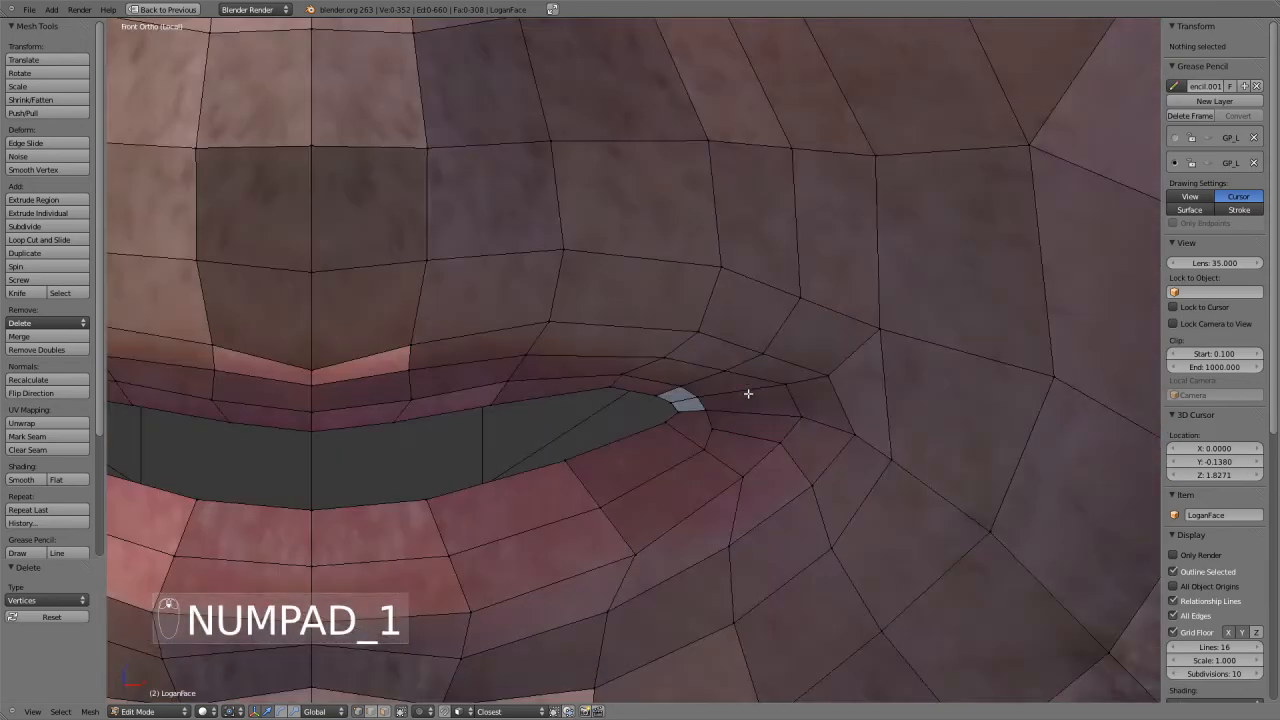
pyautogui.scroll(-3, 527, 472)
pyautogui.keyDown('shift'); pyautogui.moveTo(531, 453); pyautogui.dragTo(784, 438, button='middle'); pyautogui.keyUp('shift')
pyautogui.scroll(5, 743, 396)
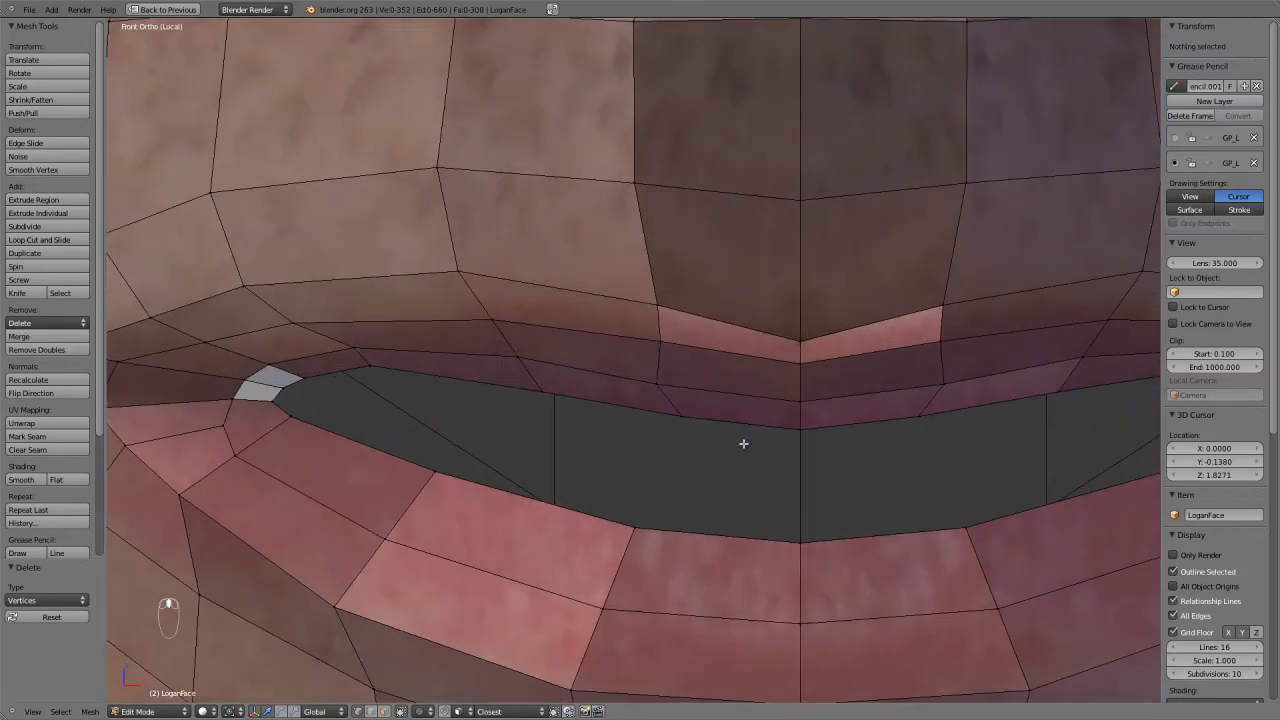
pyautogui.hotkey('ctrl', 'r')
pyautogui.rightClick(414, 497)
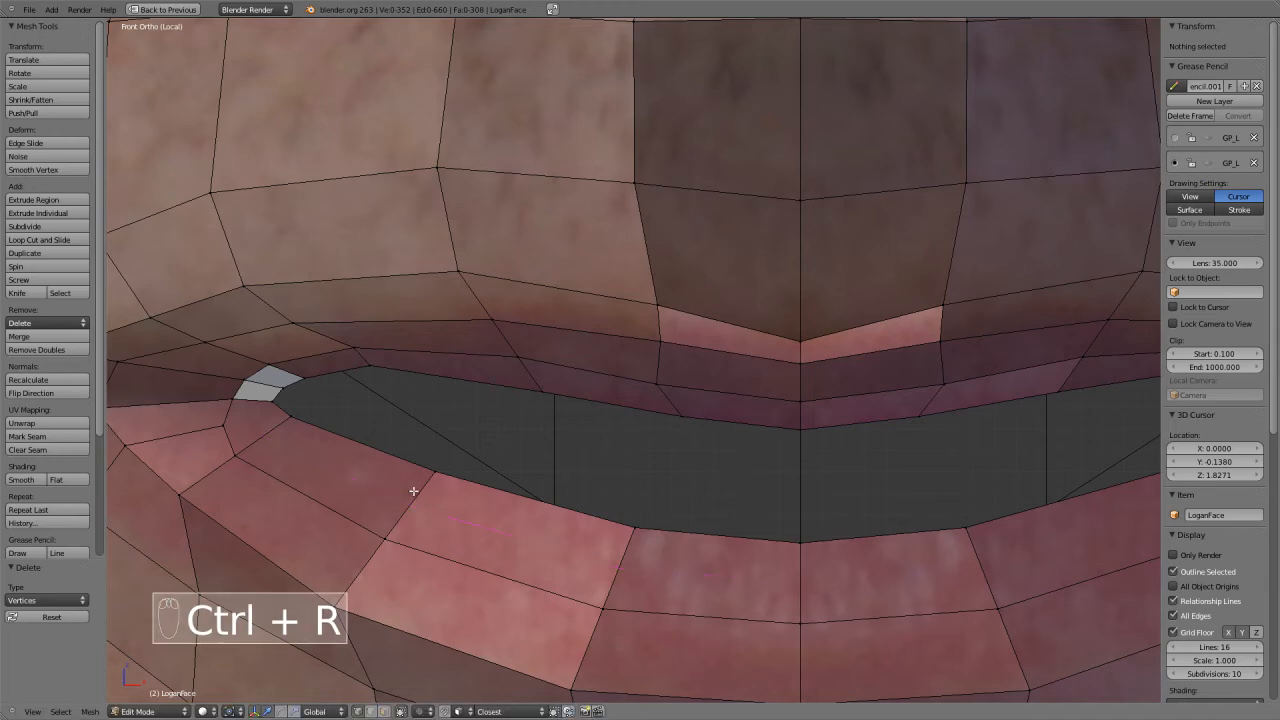
# Move the lower-lip vertex beside the mouth corner slightly down and toward the mouth's center, and deselect everything.
pyautogui.scroll(5, 694, 457)
pyautogui.scroll(2, 798, 469)
pyautogui.press('a')
pyautogui.press('a')
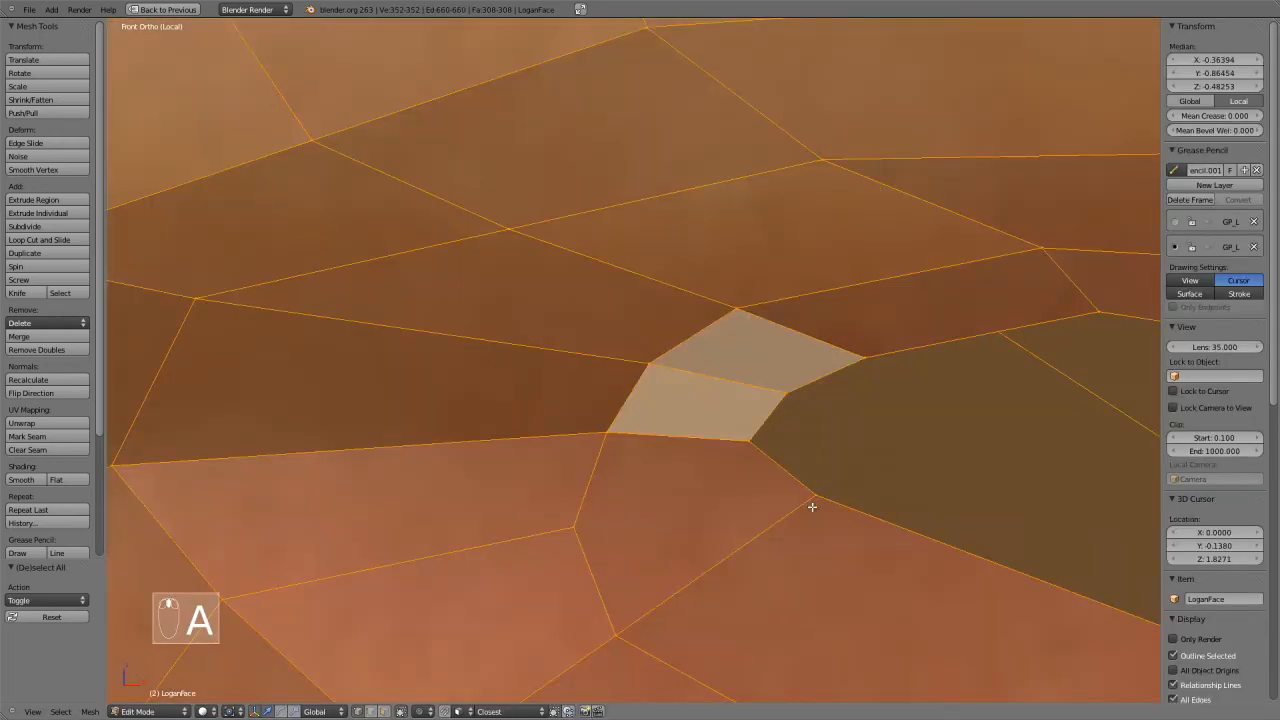
pyautogui.rightClick(814, 494)
pyautogui.press('g')
pyautogui.click(828, 521)
pyautogui.press('a')
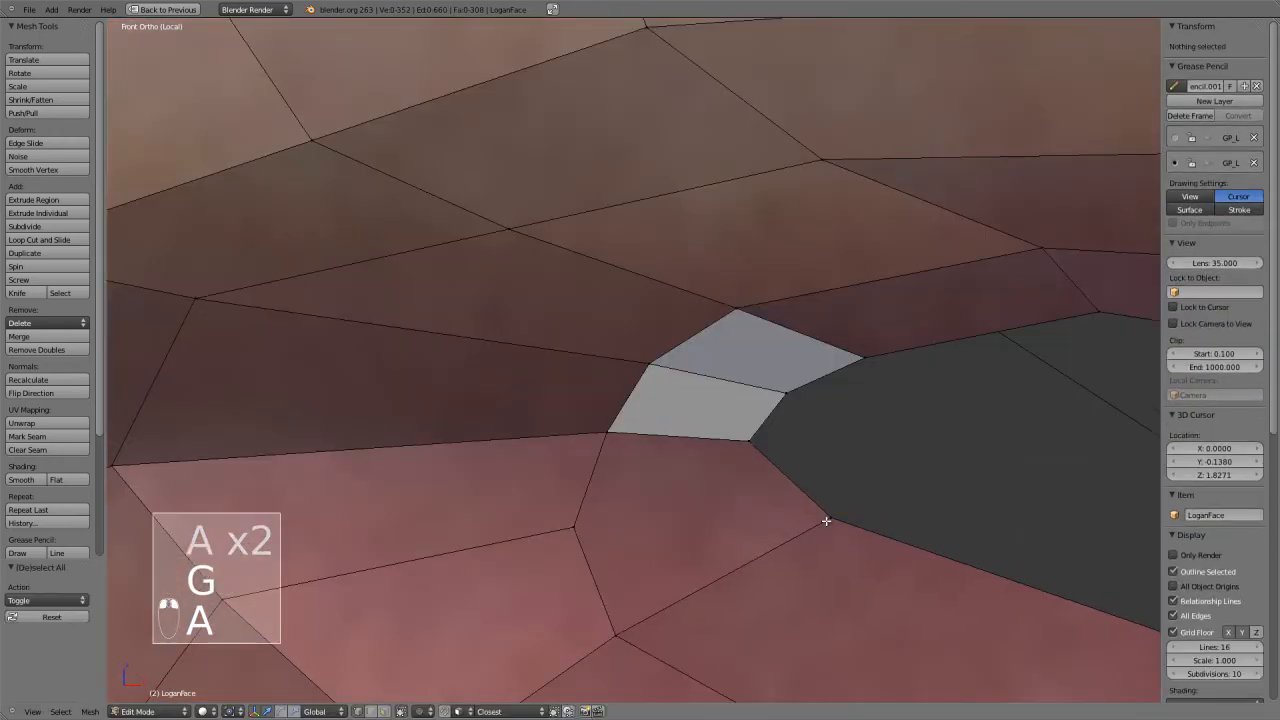
pyautogui.press('a')
pyautogui.press('a')
# Try a knife cut across the lower-lip face at the mouth corner, and undo the cut.
pyautogui.press('k')
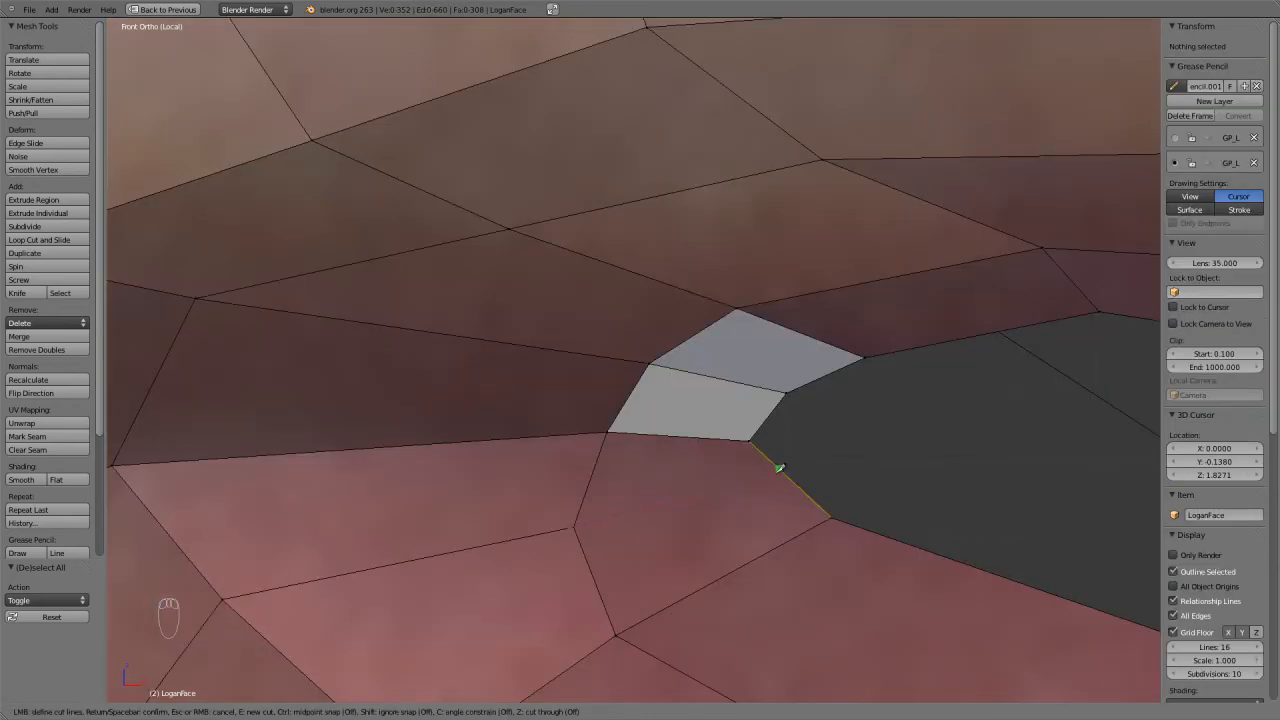
pyautogui.press('Return')
pyautogui.scroll(-5, 712, 465)
pyautogui.scroll(4, 700, 462)
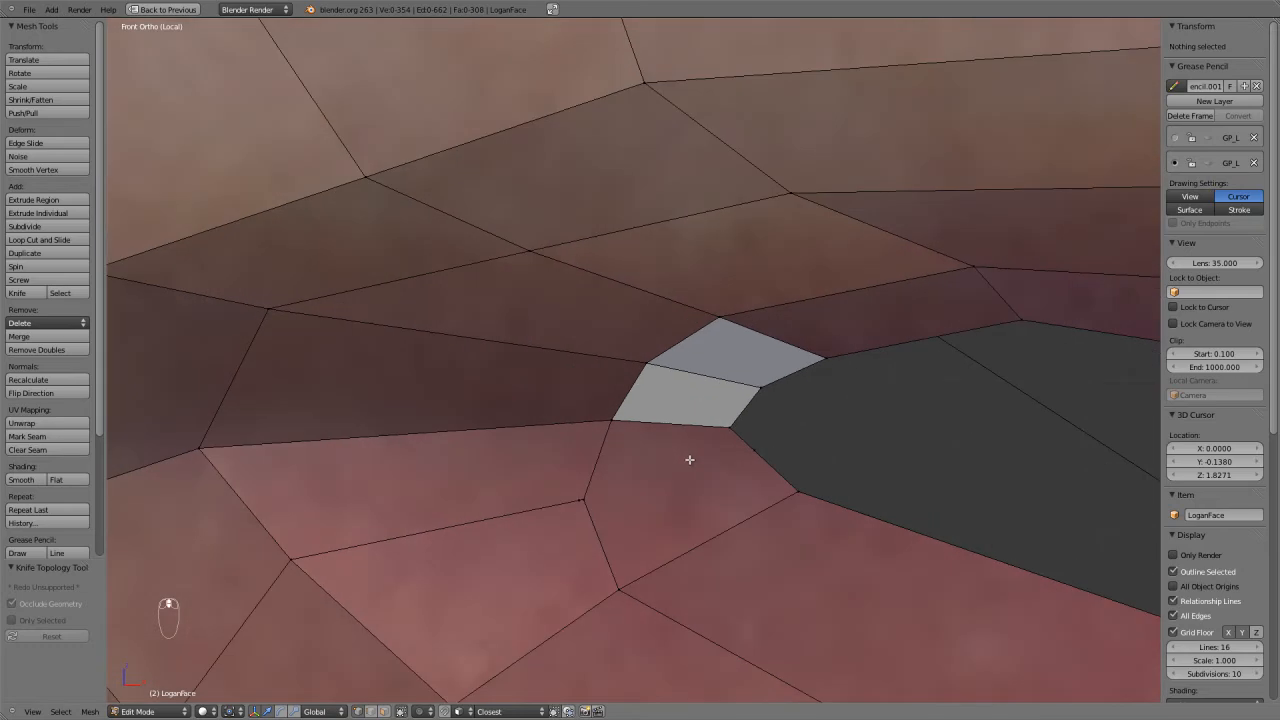
pyautogui.hotkey('ctrl', 'z')
# Knife-cut the lower-lip corner face from the middle of its opening edge to the existing vertex on its outer side.
pyautogui.press('k')
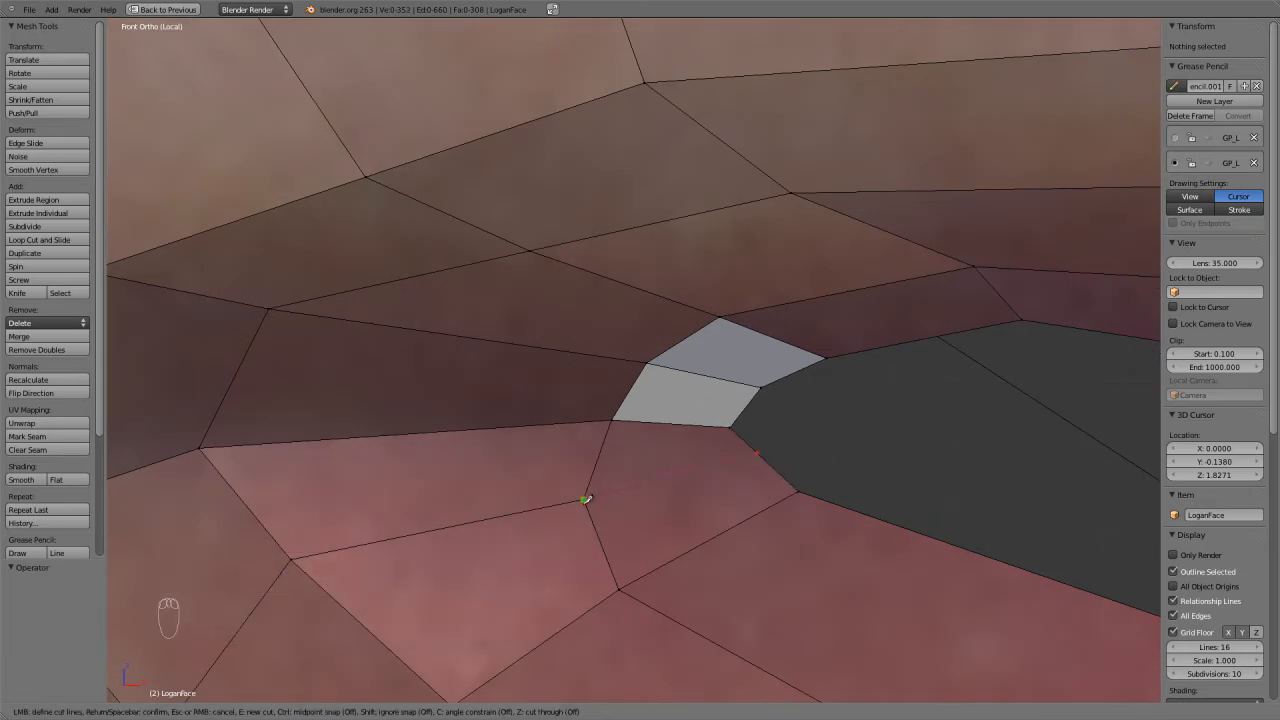
pyautogui.press('Return')
pyautogui.scroll(-3, 692, 505)
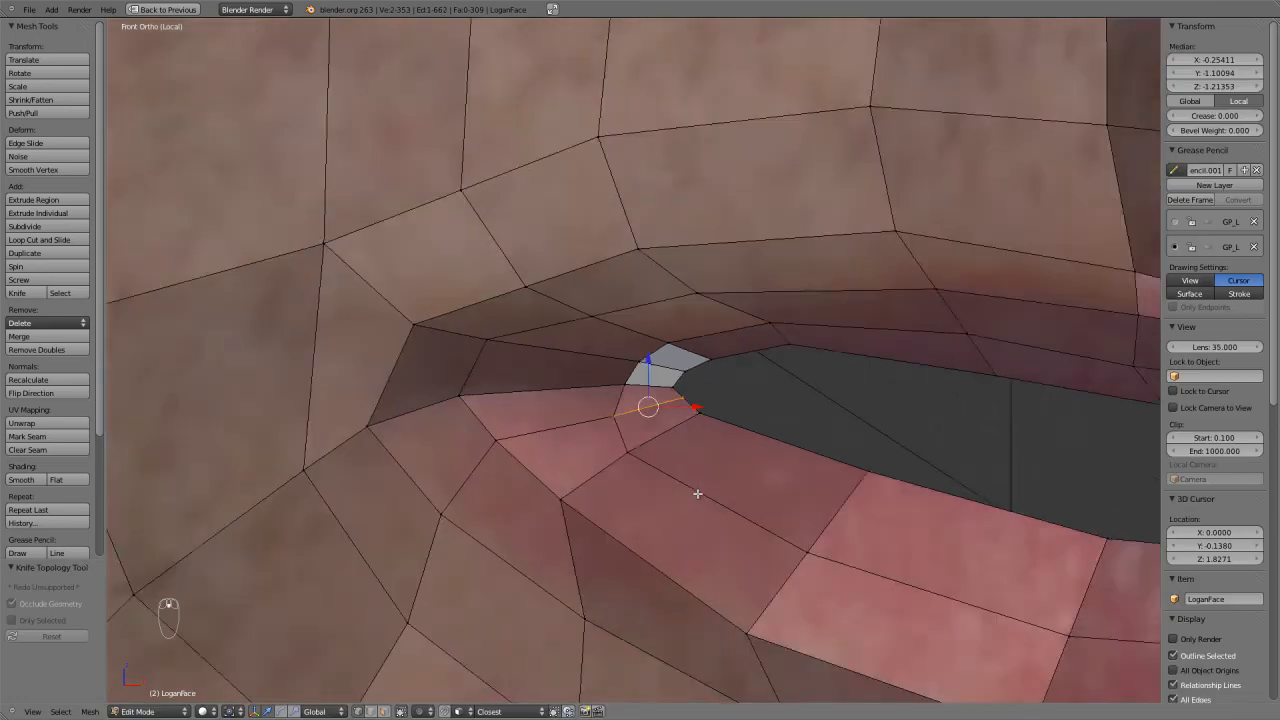
pyautogui.scroll(2, 694, 495)
pyautogui.hotkey('ctrl', 'r')
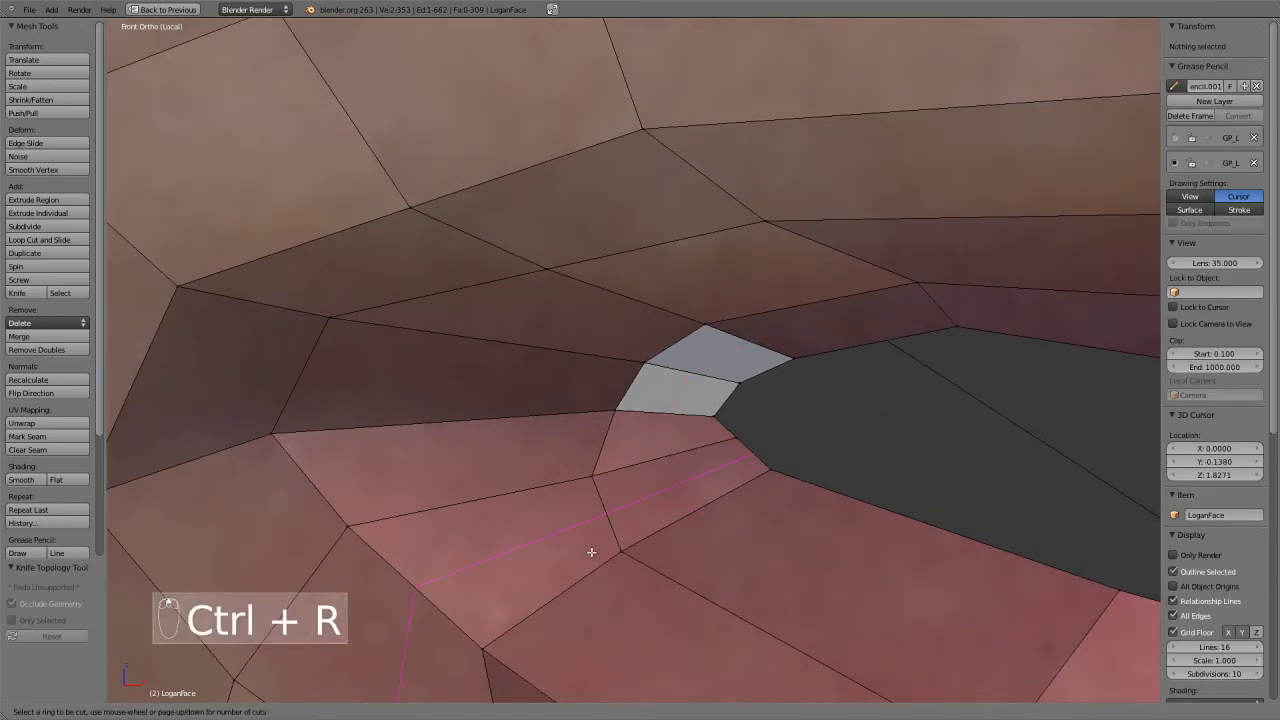
pyautogui.rightClick(589, 586)
pyautogui.scroll(-3, 789, 491)
pyautogui.scroll(5, 700, 443)
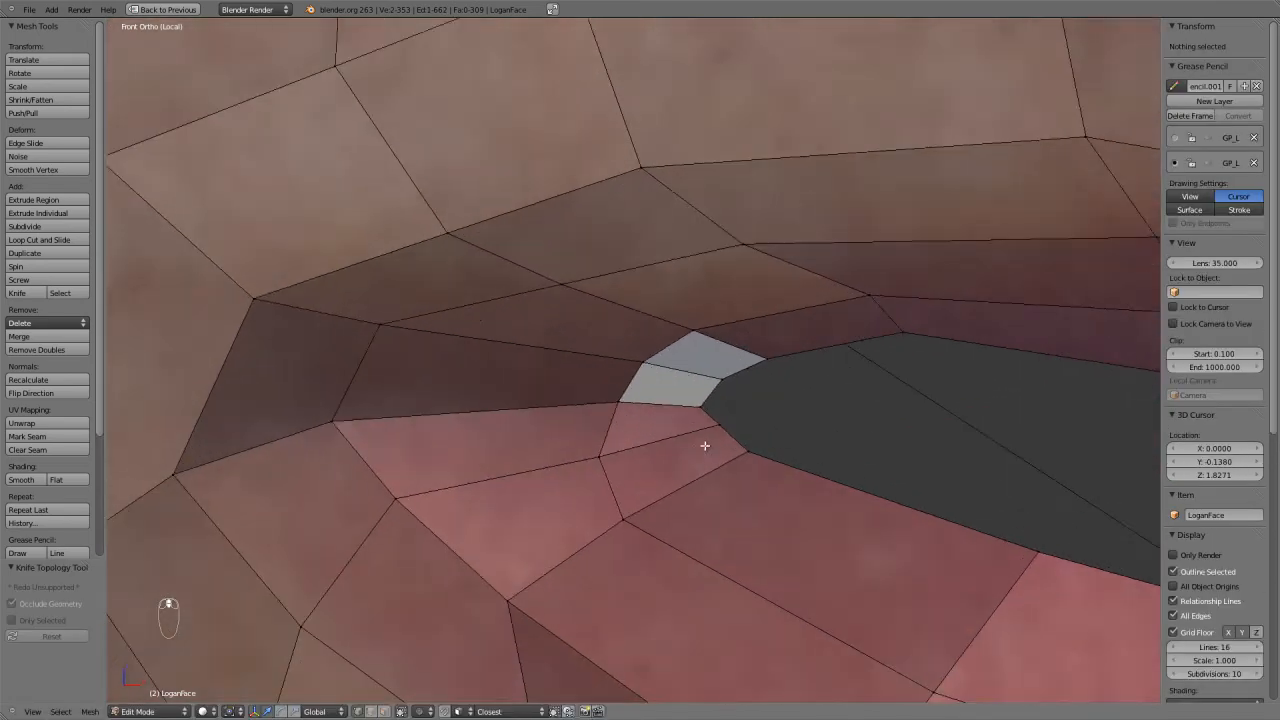
# With proportional editing on at size 0.06, move the opening's mouth-corner vertex outward about 0.04 along X.
pyautogui.rightClick(705, 410)
pyautogui.press('o')
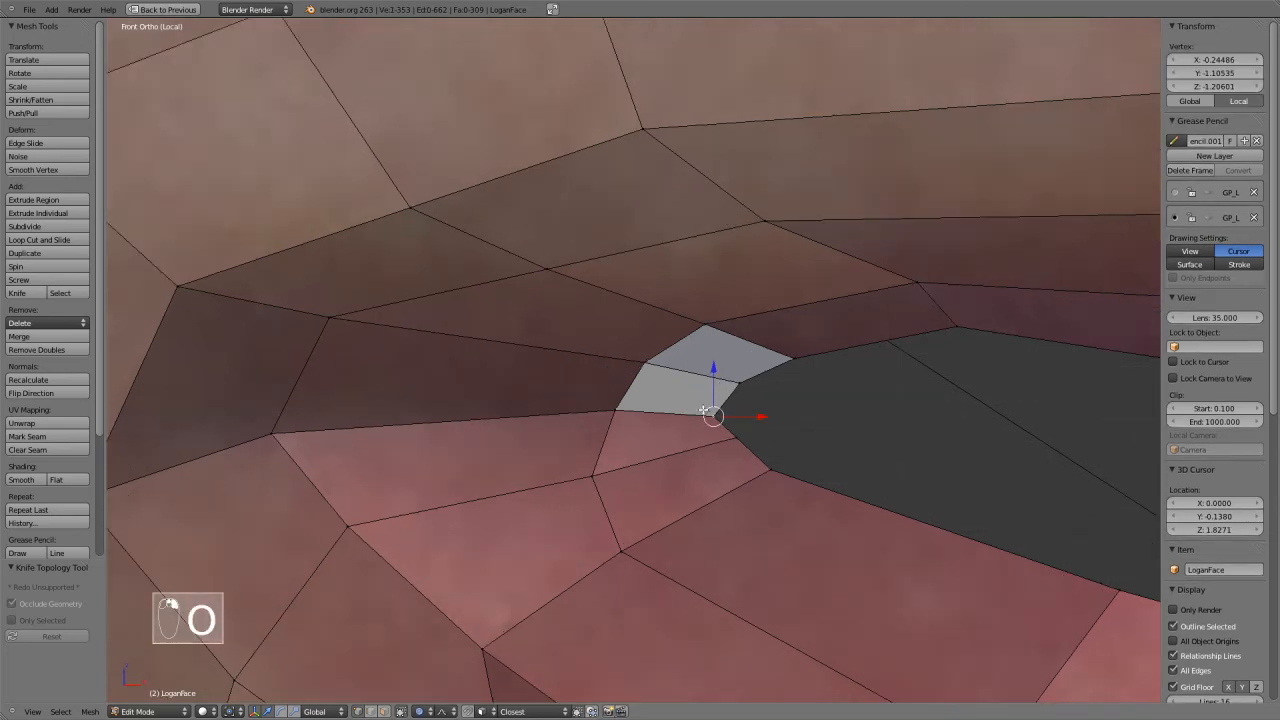
pyautogui.press('g')
pyautogui.scroll(20, 630, 411)
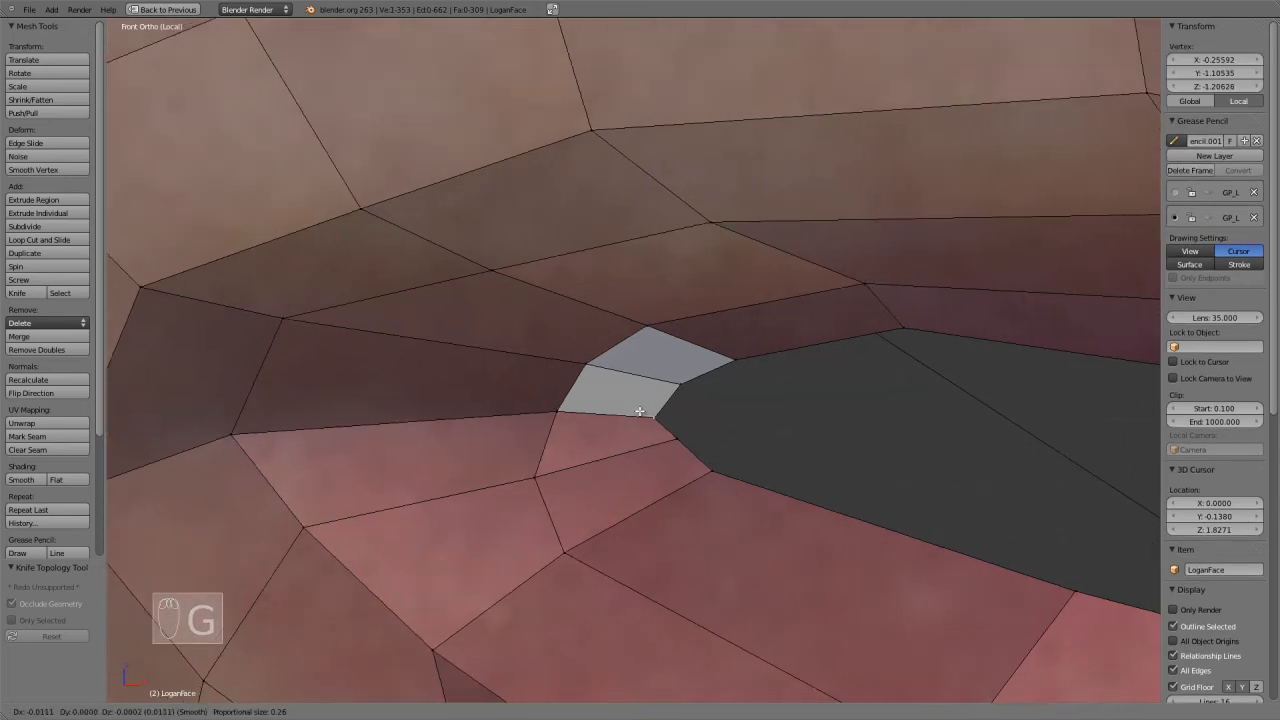
pyautogui.scroll(-8, 605, 408)
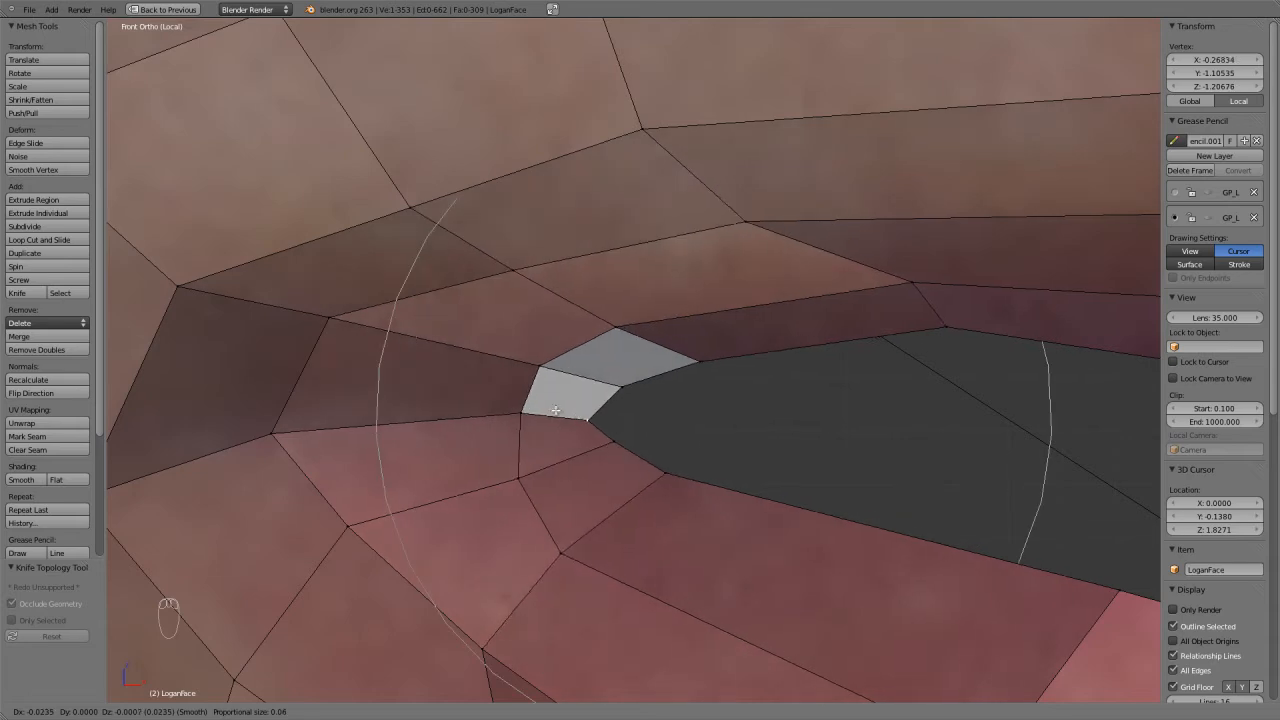
pyautogui.click(583, 400)
# Push the mouth-corner vertex back into the face about 0.038 along Y with proportional editing.
pyautogui.moveTo(583, 401); pyautogui.dragTo(584, 306, button='middle')
pyautogui.press('KP_Decimal')
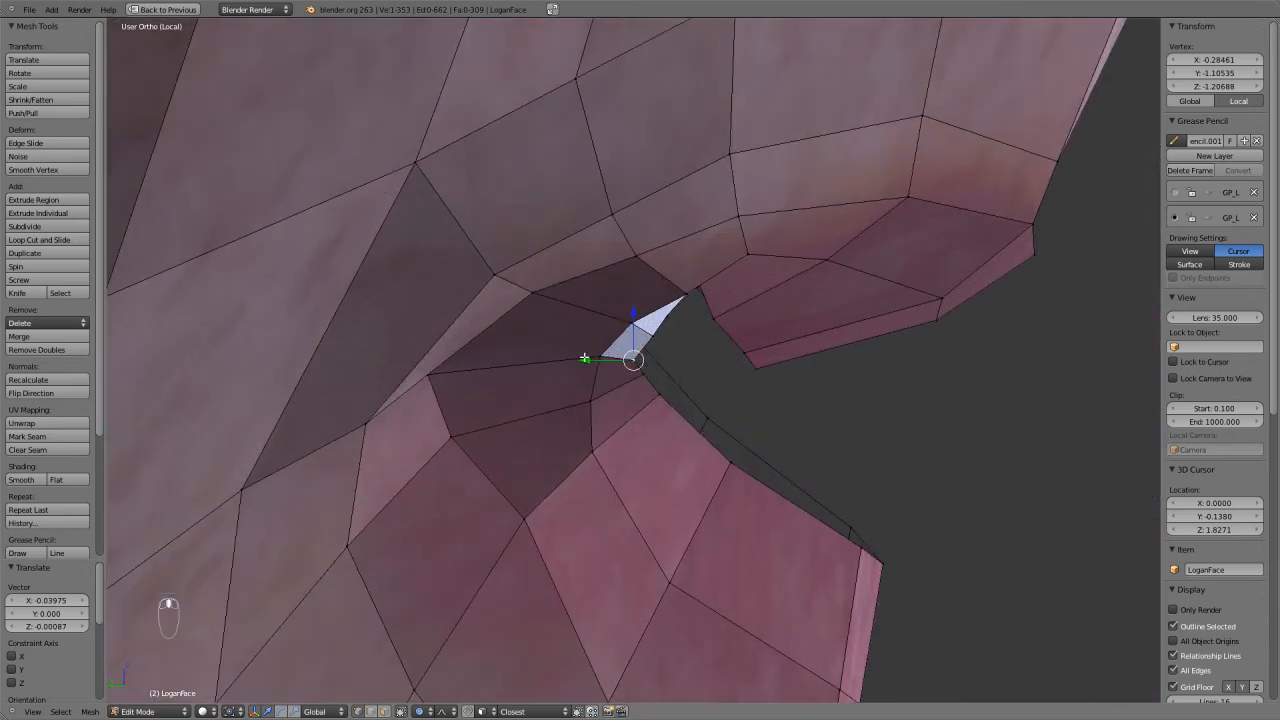
pyautogui.press('g')
pyautogui.press('y')
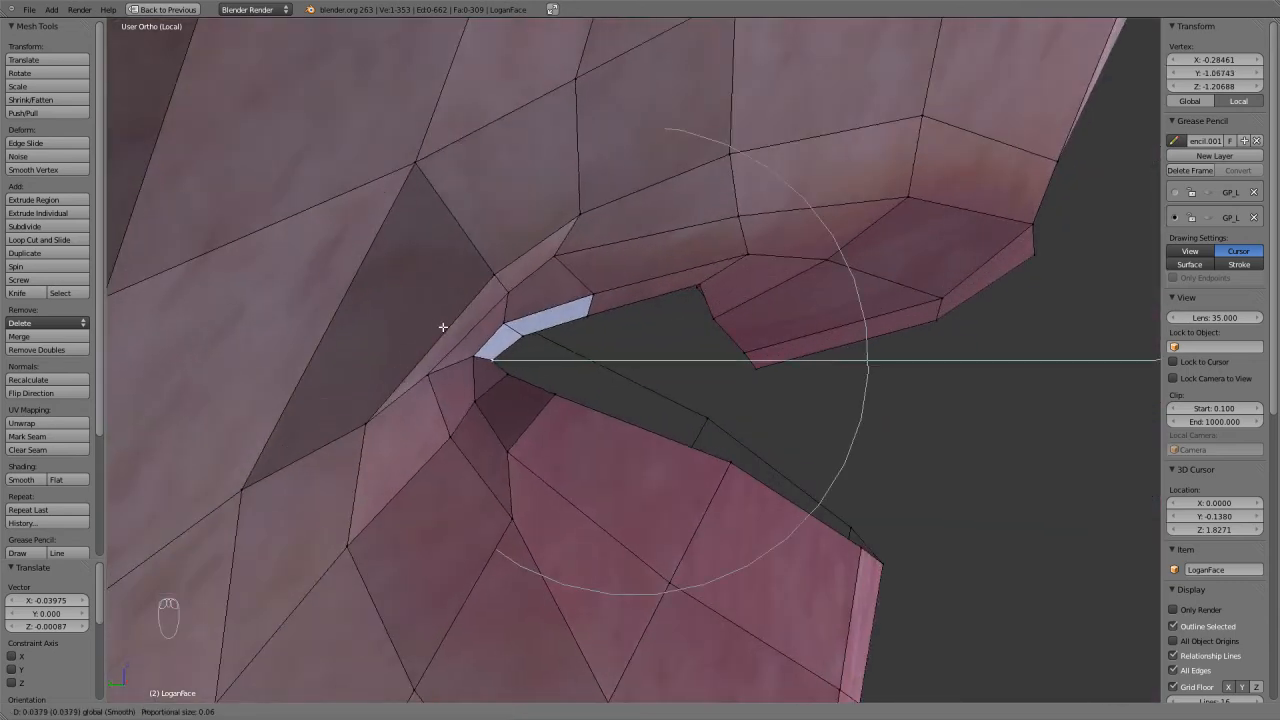
pyautogui.click(443, 329)
pyautogui.scroll(-4, 576, 358)
# Extrude the mouth opening's boundary loop in place and scale the new loop inward with proportional editing off.
pyautogui.press('KP_1')
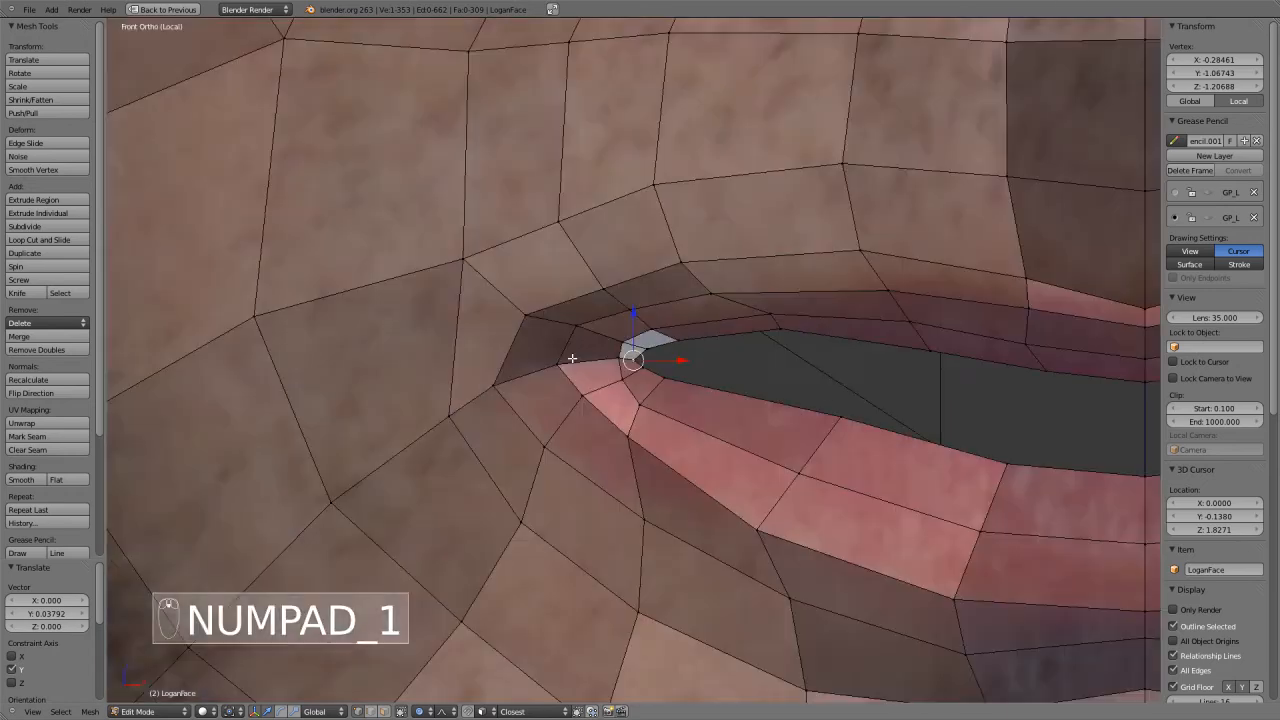
pyautogui.keyDown('alt'); pyautogui.rightClick(884, 415); pyautogui.keyUp('alt')
pyautogui.keyDown('shift'); pyautogui.moveTo(884, 414); pyautogui.dragTo(634, 424, button='middle'); pyautogui.keyUp('shift')
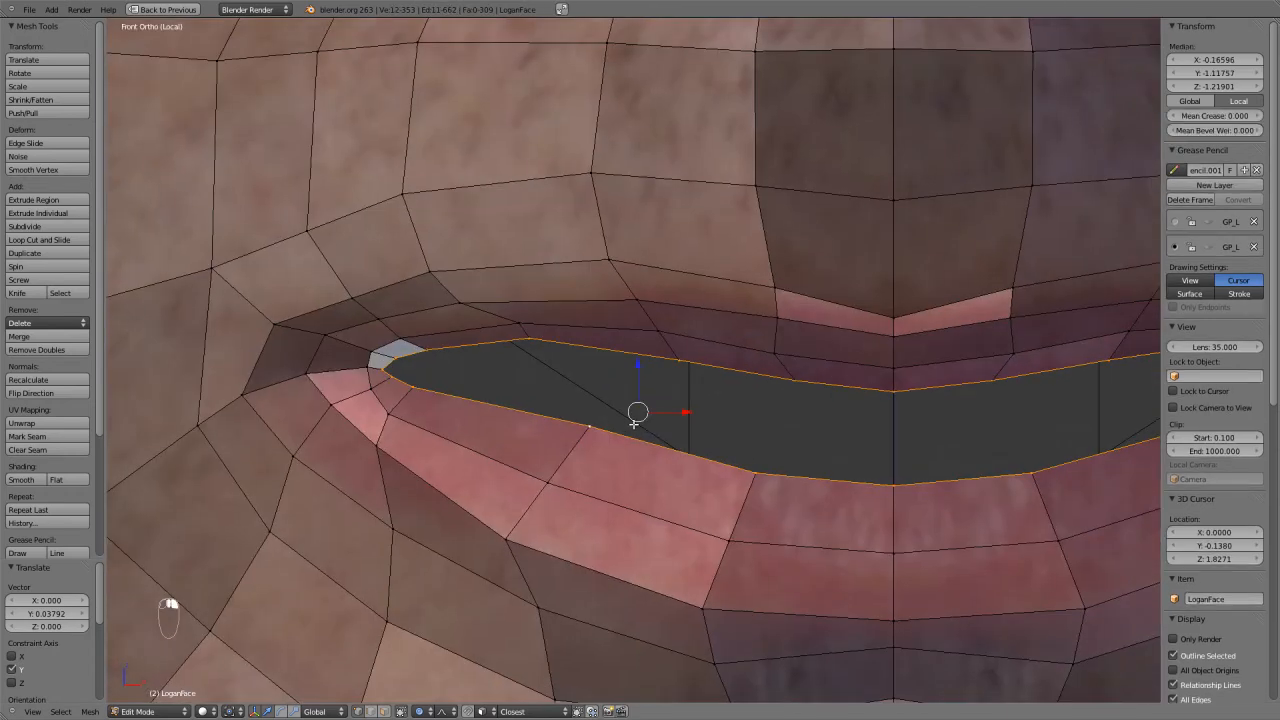
pyautogui.press('e')
pyautogui.rightClick(811, 517)
pyautogui.press('s')
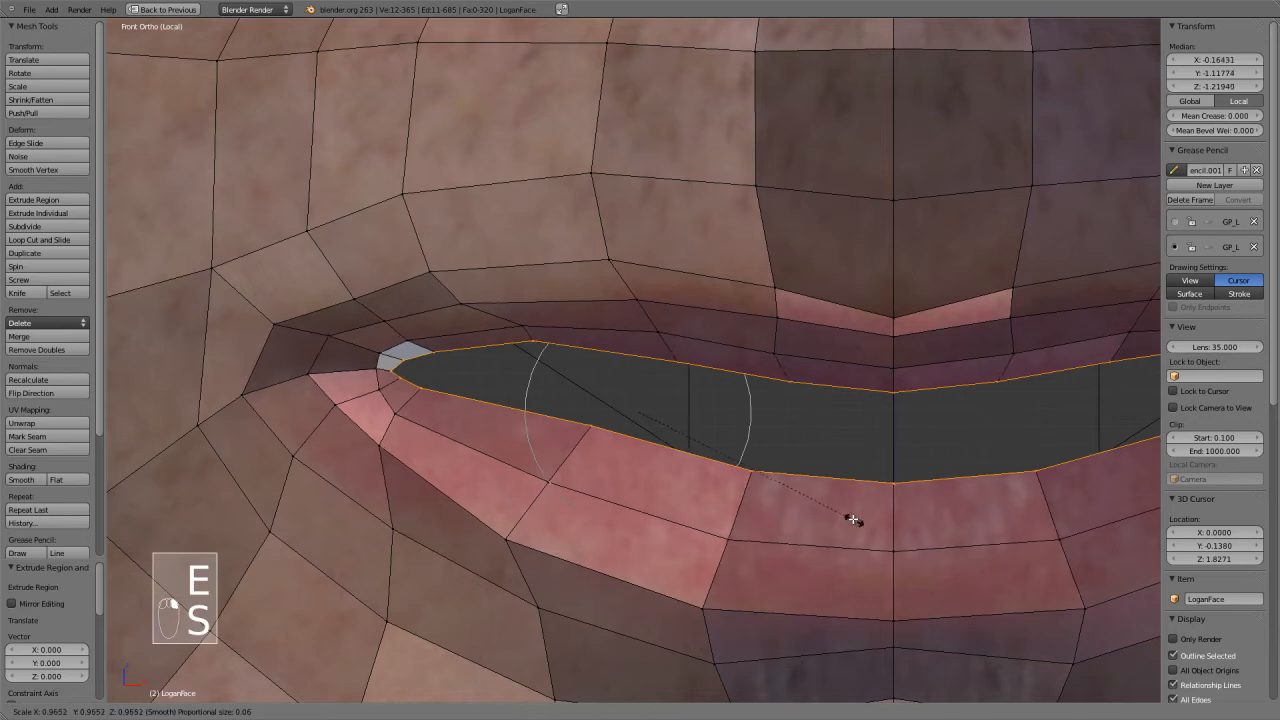
pyautogui.click(846, 512)
pyautogui.press('o')
pyautogui.press('s')
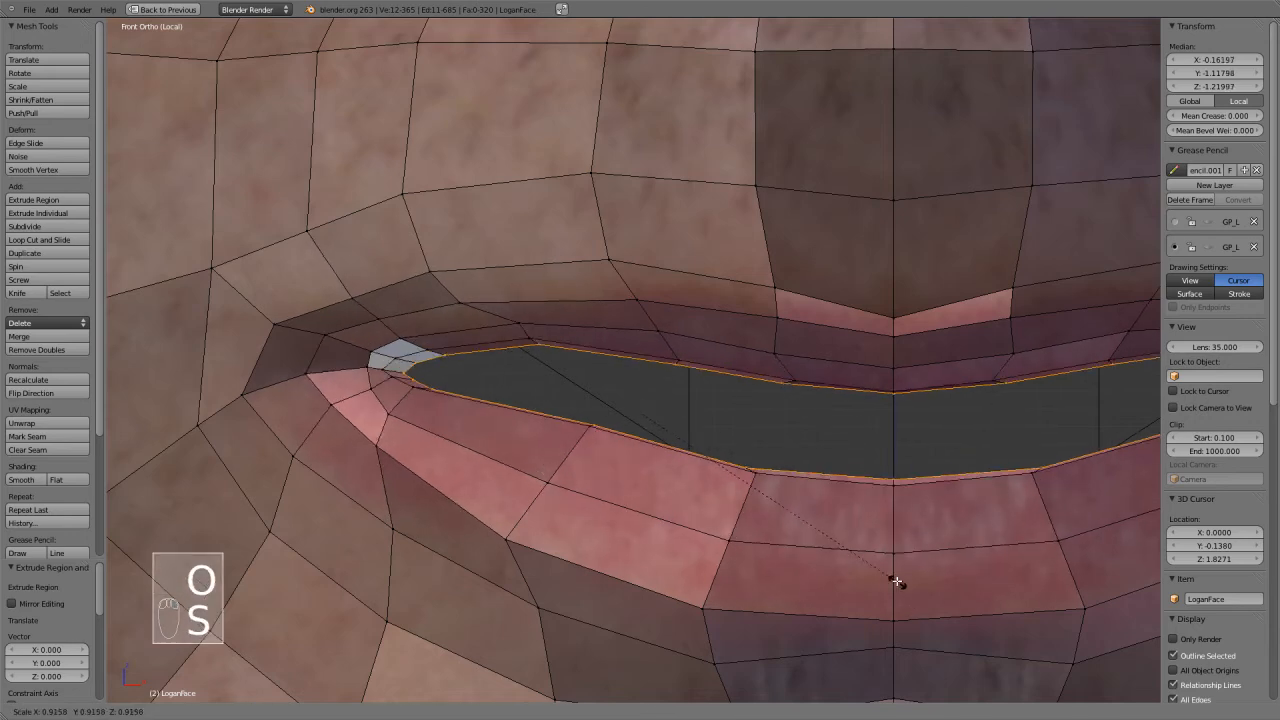
pyautogui.click(891, 569)
# Shrink the extruded mouth loop further, to 0.829 along Z and 0.852 uniformly.
pyautogui.press('s')
pyautogui.click(860, 510)
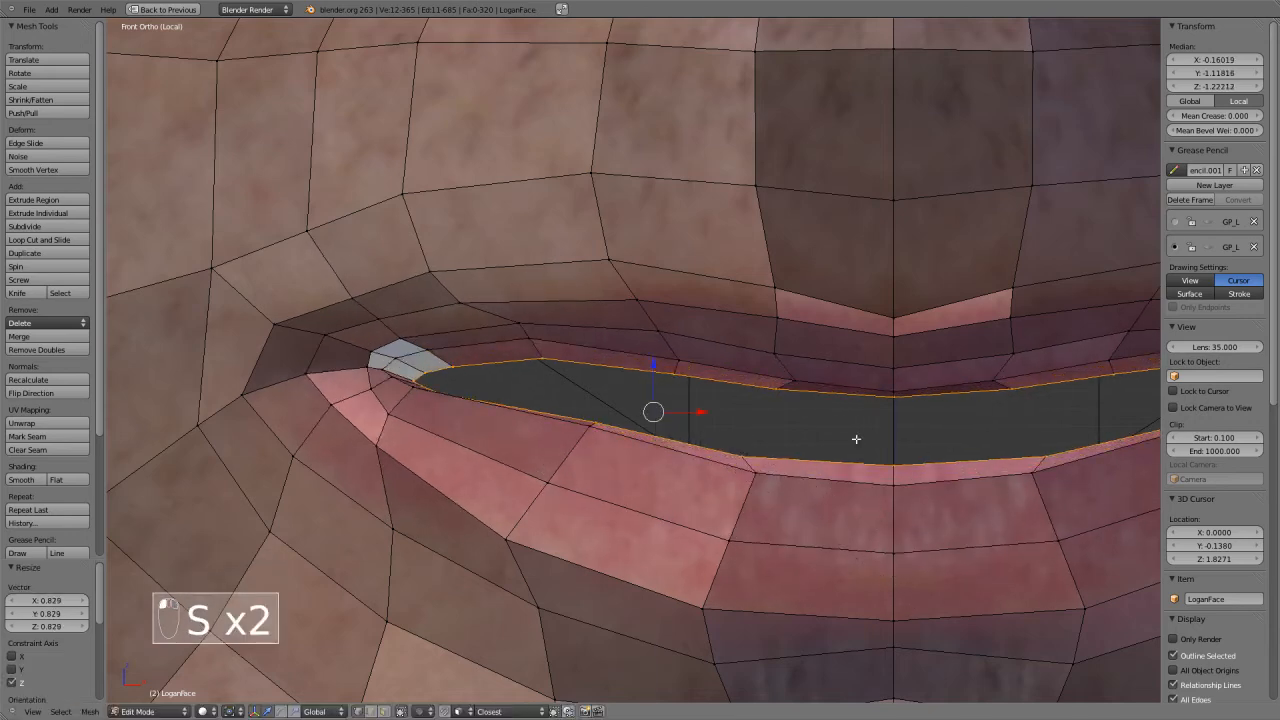
pyautogui.press('s')
pyautogui.click(762, 424)
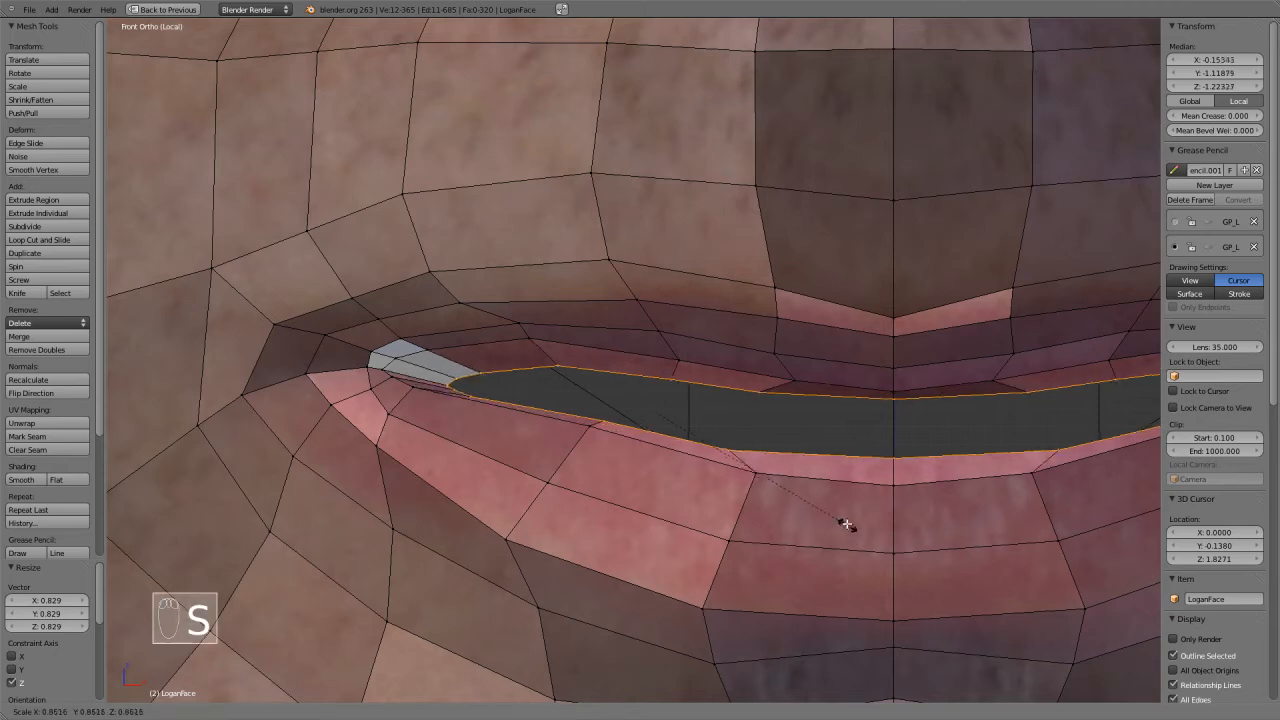
# Raise the inner mouth loop about 0.0037 along Z and push it about 0.019 deeper along Y.
pyautogui.press('g')
pyautogui.press('z')
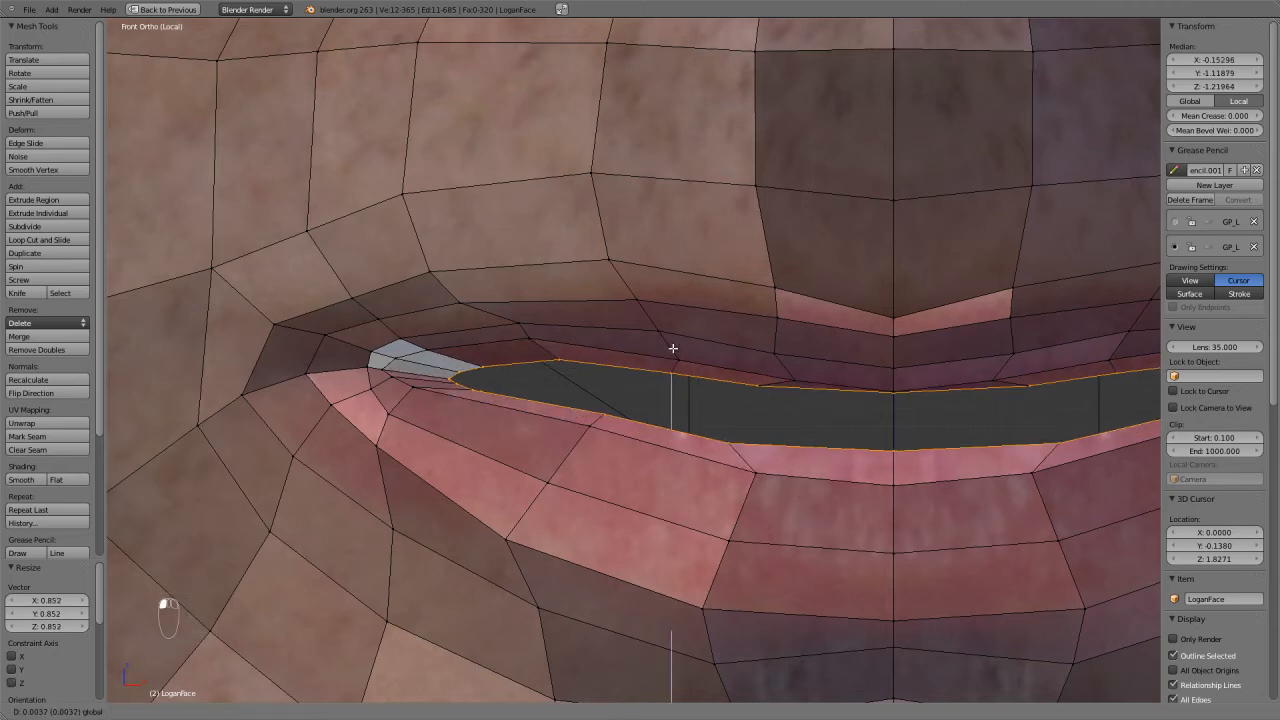
pyautogui.click(671, 351)
pyautogui.moveTo(671, 351); pyautogui.dragTo(685, 387, button='middle')
pyautogui.moveTo(643, 401); pyautogui.dragTo(618, 398)
pyautogui.press('s')
pyautogui.press('z')
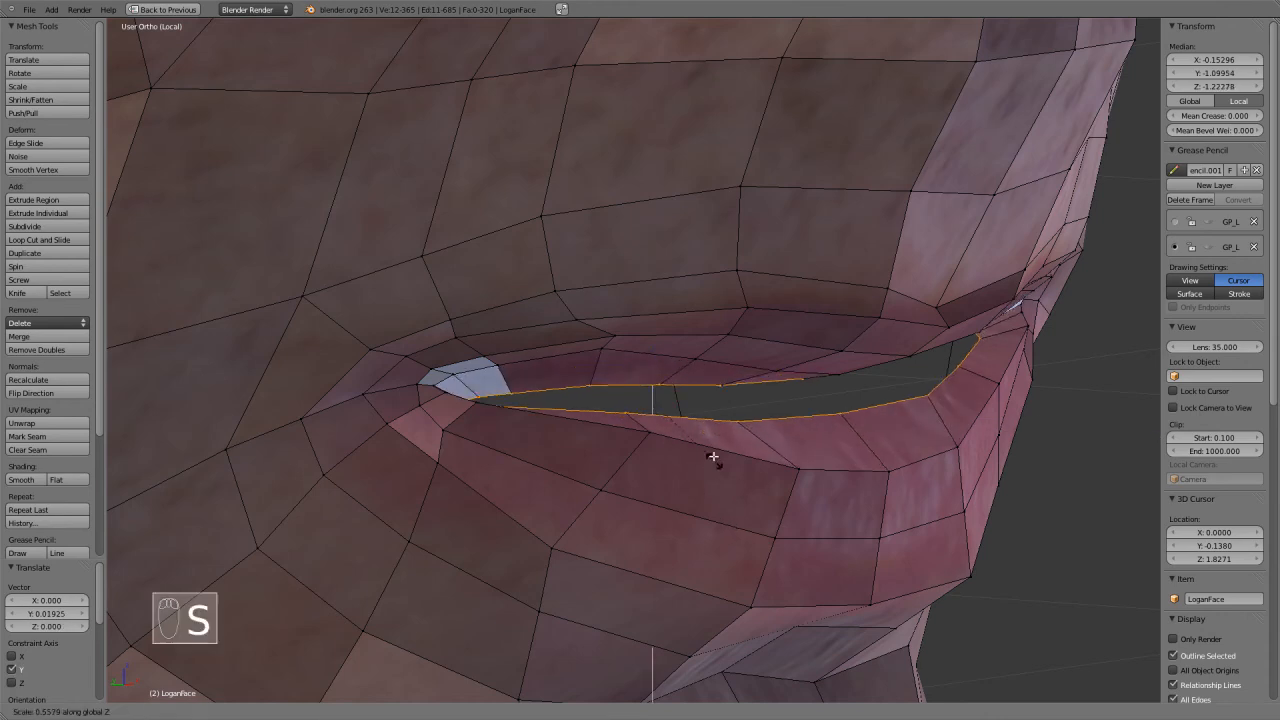
pyautogui.click(711, 463)
# Flatten the inner mouth loop vertically by scaling it to 0.843 along Z.
pyautogui.scroll(2, 793, 506)
pyautogui.press('KP_1')
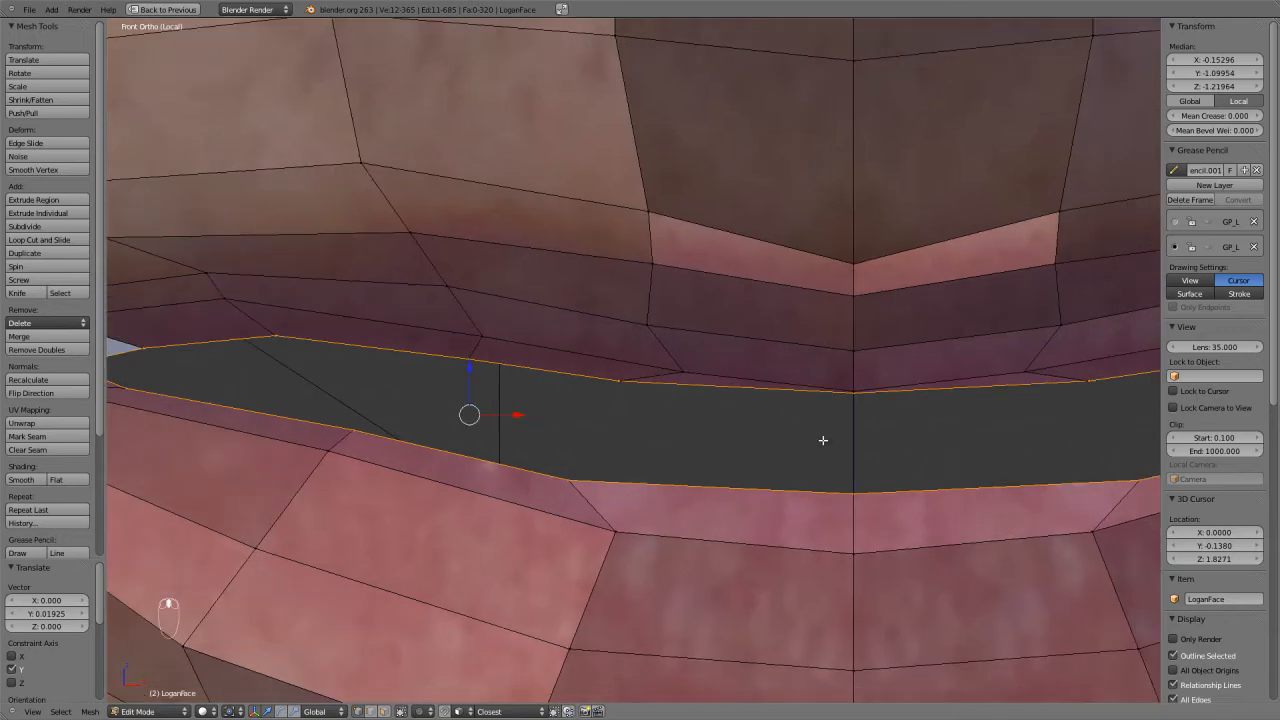
pyautogui.press('s')
pyautogui.press('z')
pyautogui.click(828, 517)
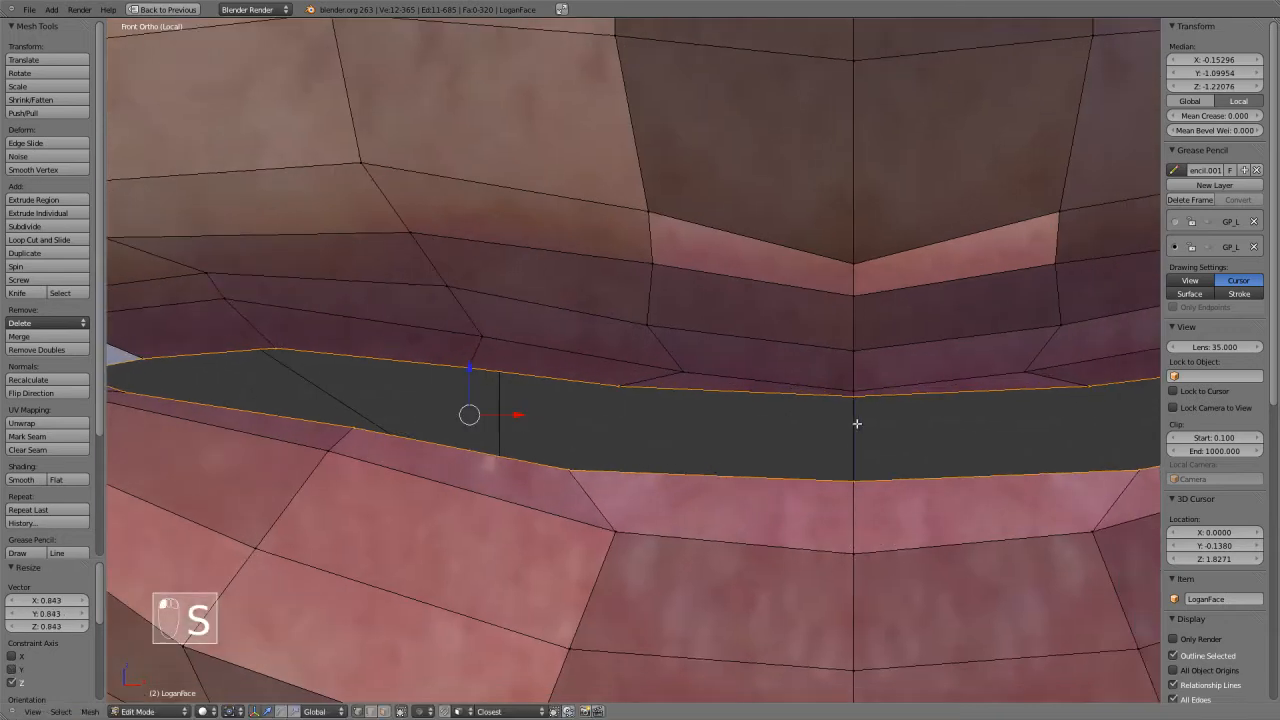
# Move the inner loop's centre vertices together, lowering the upper-lip one and raising the lower-lip one about 0.01 each.
pyautogui.rightClick(851, 394)
pyautogui.press('g')
pyautogui.click(848, 436)
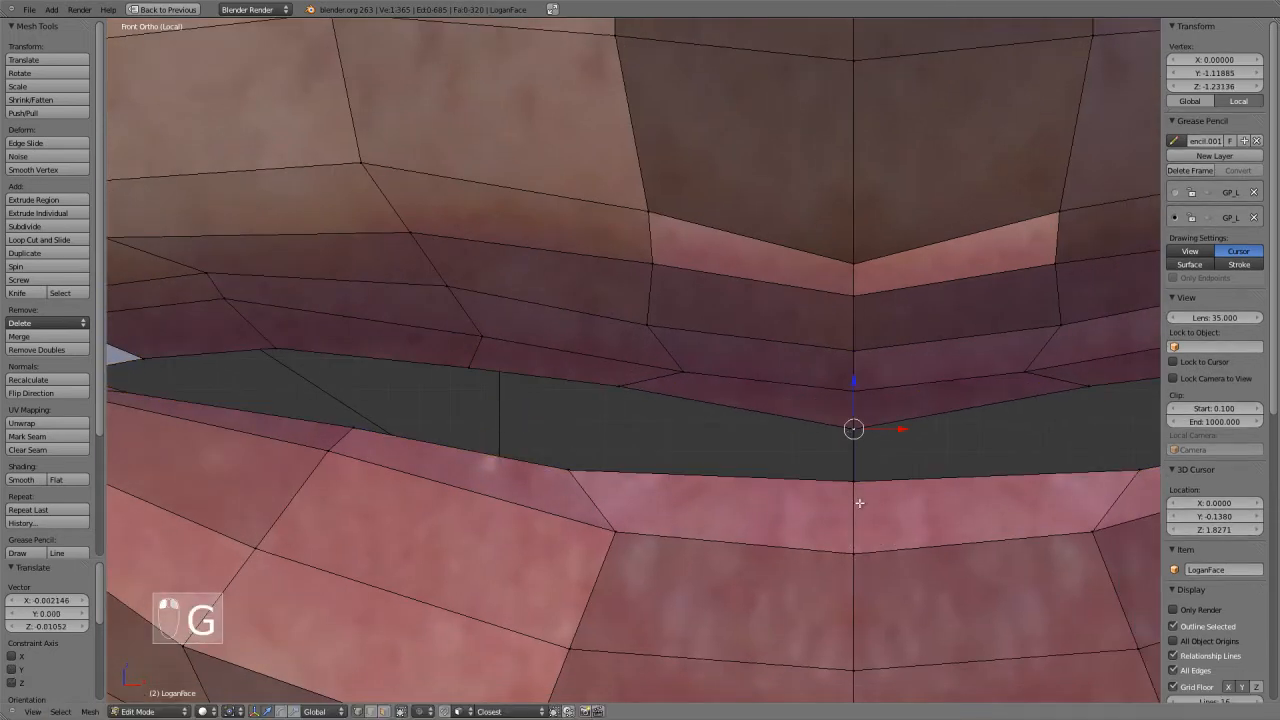
pyautogui.press('g')
pyautogui.click(720, 463)
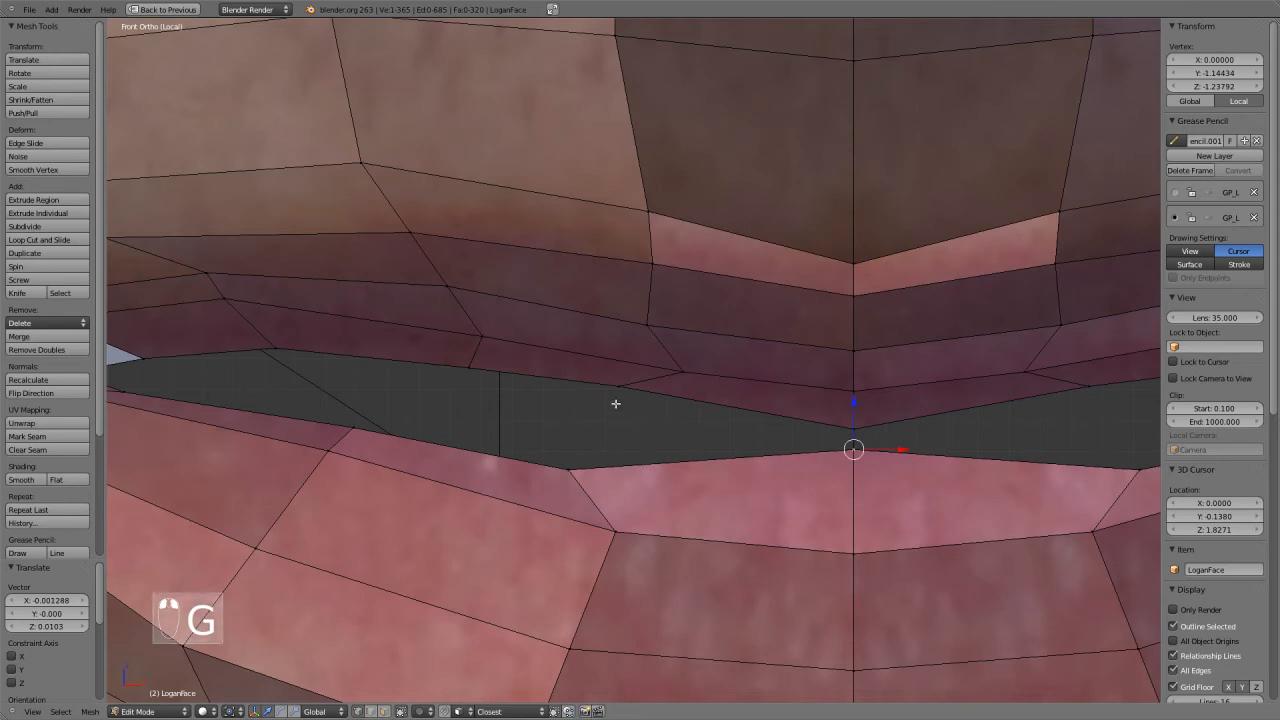
# Move the inner-loop vertices next to the centreline on both lips toward the centre, narrowing the gap between them.
pyautogui.press('g')
pyautogui.press('g')
pyautogui.rightClick(572, 471)
pyautogui.press('g')
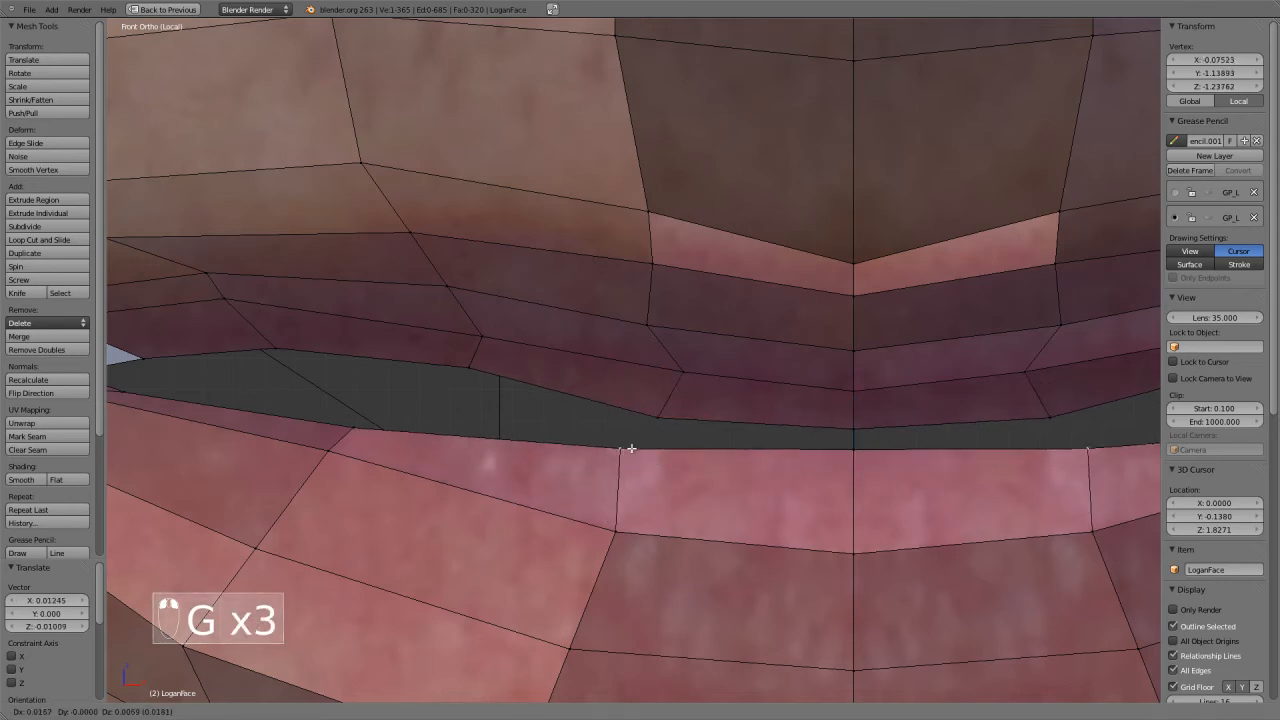
pyautogui.click(635, 444)
# Close the mouth gap at the next vertex pair by raising the lower-lip vertex and lowering the upper-lip one.
pyautogui.keyDown('shift'); pyautogui.moveTo(574, 465); pyautogui.dragTo(801, 474, button='middle'); pyautogui.keyUp('shift')
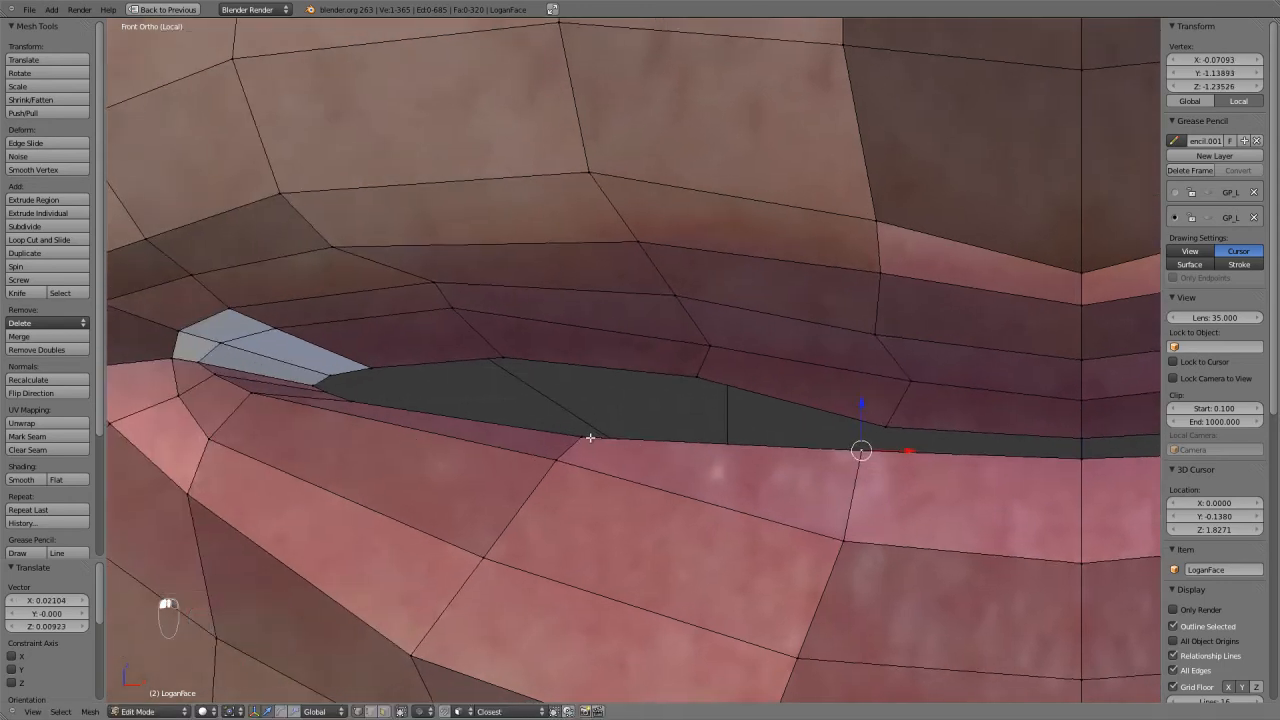
pyautogui.press('g')
pyautogui.press('g')
pyautogui.click(631, 408)
pyautogui.rightClick(702, 382)
pyautogui.press('g')
pyautogui.click(683, 405)
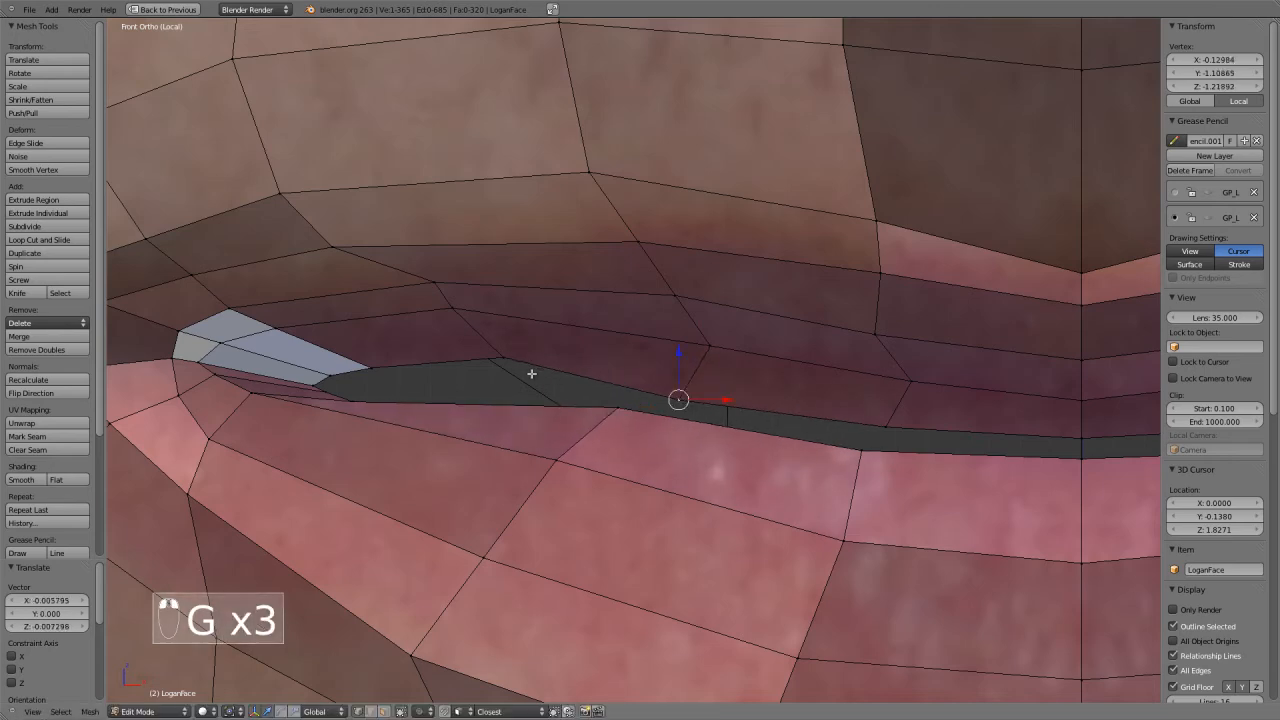
# Lower the next upper-lip rim vertex outward and raise the lower-lip rim vertex nearest the mouth corner.
pyautogui.click(479, 383)
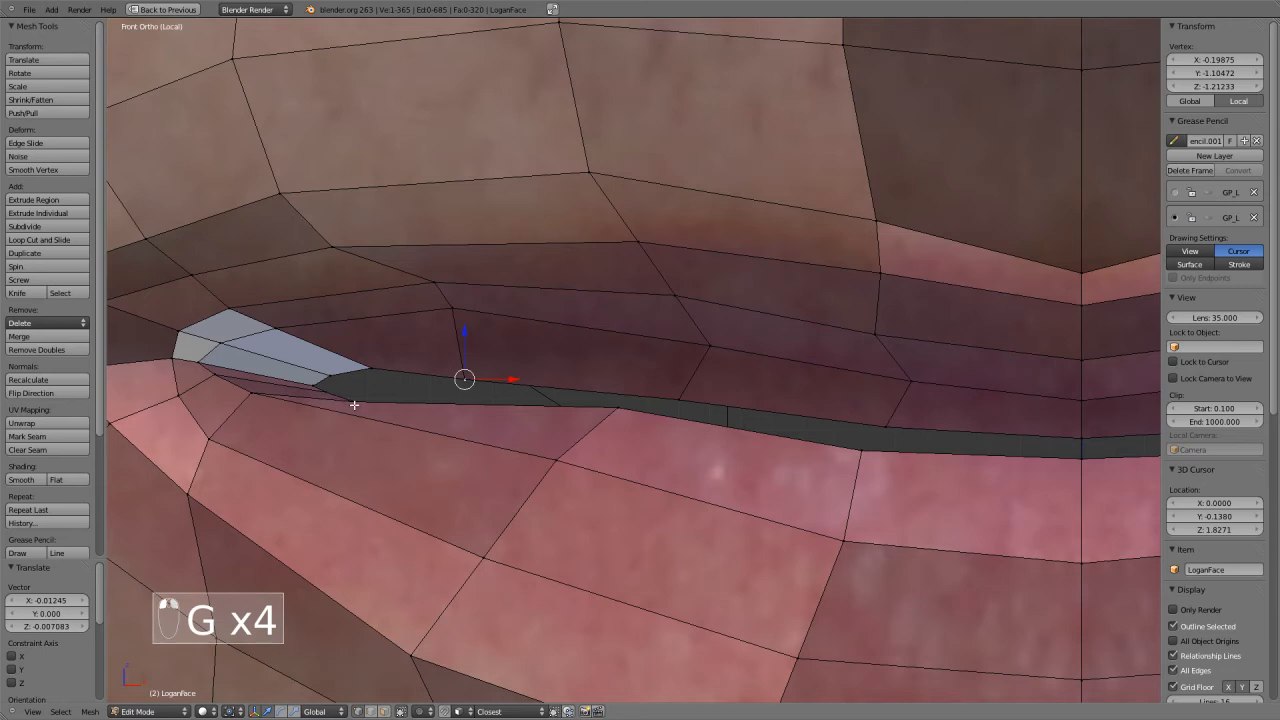
pyautogui.press('g')
pyautogui.click(374, 380)
# Using wireframe display, select the inner loop's two lower corner vertices and raise them about 0.004.
pyautogui.scroll(6, 540, 410)
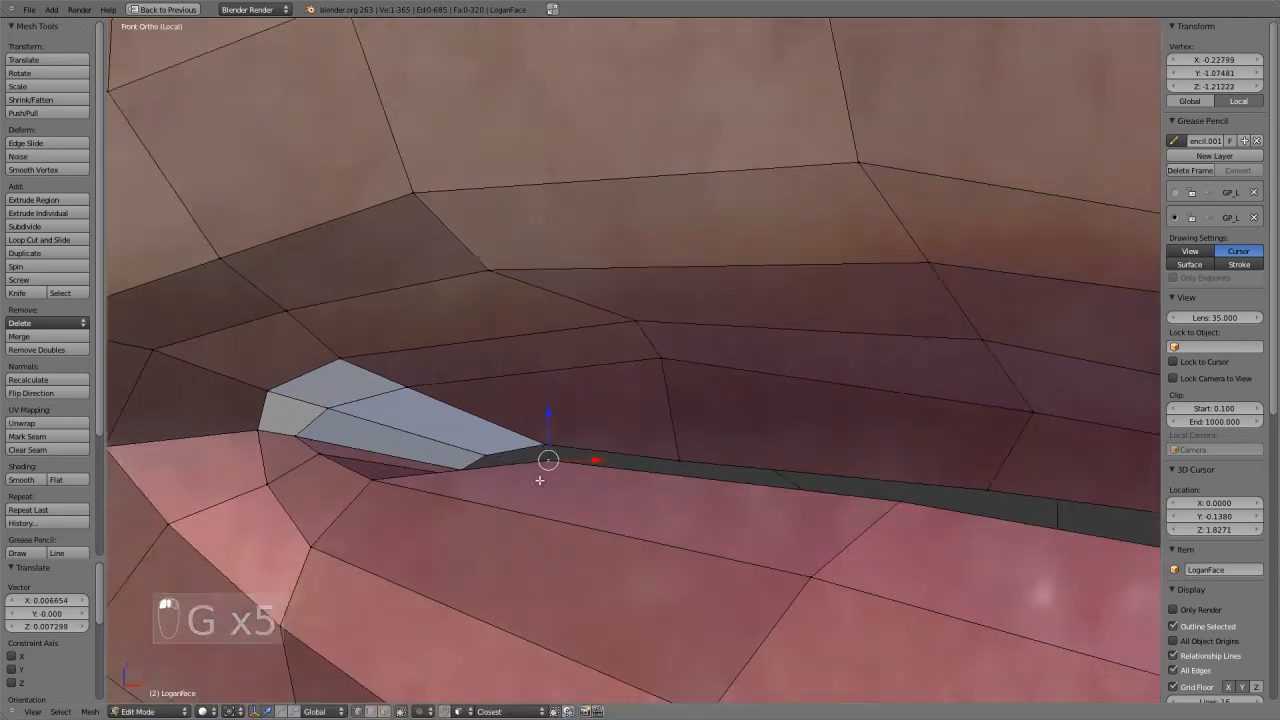
pyautogui.keyDown('shift'); pyautogui.moveTo(523, 520); pyautogui.dragTo(780, 436, button='middle'); pyautogui.keyUp('shift')
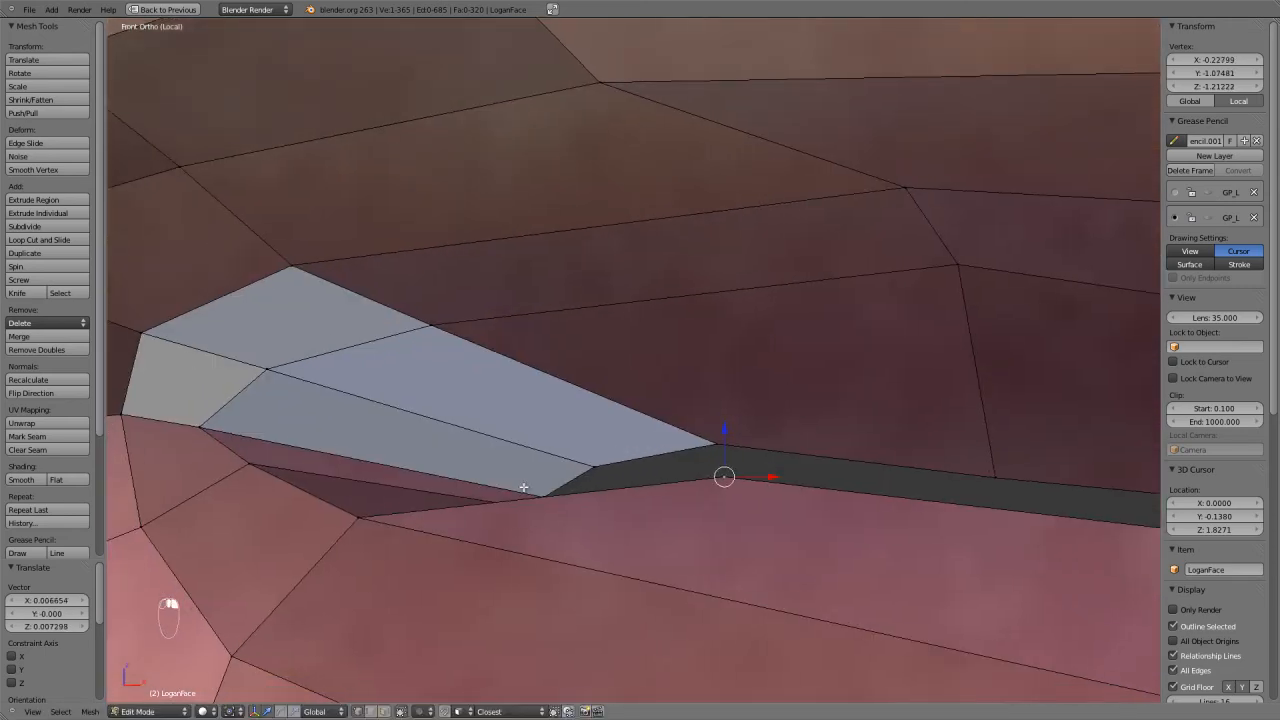
pyautogui.press('z')
pyautogui.press('z')
pyautogui.press('z')
pyautogui.press('z')
pyautogui.press('z')
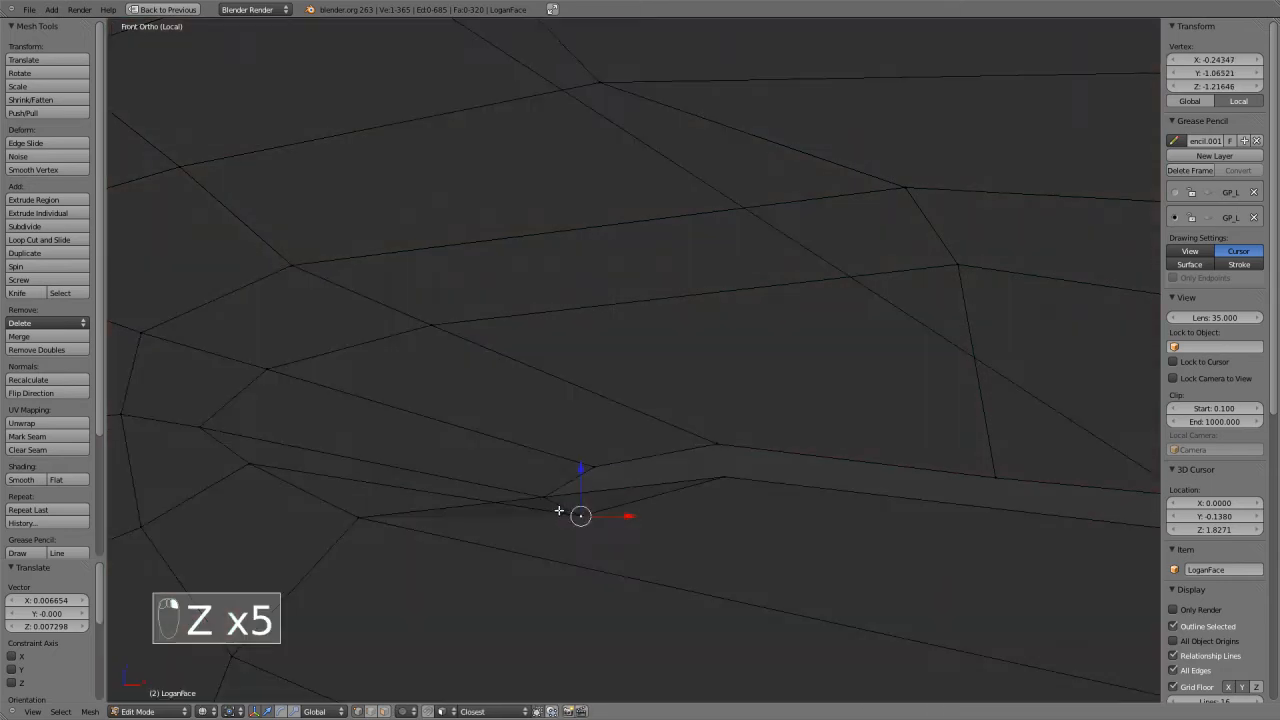
pyautogui.rightClick(546, 494)
pyautogui.press('z')
pyautogui.press('g')
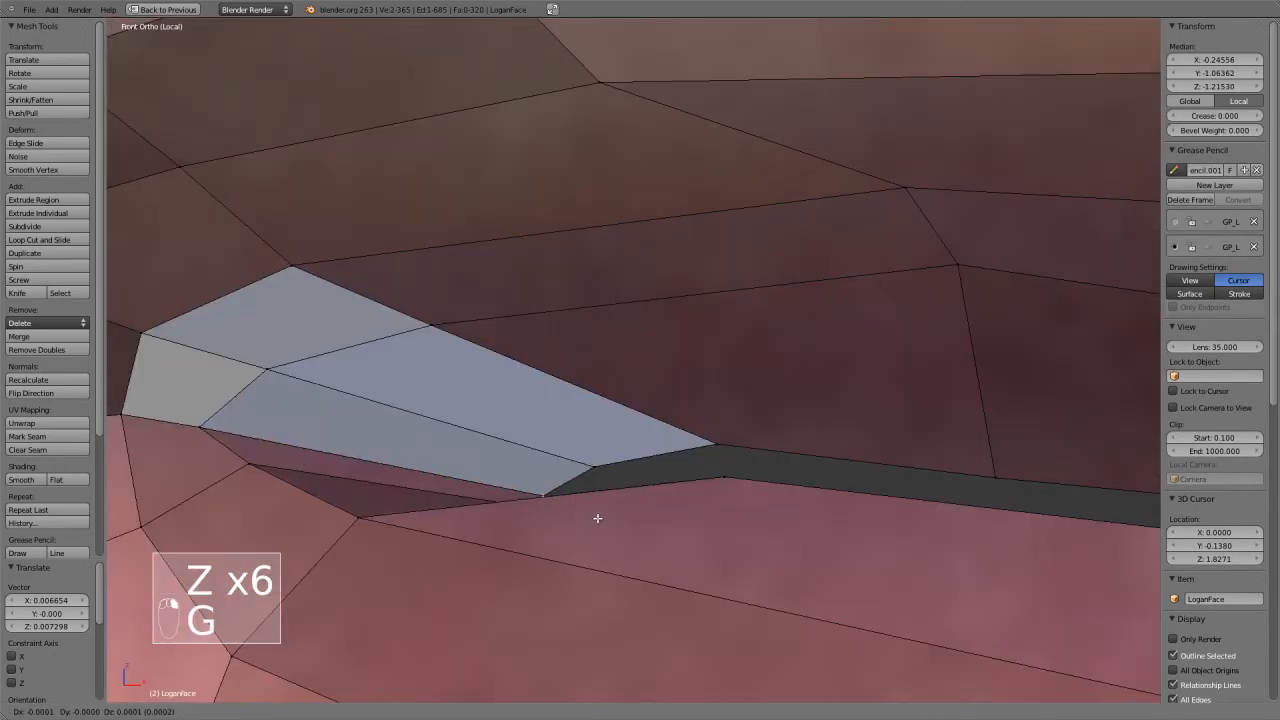
pyautogui.click(571, 473)
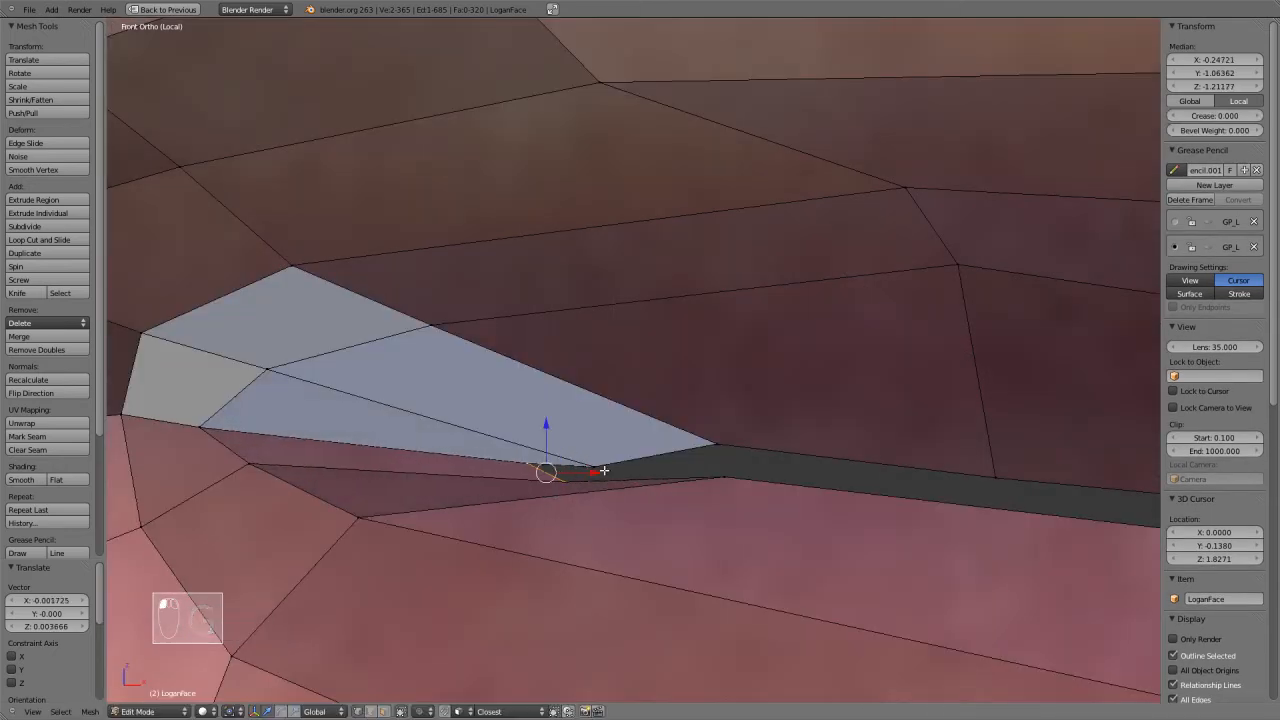
# Move the two upper vertices of the inner loop at the mouth corner up and outward to separate them.
pyautogui.rightClick(593, 468)
pyautogui.press('g')
pyautogui.click(578, 415)
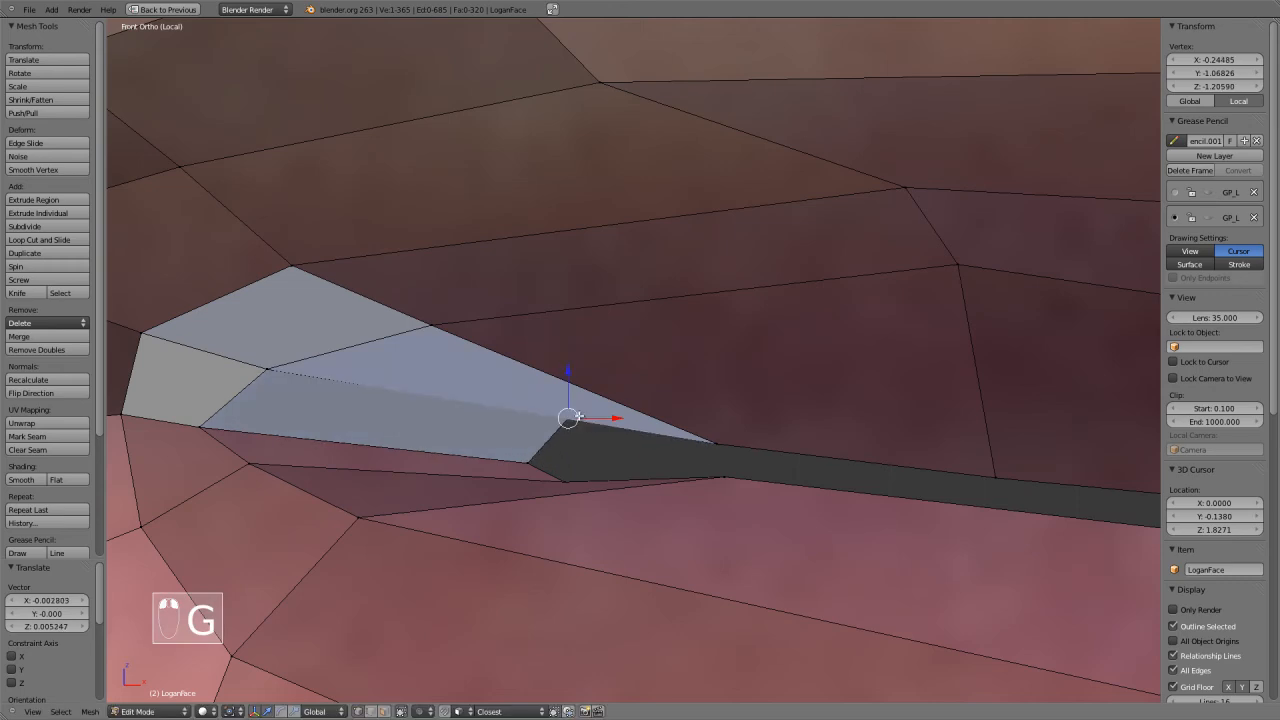
pyautogui.rightClick(714, 441)
pyautogui.press('g')
pyautogui.click(628, 408)
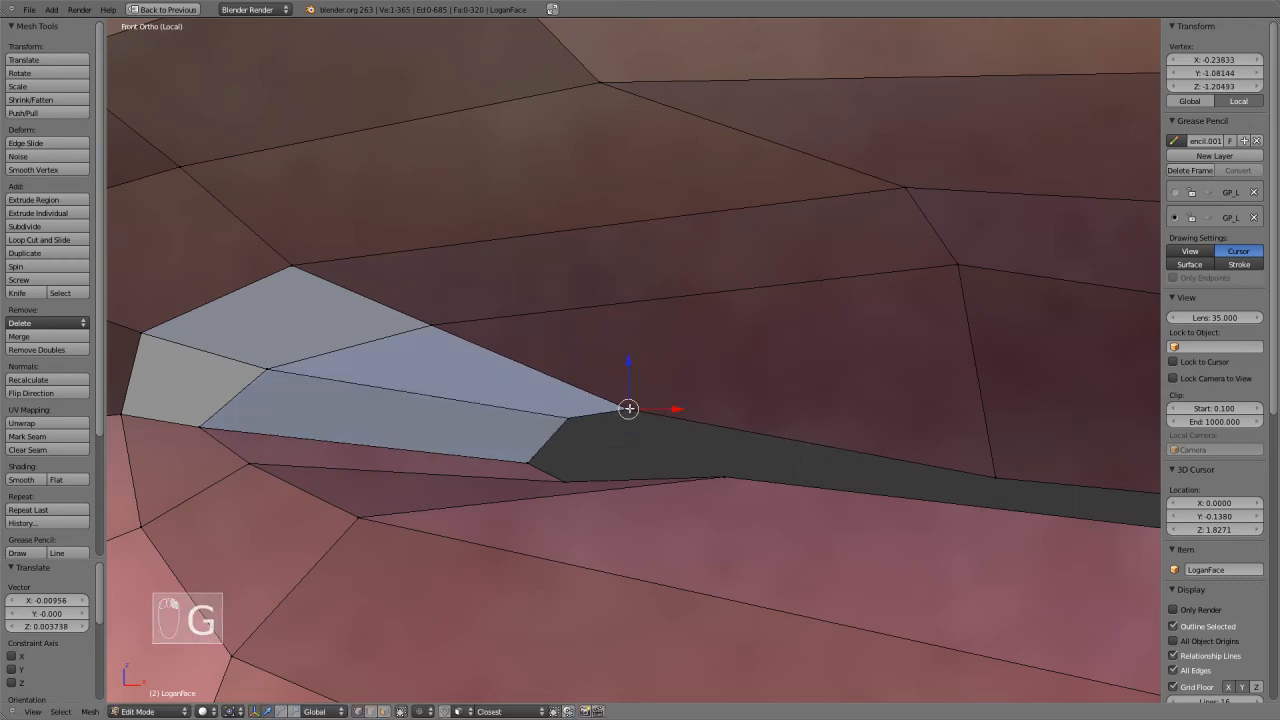
# Shift the inner loop's upper corner vertex slightly outward and pull the two lower corner vertices toward the mouth corner.
pyautogui.press('g')
pyautogui.click(543, 423)
pyautogui.rightClick(527, 463)
pyautogui.press('g')
pyautogui.click(484, 437)
pyautogui.press('g')
pyautogui.click(490, 450)
pyautogui.moveTo(486, 434); pyautogui.dragTo(413, 418, button='right')
pyautogui.click(413, 418)
pyautogui.rightClick(506, 463)
pyautogui.press('g')
pyautogui.click(447, 453)
# Pull the inner loop's two upper corner vertices outward about 0.01 and slightly up toward the mouth corner.
pyautogui.press('g')
pyautogui.rightClick(470, 402)
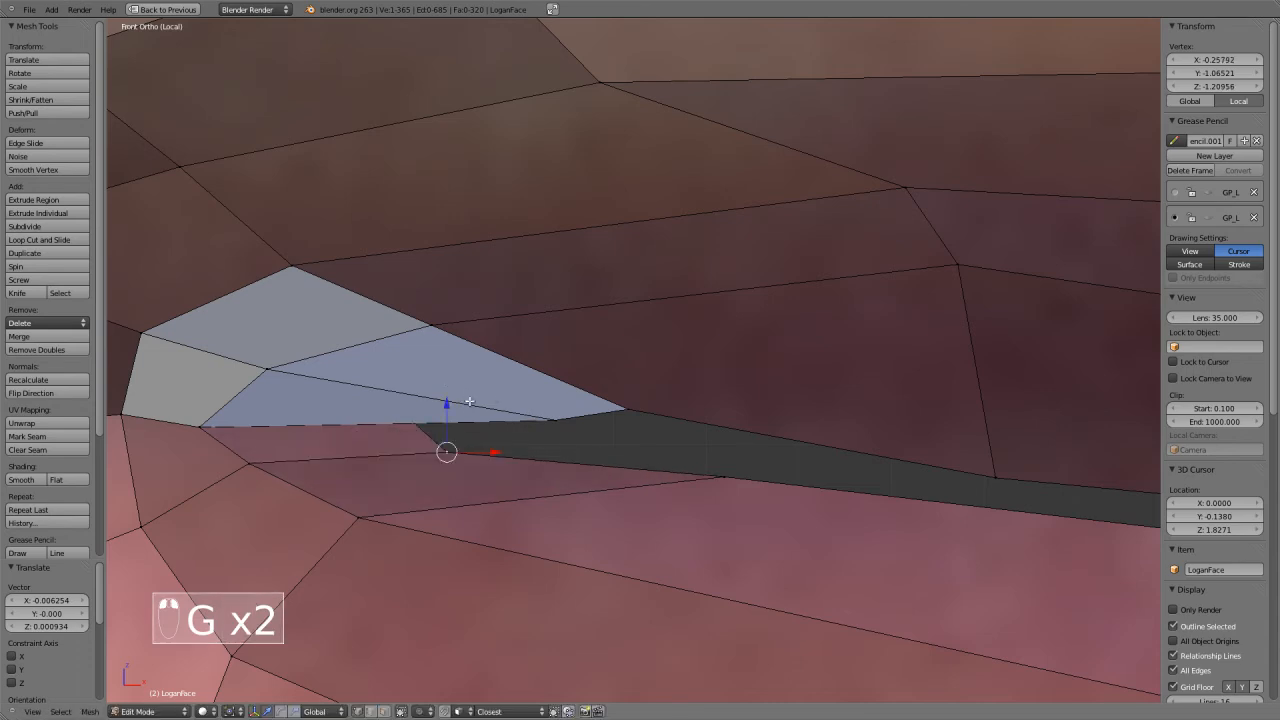
pyautogui.press('g')
pyautogui.rightClick(520, 411)
pyautogui.press('g')
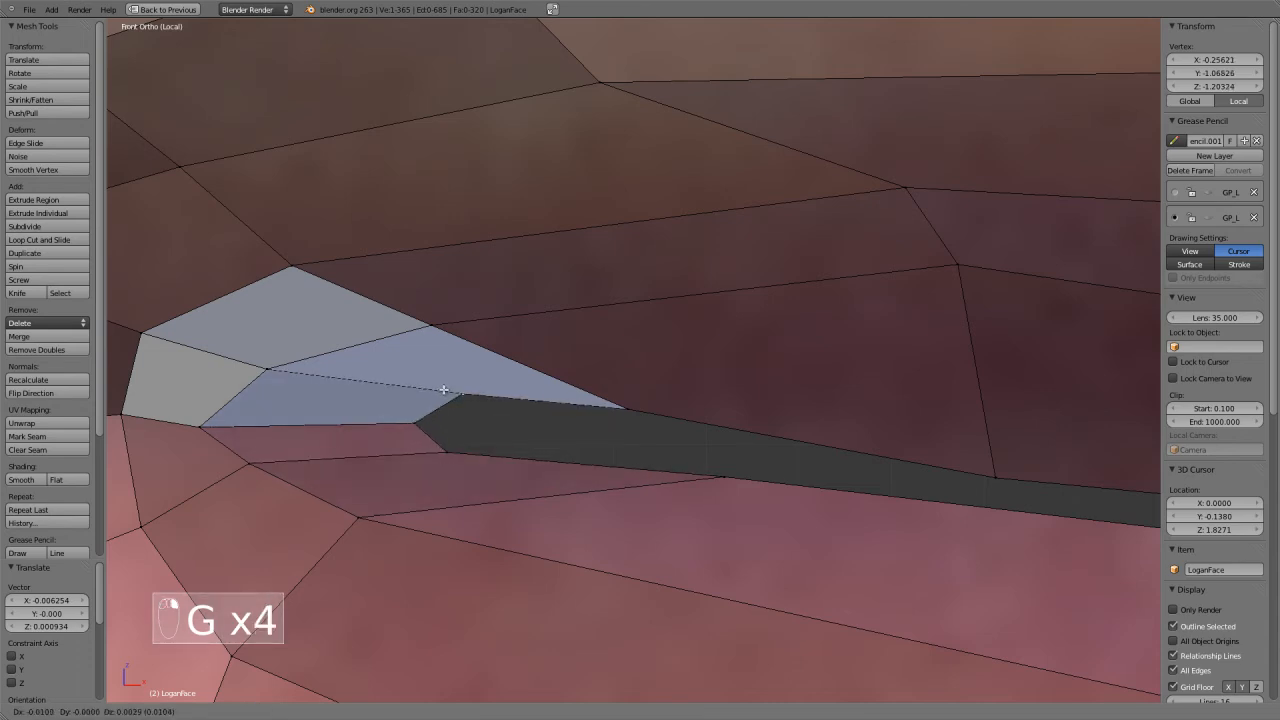
pyautogui.click(445, 395)
pyautogui.rightClick(624, 402)
pyautogui.press('g')
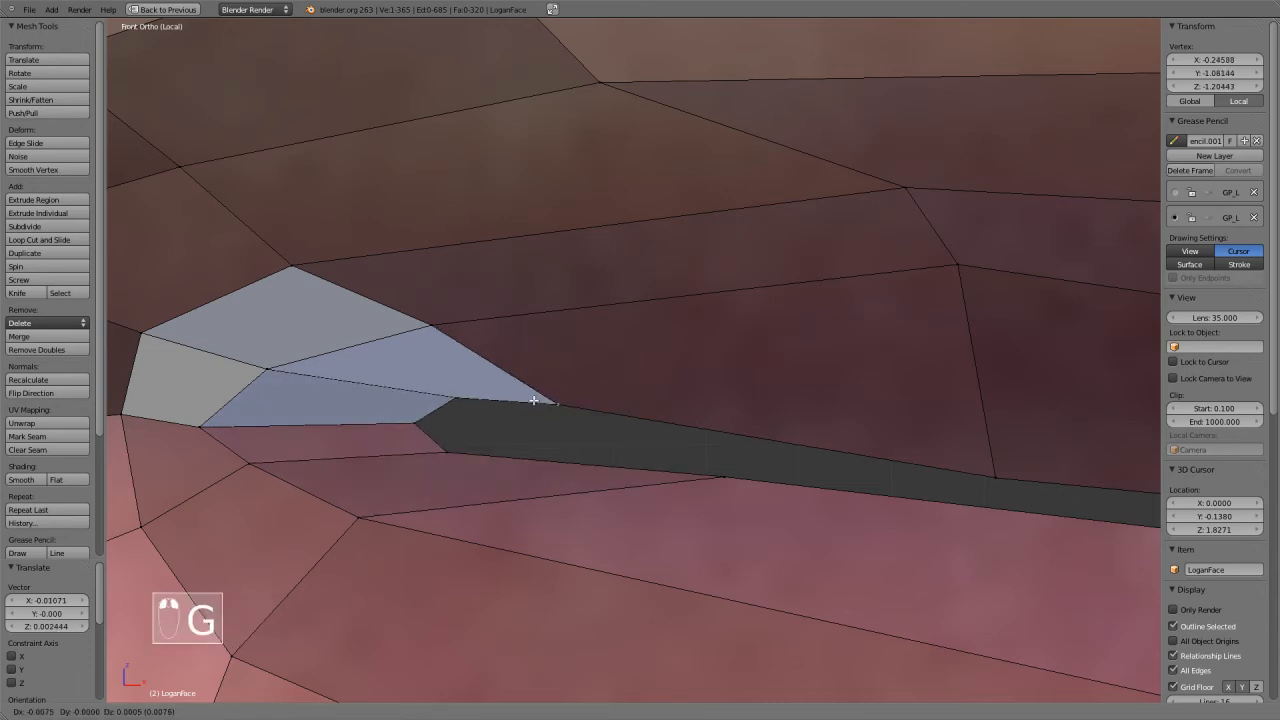
pyautogui.click(512, 382)
pyautogui.scroll(-3, 655, 375)
pyautogui.scroll(-5, 661, 374)
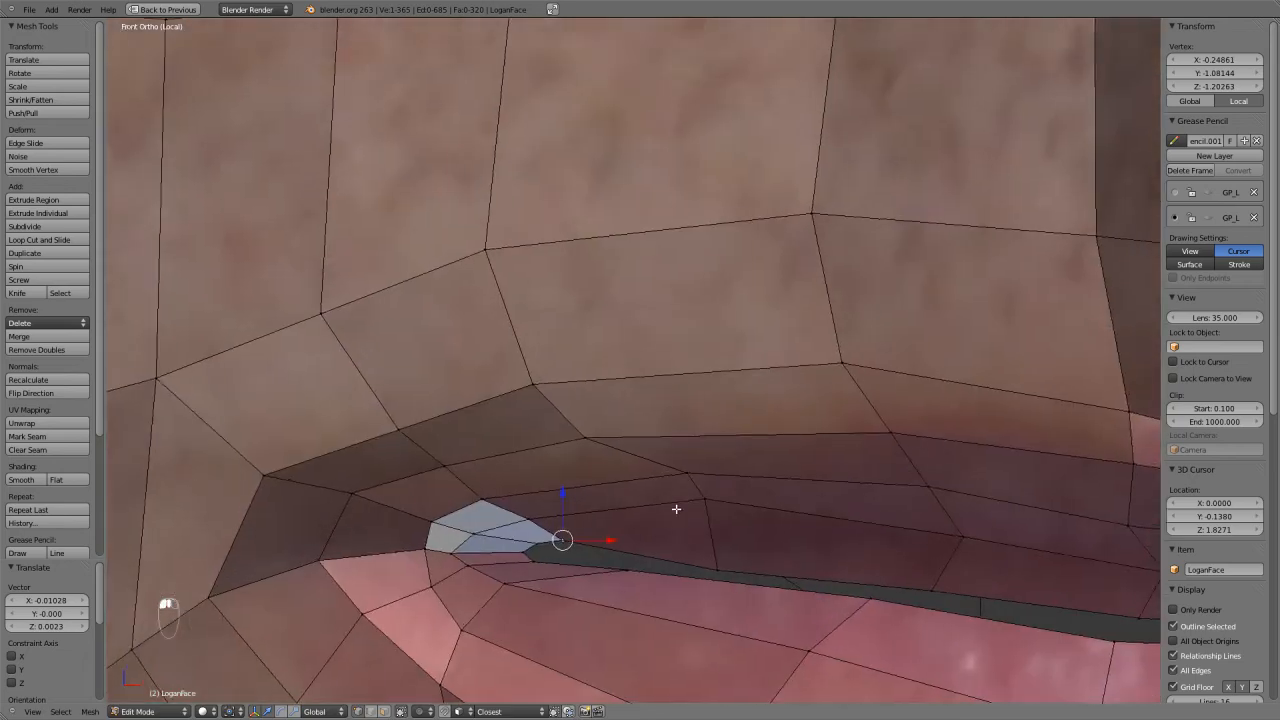
pyautogui.scroll(1, 664, 440)
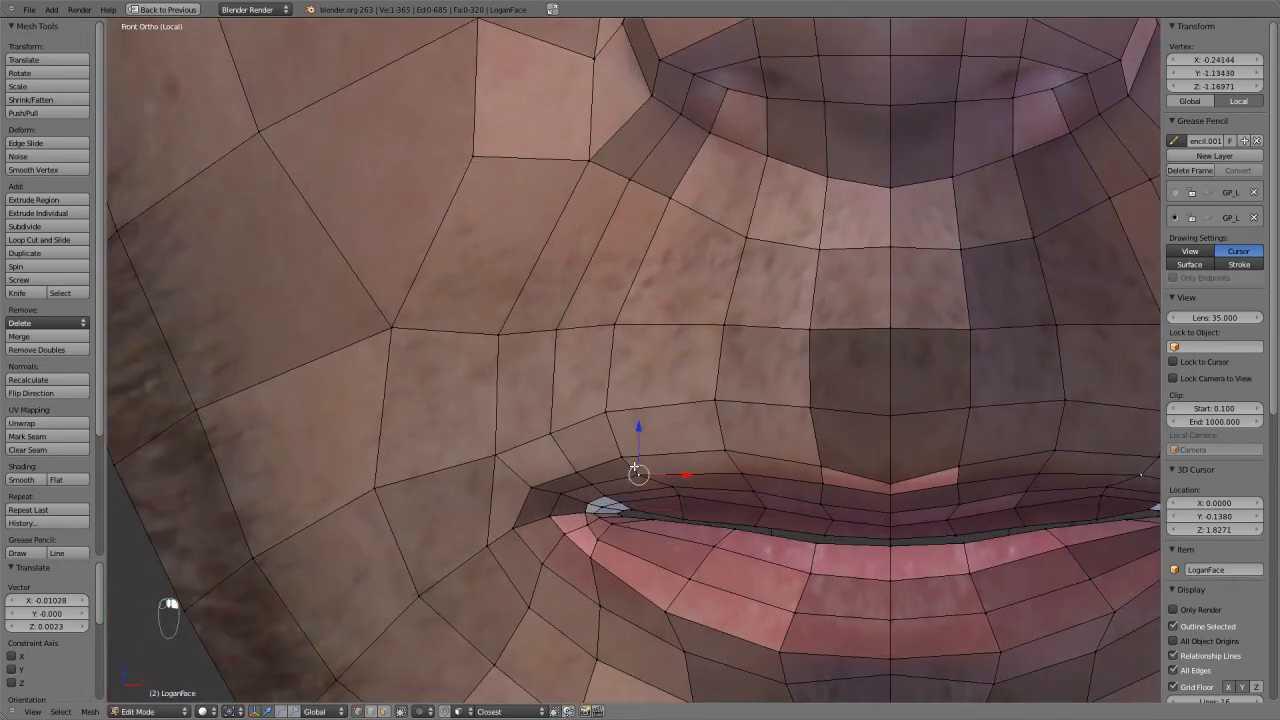
# Select the edge run from the inner upper lip up to the nostril and edge-slide it toward the nose by about 0.32.
pyautogui.keyDown('shift'); pyautogui.rightClick(673, 476); pyautogui.keyUp('shift')
pyautogui.keyDown('shift'); pyautogui.rightClick(676, 495); pyautogui.keyUp('shift')
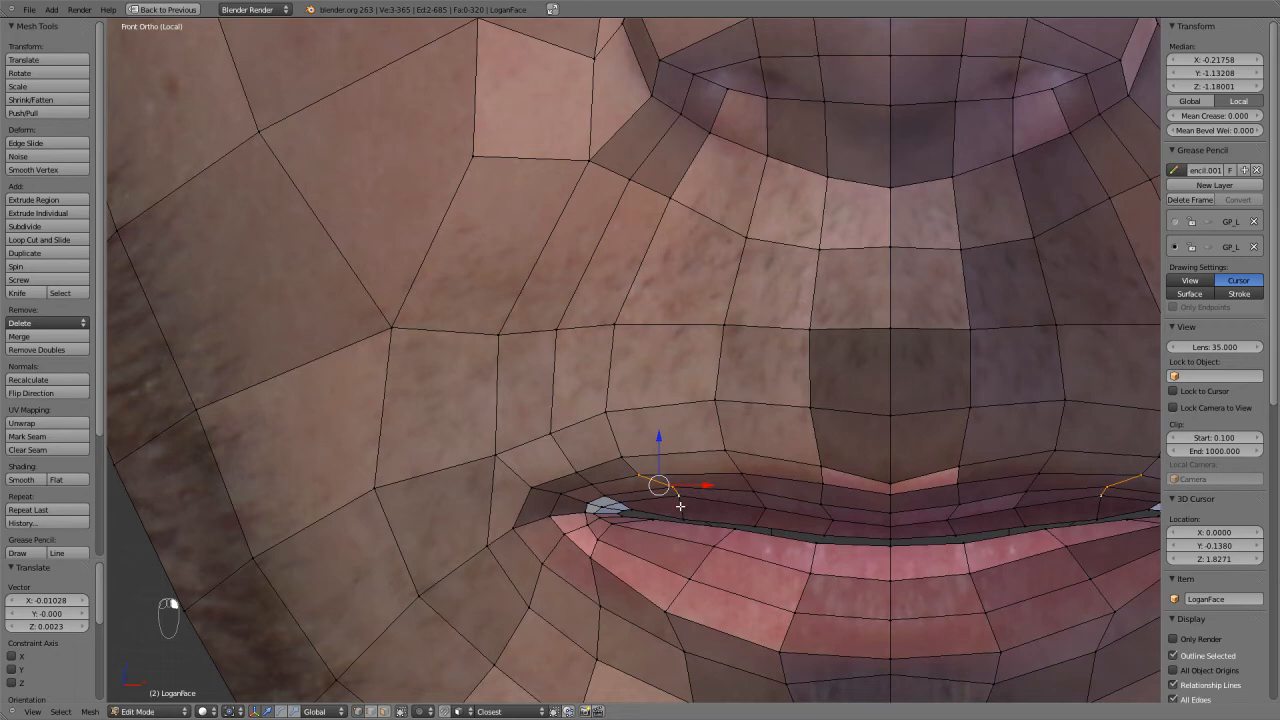
pyautogui.keyDown('shift'); pyautogui.rightClick(668, 203); pyautogui.keyUp('shift')
pyautogui.keyDown('shift'); pyautogui.rightClick(710, 126); pyautogui.keyUp('shift')
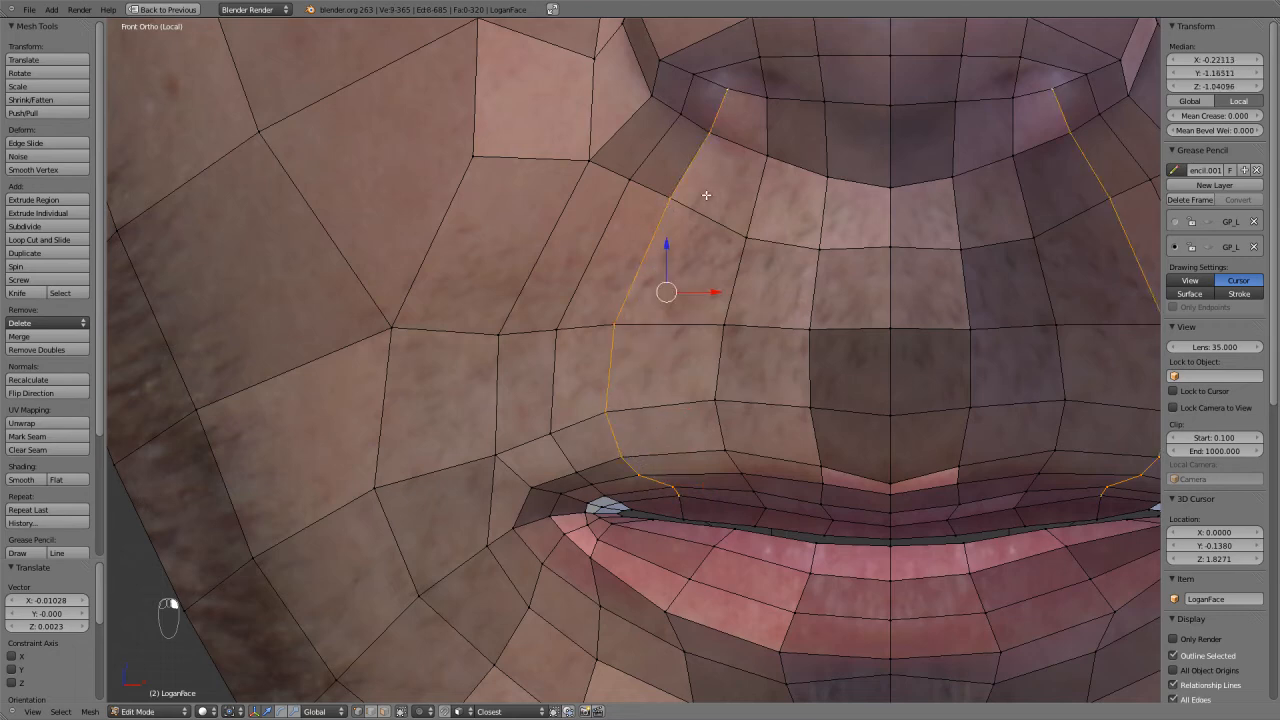
pyautogui.keyDown('shift'); pyautogui.rightClick(731, 97); pyautogui.keyUp('shift')
pyautogui.hotkey('ctrl', 'e')
pyautogui.click(722, 276)
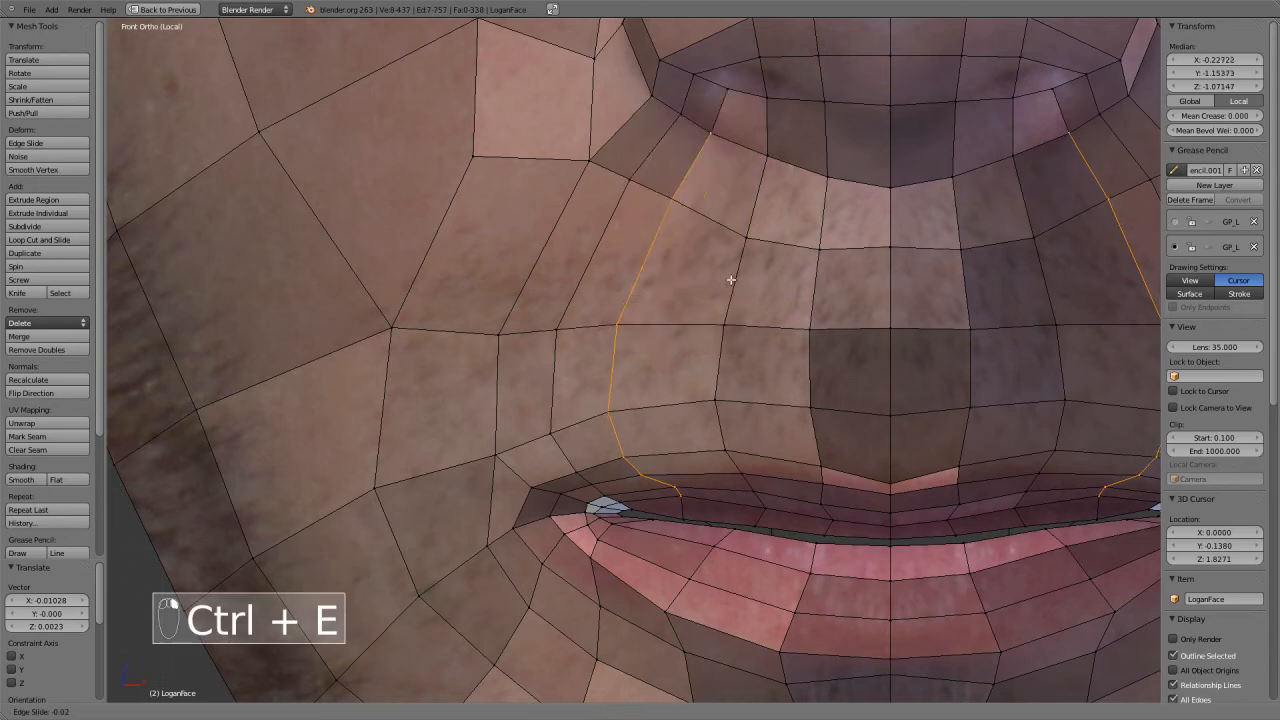
pyautogui.click(749, 286)
pyautogui.moveTo(599, 413)
pyautogui.mouseDown(button='middle')
pyautogui.moveTo(634, 403)
pyautogui.moveTo(597, 423)
pyautogui.mouseUp(button='middle')
# Select the edge run from the mouth corner up along the nose fold and edge-slide it by a factor of 0.299.
pyautogui.rightClick(576, 462)
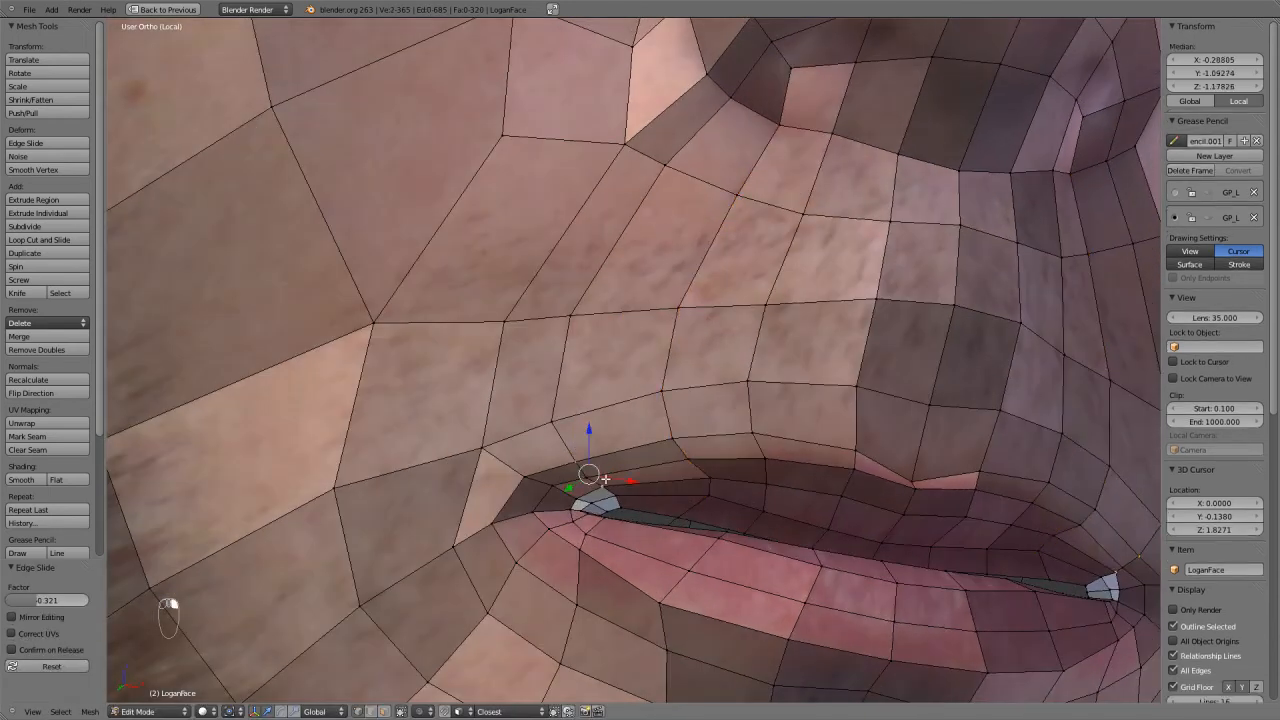
pyautogui.keyDown('shift'); pyautogui.rightClick(552, 422); pyautogui.keyUp('shift')
pyautogui.keyDown('shift'); pyautogui.rightClick(570, 315); pyautogui.keyUp('shift')
pyautogui.keyDown('shift'); pyautogui.rightClick(663, 165); pyautogui.keyUp('shift')
pyautogui.keyDown('shift'); pyautogui.rightClick(727, 110); pyautogui.keyUp('shift')
pyautogui.hotkey('ctrl', 'e')
pyautogui.click(740, 213)
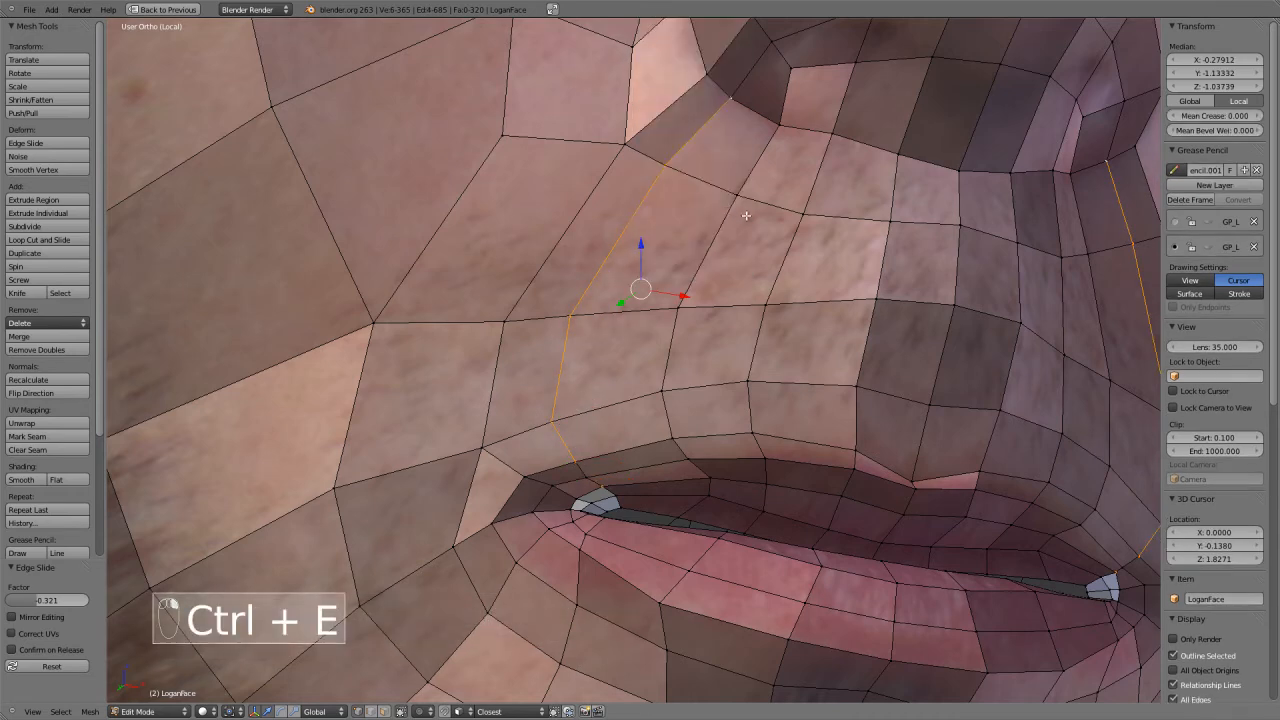
# Deselect the lowest vertex of that edge run at the mouth corner and edge-slide the remaining edges above the lip again.
pyautogui.moveTo(717, 221)
pyautogui.mouseDown(button='middle')
pyautogui.moveTo(694, 380)
pyautogui.moveTo(606, 519)
pyautogui.moveTo(680, 514)
pyautogui.mouseUp(button='middle')
pyautogui.press('z')
pyautogui.press('c')
pyautogui.middleClick(608, 552)
pyautogui.rightClick(608, 552)
pyautogui.press('z')
pyautogui.hotkey('ctrl', 'e')
pyautogui.click(680, 513)
pyautogui.click(723, 494)
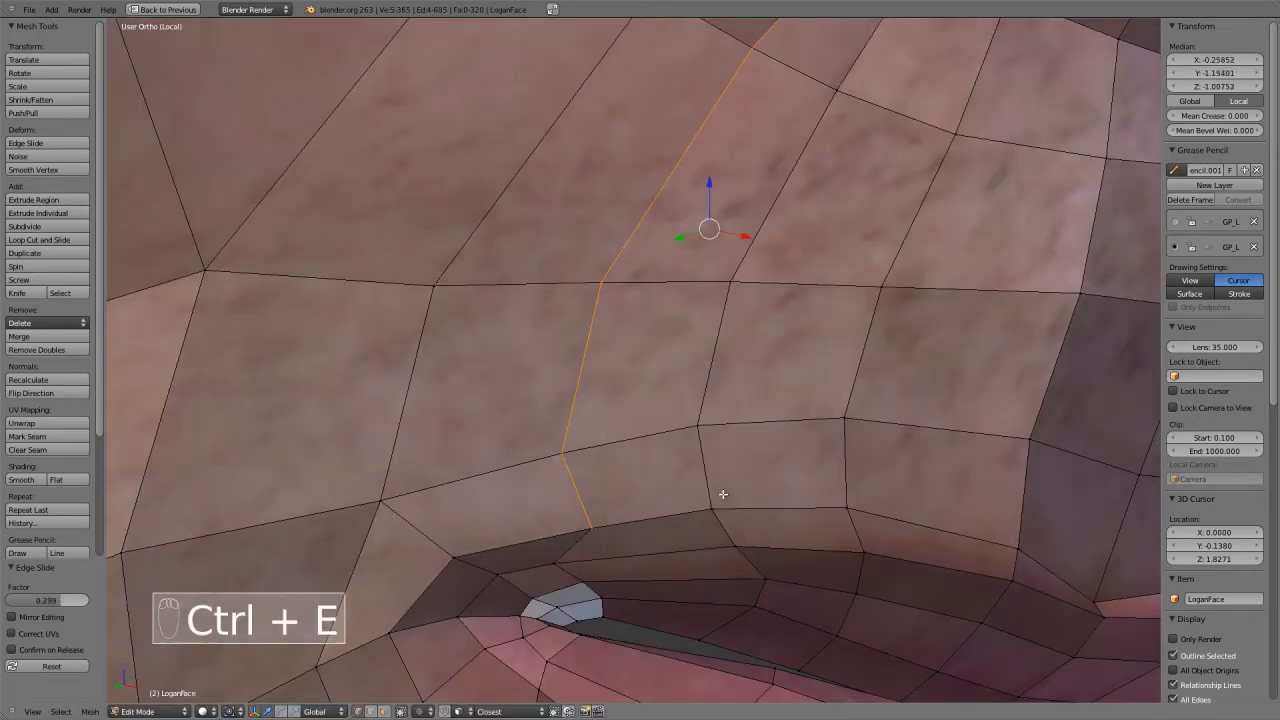
# Examine the reshaped mouth area with the mesh out of editing, from several distances.
pyautogui.moveTo(651, 498); pyautogui.dragTo(671, 482, button='middle')
pyautogui.scroll(-5, 671, 482)
pyautogui.moveTo(746, 431); pyautogui.dragTo(746, 458, button='middle')
pyautogui.scroll(-1, 755, 475)
pyautogui.press('Tab')
pyautogui.scroll(-4, 803, 464)
pyautogui.press('Tab')
pyautogui.scroll(-2, 780, 460)
# In wireframe side view, lasso-select the front face region without the back of the head and unwrap its UVs.
pyautogui.press('KP_1')
pyautogui.press('KP_3')
pyautogui.press('z')
pyautogui.press('a')
pyautogui.scroll(-4, 748, 462)
pyautogui.moveTo(620, 533)
pyautogui.mouseDown()
pyautogui.moveTo(774, 447)
pyautogui.moveTo(779, 130)
pyautogui.moveTo(641, 45)
pyautogui.moveTo(392, 336)
pyautogui.mouseUp()
pyautogui.moveTo(567, 124)
pyautogui.keyDown('ctrl'); pyautogui.mouseDown()
pyautogui.moveTo(685, 38)
pyautogui.moveTo(795, 70)
pyautogui.moveTo(787, 173)
pyautogui.mouseUp(); pyautogui.keyUp('ctrl')
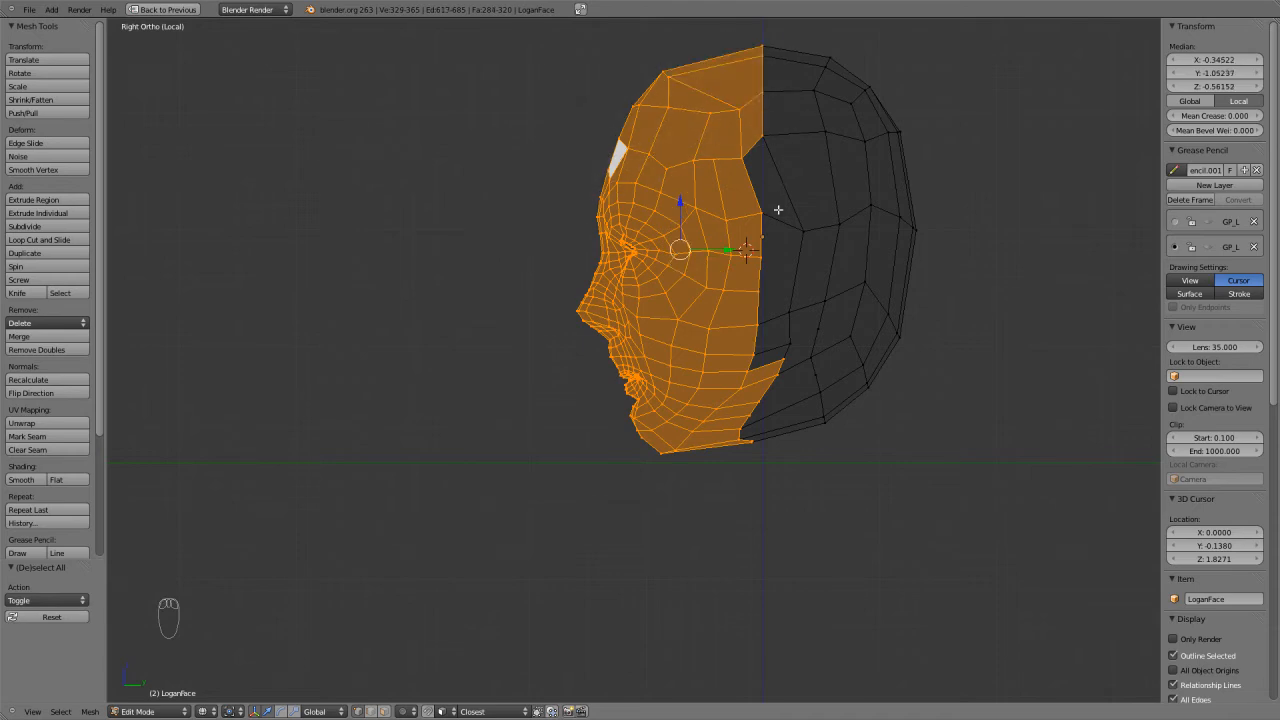
pyautogui.press('u')
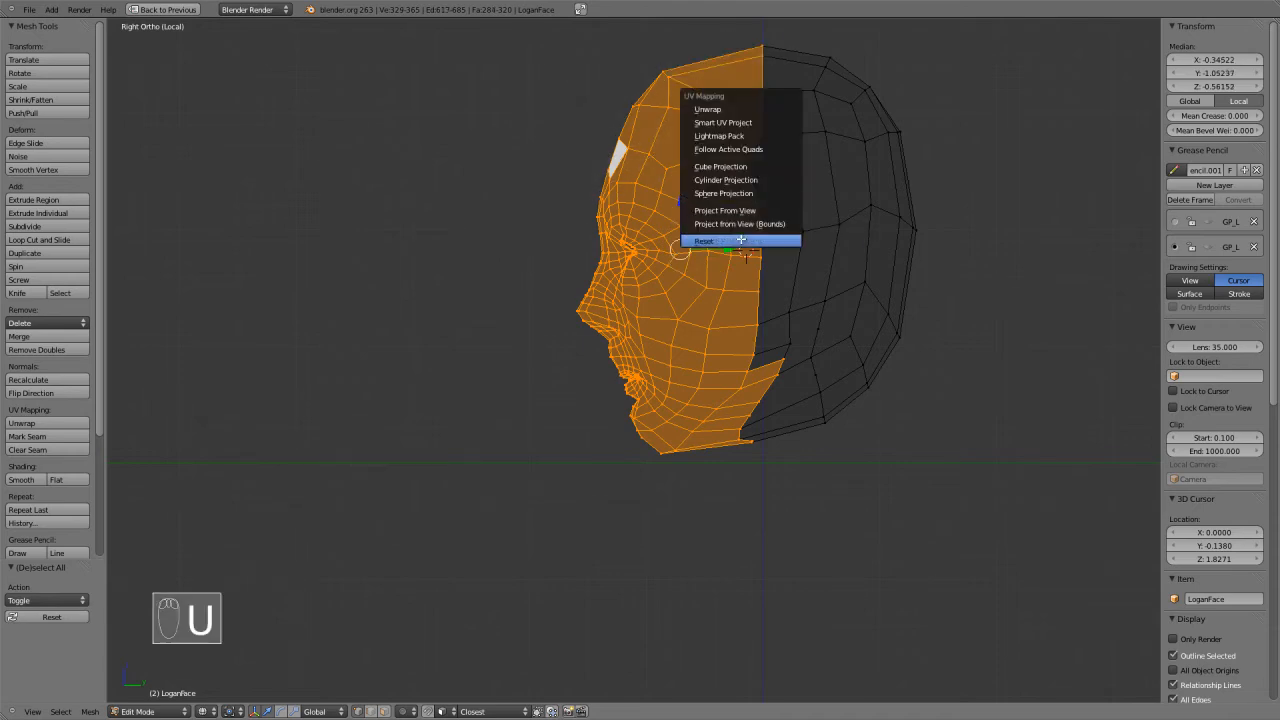
pyautogui.click(714, 110)
# Unlink the image from the unwrapped faces in the lower UV editor and reassign LoganMirror1.png so the untextured mouth-corner faces receive it.
pyautogui.press('z')
pyautogui.scroll(4, 688, 326)
pyautogui.moveTo(661, 381); pyautogui.dragTo(792, 374, button='middle')
pyautogui.press('Tab')
pyautogui.scroll(8, 792, 379)
pyautogui.press('Tab')
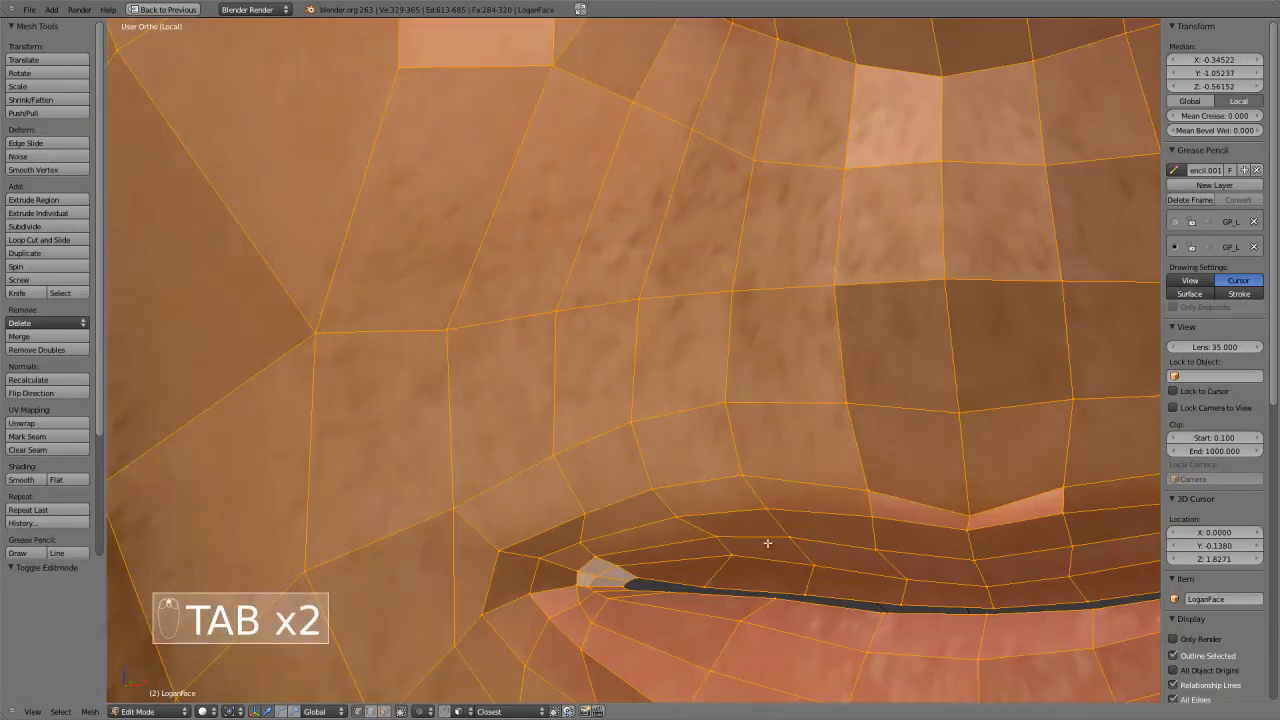
pyautogui.hotkey('ctrl', 'Up')
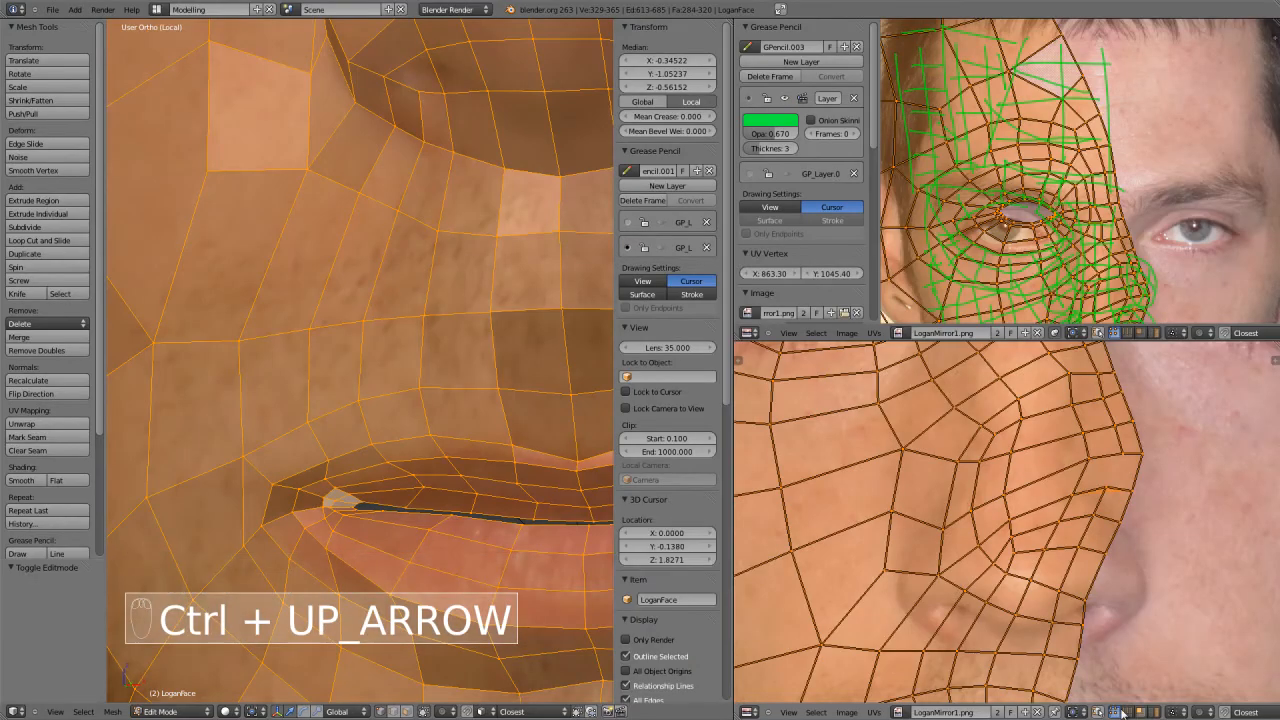
pyautogui.click(1031, 710)
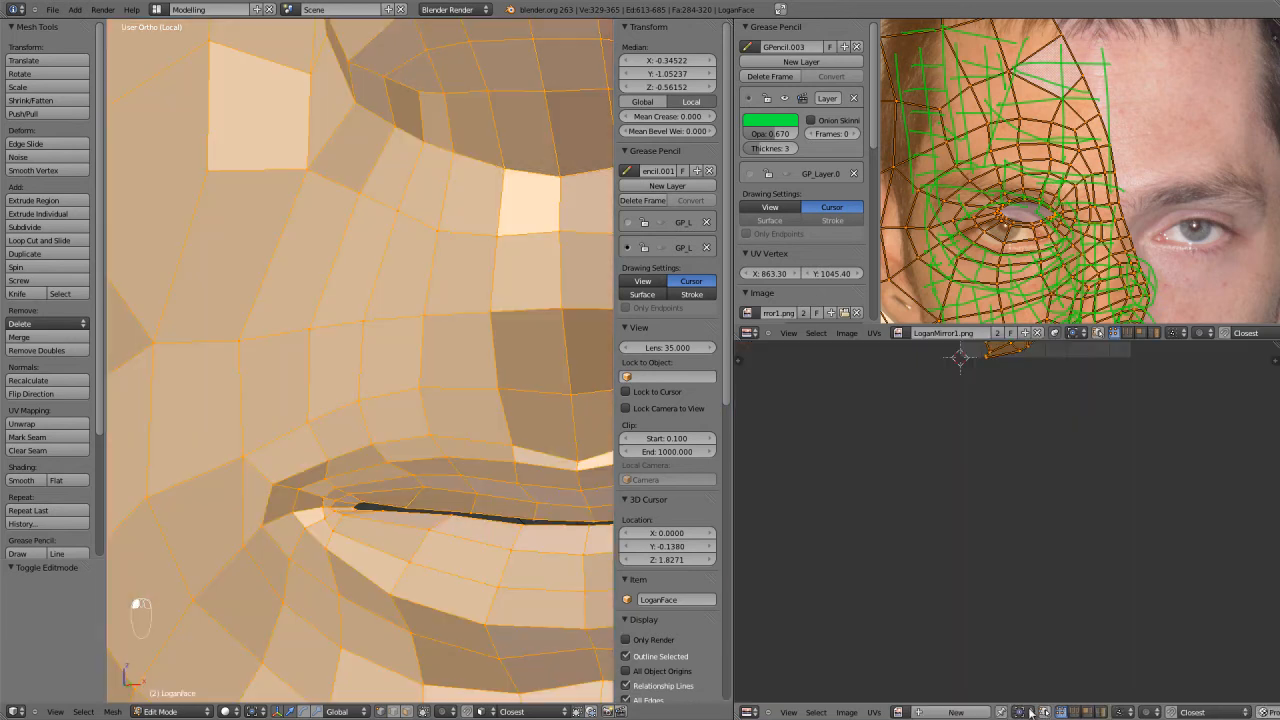
pyautogui.click(898, 711)
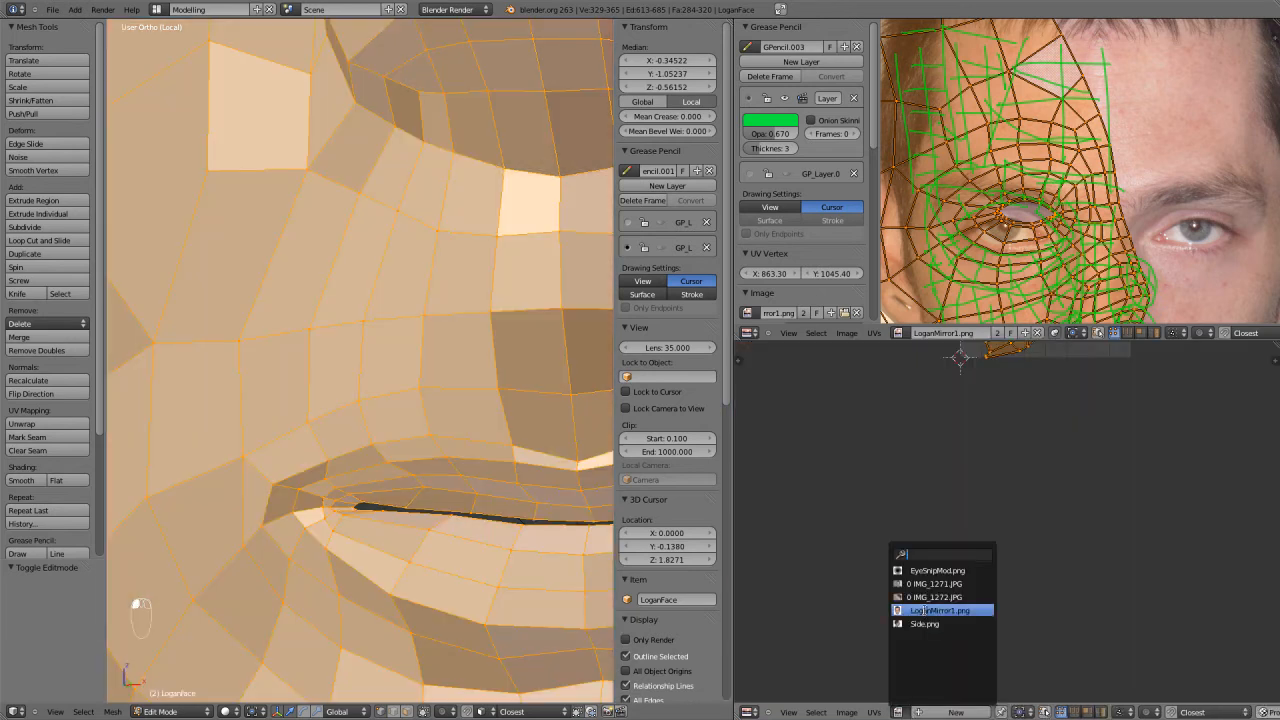
pyautogui.click(926, 611)
pyautogui.scroll(-2, 461, 539)
pyautogui.hotkey('ctrl', 'Up')
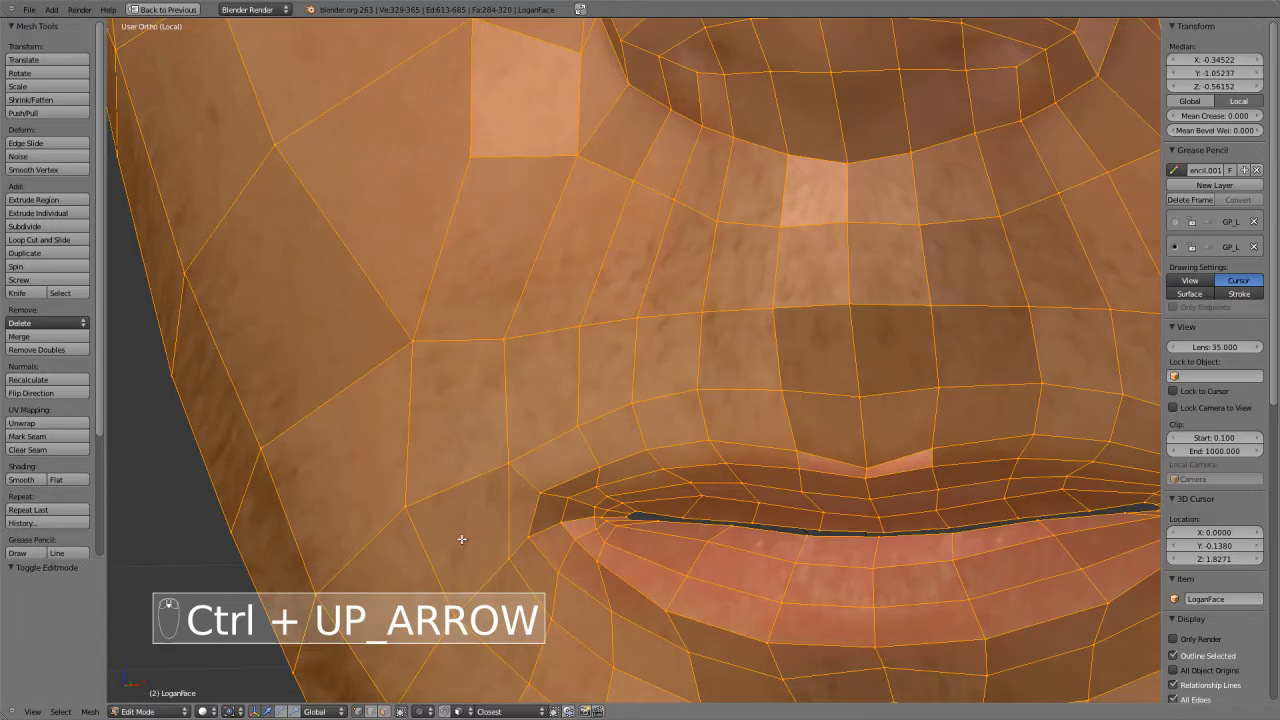
# Move the cheek vertex beside the nostril back about 0.021 along the Y axis.
pyautogui.press('Tab')
pyautogui.scroll(-5, 457, 534)
pyautogui.press('KP_1')
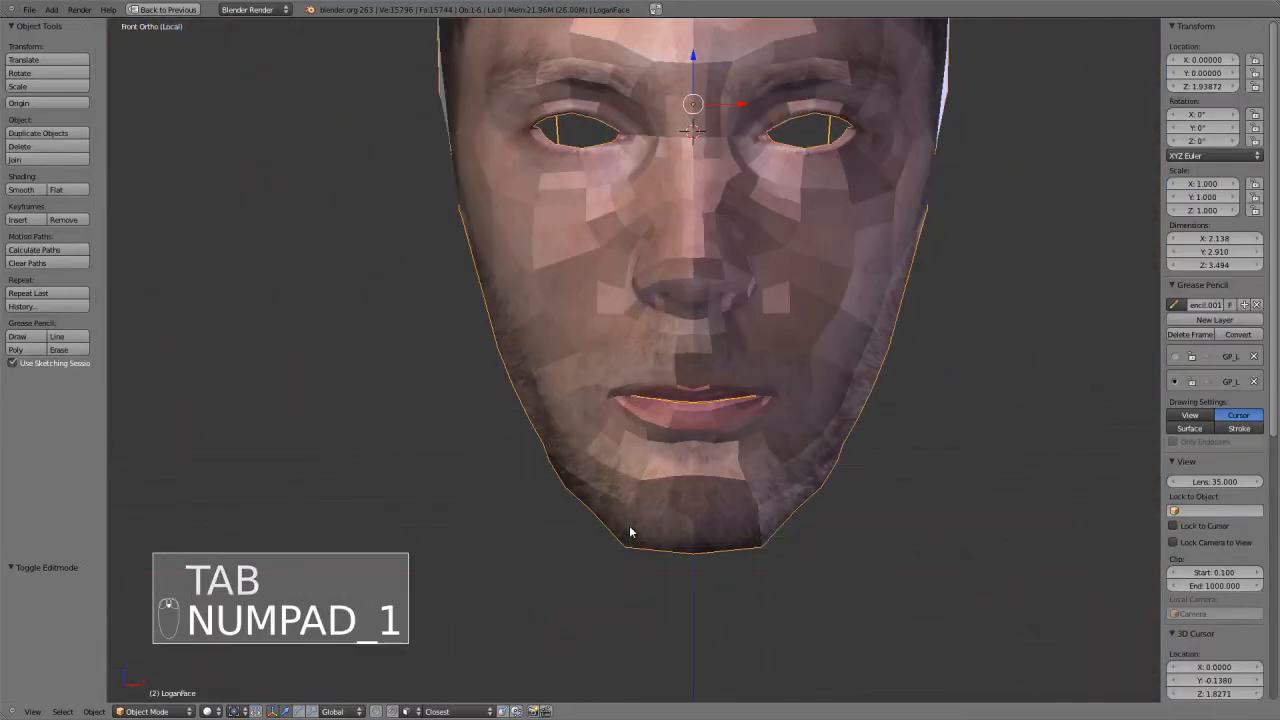
pyautogui.scroll(5, 700, 522)
pyautogui.moveTo(818, 573); pyautogui.dragTo(604, 431, button='middle')
pyautogui.press('Tab')
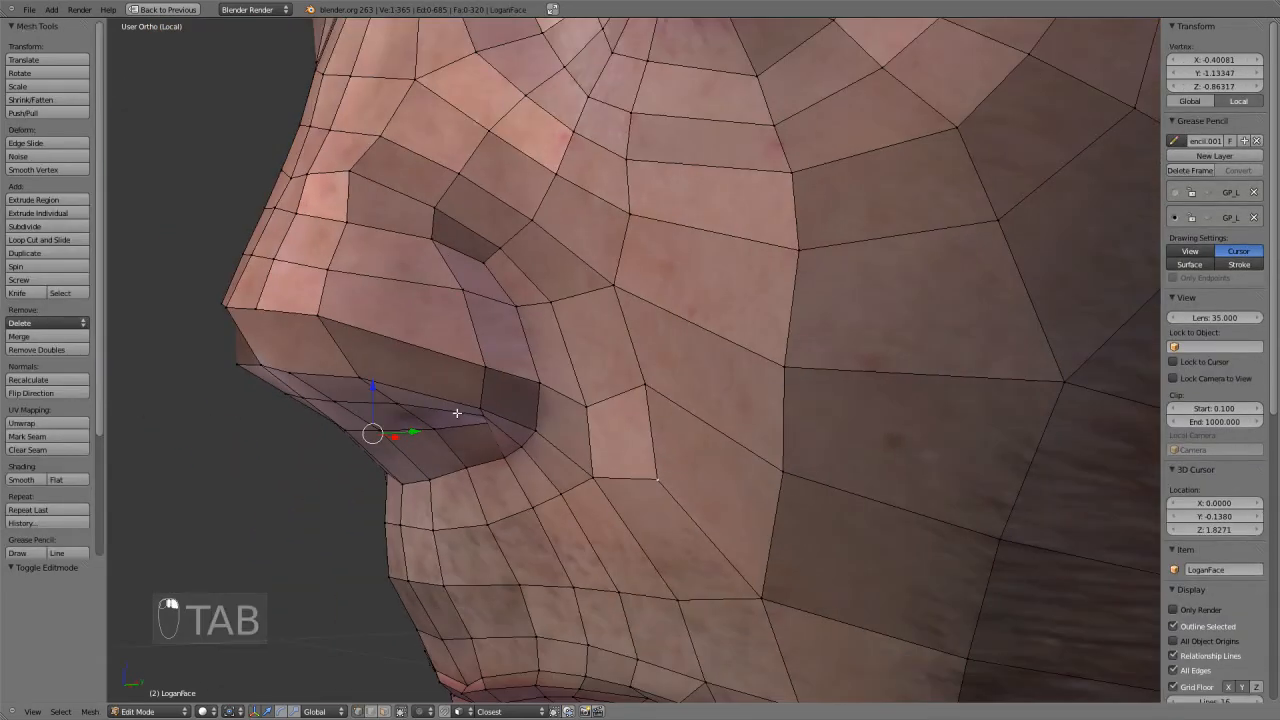
pyautogui.moveTo(412, 431); pyautogui.dragTo(421, 428)
pyautogui.press('KP_1')
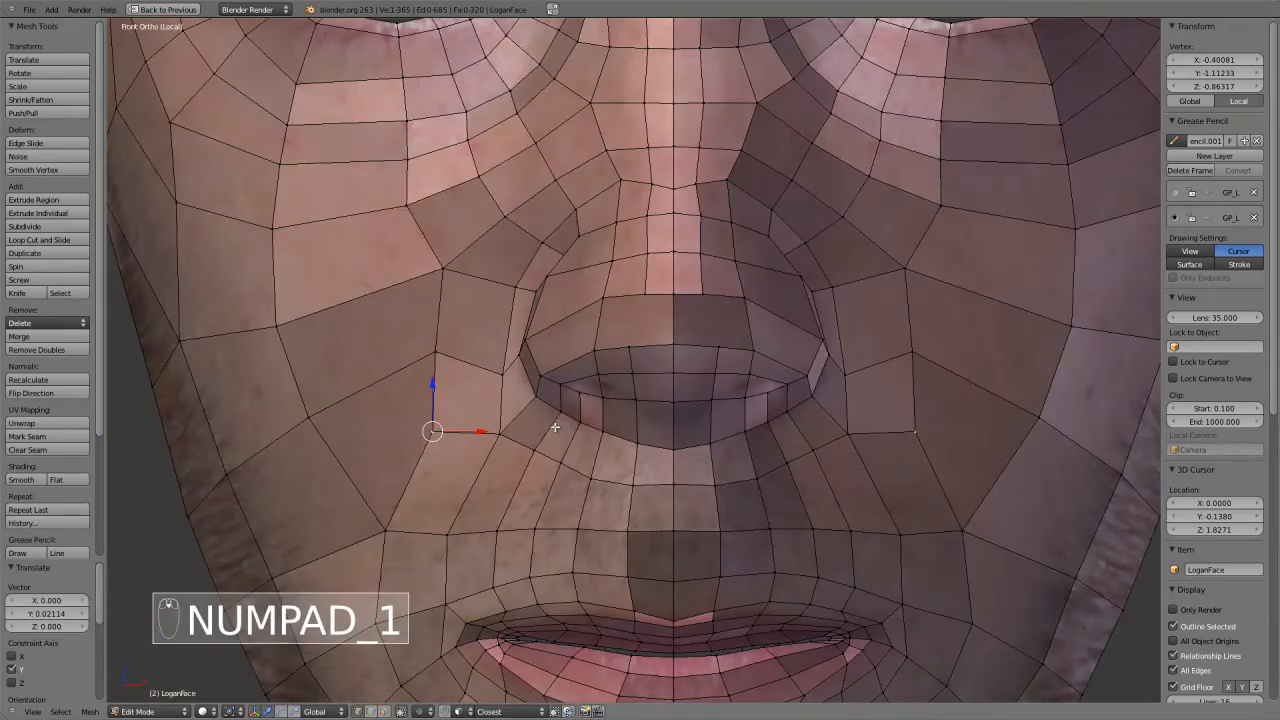
pyautogui.scroll(6, 920, 497)
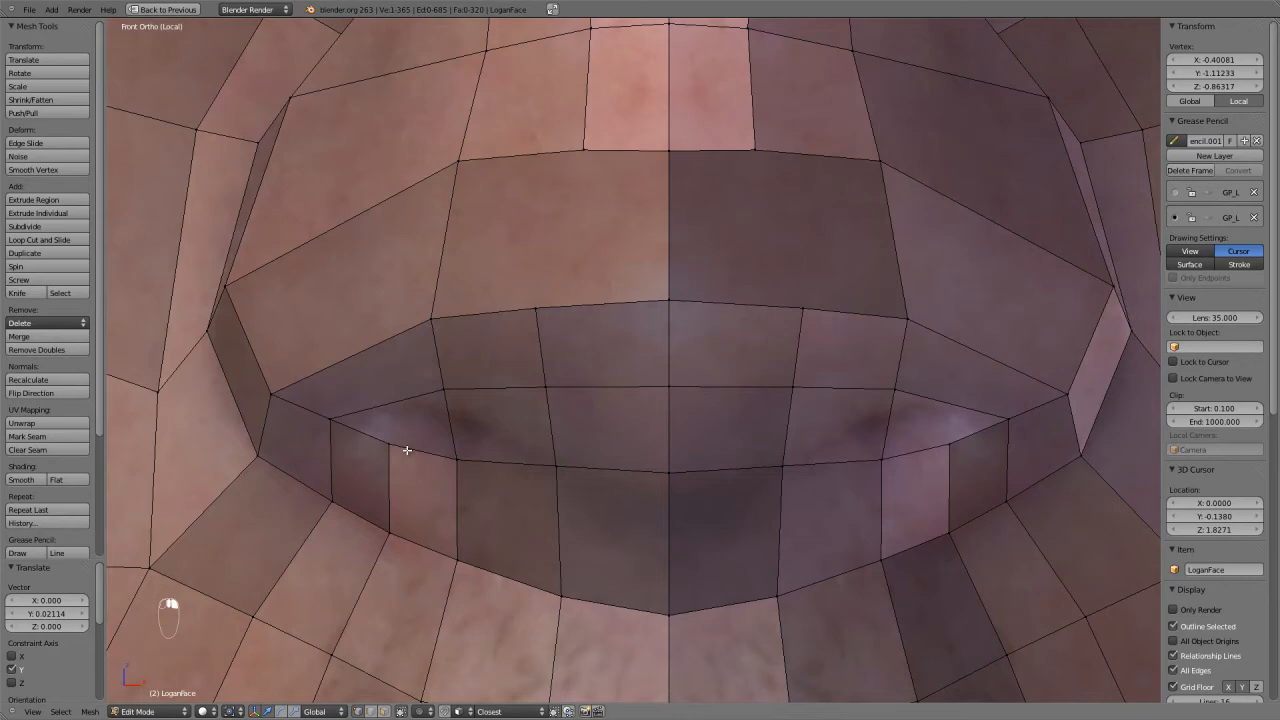
pyautogui.keyDown('shift'); pyautogui.moveTo(498, 456); pyautogui.dragTo(574, 486, button='middle'); pyautogui.keyUp('shift')
pyautogui.scroll(-3, 494, 551)
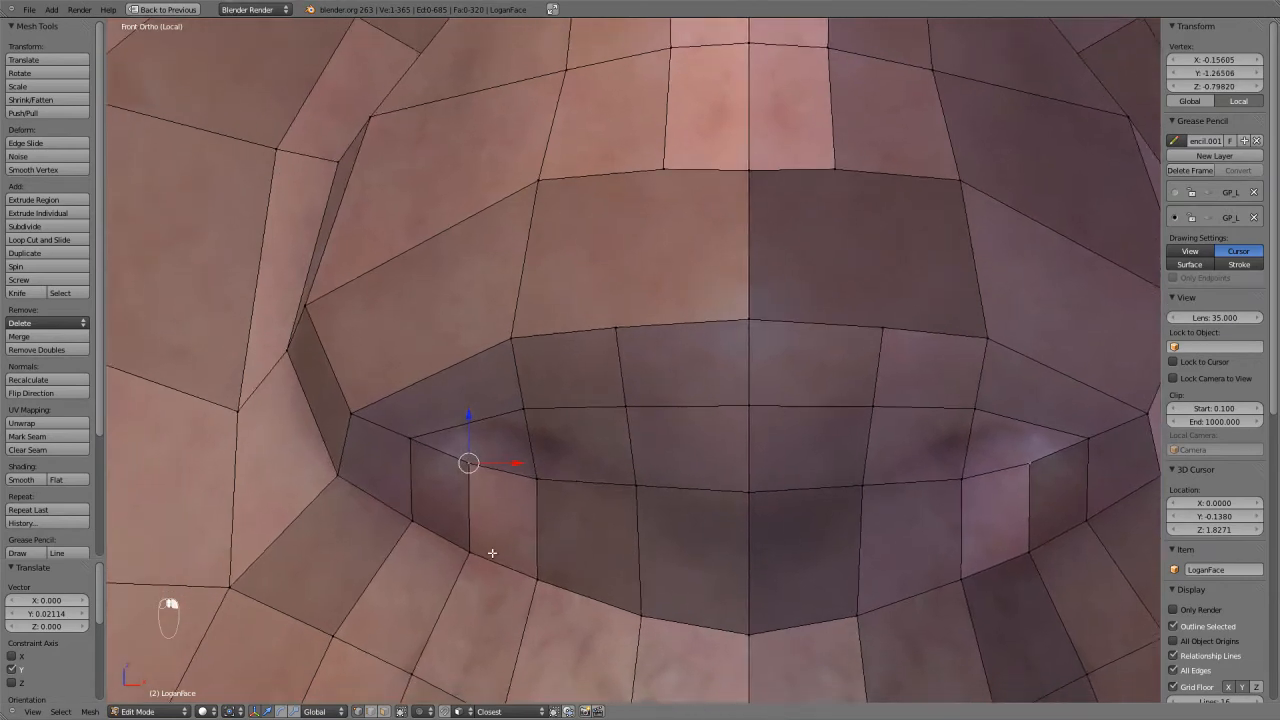
pyautogui.hotkey('ctrl', 'r')
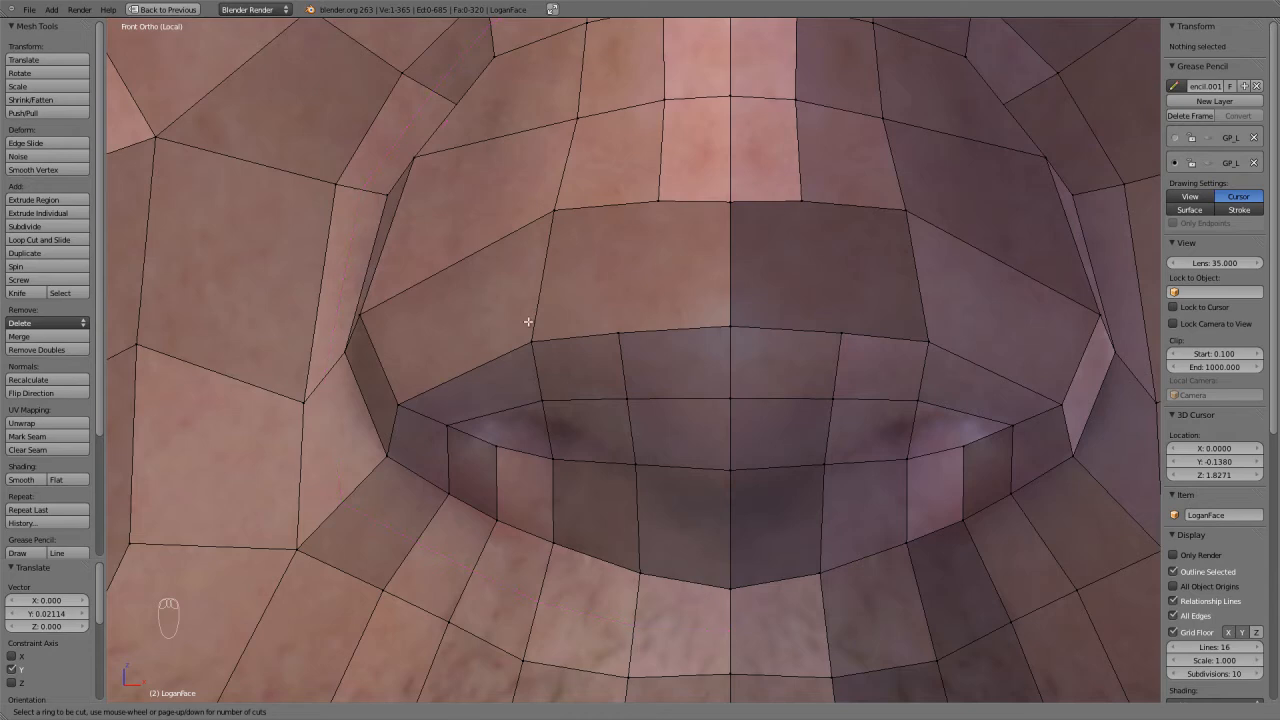
pyautogui.press('Escape')
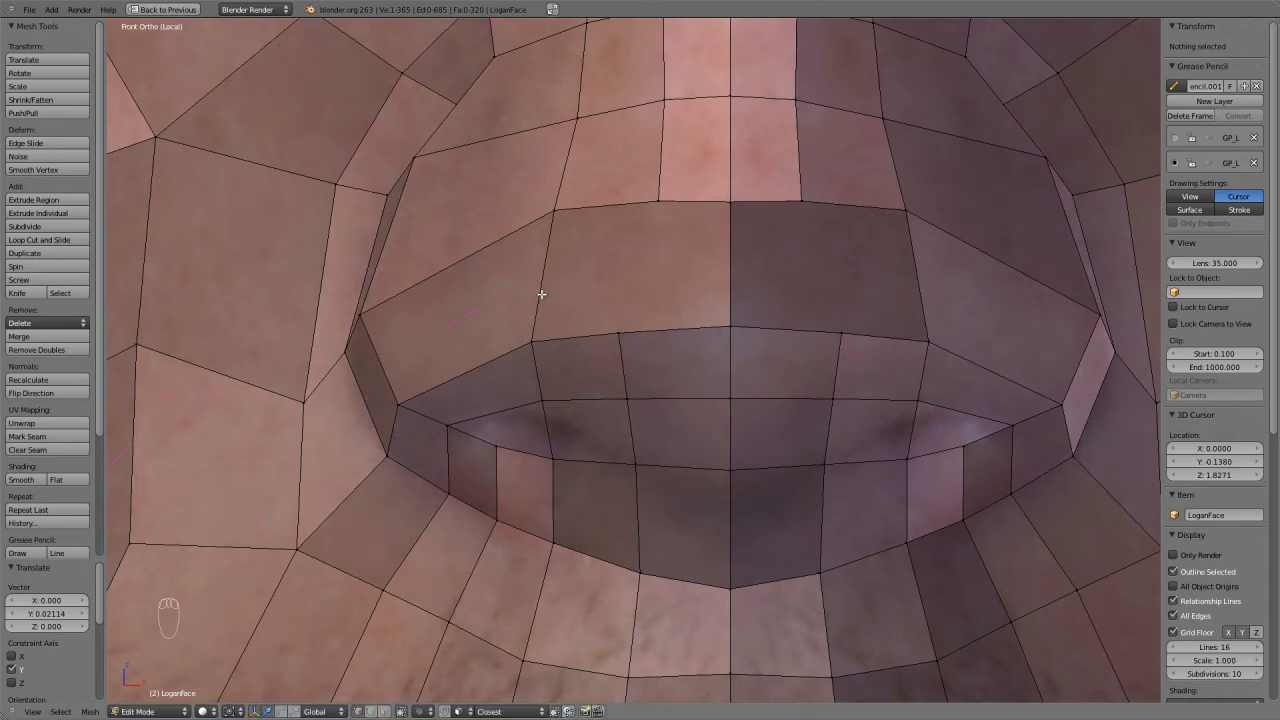
# Knife-cut an edge across the large nose-tip face, joining the vertex above the nostrils to the vertex on the bridge row above.
pyautogui.scroll(-4, 520, 364)
pyautogui.scroll(3, 548, 349)
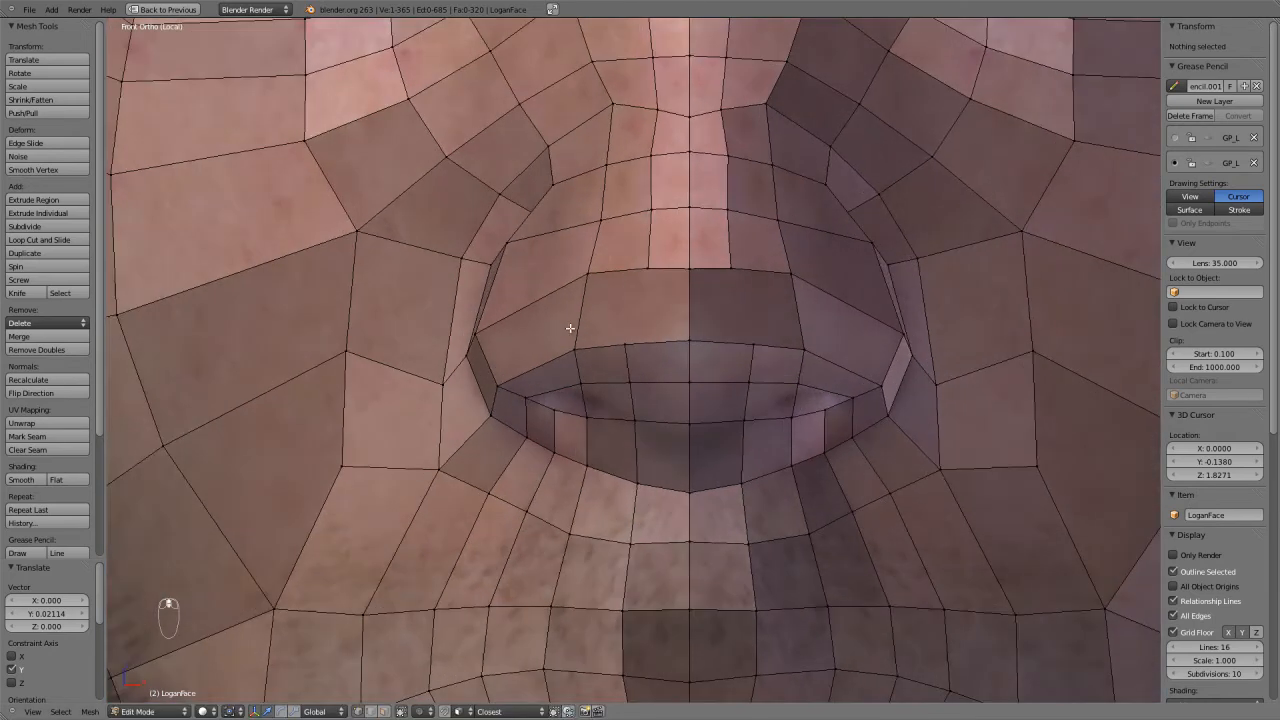
pyautogui.scroll(2, 648, 315)
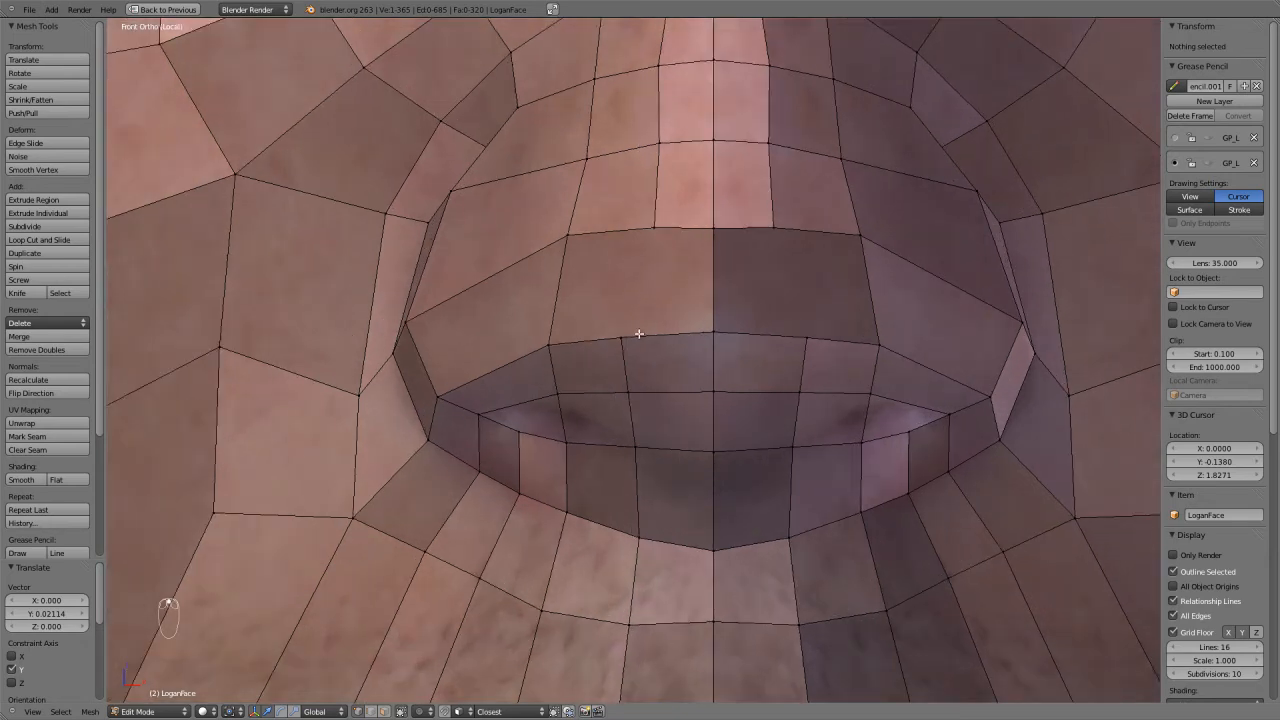
pyautogui.press('a')
pyautogui.press('a')
pyautogui.press('k')
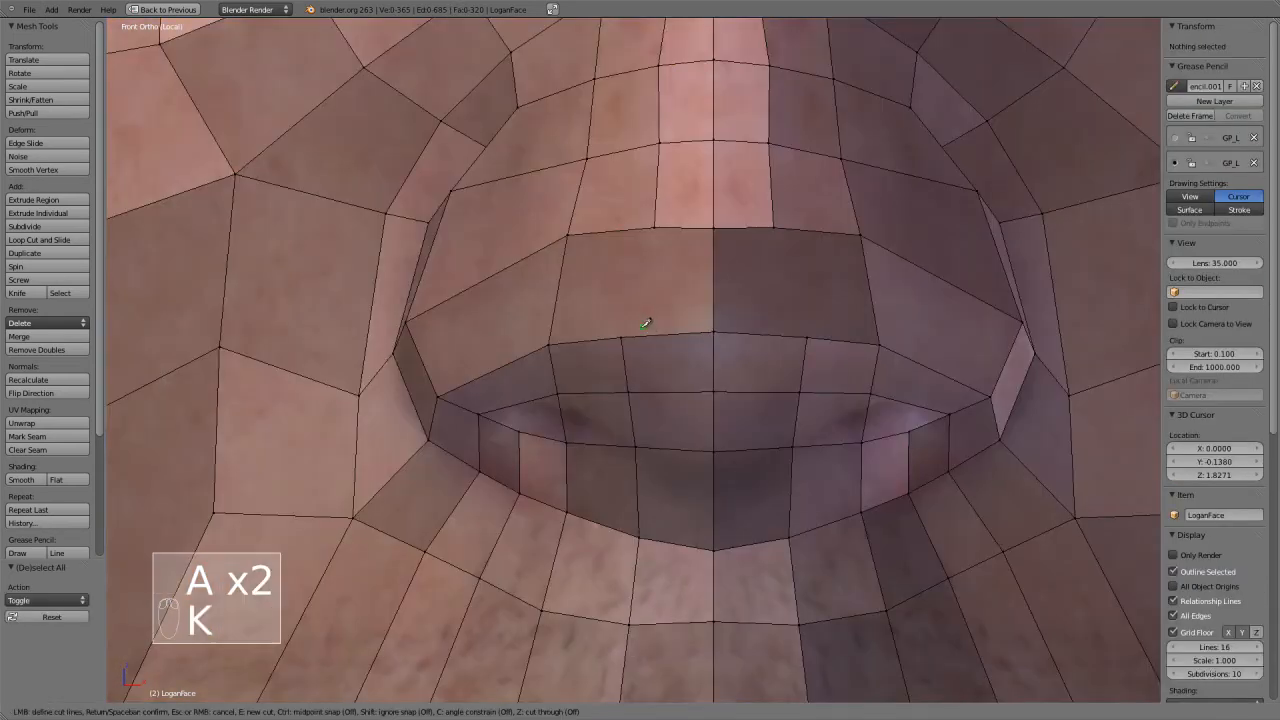
pyautogui.click(625, 336)
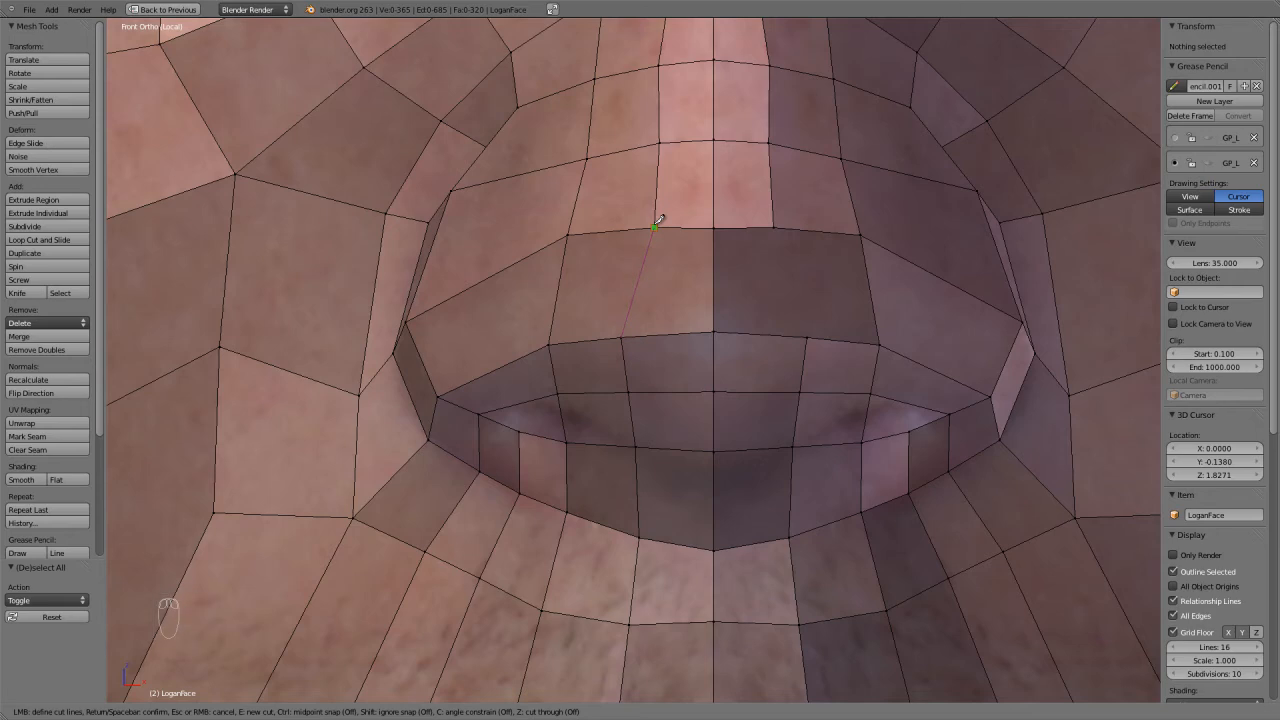
pyautogui.click(655, 227)
pyautogui.press('Return')
pyautogui.scroll(-1, 657, 251)
pyautogui.hotkey('ctrl', 'r')
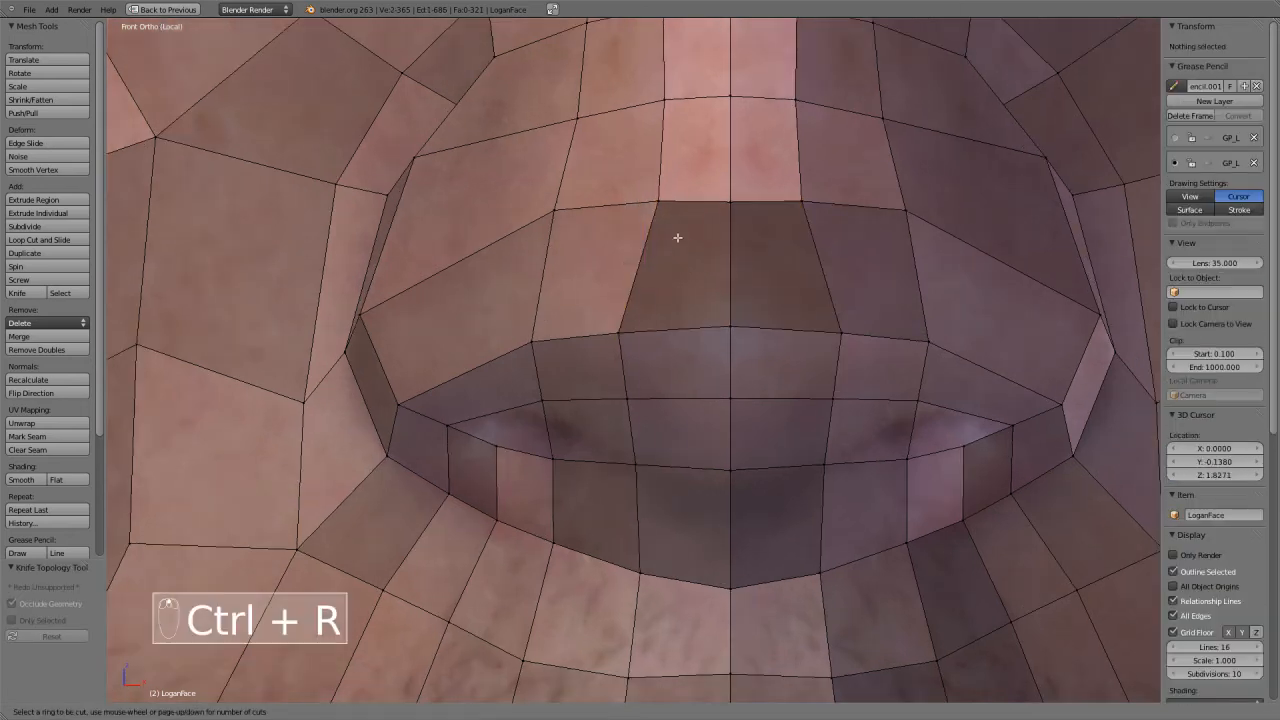
pyautogui.rightClick(680, 218)
pyautogui.hotkey('ctrl', 'r')
pyautogui.rightClick(474, 390)
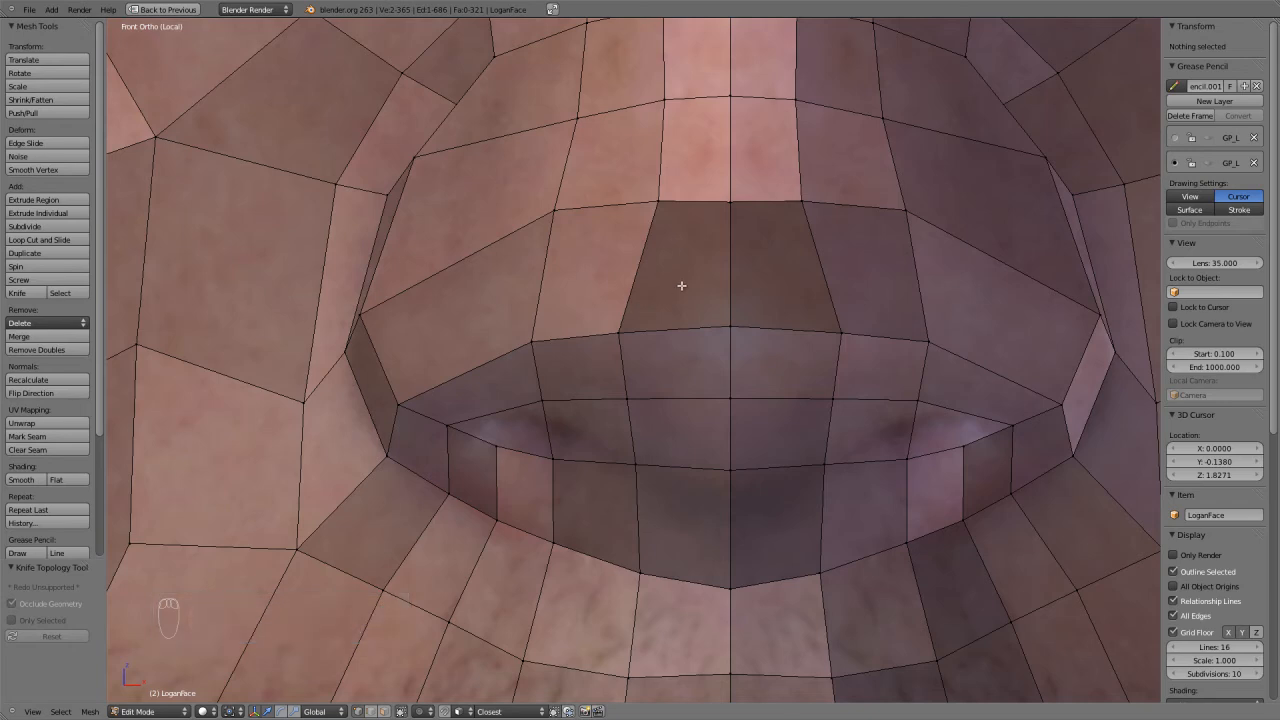
pyautogui.press('k')
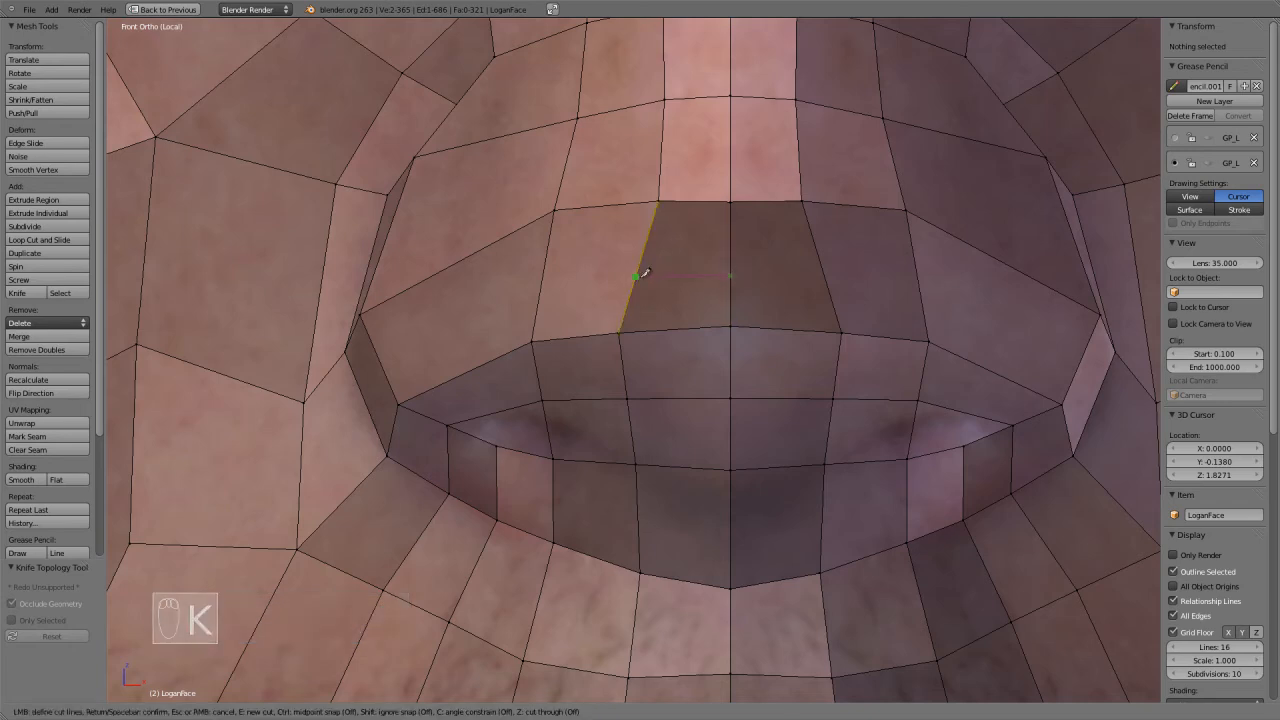
pyautogui.click(642, 275)
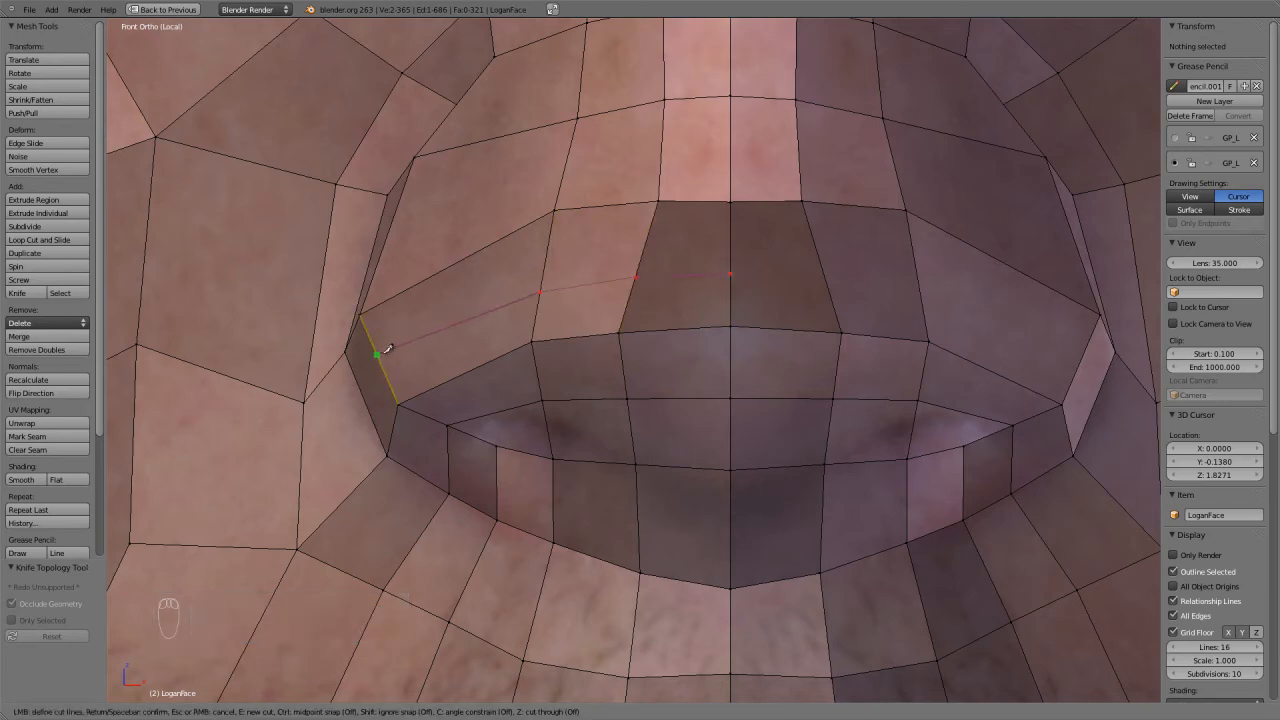
pyautogui.moveTo(386, 363); pyautogui.dragTo(386, 368, button='middle')
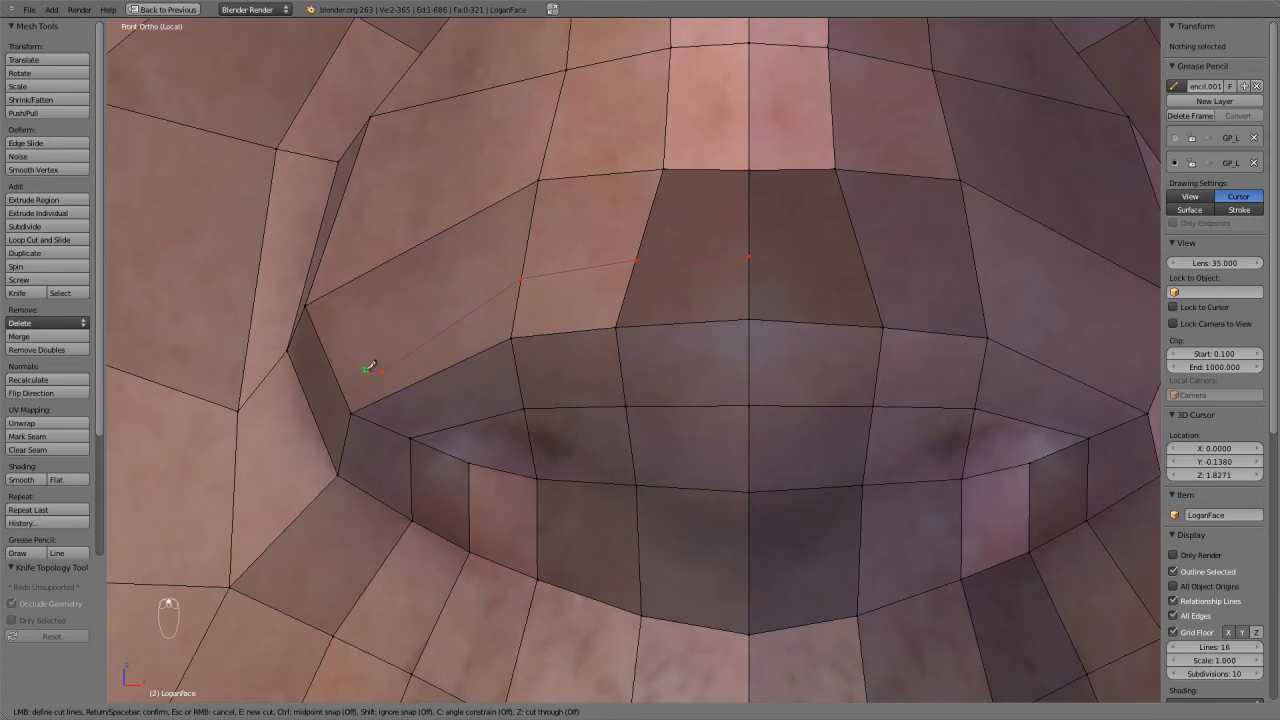
pyautogui.press('Escape')
# Knife-cut a new edge loop from the nose tip's centre line around the nostril wing to the centre line below the nose.
pyautogui.press('k')
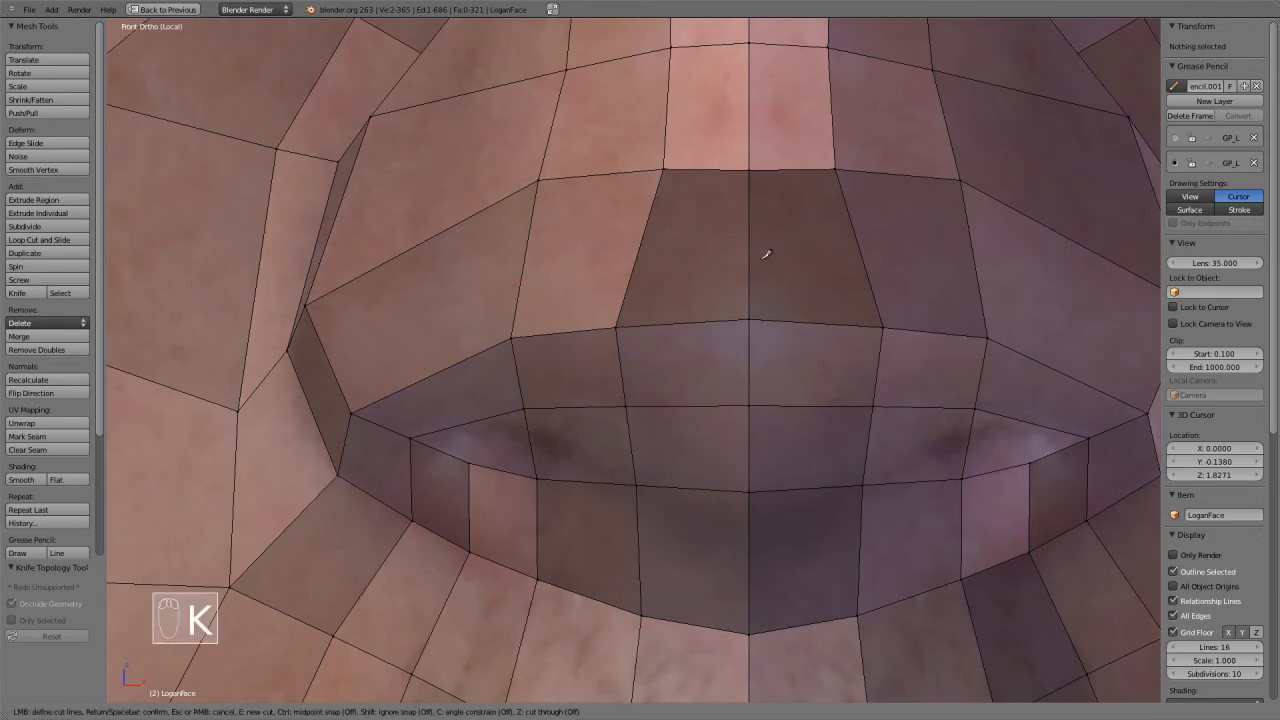
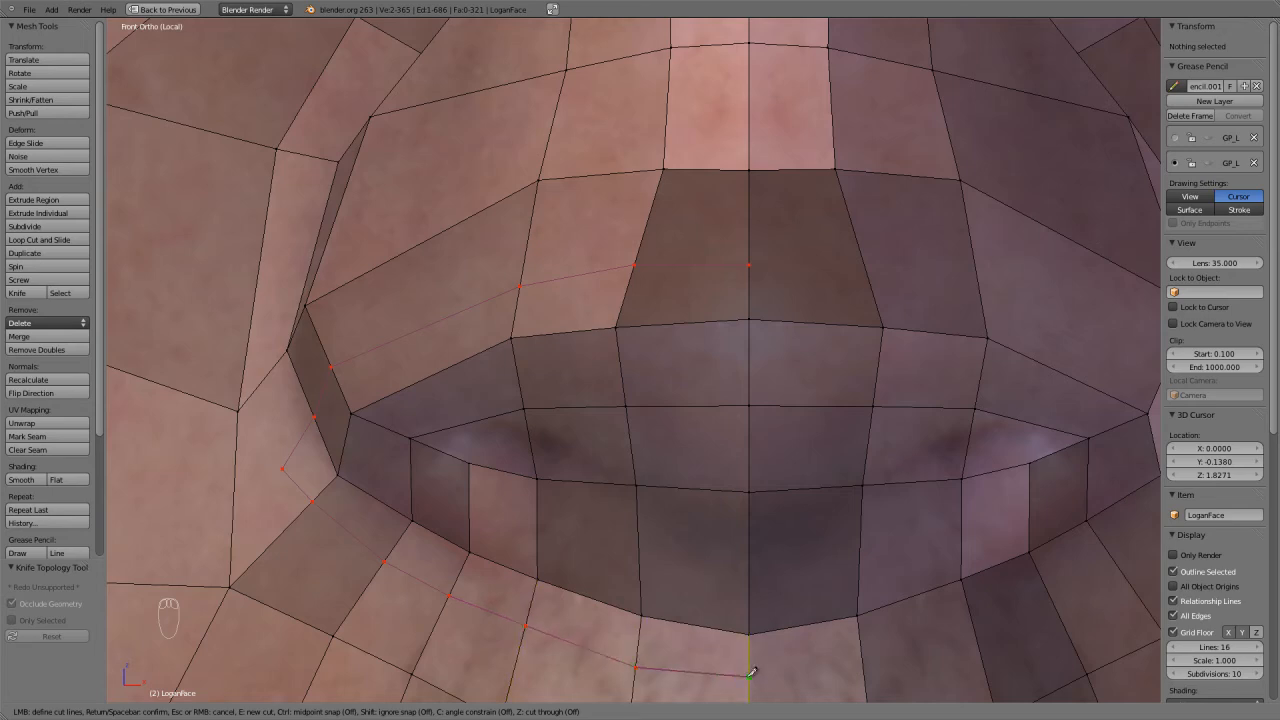
pyautogui.press('Return')
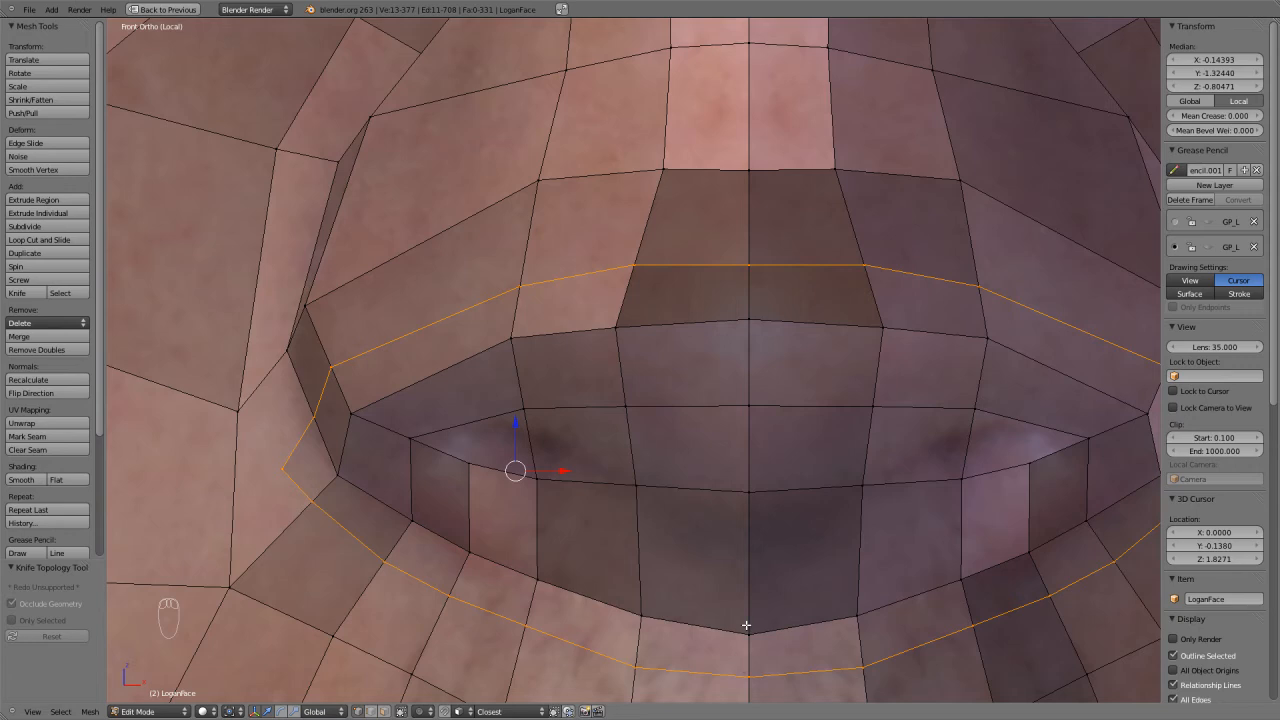
# Raise the centre vertex at the base of the nose and the vertex beside it to flatten the lower nose edge.
pyautogui.rightClick(749, 633)
pyautogui.press('g')
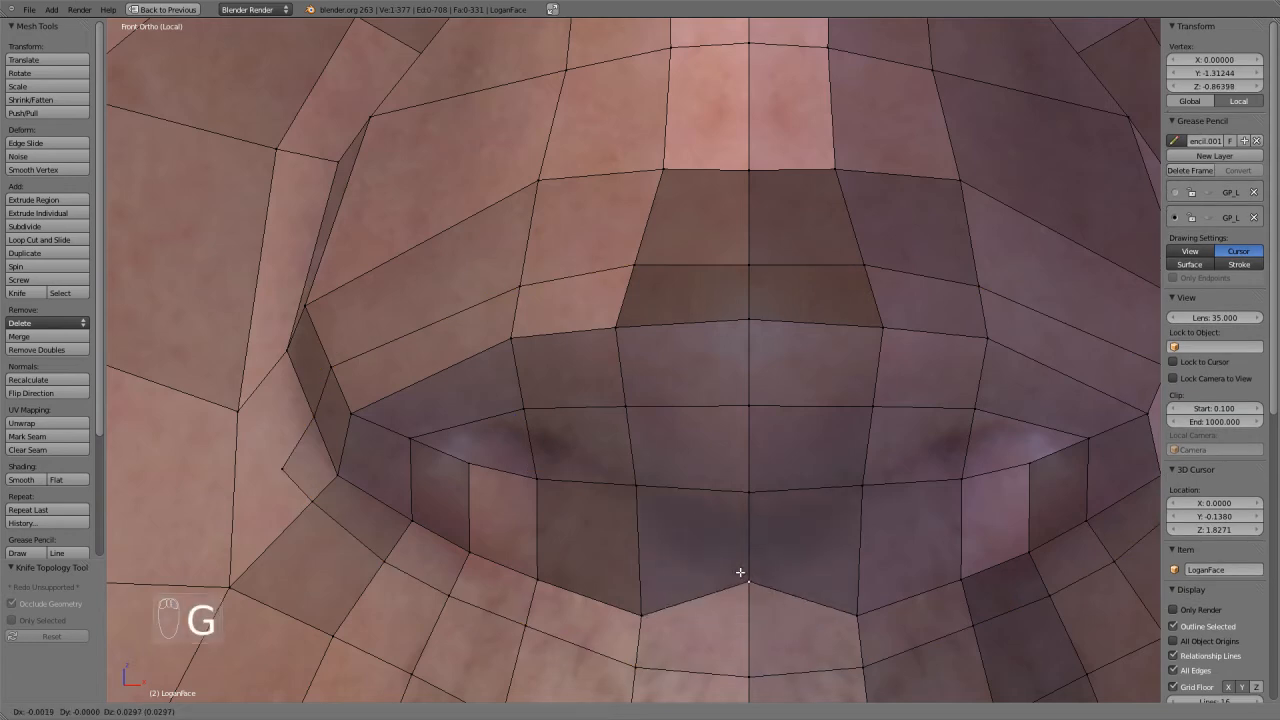
pyautogui.click(744, 591)
pyautogui.press('g')
pyautogui.click(629, 583)
# Move the next three vertices along the nose's lower edge, beneath the nostril, upward toward the nostril opening.
pyautogui.rightClick(535, 578)
pyautogui.press('g')
pyautogui.click(521, 555)
pyautogui.rightClick(468, 556)
pyautogui.press('g')
pyautogui.click(459, 539)
pyautogui.press('g')
pyautogui.click(398, 507)
# Move two vertices on the nostril's lower rim down toward the base of the nose, the inner one by about 0.02.
pyautogui.scroll(-5, 489, 499)
pyautogui.press('Tab')
pyautogui.moveTo(589, 501); pyautogui.dragTo(729, 477, button='middle')
pyautogui.scroll(3, 606, 423)
pyautogui.press('Tab')
pyautogui.scroll(2, 700, 497)
pyautogui.hotkey('ctrl', 'Tab')
pyautogui.scroll(2, 729, 477)
pyautogui.scroll(-2, 728, 477)
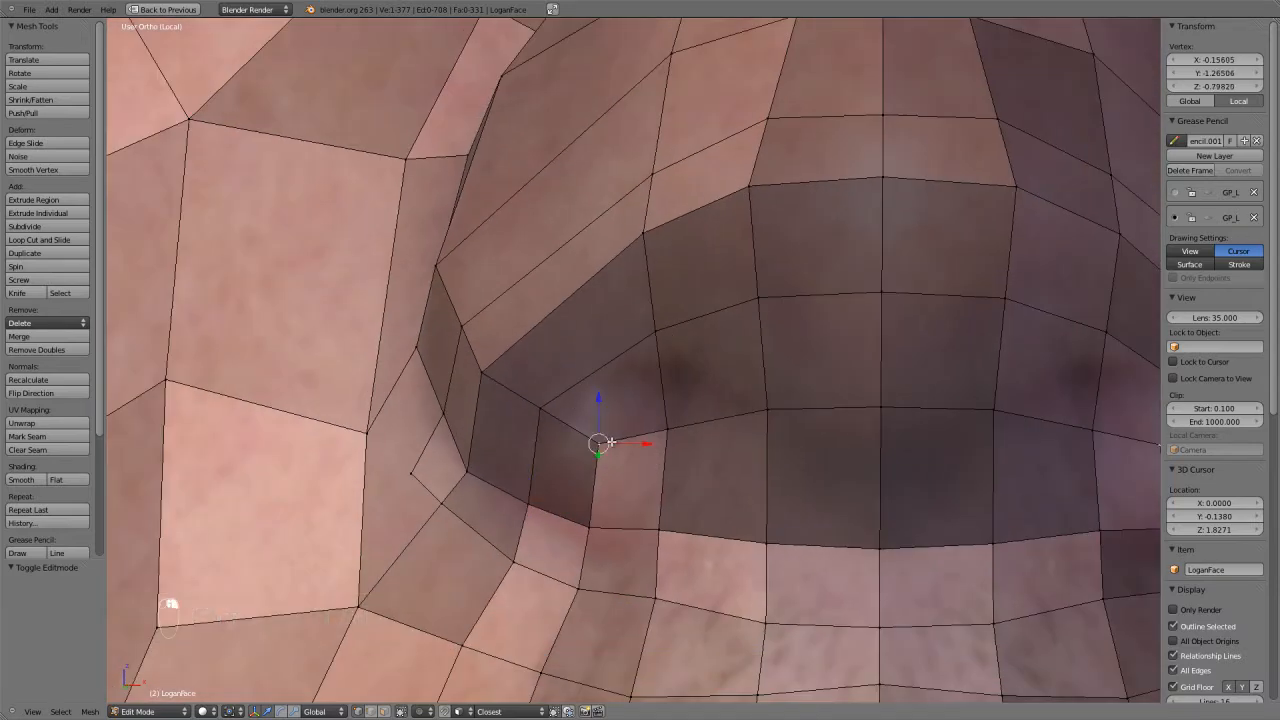
pyautogui.press('g')
pyautogui.click(669, 432)
pyautogui.press('g')
pyautogui.click(669, 471)
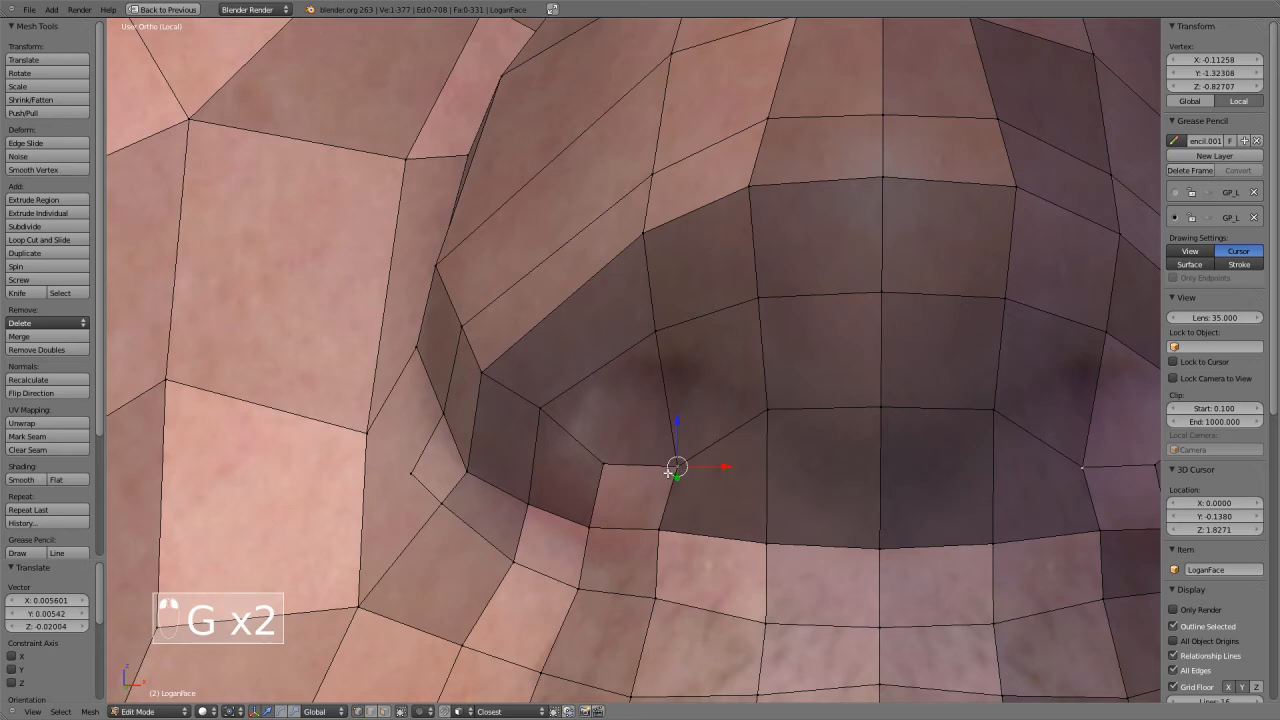
# Move the outer corner vertex of the nostril opening downward and its upper-rim vertex down toward the nose centre.
pyautogui.moveTo(669, 473); pyautogui.dragTo(657, 449, button='middle')
pyautogui.scroll(2, 641, 405)
pyautogui.press('g')
pyautogui.rightClick(534, 273)
pyautogui.press('g')
pyautogui.click(524, 298)
pyautogui.press('g')
pyautogui.click(525, 317)
pyautogui.rightClick(622, 245)
pyautogui.press('g')
pyautogui.click(651, 278)
# Nudge the nostril's upper-rim vertex further toward the nose centre and its outer corner vertex slightly outward.
pyautogui.scroll(-3, 655, 290)
pyautogui.keyDown('shift'); pyautogui.moveTo(670, 316); pyautogui.dragTo(703, 443, button='middle'); pyautogui.keyUp('shift')
pyautogui.scroll(1, 650, 320)
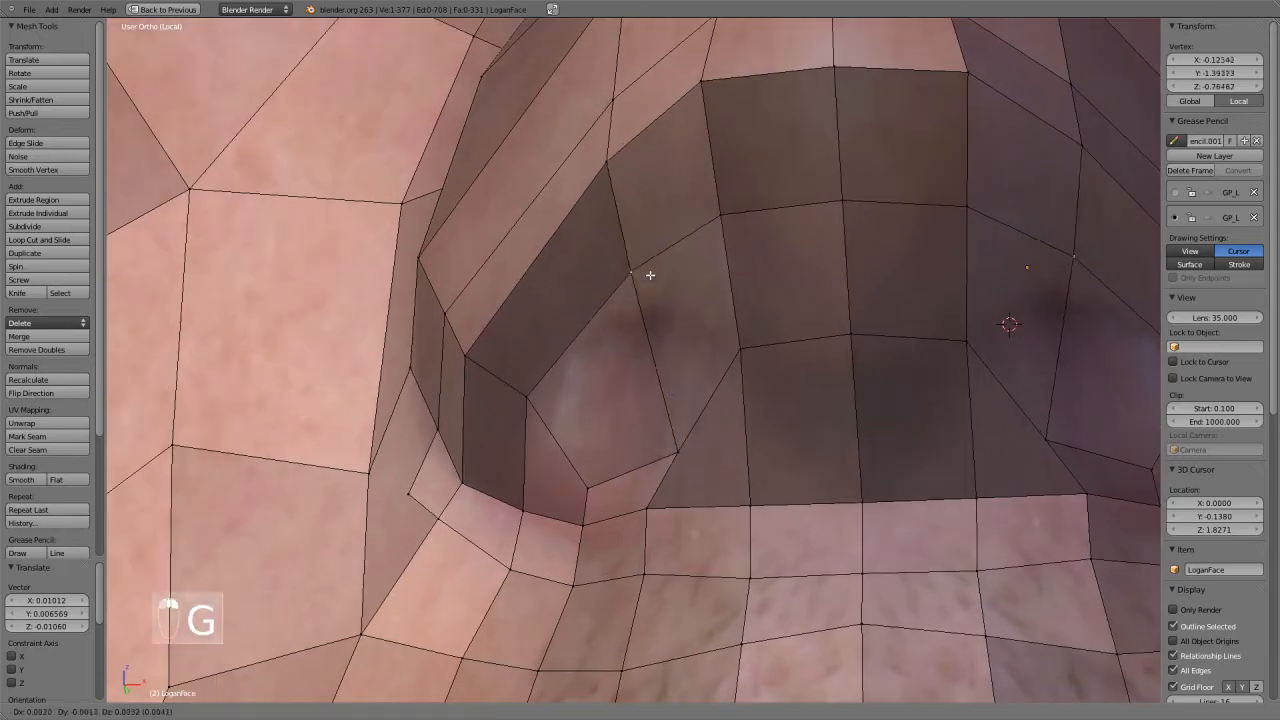
pyautogui.press('g')
pyautogui.click(669, 266)
pyautogui.rightClick(532, 399)
pyautogui.press('g')
pyautogui.click(521, 392)
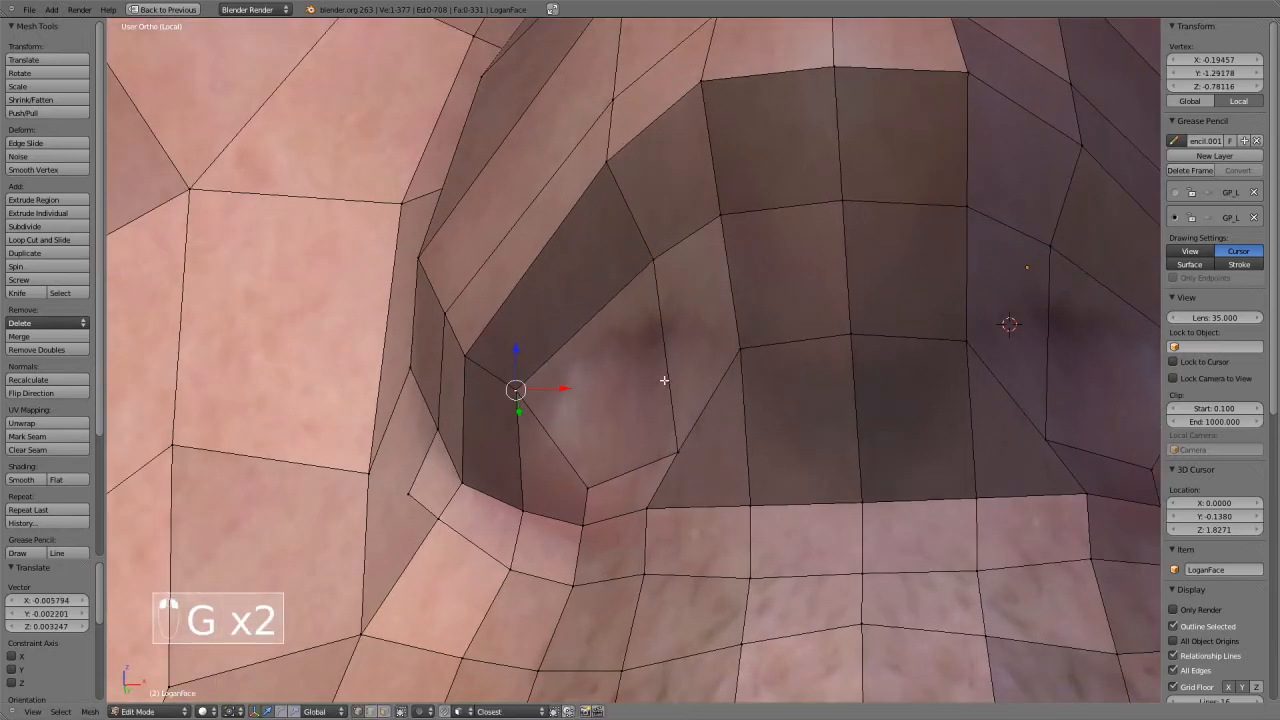
pyautogui.scroll(-3, 590, 378)
pyautogui.moveTo(611, 362); pyautogui.dragTo(633, 384, button='middle')
pyautogui.hotkey('ctrl', 'r')
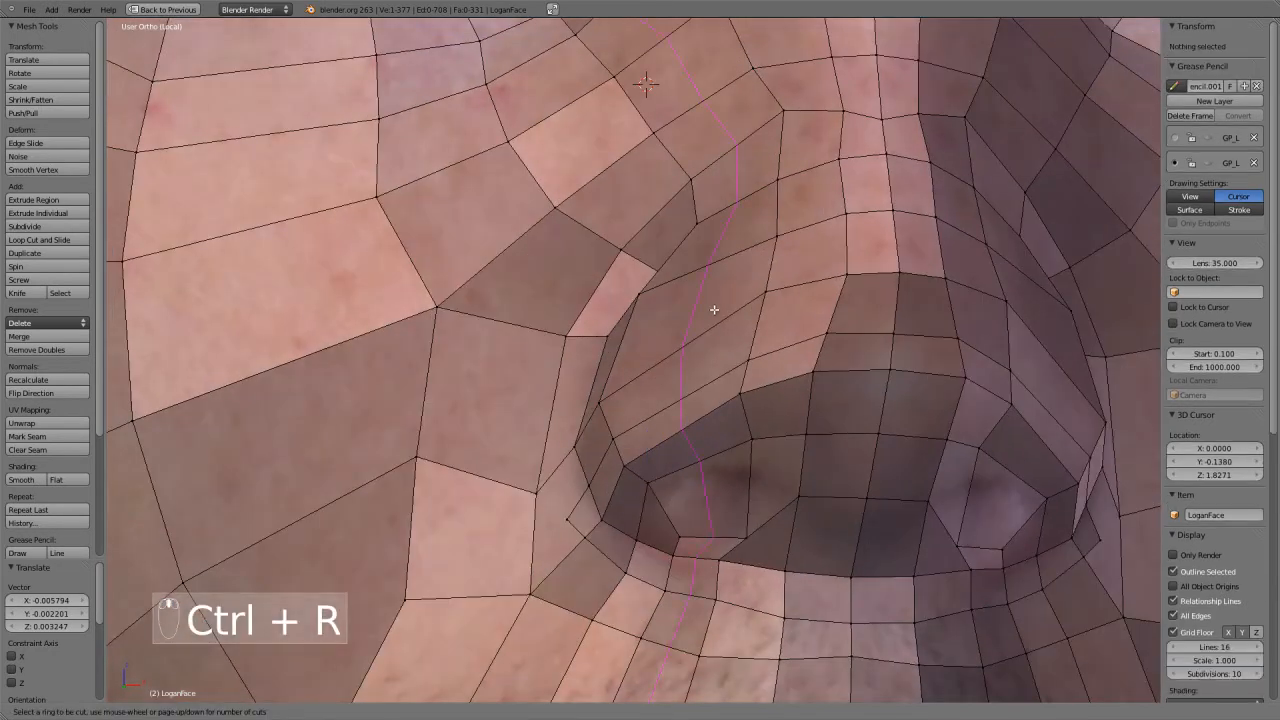
pyautogui.rightClick(714, 310)
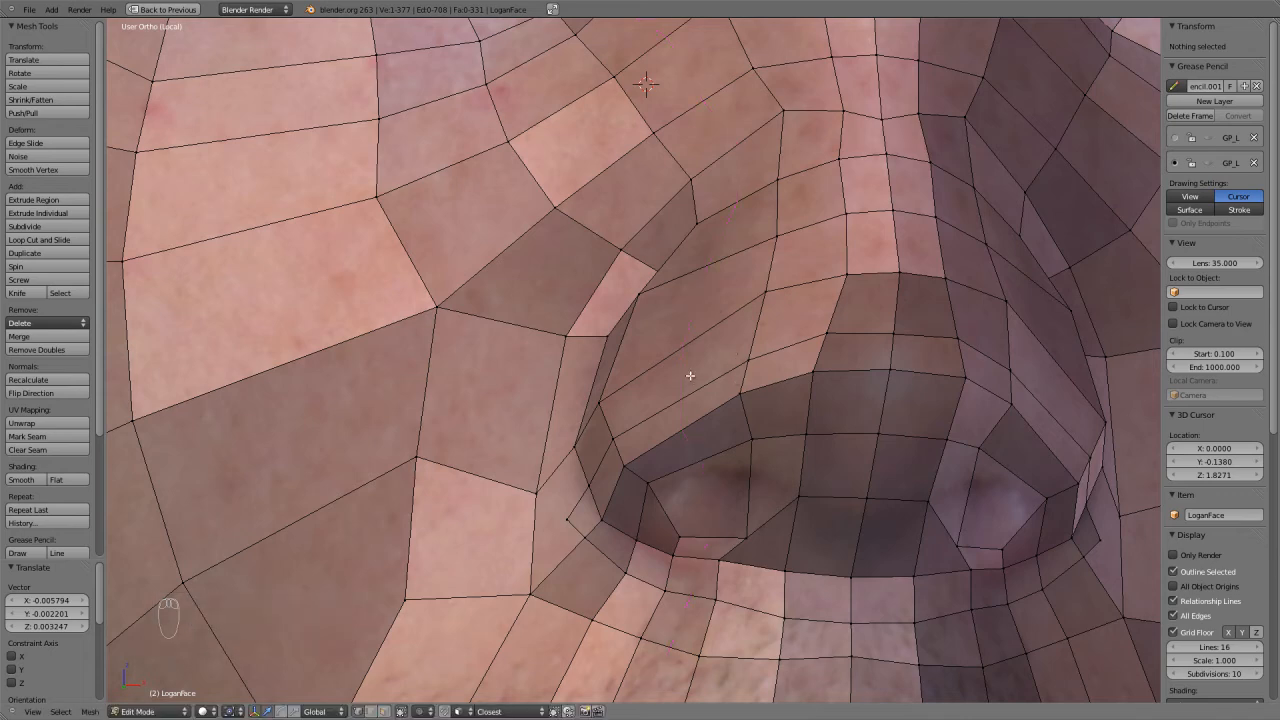
pyautogui.hotkey('ctrl', 'r')
pyautogui.rightClick(690, 375)
# Subdivide the edge above the nostril wing and the edge on the upper lip below the nostril, one cut each.
pyautogui.rightClick(696, 168)
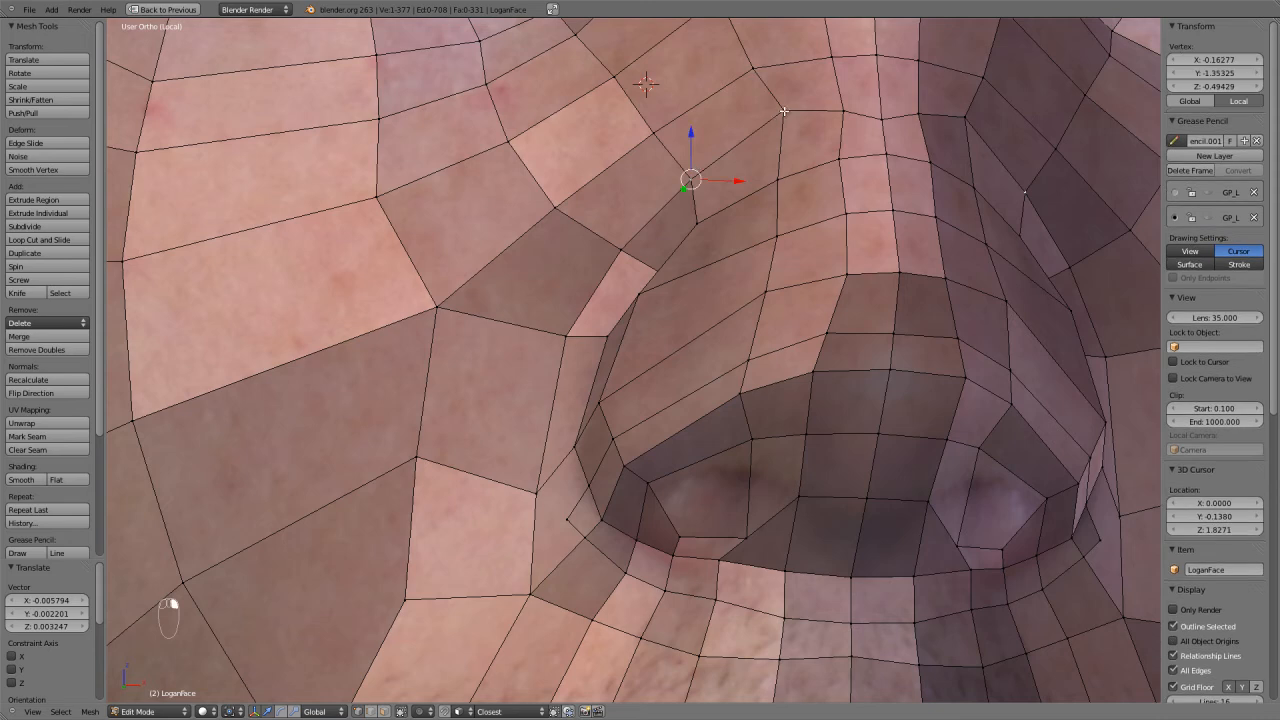
pyautogui.press('w')
pyautogui.click(765, 72)
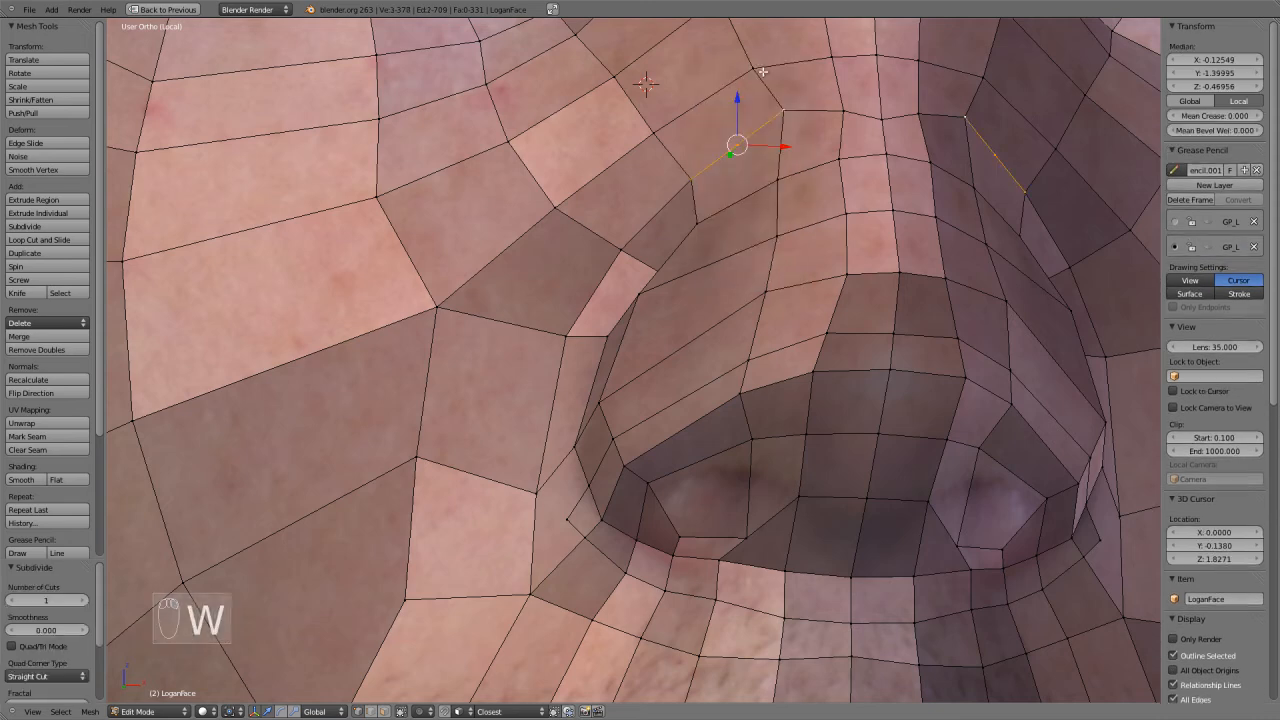
pyautogui.press('a')
pyautogui.hotkey('ctrl', 'r')
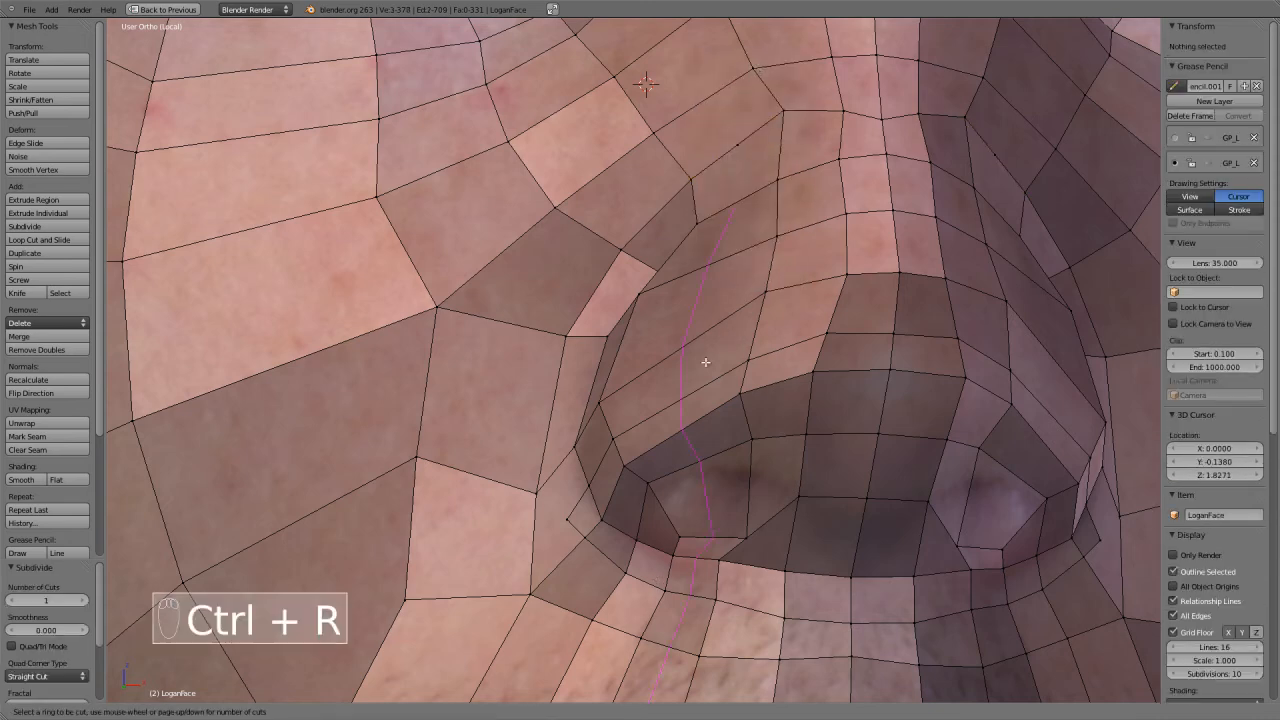
pyautogui.rightClick(653, 634)
pyautogui.press('w')
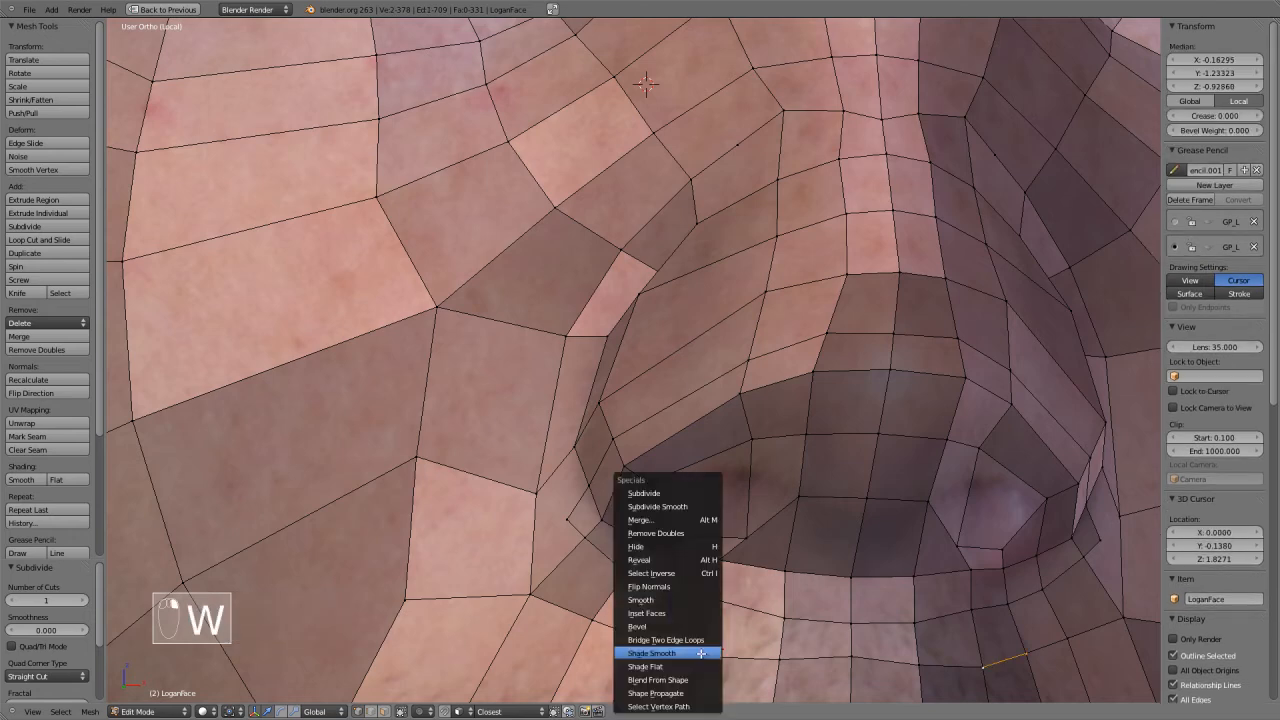
pyautogui.click(689, 494)
pyautogui.press('a')
# Insert a centred loop cut down the nostril wing and through the nostril to the lip, leaving it unslid.
pyautogui.hotkey('ctrl', 'r')
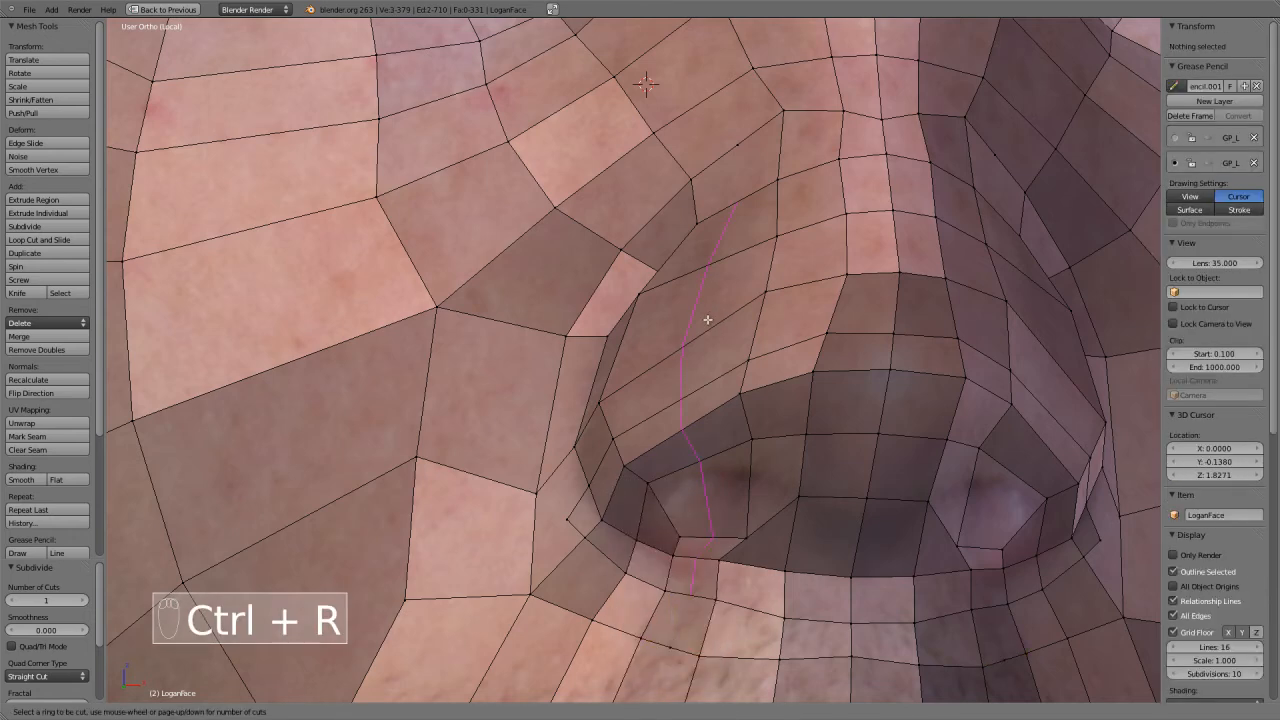
pyautogui.click(708, 320)
pyautogui.rightClick(707, 320)
pyautogui.scroll(1, 707, 356)
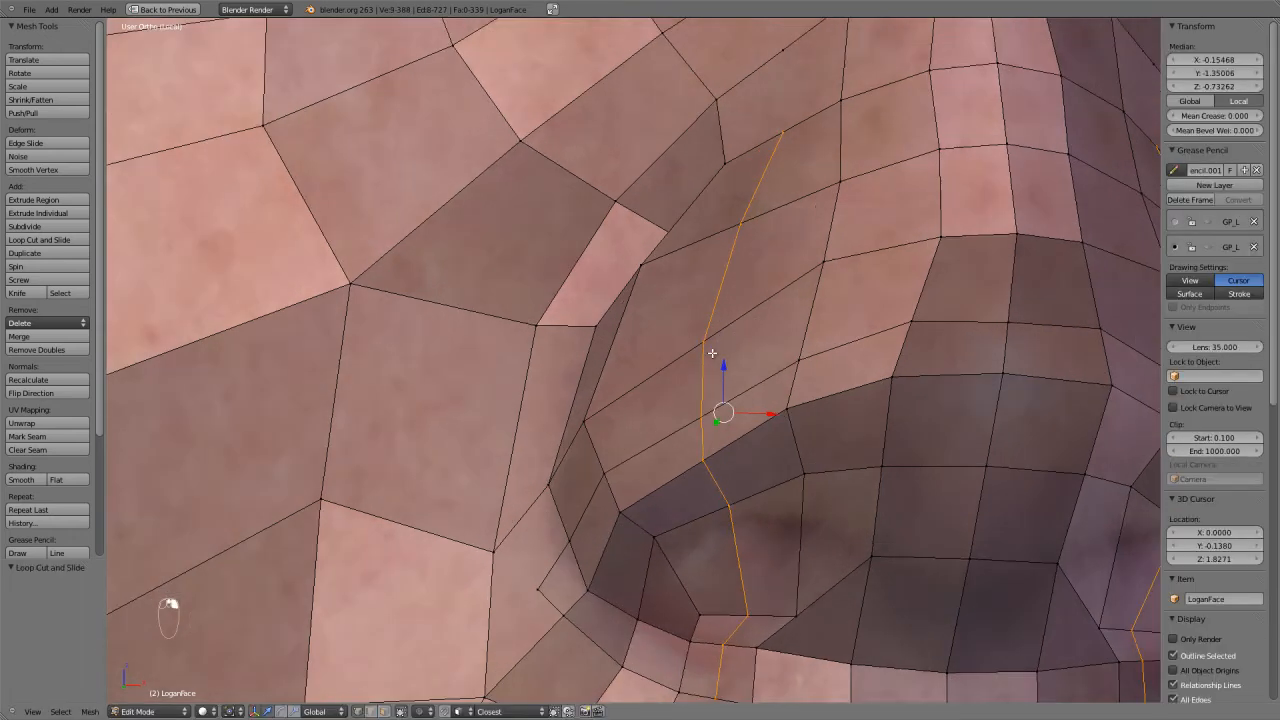
# In front view, move two vertices of the new loop on the nostril wing outward to even the spacing.
pyautogui.scroll(-3, 707, 358)
pyautogui.press('KP_1')
pyautogui.scroll(3, 574, 521)
pyautogui.rightClick(574, 521)
pyautogui.press('g')
pyautogui.click(555, 516)
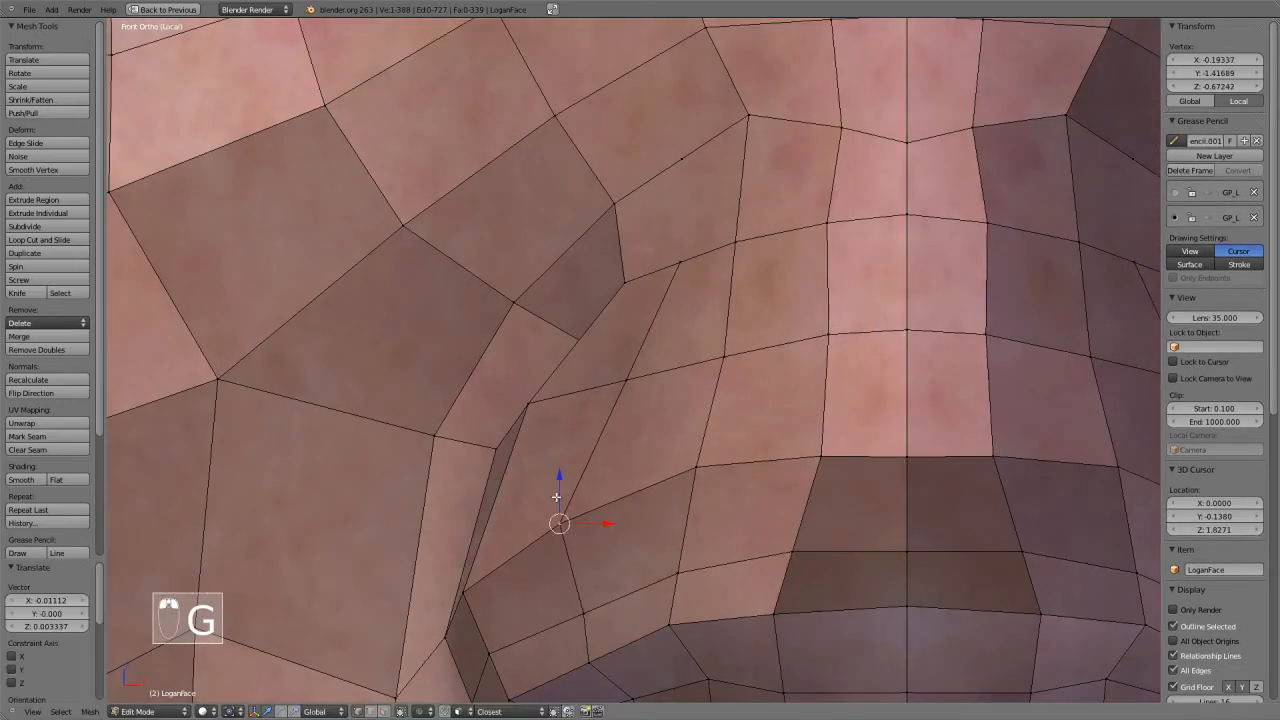
pyautogui.rightClick(630, 384)
pyautogui.press('g')
pyautogui.click(607, 374)
# Reposition the loop's lower vertices on the wing, just above the nostril opening, to smooth its curve.
pyautogui.scroll(-1, 591, 505)
pyautogui.rightClick(597, 507)
pyautogui.press('g')
pyautogui.click(574, 535)
pyautogui.press('g')
pyautogui.click(565, 594)
pyautogui.rightClick(573, 557)
pyautogui.press('g')
pyautogui.click(574, 550)
# Adjust the vertices along the outer edge of the nostril wing up to the crease where it meets the cheek.
pyautogui.rightClick(542, 483)
pyautogui.press('g')
pyautogui.click(547, 479)
pyautogui.press('g')
pyautogui.click(587, 380)
pyautogui.rightClick(630, 322)
pyautogui.press('g')
pyautogui.click(634, 330)
pyautogui.press('g')
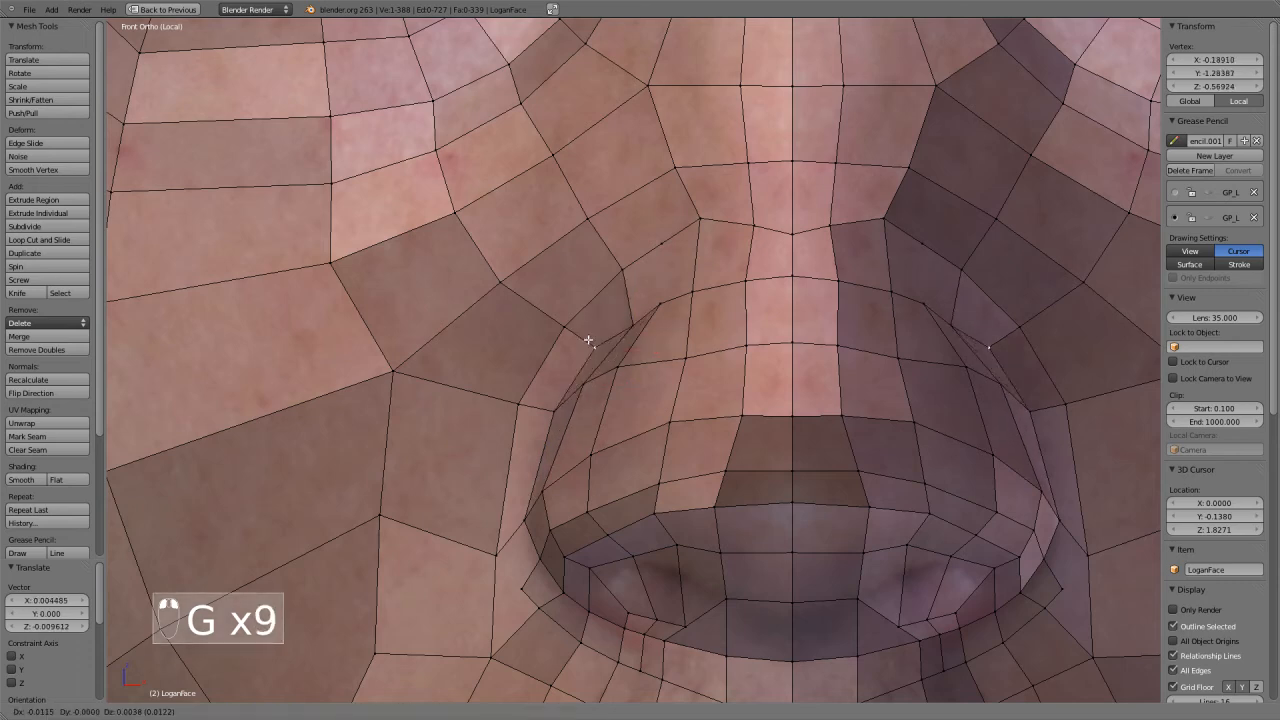
pyautogui.click(590, 343)
# Reposition the vertices at the top of the nostril wing and beside the nose bridge to even the edge flow.
pyautogui.press('g')
pyautogui.click(655, 292)
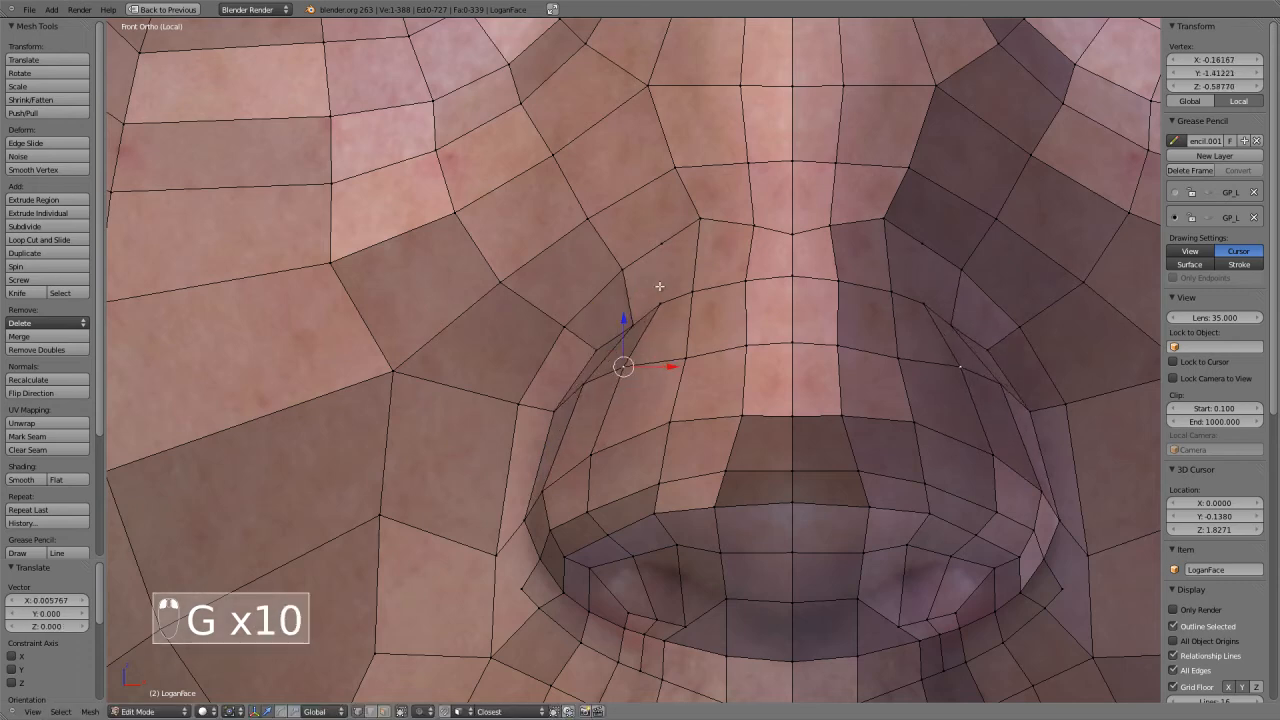
pyautogui.press('g')
pyautogui.click(668, 323)
pyautogui.rightClick(677, 361)
pyautogui.press('g')
pyautogui.click(671, 359)
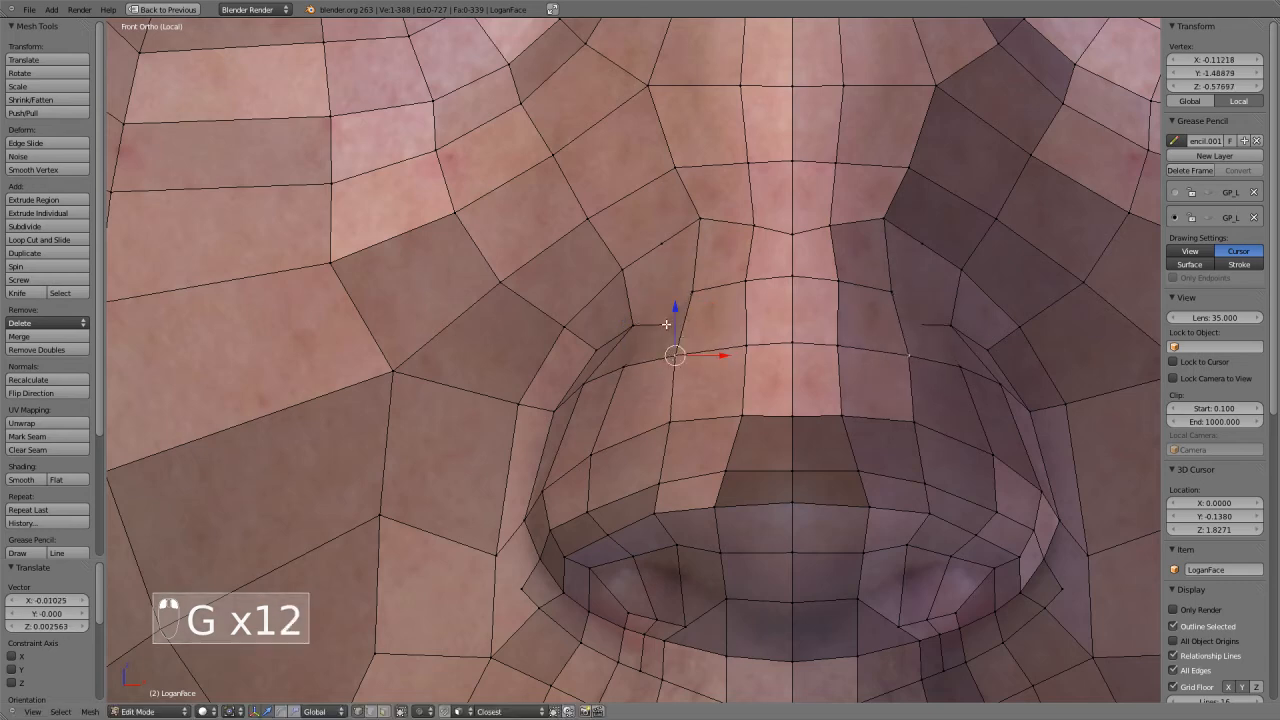
pyautogui.press('z')
pyautogui.press('z')
pyautogui.press('g')
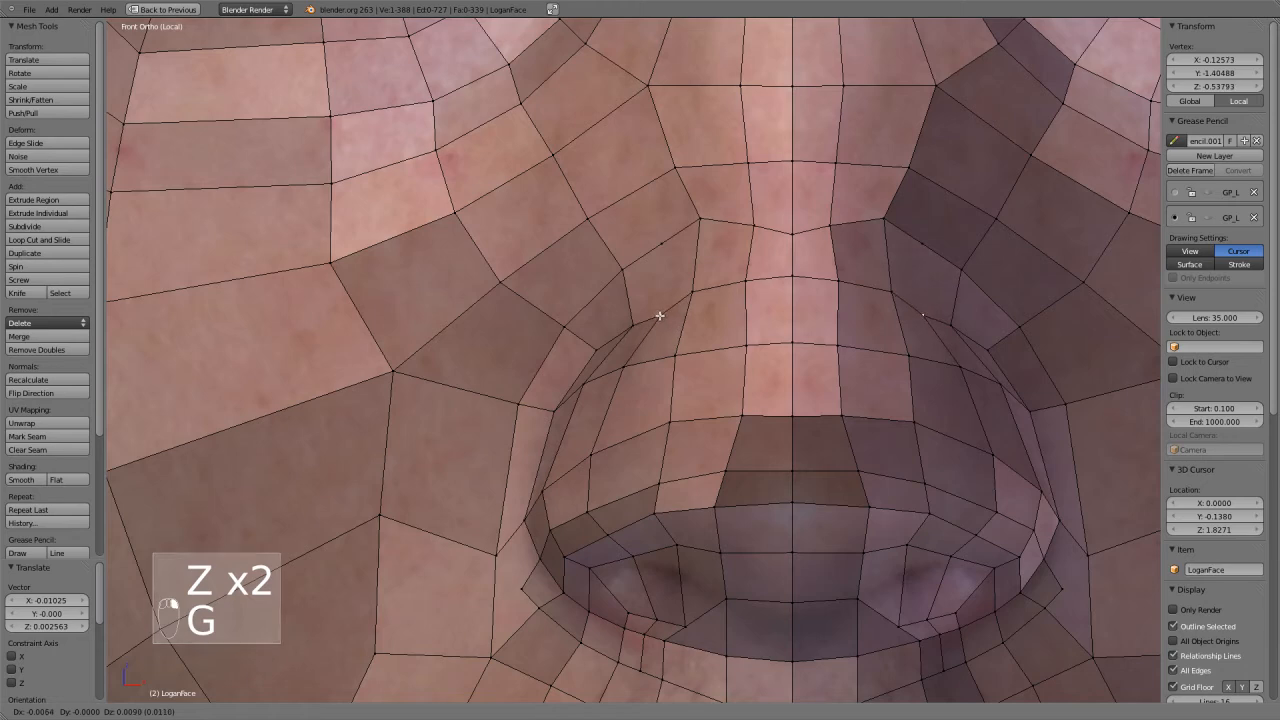
pyautogui.click(660, 316)
# Check the nose outside Edit Mode, then examine the nostril topology from below in Edit Mode.
pyautogui.press('Tab')
pyautogui.scroll(-4, 721, 405)
pyautogui.keyDown('shift'); pyautogui.moveTo(750, 458); pyautogui.dragTo(650, 402, button='middle'); pyautogui.keyUp('shift')
pyautogui.scroll(3, 628, 436)
pyautogui.moveTo(630, 490); pyautogui.dragTo(722, 470, button='middle')
pyautogui.scroll(2, 726, 480)
pyautogui.press('Tab')
pyautogui.scroll(2, 728, 440)
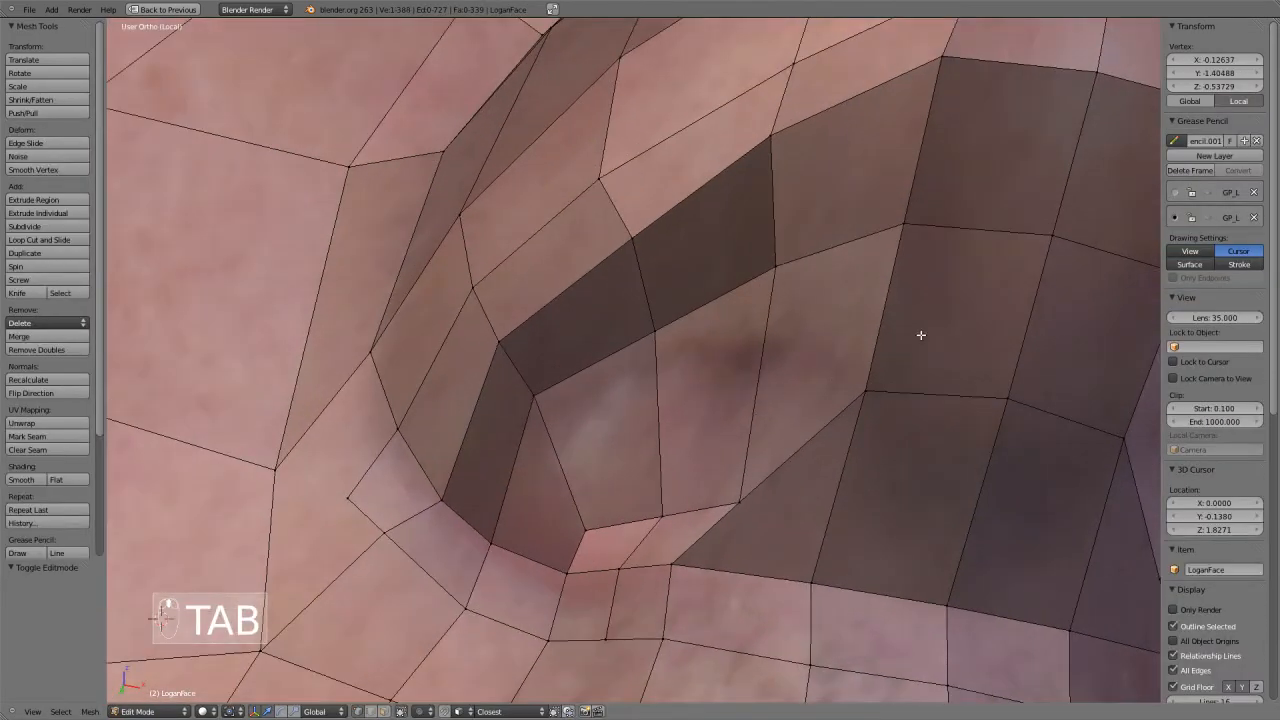
pyautogui.hotkey('ctrl', 'r')
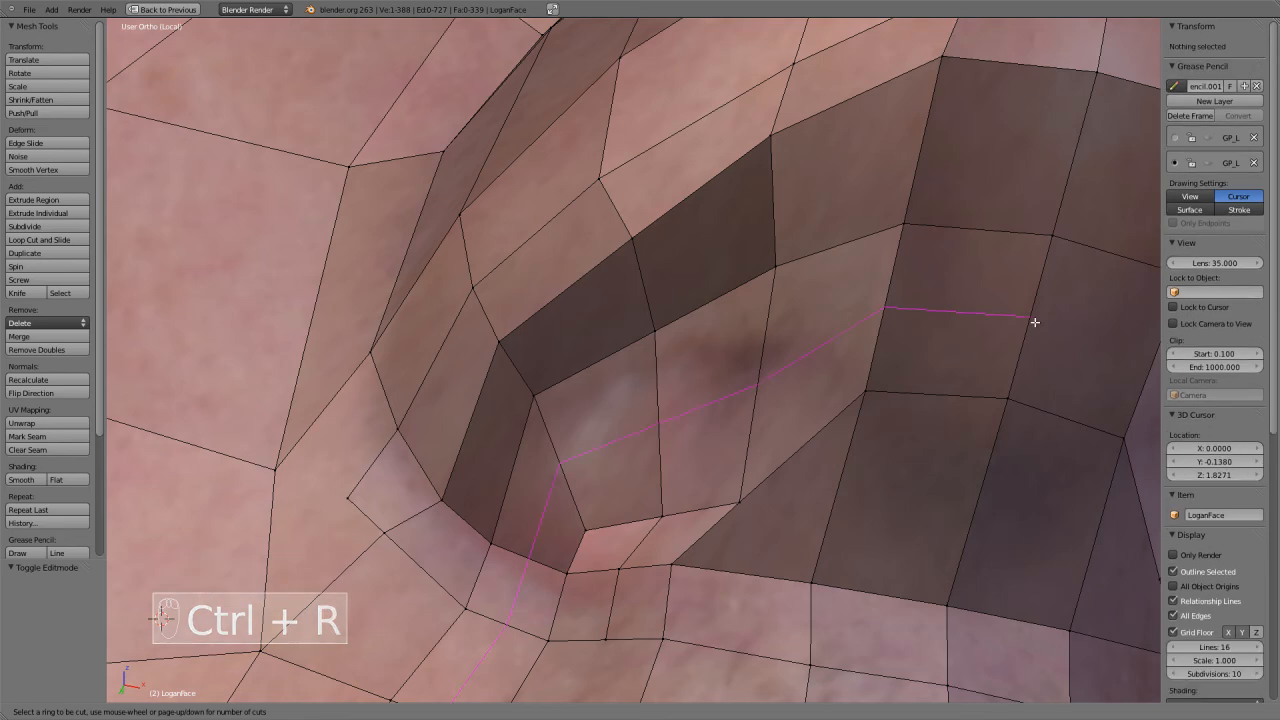
pyautogui.press('Escape')
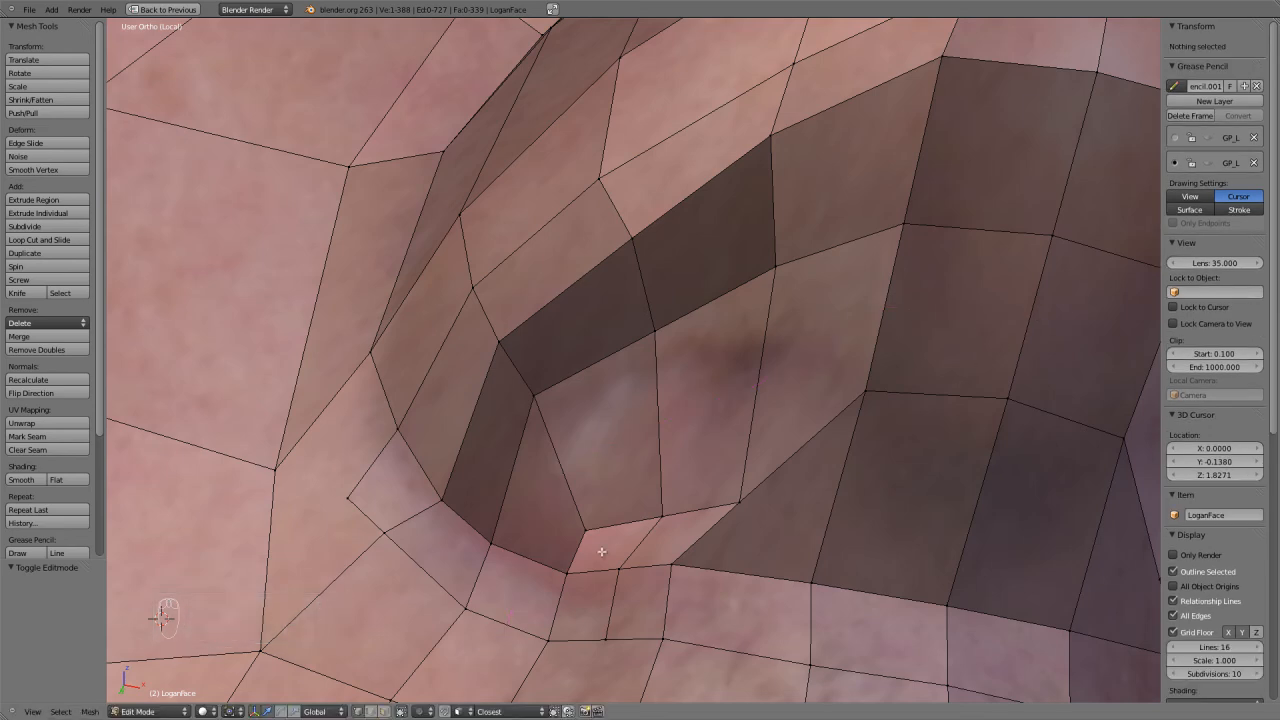
# Subdivide the edge on the nostril's outer lower rim with one cut.
pyautogui.rightClick(492, 547)
pyautogui.keyDown('shift'); pyautogui.rightClick(558, 570); pyautogui.keyUp('shift')
pyautogui.press('w')
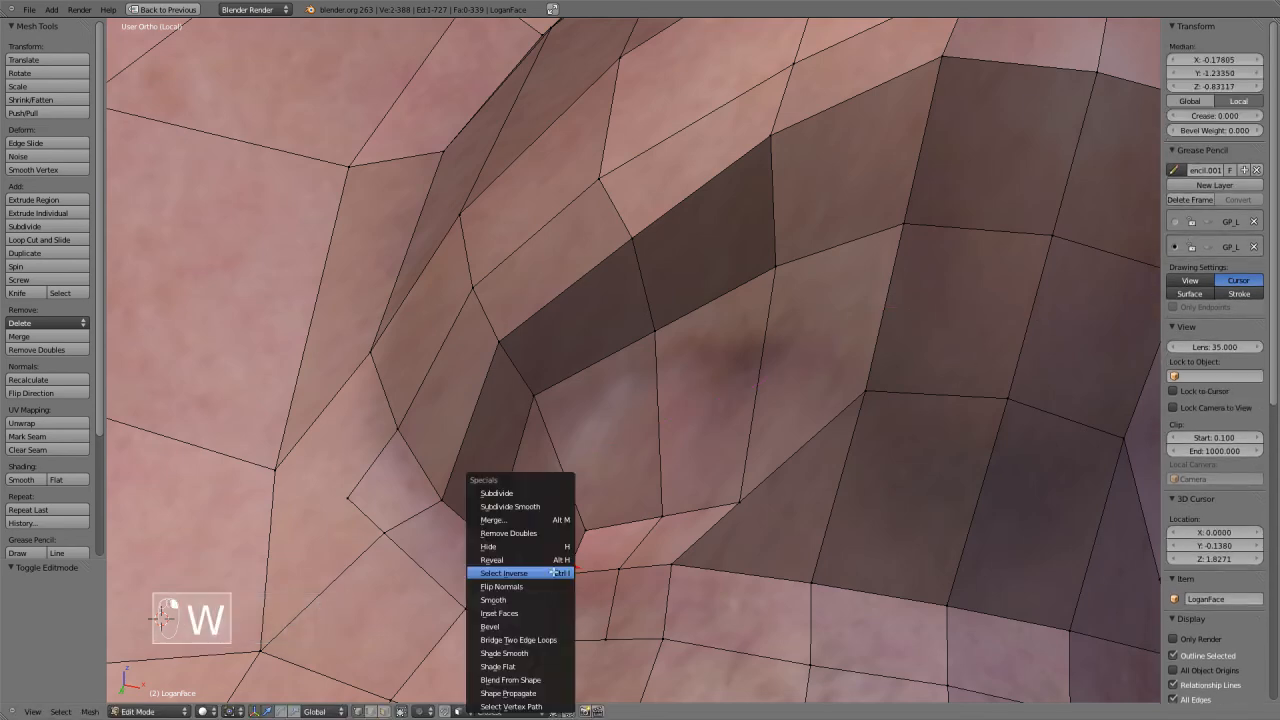
pyautogui.click(547, 494)
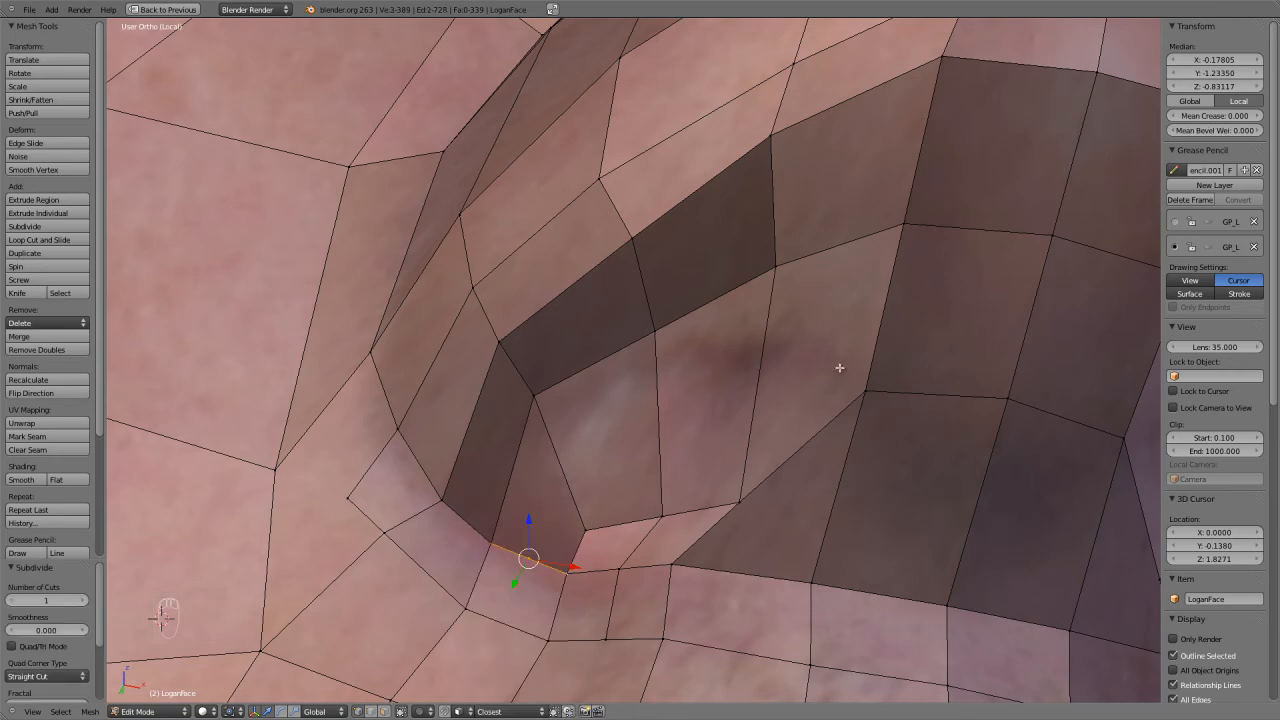
# Insert a loop cut across both nostril openings and the underside of the nose tip.
pyautogui.hotkey('ctrl', 'r')
pyautogui.click(880, 316)
pyautogui.scroll(-2, 719, 407)
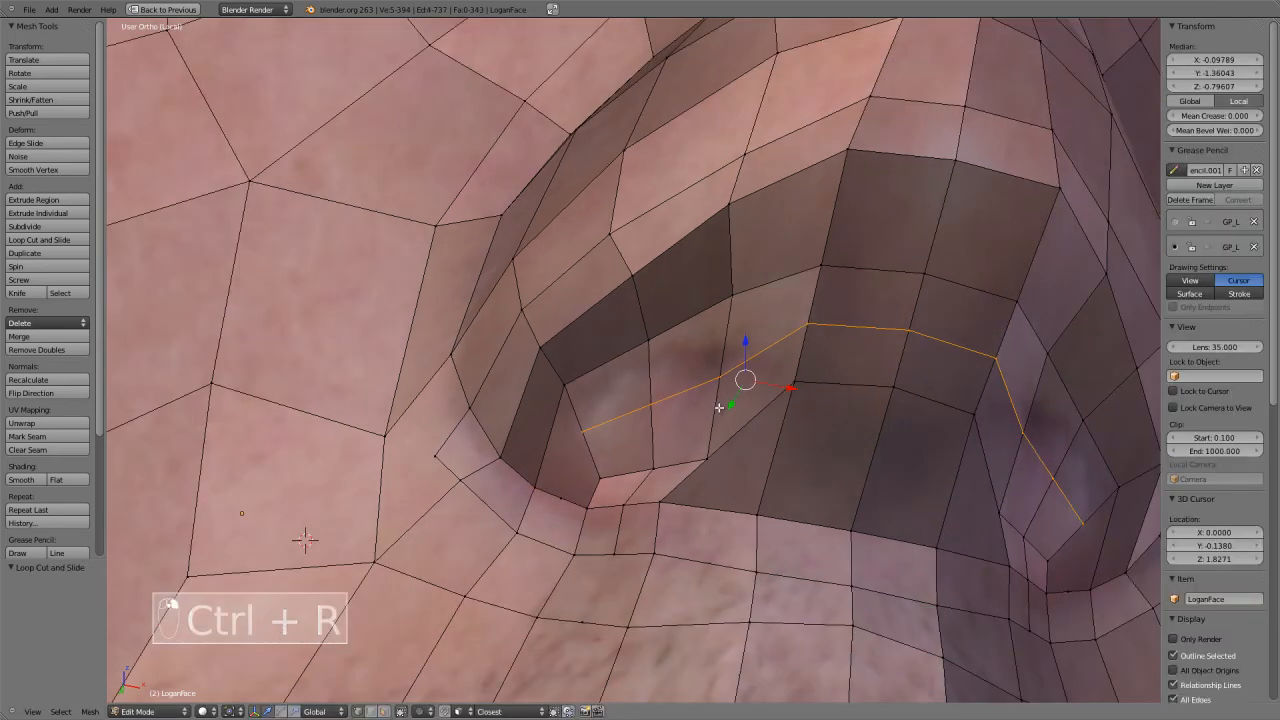
# In front view, switch to face select mode and select the four outer faces filling the nostril opening.
pyautogui.press('KP_1')
pyautogui.scroll(-3, 719, 407)
pyautogui.scroll(4, 681, 500)
pyautogui.hotkey('ctrl', 'Tab')
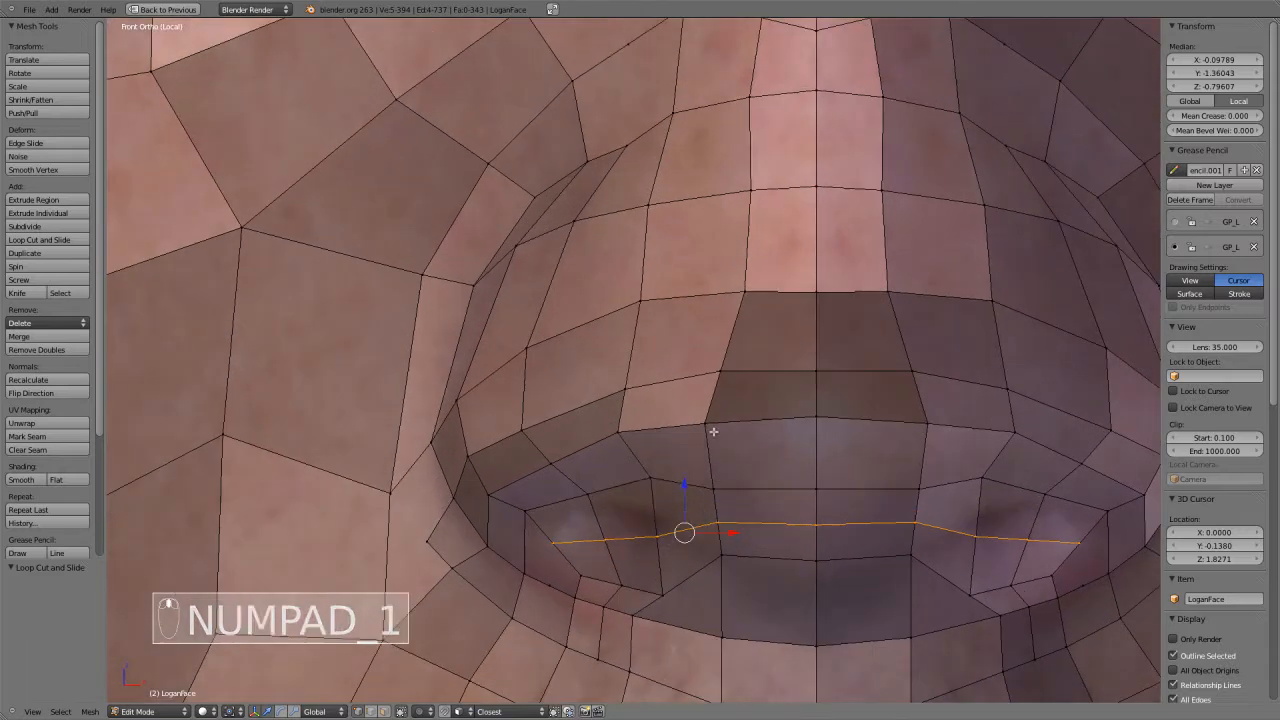
pyautogui.click(655, 512)
pyautogui.rightClick(572, 524)
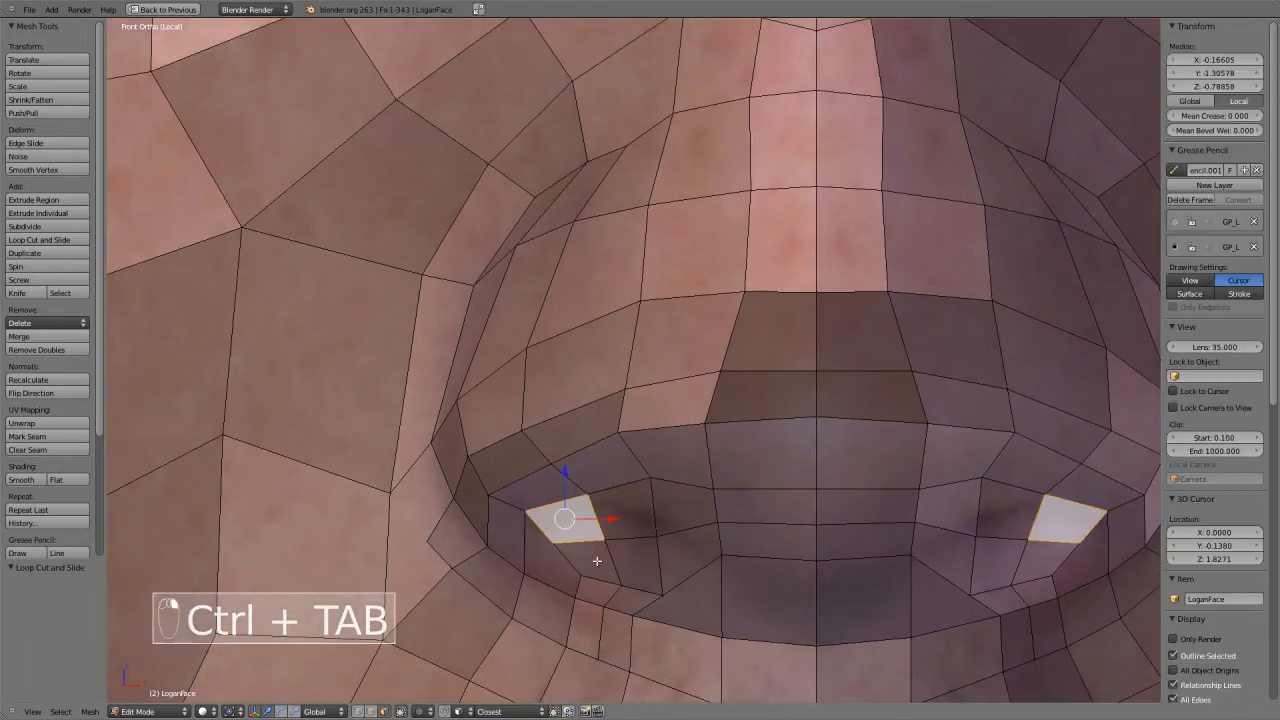
pyautogui.keyDown('shift'); pyautogui.rightClick(600, 560); pyautogui.keyUp('shift')
pyautogui.keyDown('shift'); pyautogui.rightClick(636, 562); pyautogui.keyUp('shift')
pyautogui.keyDown('shift'); pyautogui.rightClick(639, 513); pyautogui.keyUp('shift')
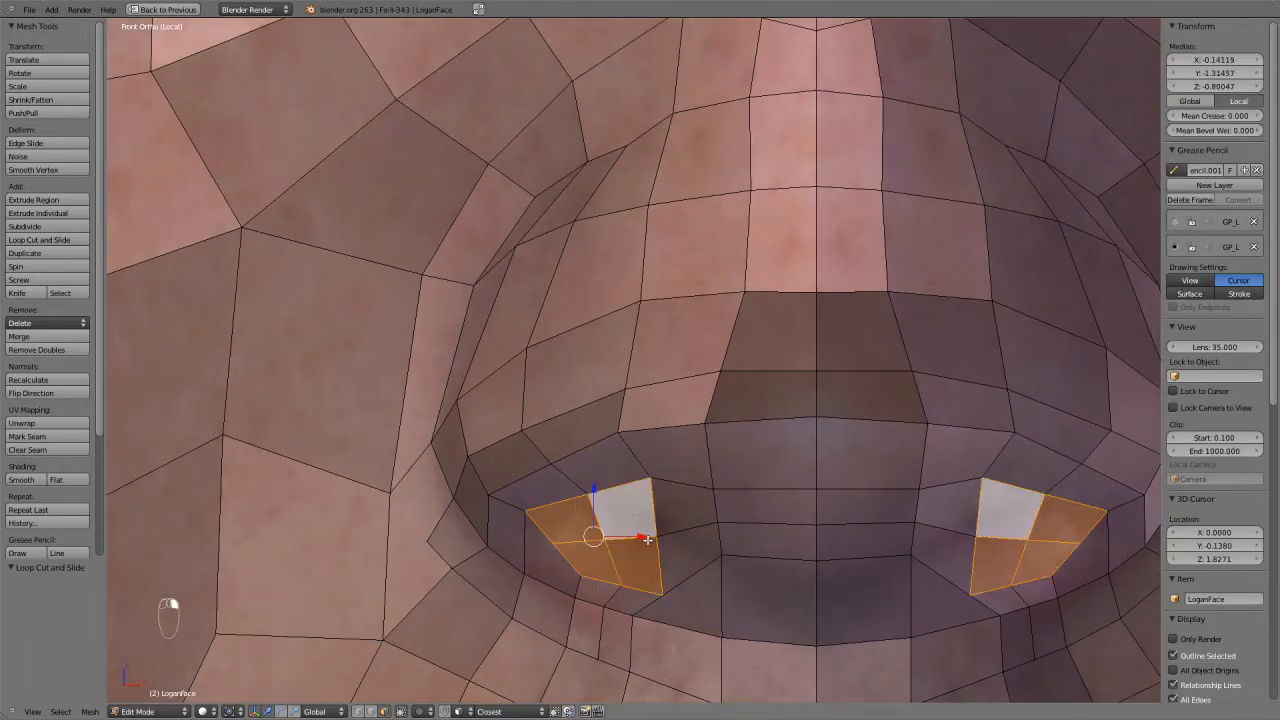
# Try to extrude the four nostril faces and scale them inward, then undo the extrusion.
pyautogui.press('e')
pyautogui.press('s')
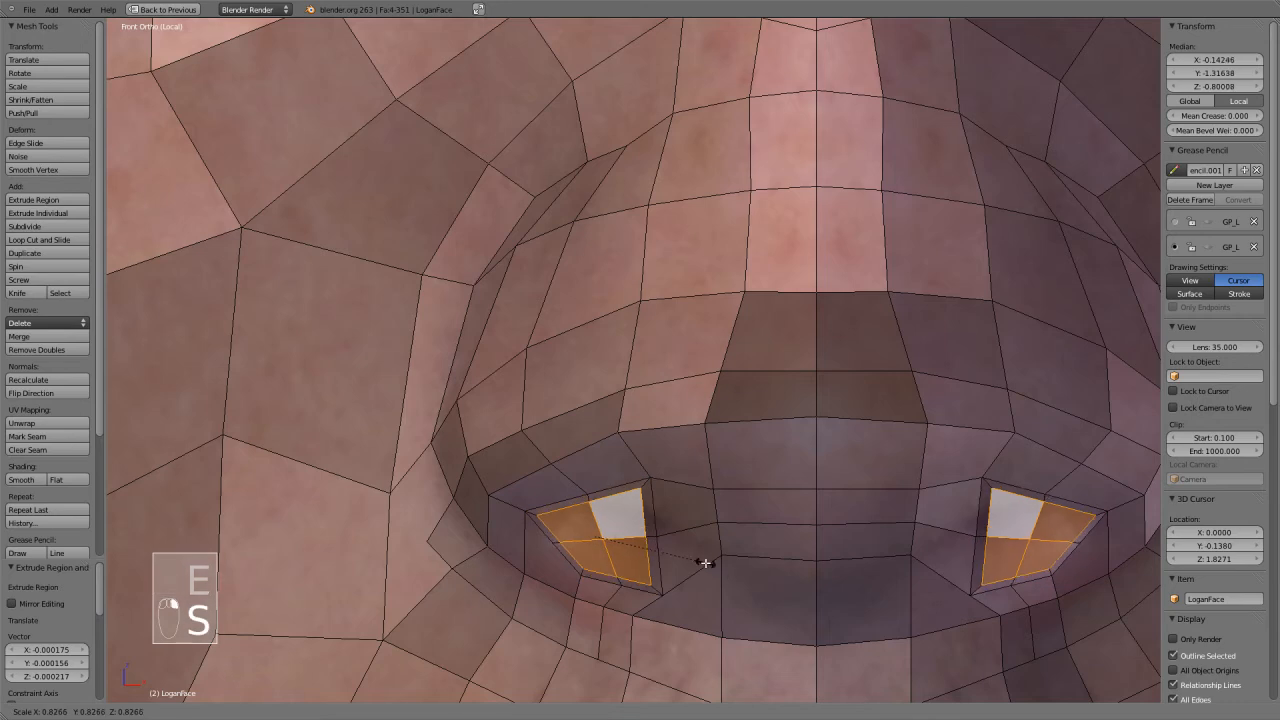
pyautogui.click(694, 552)
pyautogui.hotkey('ctrl', 'z')
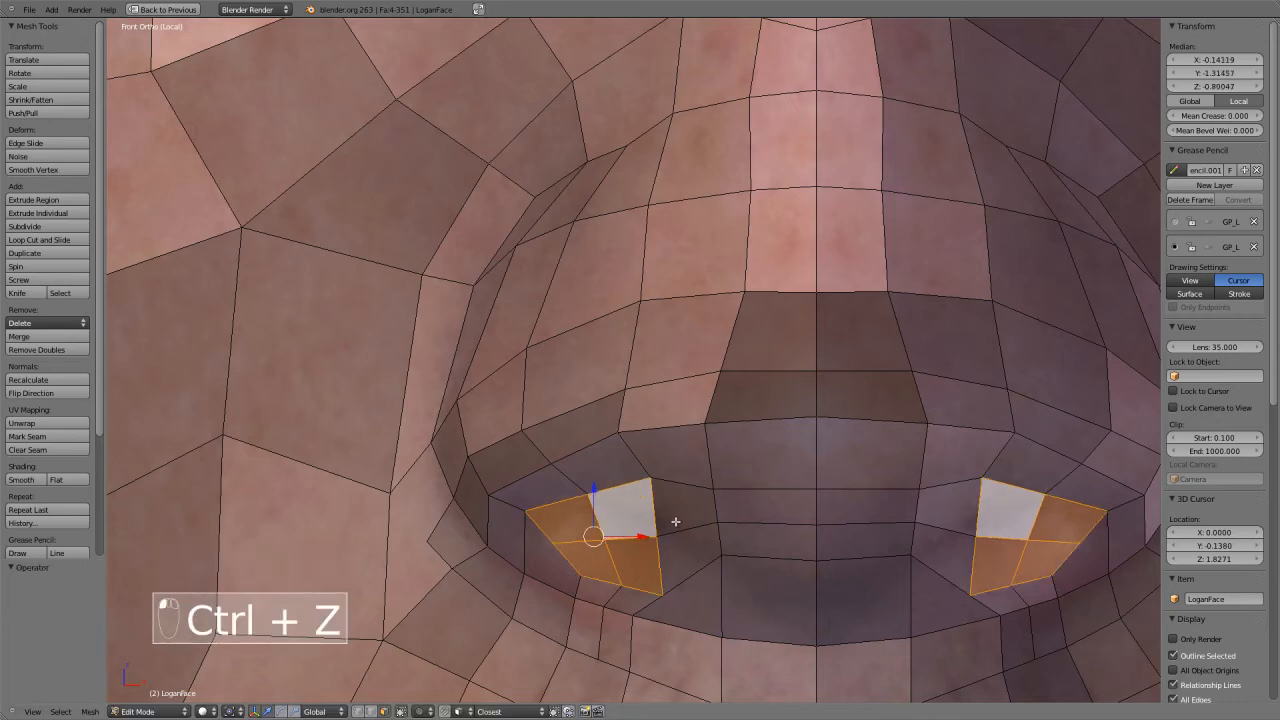
pyautogui.press('s')
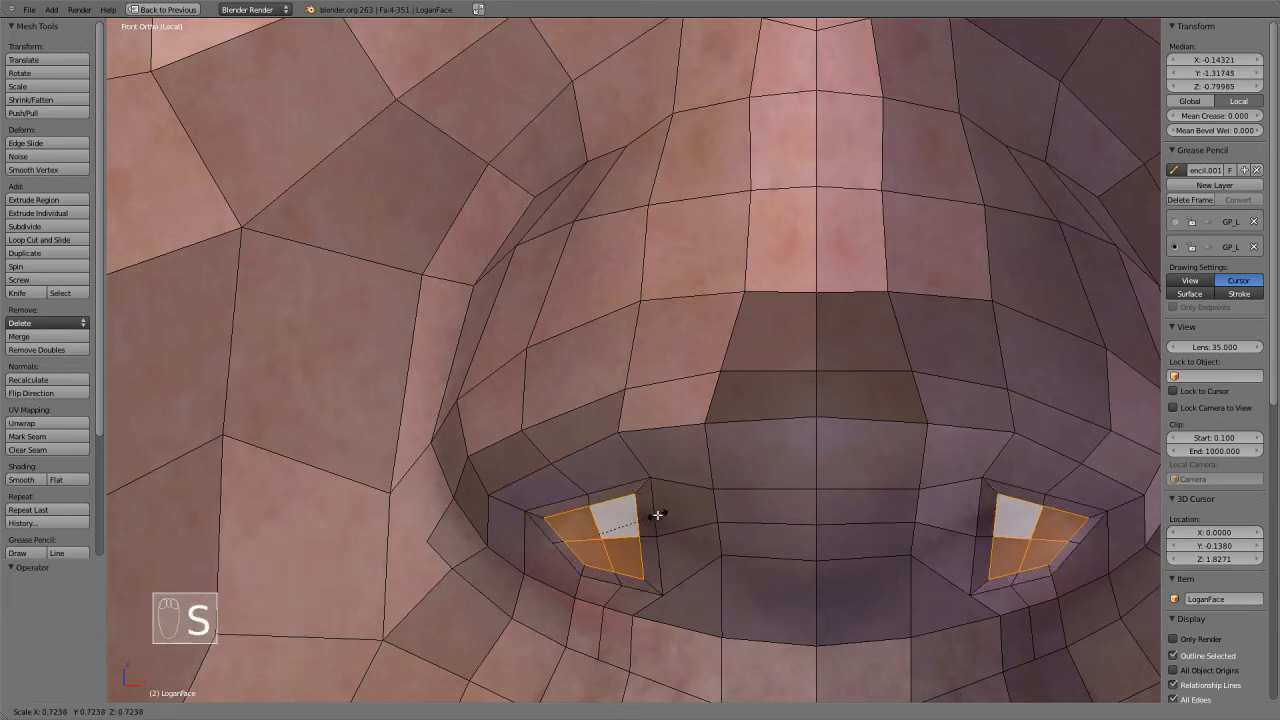
pyautogui.rightClick(657, 515)
pyautogui.hotkey('ctrl', 'z')
pyautogui.hotkey('ctrl', 'z')
pyautogui.hotkey('ctrl', 'z')
pyautogui.hotkey('ctrl', 'z')
# Extrude the six faces filling the nostril opening and scale them inward to about 0.7.
pyautogui.press('s')
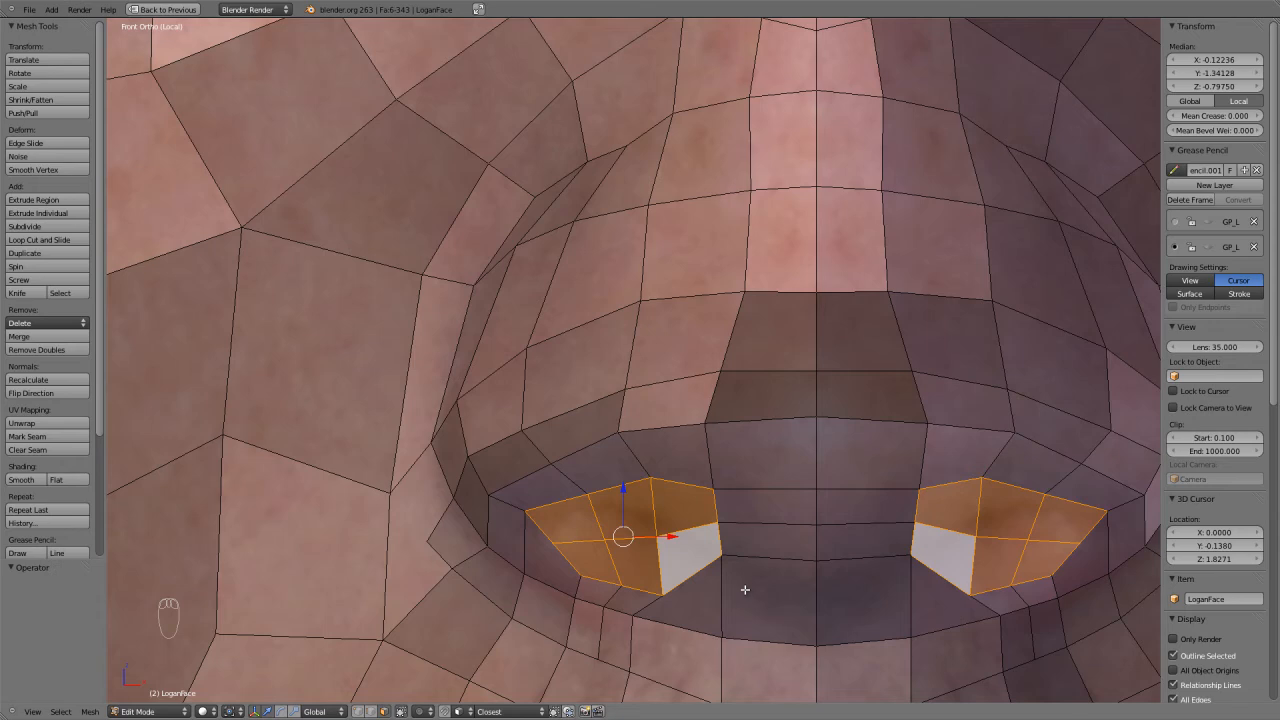
pyautogui.press('e')
pyautogui.click(744, 588)
pyautogui.press('s')
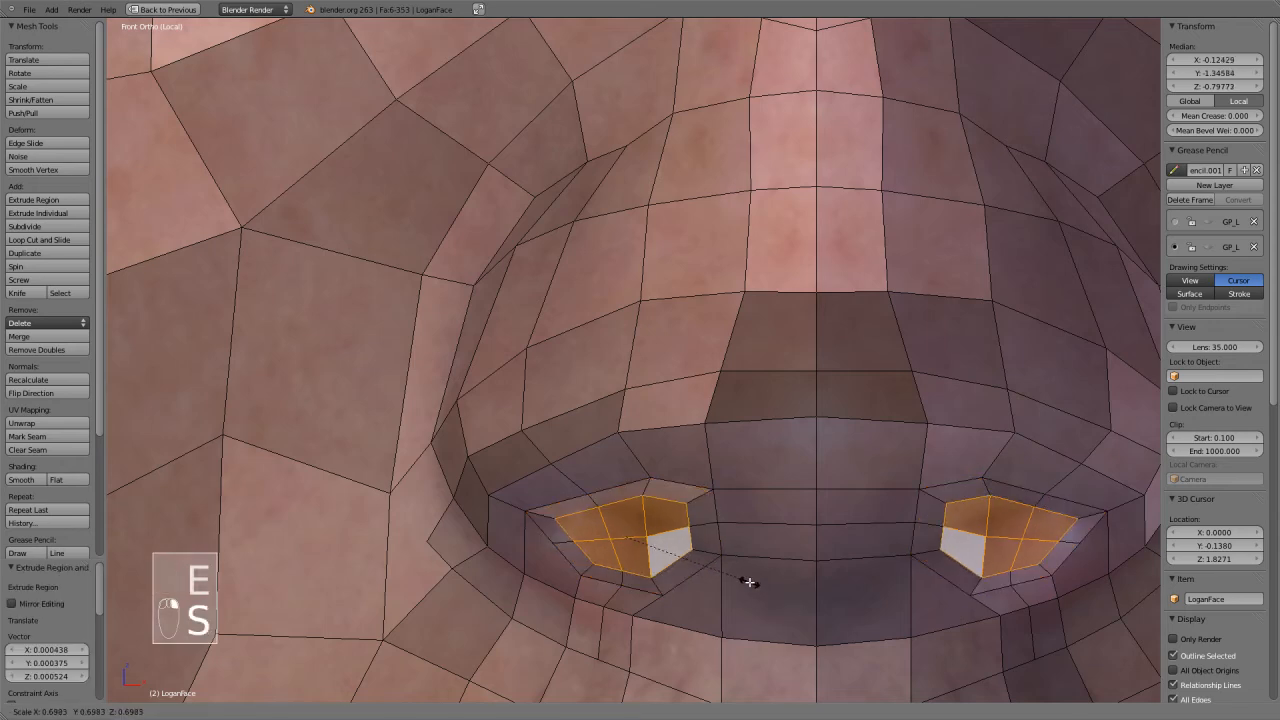
pyautogui.click(763, 586)
# Move the extruded nostril faces up about 0.033 along Z and scale them to 0.673.
pyautogui.press('g')
pyautogui.press('z')
pyautogui.click(634, 446)
pyautogui.press('s')
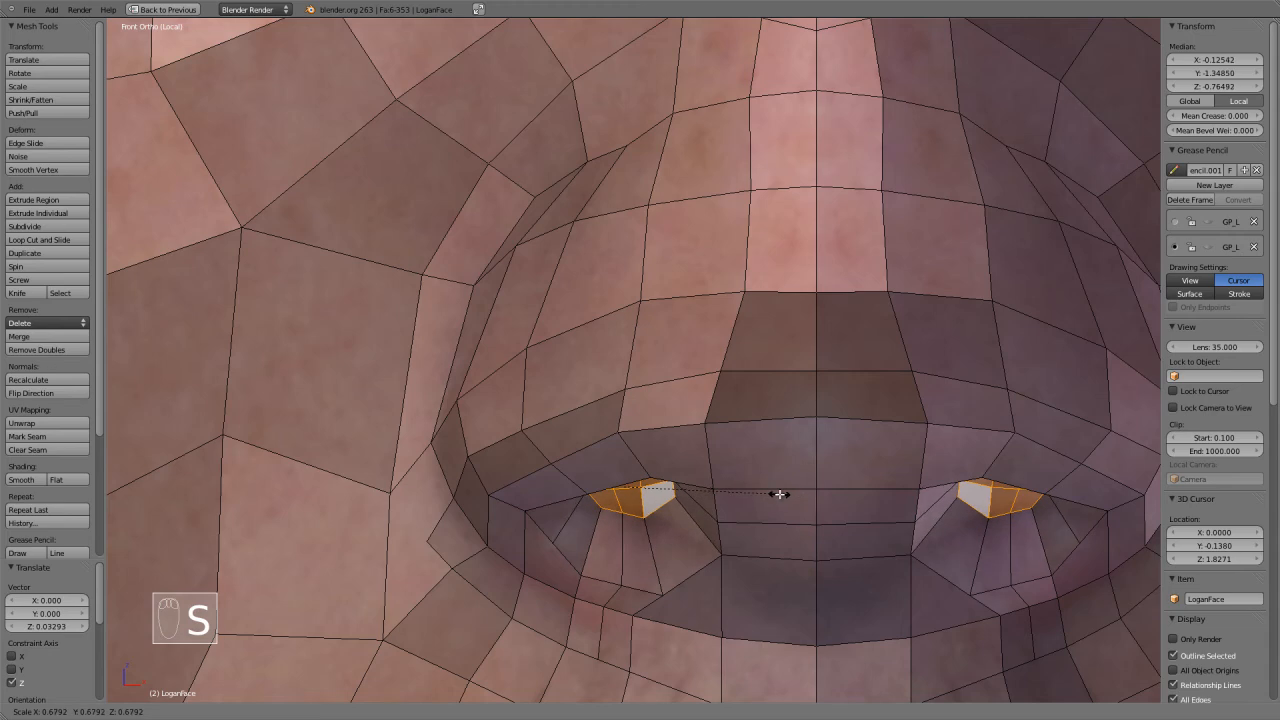
pyautogui.click(778, 492)
# Rotate the inner nostril faces by about 26° and move them about 0.025 along X toward the nose centre.
pyautogui.press('r')
pyautogui.press('r')
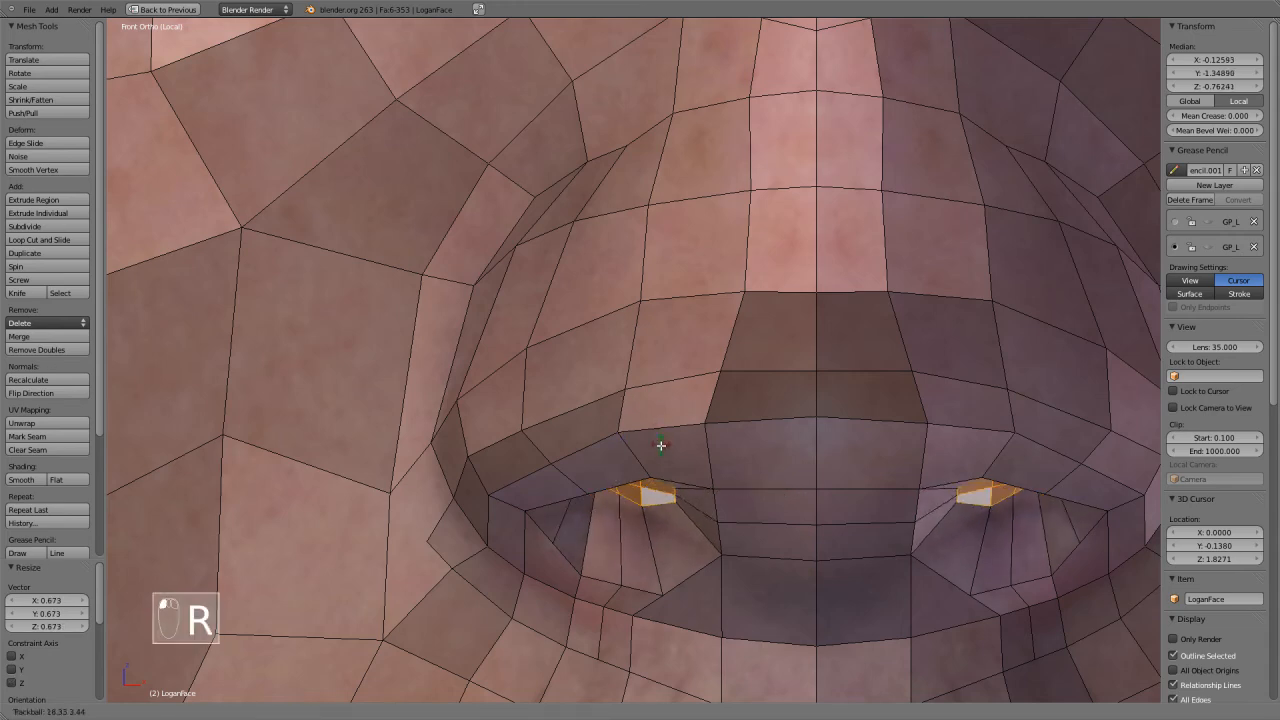
pyautogui.click(679, 454)
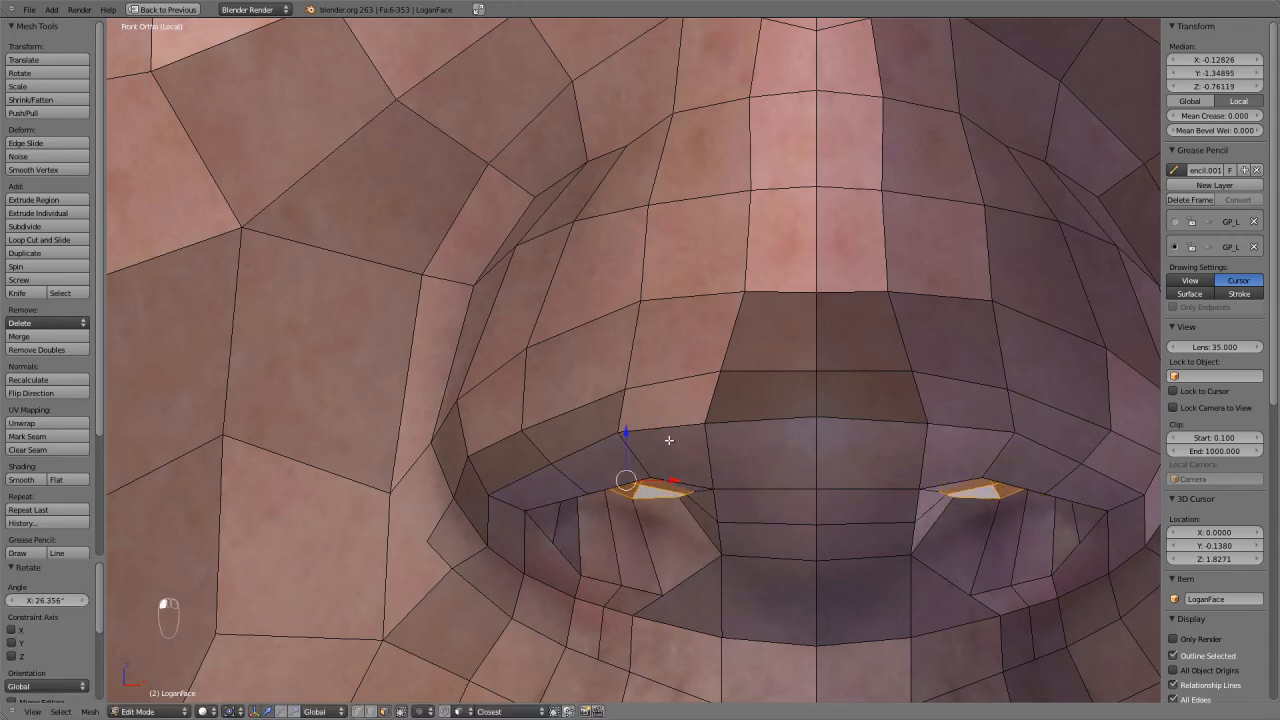
pyautogui.press('g')
pyautogui.click(706, 450)
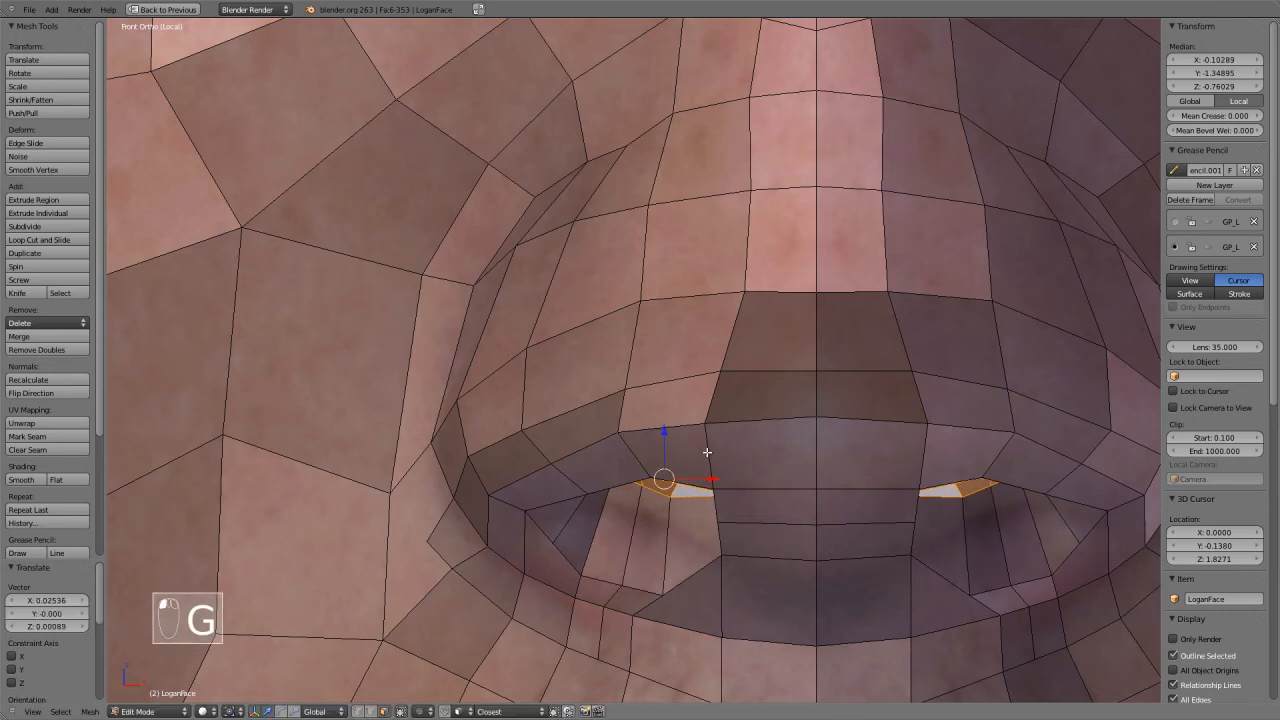
# Rotate the inner nostril faces by about 22°, nudge them slightly upward, and switch to wireframe display.
pyautogui.scroll(-2, 718, 465)
pyautogui.press('z')
pyautogui.press('z')
pyautogui.press('r')
pyautogui.click(731, 502)
pyautogui.press('g')
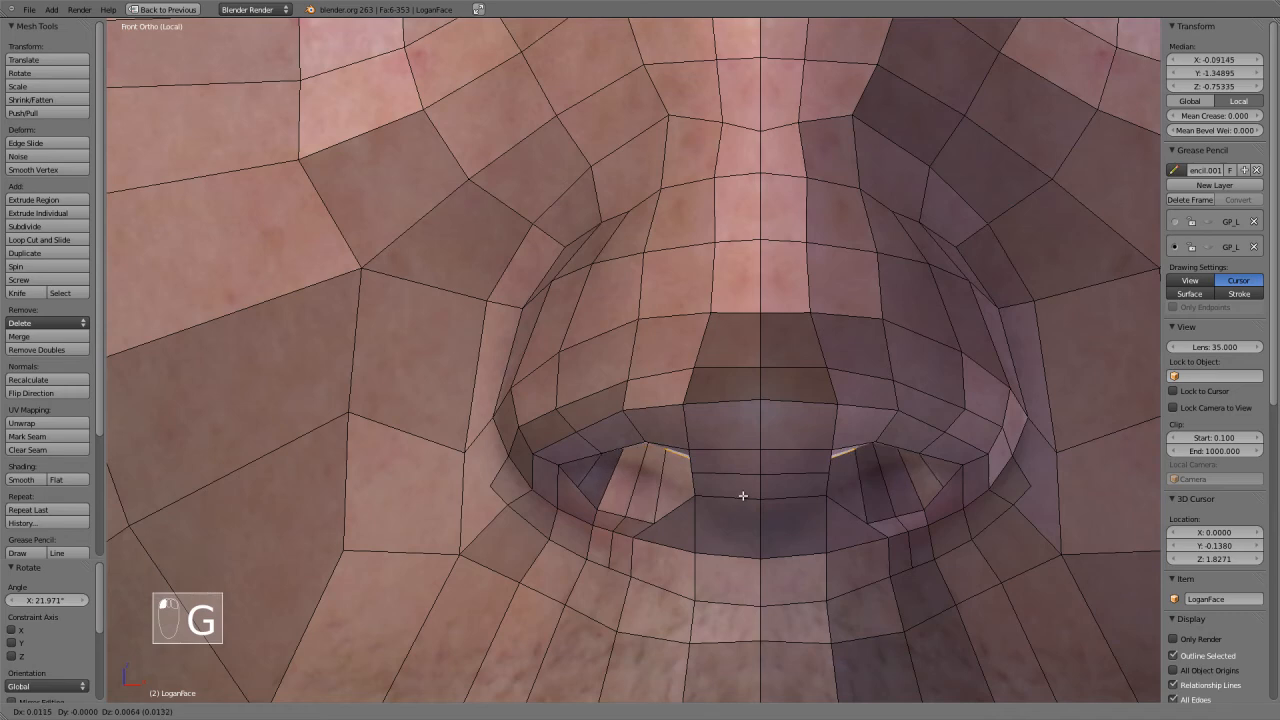
pyautogui.click(733, 497)
pyautogui.press('z')
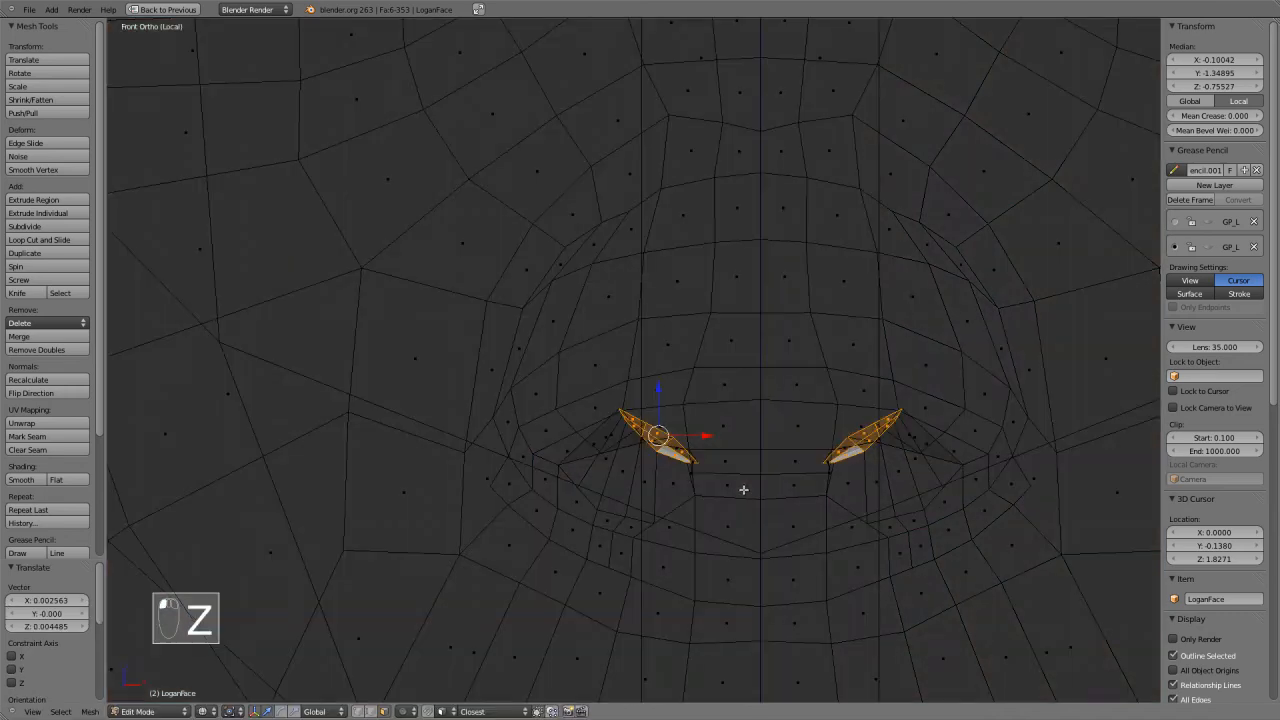
# Extrude the inner nostril faces upward, rotate them about 38° and move them up about 0.041 along Z.
pyautogui.press('e')
pyautogui.click(786, 441)
pyautogui.press('r')
pyautogui.click(725, 455)
pyautogui.press('g')
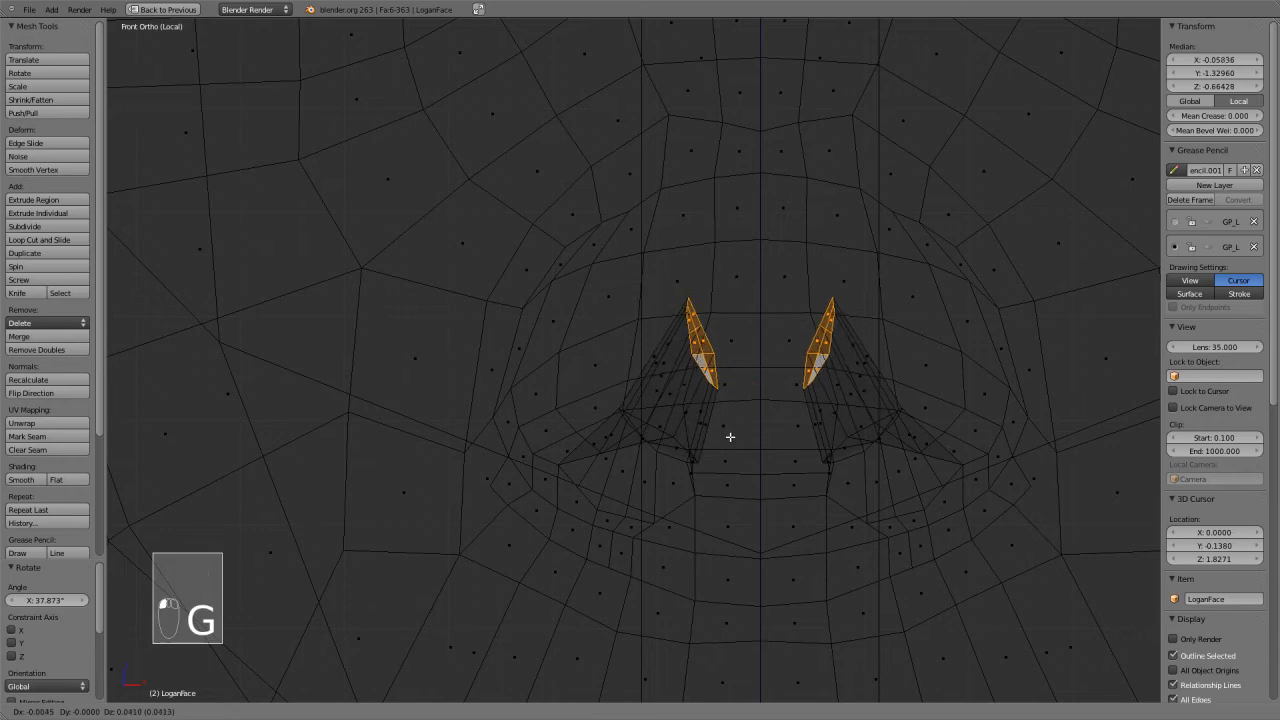
pyautogui.click(731, 434)
# Extrude the inner nostril faces about 0.104 along X to the nose's centre line and delete the end faces there.
pyautogui.scroll(1, 743, 433)
pyautogui.press('z')
pyautogui.scroll(1, 669, 454)
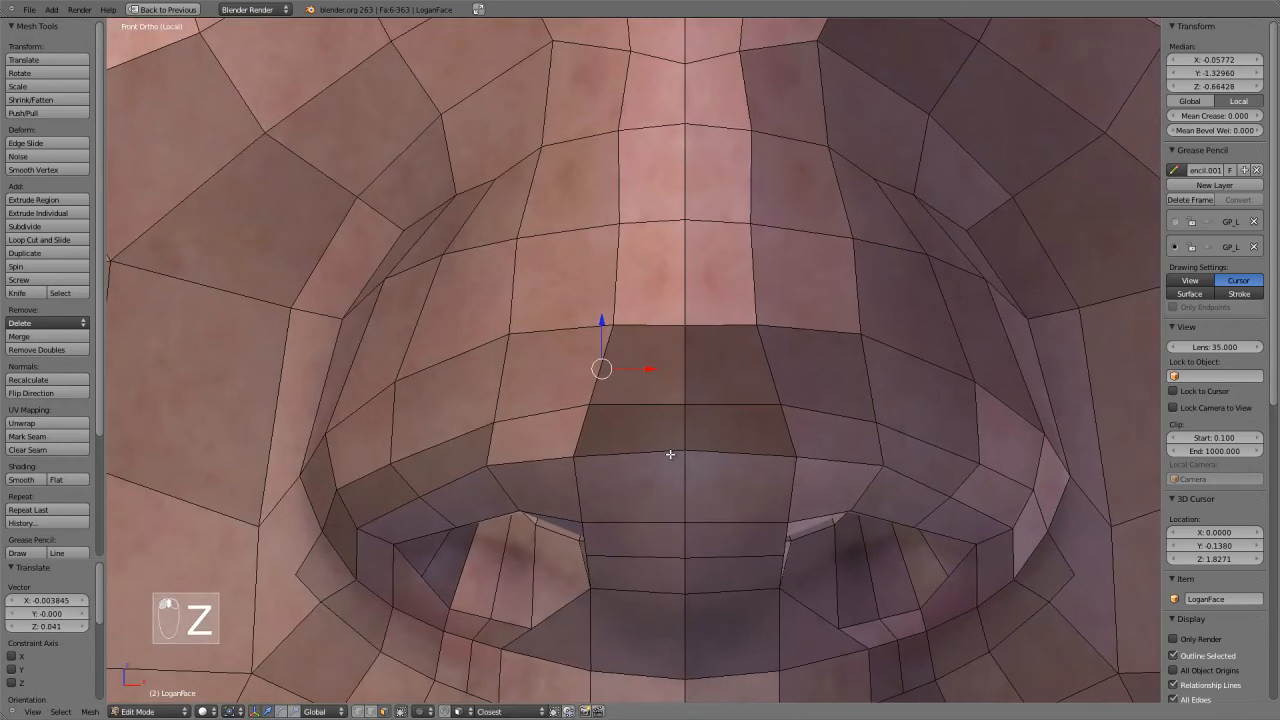
pyautogui.press('z')
pyautogui.keyDown('shift'); pyautogui.moveTo(665, 454); pyautogui.dragTo(651, 500, button='middle'); pyautogui.keyUp('shift')
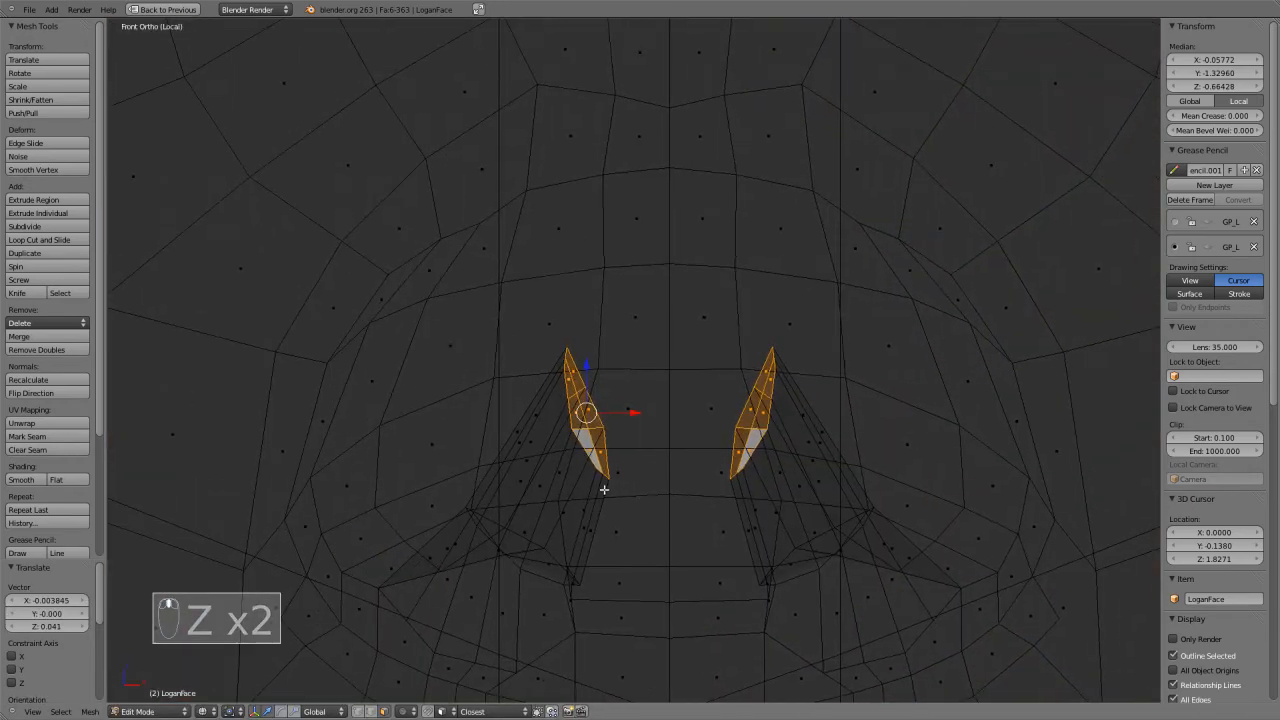
pyautogui.press('e')
pyautogui.click(760, 476)
pyautogui.press('x')
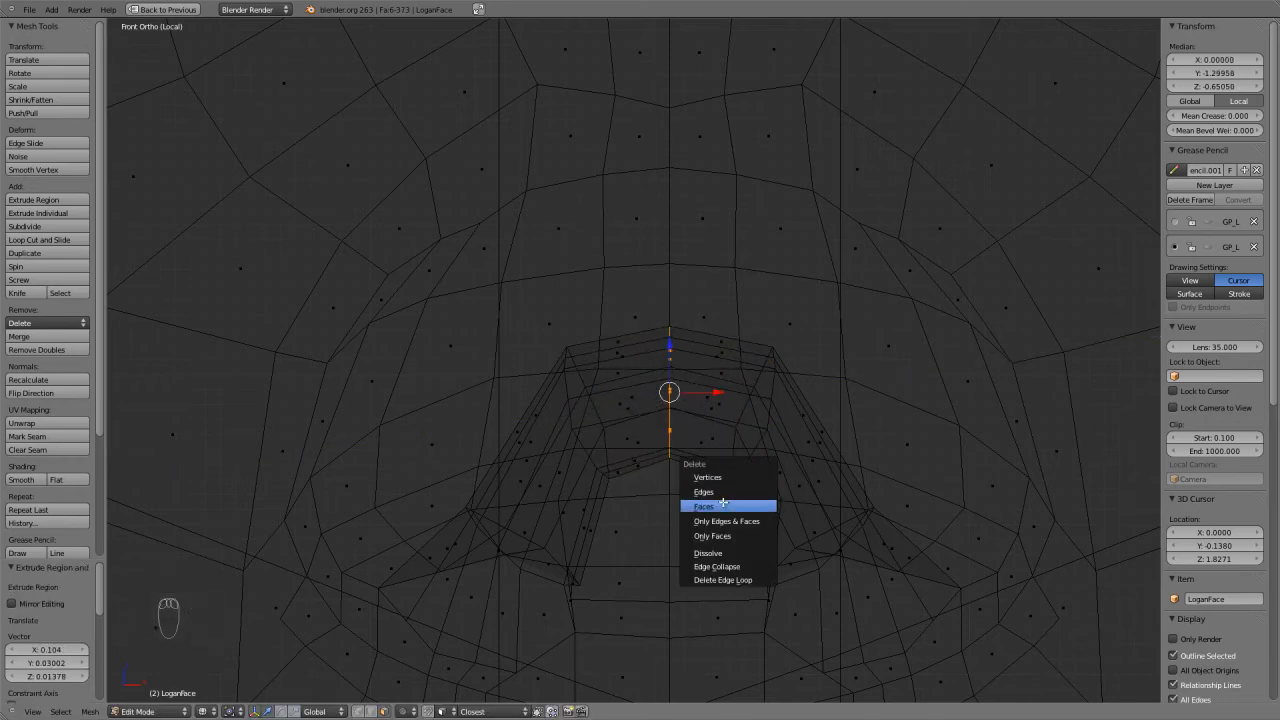
pyautogui.click(721, 505)
# Examine the extruded nostril cavities from below in solid shading, with and without the mesh edges.
pyautogui.scroll(-3, 629, 503)
pyautogui.press('z')
pyautogui.moveTo(629, 503)
pyautogui.mouseDown(button='middle')
pyautogui.moveTo(668, 487)
pyautogui.moveTo(693, 454)
pyautogui.mouseUp(button='middle')
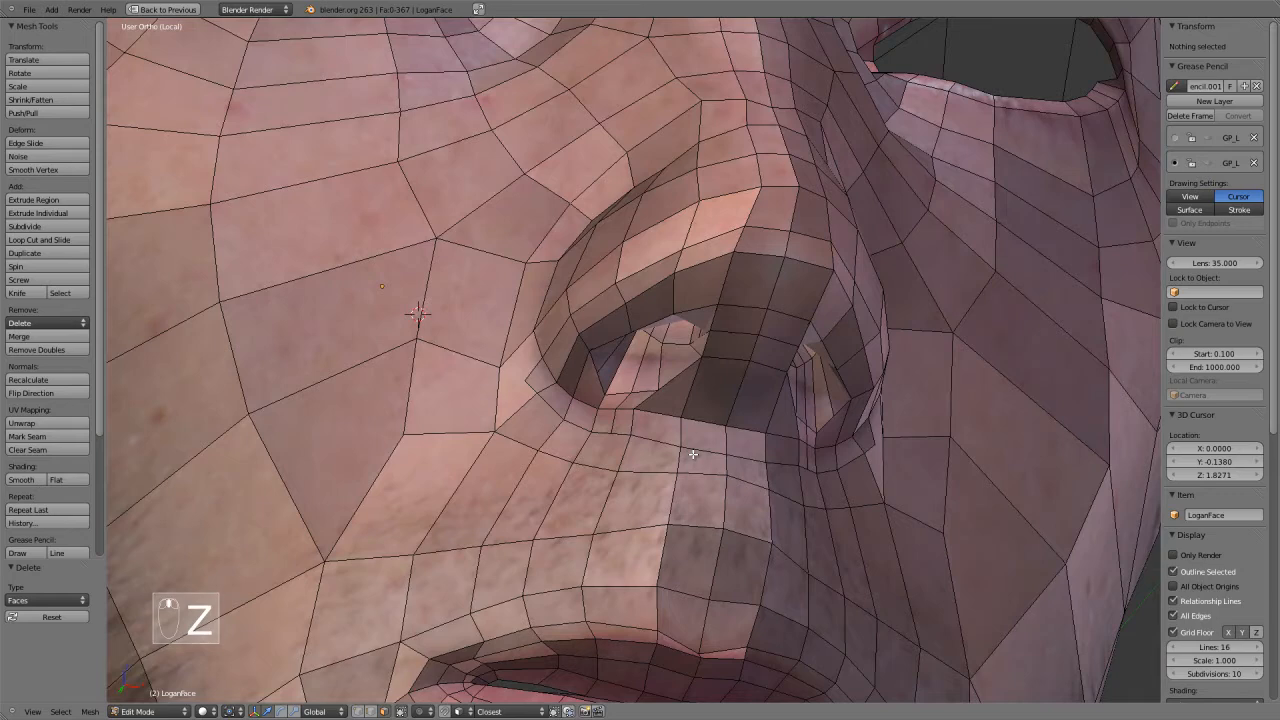
pyautogui.press('KP_1')
pyautogui.press('Tab')
pyautogui.scroll(5, 714, 451)
pyautogui.moveTo(768, 502)
pyautogui.mouseDown(button='middle')
pyautogui.moveTo(794, 360)
pyautogui.moveTo(789, 474)
pyautogui.moveTo(764, 520)
pyautogui.mouseUp(button='middle')
pyautogui.press('Tab')
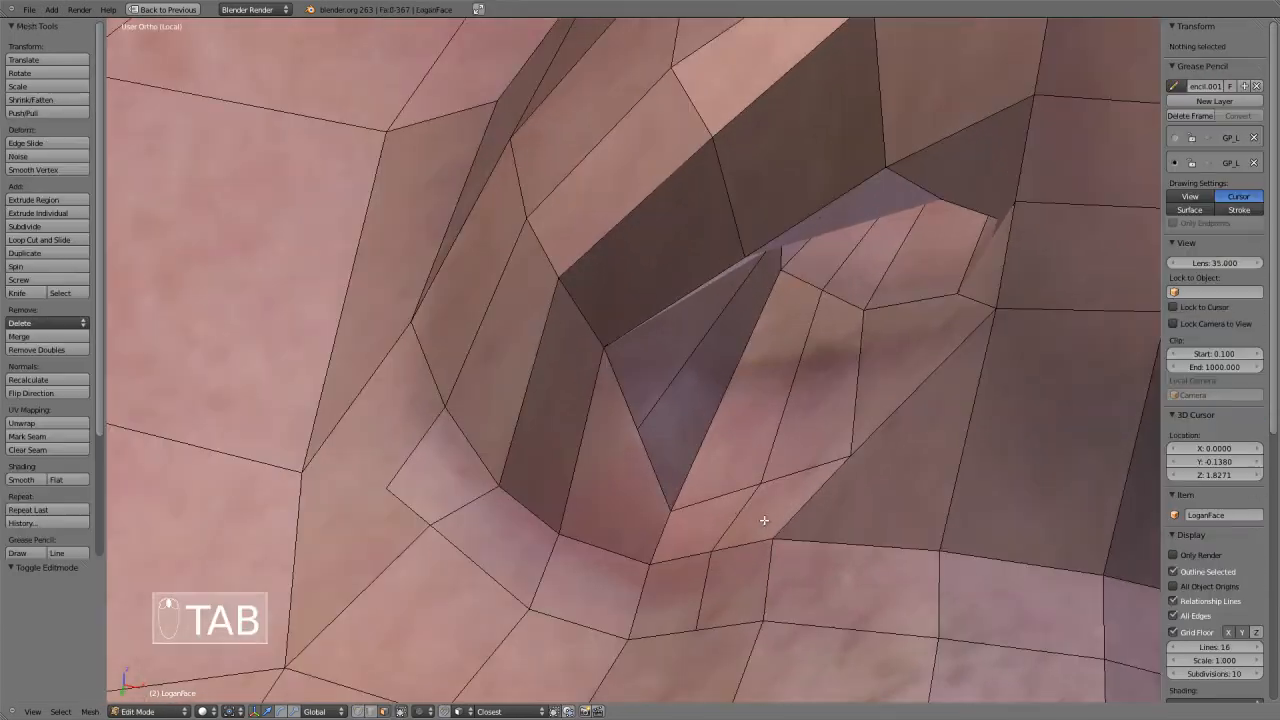
pyautogui.rightClick(665, 501)
pyautogui.press('g')
pyautogui.rightClick(664, 495)
# Switch to vertex selection and move the lower vertex inside the nostril about 0.019 up and 0.019 forward.
pyautogui.hotkey('ctrl', 'Tab')
pyautogui.click(613, 464)
pyautogui.rightClick(666, 503)
pyautogui.press('g')
pyautogui.click(627, 432)
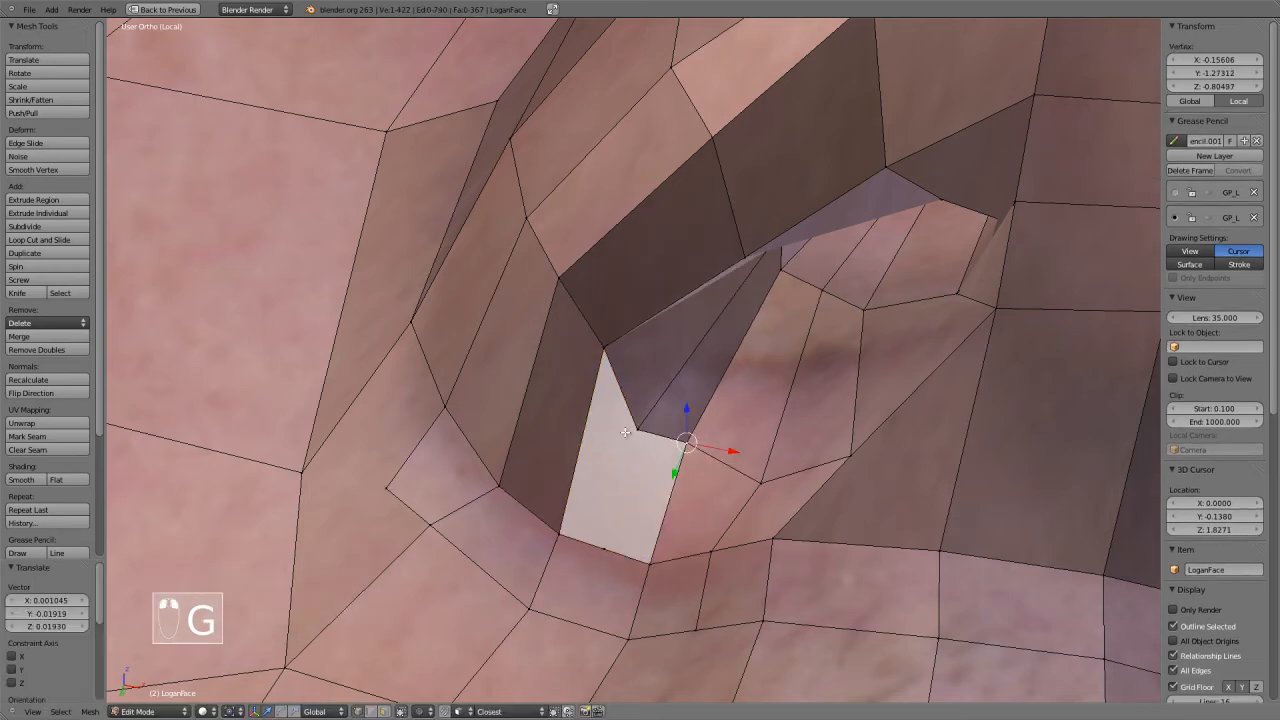
# Reposition the neighbouring outer and lower vertices inside the nostril to widen and round the opening.
pyautogui.rightClick(637, 428)
pyautogui.press('g')
pyautogui.click(650, 401)
pyautogui.rightClick(769, 486)
pyautogui.press('g')
pyautogui.click(777, 445)
pyautogui.press('g')
pyautogui.click(826, 447)
# Edge-slide the short vertical edge run below the nostril toward the nose centre with a factor of about -0.486.
pyautogui.moveTo(773, 559); pyautogui.dragTo(738, 493, button='middle')
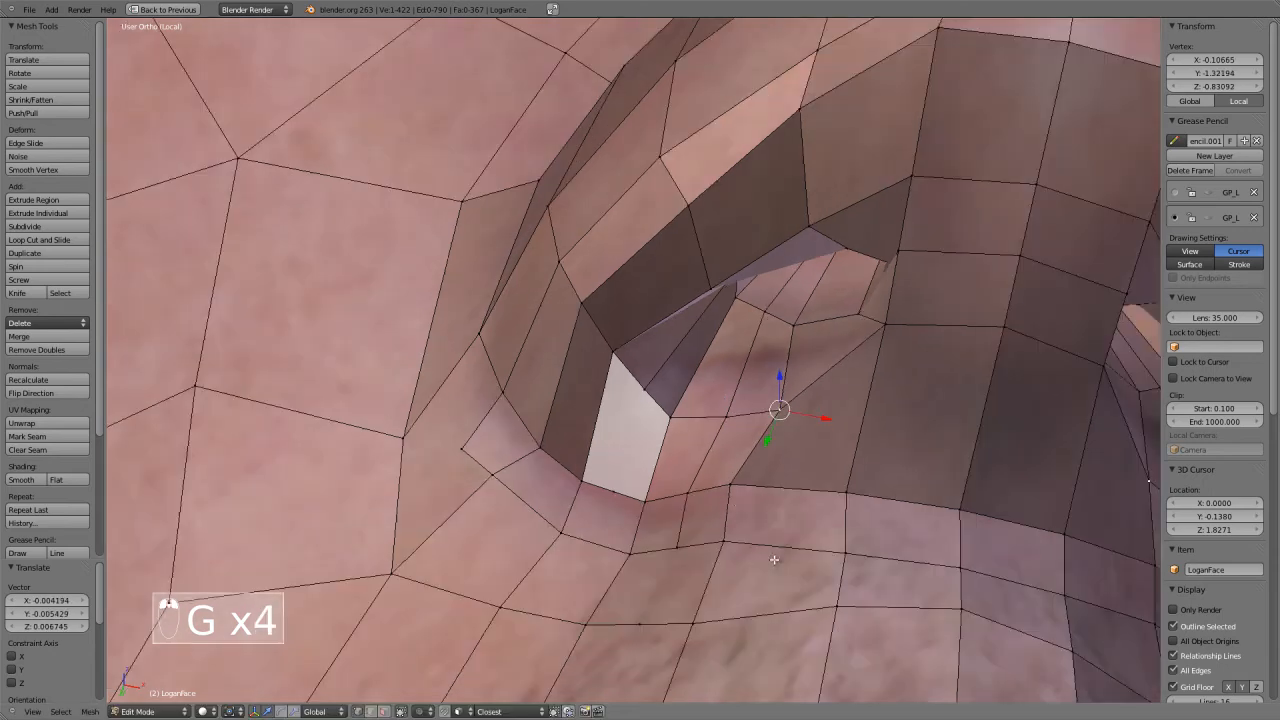
pyautogui.keyDown('shift'); pyautogui.rightClick(725, 542); pyautogui.keyUp('shift')
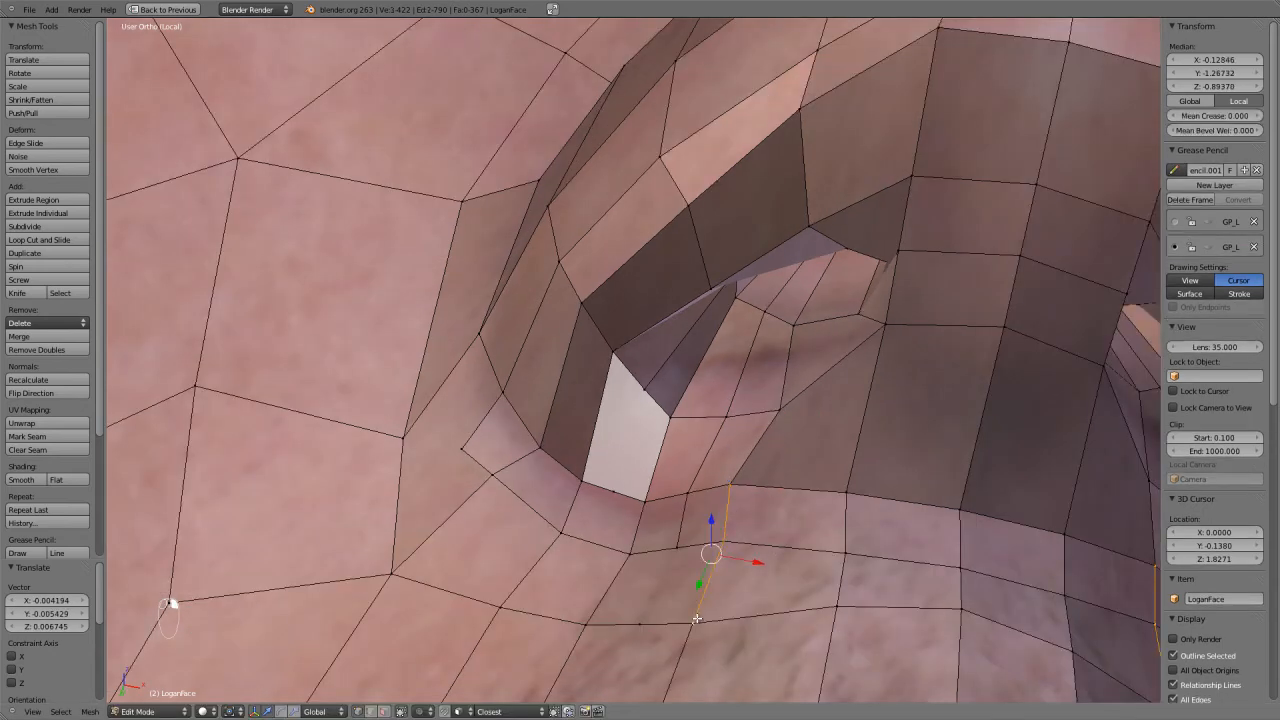
pyautogui.hotkey('ctrl', 'w')
pyautogui.hotkey('ctrl', 'e')
pyautogui.click(700, 601)
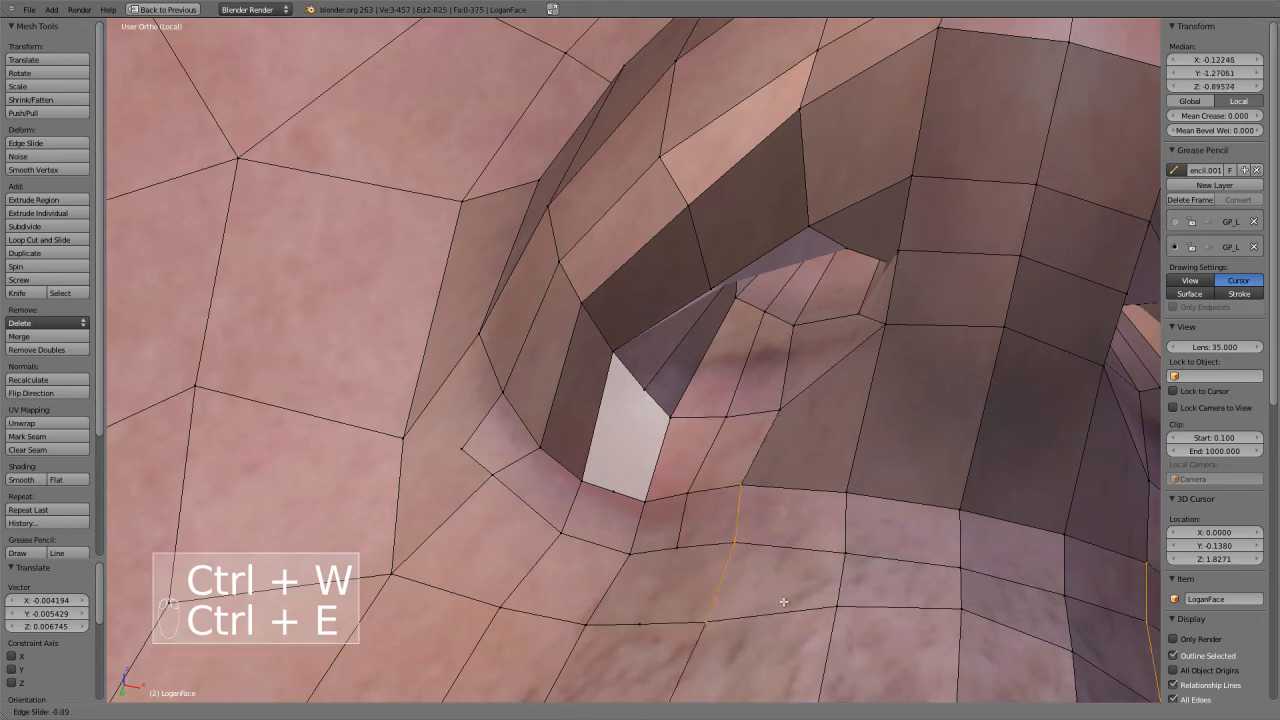
pyautogui.click(805, 553)
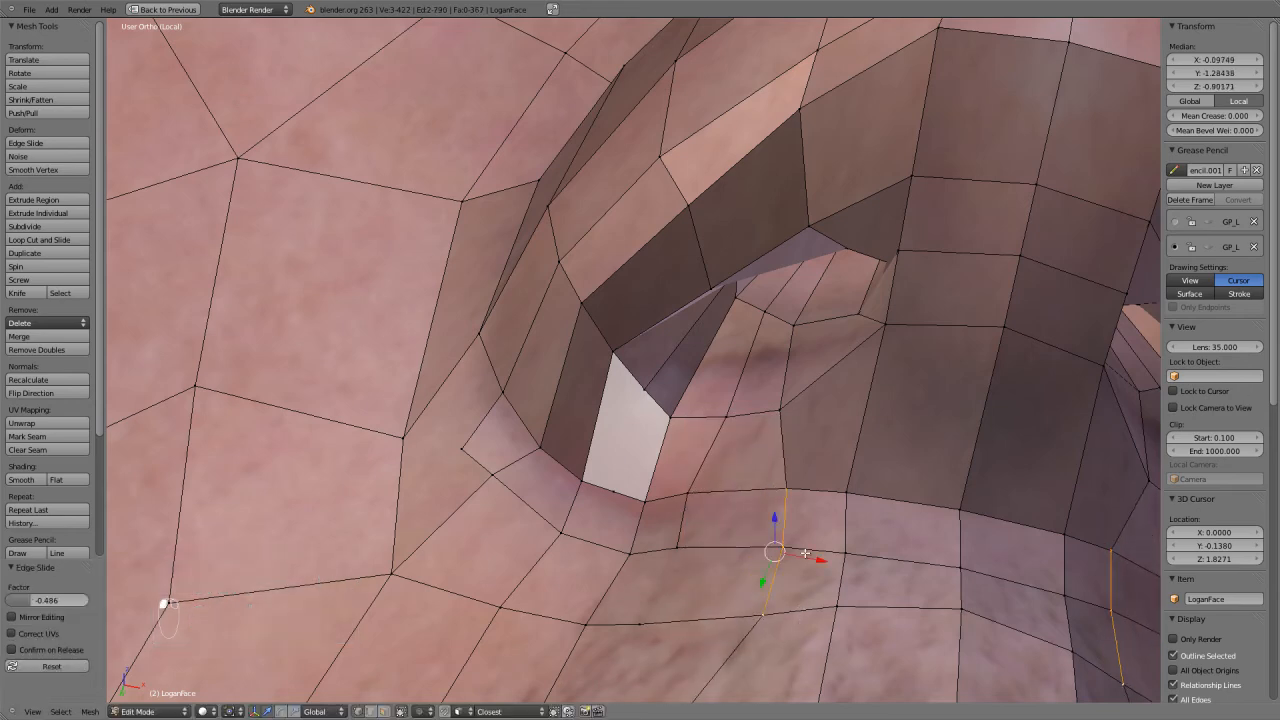
# From the front, reshape the nostril's lower inner rim and lower the centre vertex under the nose about 0.023.
pyautogui.press('KP_1')
pyautogui.scroll(2, 703, 521)
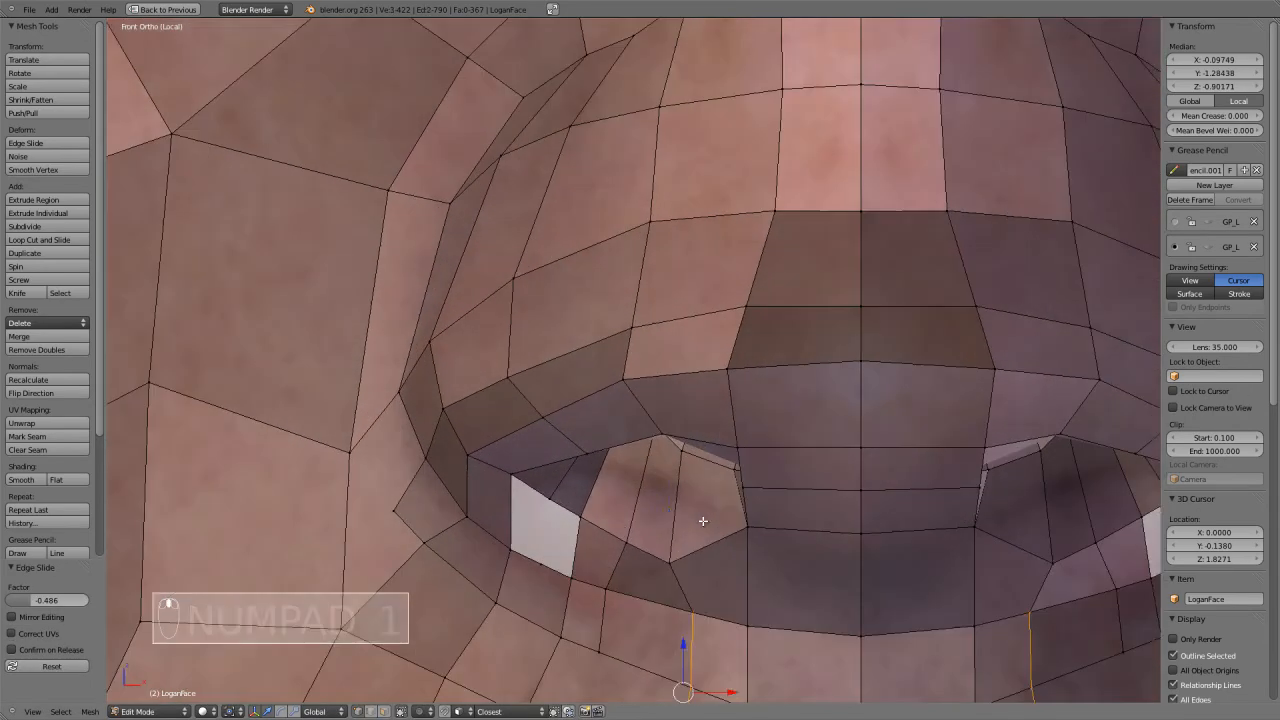
pyautogui.rightClick(671, 556)
pyautogui.press('g')
pyautogui.click(700, 546)
pyautogui.rightClick(759, 529)
pyautogui.press('g')
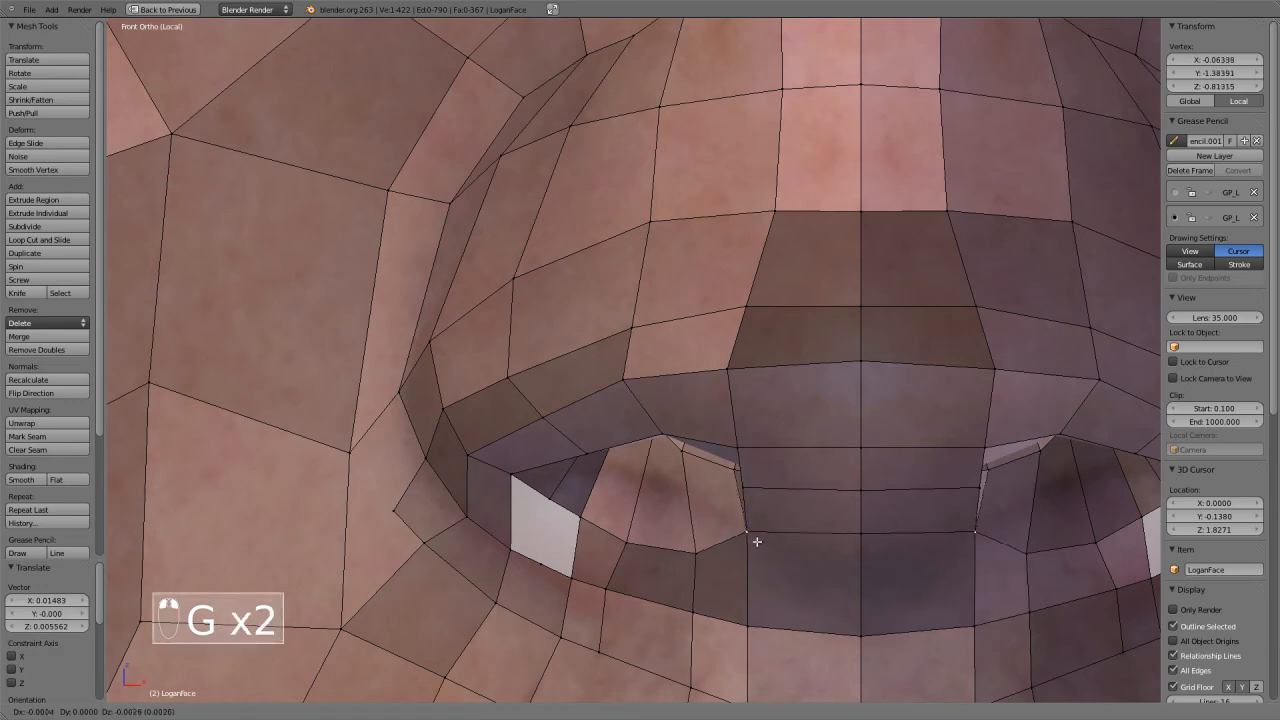
pyautogui.click(756, 552)
pyautogui.rightClick(857, 537)
pyautogui.press('g')
pyautogui.click(857, 576)
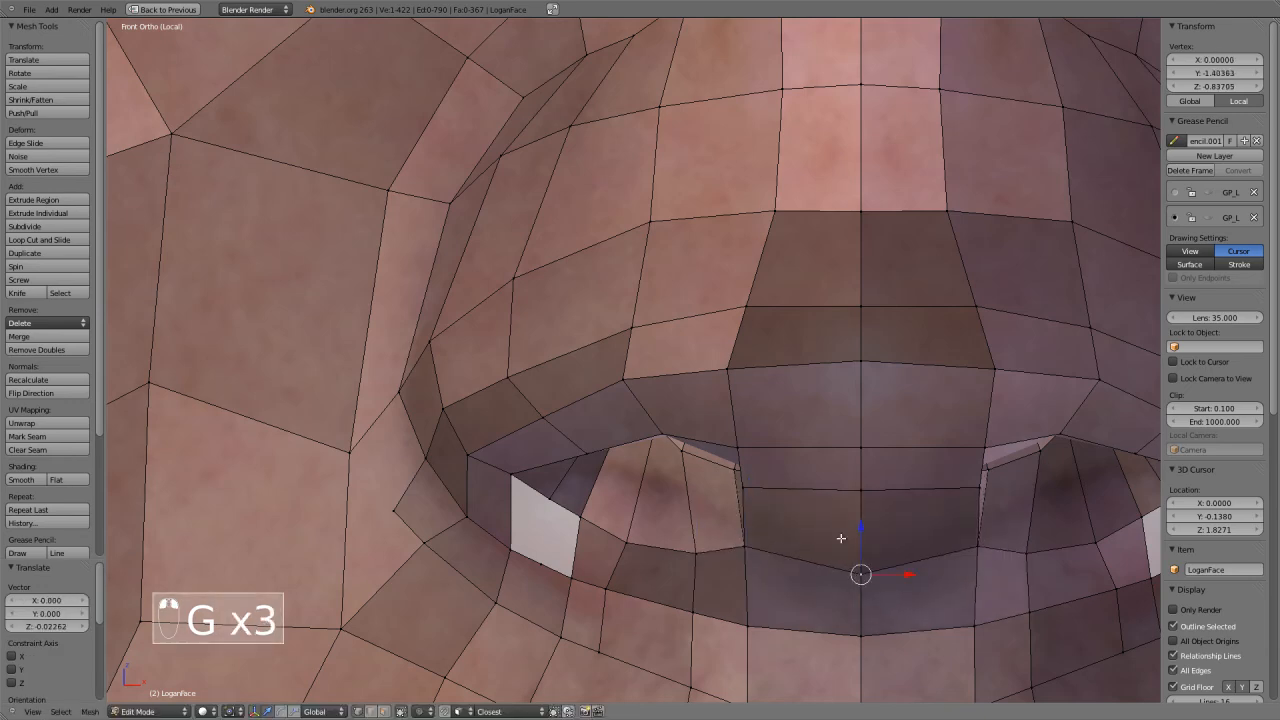
# Adjust the vertices between the nostrils and lower the nostril's upper rim vertex about 0.014 along Z.
pyautogui.press('g')
pyautogui.click(777, 509)
pyautogui.press('g')
pyautogui.click(868, 519)
pyautogui.press('g')
pyautogui.click(753, 457)
pyautogui.rightClick(737, 450)
pyautogui.press('g')
pyautogui.click(745, 442)
pyautogui.rightClick(657, 436)
pyautogui.press('g')
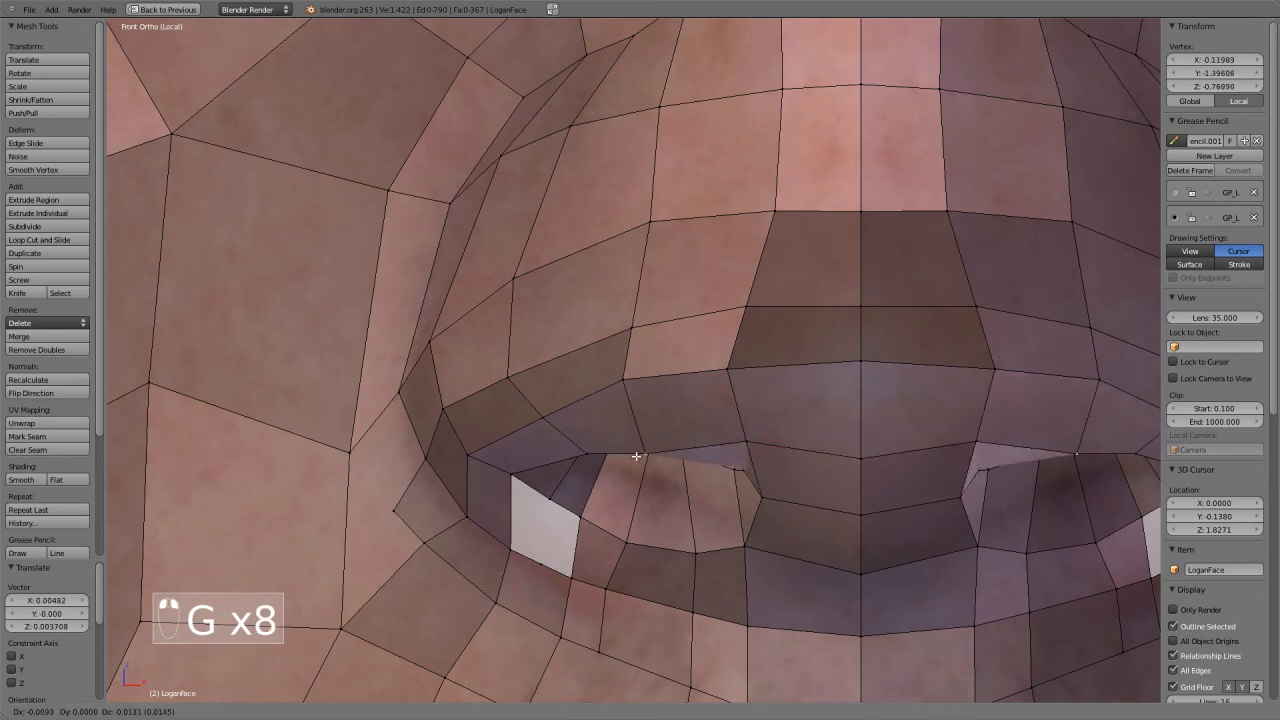
pyautogui.click(637, 461)
# Move the vertices along the nostril's inner corner, upper rim and outer corner to form a smoother curved opening.
pyautogui.press('g')
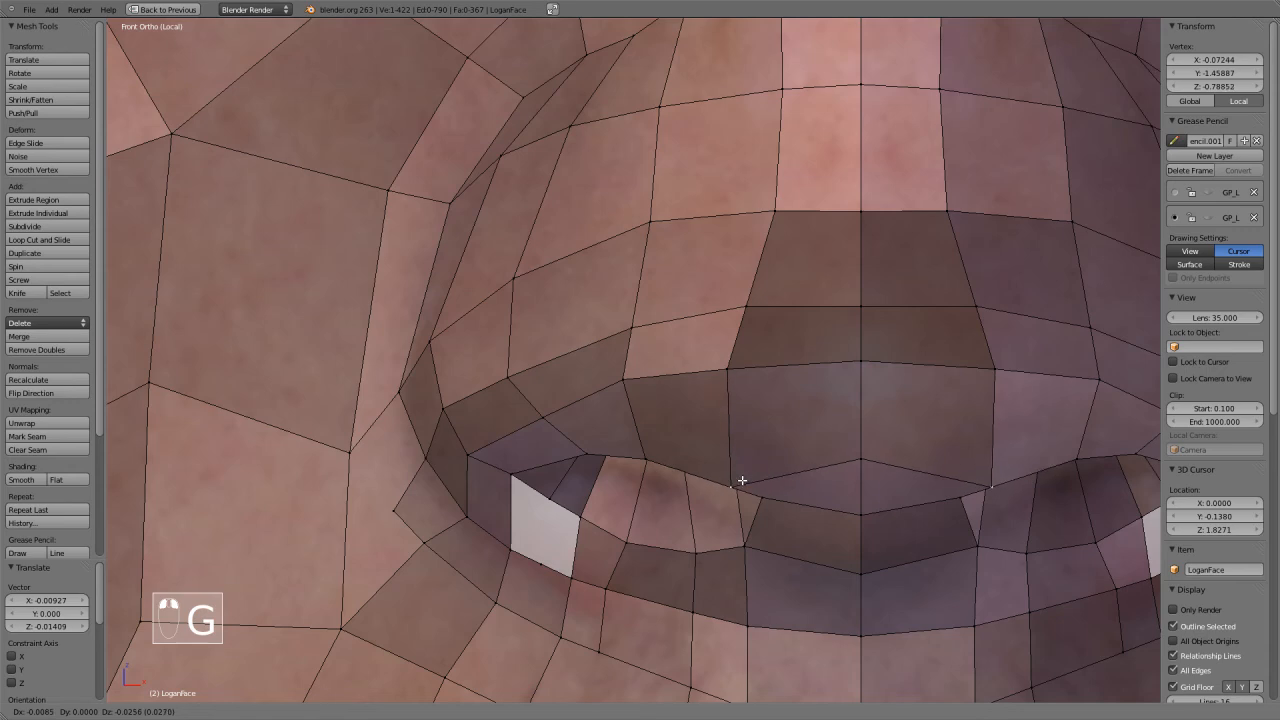
pyautogui.click(746, 476)
pyautogui.press('g')
pyautogui.click(755, 520)
pyautogui.press('g')
pyautogui.click(717, 491)
pyautogui.press('g')
pyautogui.click(636, 462)
pyautogui.press('g')
pyautogui.click(586, 462)
pyautogui.press('g')
pyautogui.click(535, 483)
# Even out the vertices along the nostril's outer inside edge, lower rim and the edge loop just below it.
pyautogui.press('g')
pyautogui.click(558, 509)
pyautogui.press('g')
pyautogui.click(630, 538)
pyautogui.press('g')
pyautogui.click(643, 548)
pyautogui.press('g')
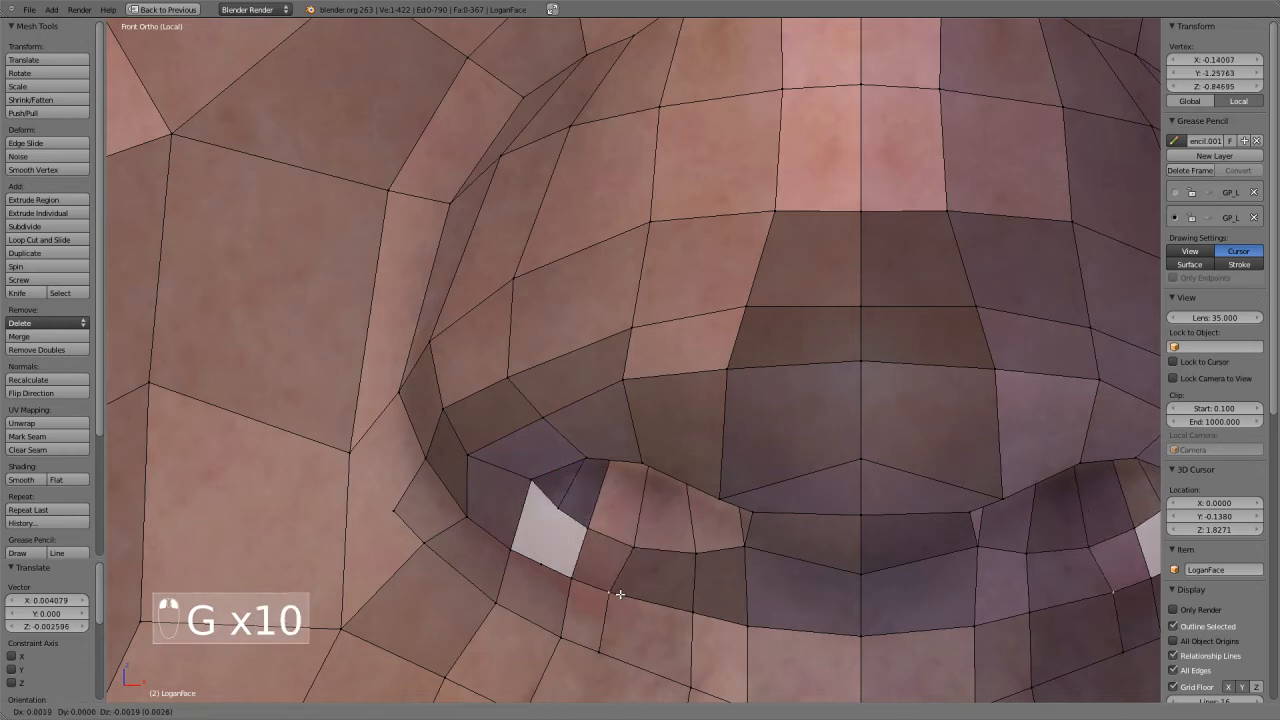
pyautogui.click(628, 598)
pyautogui.press('g')
pyautogui.click(678, 560)
# Examine the nose and nostril openings from several angles in object and edit mode.
pyautogui.scroll(-8, 678, 560)
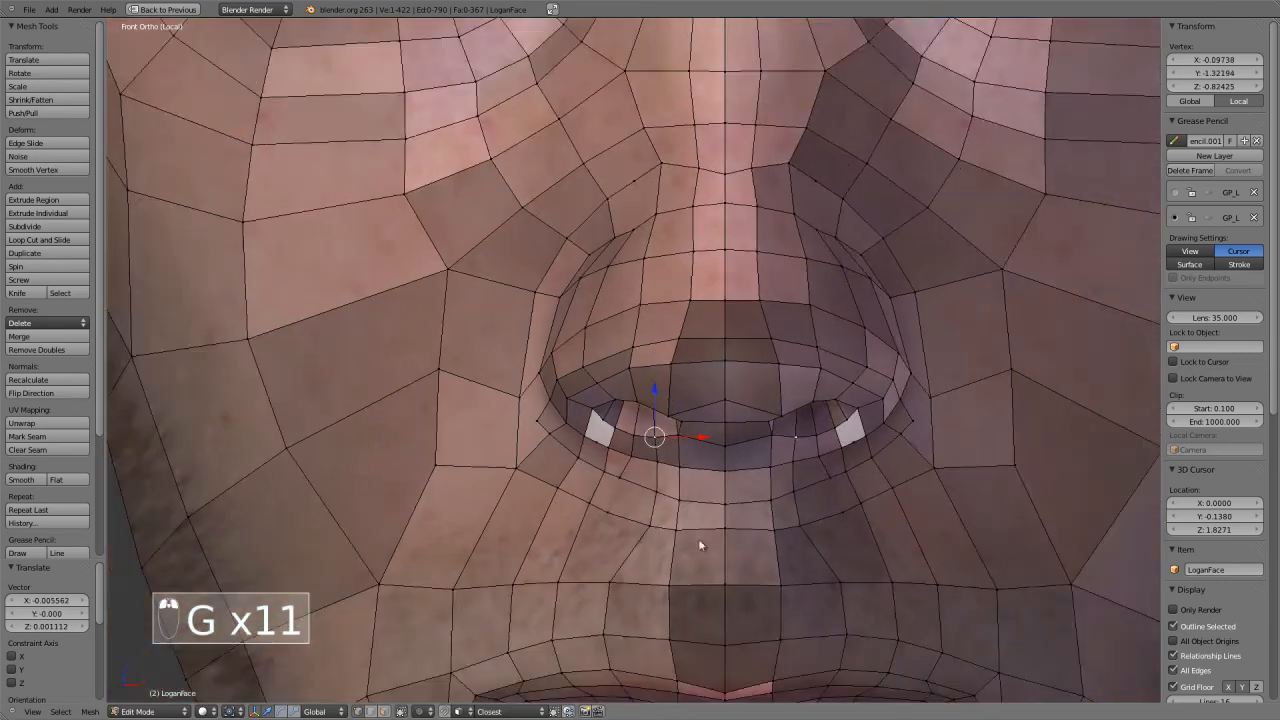
pyautogui.press('Tab')
pyautogui.moveTo(707, 516); pyautogui.dragTo(766, 548, button='middle')
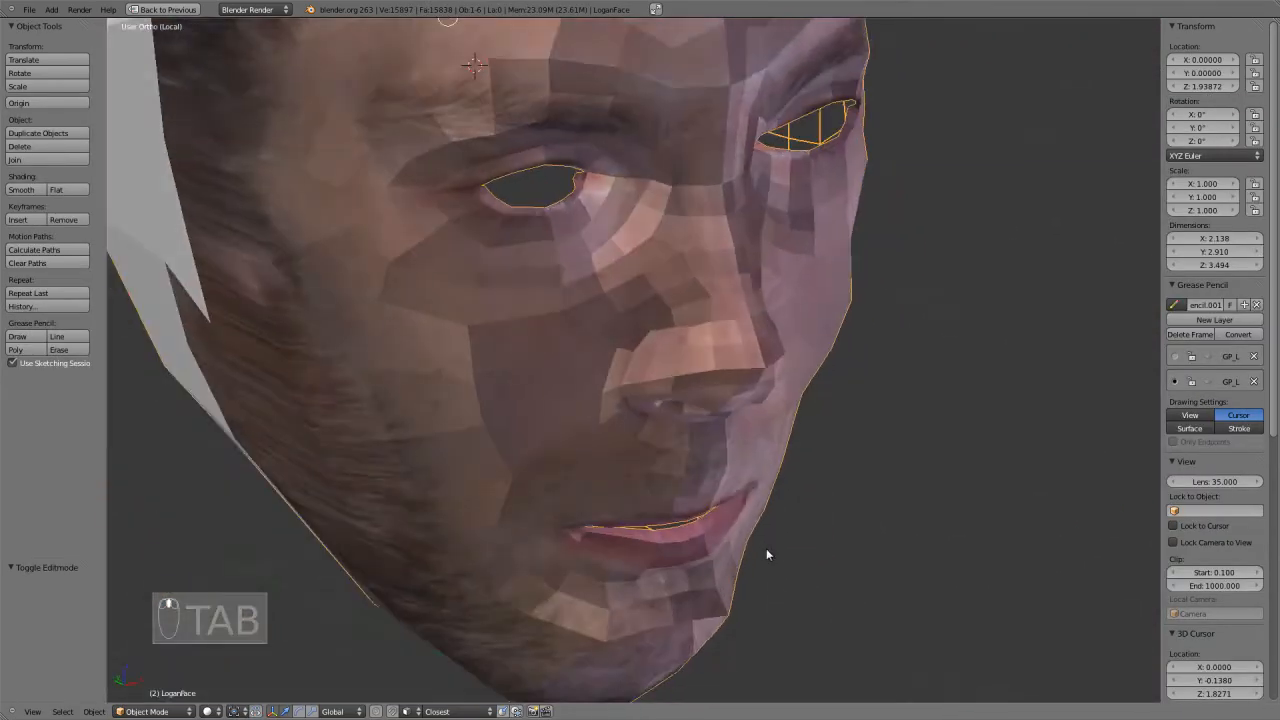
pyautogui.scroll(8, 766, 548)
pyautogui.moveTo(782, 452); pyautogui.dragTo(700, 438, button='middle')
pyautogui.scroll(2, 828, 380)
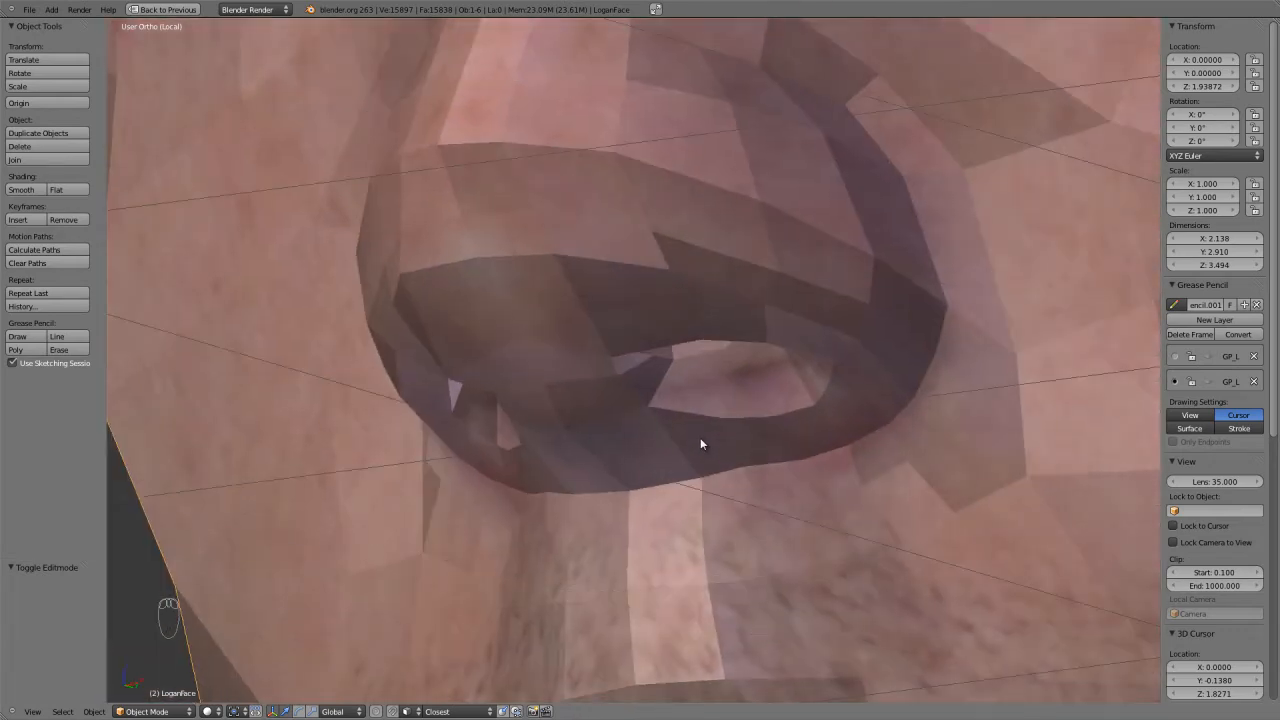
pyautogui.press('KP_1')
pyautogui.press('Tab')
pyautogui.scroll(1, 750, 527)
pyautogui.moveTo(750, 527); pyautogui.dragTo(723, 371, button='middle')
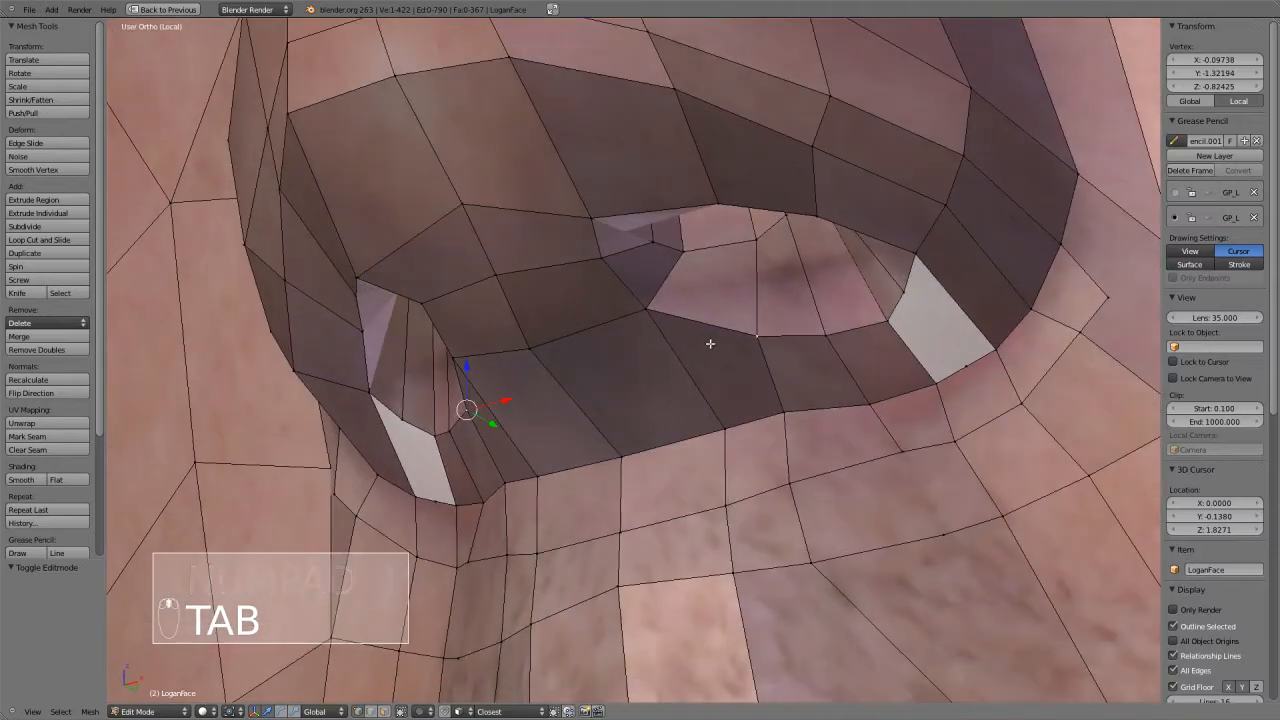
pyautogui.keyDown('shift'); pyautogui.rightClick(701, 253); pyautogui.keyUp('shift')
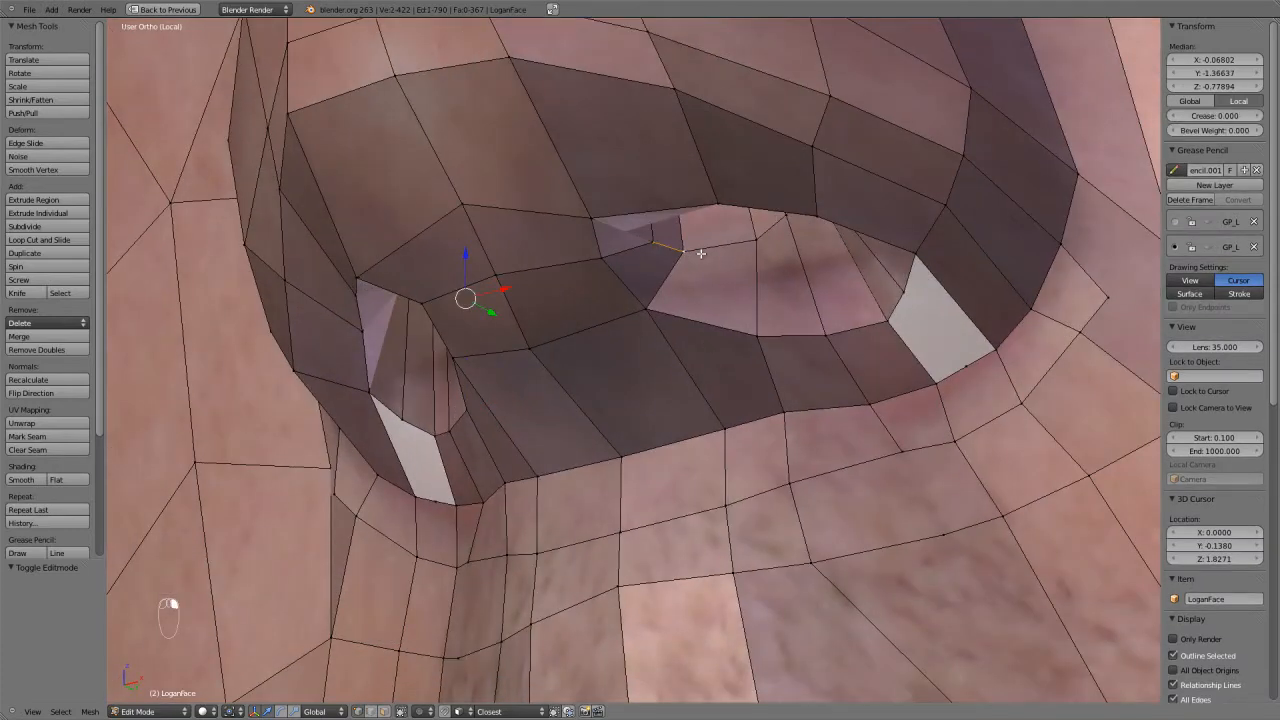
pyautogui.press('KP_1')
pyautogui.press('z')
pyautogui.press('z')
pyautogui.moveTo(777, 500)
pyautogui.mouseDown(button='middle')
pyautogui.moveTo(851, 506)
pyautogui.moveTo(822, 427)
pyautogui.mouseUp(button='middle')
pyautogui.scroll(-4, 834, 348)
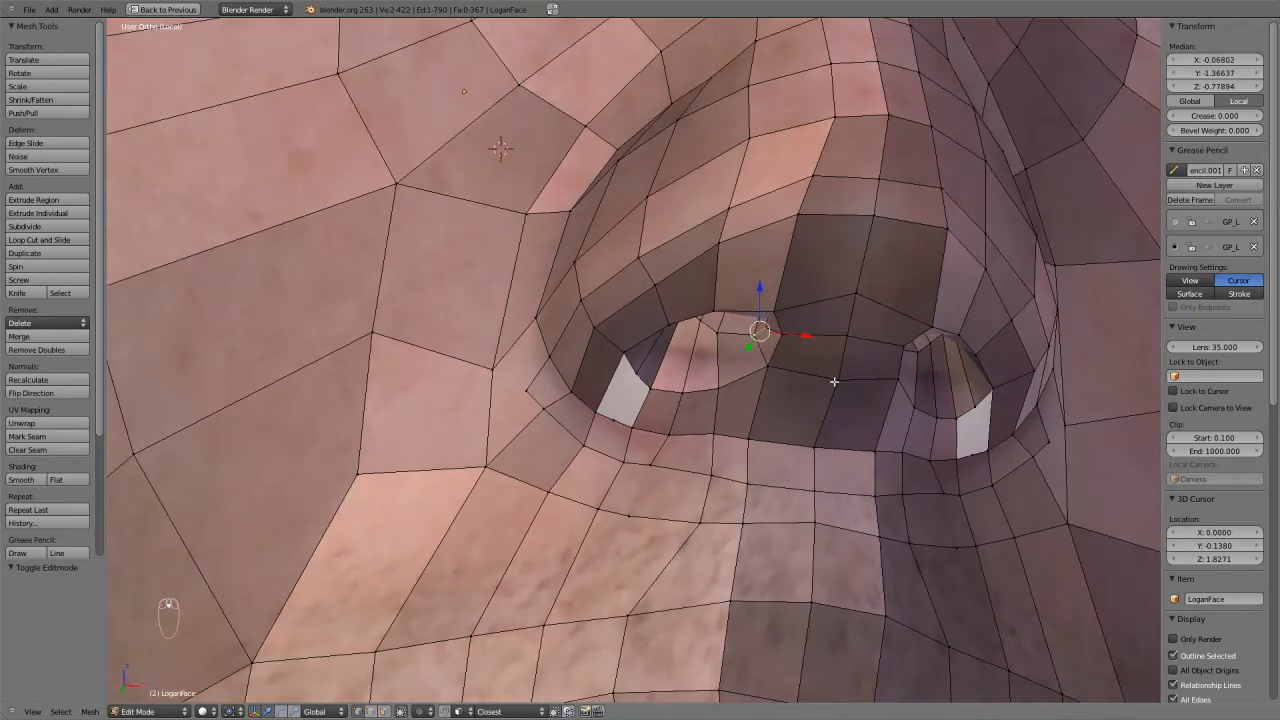
pyautogui.scroll(5, 855, 415)
pyautogui.moveTo(1019, 302); pyautogui.dragTo(902, 374, button='middle')
pyautogui.press('a')
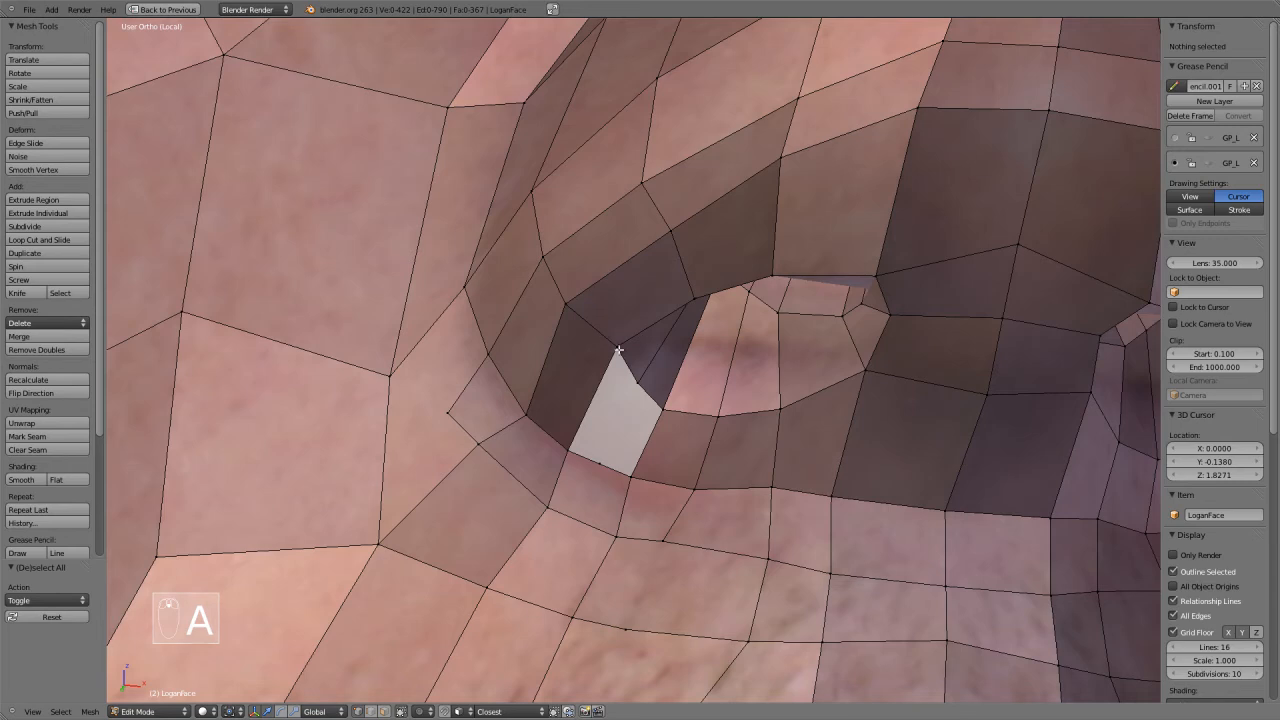
# Move the vertex at the outer base of the nostril wing about 0.012 outward and 0.012 up, and deselect everything.
pyautogui.rightClick(538, 402)
pyautogui.press('g')
pyautogui.click(514, 380)
pyautogui.press('a')
pyautogui.scroll(-1, 683, 419)
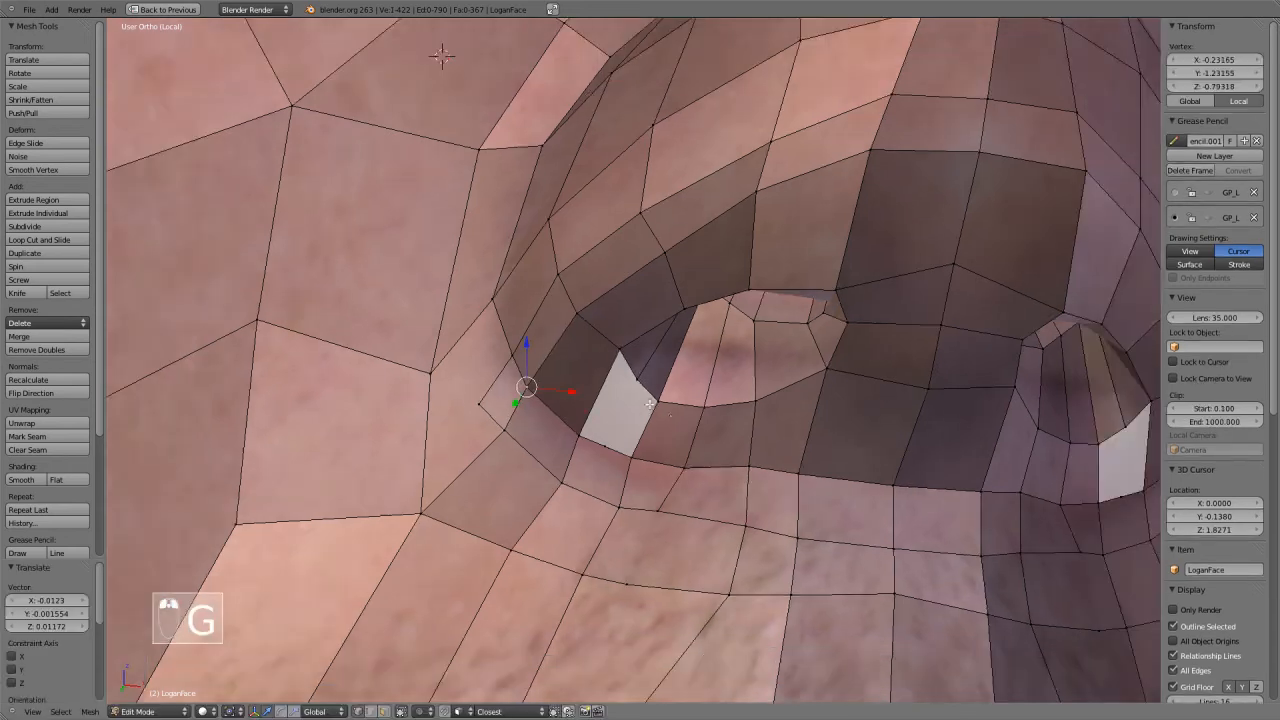
pyautogui.press('a')
pyautogui.press('a')
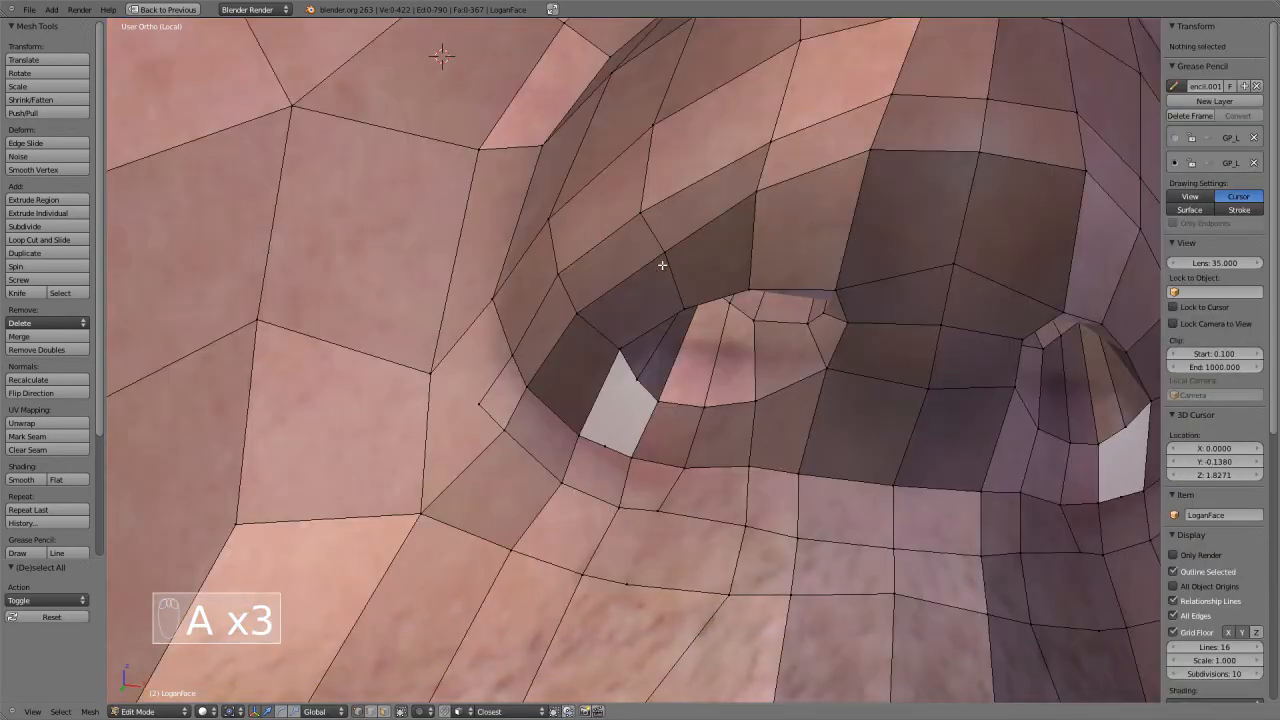
# Add an edge loop inside the nostril cavities and scale it to about 0.805.
pyautogui.hotkey('ctrl', 'r')
pyautogui.click(820, 364)
pyautogui.press('s')
pyautogui.click(814, 368)
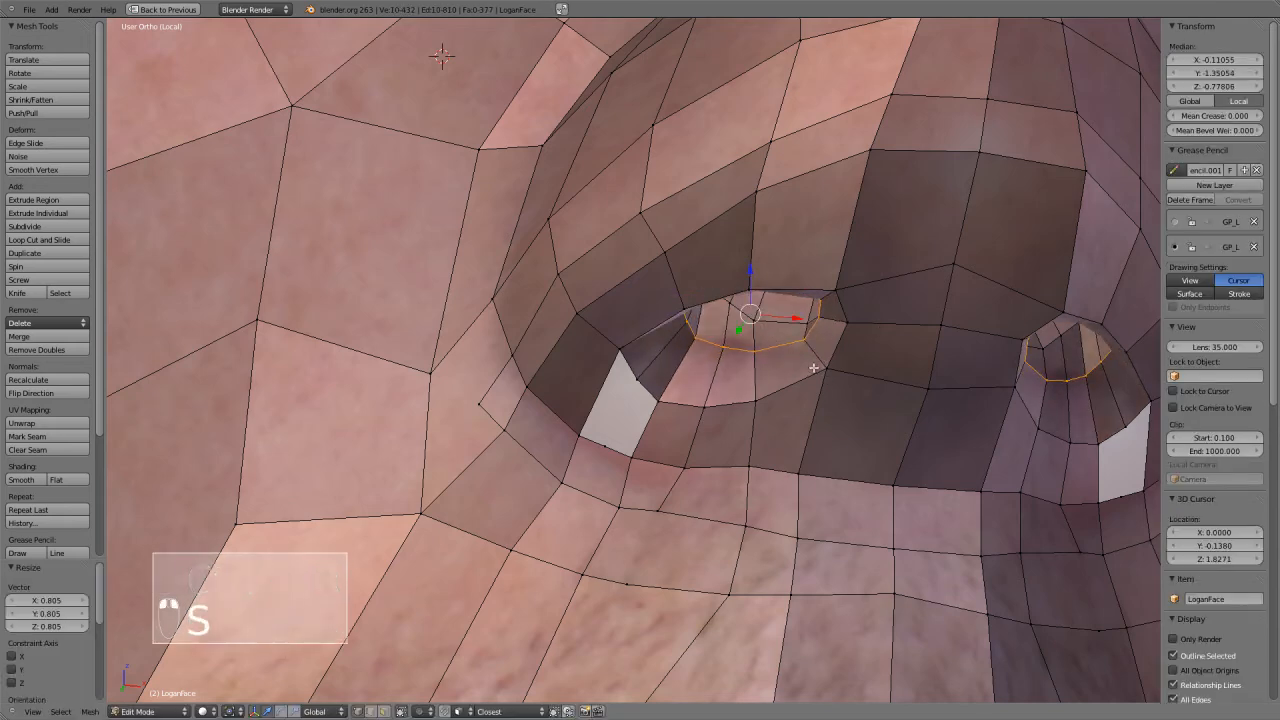
# From the front, move the new nostril loop slightly down and outward and scale it to about 1.123.
pyautogui.press('KP_1')
pyautogui.press('g')
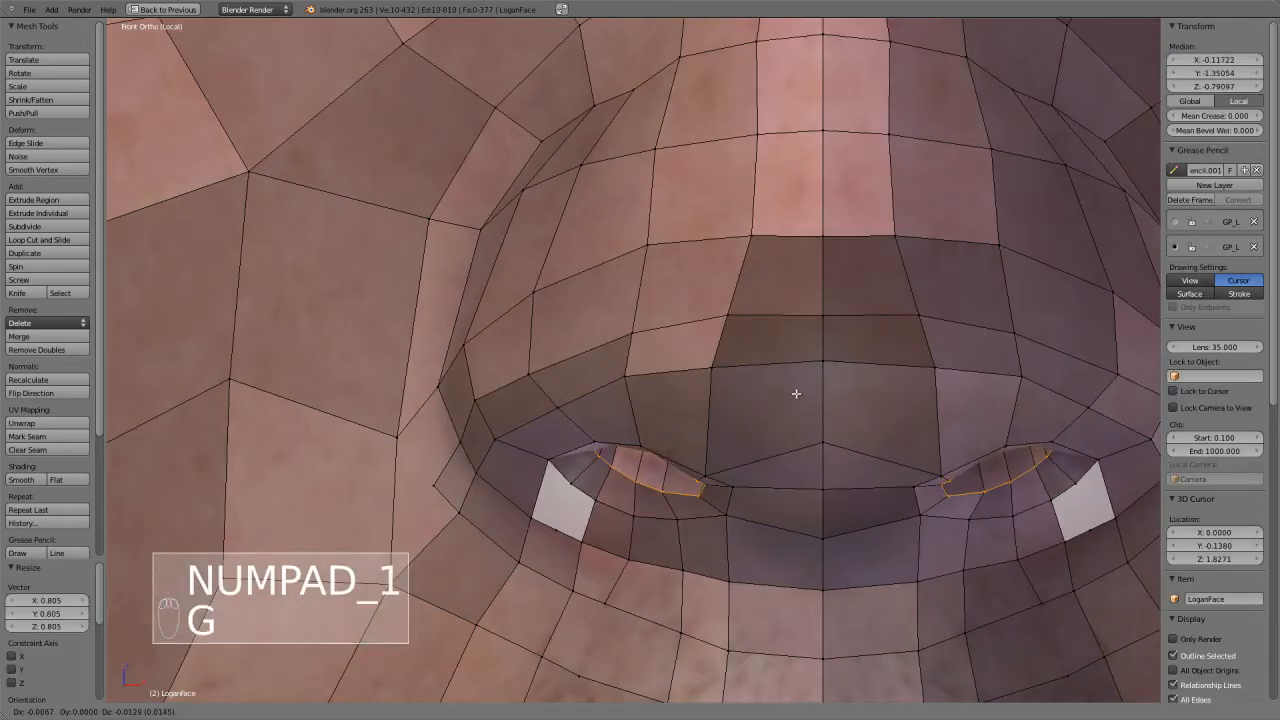
pyautogui.click(814, 451)
pyautogui.press('s')
pyautogui.click(840, 470)
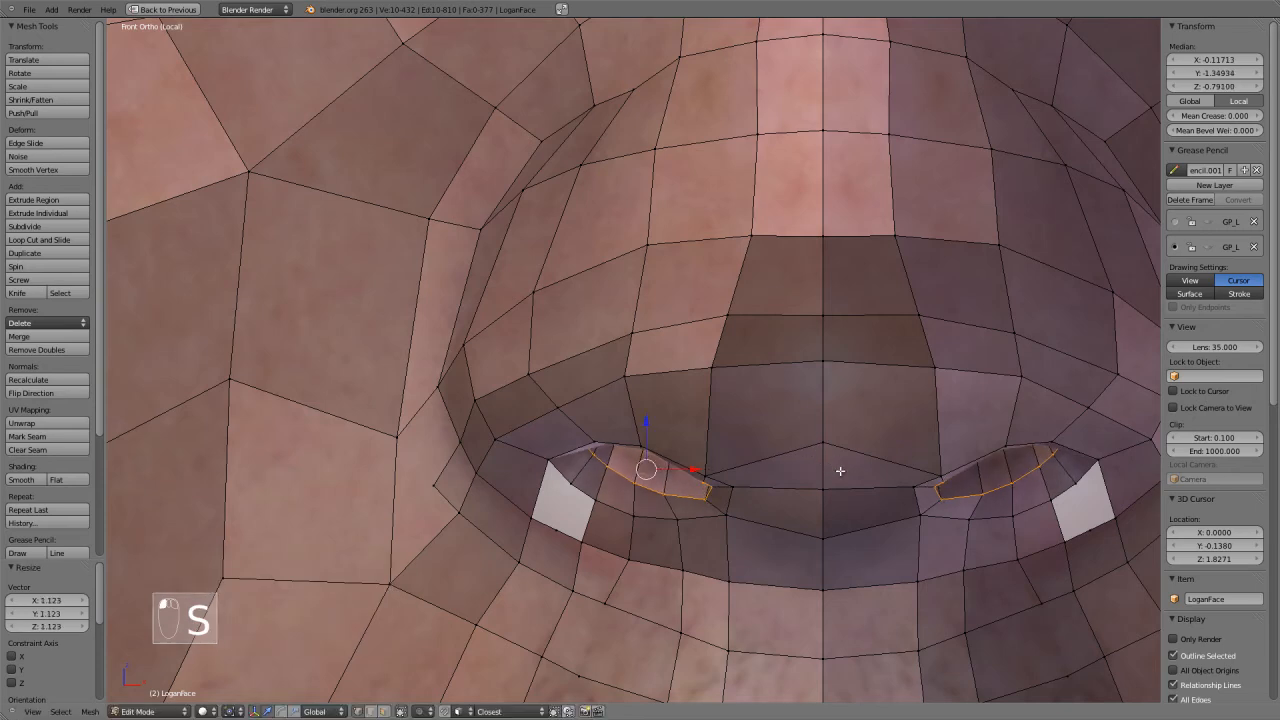
# Restore the split layout, hide the 3D view's side panels and enlarge the nostril in the reference photo.
pyautogui.scroll(-3, 884, 476)
pyautogui.hotkey('ctrl', 'Up')
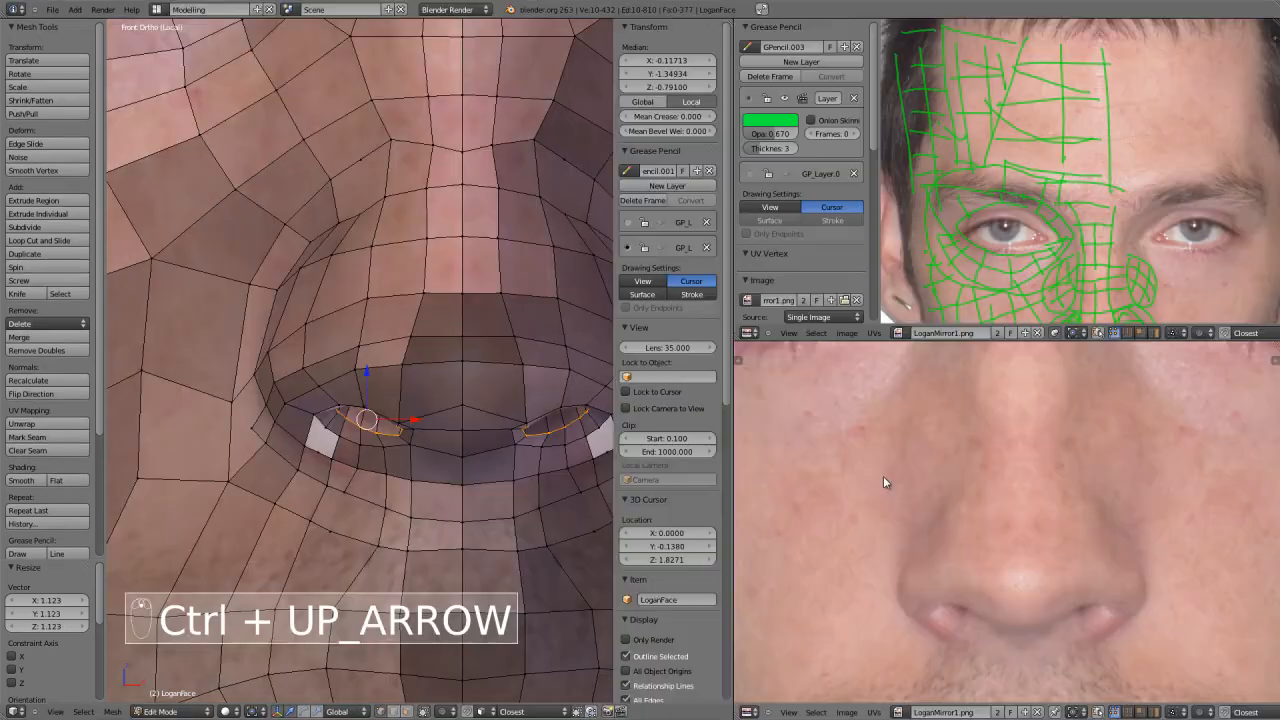
pyautogui.press('t')
pyautogui.press('n')
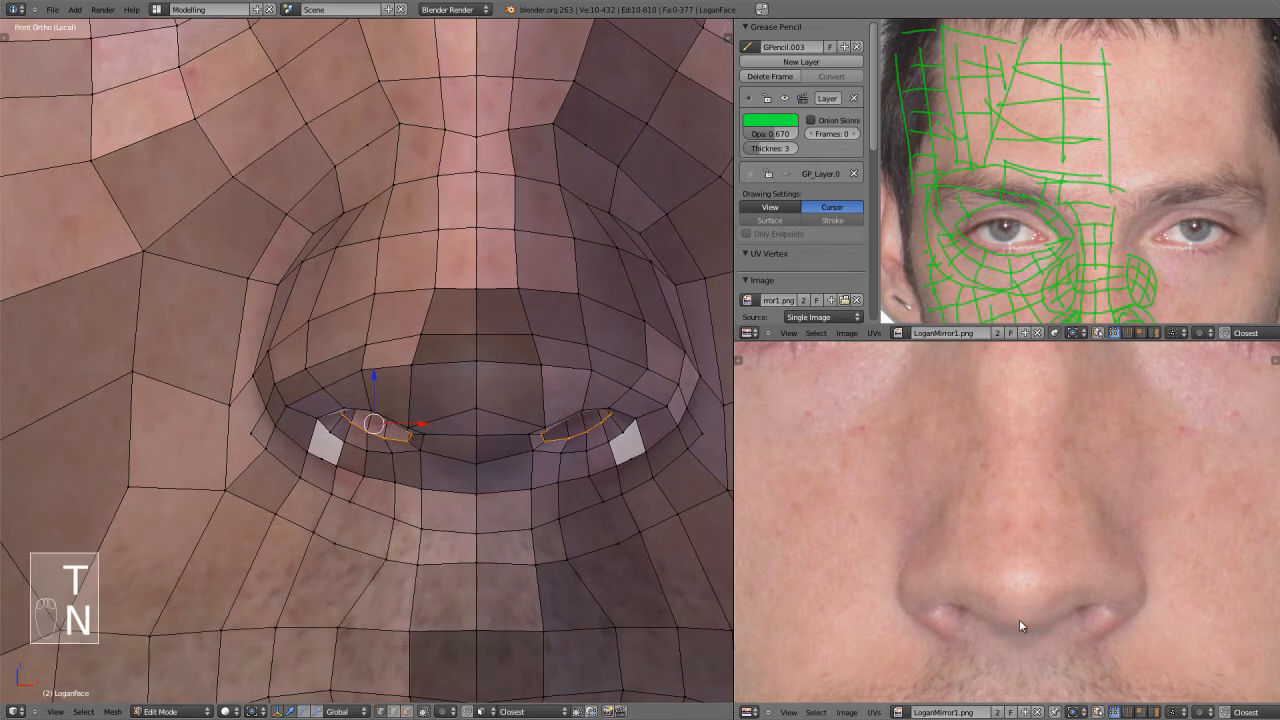
pyautogui.scroll(4, 1018, 615)
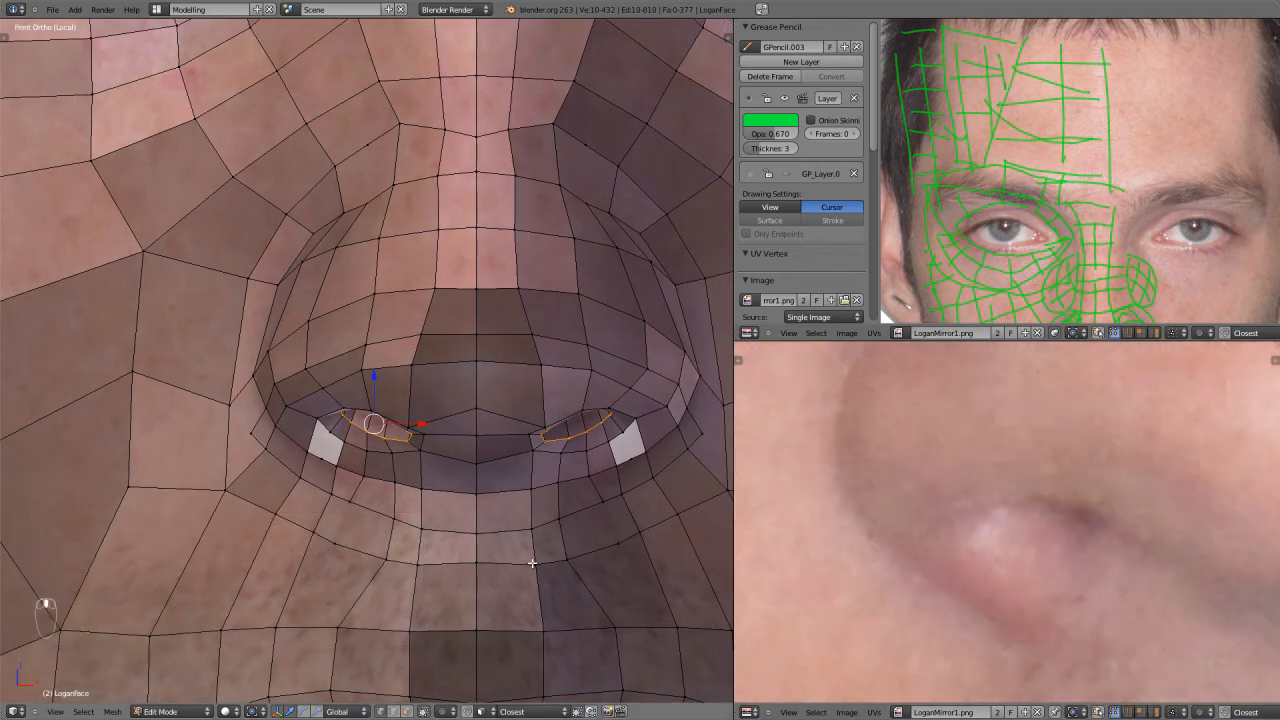
pyautogui.scroll(5, 480, 578)
pyautogui.scroll(-3, 502, 572)
# Turn off Textured Solid display in the 3D view.
pyautogui.press('n')
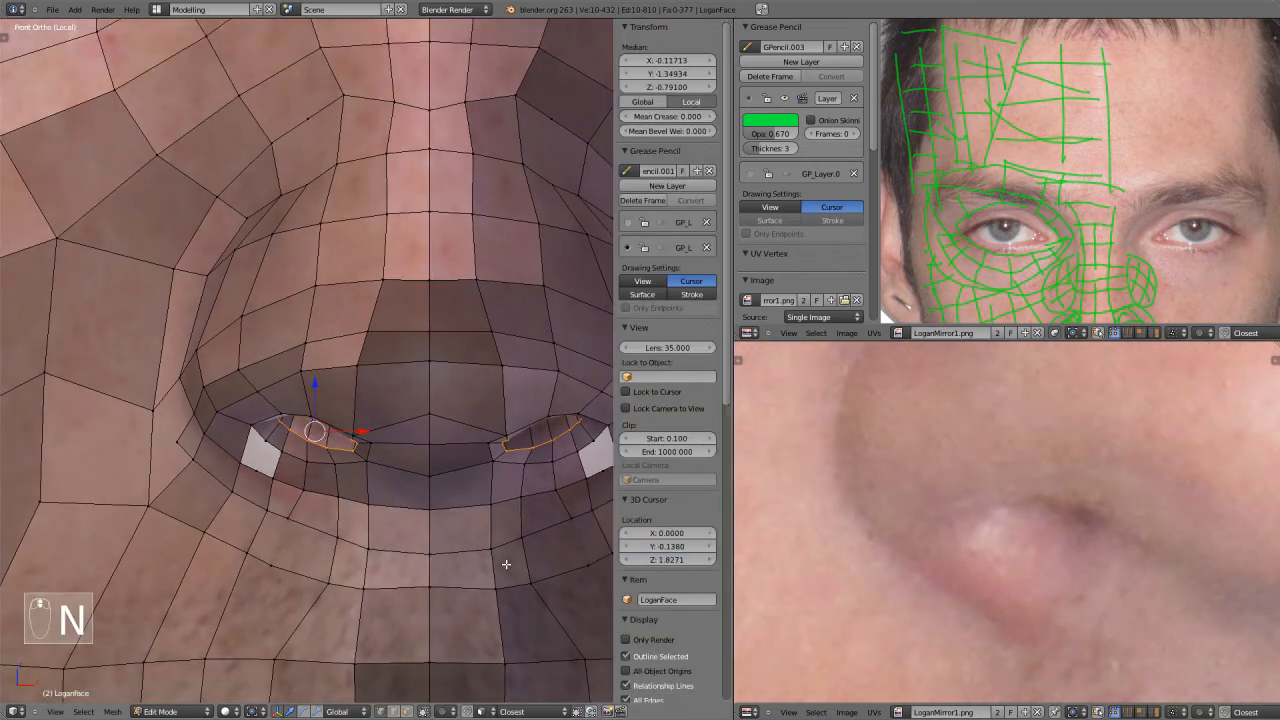
pyautogui.scroll(-2, 662, 622)
pyautogui.scroll(-4, 660, 634)
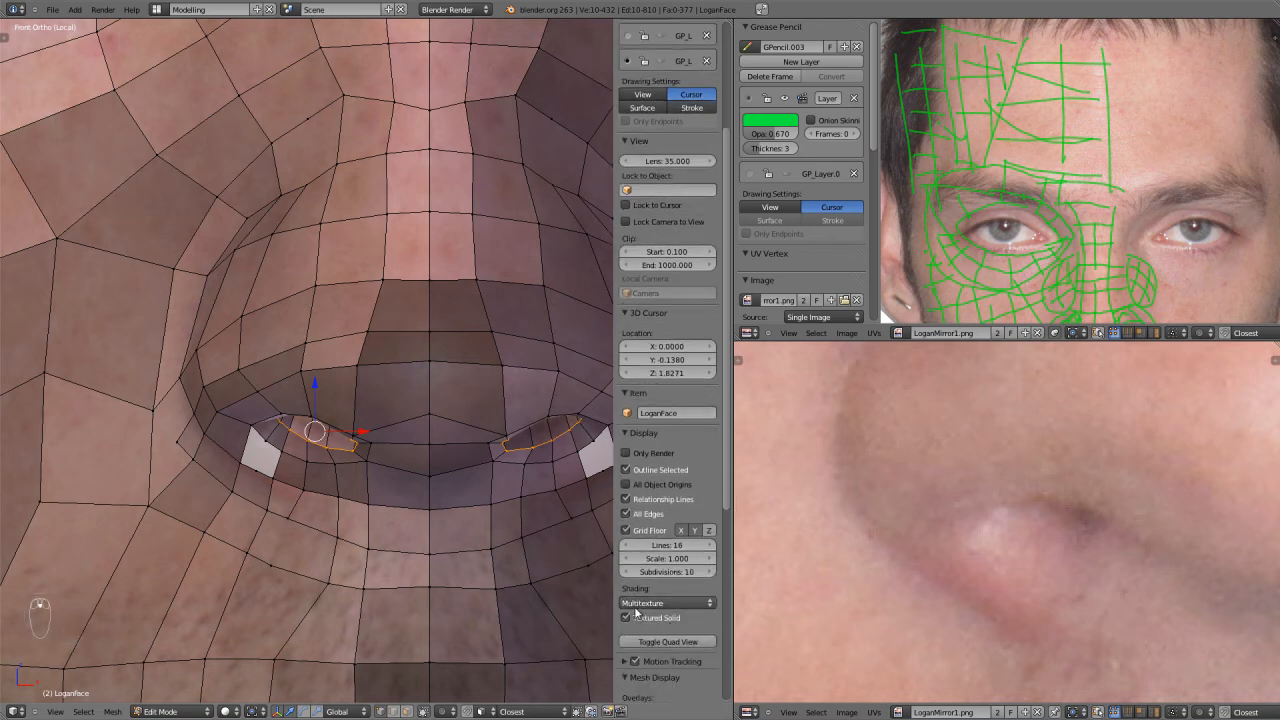
pyautogui.click(630, 617)
# Nudge a vertex at the inner corner of the nostril's rim to refine the opening.
pyautogui.scroll(3, 358, 497)
pyautogui.keyDown('shift'); pyautogui.moveTo(365, 530); pyautogui.dragTo(387, 412, button='middle'); pyautogui.keyUp('shift')
pyautogui.rightClick(321, 489)
pyautogui.press('g')
pyautogui.click(326, 470)
pyautogui.scroll(2, 326, 470)
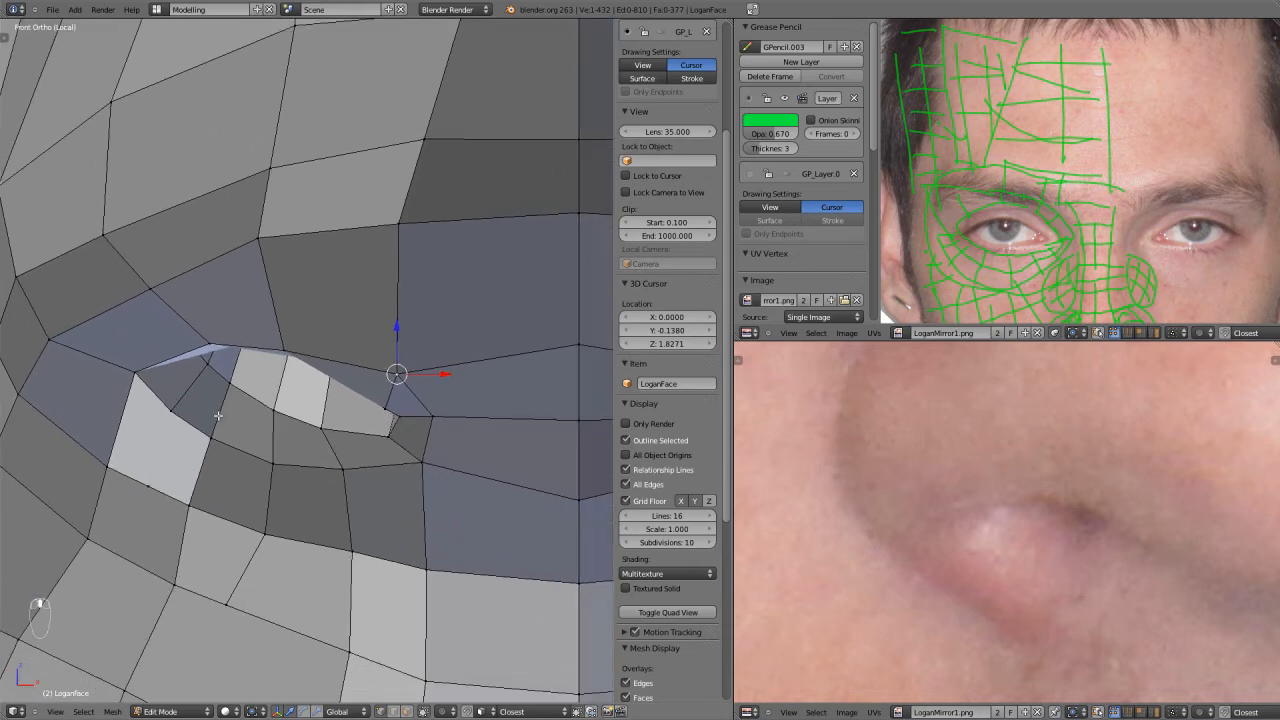
# Reposition the vertices along the nostril's upper rim to lift and round the opening.
pyautogui.rightClick(191, 342)
pyautogui.press('g')
pyautogui.click(206, 317)
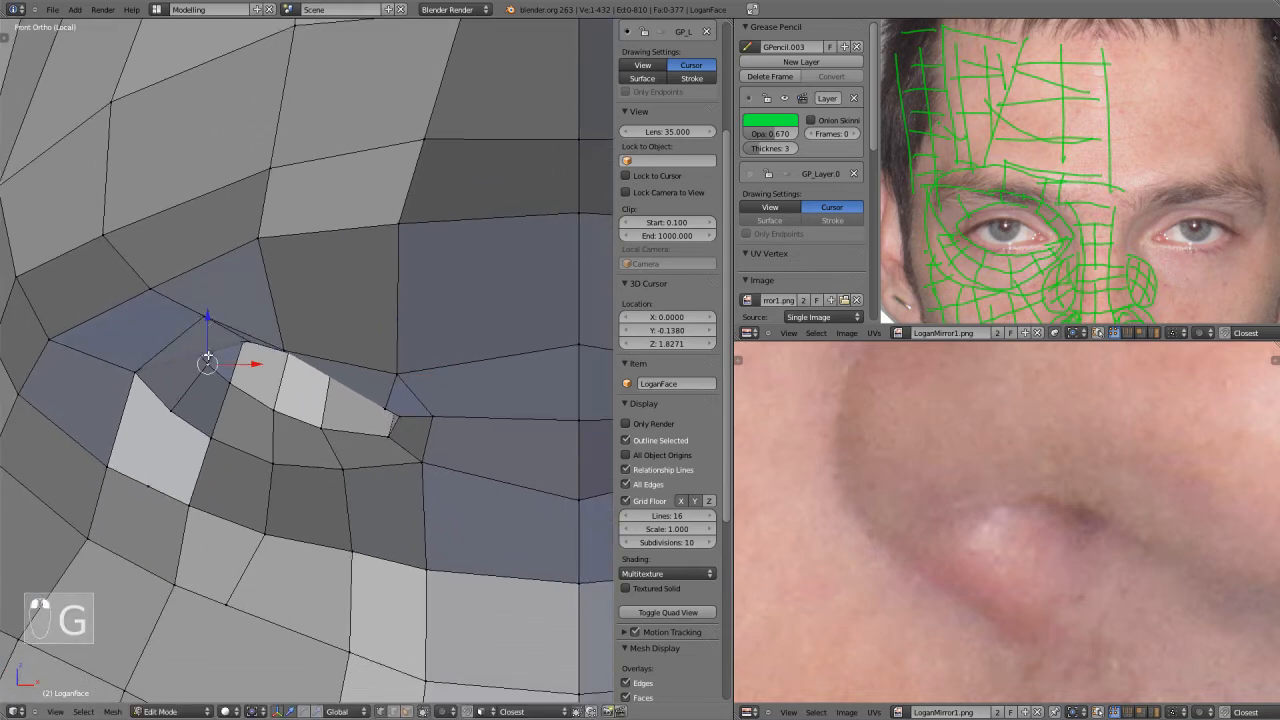
pyautogui.press('g')
pyautogui.click(209, 372)
pyautogui.press('g')
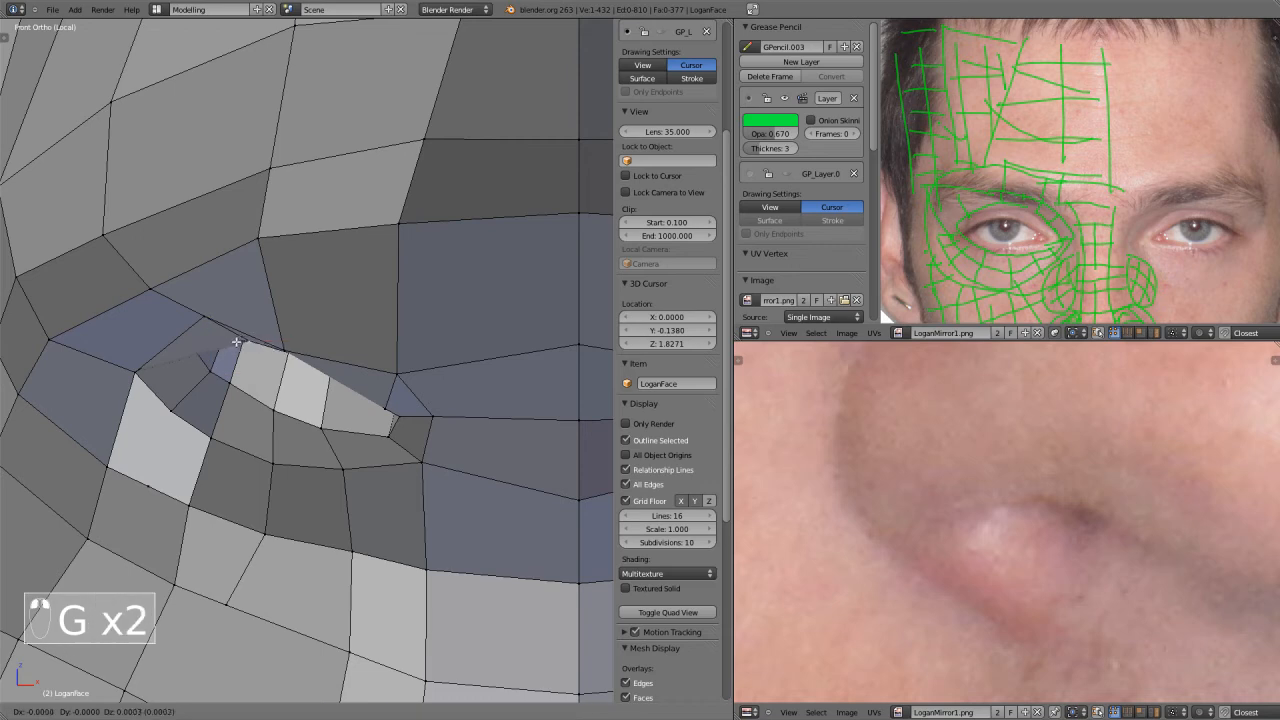
pyautogui.click(221, 327)
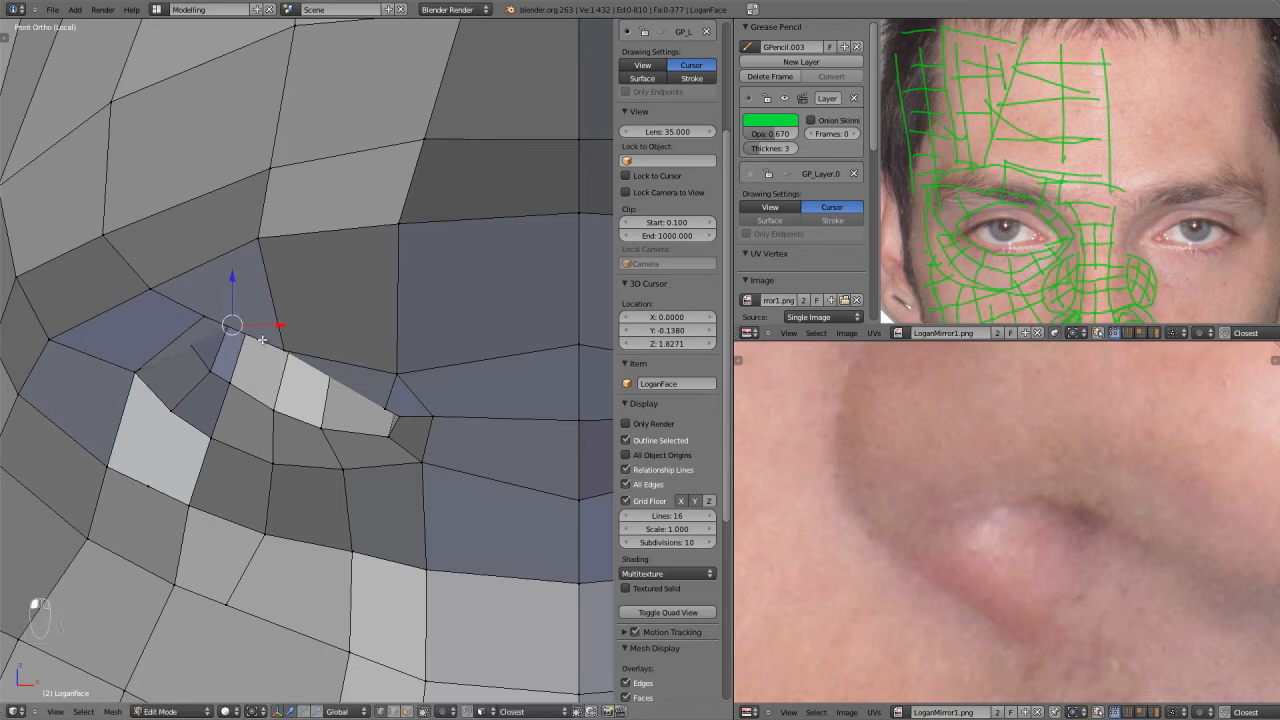
pyautogui.press('g')
pyautogui.click(288, 318)
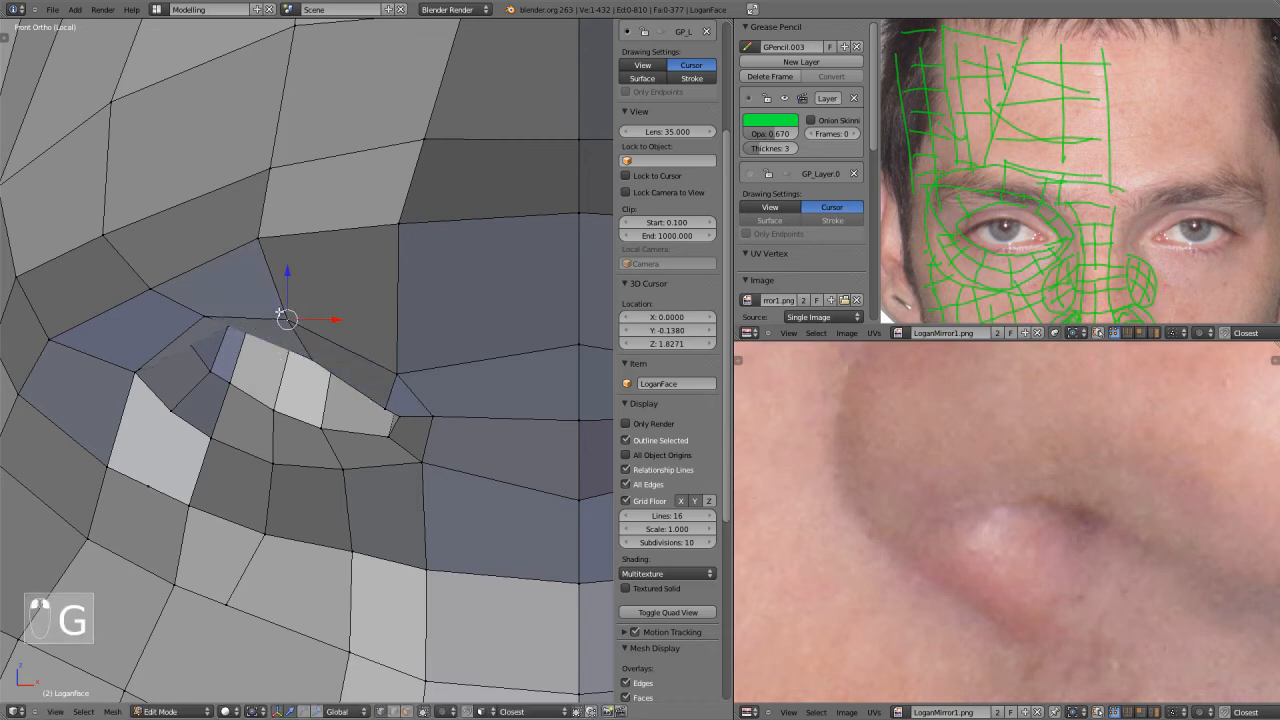
# Shape the nostril's outer corner by raising the rim vertices there and nudging the adjoining inner vertex.
pyautogui.press('g')
pyautogui.click(214, 295)
pyautogui.press('g')
pyautogui.click(133, 340)
pyautogui.press('g')
pyautogui.click(131, 334)
pyautogui.rightClick(186, 339)
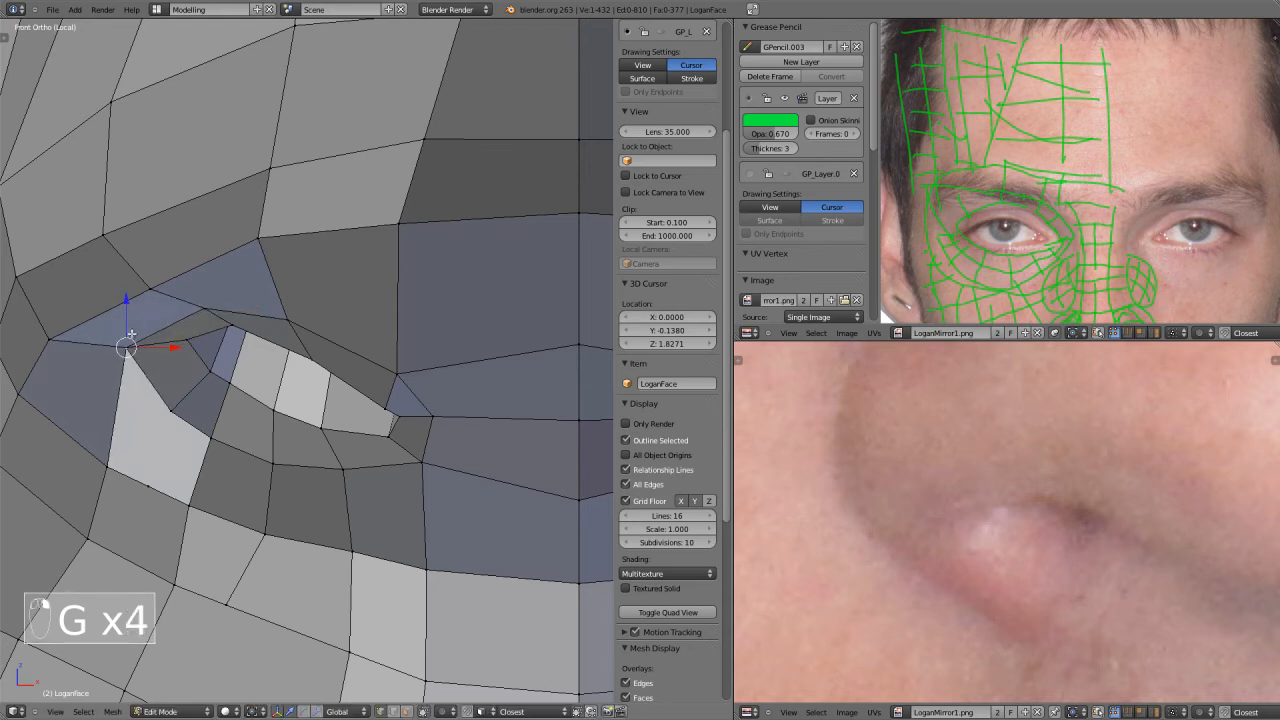
pyautogui.press('g')
pyautogui.click(187, 346)
# Examine the whole face mesh from the front and compare the nose with the reference photo.
pyautogui.scroll(-12, 200, 349)
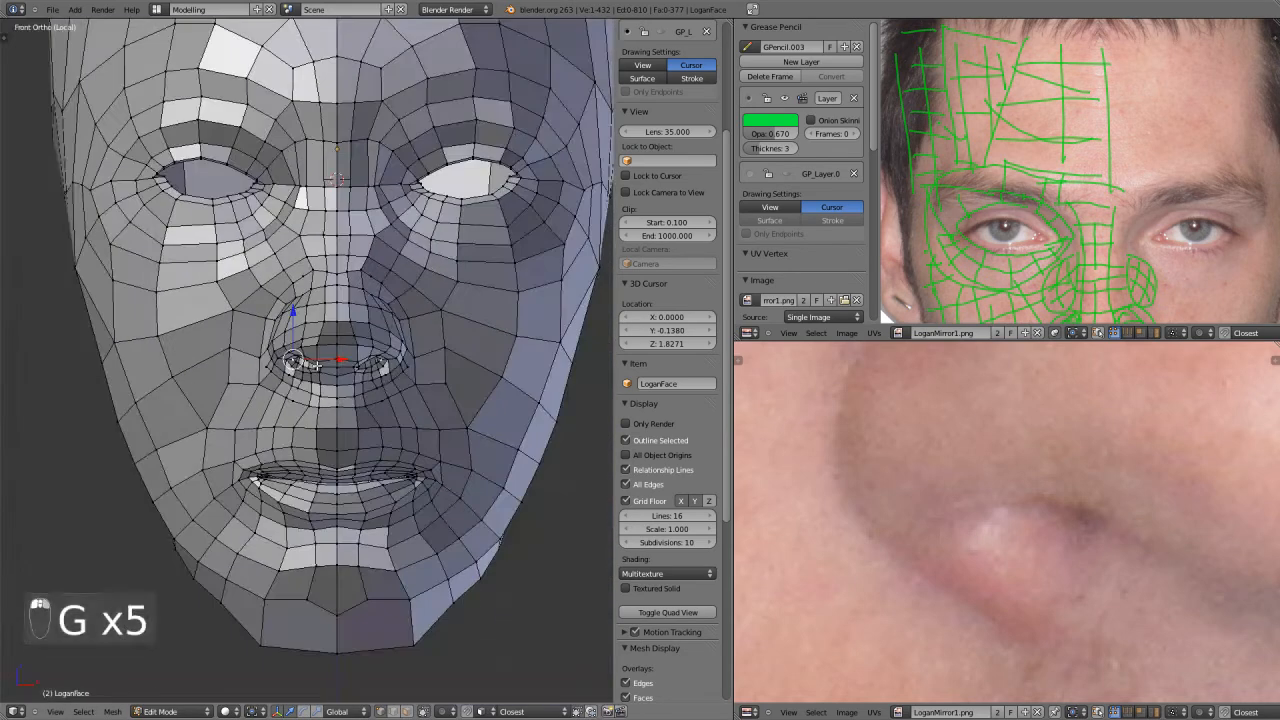
pyautogui.scroll(-3, 315, 365)
pyautogui.scroll(2, 345, 348)
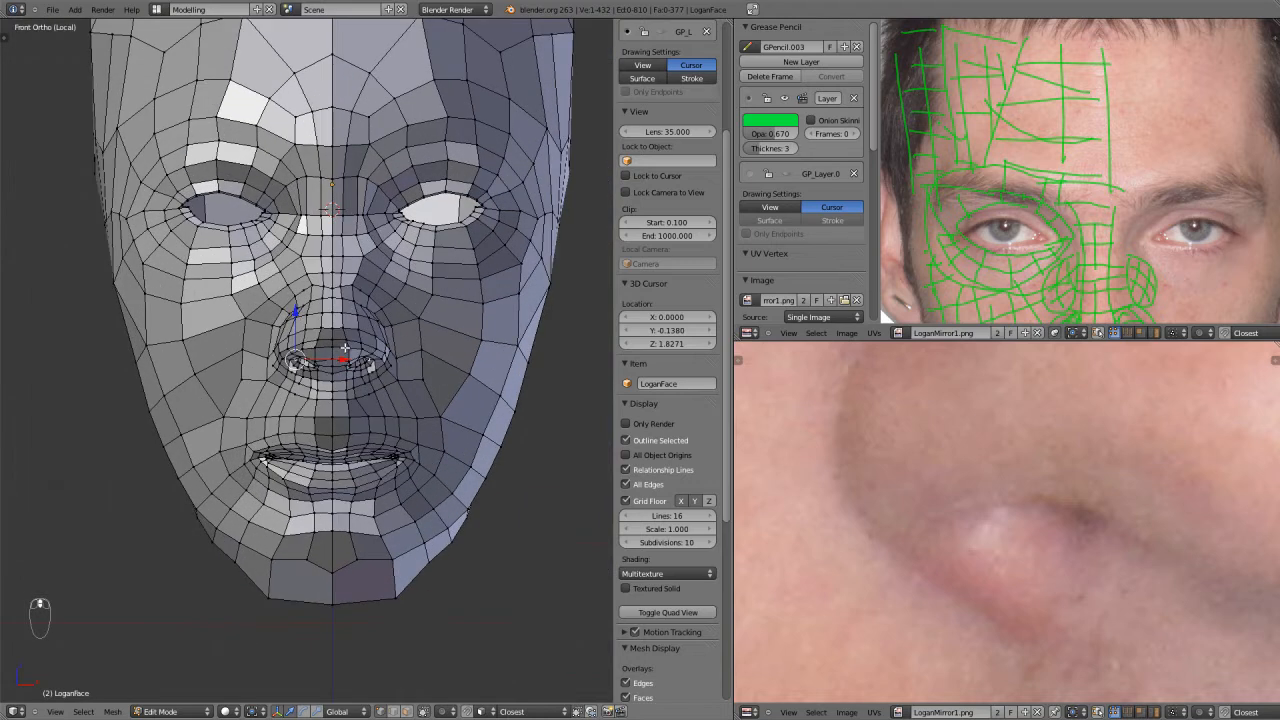
pyautogui.scroll(-1, 345, 348)
pyautogui.keyDown('shift'); pyautogui.moveTo(346, 334); pyautogui.dragTo(347, 389, button='middle'); pyautogui.keyUp('shift')
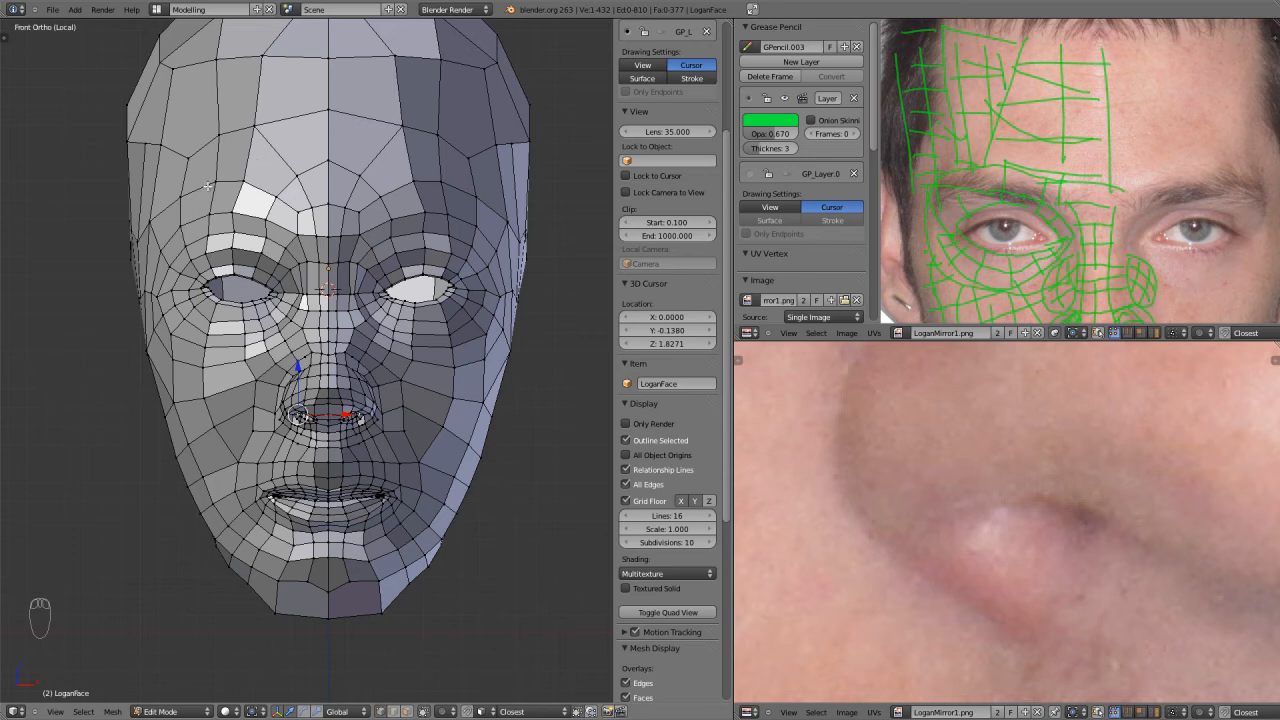
pyautogui.scroll(-2, 190, 375)
pyautogui.scroll(3, 218, 348)
pyautogui.scroll(-1, 298, 340)
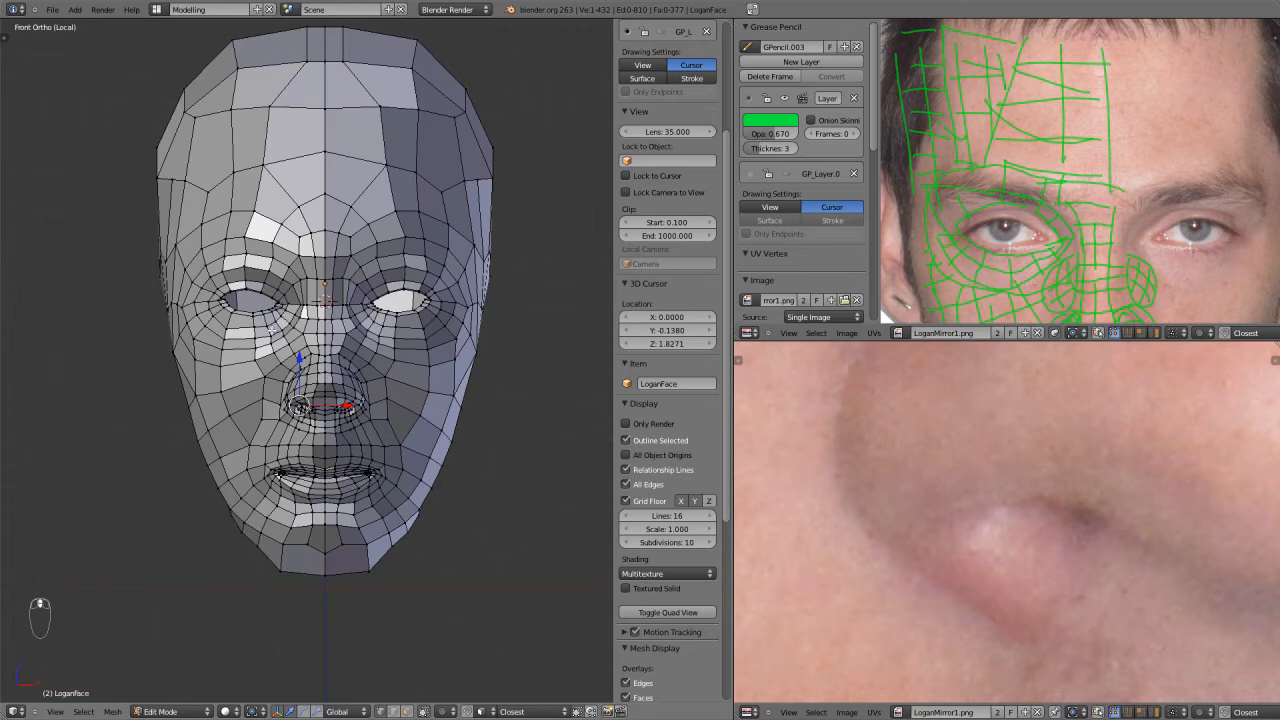
pyautogui.scroll(6, 270, 328)
pyautogui.scroll(2, 335, 444)
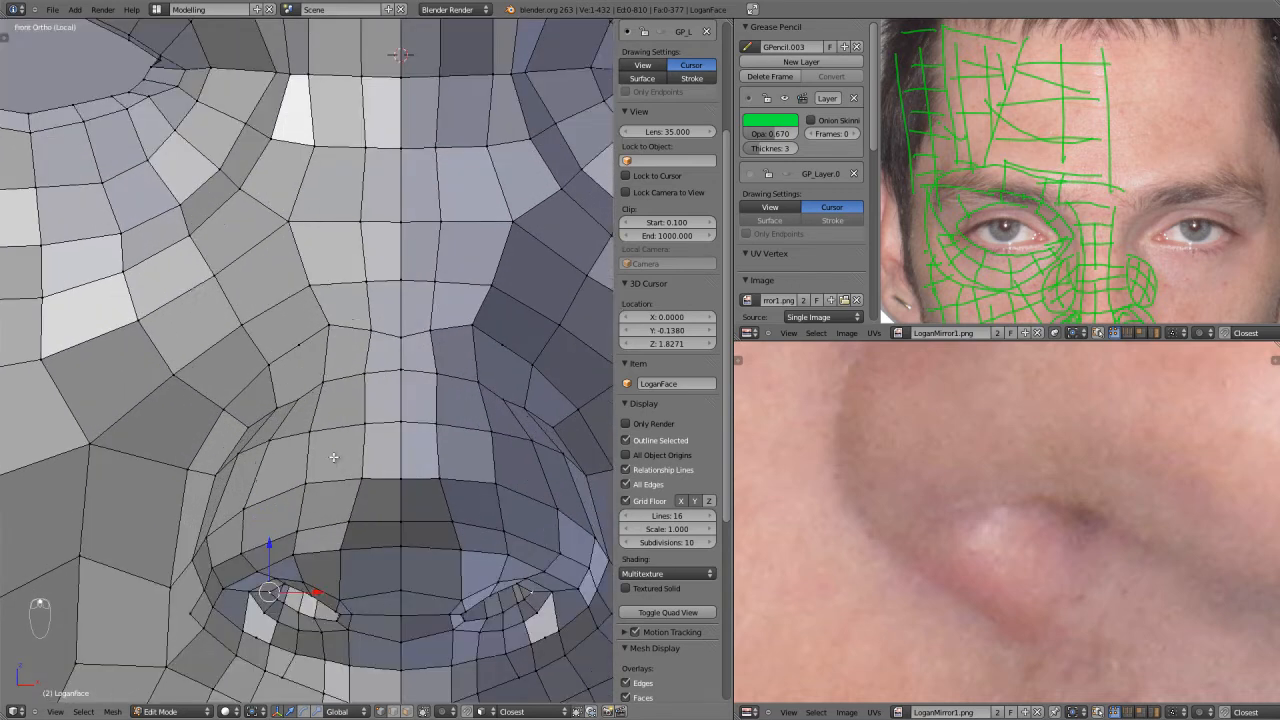
pyautogui.scroll(-3, 914, 464)
pyautogui.moveTo(940, 580); pyautogui.dragTo(958, 536, button='middle')
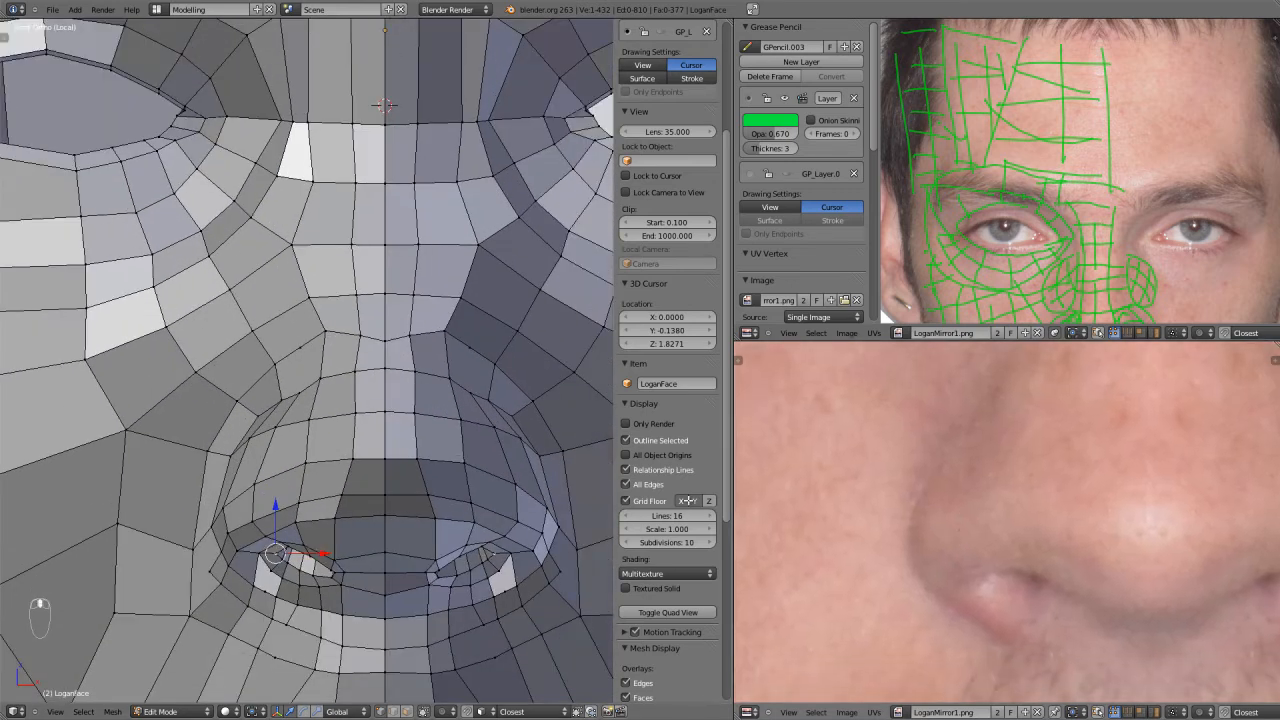
# Merge two neighbouring vertices in the crease beside the nostril wing at their center.
pyautogui.scroll(5, 217, 505)
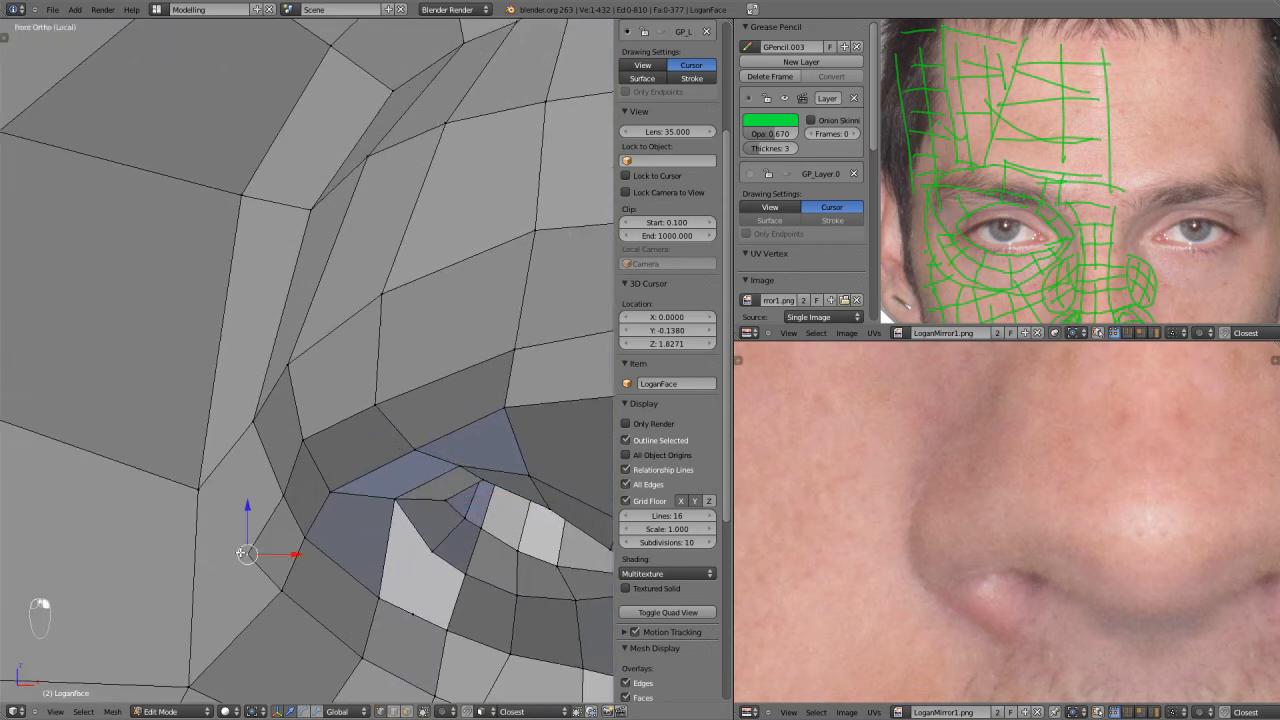
pyautogui.hotkey('alt', 'm')
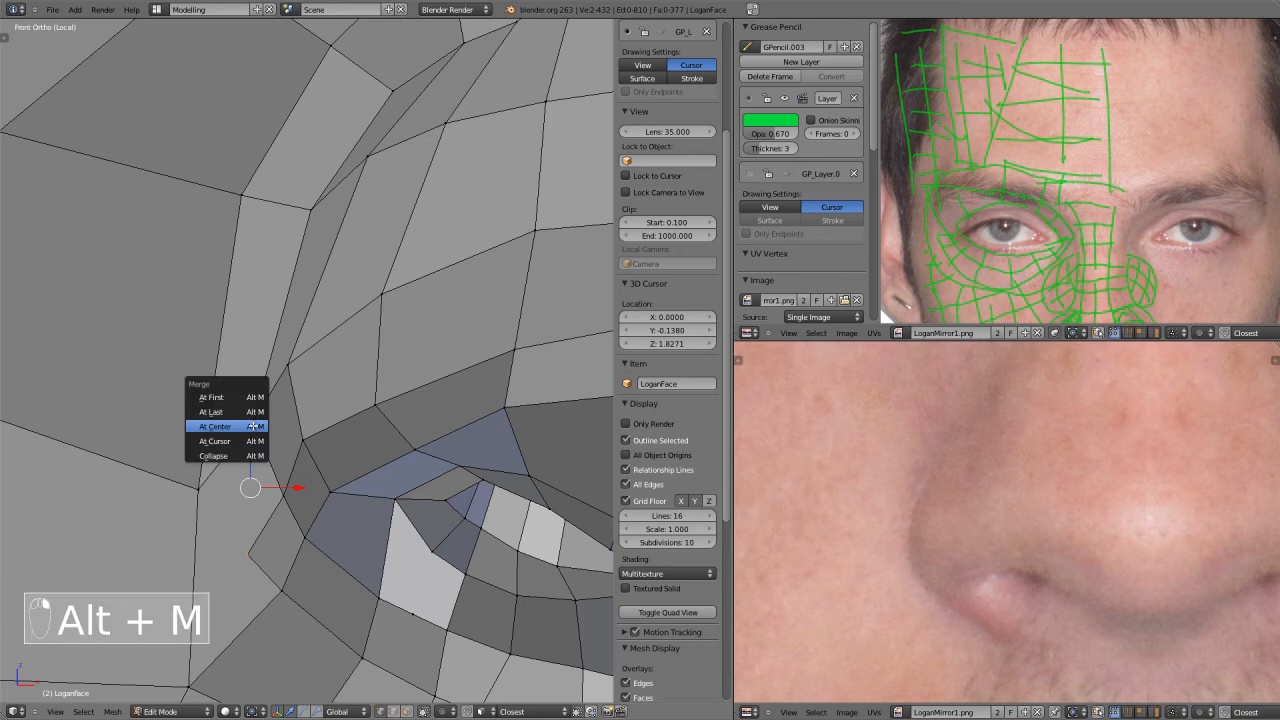
pyautogui.click(252, 427)
pyautogui.hotkey('ctrl', 'r')
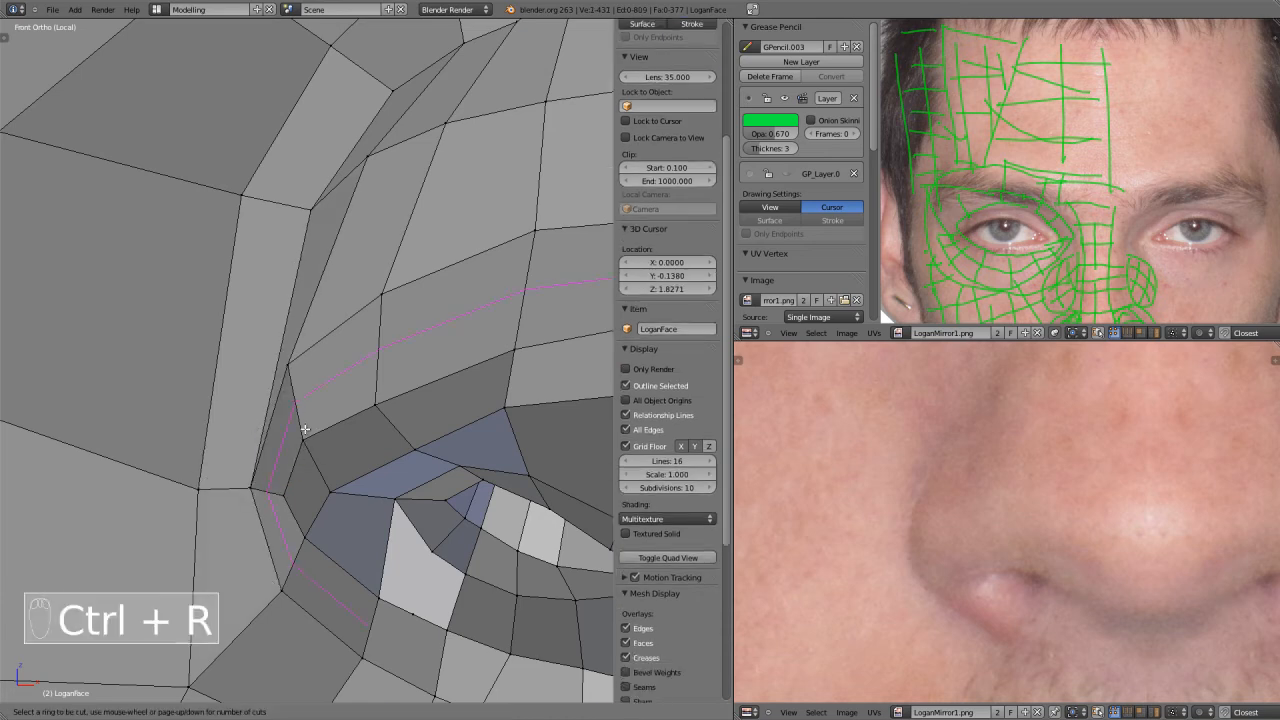
pyautogui.rightClick(370, 502)
# Dissolve the extra vertex on the edge below the nostril's outer corner, keeping the surrounding faces.
pyautogui.keyDown('shift'); pyautogui.moveTo(421, 589); pyautogui.dragTo(329, 470, button='middle'); pyautogui.keyUp('shift')
pyautogui.rightClick(316, 498)
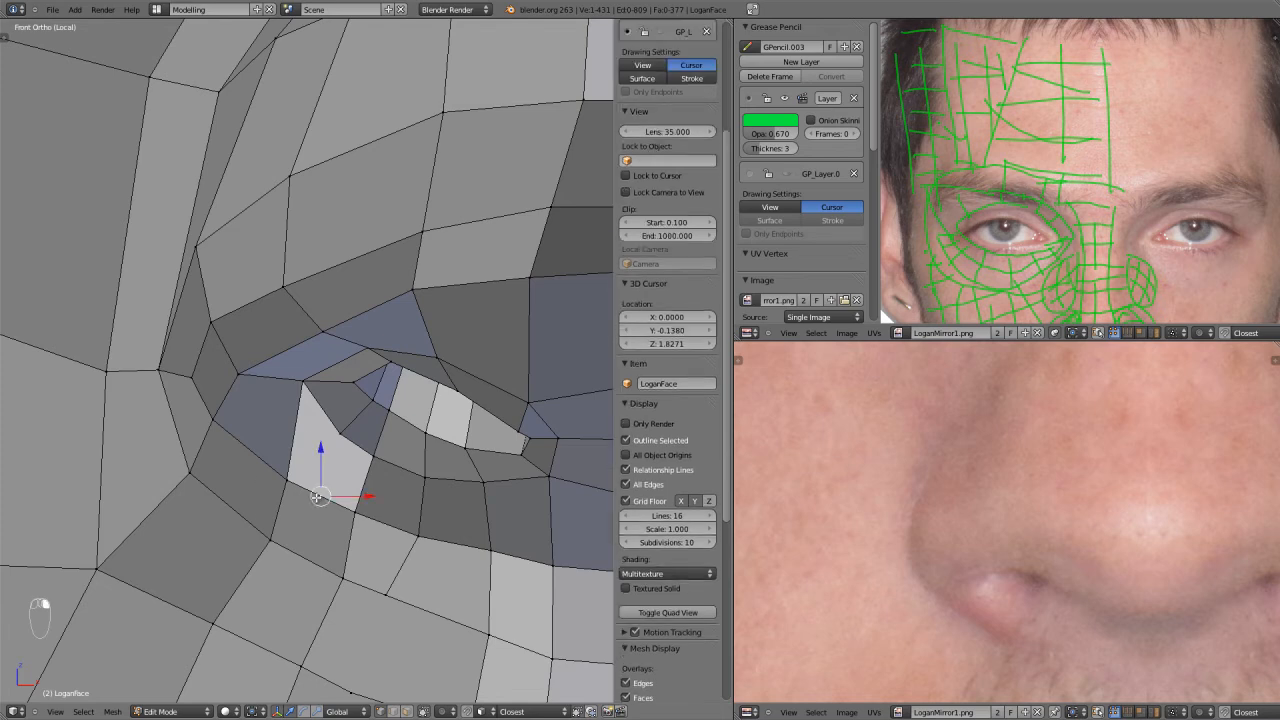
pyautogui.scroll(2, 327, 478)
pyautogui.press('x')
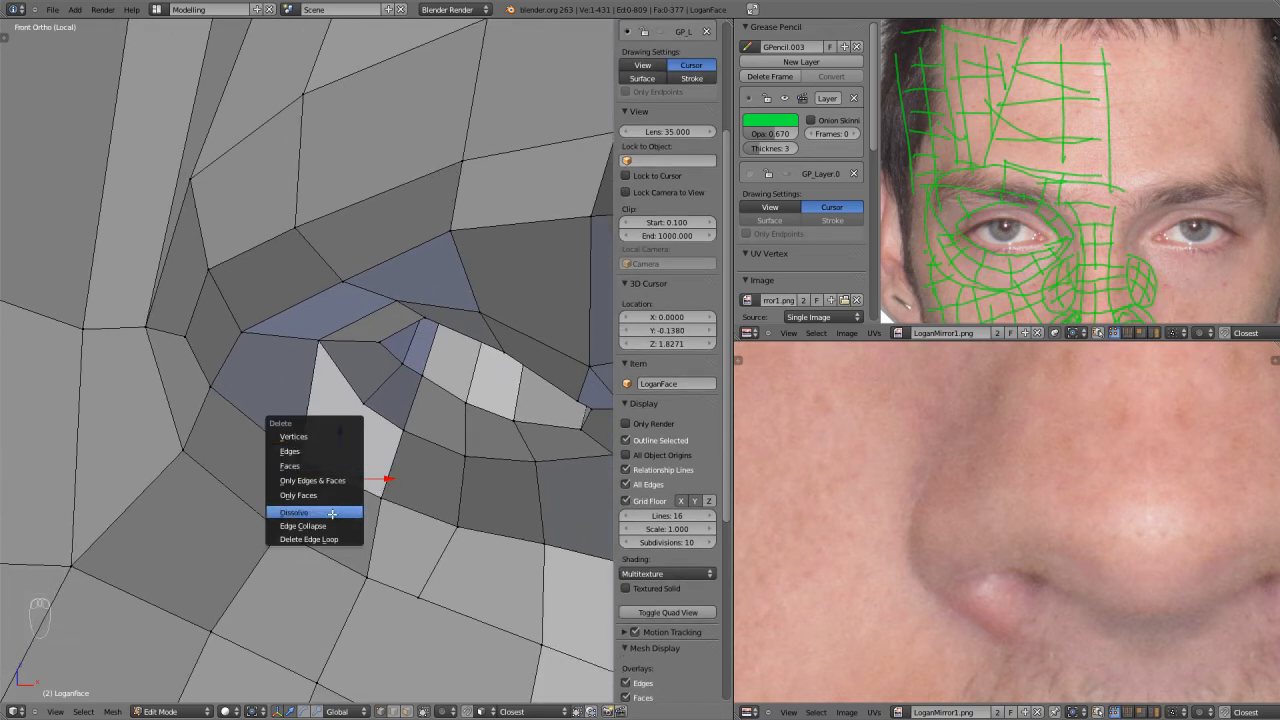
pyautogui.click(336, 438)
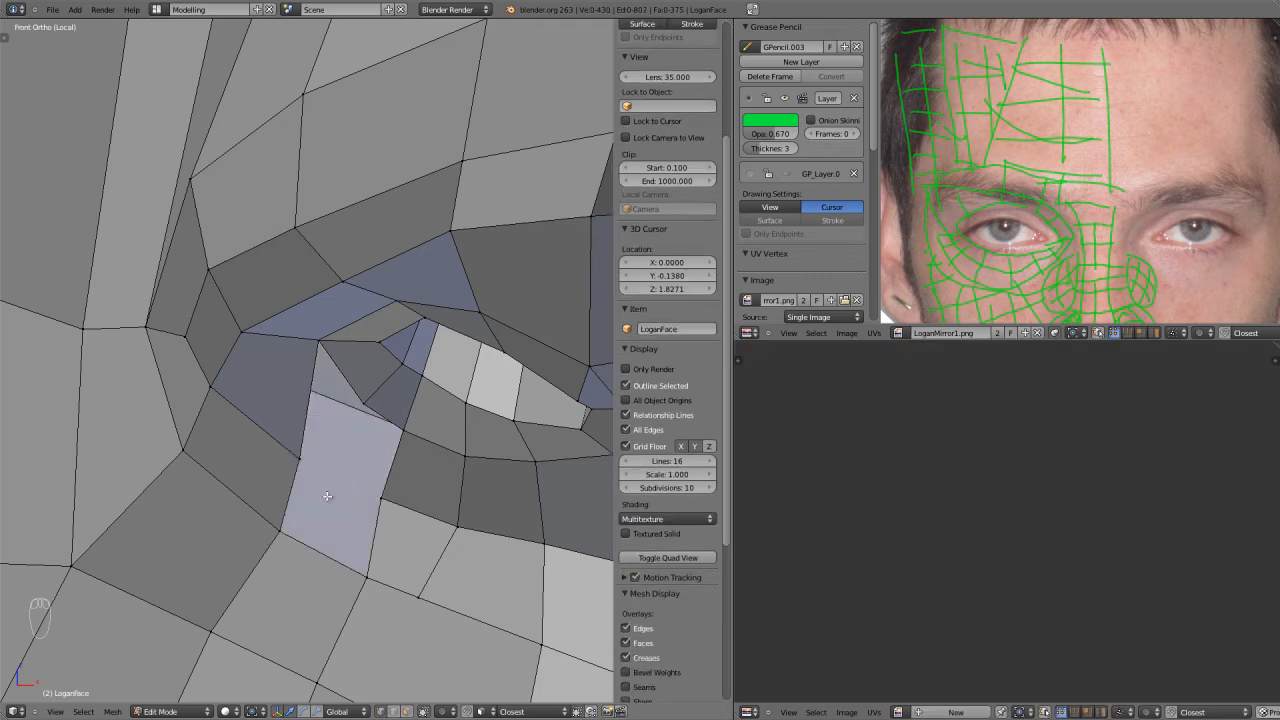
pyautogui.hotkey('ctrl', 'z')
pyautogui.press('x')
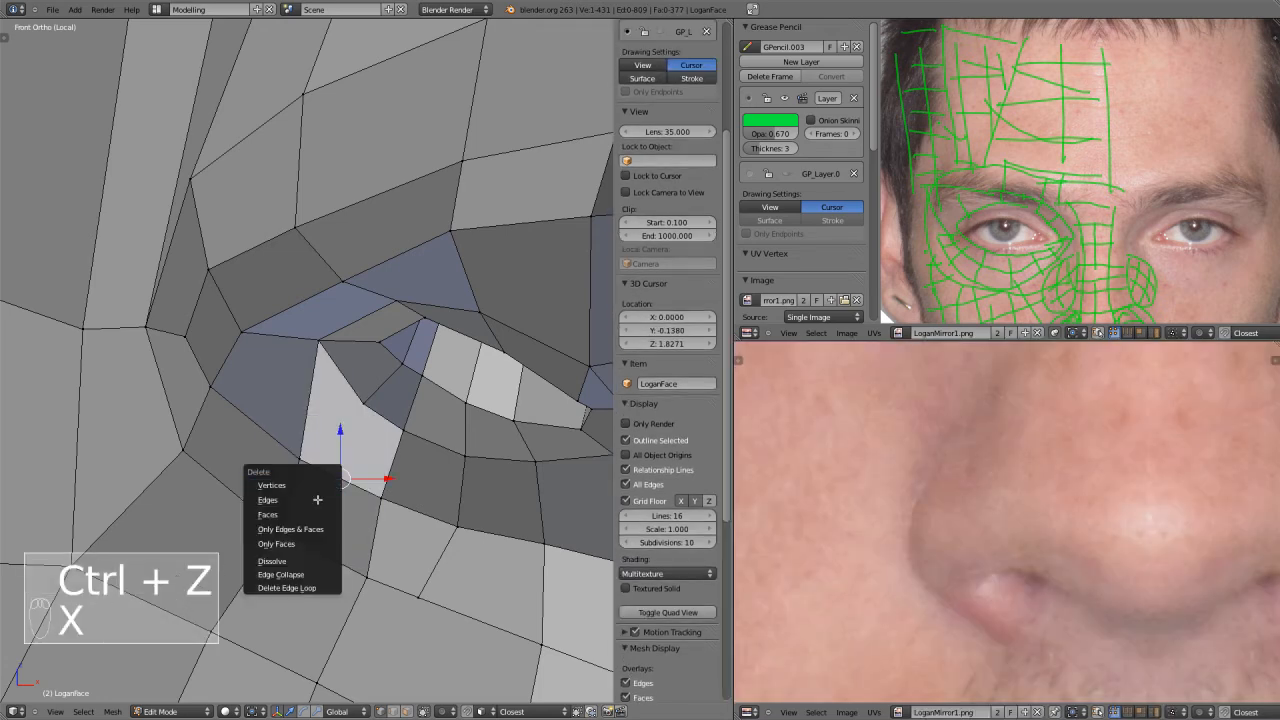
pyautogui.click(320, 557)
pyautogui.hotkey('ctrl', 'r')
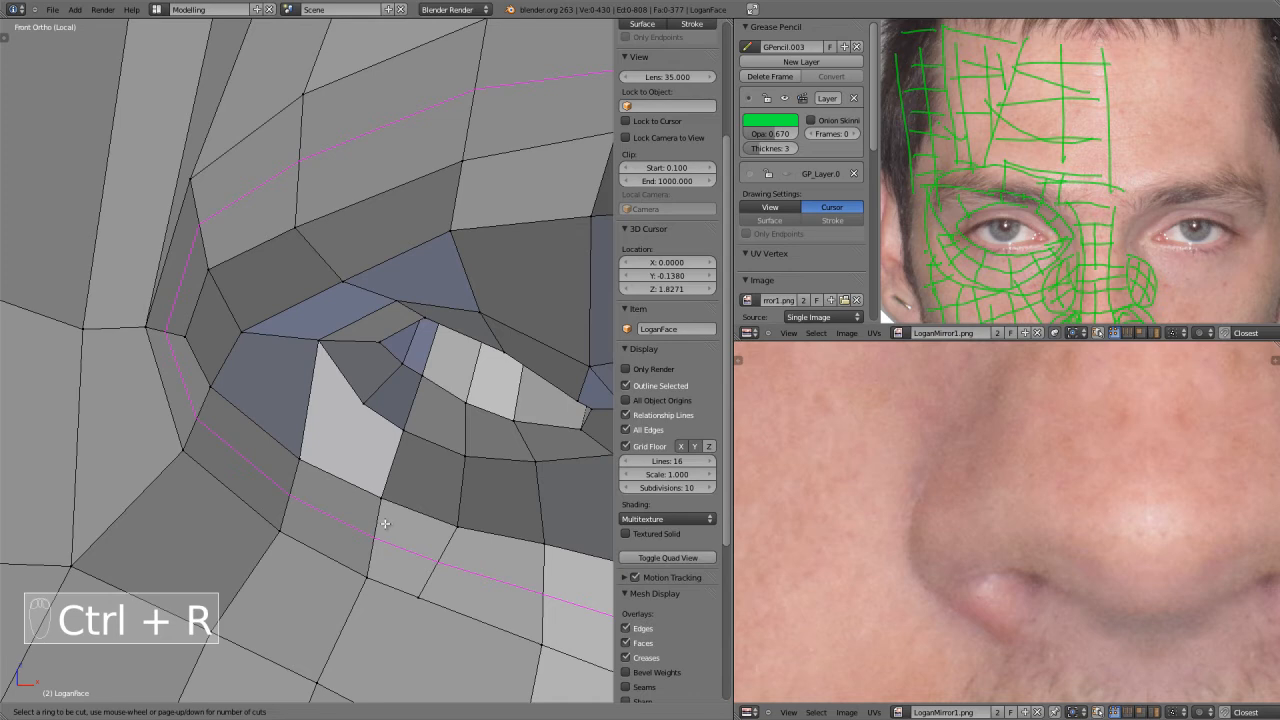
pyautogui.rightClick(386, 508)
pyautogui.hotkey('ctrl', 'r')
pyautogui.rightClick(384, 440)
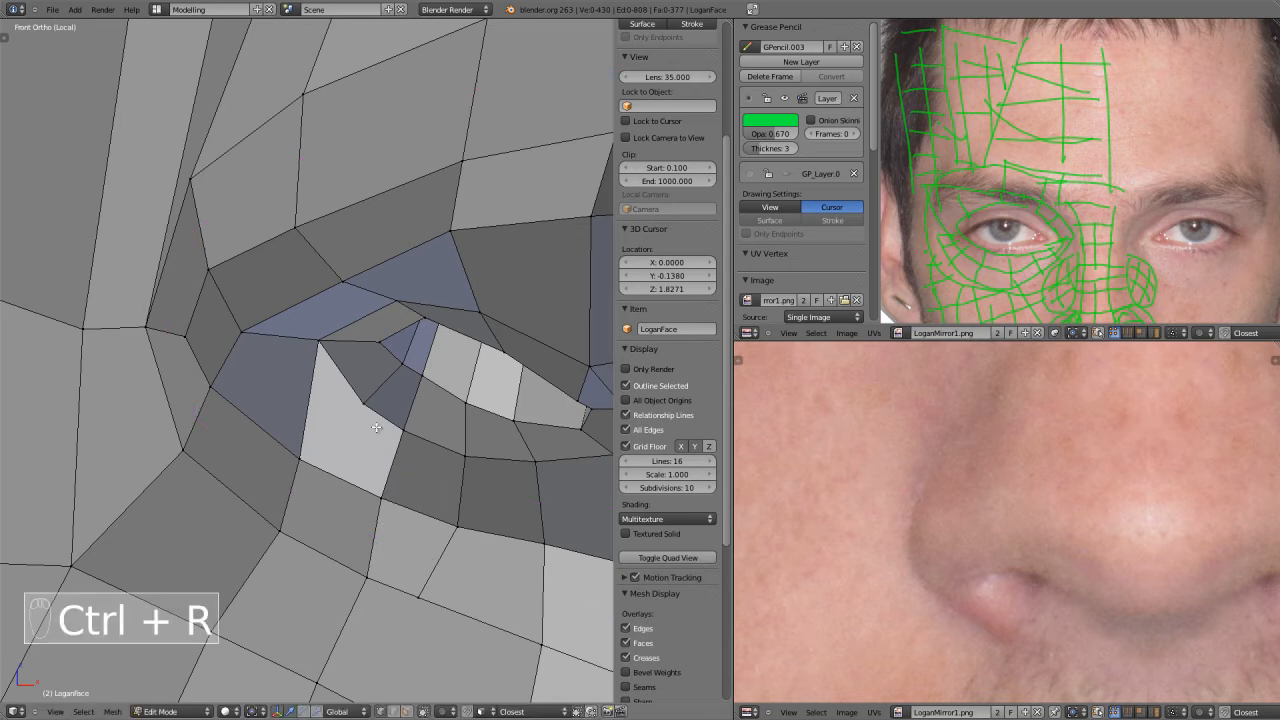
# Delete the short edge loop running through the outer corner inside the nostril.
pyautogui.scroll(1, 373, 430)
pyautogui.rightClick(298, 480)
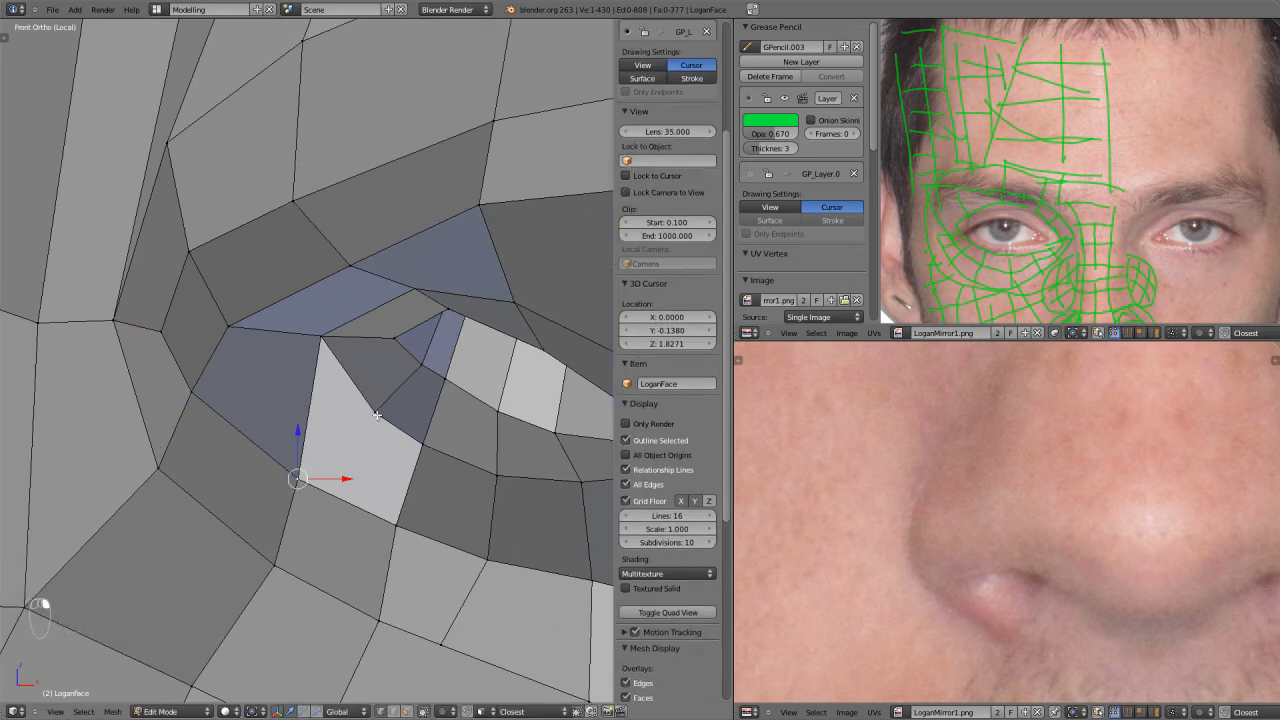
pyautogui.scroll(-3, 374, 422)
pyautogui.press('x')
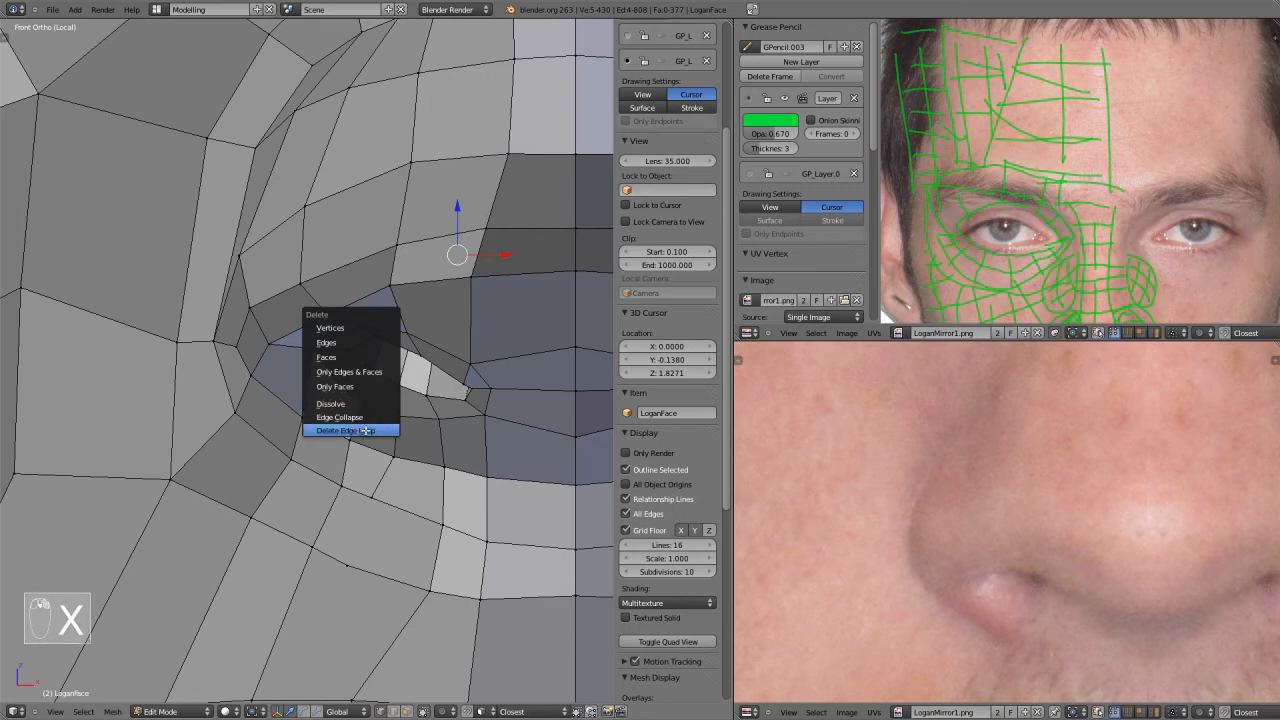
pyautogui.click(363, 429)
pyautogui.scroll(2, 380, 414)
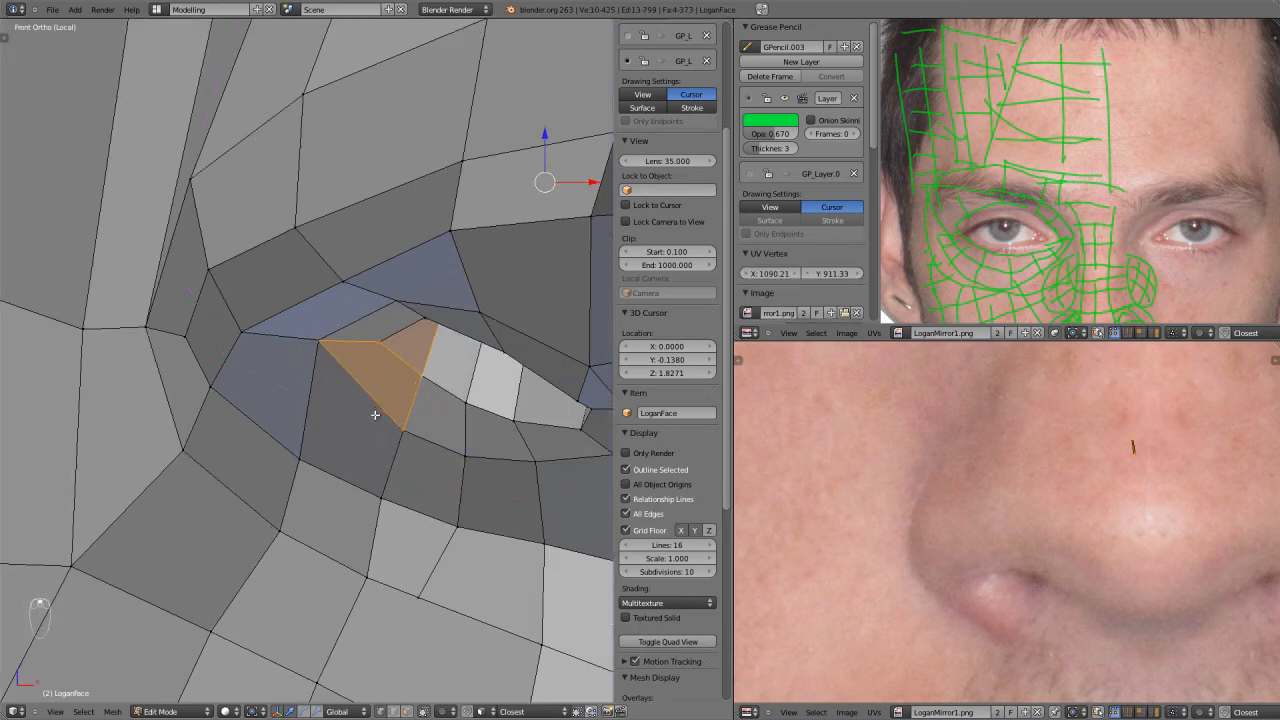
pyautogui.hotkey('ctrl', 'r')
pyautogui.rightClick(343, 380)
# Move the rim vertex at the nostril's outer corner and the vertex below it to smooth the edge flow.
pyautogui.rightClick(300, 449)
pyautogui.press('g')
pyautogui.click(285, 408)
pyautogui.press('g')
pyautogui.press('g')
pyautogui.click(335, 355)
# Edge-slide the two short edge columns below the nostril opening toward its outer side to even their spacing.
pyautogui.rightClick(407, 408)
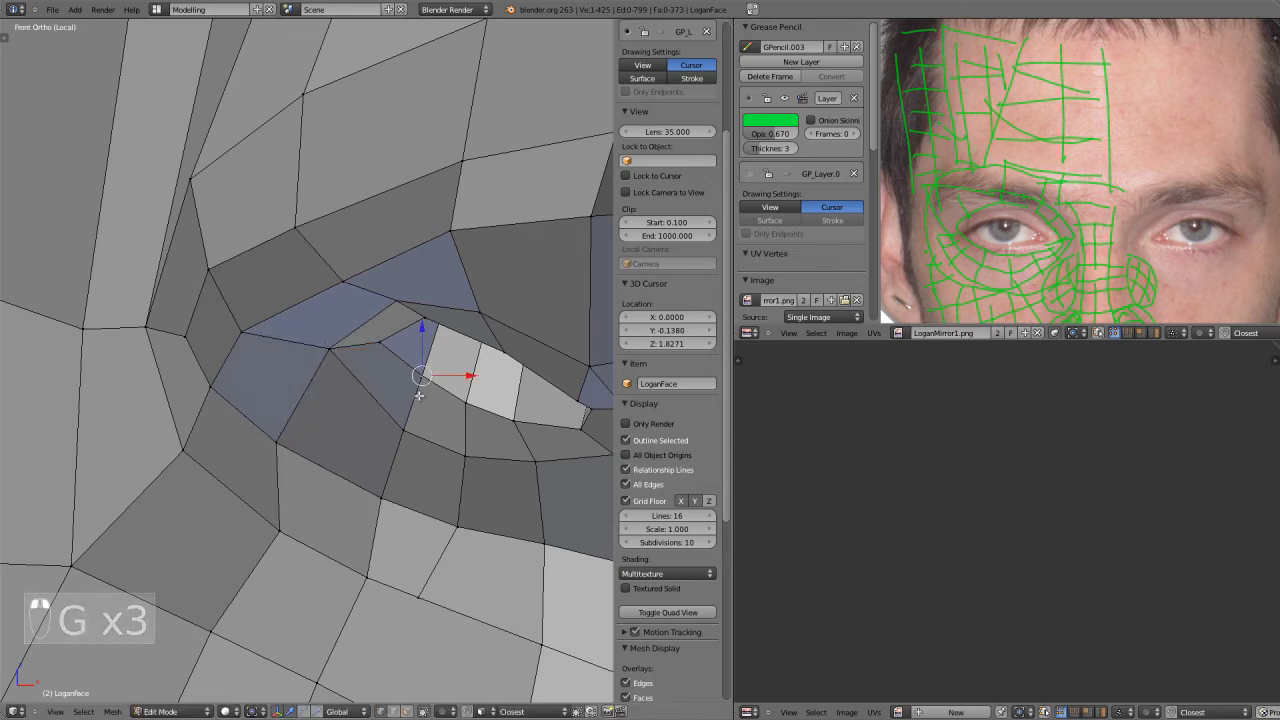
pyautogui.hotkey('ctrl', 'e')
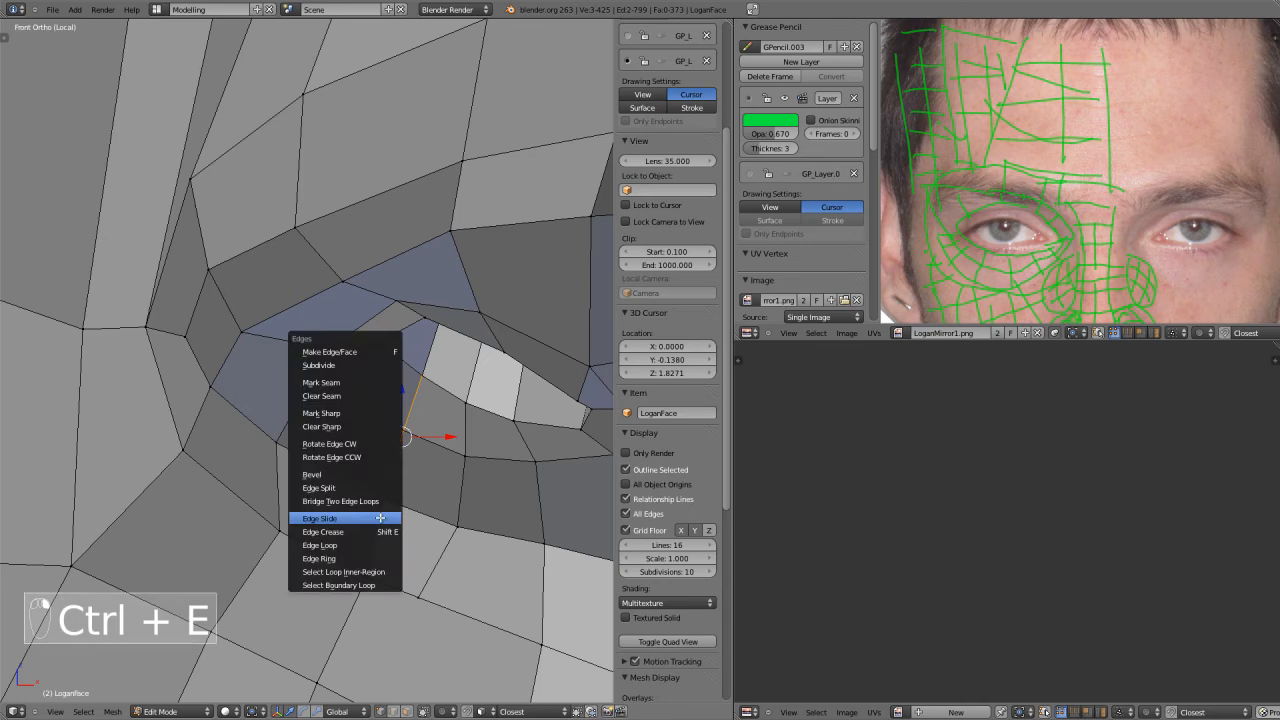
pyautogui.click(380, 517)
pyautogui.rightClick(463, 405)
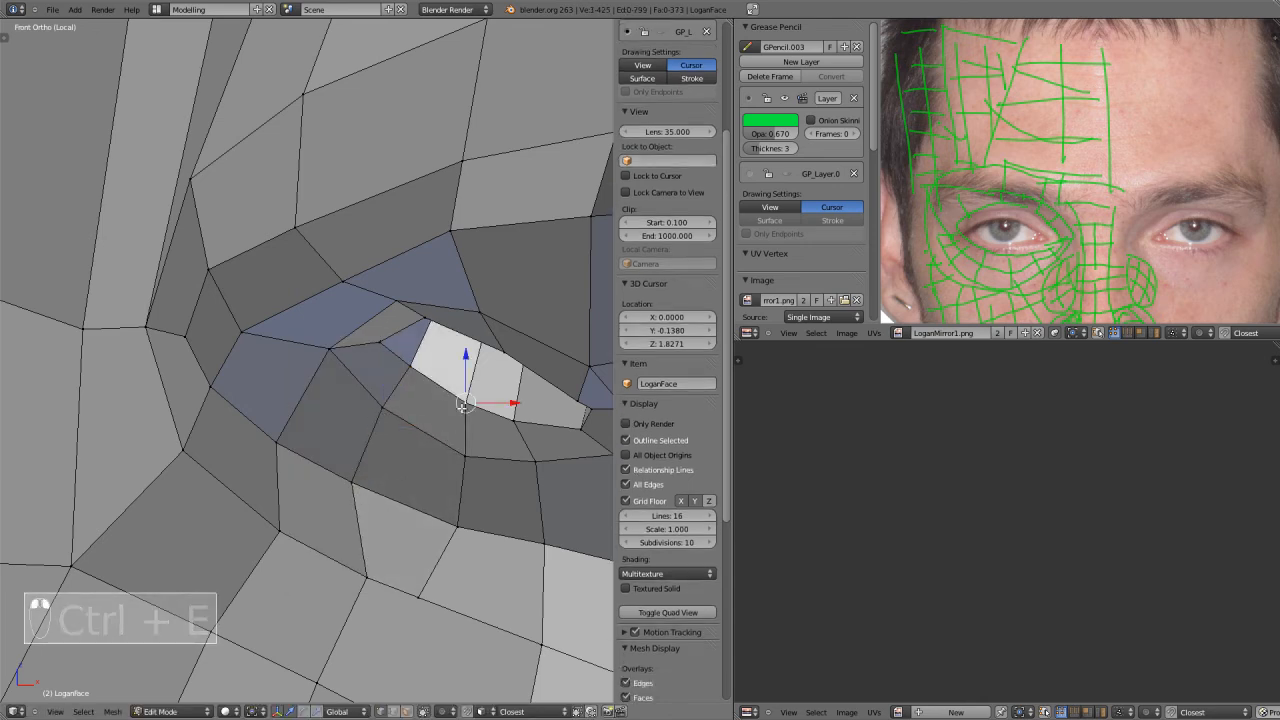
pyautogui.keyDown('shift'); pyautogui.rightClick(458, 500); pyautogui.keyUp('shift')
pyautogui.hotkey('ctrl', 'e')
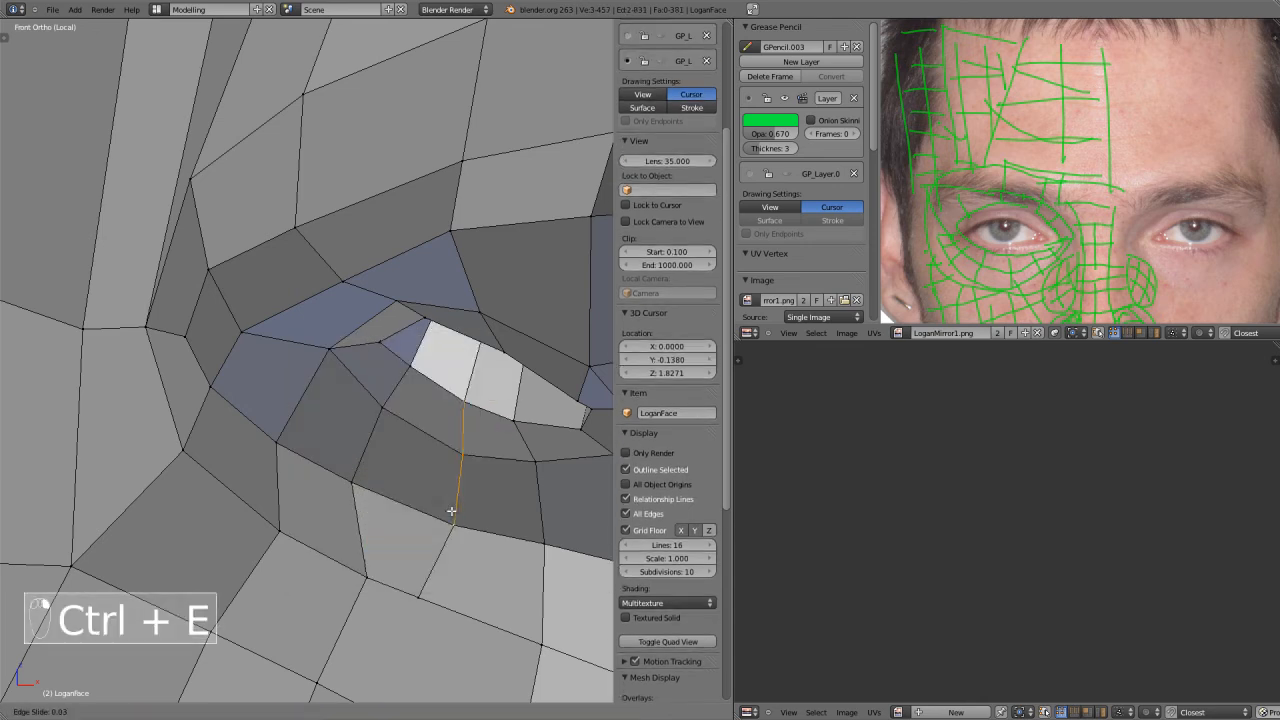
pyautogui.click(457, 516)
# Adjust the vertices below the nostril and at the lower outer edge of the nostril wing.
pyautogui.scroll(-2, 413, 553)
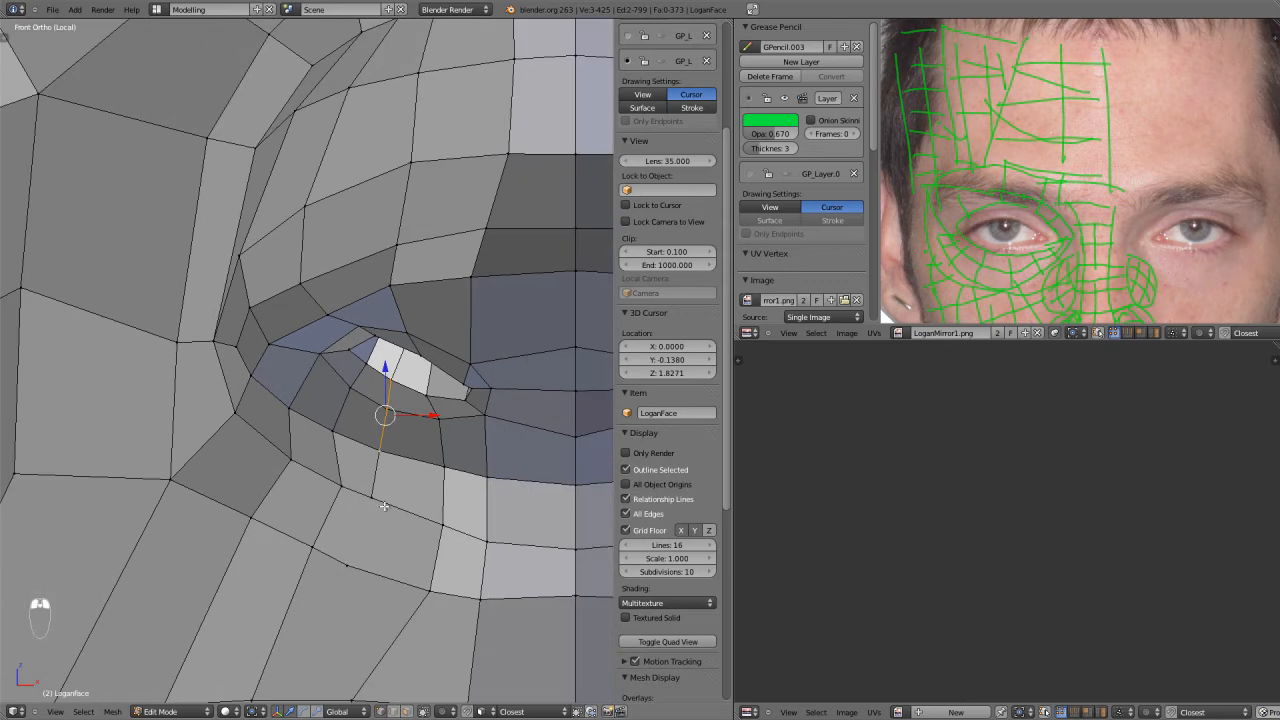
pyautogui.press('g')
pyautogui.click(396, 502)
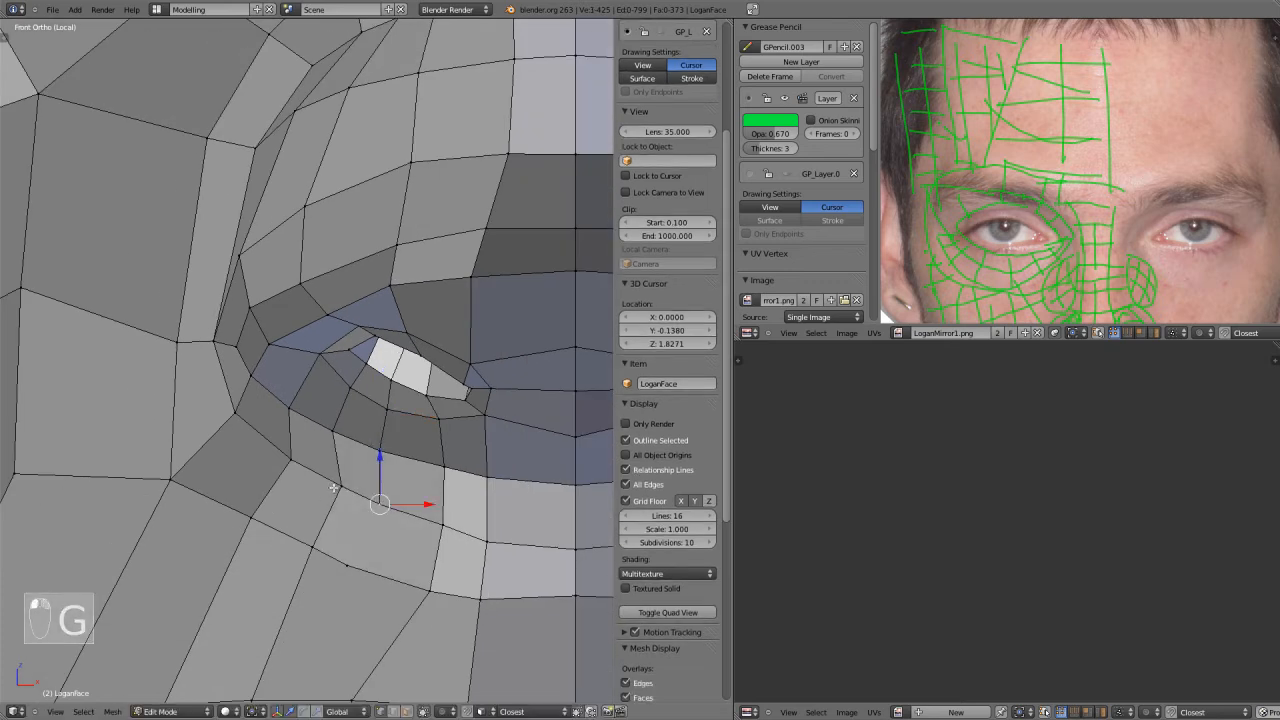
pyautogui.press('g')
pyautogui.click(247, 410)
# Reposition the vertices along the crease on the outer side of the nostril wing.
pyautogui.press('g')
pyautogui.click(215, 336)
pyautogui.press('g')
pyautogui.click(203, 323)
pyautogui.press('g')
pyautogui.click(218, 394)
pyautogui.scroll(-2, 181, 373)
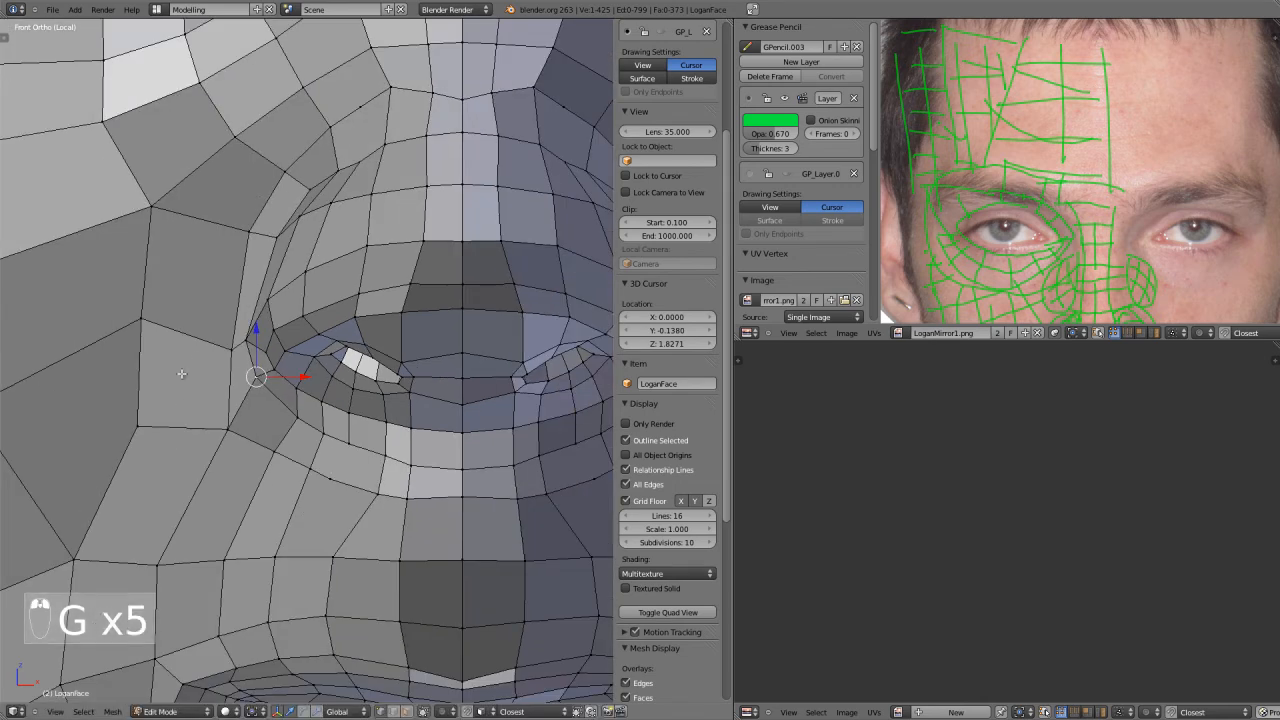
# Space out the cheek and upper-lip vertices beside the nostril wing, checking them from an angled view.
pyautogui.press('g')
pyautogui.click(215, 334)
pyautogui.press('g')
pyautogui.click(217, 424)
pyautogui.moveTo(217, 424); pyautogui.dragTo(284, 462, button='middle')
pyautogui.press('g')
pyautogui.click(306, 472)
# From the front, raise the cheek vertex just outside and below the nostril wing slightly.
pyautogui.press('KP_1')
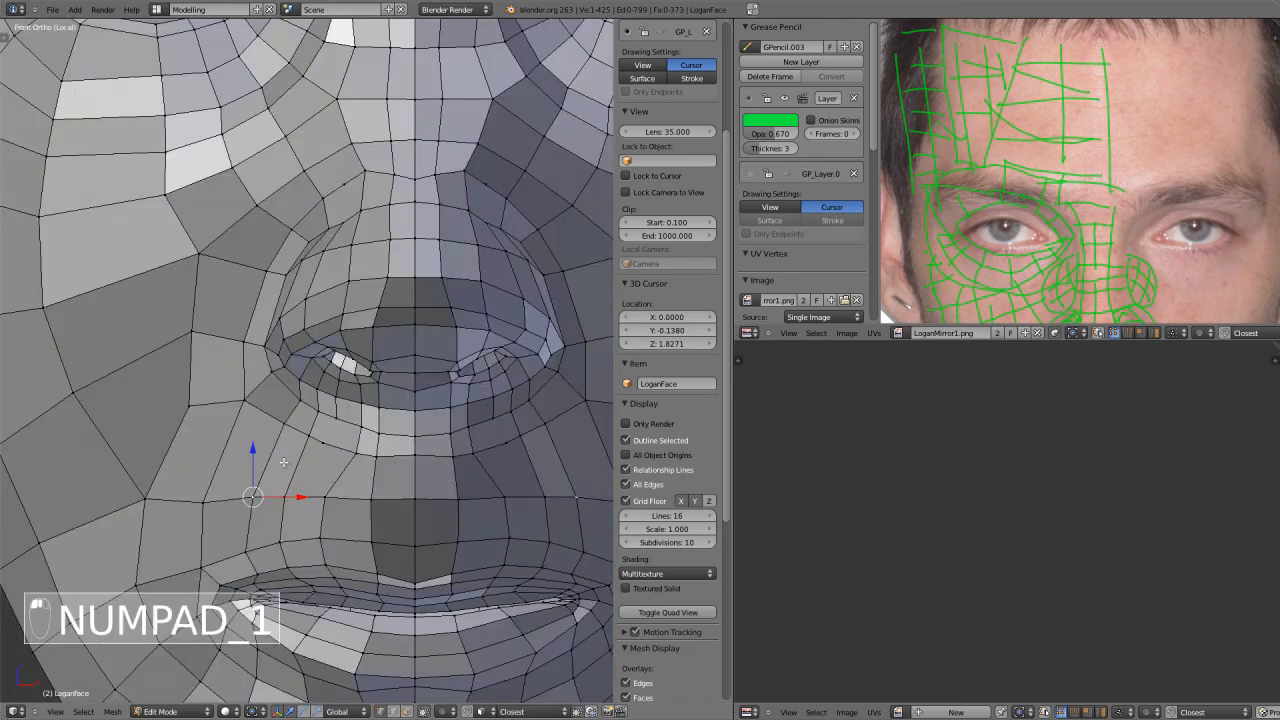
pyautogui.scroll(4, 330, 477)
pyautogui.scroll(2, 220, 505)
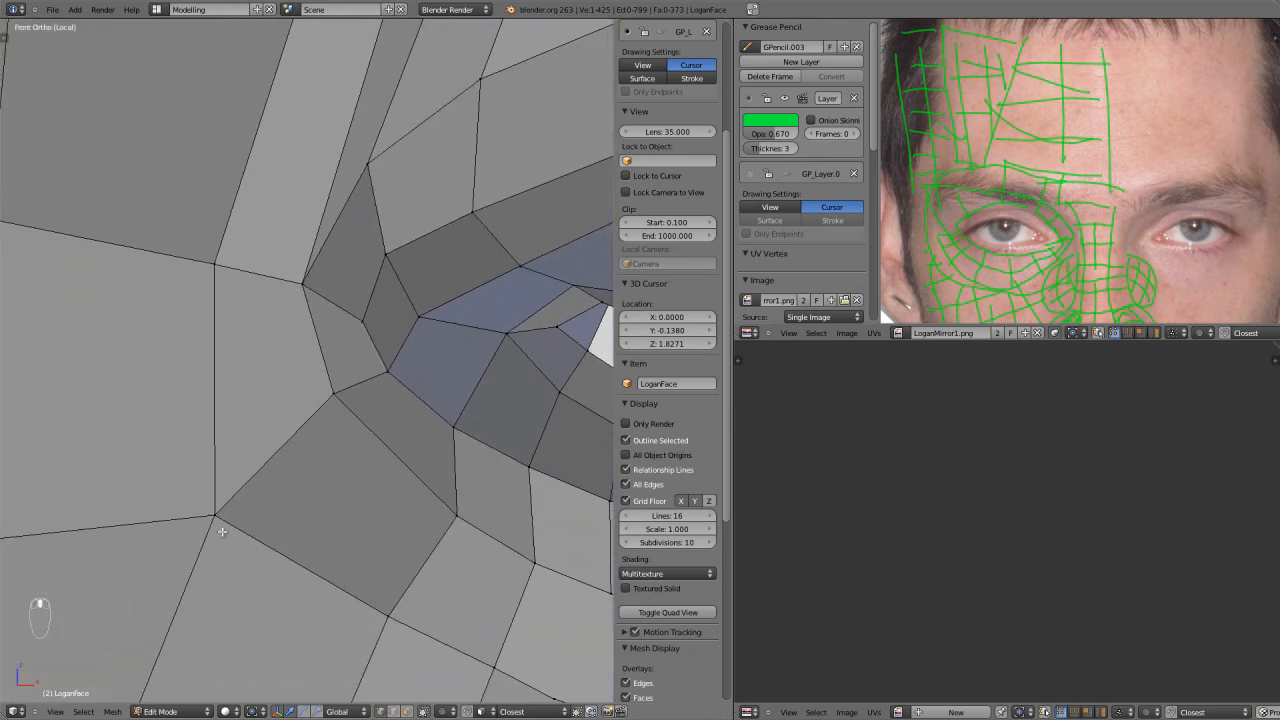
pyautogui.rightClick(217, 524)
pyautogui.press('g')
pyautogui.click(226, 484)
# From the front, reposition the vertices along the upper rim of the nostril opening to even out its curve.
pyautogui.scroll(-5, 266, 471)
pyautogui.keyDown('shift'); pyautogui.moveTo(430, 406); pyautogui.dragTo(345, 499, button='middle'); pyautogui.keyUp('shift')
pyautogui.scroll(3, 345, 499)
pyautogui.rightClick(307, 497)
pyautogui.press('g')
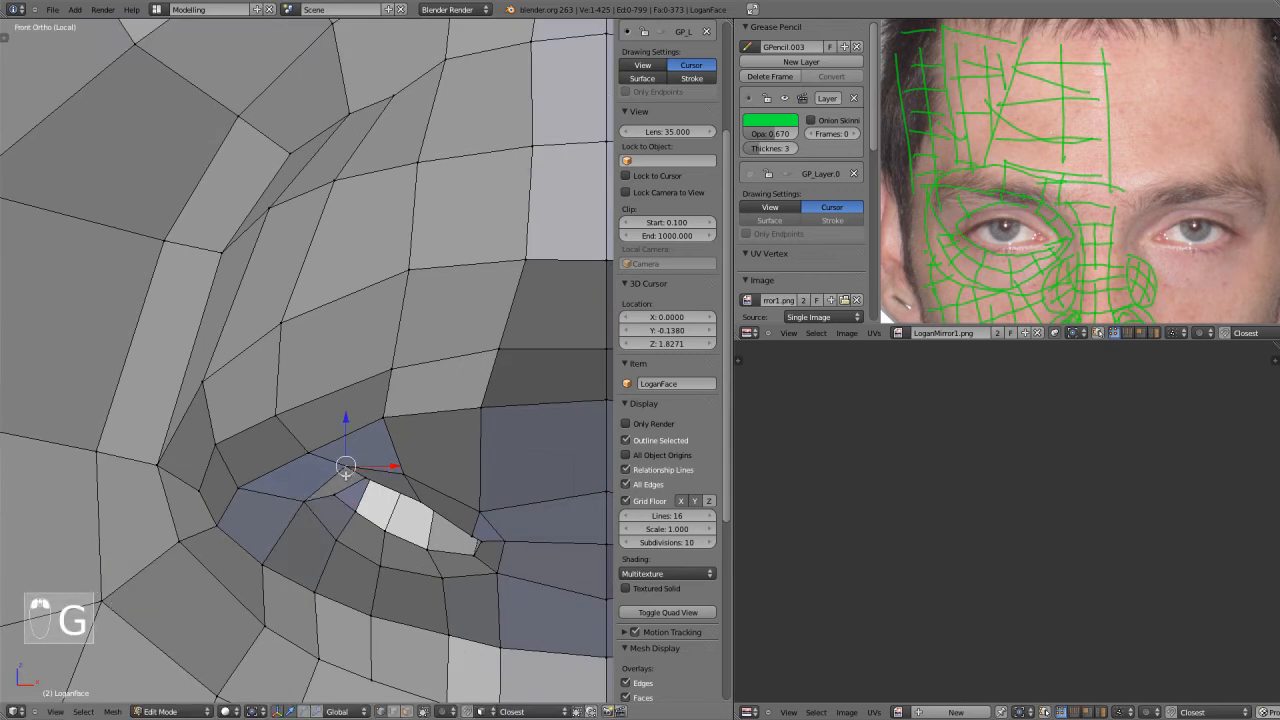
pyautogui.press('g')
pyautogui.press('g')
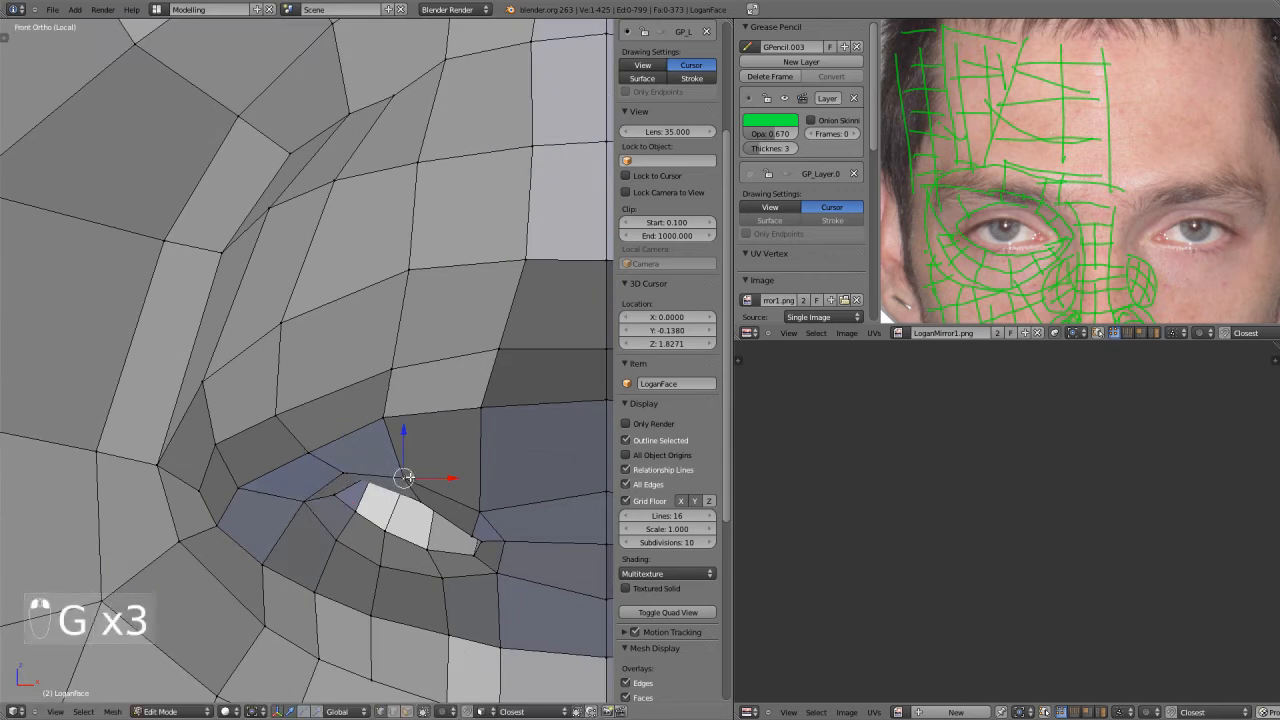
pyautogui.rightClick(483, 500)
pyautogui.press('g')
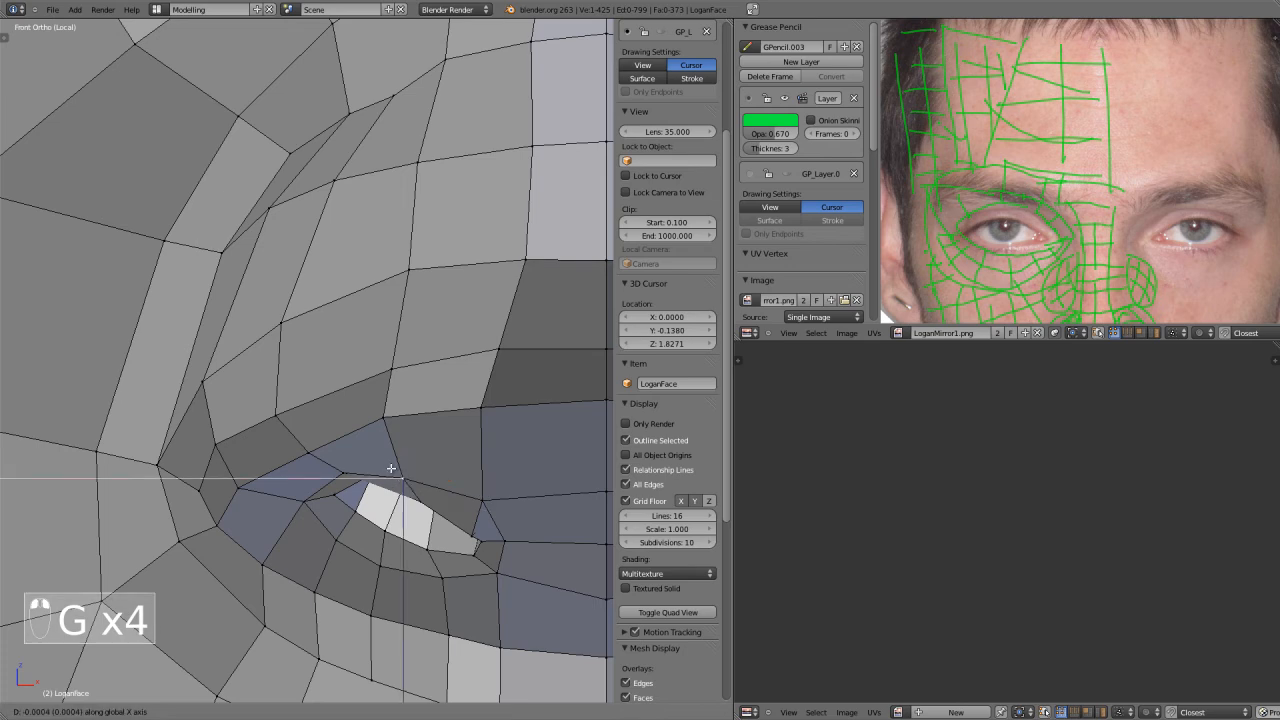
pyautogui.click(402, 474)
# From below, edge-slide the edges around the inner and rear side of the nostril away from the opening.
pyautogui.moveTo(402, 474); pyautogui.dragTo(318, 528, button='middle')
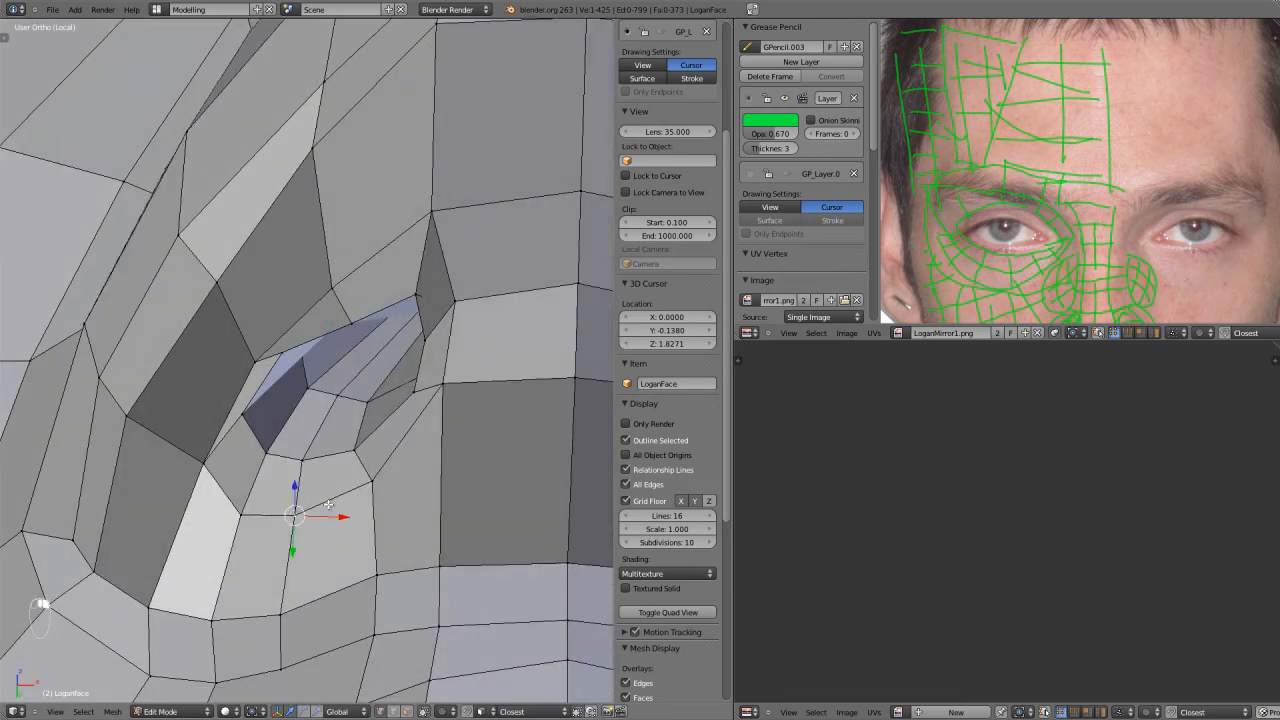
pyautogui.keyDown('shift'); pyautogui.rightClick(371, 487); pyautogui.keyUp('shift')
pyautogui.keyDown('shift'); pyautogui.rightClick(448, 396); pyautogui.keyUp('shift')
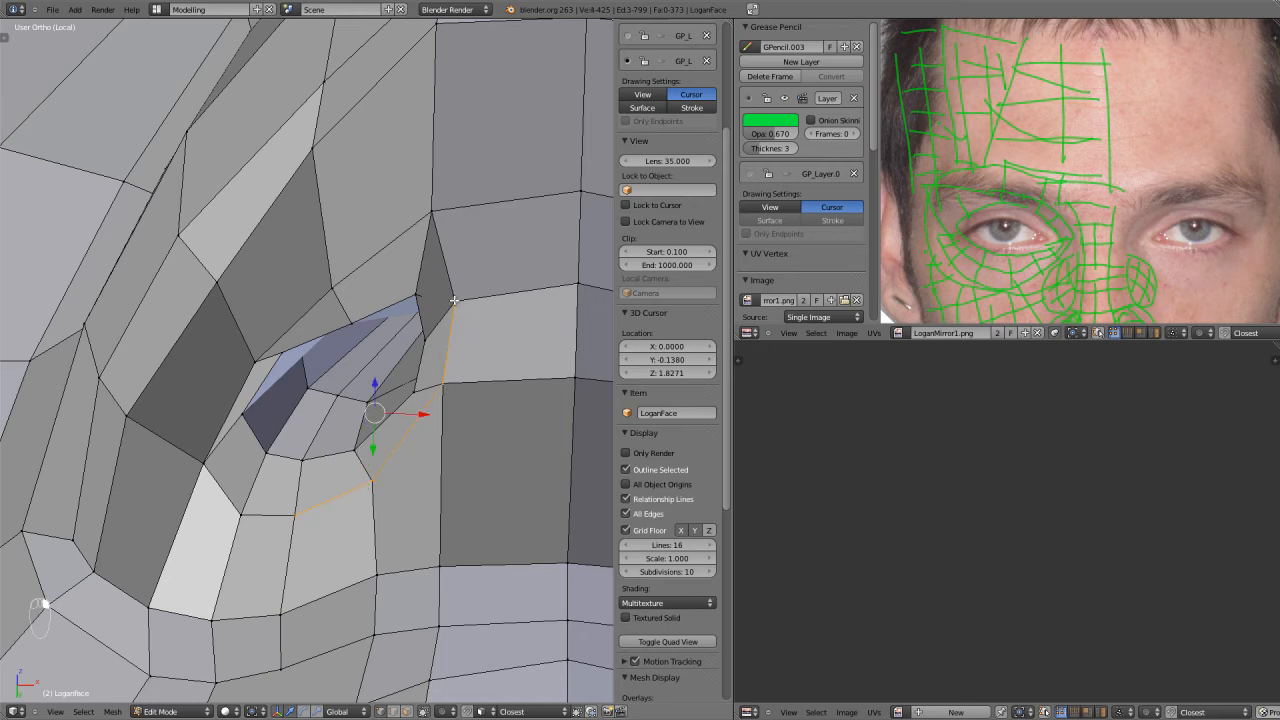
pyautogui.hotkey('ctrl', 'e')
pyautogui.click(418, 243)
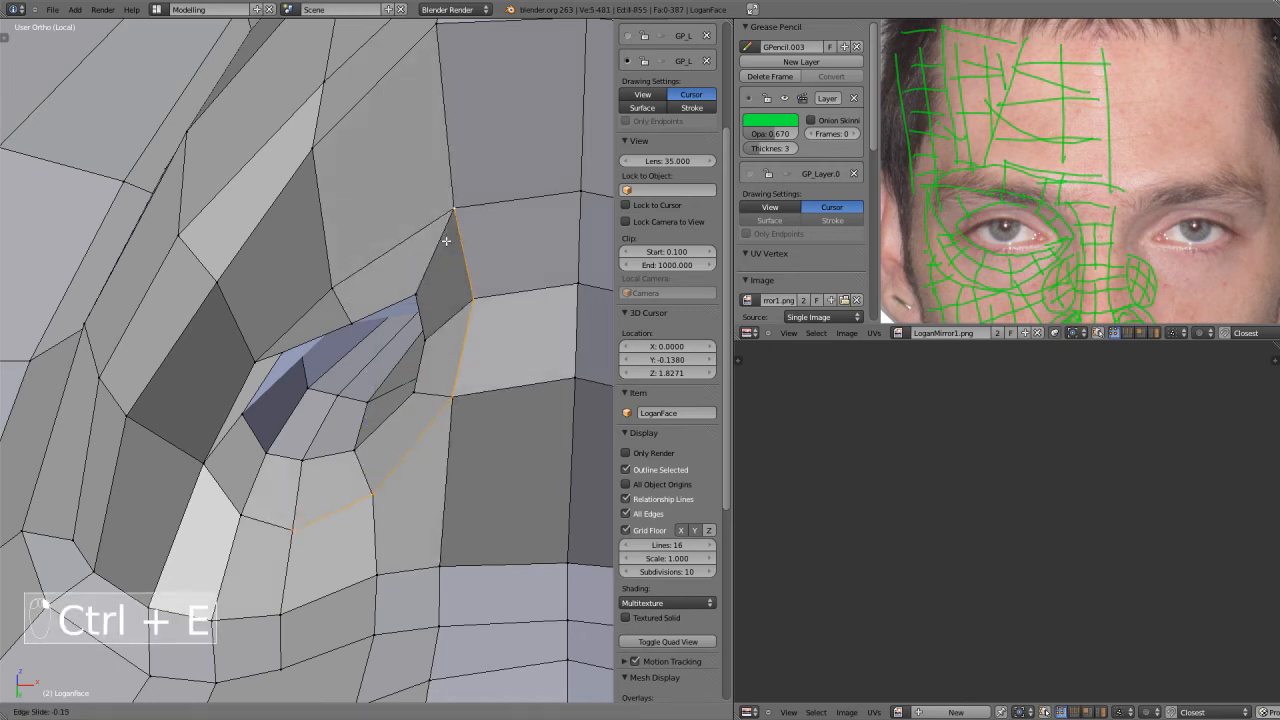
pyautogui.click(415, 251)
# Edge-slide the edges along the outer side of the nostril away from the opening to widen the surrounding faces.
pyautogui.rightClick(334, 276)
pyautogui.rightClick(247, 352)
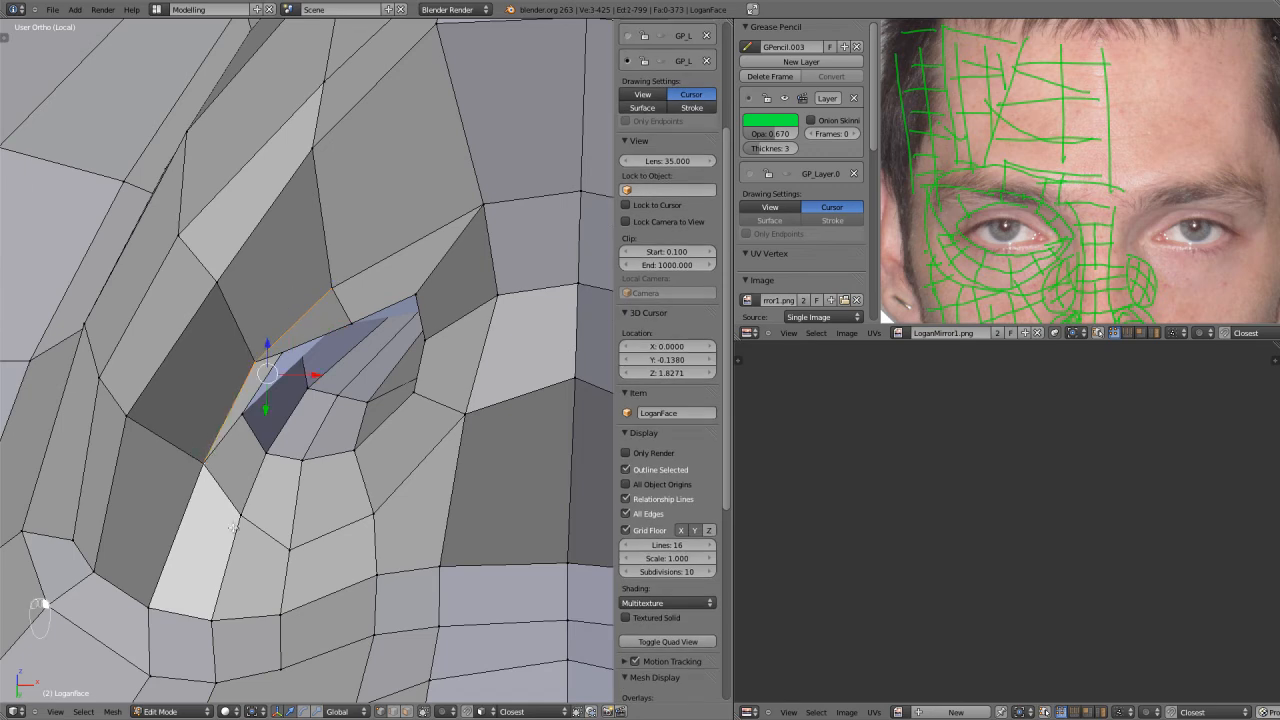
pyautogui.hotkey('ctrl', 'e')
pyautogui.click(389, 526)
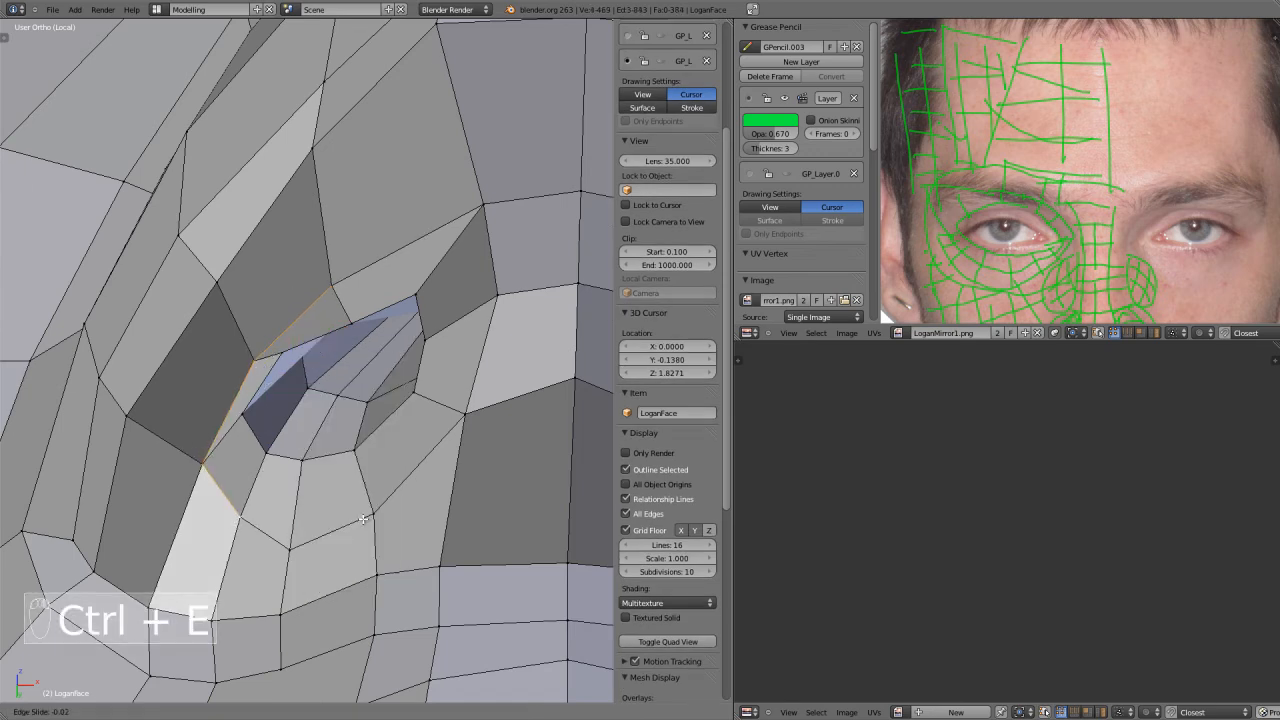
pyautogui.click(270, 521)
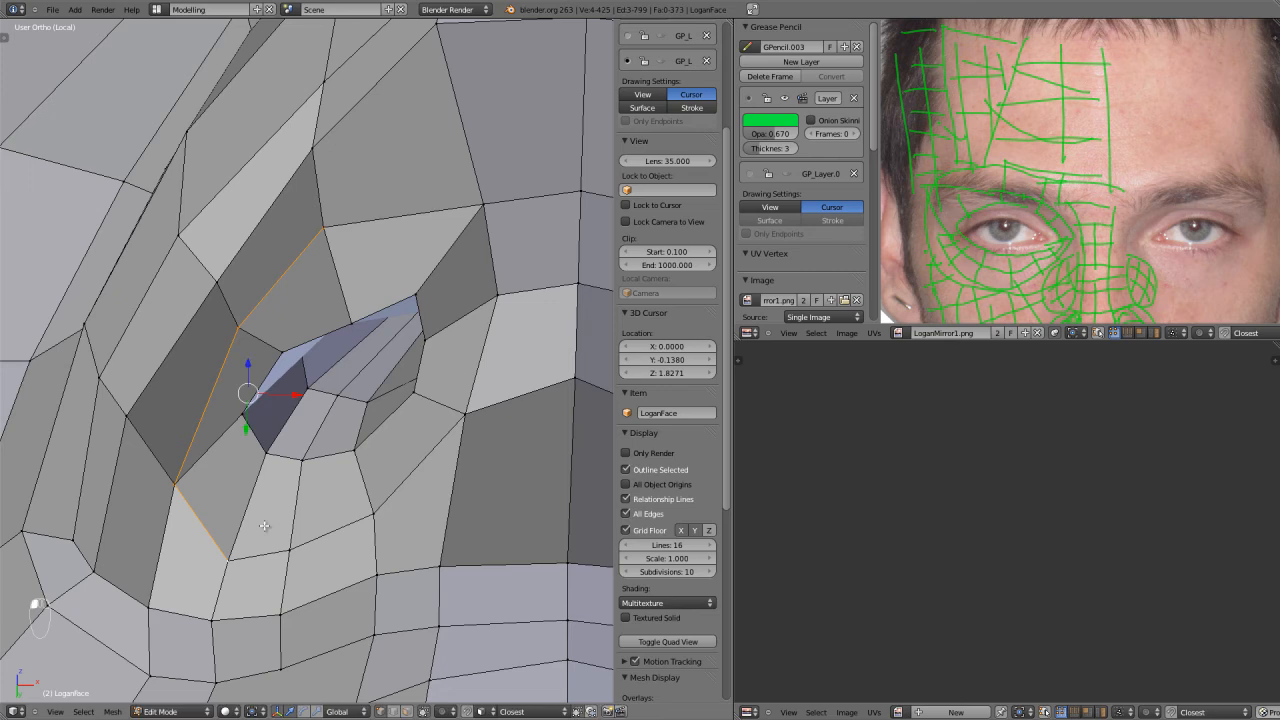
# From the front, pull the crease vertices at the outer and lower edge of the nostril wing in closer to the wing.
pyautogui.press('KP_1')
pyautogui.scroll(-1, 277, 510)
pyautogui.keyDown('shift'); pyautogui.moveTo(366, 570); pyautogui.dragTo(398, 437, button='middle'); pyautogui.keyUp('shift')
pyautogui.scroll(3, 400, 433)
pyautogui.press('Tab')
pyautogui.press('Tab')
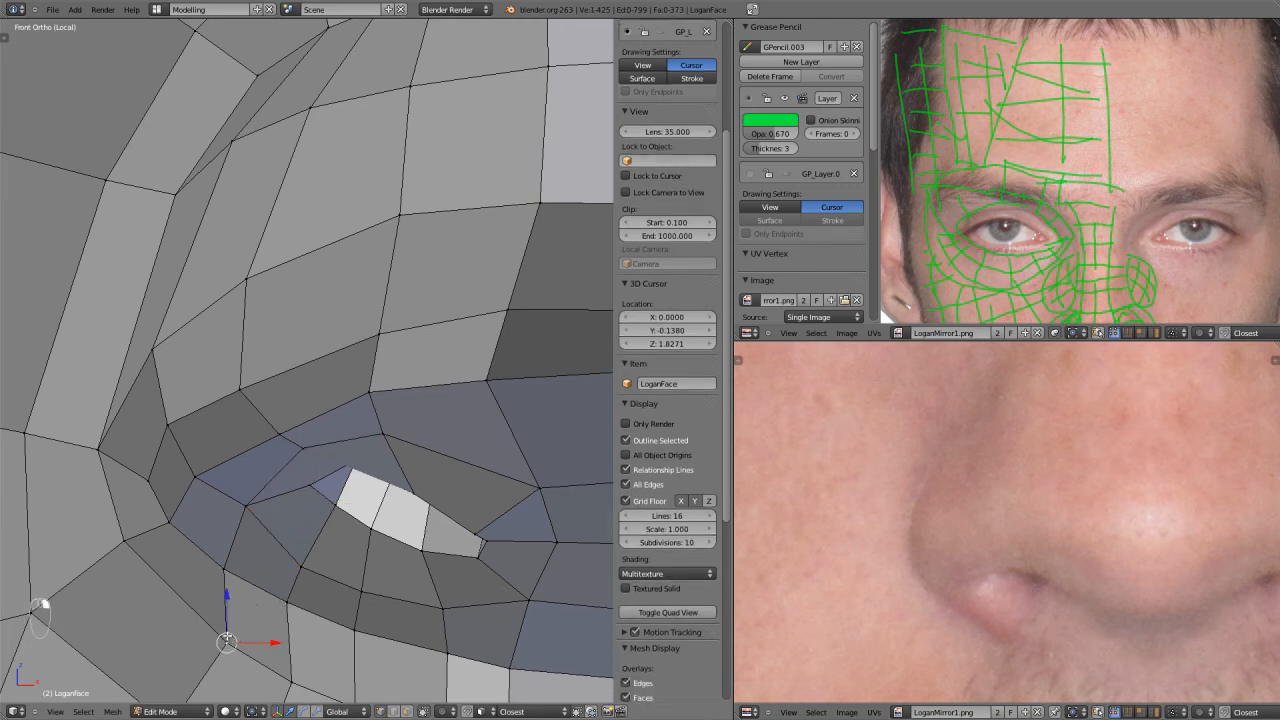
pyautogui.press('g')
pyautogui.press('g')
pyautogui.click(152, 517)
pyautogui.rightClick(88, 441)
pyautogui.press('g')
pyautogui.click(121, 428)
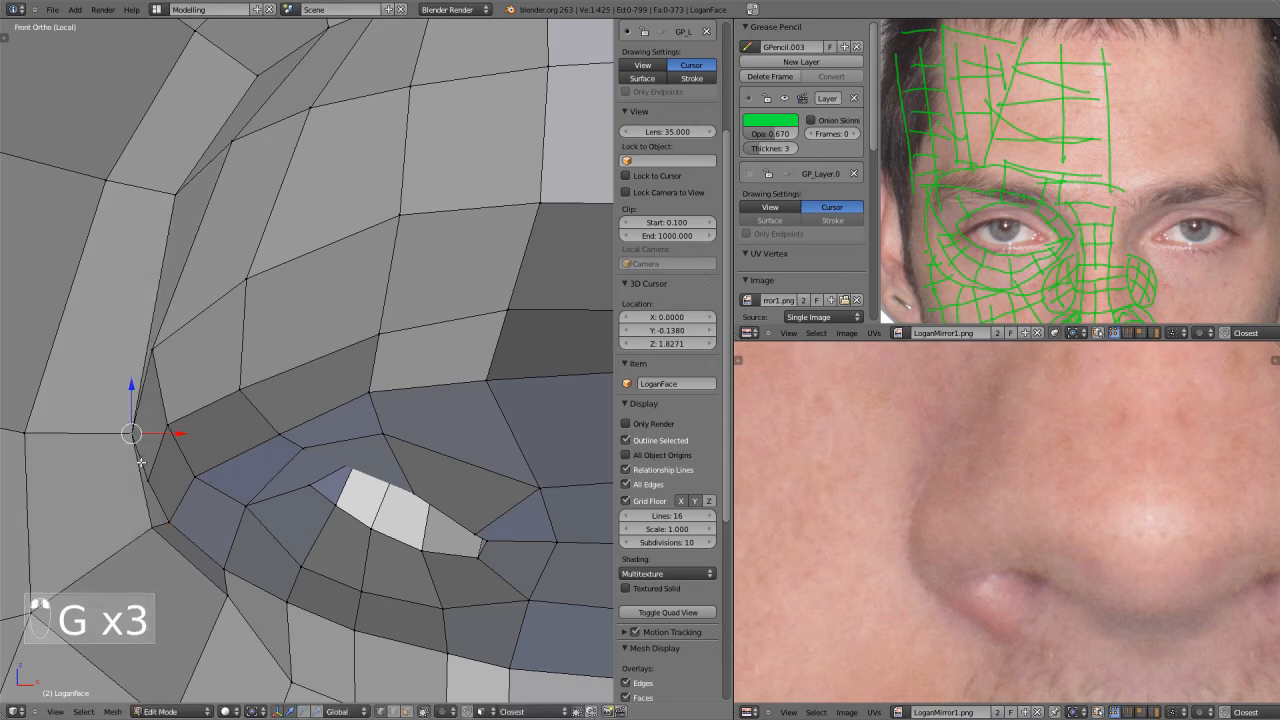
# Raise the upper-lip vertices just below the nostril closer to its lower edge and check the nose outside edit mode.
pyautogui.scroll(-2, 201, 510)
pyautogui.press('g')
pyautogui.click(290, 573)
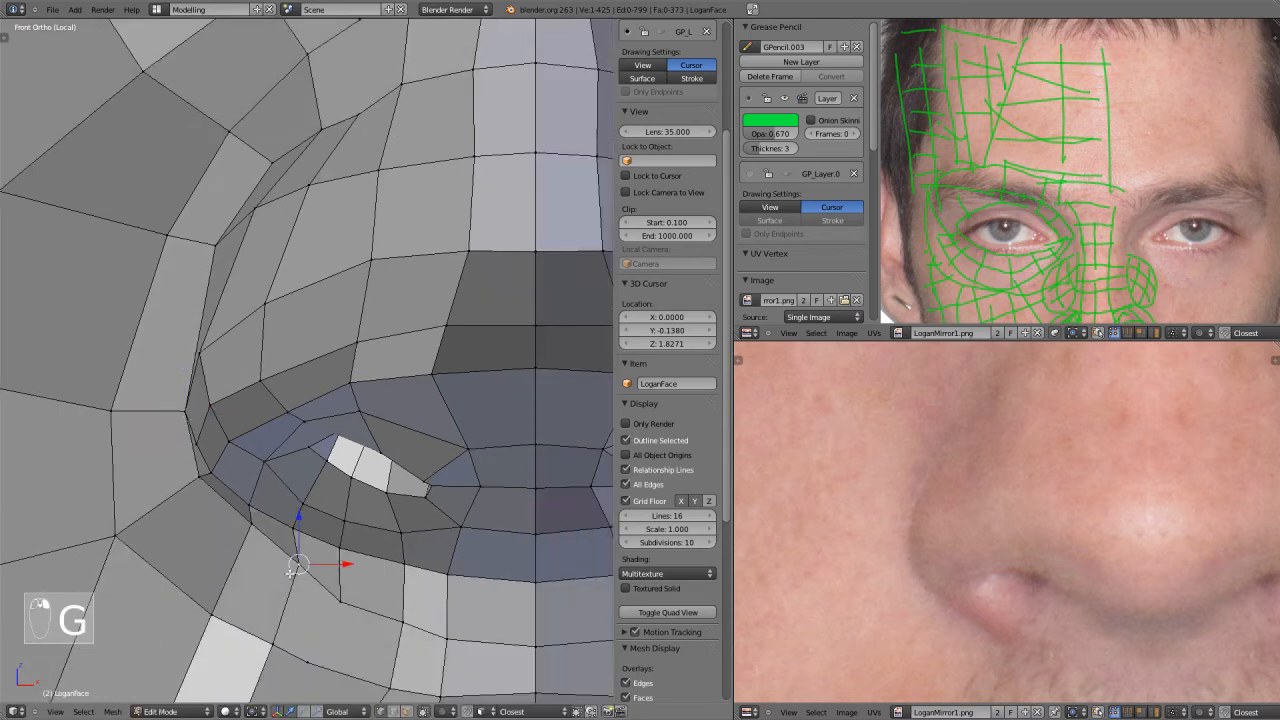
pyautogui.press('g')
pyautogui.press('g')
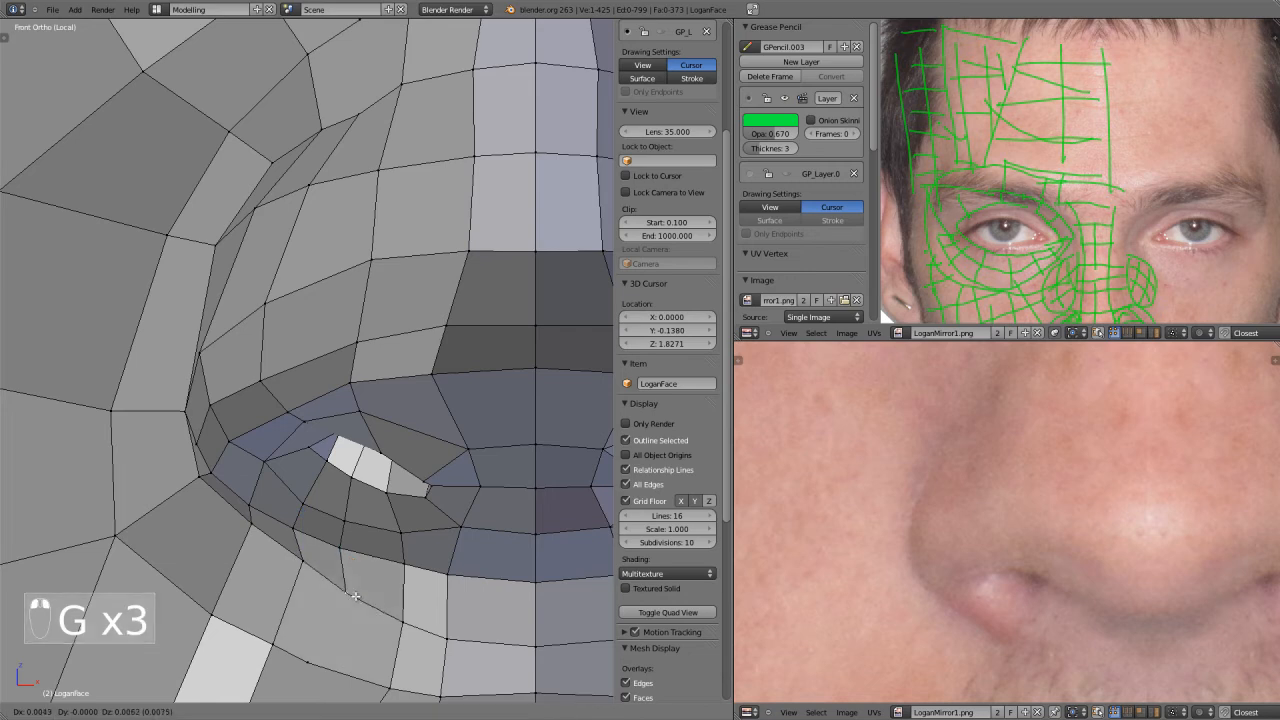
pyautogui.click(322, 580)
pyautogui.press('g')
pyautogui.click(318, 572)
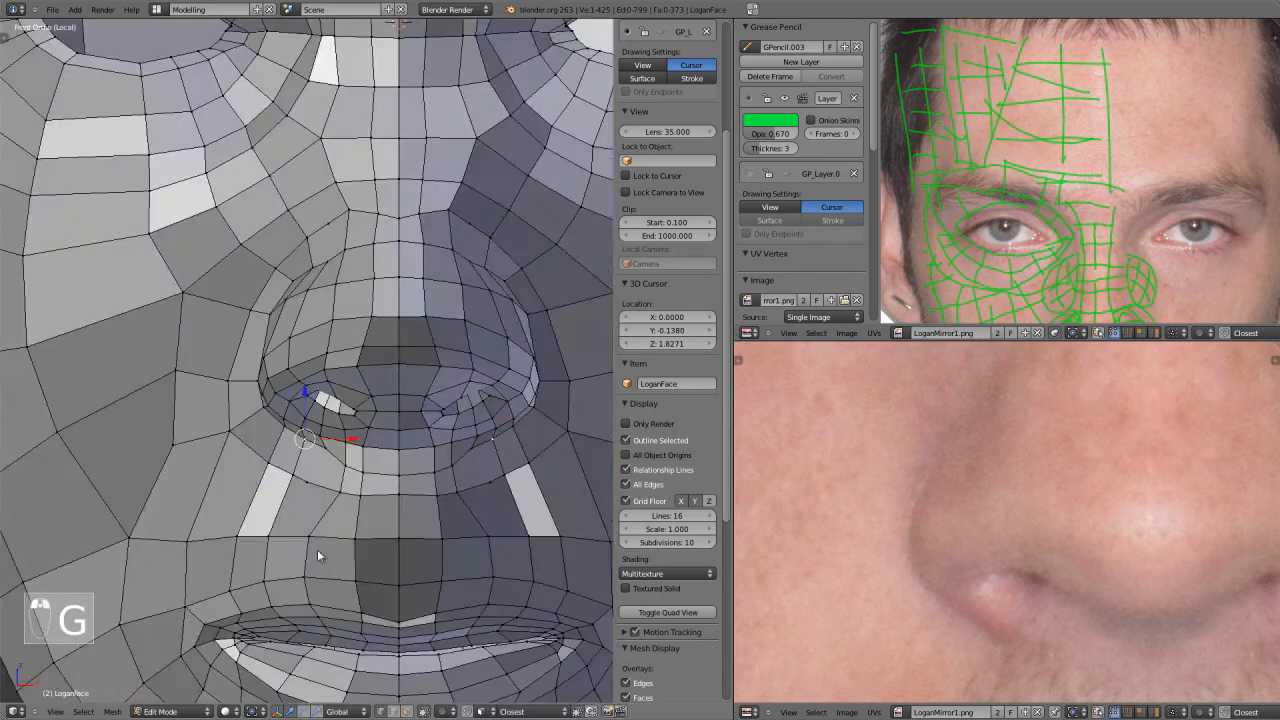
pyautogui.press('Tab')
pyautogui.scroll(-4, 311, 530)
pyautogui.moveTo(311, 525); pyautogui.dragTo(366, 506, button='middle')
# From the front, lower the vertices above the nostril opening and at its inner corner, bringing them closer to the opening.
pyautogui.press('KP_1')
pyautogui.press('Tab')
pyautogui.scroll(8, 375, 504)
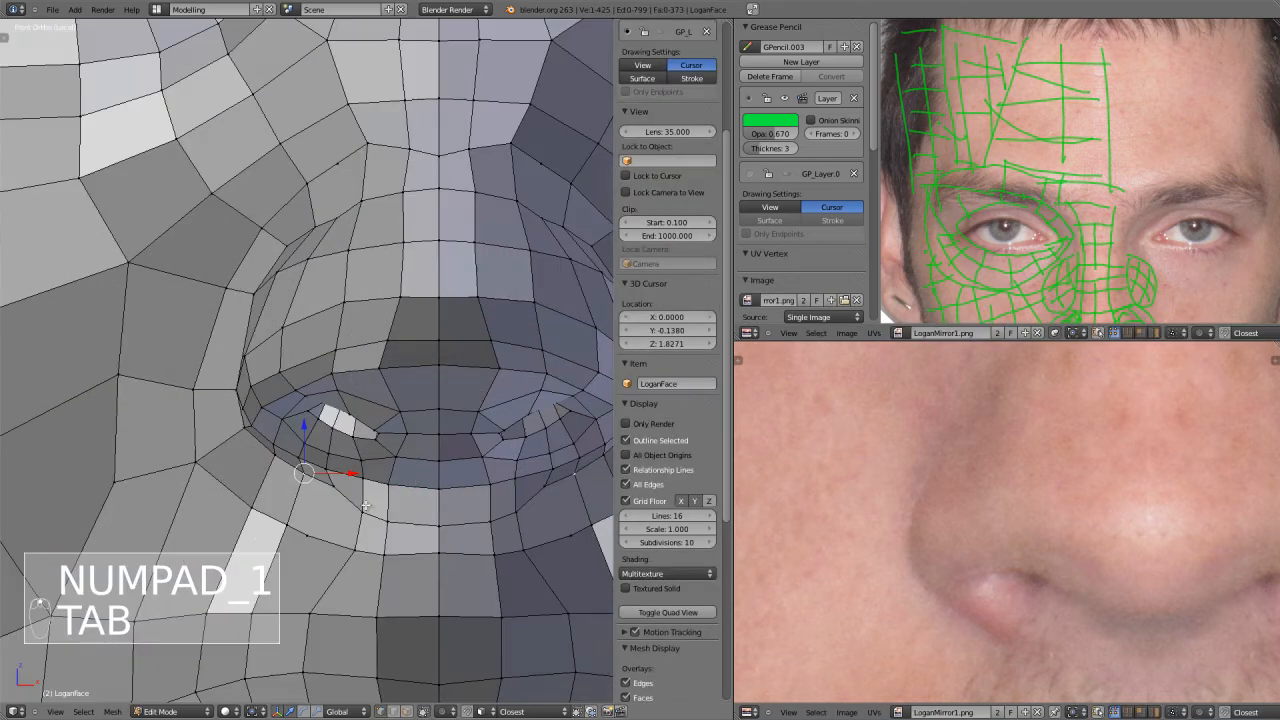
pyautogui.scroll(3, 381, 503)
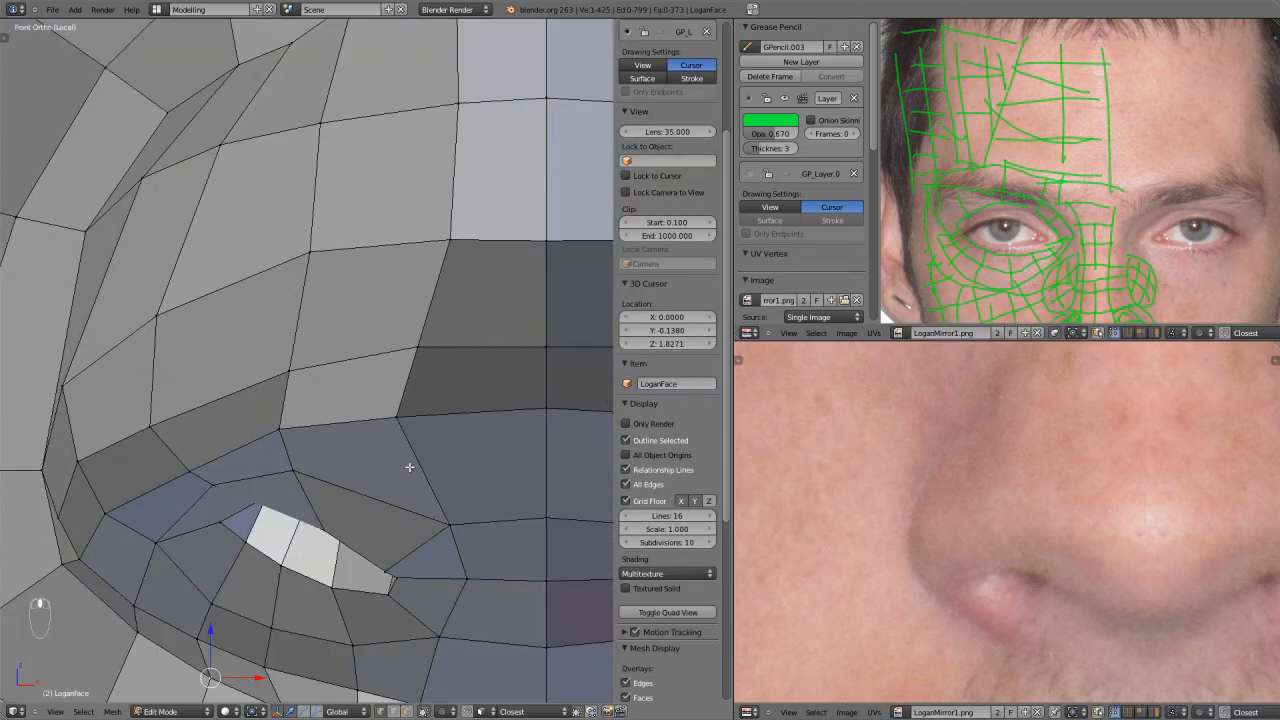
pyautogui.rightClick(455, 510)
pyautogui.press('g')
pyautogui.click(423, 543)
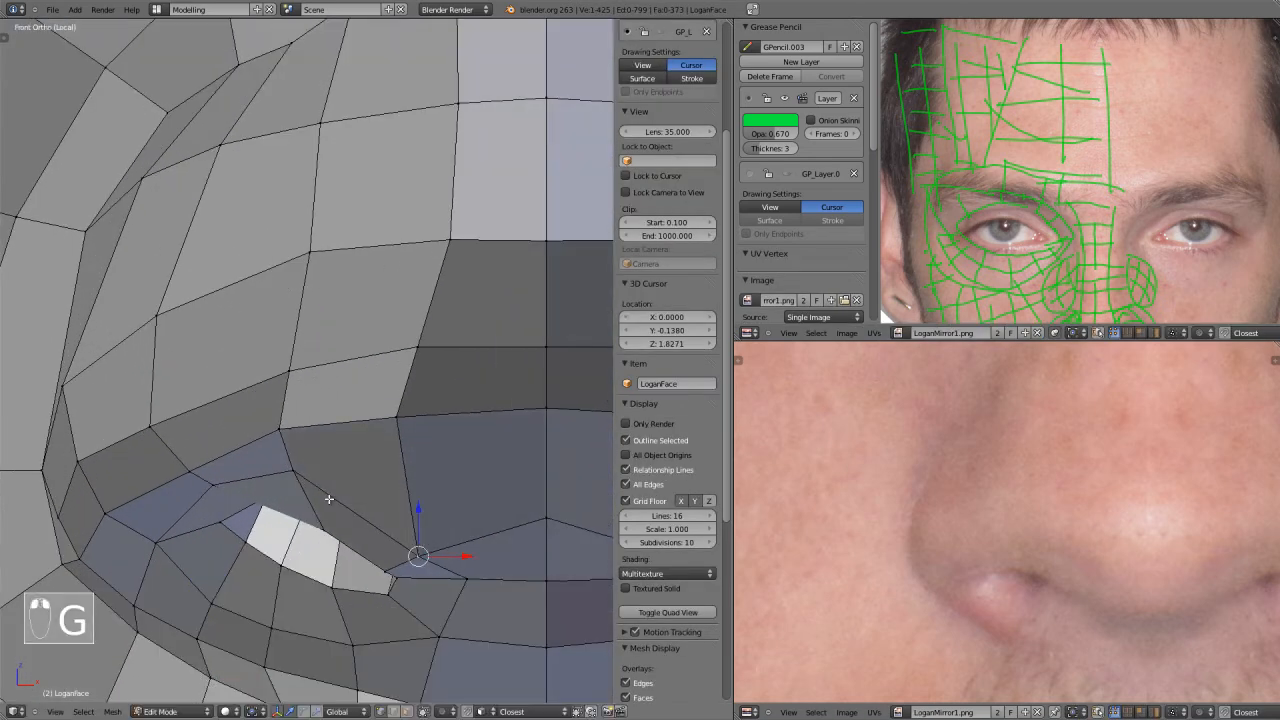
pyautogui.press('g')
pyautogui.click(318, 500)
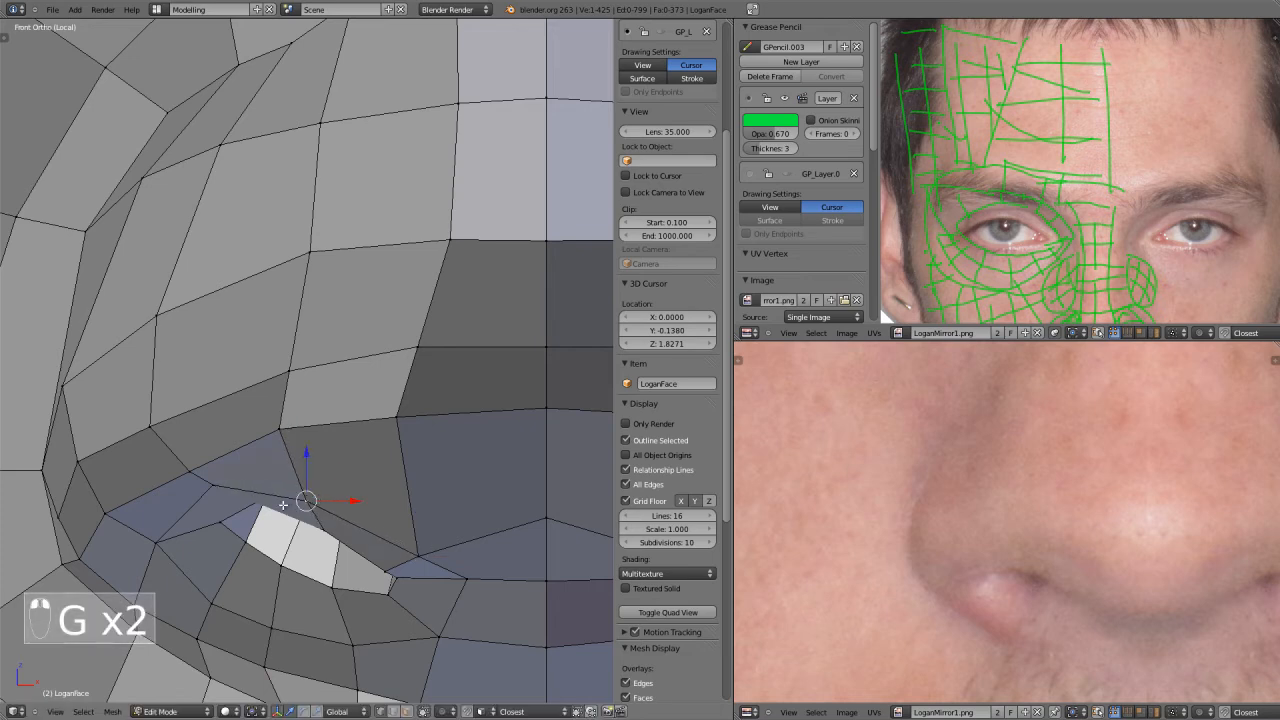
# Reposition the upper eyelid vertex and the outer eye-corner vertex in the front view.
pyautogui.scroll(-1, 284, 506)
pyautogui.scroll(2, 275, 518)
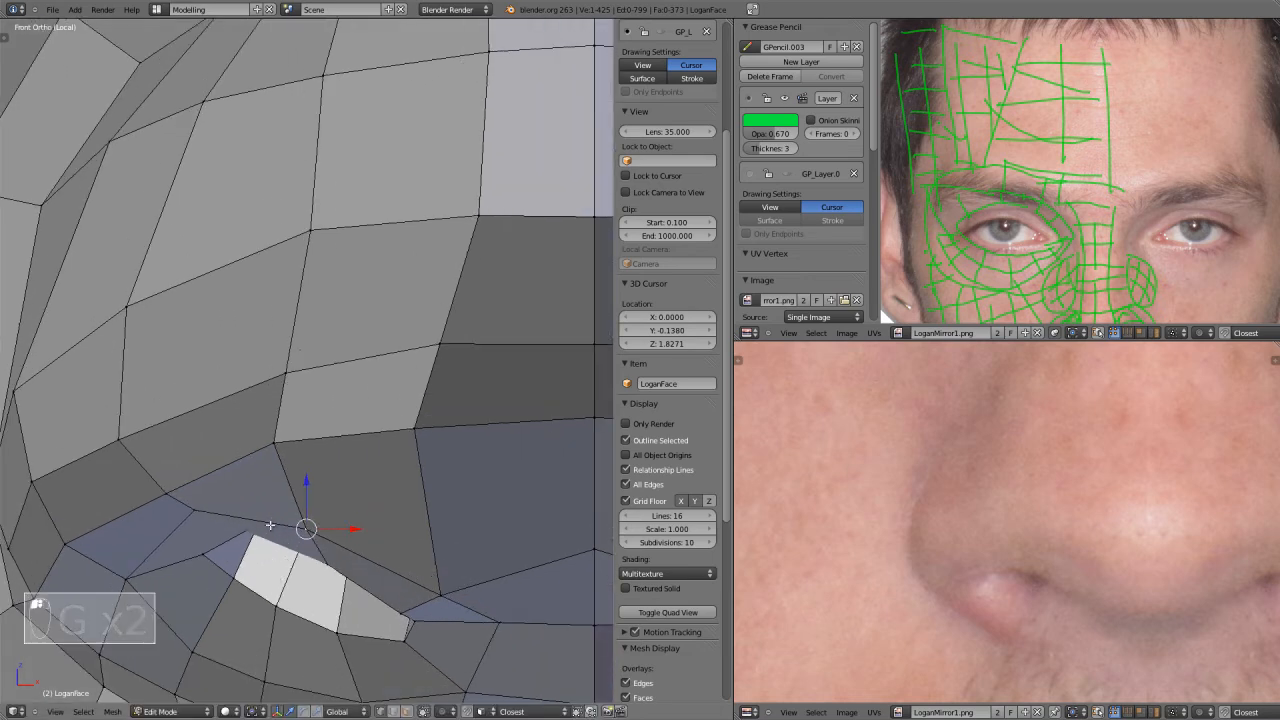
pyautogui.press('g')
pyautogui.press('z')
pyautogui.press('z')
pyautogui.press('g')
pyautogui.rightClick(202, 566)
pyautogui.press('g')
pyautogui.click(191, 580)
# Move three vertices along the lower eyelid rim downward, one after another, to open the eye.
pyautogui.rightClick(229, 578)
pyautogui.press('g')
pyautogui.click(216, 606)
pyautogui.rightClick(280, 608)
pyautogui.press('g')
pyautogui.click(271, 634)
pyautogui.rightClick(346, 641)
pyautogui.press('g')
pyautogui.click(342, 666)
# Select three neighbouring vertices on the lower eyelid rim, shift them in depth, and return to the front view.
pyautogui.keyDown('shift'); pyautogui.moveTo(344, 655); pyautogui.dragTo(443, 440, button='middle'); pyautogui.keyUp('shift')
pyautogui.scroll(-1, 337, 504)
pyautogui.keyDown('shift'); pyautogui.rightClick(395, 350); pyautogui.keyUp('shift')
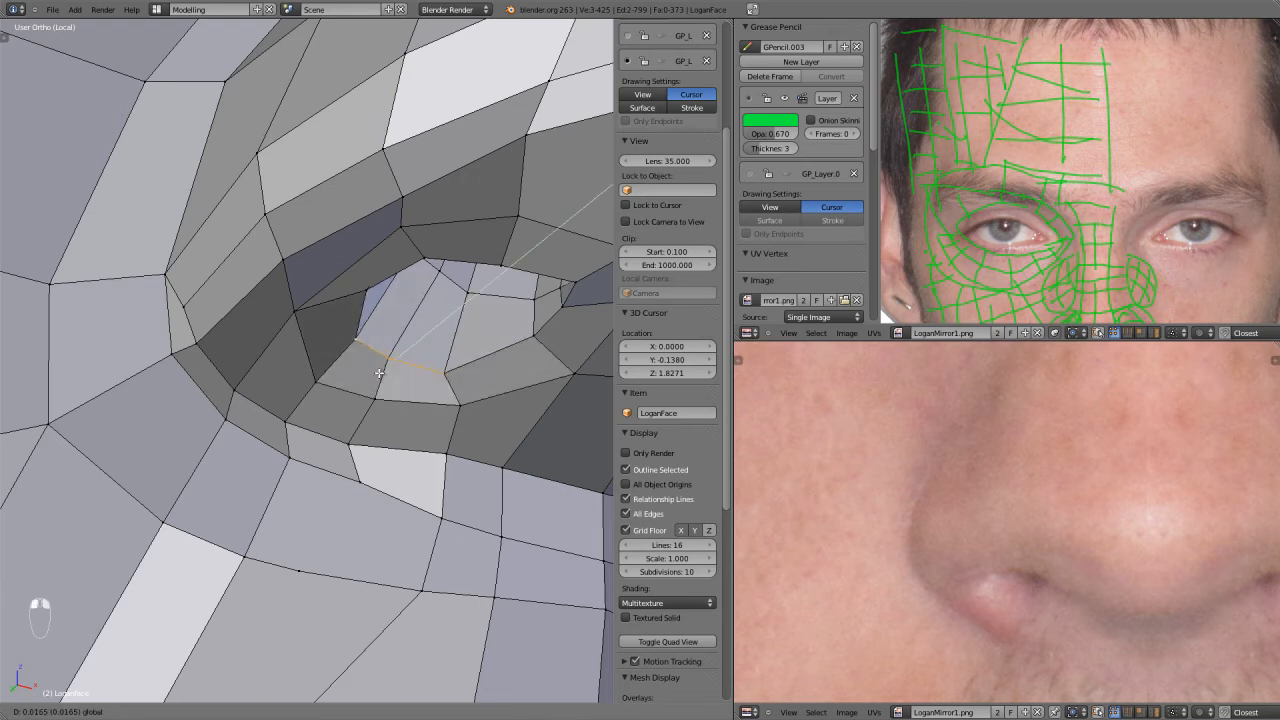
pyautogui.press('KP_1')
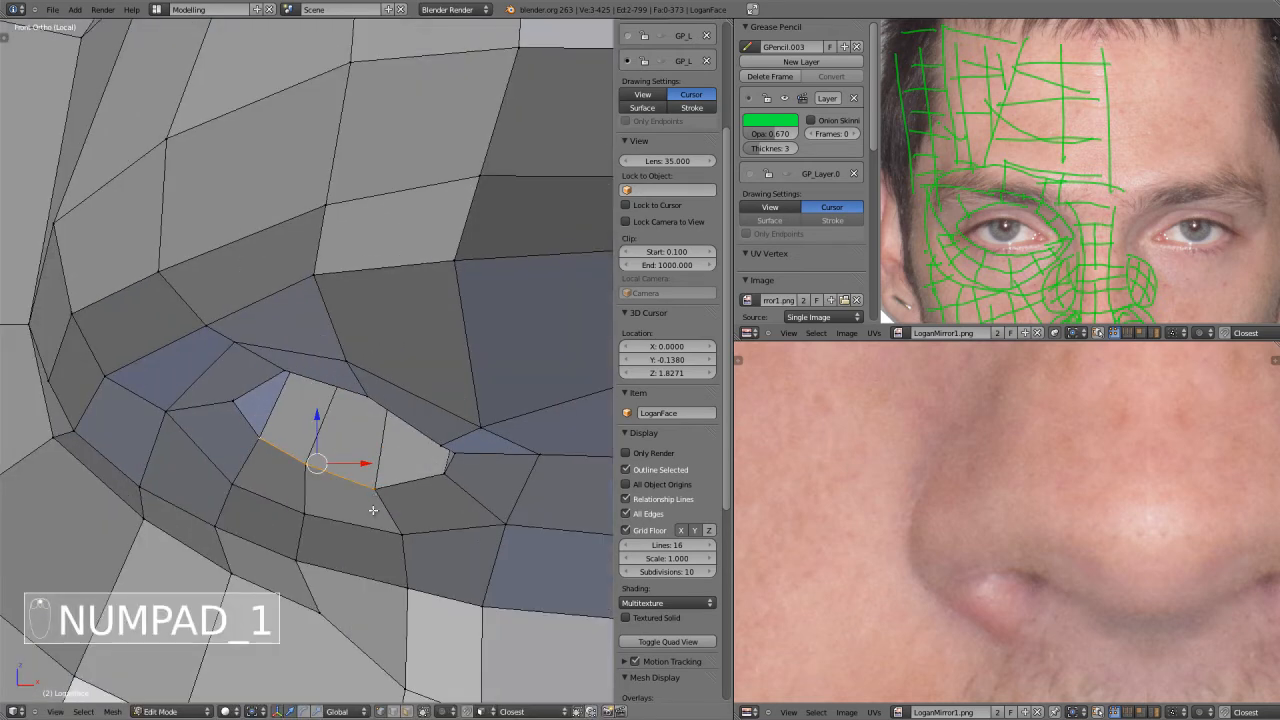
# Reposition the vertices of the loops below the eye individually, from the outer corner toward the middle of the lower lid.
pyautogui.press('g')
pyautogui.press('g')
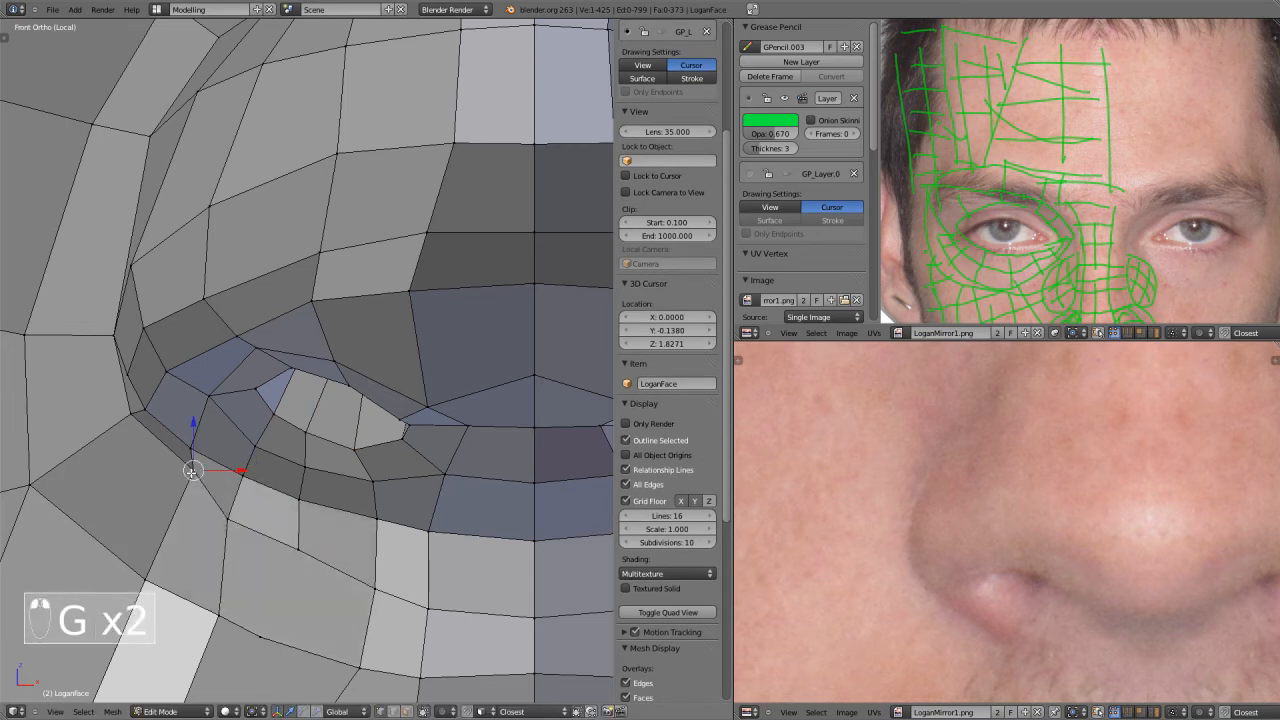
pyautogui.press('g')
pyautogui.press('g')
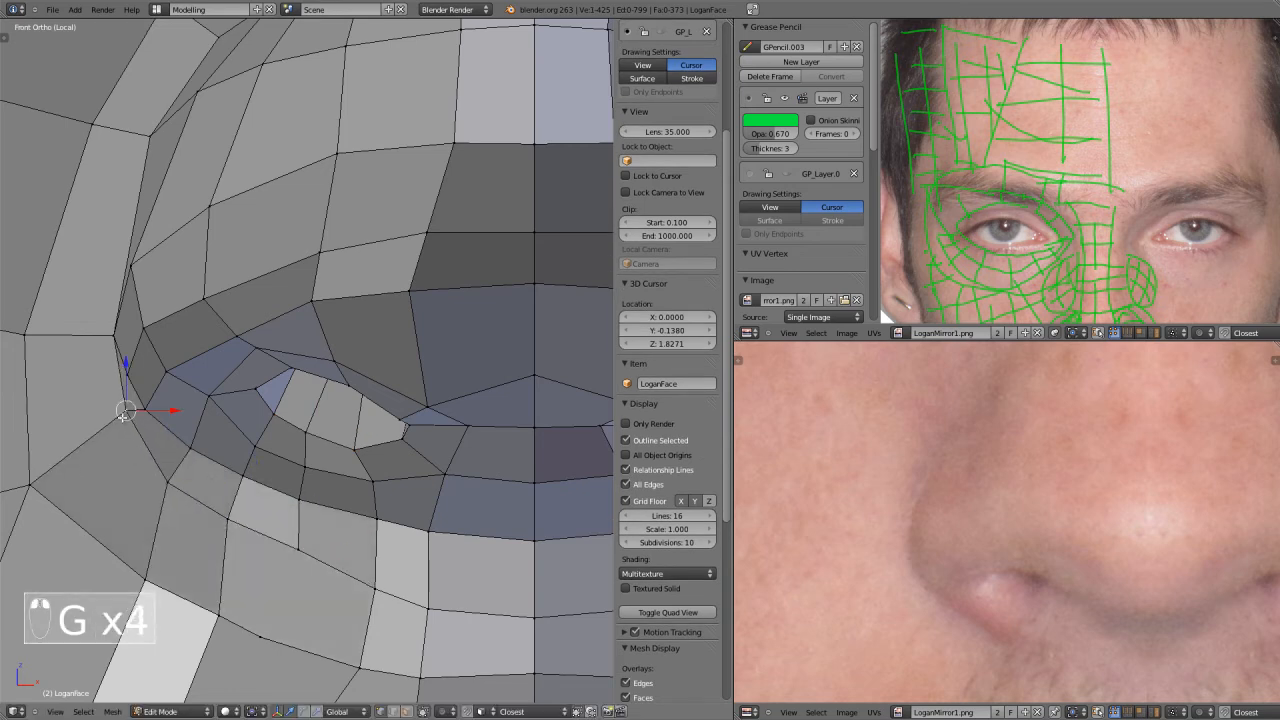
pyautogui.click(222, 477)
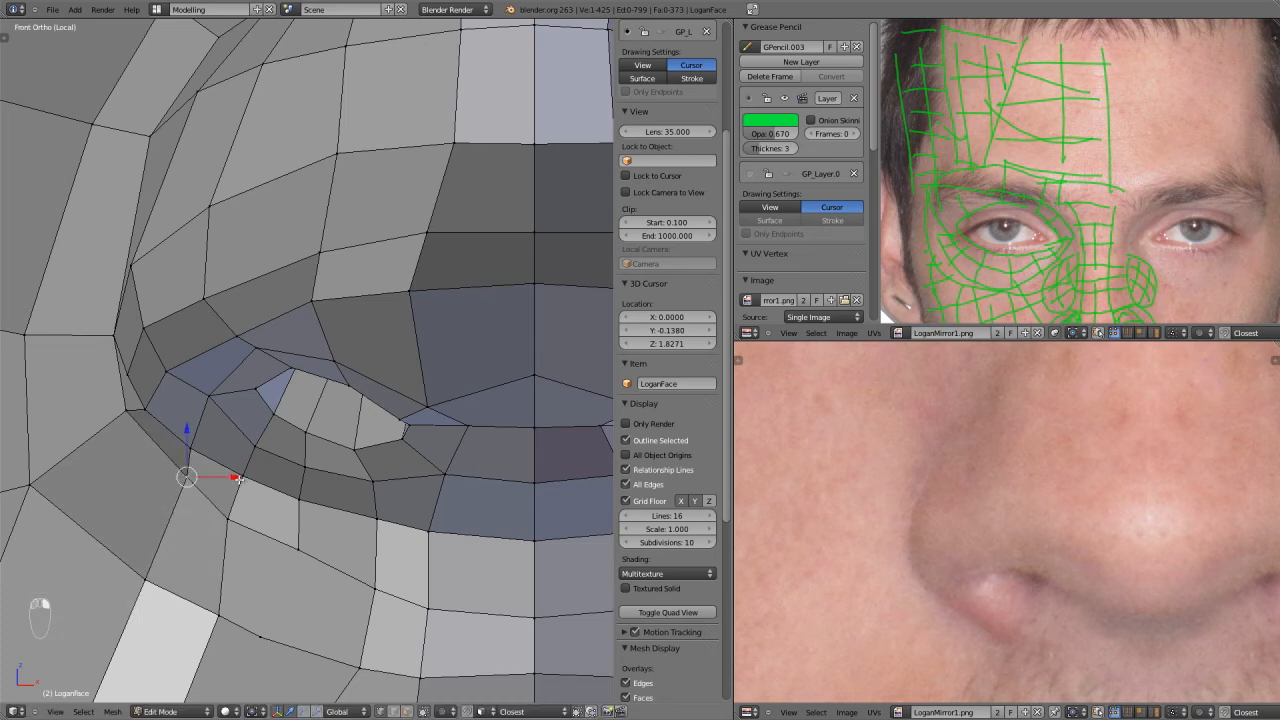
pyautogui.scroll(1, 222, 477)
pyautogui.press('g')
pyautogui.click(265, 564)
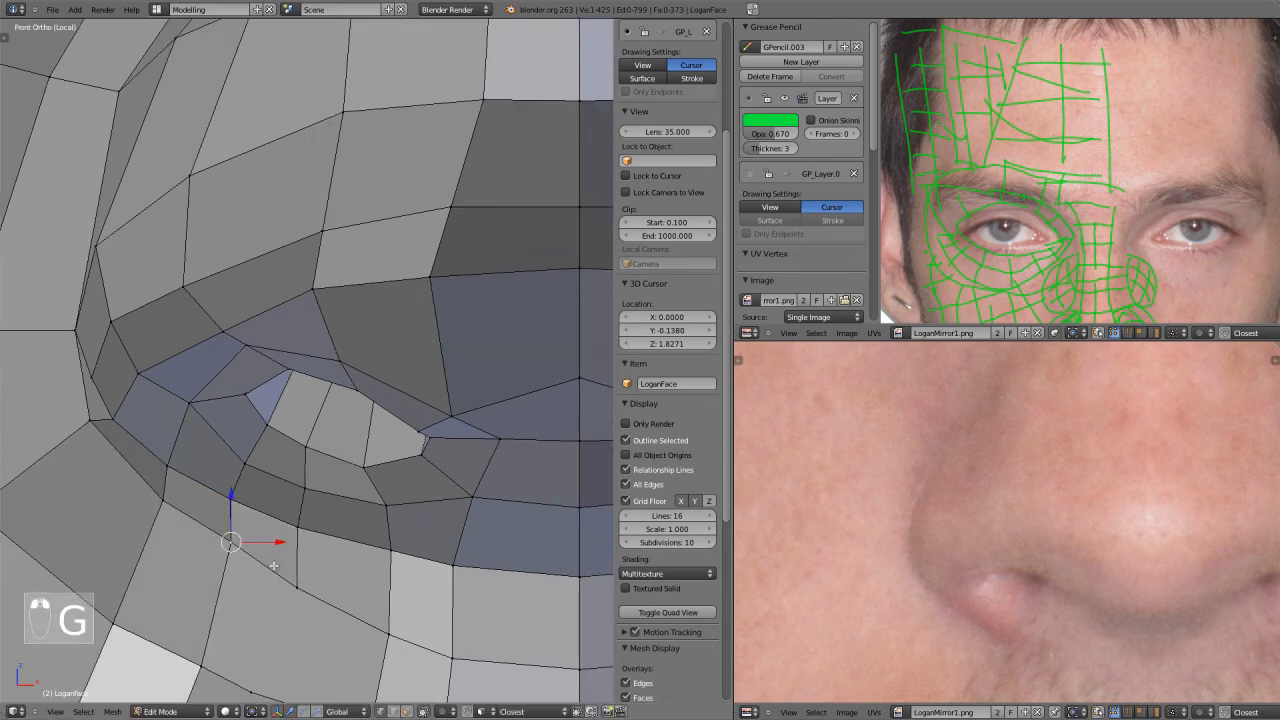
pyautogui.press('g')
pyautogui.click(292, 549)
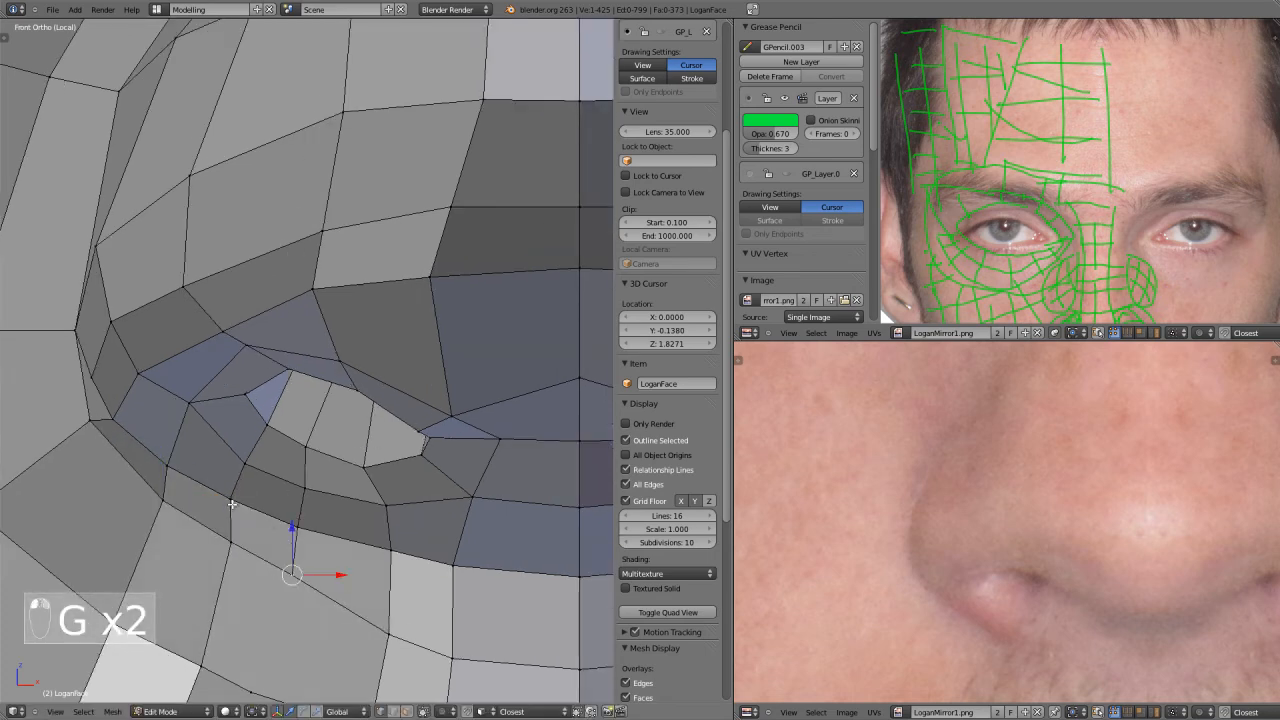
# Select the chain of edges running beneath the lower eyelid and reposition it with Edge Slide.
pyautogui.keyDown('shift'); pyautogui.rightClick(166, 462); pyautogui.keyUp('shift')
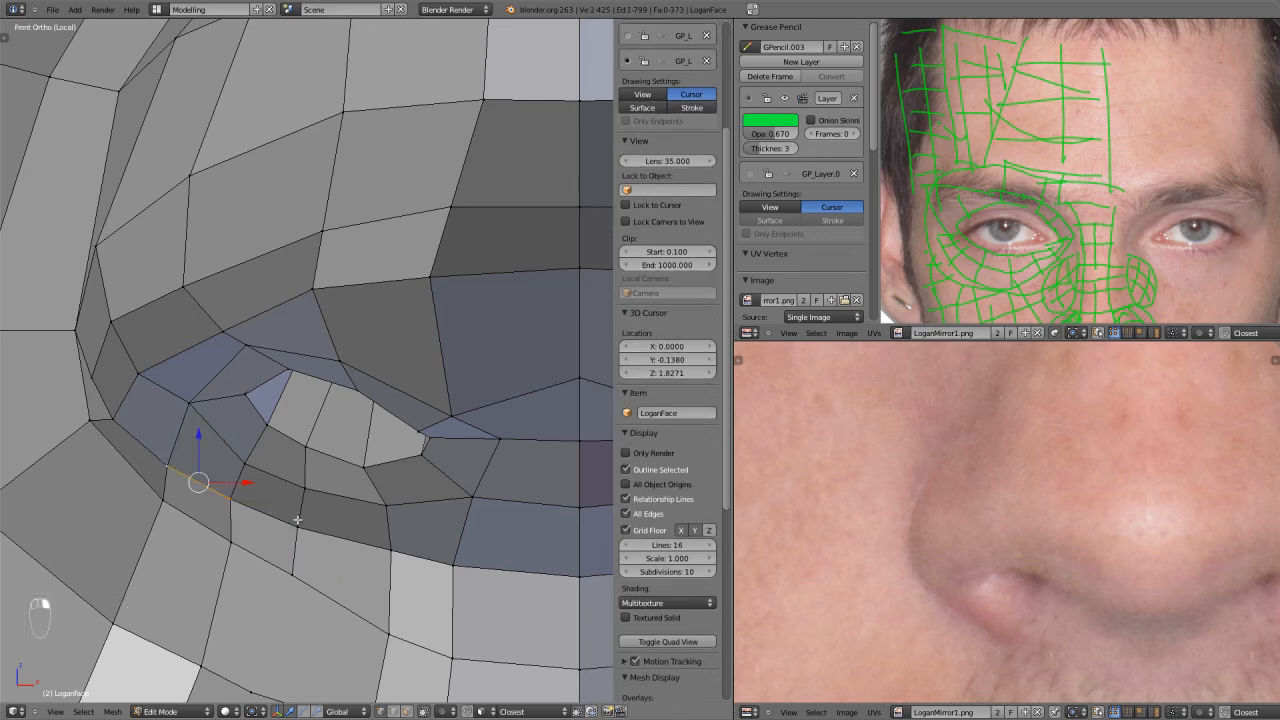
pyautogui.hotkey('ctrl', 'e')
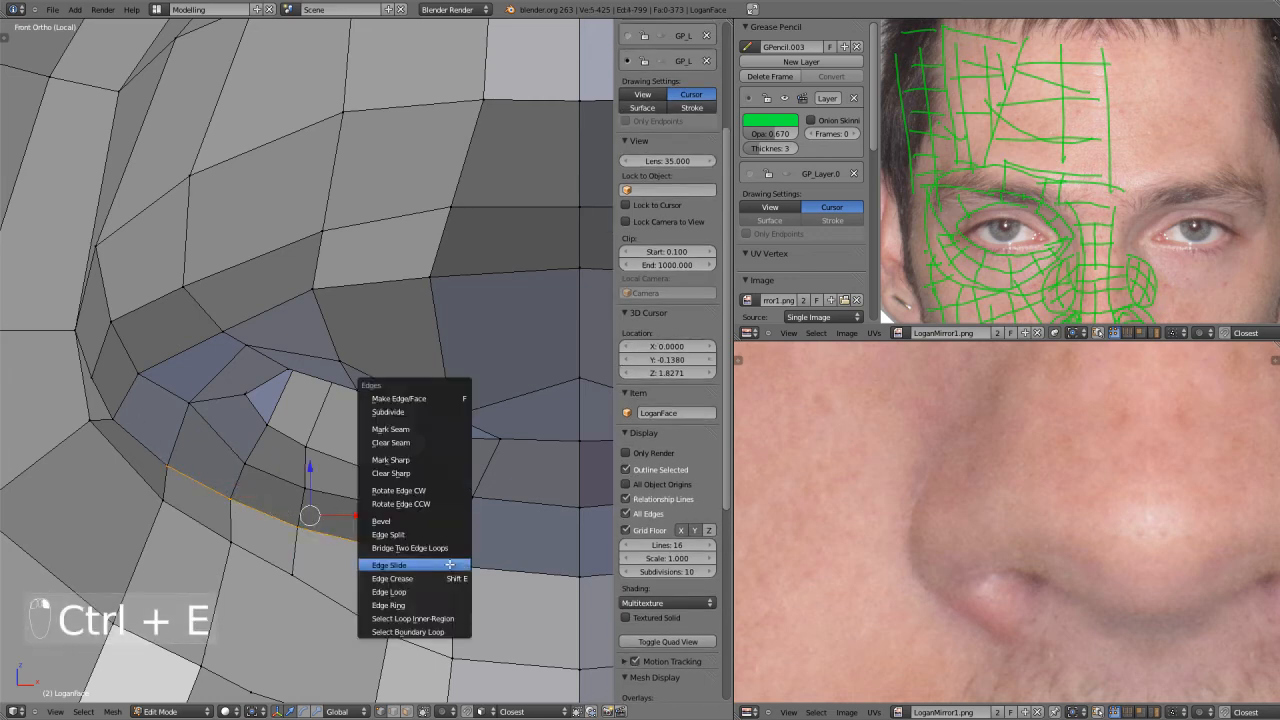
pyautogui.click(451, 566)
pyautogui.click(435, 574)
# Edge Slide the short edges below the inner eye corner, checking the shape in Object Mode before resuming mesh editing.
pyautogui.rightClick(470, 507)
pyautogui.keyDown('shift'); pyautogui.rightClick(452, 577); pyautogui.keyUp('shift')
pyautogui.hotkey('ctrl', 'e')
pyautogui.click(448, 584)
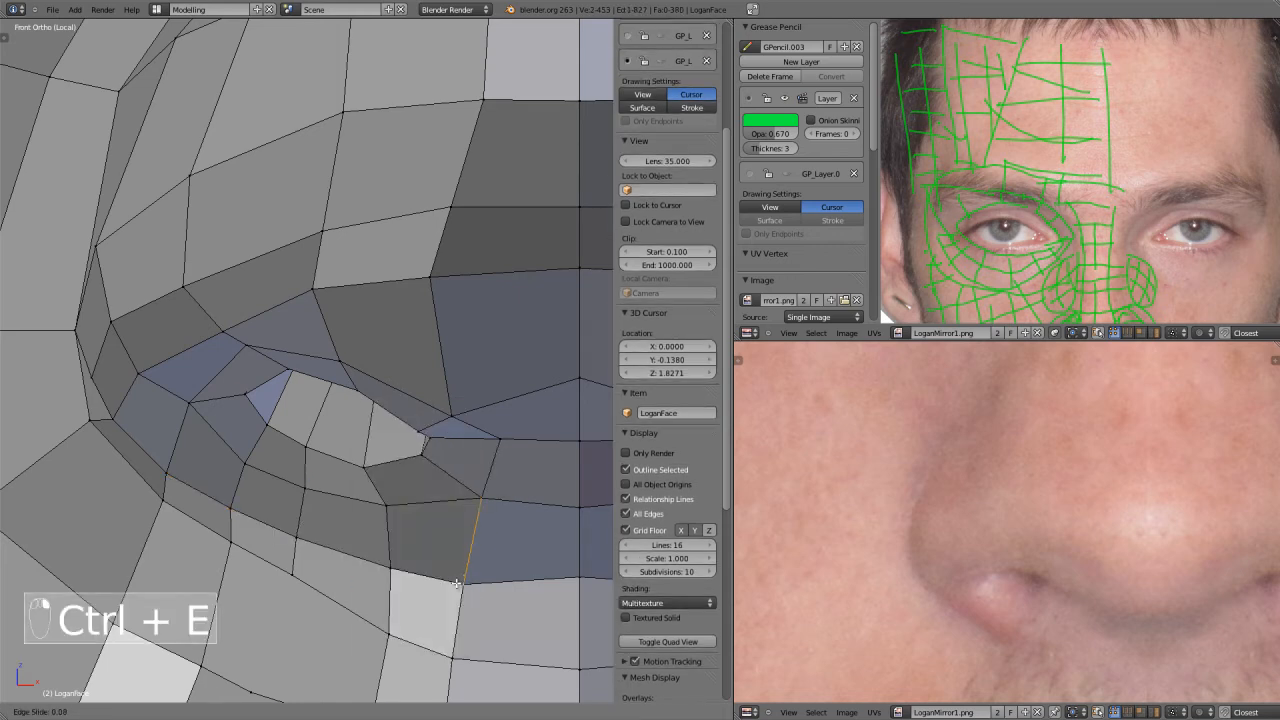
pyautogui.click(447, 643)
pyautogui.scroll(-4, 424, 579)
pyautogui.rightClick(375, 533)
pyautogui.hotkey('ctrl', 'e')
pyautogui.click(381, 564)
pyautogui.click(380, 550)
pyautogui.press('Tab')
pyautogui.scroll(6, 383, 525)
pyautogui.press('Tab')
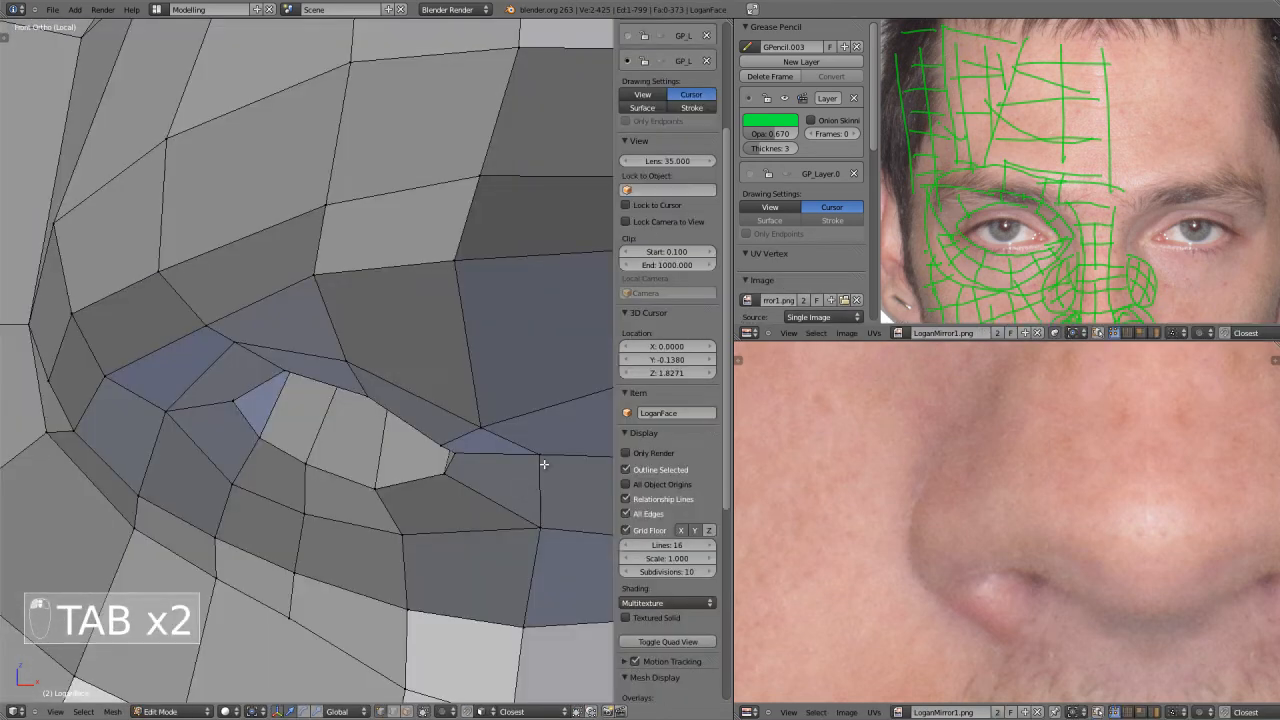
# Move the upper eyelid fold vertices, from the inner corner to the outer side, closer to the eye opening.
pyautogui.press('g')
pyautogui.click(515, 475)
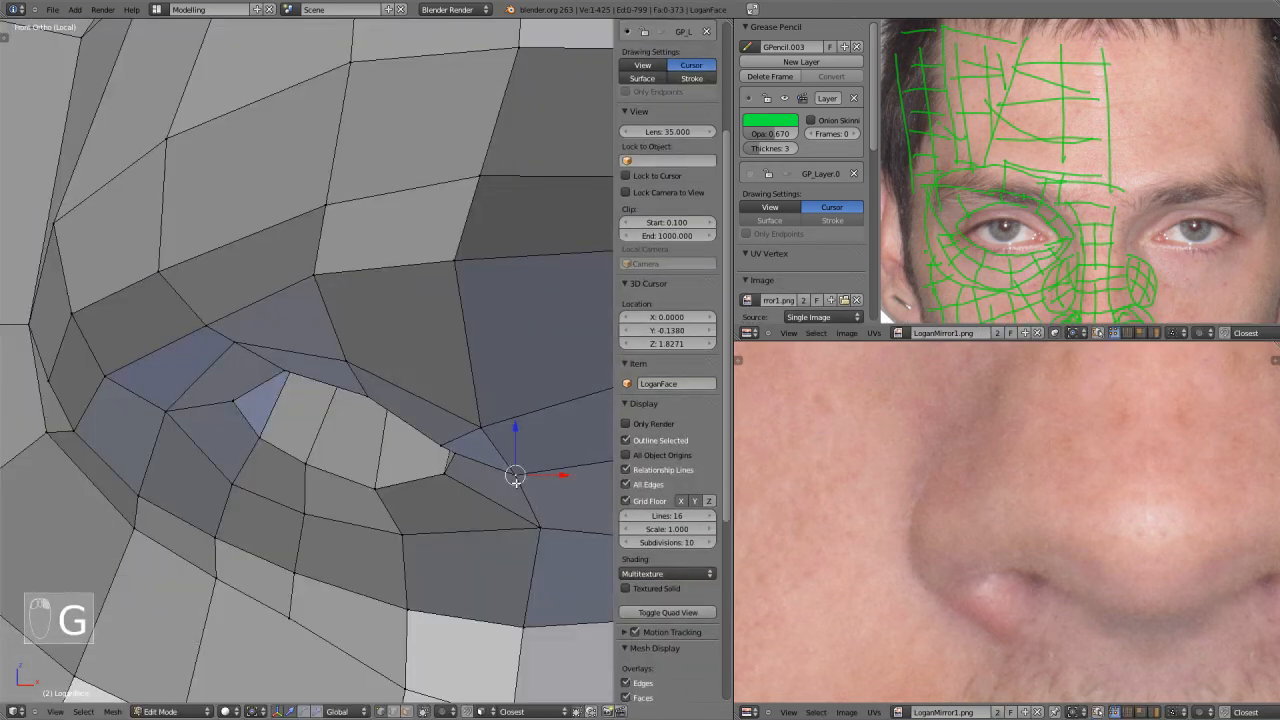
pyautogui.press('g')
pyautogui.click(470, 430)
pyautogui.press('g')
pyautogui.click(351, 368)
pyautogui.rightClick(227, 343)
pyautogui.press('g')
pyautogui.click(237, 363)
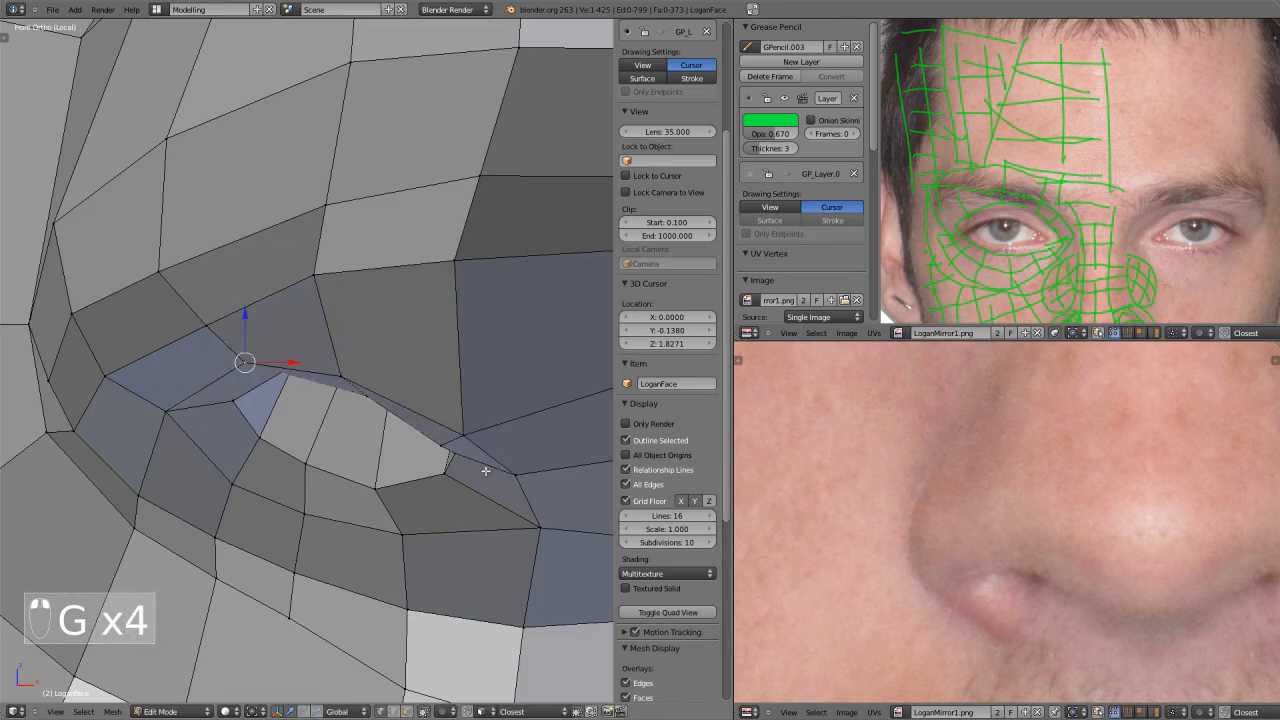
# Reposition the eye-opening rim vertices at the inner corner and shift the neighbouring lower rim vertex toward the nose.
pyautogui.rightClick(455, 450)
pyautogui.press('g')
pyautogui.click(455, 452)
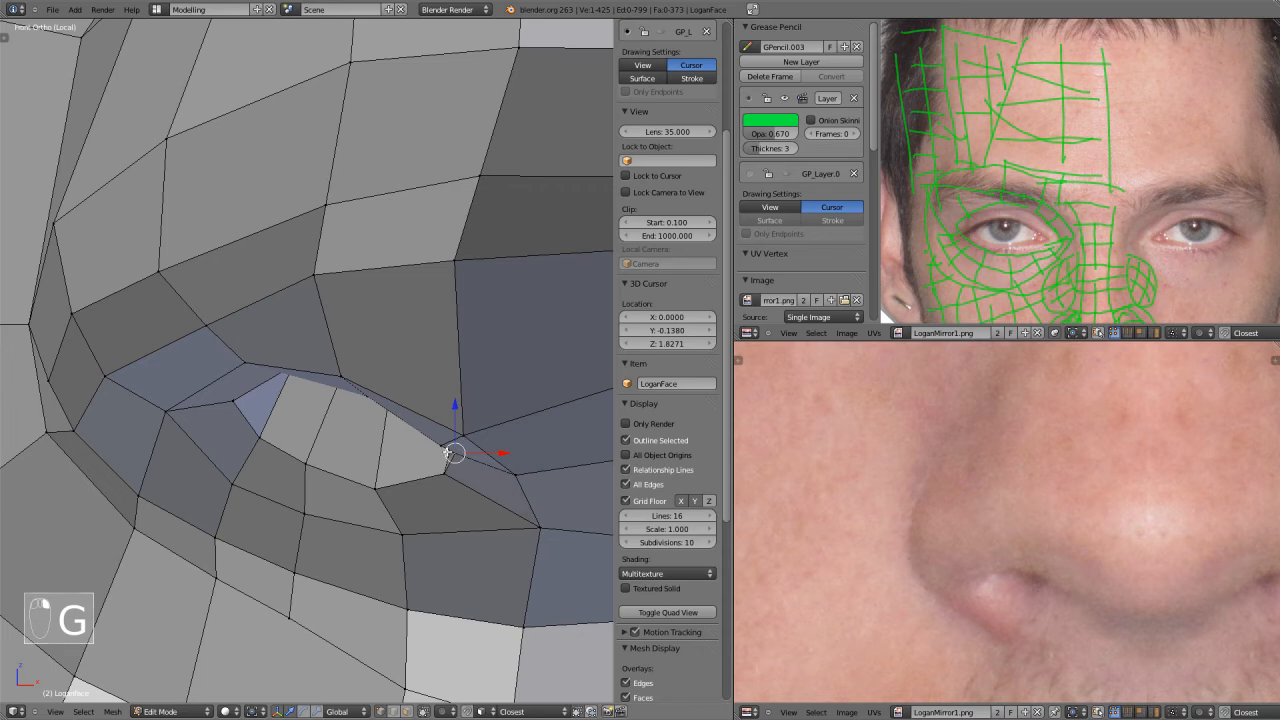
pyautogui.press('g')
pyautogui.click(450, 431)
pyautogui.press('g')
pyautogui.click(466, 450)
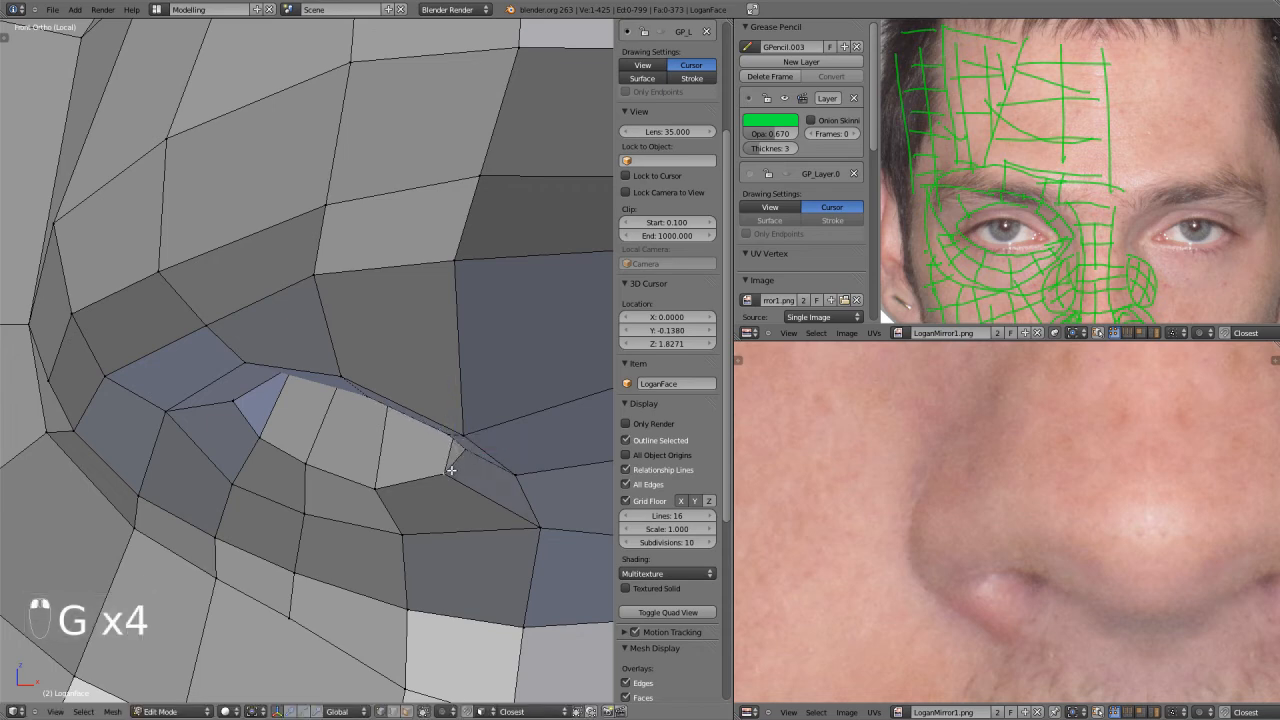
pyautogui.press('g')
pyautogui.click(469, 464)
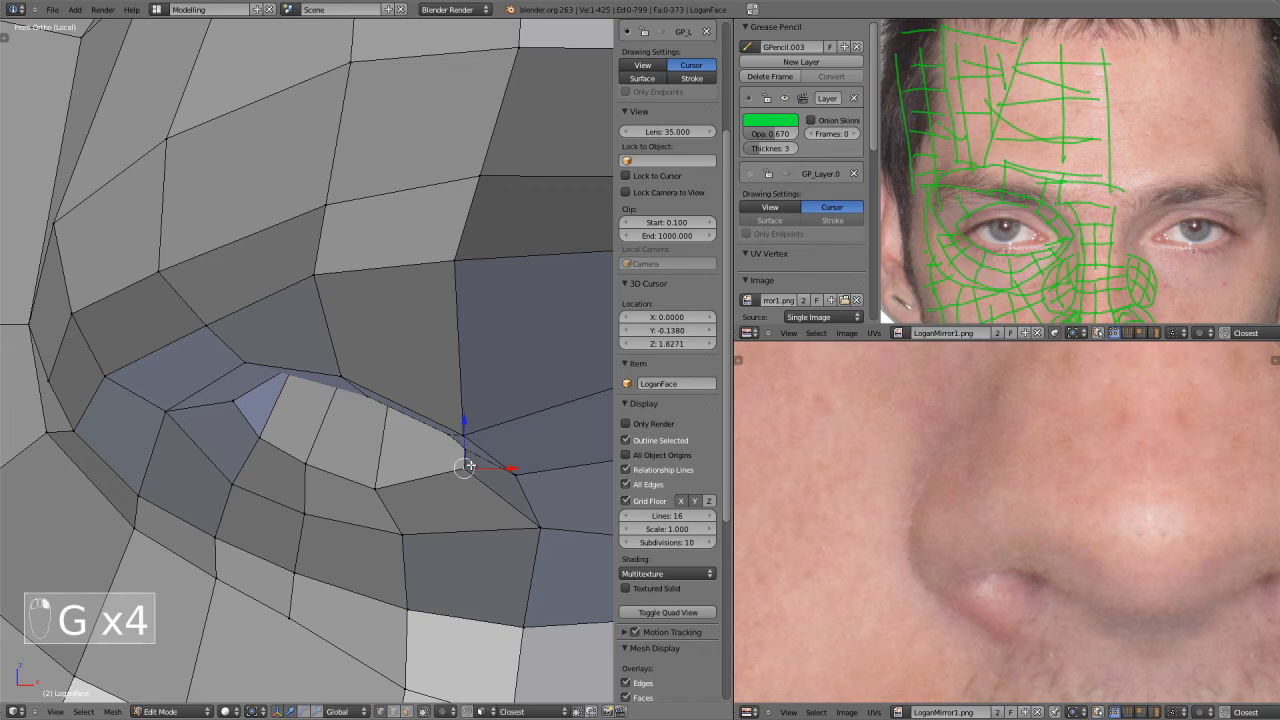
pyautogui.rightClick(375, 488)
pyautogui.press('g')
pyautogui.click(397, 481)
# Select the four vertices of the middle lower eyelid face and move them slightly toward the outer corner.
pyautogui.scroll(-2, 404, 484)
pyautogui.moveTo(410, 472); pyautogui.dragTo(506, 432, button='middle')
pyautogui.keyDown('shift'); pyautogui.rightClick(511, 447); pyautogui.keyUp('shift')
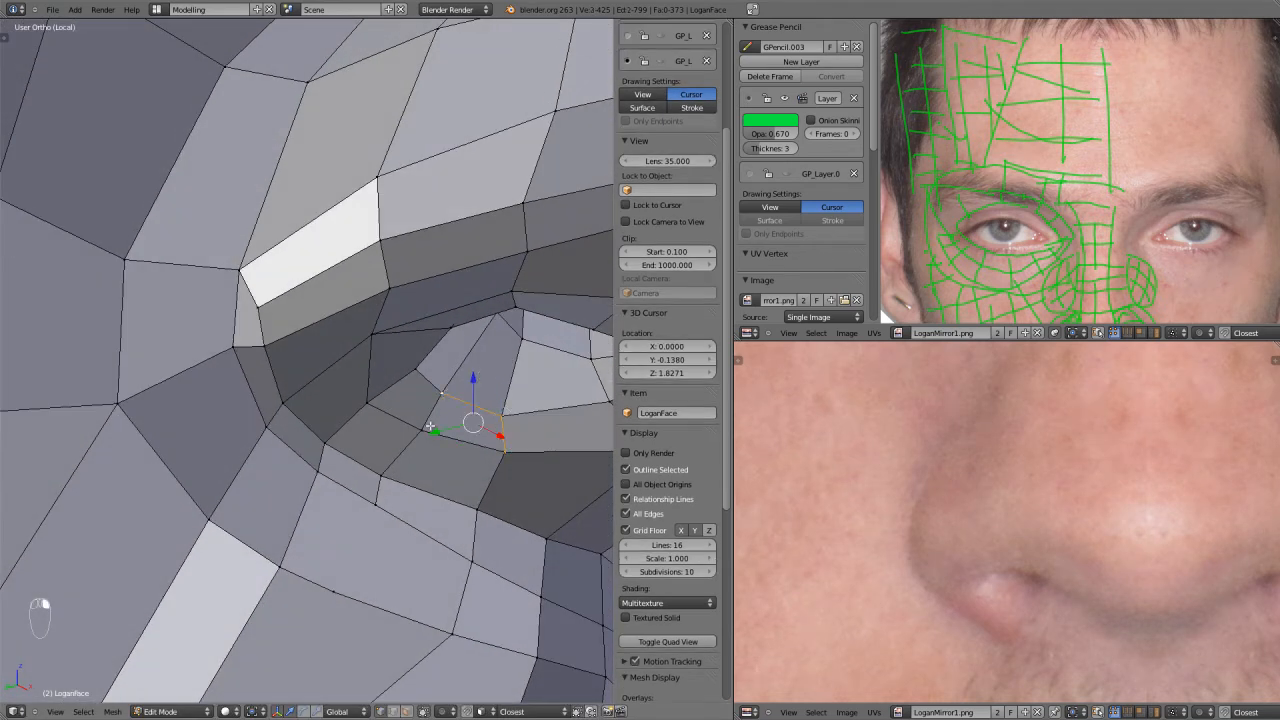
pyautogui.keyDown('shift'); pyautogui.rightClick(430, 428); pyautogui.keyUp('shift')
pyautogui.press('g')
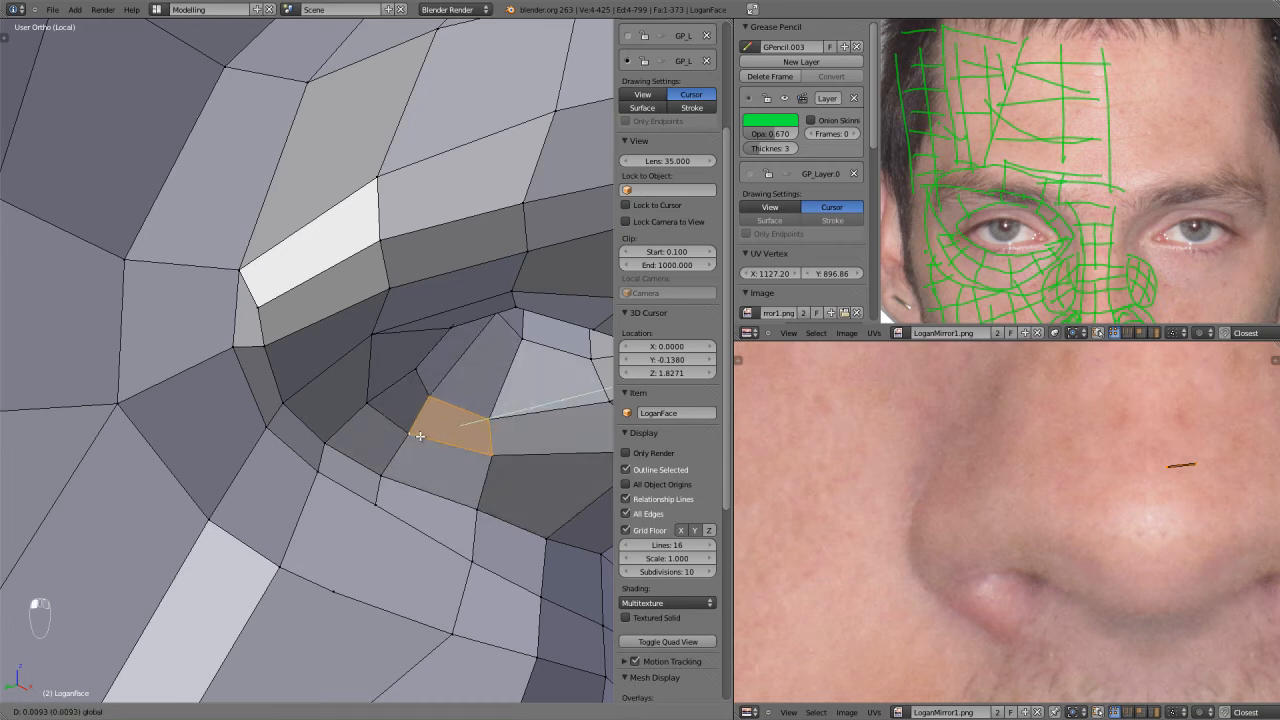
pyautogui.click(420, 436)
# Edge Slide the inner side edge of the middle lower eyelid face.
pyautogui.rightClick(496, 443)
pyautogui.keyDown('shift'); pyautogui.rightClick(495, 420); pyautogui.keyUp('shift')
pyautogui.hotkey('ctrl', 'e')
pyautogui.click(495, 421)
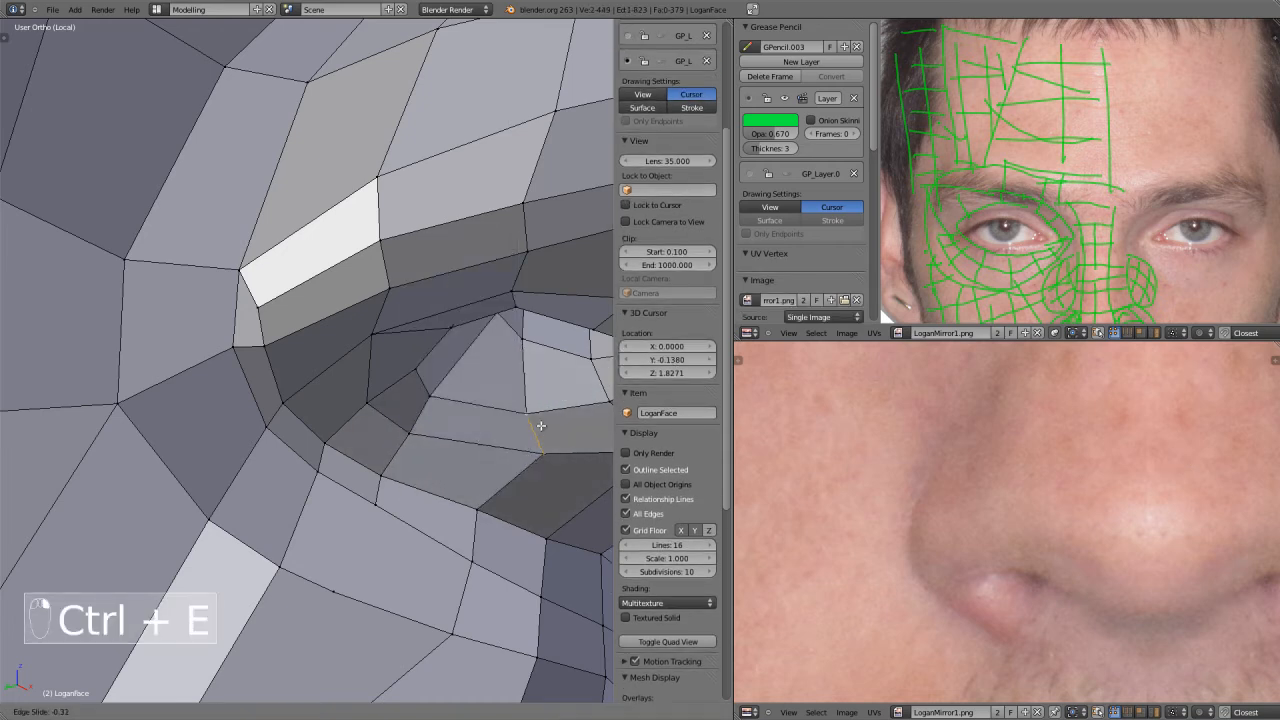
pyautogui.click(474, 447)
pyautogui.scroll(-3, 474, 447)
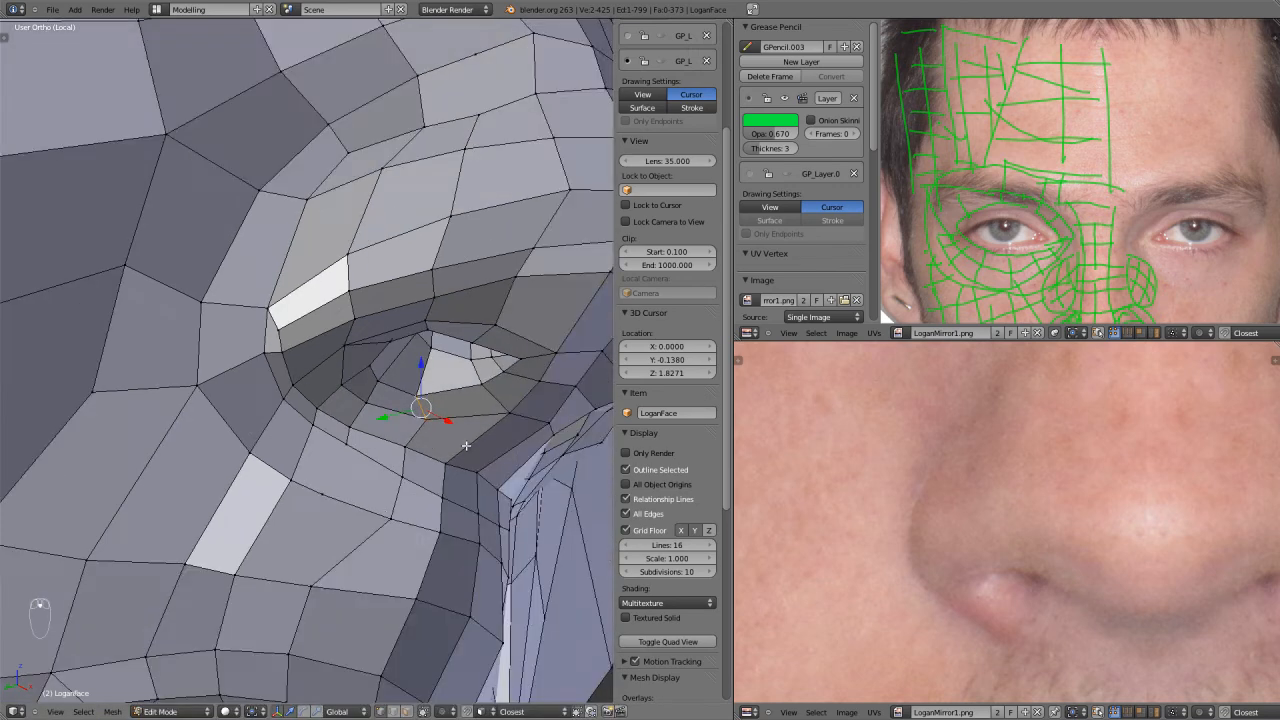
# Check the eye area in Object Mode and adjust the edge running from the inner eye corner toward the nose bridge.
pyautogui.press('Tab')
pyautogui.press('KP_1')
pyautogui.scroll(2, 455, 445)
pyautogui.scroll(-3, 444, 450)
pyautogui.scroll(3, 422, 437)
pyautogui.moveTo(416, 438); pyautogui.dragTo(460, 362, button='middle')
pyautogui.press('Tab')
pyautogui.moveTo(461, 346); pyautogui.dragTo(461, 356)
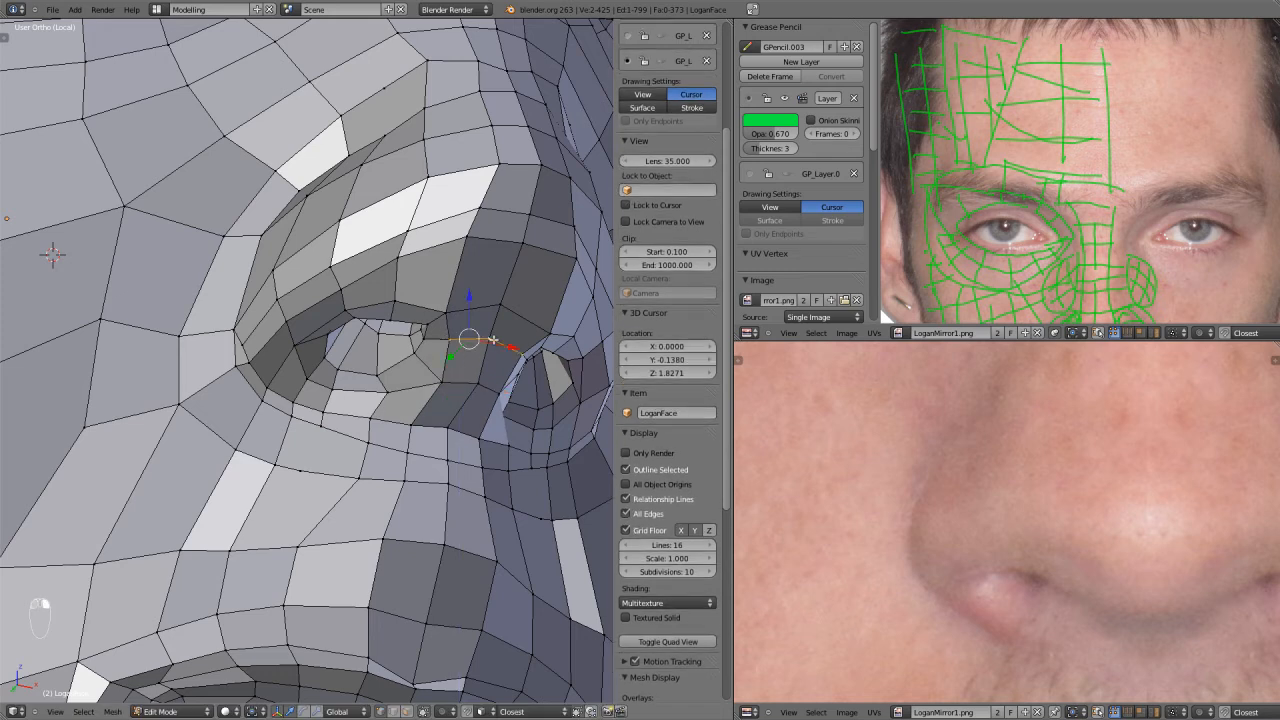
pyautogui.moveTo(459, 327); pyautogui.dragTo(487, 375, button='middle')
pyautogui.moveTo(472, 346); pyautogui.dragTo(482, 311)
pyautogui.click(475, 310)
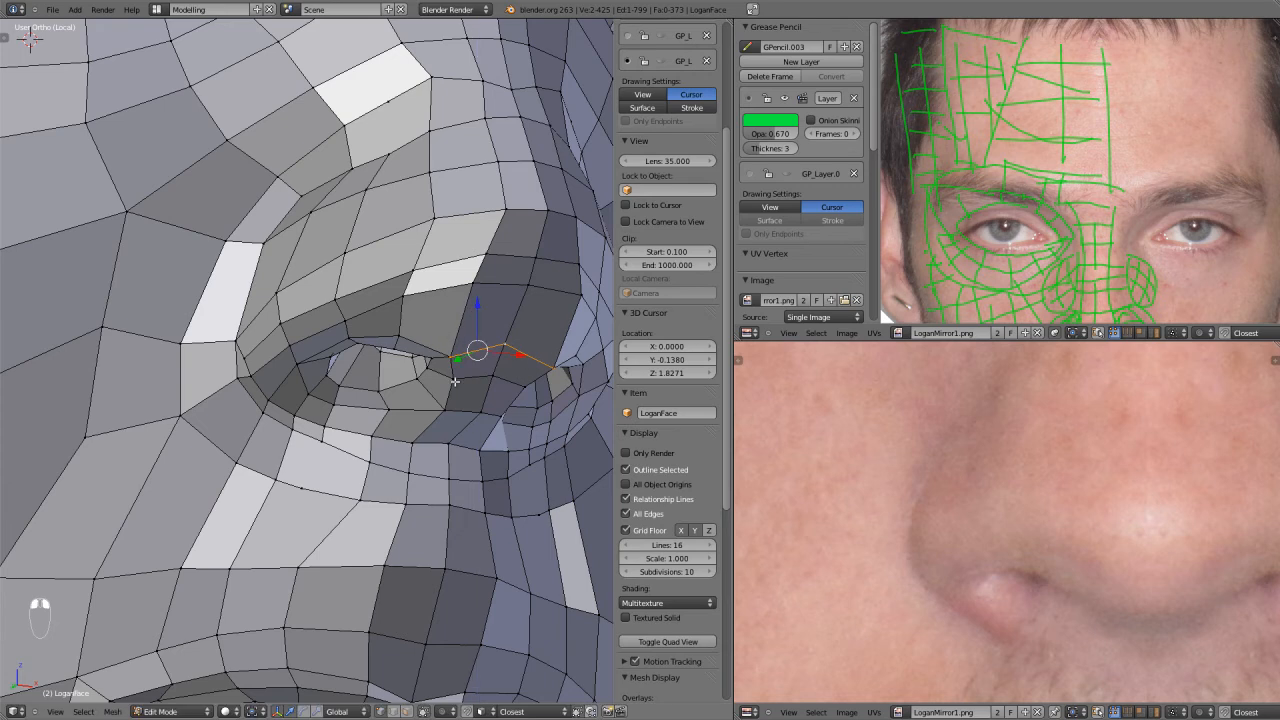
# Try loop cuts through the faces beside the inner eye corner.
pyautogui.hotkey('ctrl', 'r')
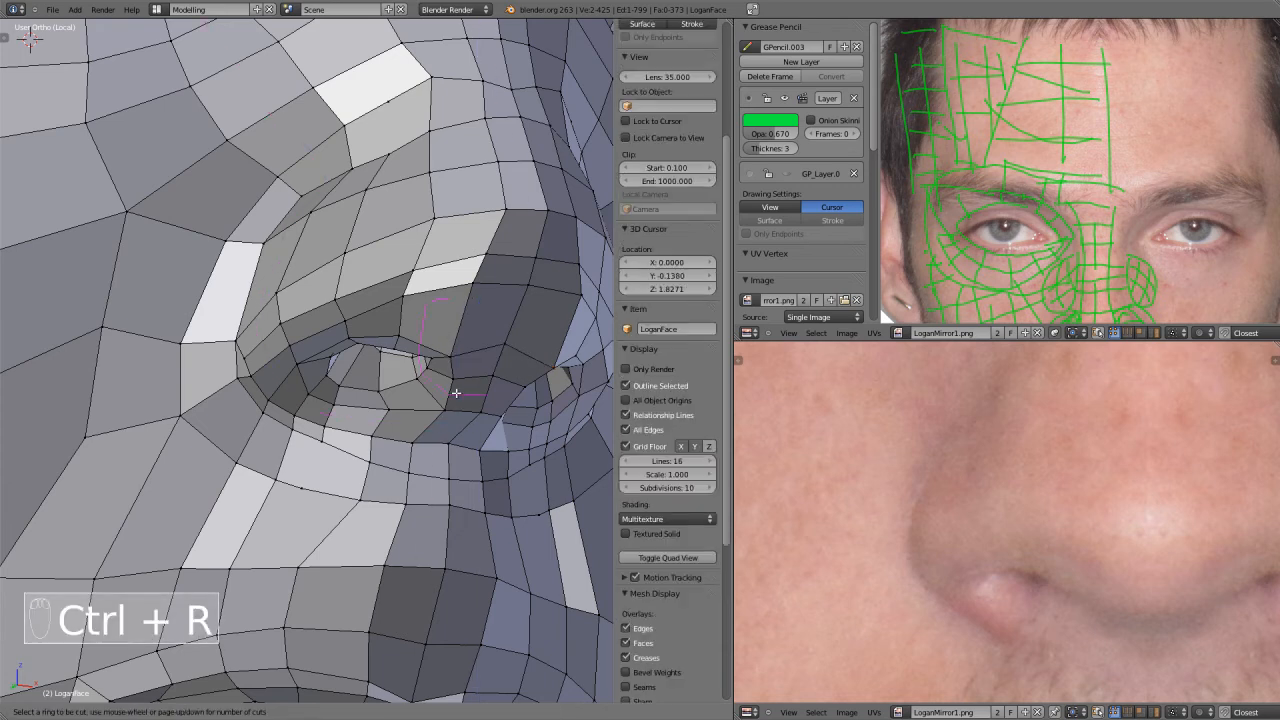
pyautogui.click(455, 393)
pyautogui.click(455, 393)
pyautogui.hotkey('ctrl', 'z')
pyautogui.moveTo(453, 393); pyautogui.dragTo(466, 374, button='middle')
pyautogui.hotkey('ctrl', 'r')
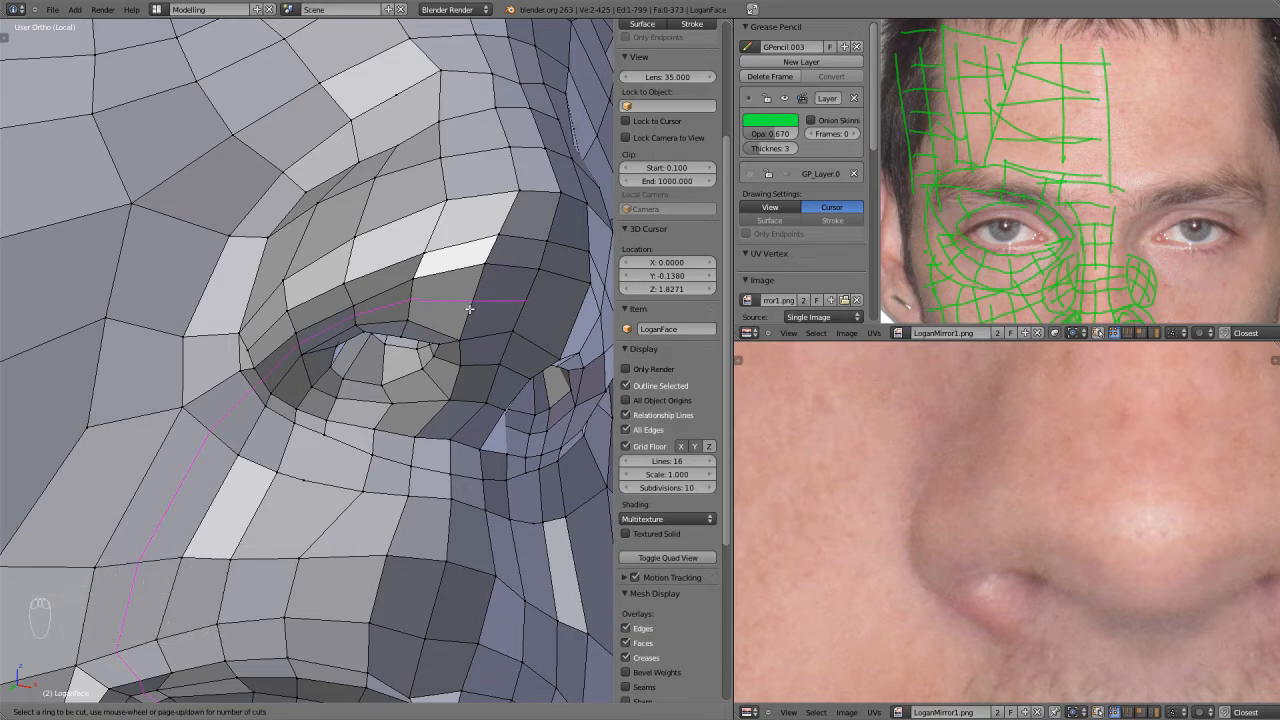
pyautogui.rightClick(441, 257)
# Move the vertex at the outer edge of the eye socket to even out the narrow face beside it.
pyautogui.moveTo(385, 368); pyautogui.dragTo(368, 436, button='middle')
pyautogui.scroll(4, 403, 434)
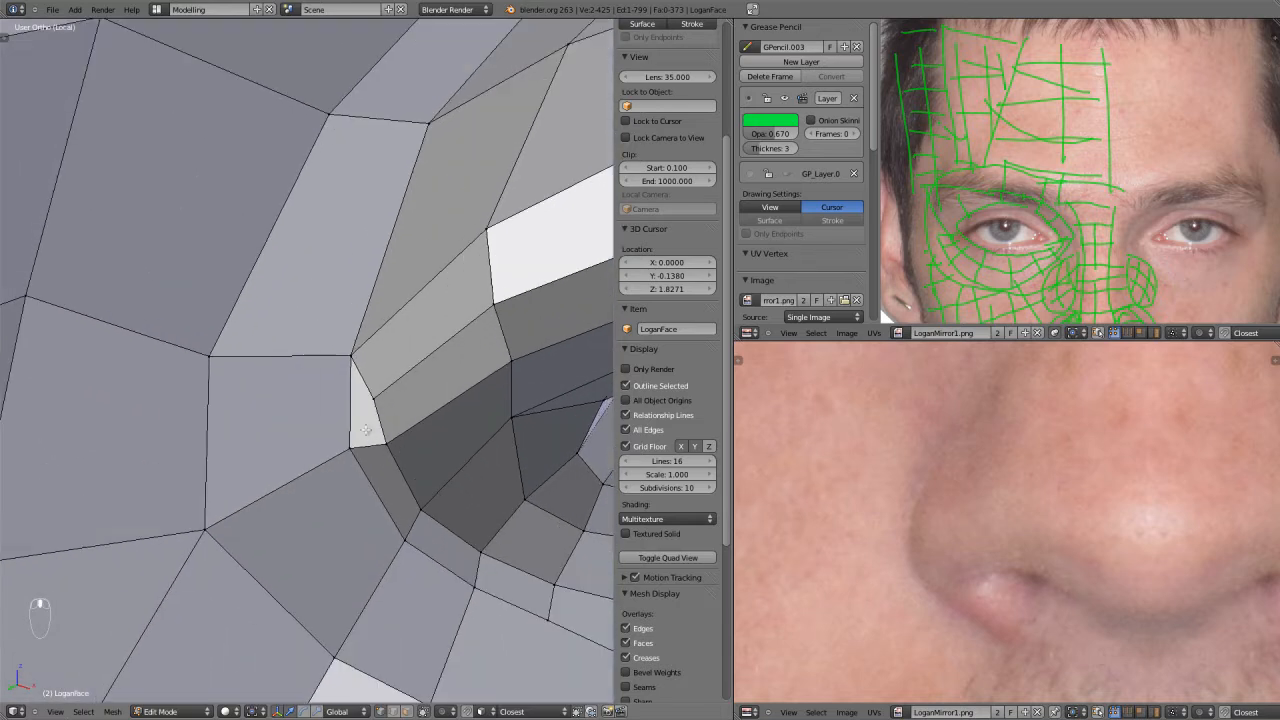
pyautogui.rightClick(377, 394)
pyautogui.press('g')
pyautogui.click(392, 399)
pyautogui.scroll(-2, 393, 399)
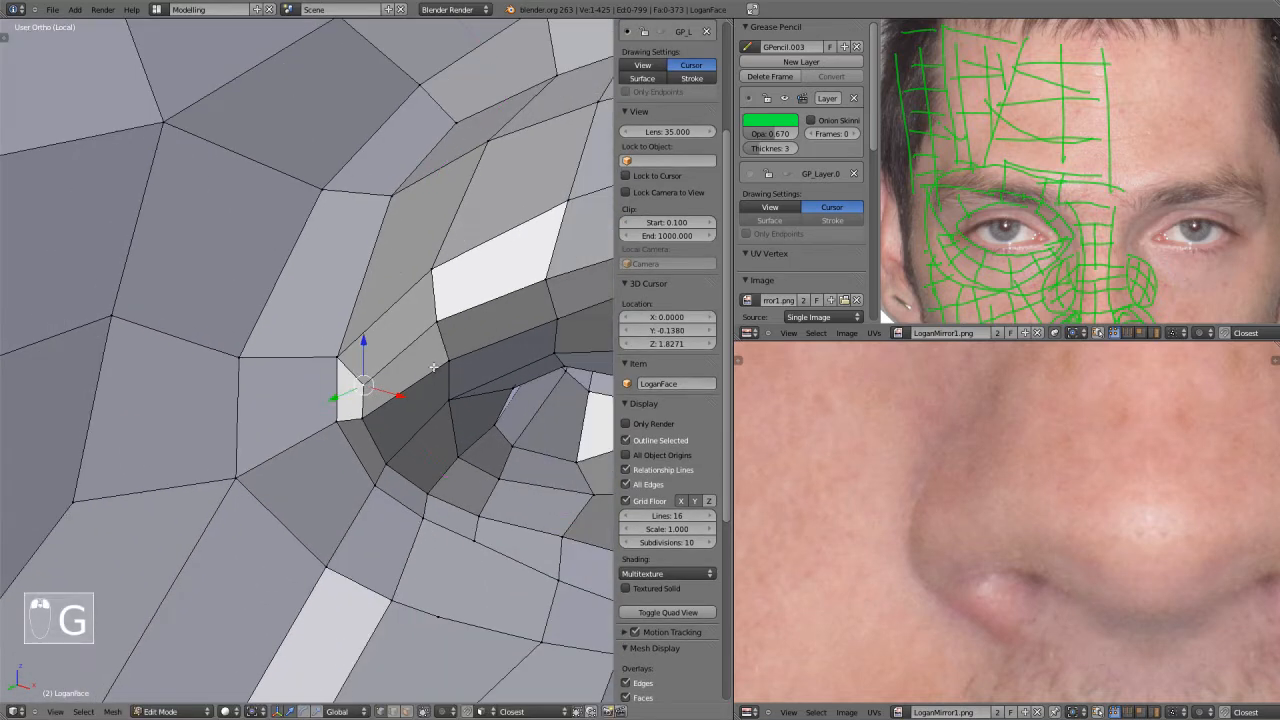
pyautogui.hotkey('ctrl', 'r')
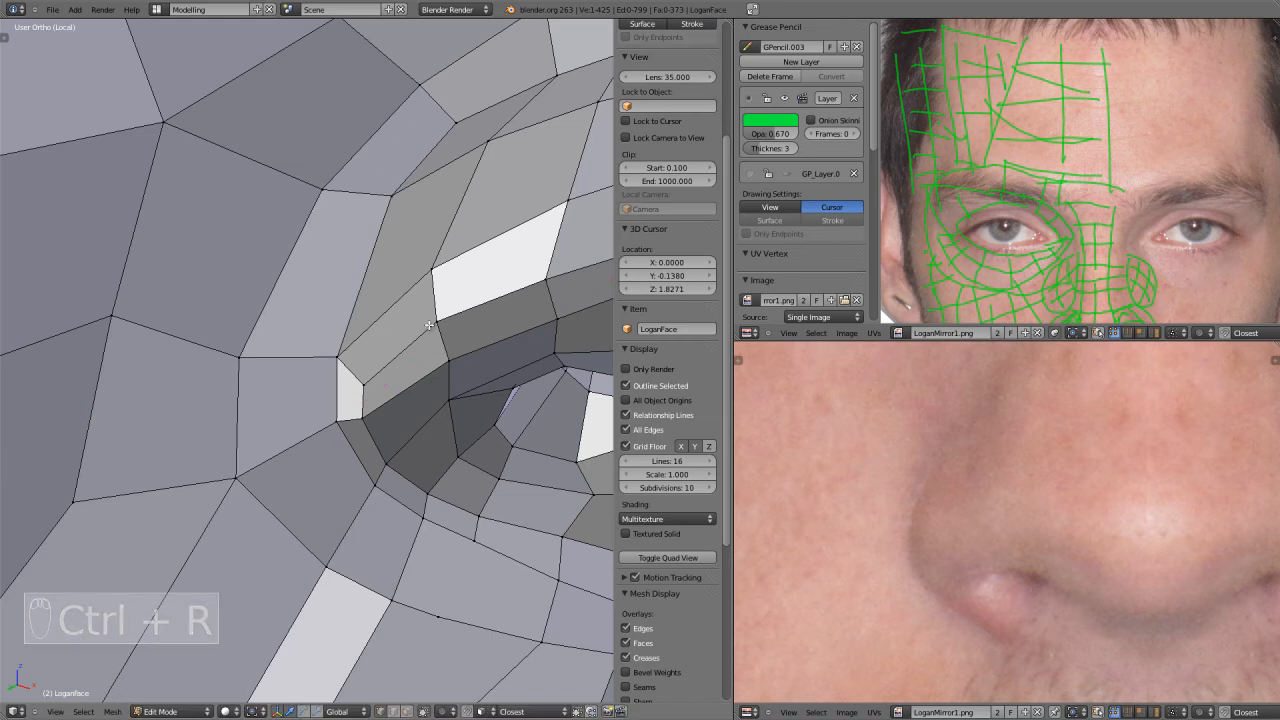
pyautogui.hotkey('ctrl', 'r')
pyautogui.rightClick(437, 300)
pyautogui.scroll(-1, 432, 306)
pyautogui.hotkey('ctrl', 'r')
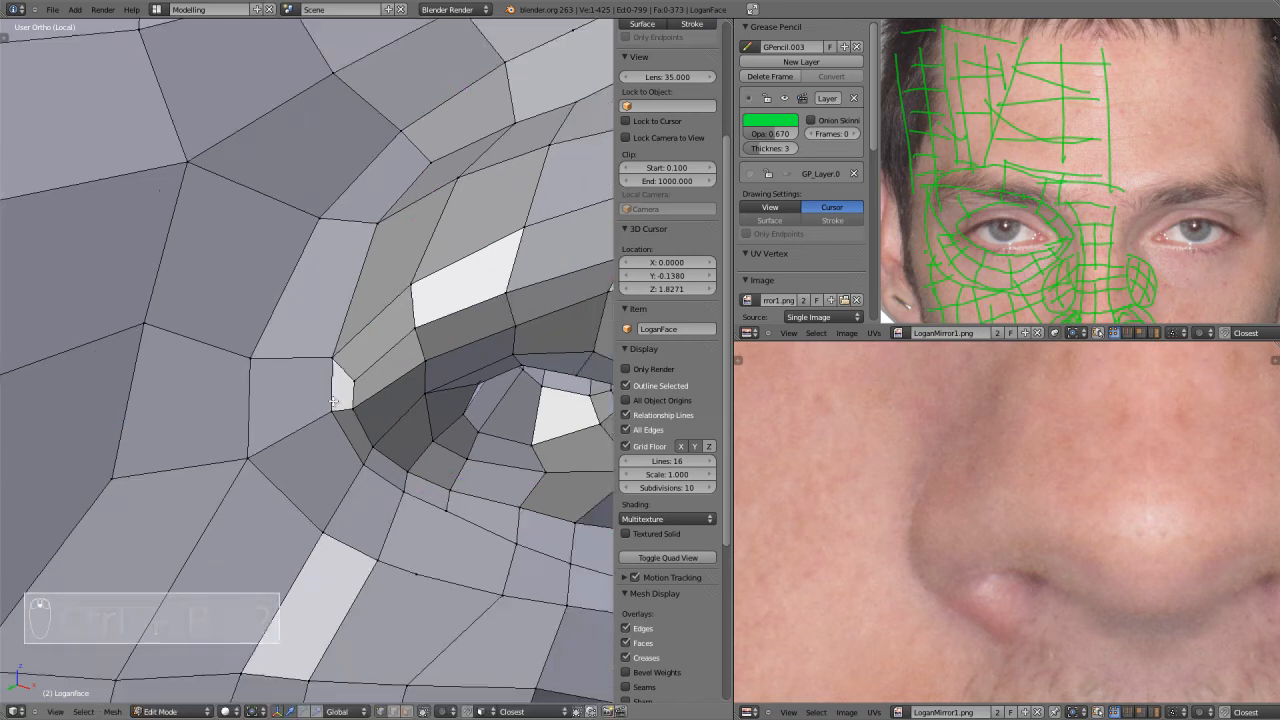
pyautogui.rightClick(302, 442)
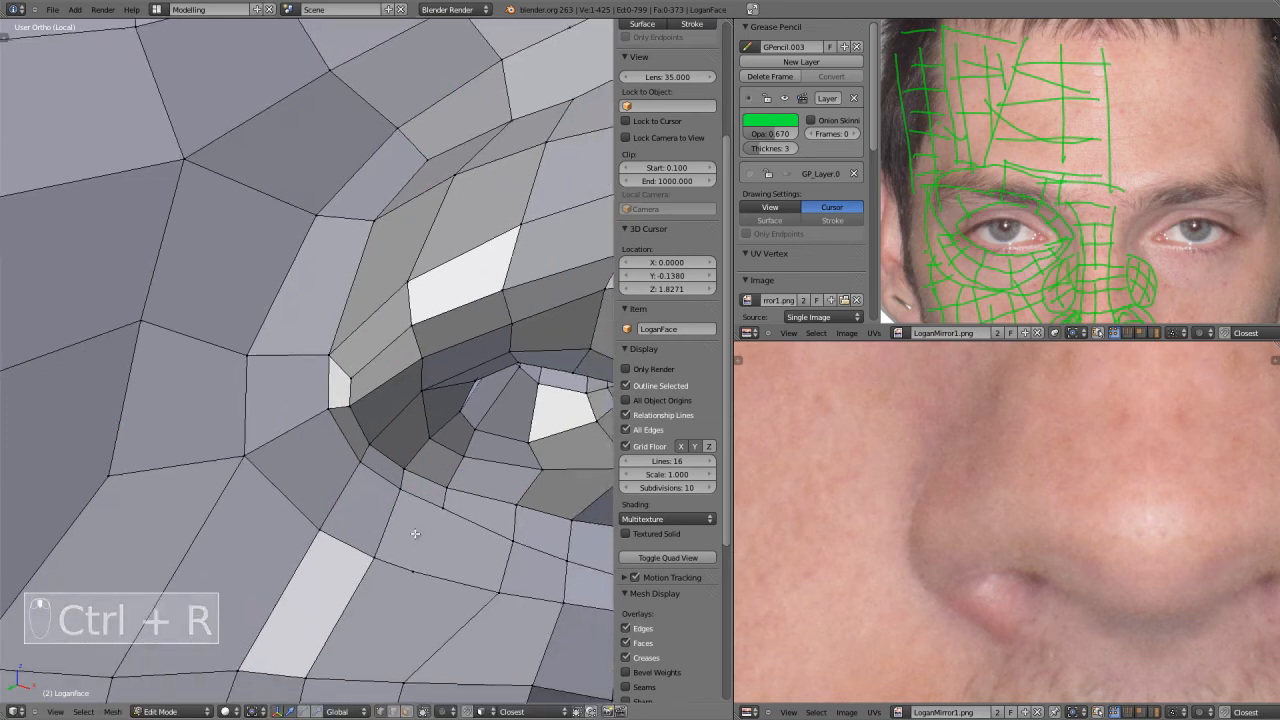
# Knife-cut a new edge from the lower eyelid loop down to the loose vertex on the cheek edge below.
pyautogui.keyDown('shift'); pyautogui.moveTo(426, 545); pyautogui.dragTo(346, 402, button='middle'); pyautogui.keyUp('shift')
pyautogui.scroll(1, 360, 416)
pyautogui.press('k')
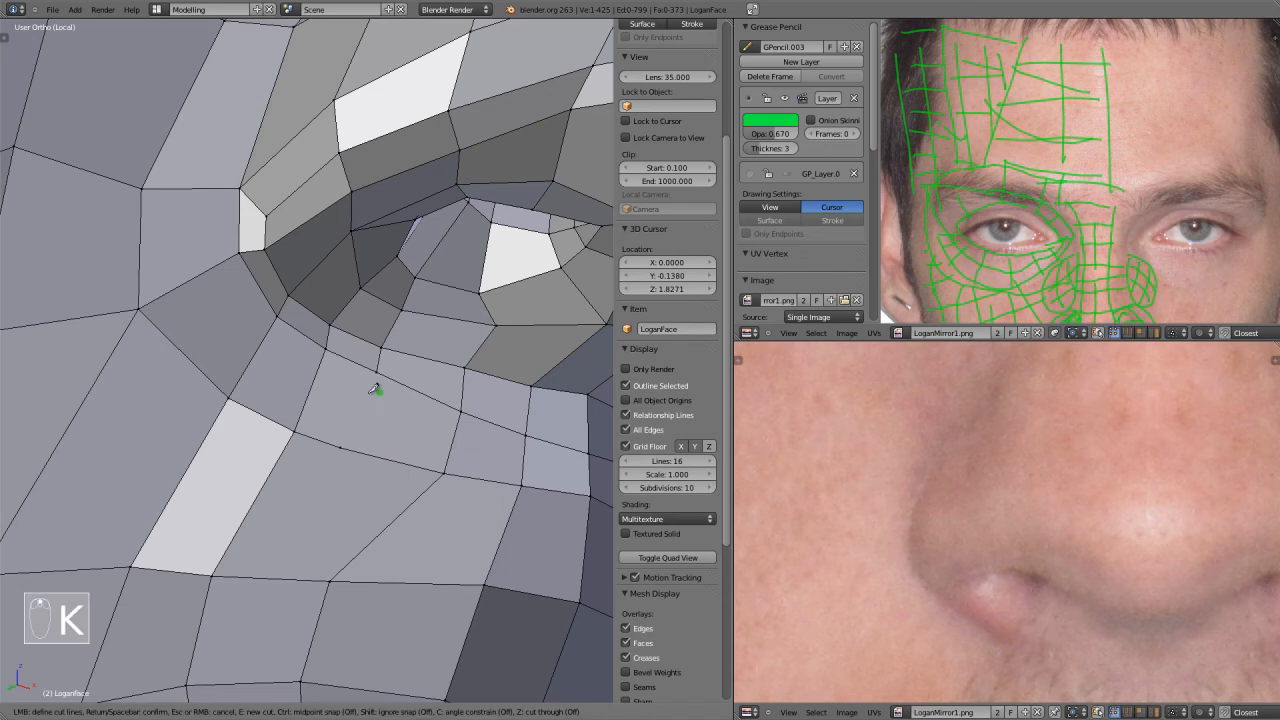
pyautogui.click(378, 369)
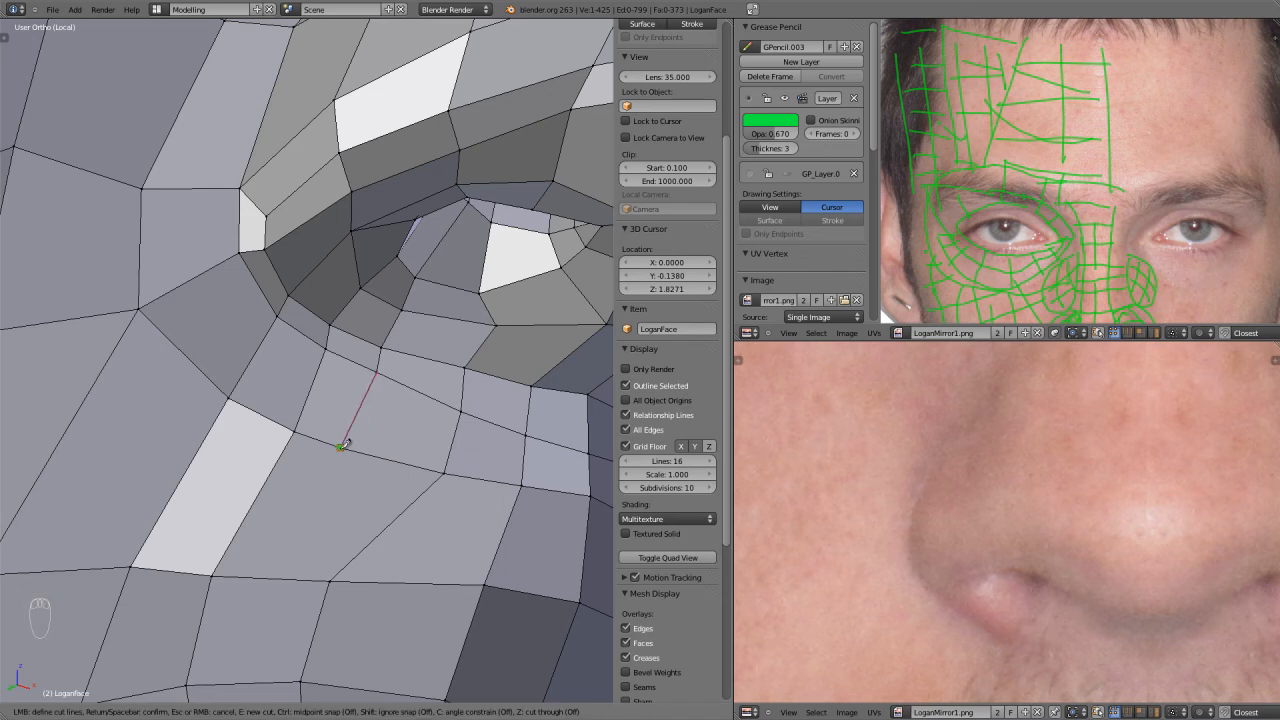
pyautogui.press('space')
pyautogui.scroll(-1, 361, 441)
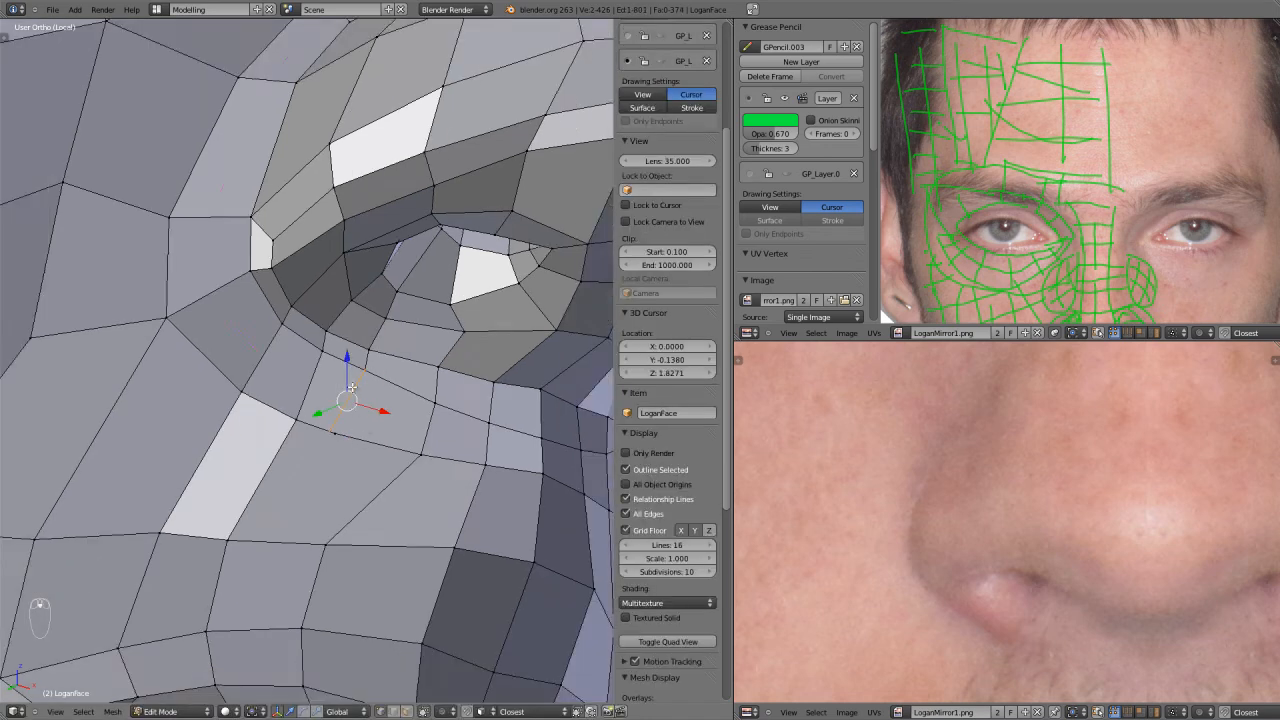
# Merge the two nearly coincident vertices on the outer edge row below the nostril into one.
pyautogui.hotkey('ctrl', 'r')
pyautogui.rightClick(368, 420)
pyautogui.scroll(6, 387, 478)
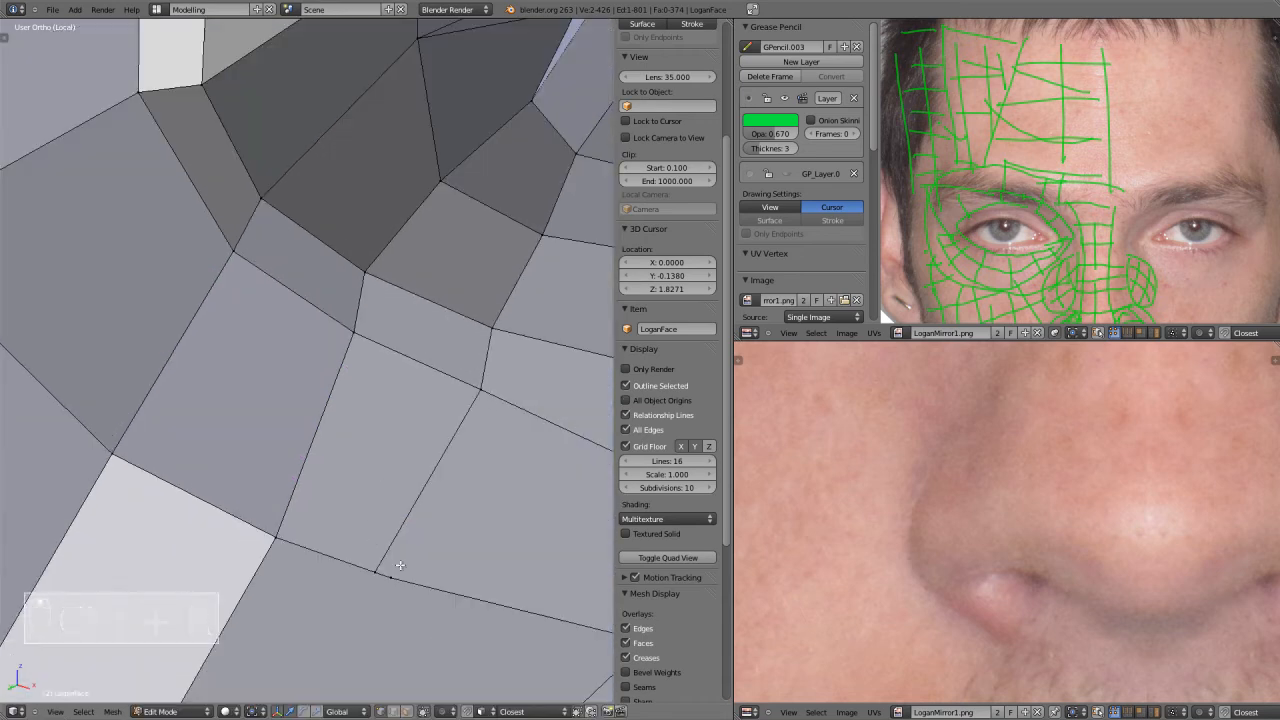
pyautogui.keyDown('shift'); pyautogui.moveTo(401, 567); pyautogui.dragTo(328, 411, button='middle'); pyautogui.keyUp('shift')
pyautogui.scroll(8, 328, 411)
pyautogui.rightClick(290, 585)
pyautogui.keyDown('shift'); pyautogui.rightClick(351, 605); pyautogui.keyUp('shift')
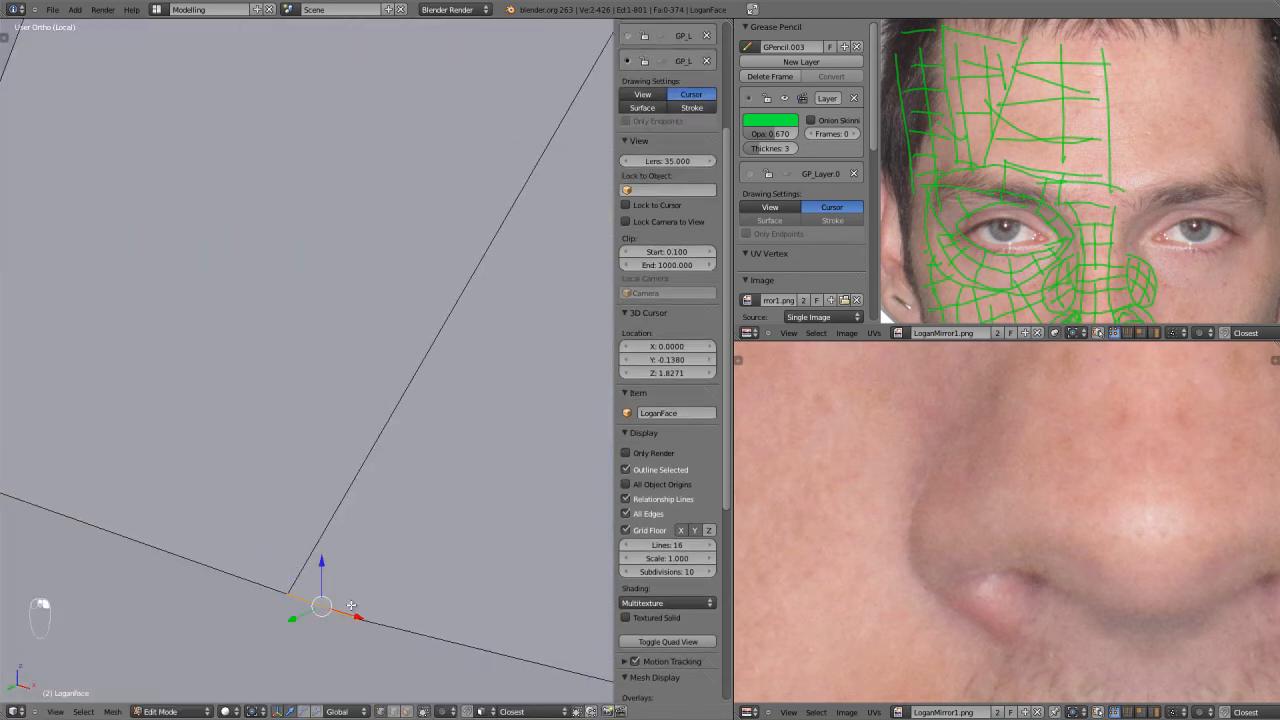
pyautogui.hotkey('alt', 'm')
pyautogui.click(351, 605)
pyautogui.scroll(-6, 345, 580)
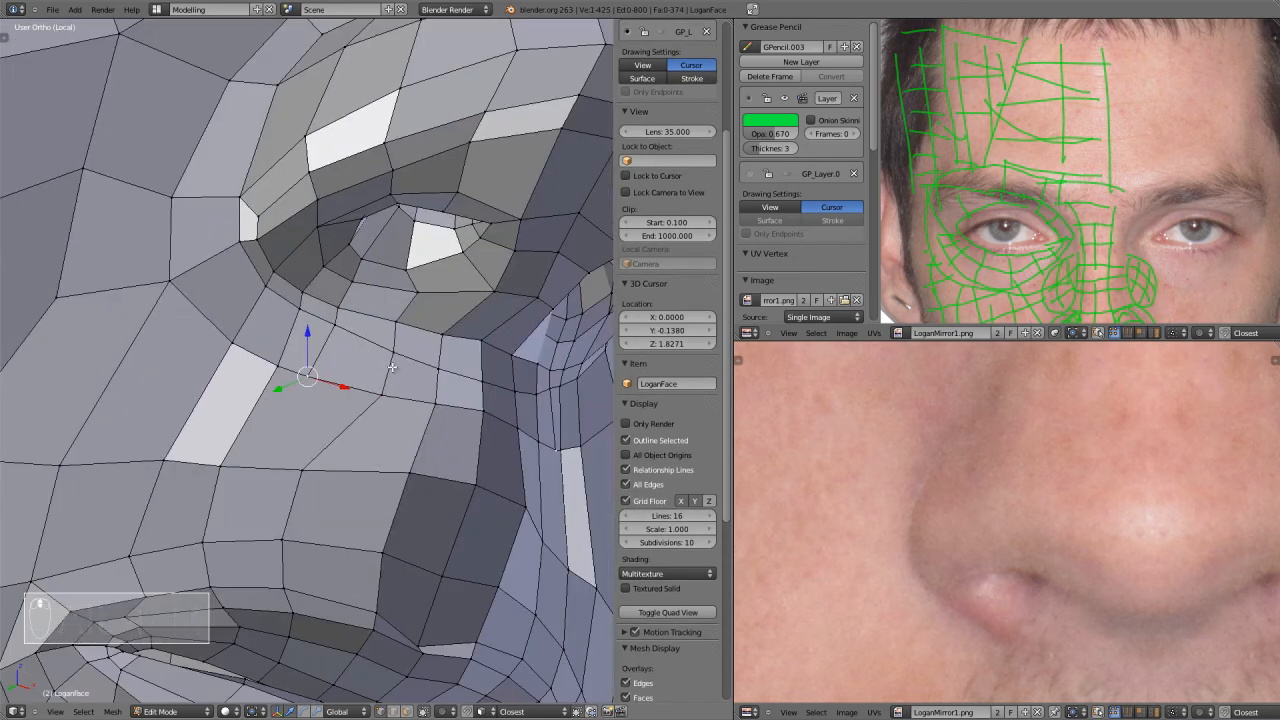
# Try loop cuts through the faces between the nostril and the upper lip.
pyautogui.hotkey('ctrl', 'r')
pyautogui.scroll(3, 392, 367)
pyautogui.click(392, 367)
pyautogui.scroll(-5, 392, 367)
pyautogui.moveTo(392, 366); pyautogui.dragTo(359, 418, button='middle')
pyautogui.hotkey('ctrl', 'z')
pyautogui.hotkey('ctrl', 'r')
pyautogui.scroll(2, 388, 362)
pyautogui.click(388, 362)
pyautogui.scroll(-4, 387, 363)
pyautogui.hotkey('ctrl', 'z')
pyautogui.moveTo(385, 365); pyautogui.dragTo(414, 362, button='middle')
pyautogui.hotkey('ctrl', 'r')
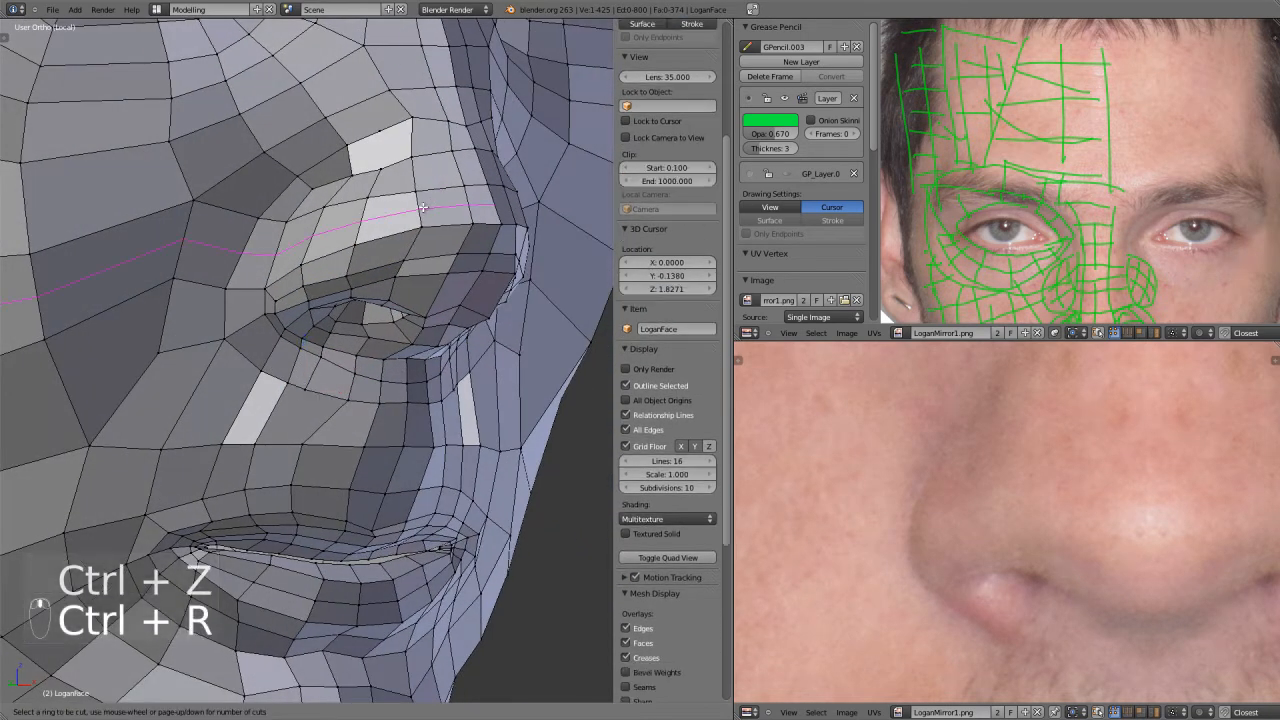
pyautogui.rightClick(327, 210)
# Compare the nose mesh in front view with the nose and its sketched edge loops in the reference images.
pyautogui.press('KP_1')
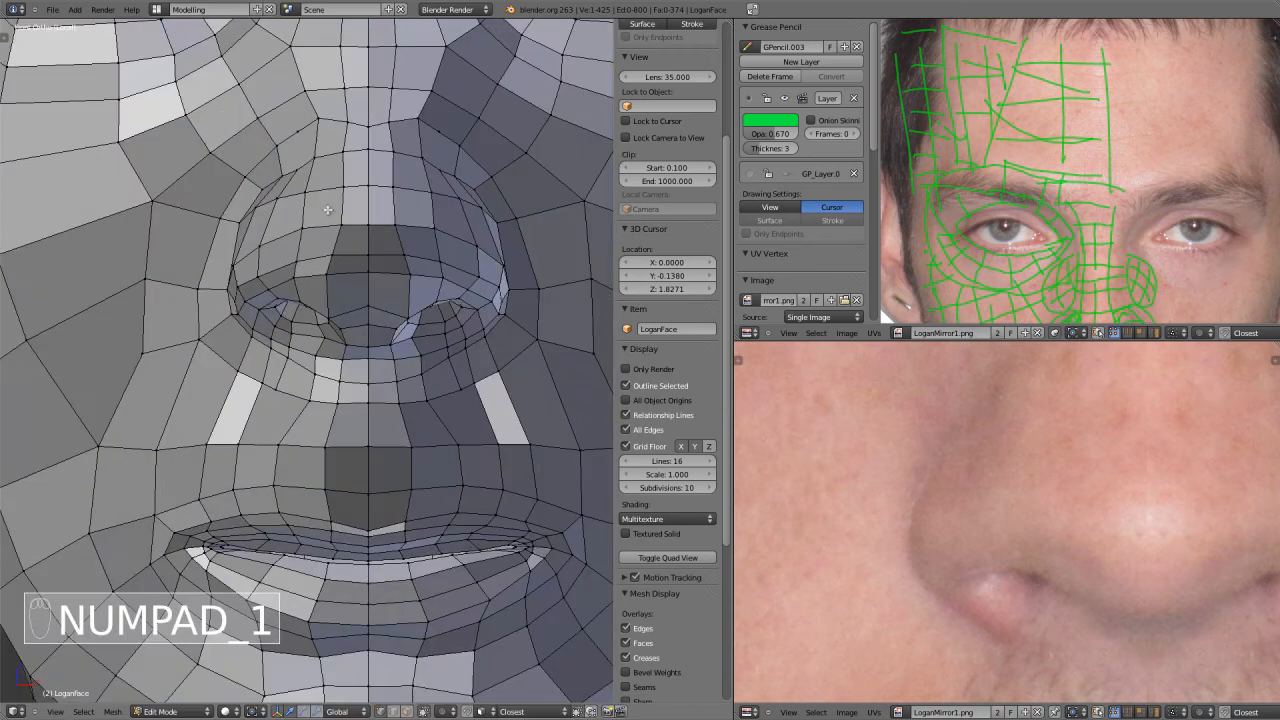
pyautogui.scroll(-3, 868, 478)
pyautogui.scroll(1, 1003, 522)
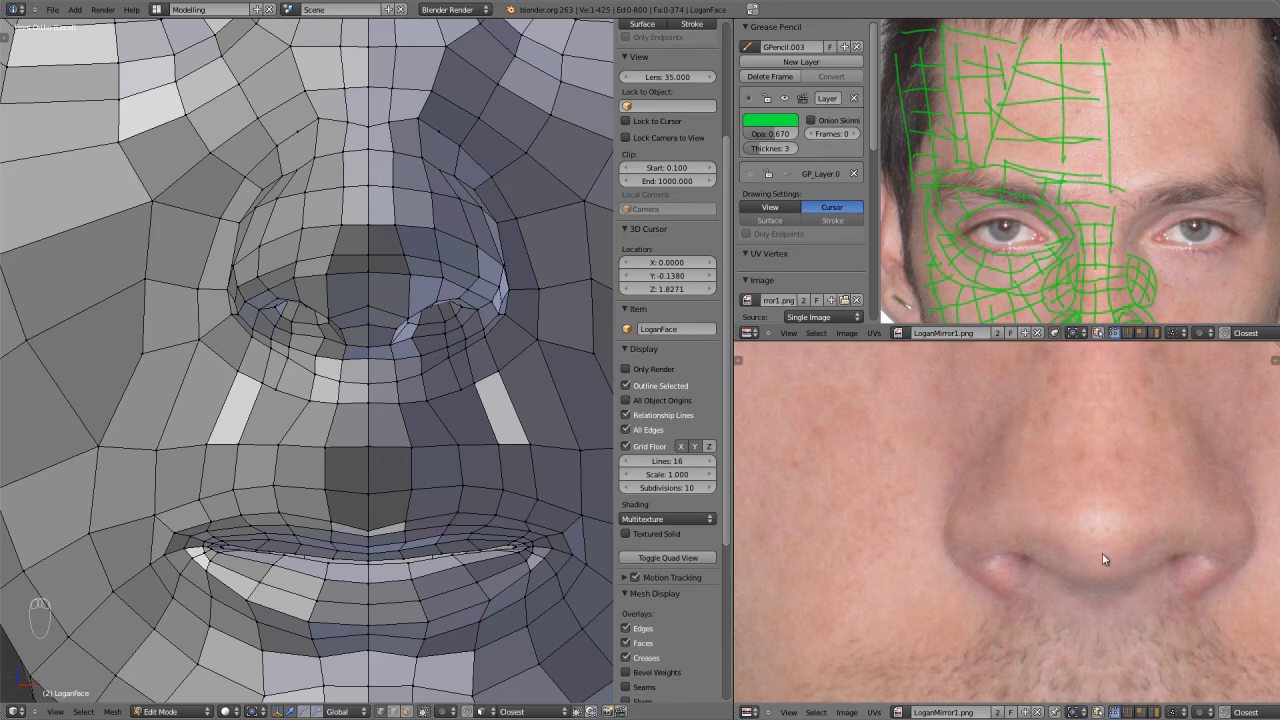
pyautogui.scroll(5, 320, 400)
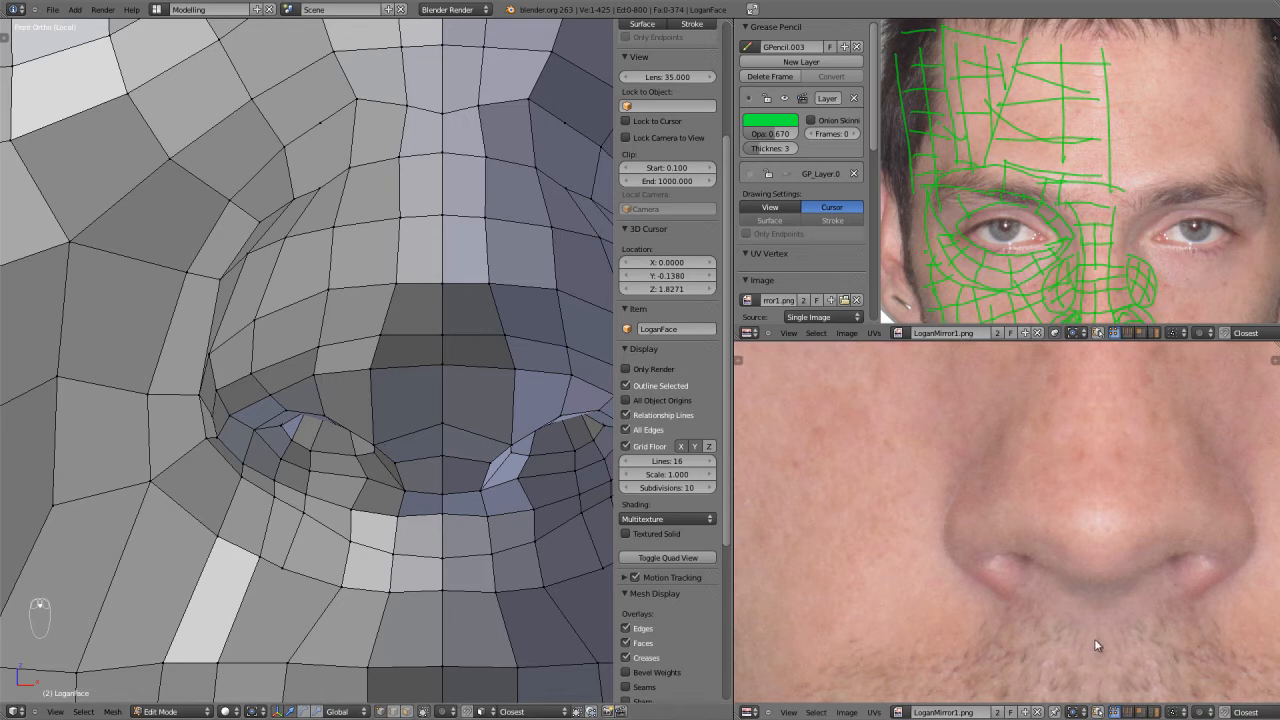
pyautogui.moveTo(1131, 284); pyautogui.dragTo(1128, 158, button='middle')
pyautogui.scroll(5, 1124, 180)
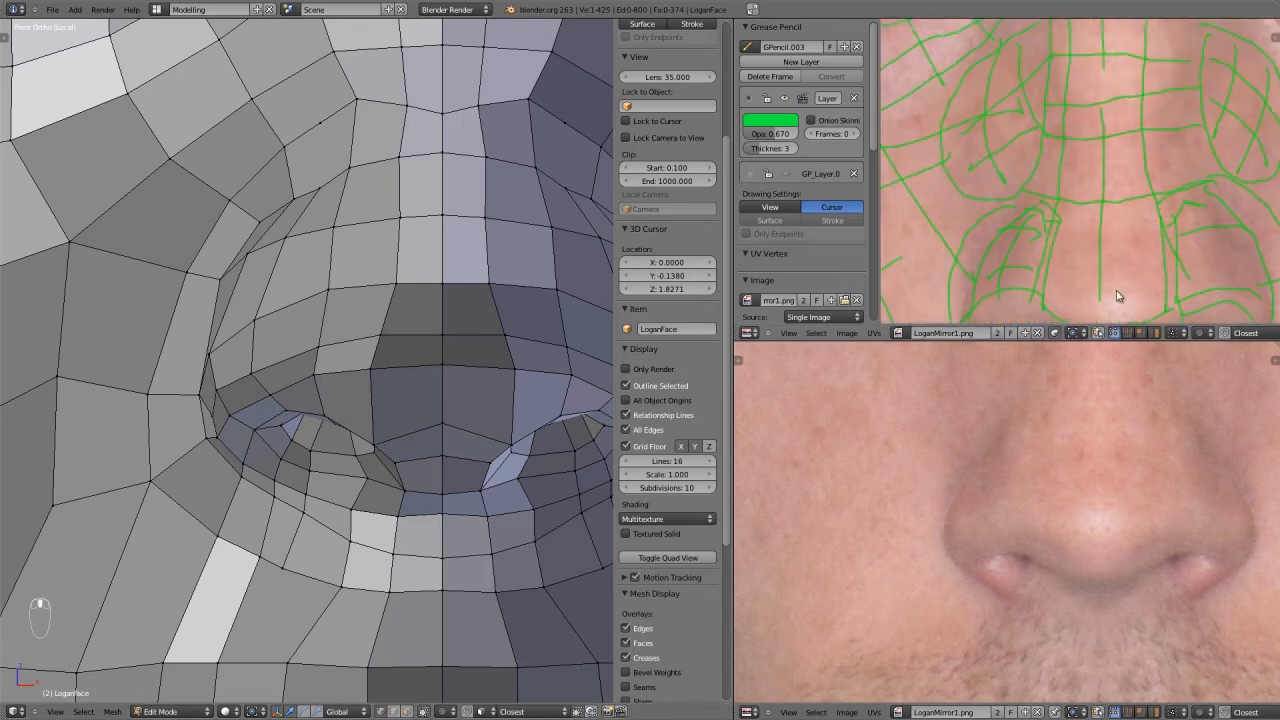
pyautogui.moveTo(1117, 292); pyautogui.dragTo(1109, 147, button='middle')
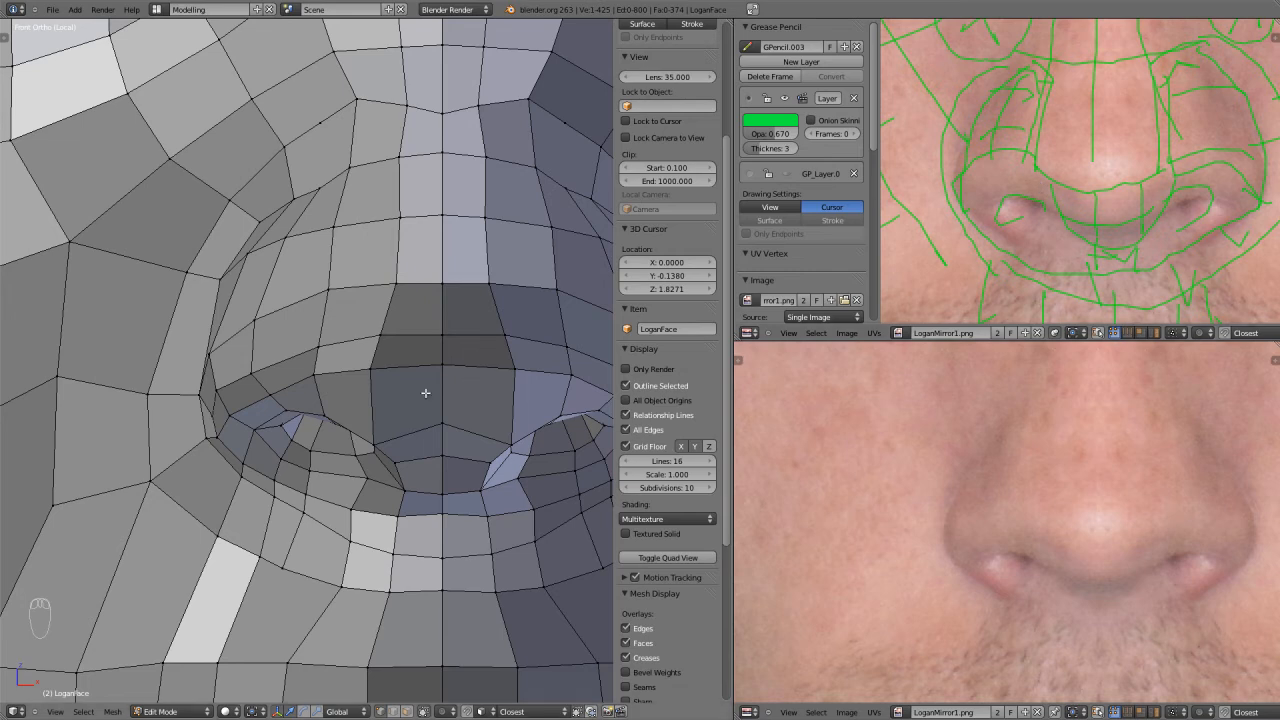
# Adjust the nostril's upper rim vertex and knife-cut an edge line from below the nose tip around the nostril wing to the upper-lip centre line.
pyautogui.rightClick(376, 424)
pyautogui.press('g')
pyautogui.hotkey('ctrl', 'r')
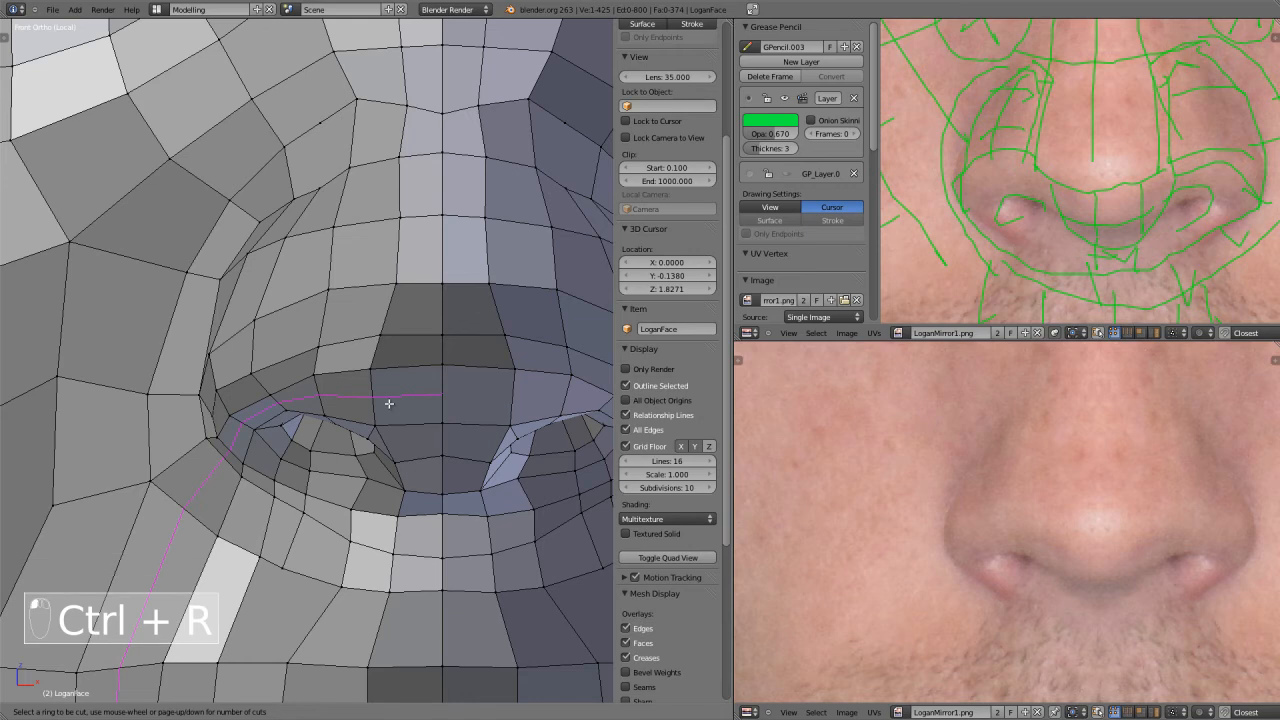
pyautogui.rightClick(390, 405)
pyautogui.scroll(1, 452, 405)
pyautogui.scroll(1, 452, 405)
pyautogui.press('k')
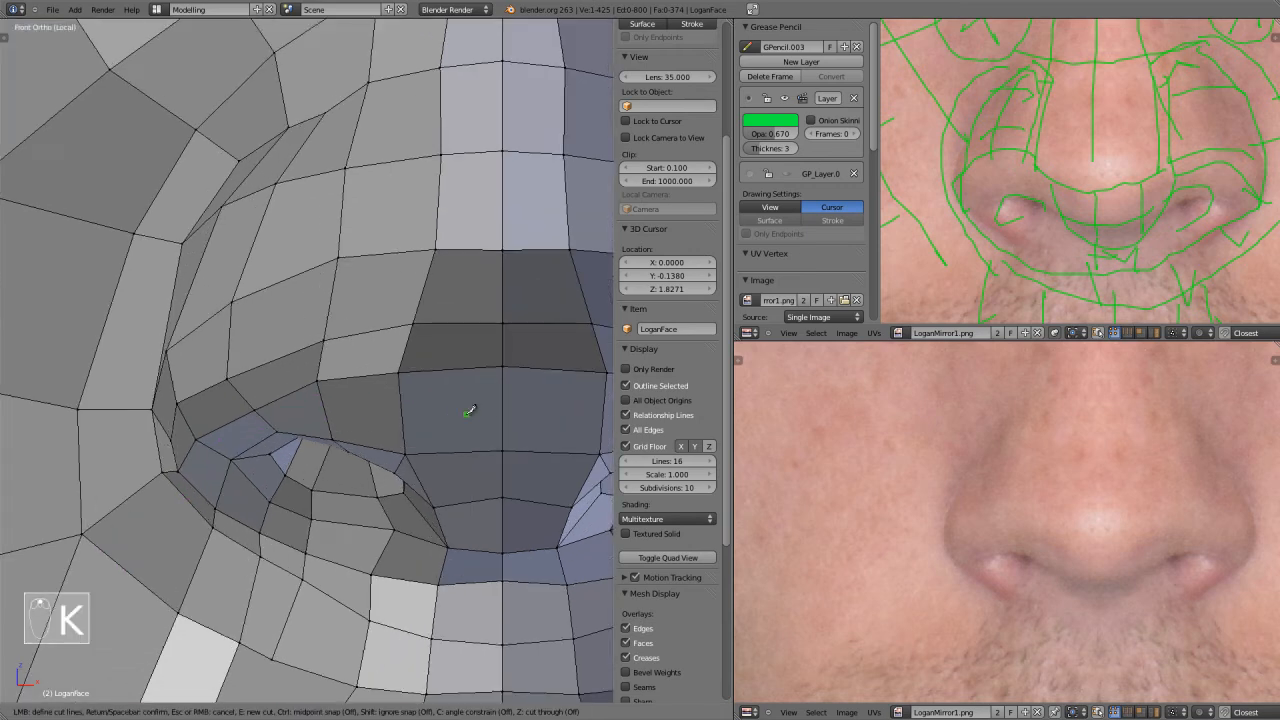
pyautogui.click(502, 405)
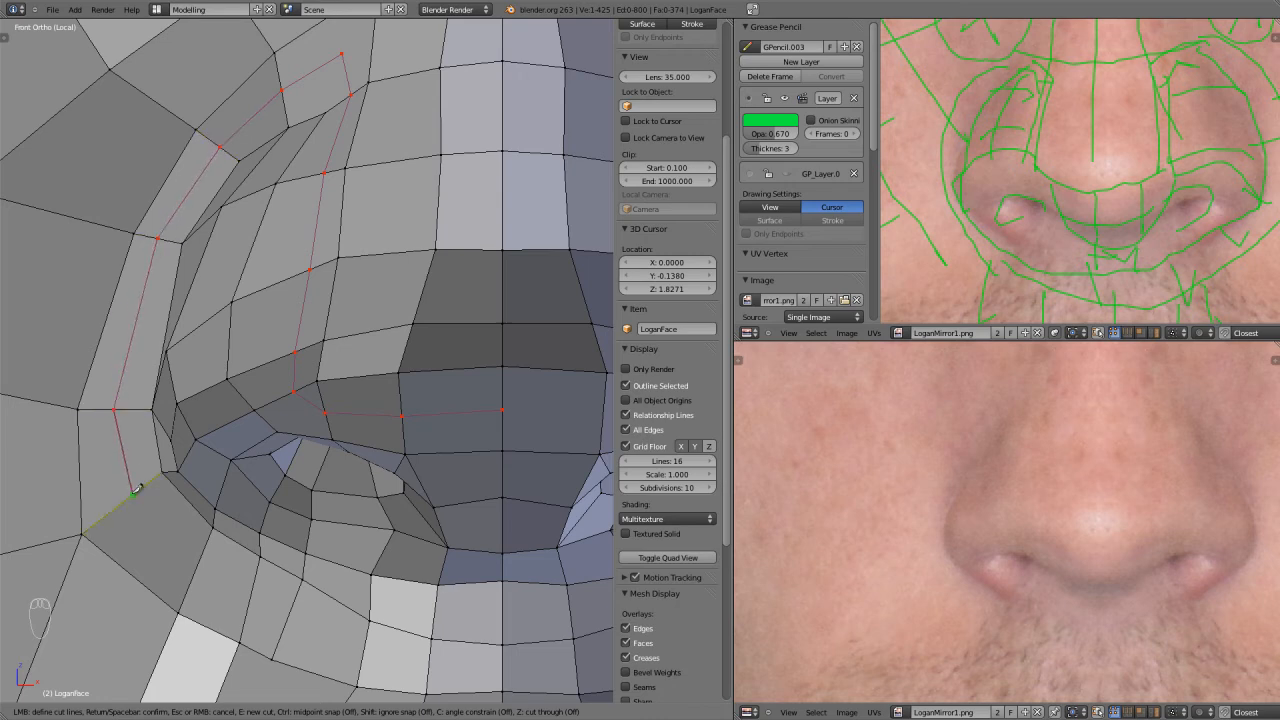
pyautogui.click(252, 589)
pyautogui.click(366, 641)
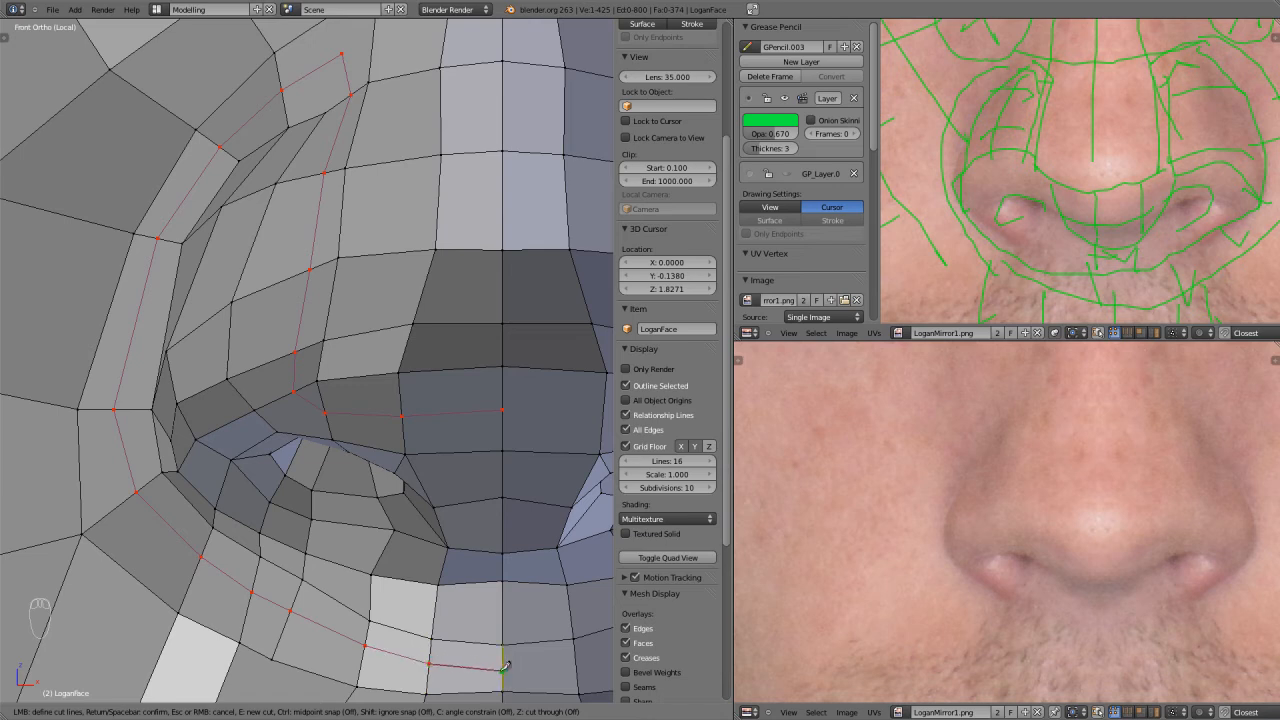
pyautogui.press('Return')
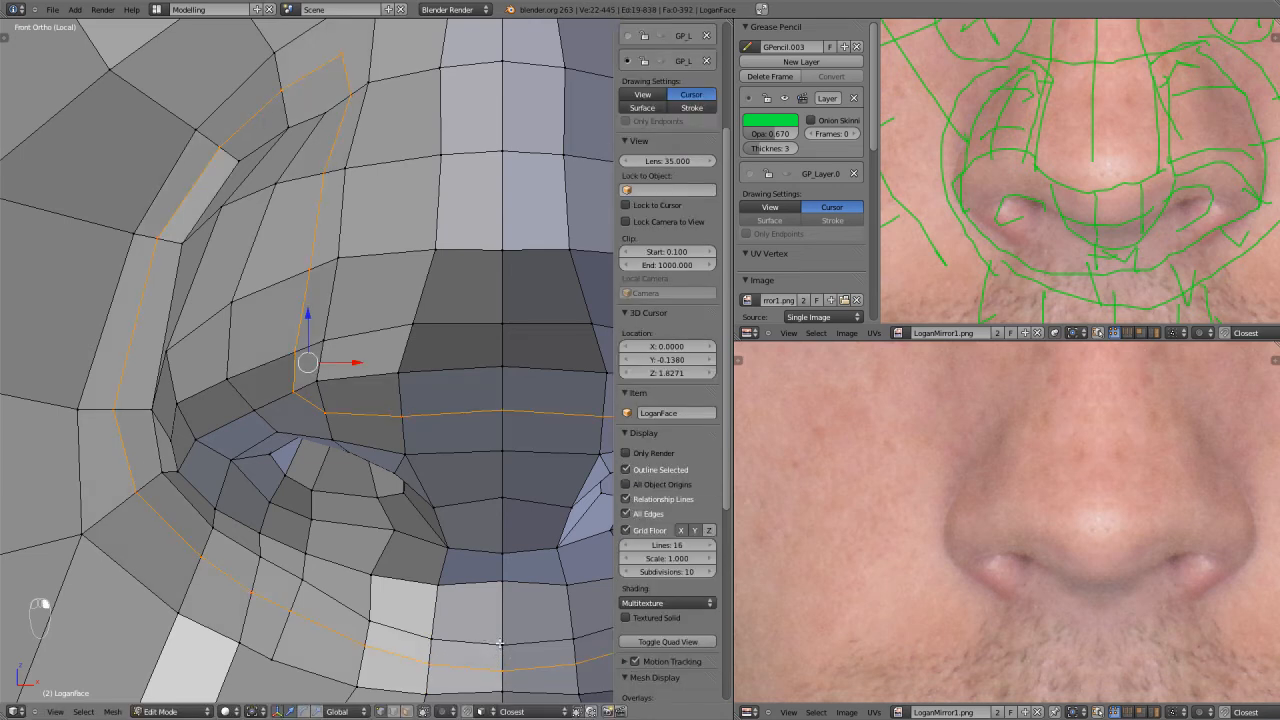
# Edge-slide the short central edge row directly below the nose base upward toward the nostrils.
pyautogui.keyDown('alt'); pyautogui.rightClick(388, 622); pyautogui.keyUp('alt')
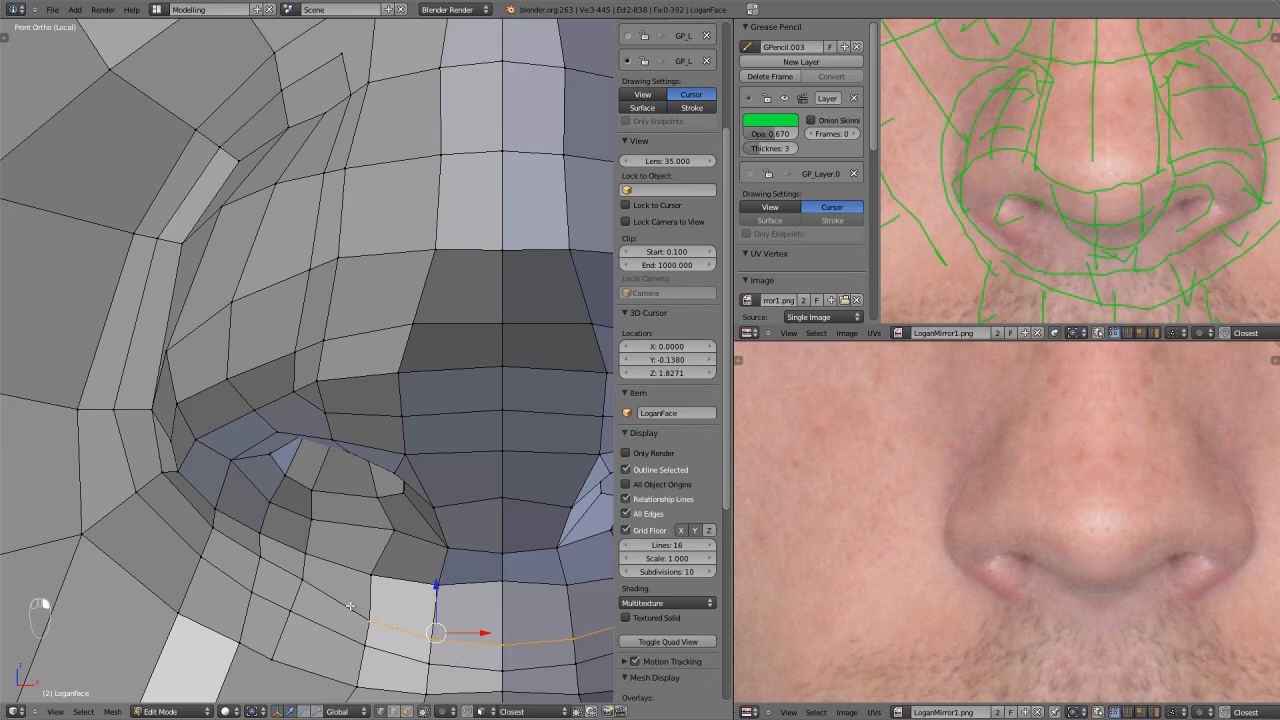
pyautogui.hotkey('ctrl', 'e')
pyautogui.click(434, 640)
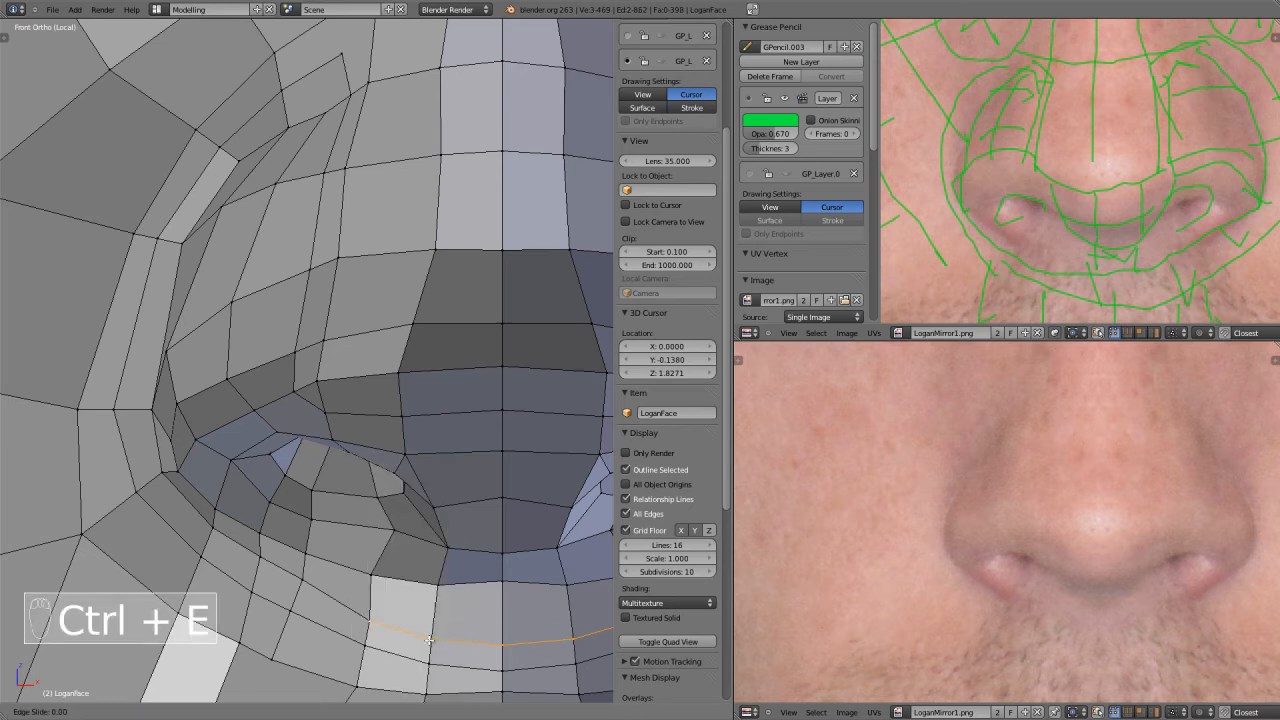
pyautogui.click(435, 624)
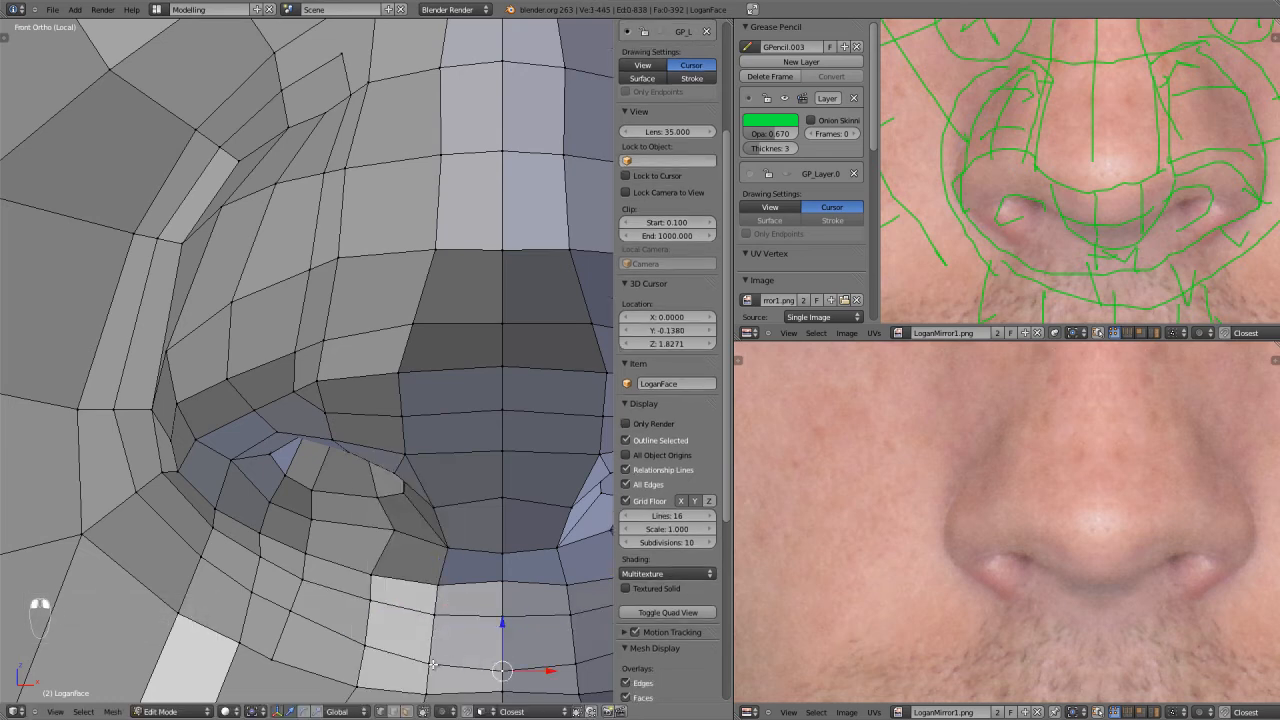
# Edge-slide the central part of the newly cut edge row below the nose slightly upward.
pyautogui.keyDown('alt'); pyautogui.rightClick(375, 647); pyautogui.keyUp('alt')
pyautogui.hotkey('ctrl', 'e')
pyautogui.click(396, 653)
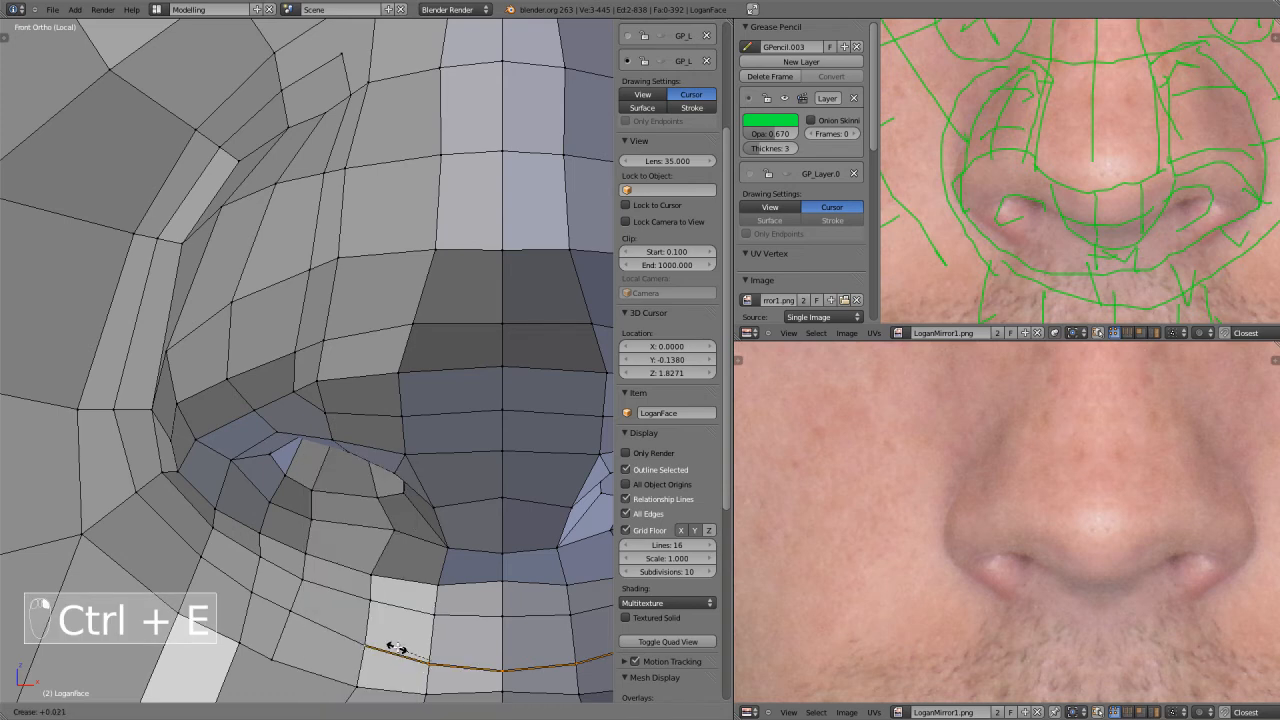
pyautogui.rightClick(470, 656)
pyautogui.hotkey('ctrl', 'e')
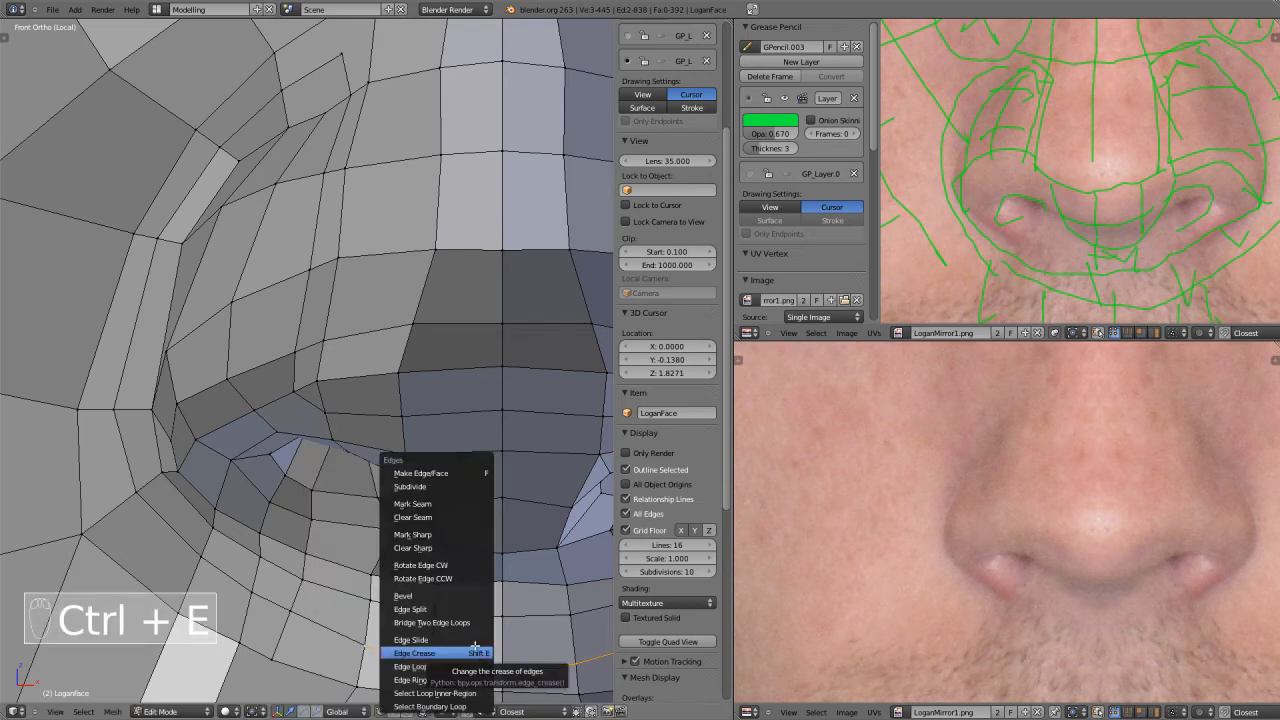
pyautogui.click(472, 640)
pyautogui.click(475, 632)
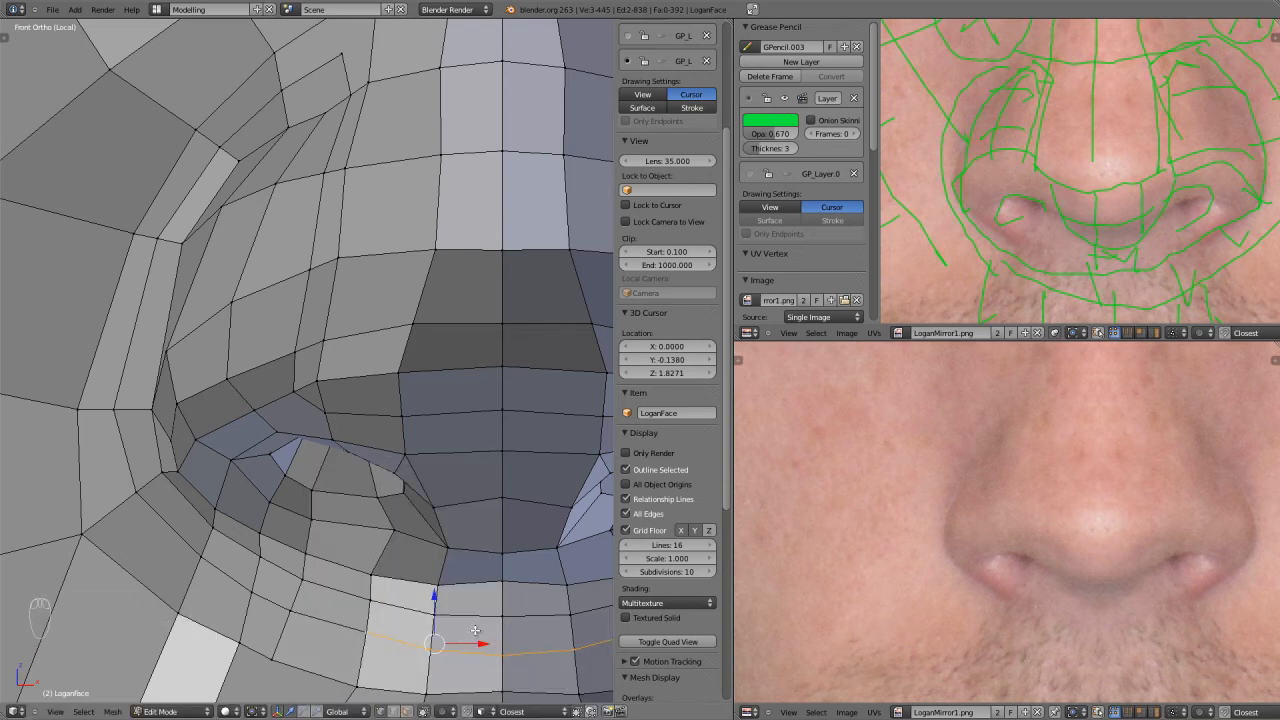
# Edge-slide the outermost edge row beneath the nose, from the upper-lip centre to the nostril's outer side, and nudge it into place.
pyautogui.scroll(-3, 403, 604)
pyautogui.moveTo(432, 592); pyautogui.dragTo(476, 580, button='middle')
pyautogui.rightClick(437, 561)
pyautogui.keyDown('shift'); pyautogui.rightClick(469, 556); pyautogui.keyUp('shift')
pyautogui.keyDown('shift'); pyautogui.rightClick(370, 546); pyautogui.keyUp('shift')
pyautogui.keyDown('shift'); pyautogui.rightClick(325, 540); pyautogui.keyUp('shift')
pyautogui.keyDown('shift'); pyautogui.rightClick(297, 533); pyautogui.keyUp('shift')
pyautogui.keyDown('shift'); pyautogui.rightClick(249, 514); pyautogui.keyUp('shift')
pyautogui.hotkey('ctrl', 'e')
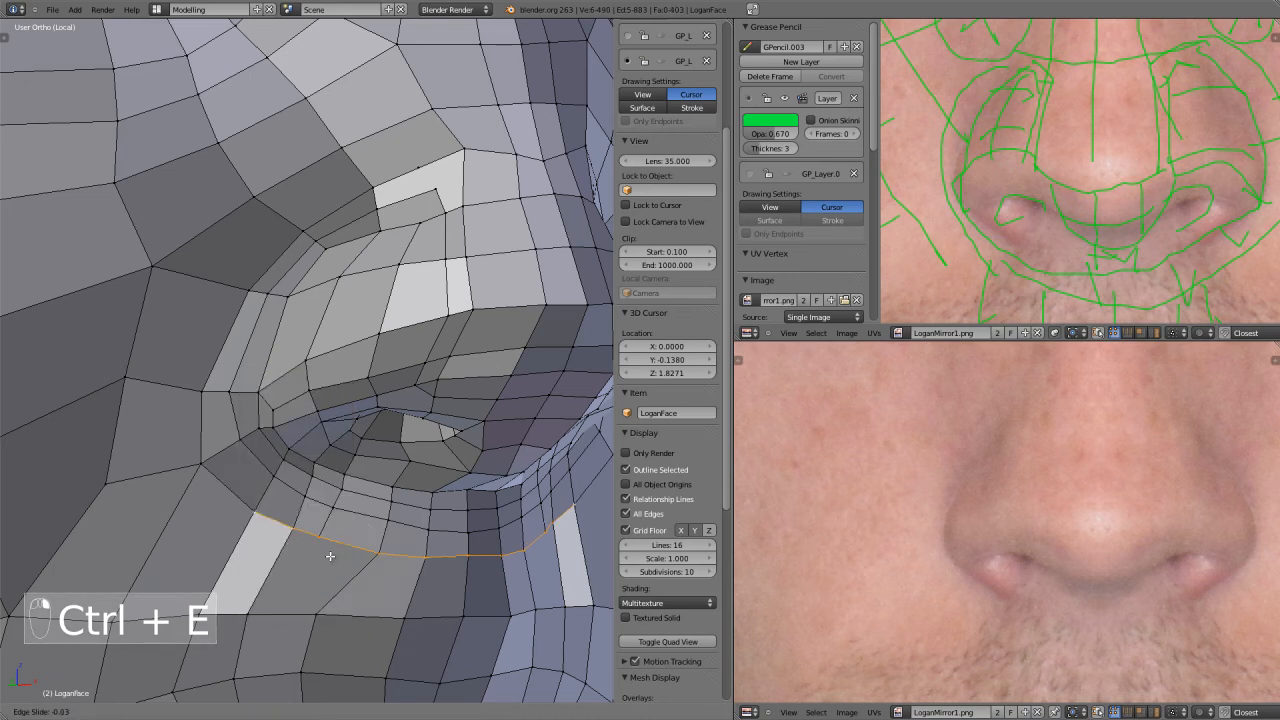
pyautogui.click(331, 552)
pyautogui.click(316, 552)
pyautogui.press('g')
pyautogui.click(312, 566)
# Edge-slide the new edge row from below the septum to the outer nostril wing to even out the spacing.
pyautogui.moveTo(312, 566); pyautogui.dragTo(409, 514, button='middle')
pyautogui.keyDown('shift'); pyautogui.rightClick(423, 517); pyautogui.keyUp('shift')
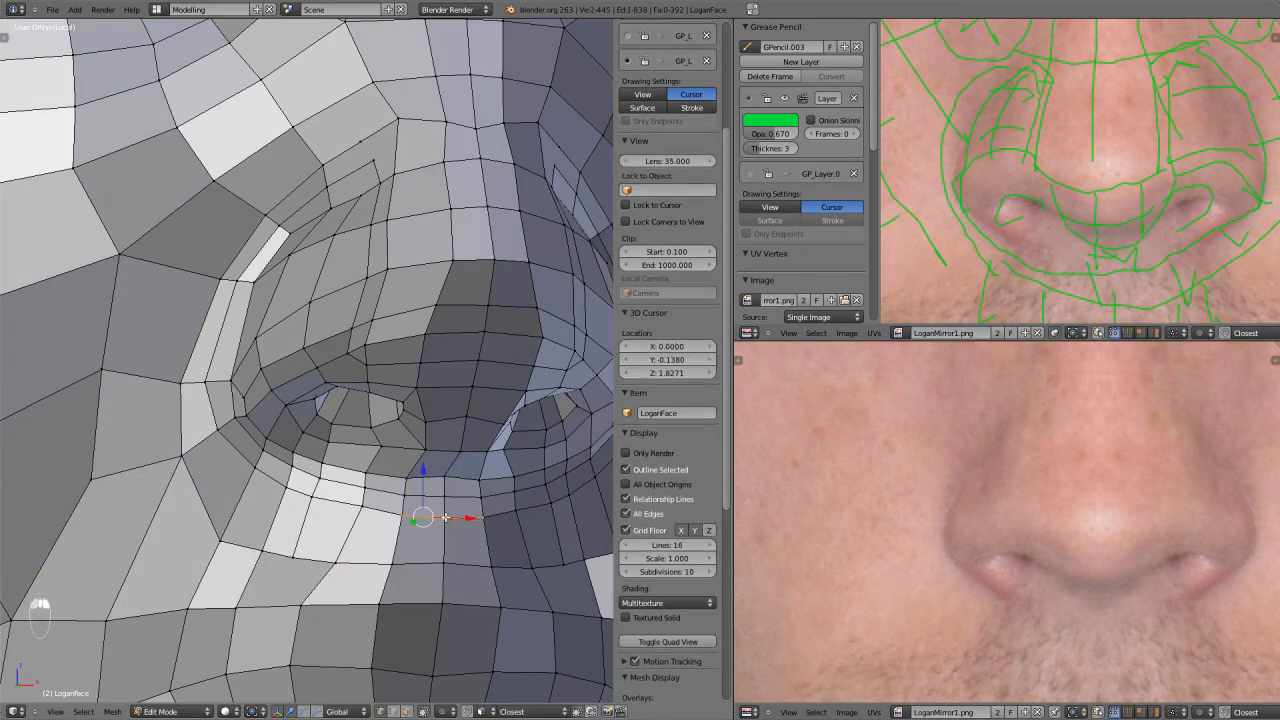
pyautogui.keyDown('shift'); pyautogui.rightClick(354, 506); pyautogui.keyUp('shift')
pyautogui.keyDown('shift'); pyautogui.rightClick(313, 495); pyautogui.keyUp('shift')
pyautogui.keyDown('shift'); pyautogui.rightClick(285, 479); pyautogui.keyUp('shift')
pyautogui.keyDown('shift'); pyautogui.rightClick(256, 469); pyautogui.keyUp('shift')
pyautogui.keyDown('shift'); pyautogui.rightClick(222, 434); pyautogui.keyUp('shift')
pyautogui.hotkey('ctrl', 'e')
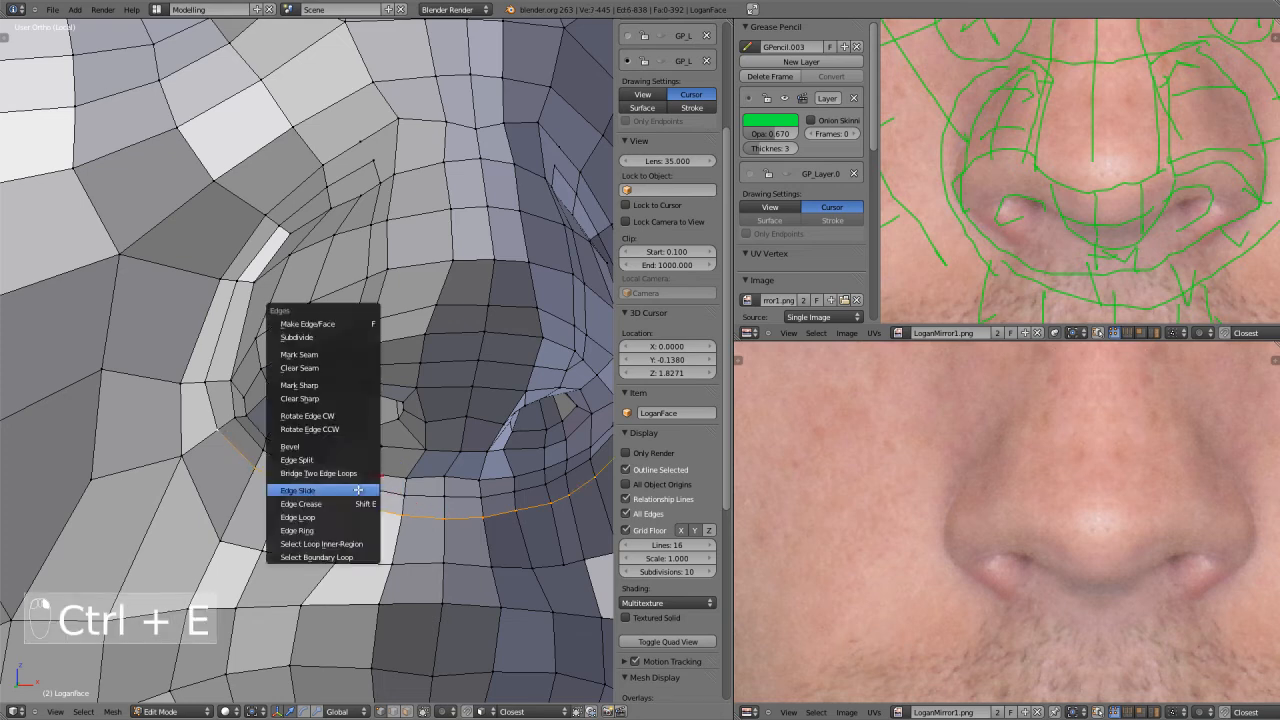
pyautogui.click(345, 491)
pyautogui.click(355, 500)
# Edge-slide the outer edges beside the nostril wing outward toward the cheek.
pyautogui.moveTo(224, 474); pyautogui.dragTo(282, 501, button='middle')
pyautogui.rightClick(232, 475)
pyautogui.keyDown('shift'); pyautogui.rightClick(228, 398); pyautogui.keyUp('shift')
pyautogui.keyDown('shift'); pyautogui.rightClick(257, 298); pyautogui.keyUp('shift')
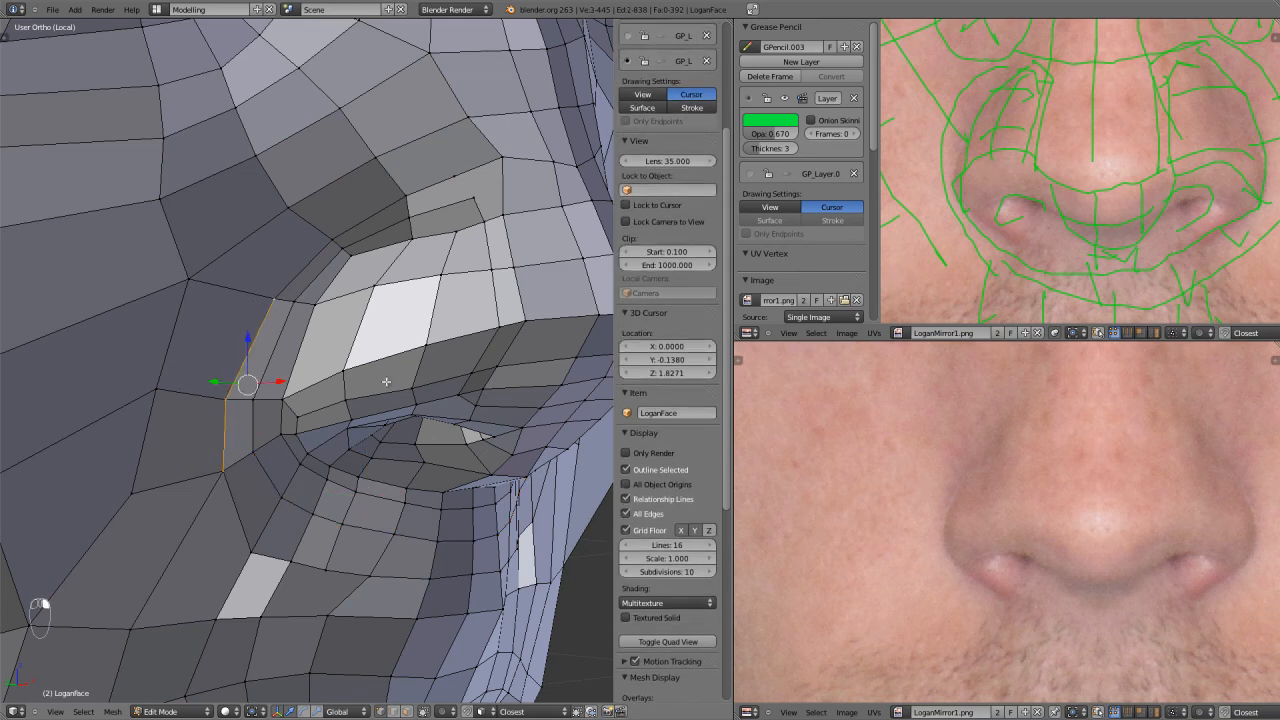
pyautogui.hotkey('ctrl', 'e')
pyautogui.click(374, 377)
pyautogui.click(310, 317)
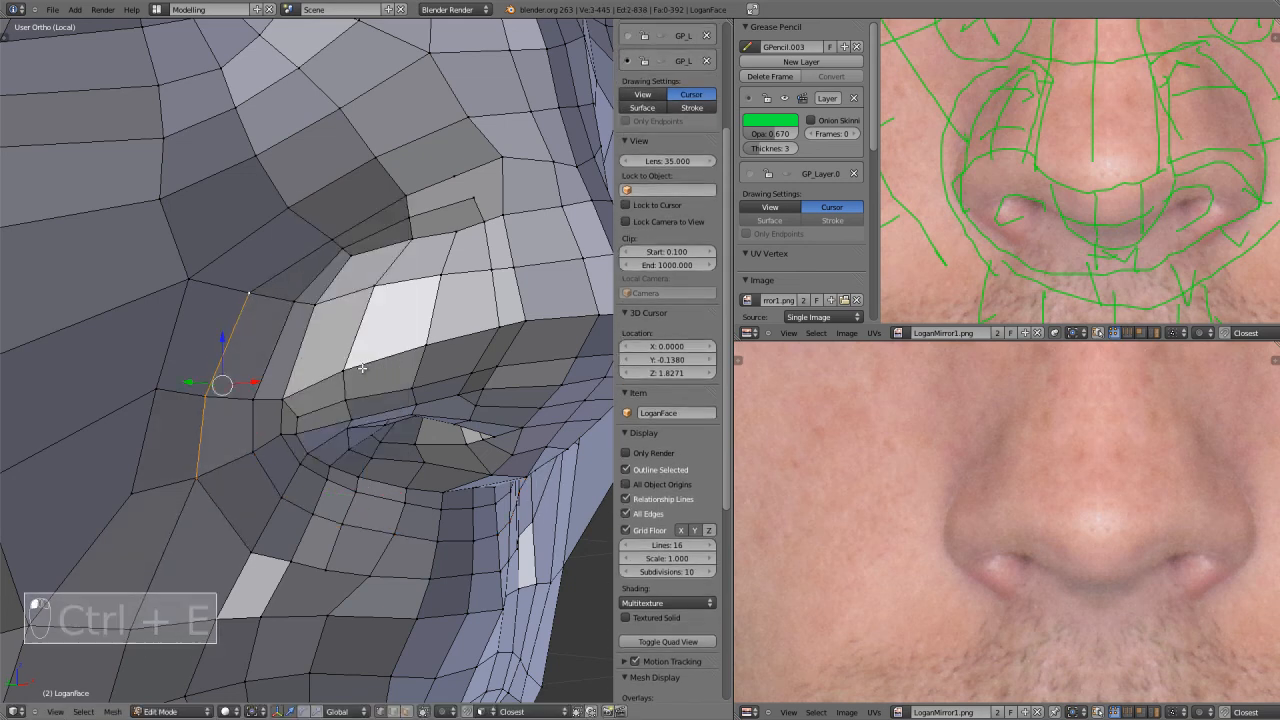
# Extend the selection down around the nostril's lower outer corner and edge-slide the whole run slightly.
pyautogui.keyDown('shift'); pyautogui.rightClick(252, 448); pyautogui.keyUp('shift')
pyautogui.keyDown('shift'); pyautogui.rightClick(282, 497); pyautogui.keyUp('shift')
pyautogui.moveTo(313, 512); pyautogui.dragTo(259, 484, button='middle')
pyautogui.hotkey('ctrl', 'e')
pyautogui.click(259, 484)
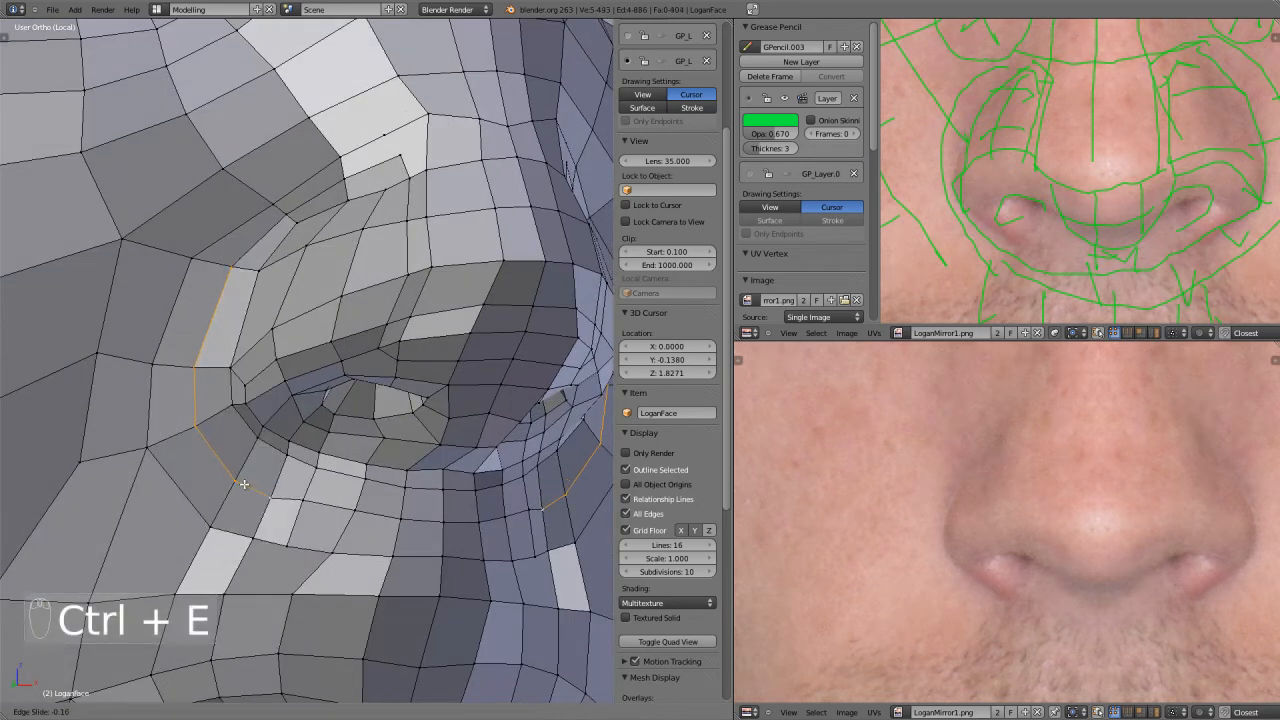
pyautogui.click(245, 484)
# Check the face in Object Mode, then switch to Sculpt Mode and reshape the cheek below the eye with brush strokes.
pyautogui.scroll(-3, 320, 482)
pyautogui.moveTo(342, 484); pyautogui.dragTo(250, 484, button='middle')
pyautogui.press('Tab')
pyautogui.scroll(-2, 230, 491)
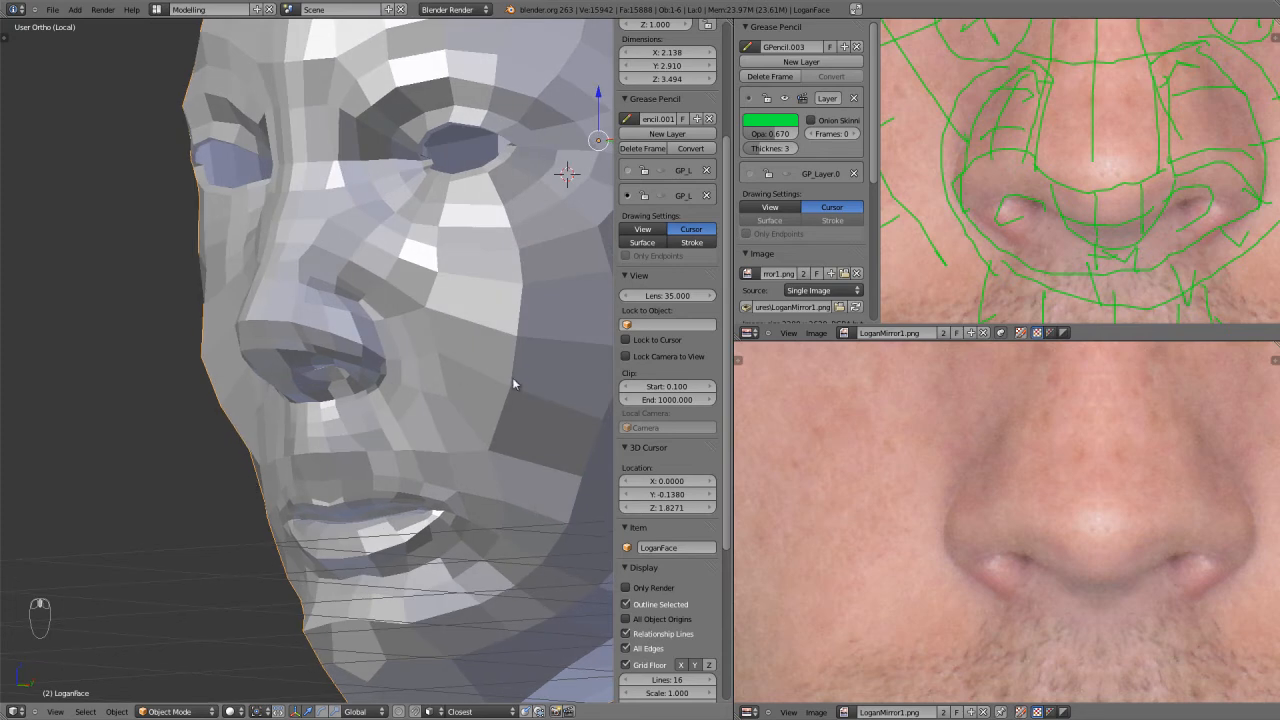
pyautogui.click(166, 711)
pyautogui.click(170, 670)
pyautogui.moveTo(178, 518)
pyautogui.mouseDown(button='middle')
pyautogui.moveTo(225, 487)
pyautogui.moveTo(421, 551)
pyautogui.moveTo(422, 585)
pyautogui.mouseUp(button='middle')
pyautogui.scroll(3, 354, 526)
pyautogui.moveTo(317, 526)
pyautogui.mouseDown()
pyautogui.moveTo(349, 586)
pyautogui.moveTo(326, 443)
pyautogui.moveTo(349, 374)
pyautogui.mouseUp()
pyautogui.moveTo(371, 530); pyautogui.dragTo(385, 607)
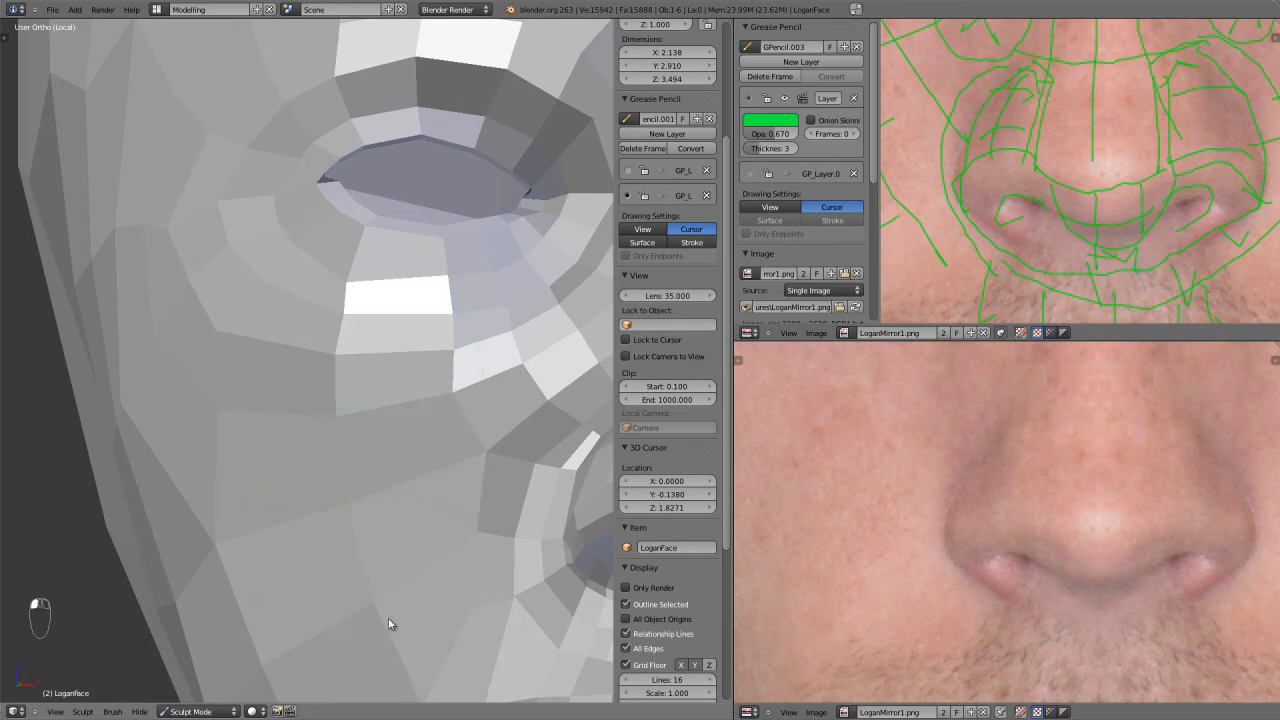
# Try a brush stroke on the outer contour of the lower cheek.
pyautogui.scroll(-3, 425, 612)
pyautogui.moveTo(508, 525)
pyautogui.mouseDown(button='middle')
pyautogui.moveTo(462, 524)
pyautogui.moveTo(498, 533)
pyautogui.mouseUp(button='middle')
pyautogui.moveTo(315, 564); pyautogui.dragTo(322, 611)
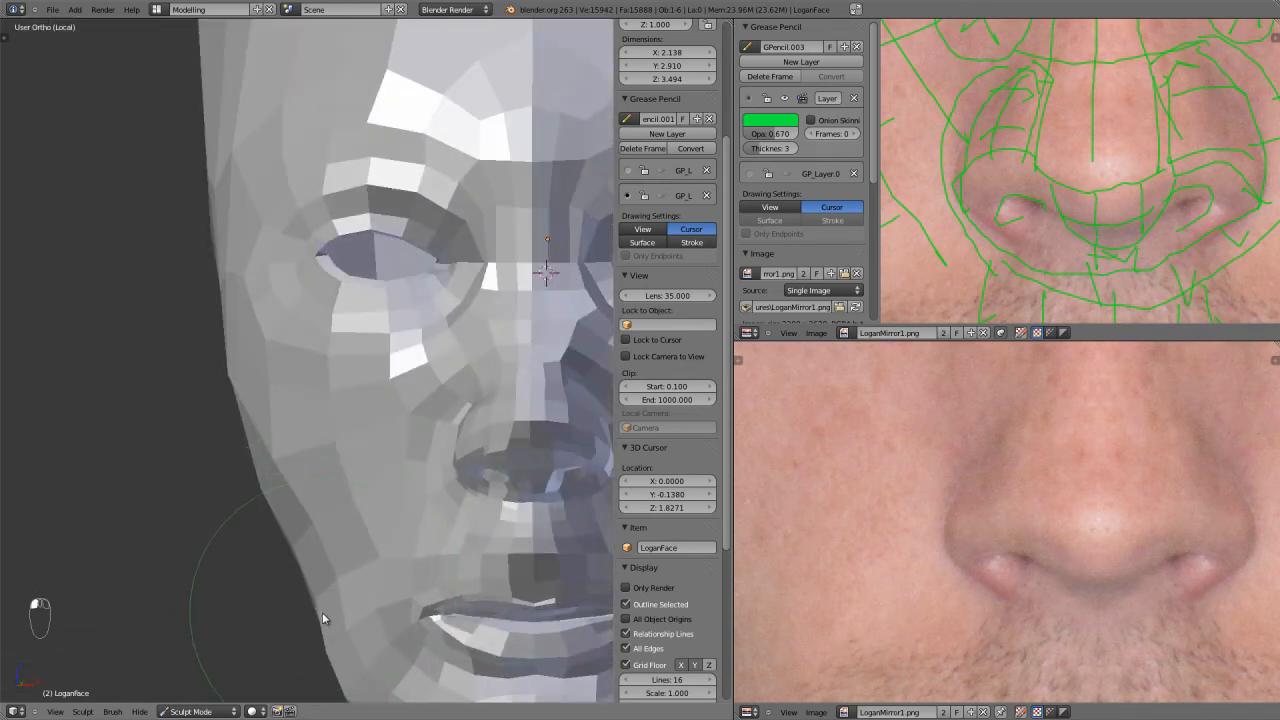
pyautogui.moveTo(316, 613); pyautogui.dragTo(351, 607, button='middle')
pyautogui.hotkey('ctrl', 'z')
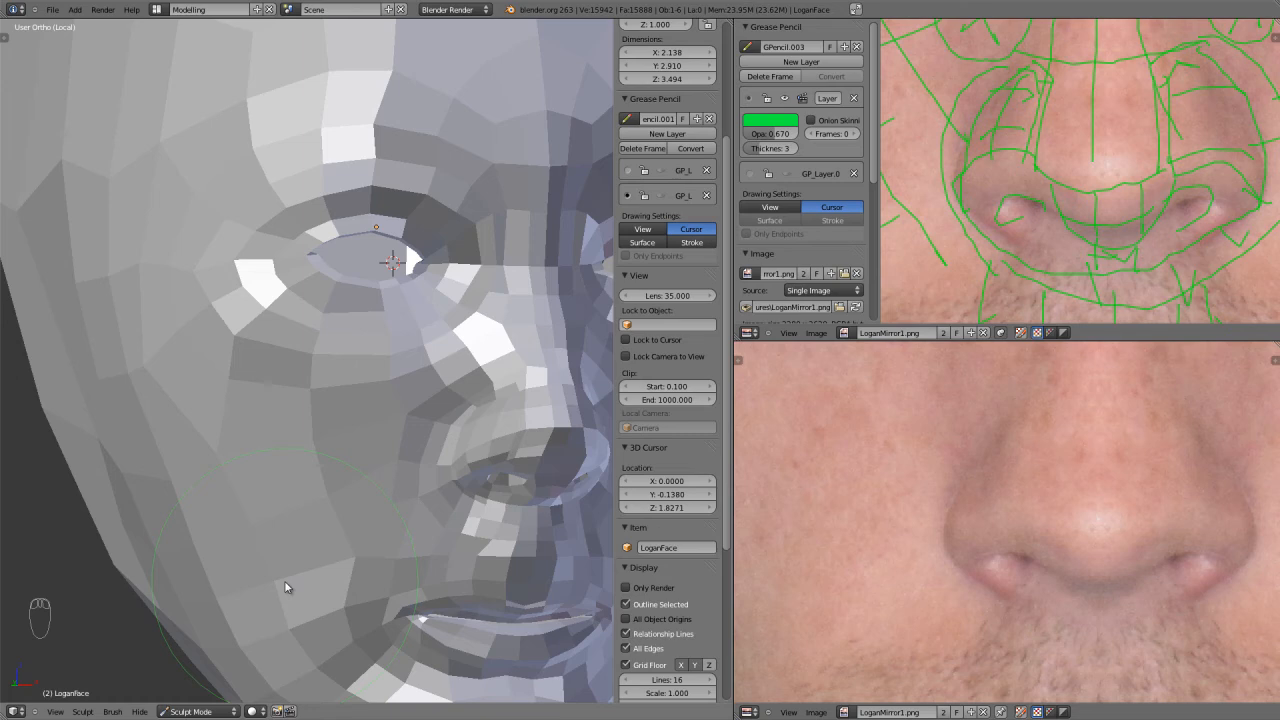
# Sculpt the lower cheek beside the mouth with a brush stroke toward the jaw.
pyautogui.moveTo(277, 591); pyautogui.dragTo(317, 514, button='middle')
pyautogui.moveTo(317, 510)
pyautogui.mouseDown()
pyautogui.moveTo(238, 531)
pyautogui.moveTo(286, 595)
pyautogui.moveTo(268, 539)
pyautogui.mouseUp()
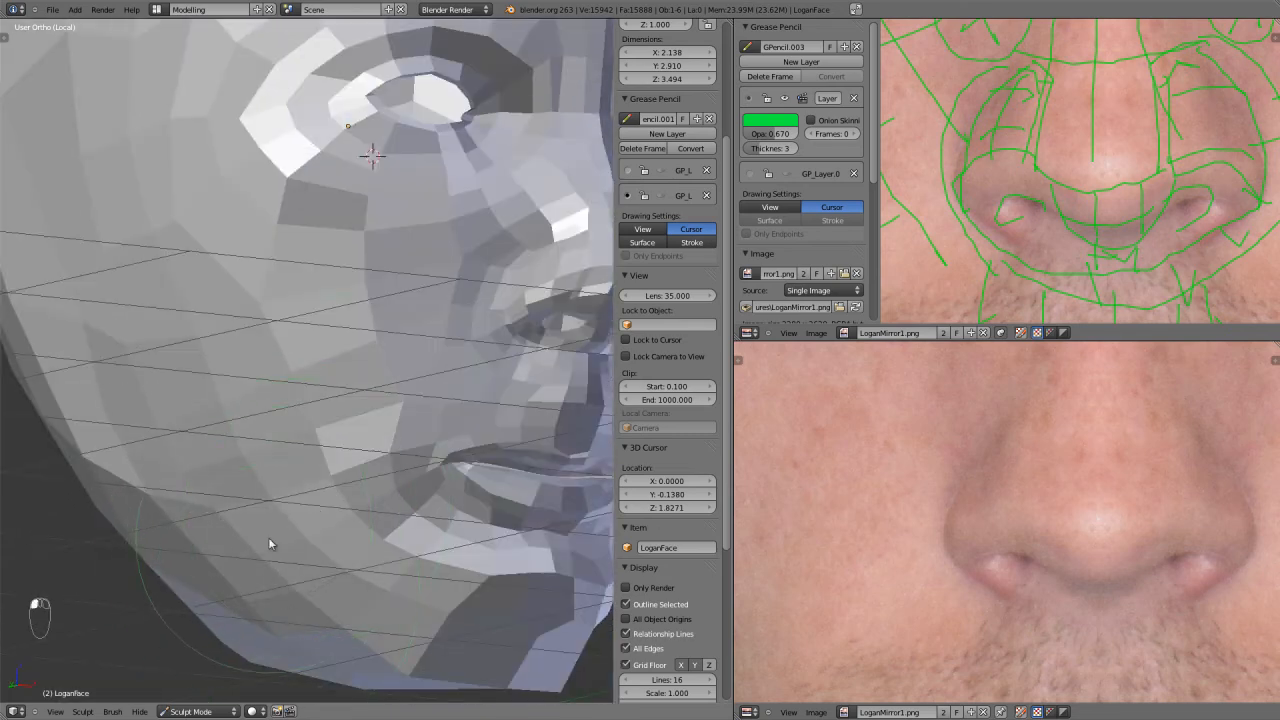
pyautogui.hotkey('alt', 'Tab')
pyautogui.hotkey('alt', 'Tab')
pyautogui.hotkey('alt', 'Tab')
pyautogui.hotkey('alt', 'Tab')
pyautogui.hotkey('alt', 'Tab')
pyautogui.hotkey('alt', 'Tab')
pyautogui.hotkey('alt', 'Tab')
pyautogui.hotkey('alt', 'Tab')
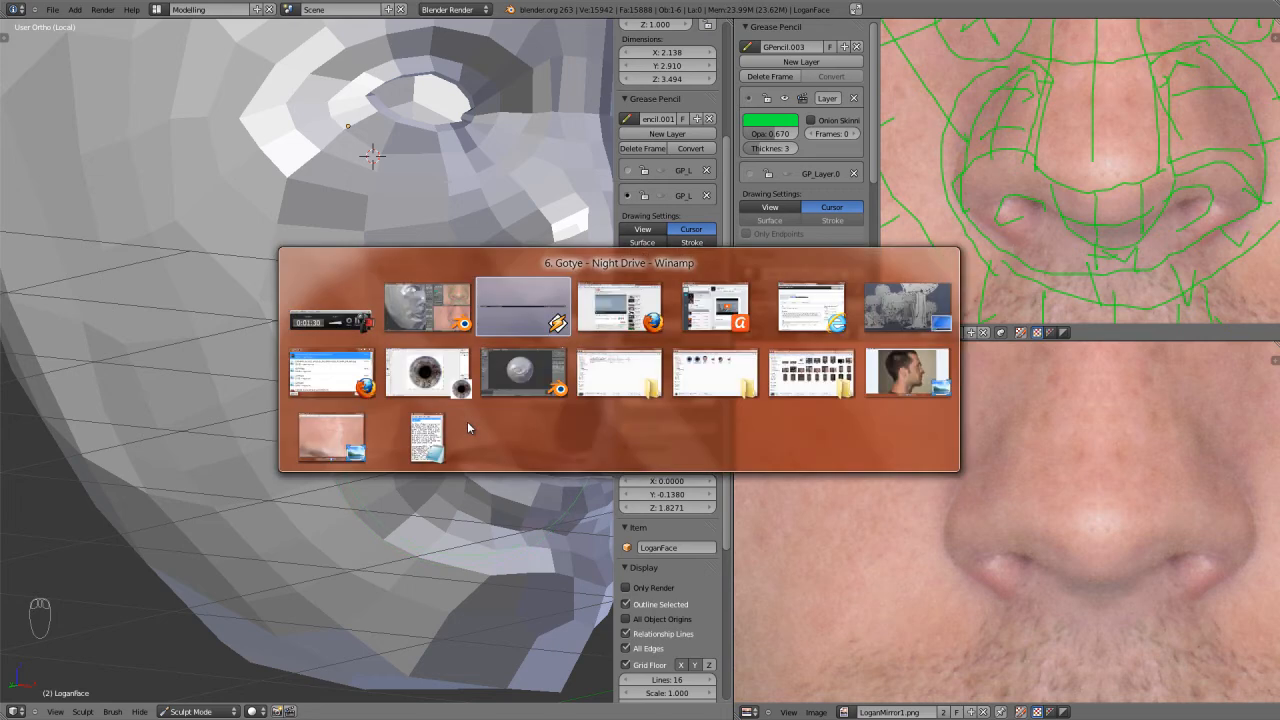
pyautogui.hotkey('alt', 'Tab')
pyautogui.hotkey('alt', 'Tab')
pyautogui.hotkey('alt', 'Tab')
pyautogui.hotkey('alt', 'Tab')
pyautogui.hotkey('alt', 'Tab')
pyautogui.hotkey('alt', 'Tab')
pyautogui.hotkey('alt', 'Tab')
pyautogui.hotkey('alt', 'Tab')
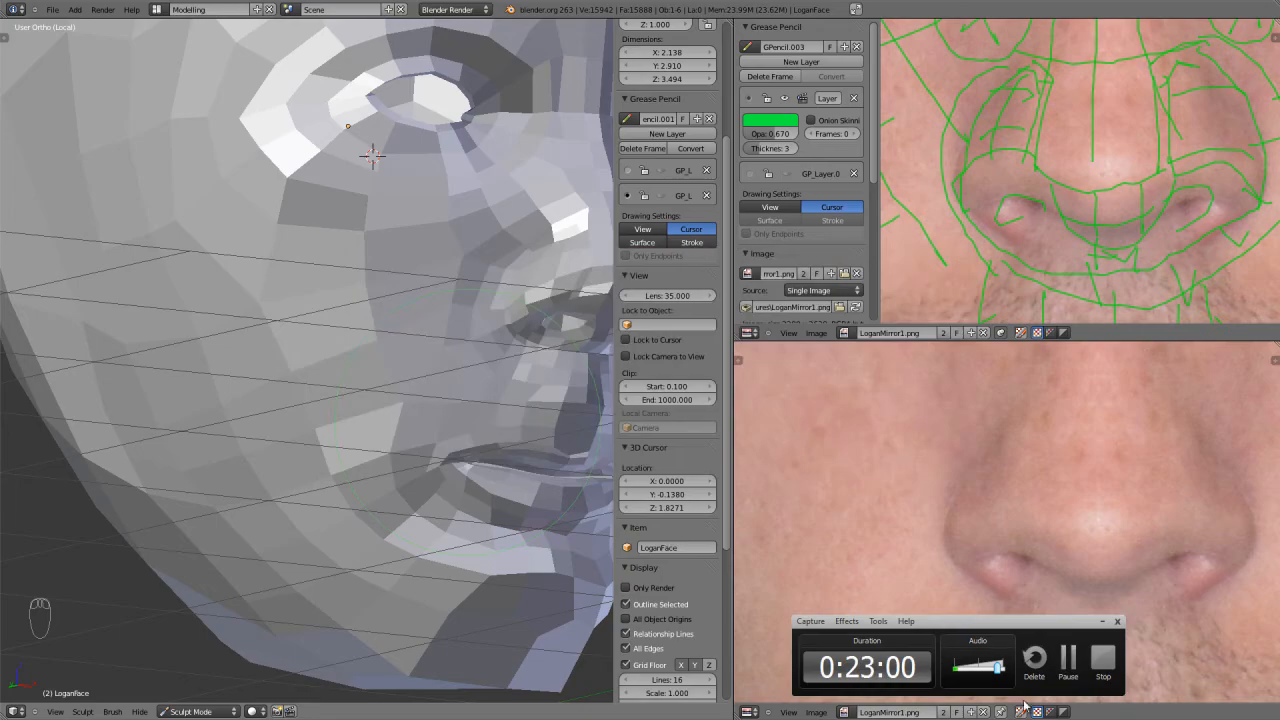
pyautogui.click(1068, 658)
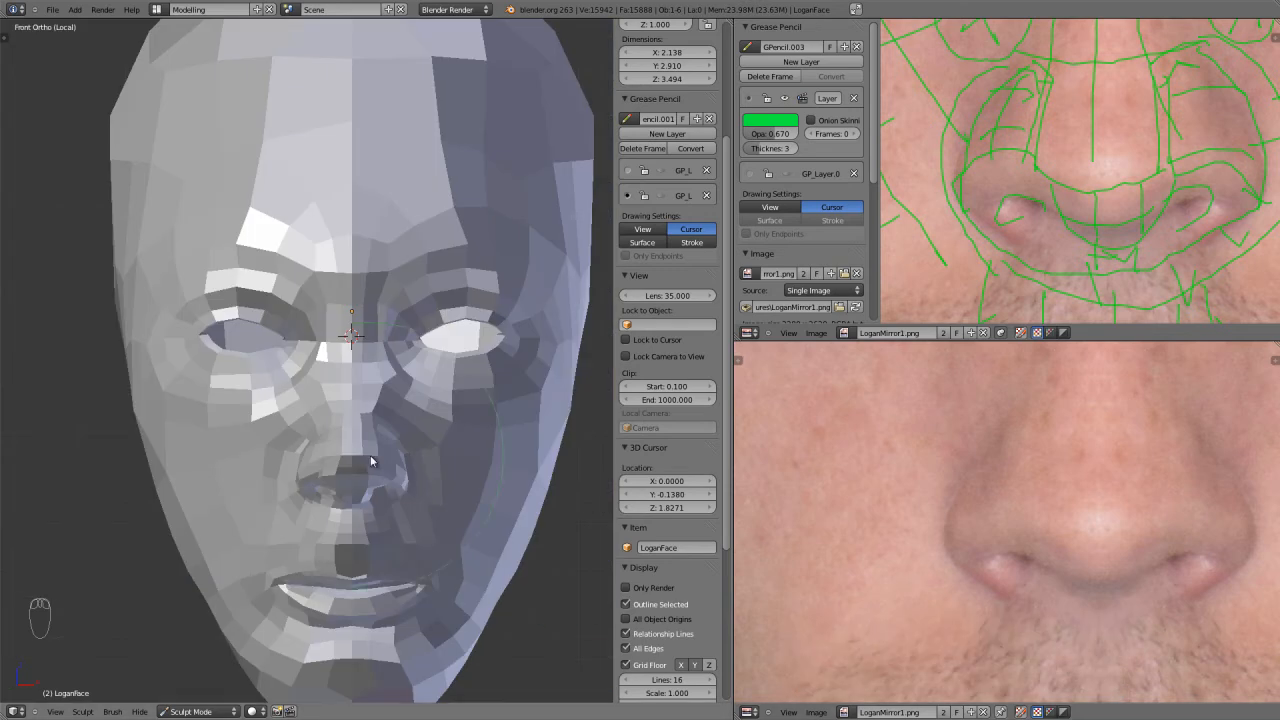
pyautogui.moveTo(371, 520)
pyautogui.mouseDown(button='middle')
pyautogui.moveTo(376, 504)
pyautogui.moveTo(373, 521)
pyautogui.mouseUp(button='middle')
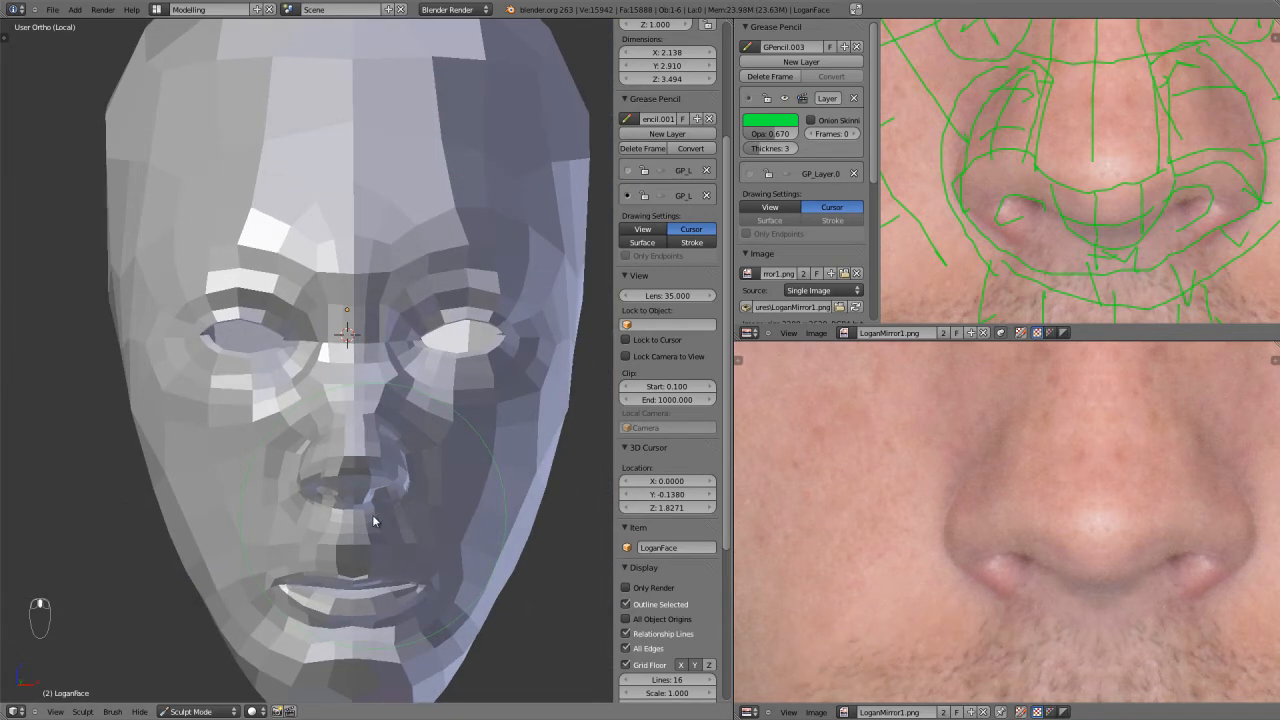
# Compare the front of the face with the reference photo, then enter Edit Mode and reposition a vertex on the lower nose.
pyautogui.press('KP_1')
pyautogui.scroll(-4, 1038, 586)
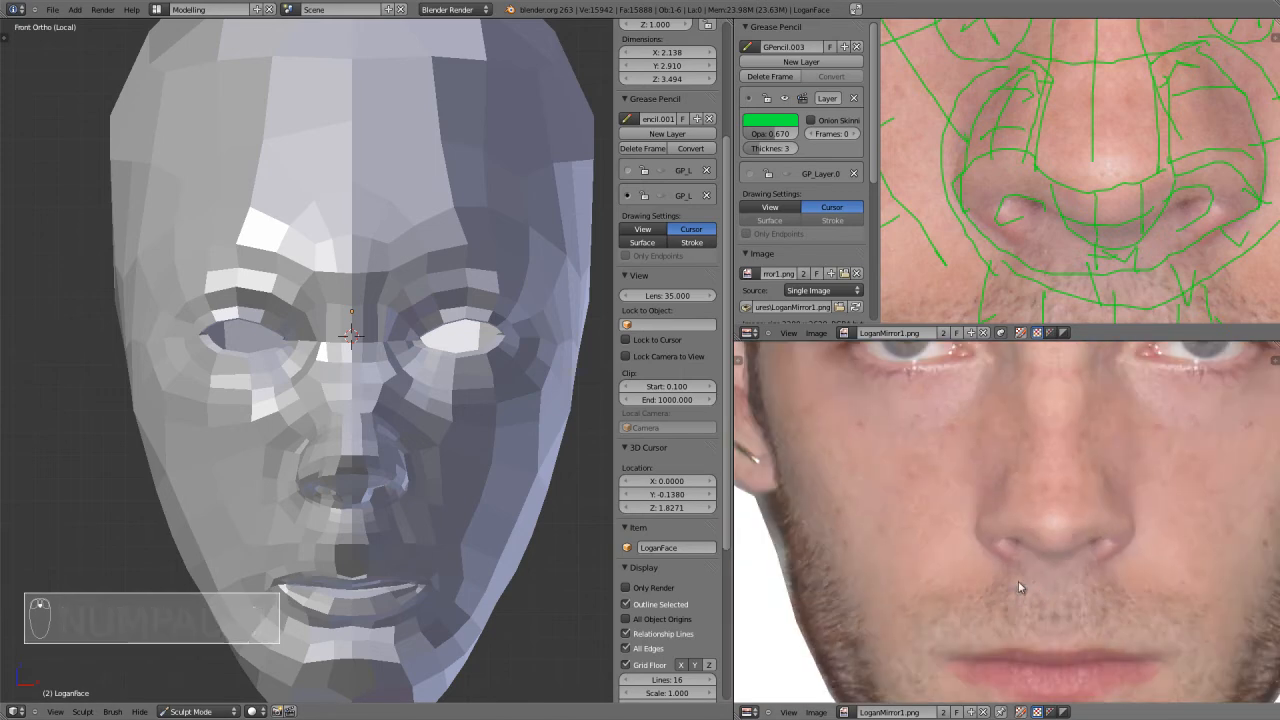
pyautogui.scroll(2, 1028, 517)
pyautogui.scroll(5, 363, 554)
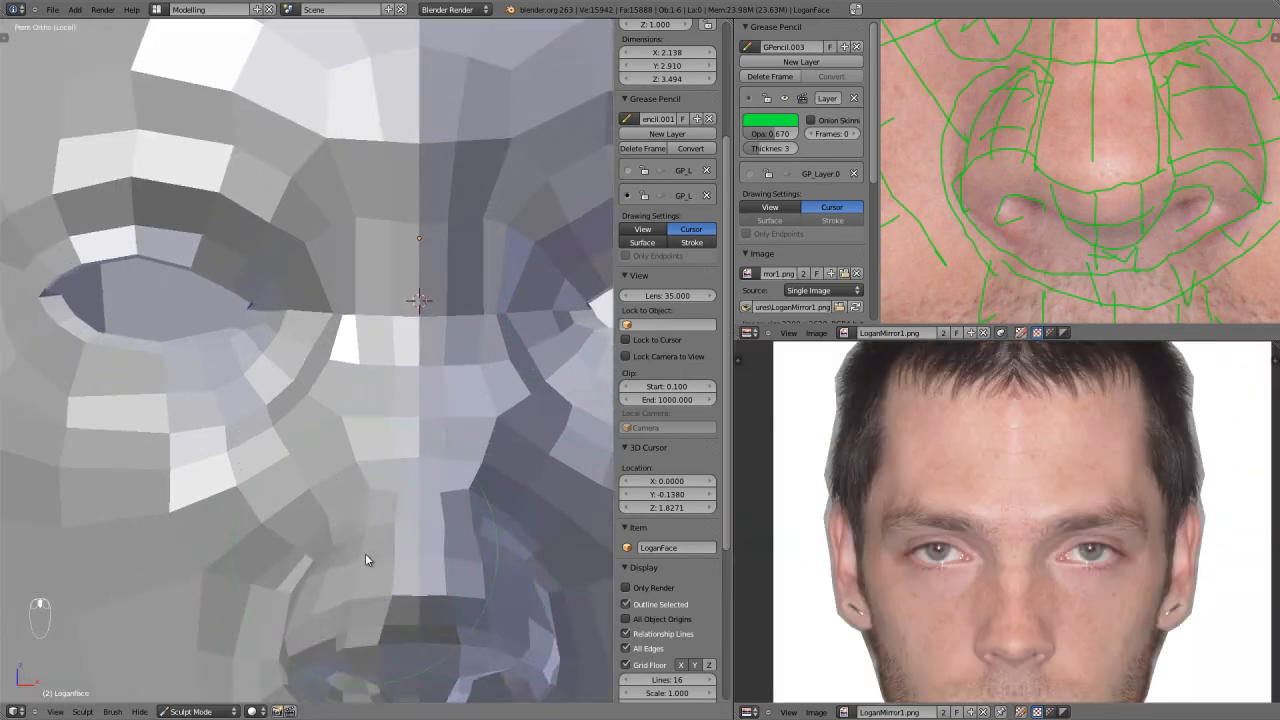
pyautogui.scroll(4, 320, 360)
pyautogui.press('Tab')
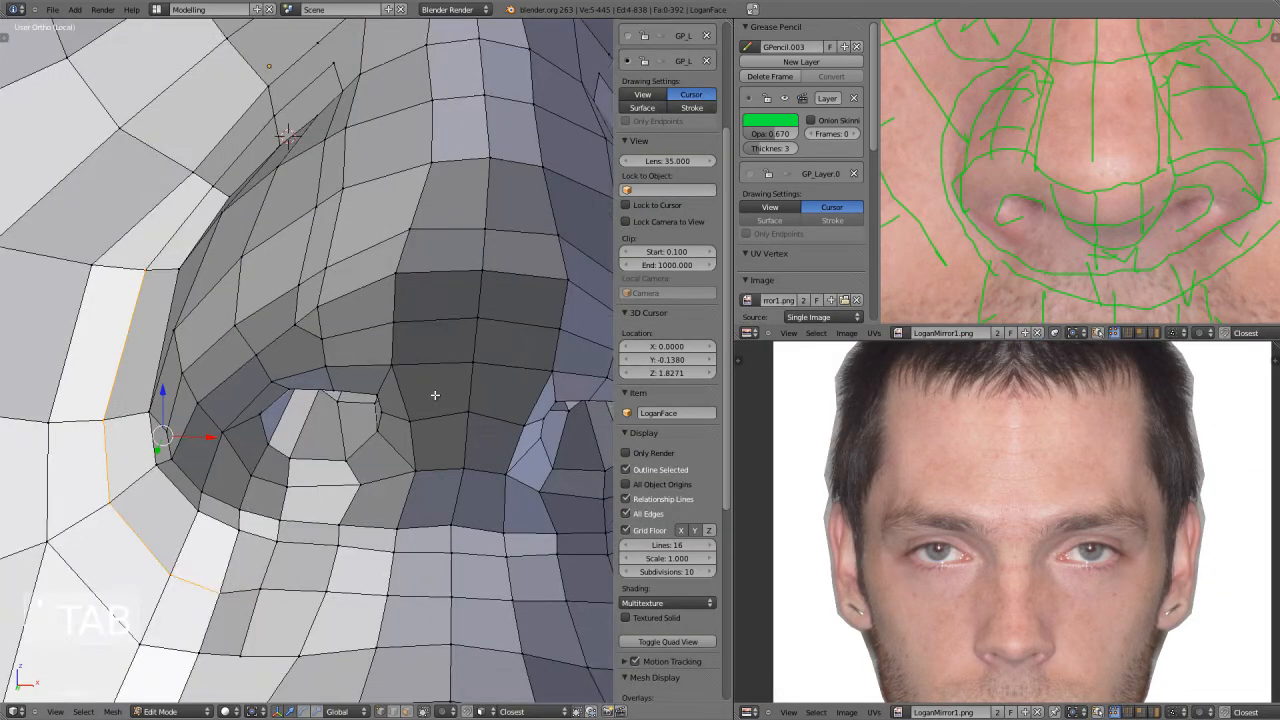
pyautogui.moveTo(336, 434); pyautogui.dragTo(374, 503, button='middle')
pyautogui.rightClick(449, 372)
pyautogui.press('g')
pyautogui.click(449, 373)
# Move the vertices around the nostril rim to even out their spacing.
pyautogui.rightClick(375, 518)
pyautogui.press('g')
pyautogui.click(369, 510)
pyautogui.rightClick(385, 482)
pyautogui.press('g')
pyautogui.press('g')
pyautogui.click(400, 490)
# Reposition the vertices on the underside of the nose between the nostril and the centre line from a side angle.
pyautogui.moveTo(412, 505); pyautogui.dragTo(449, 534, button='middle')
pyautogui.rightClick(426, 518)
pyautogui.press('g')
pyautogui.click(432, 530)
pyautogui.rightClick(488, 550)
pyautogui.press('g')
pyautogui.click(480, 542)
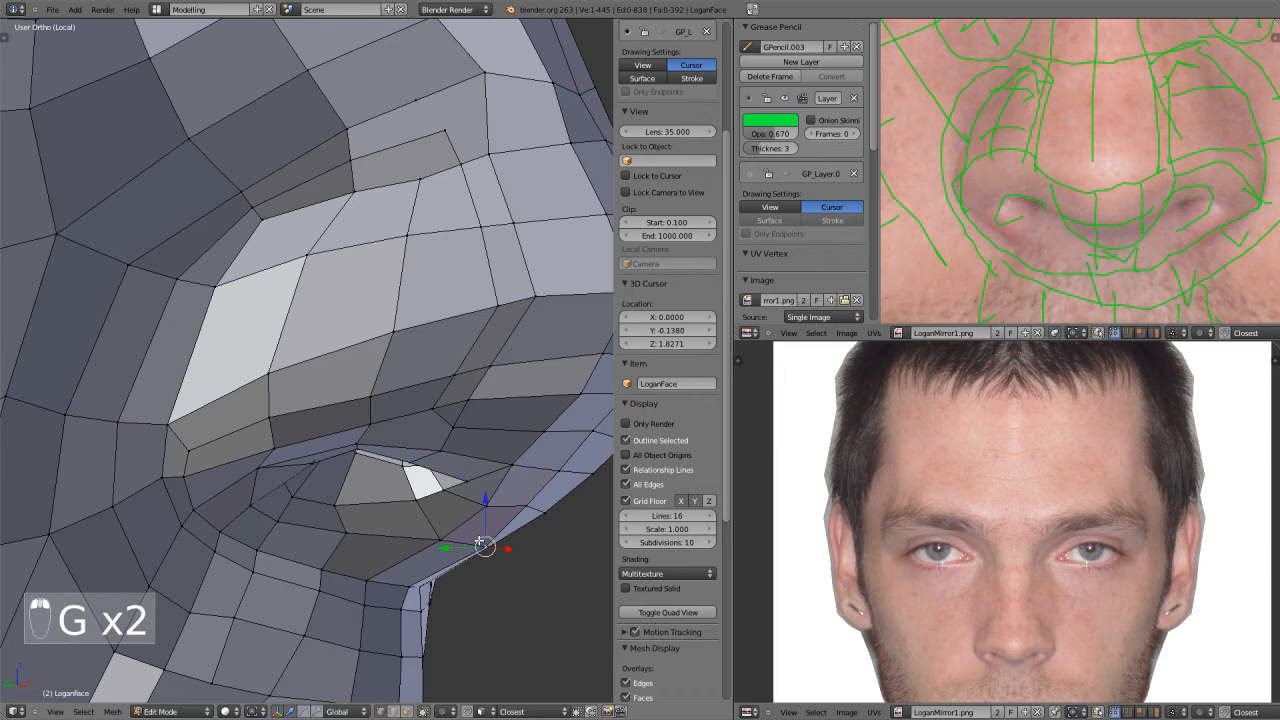
# Check the whole face from the front in Sculpt Mode, then return to Edit Mode and examine the mesh beside the nose bridge.
pyautogui.scroll(-3, 409, 524)
pyautogui.press('Tab')
pyautogui.press('KP_1')
pyautogui.moveTo(302, 483)
pyautogui.keyDown('shift'); pyautogui.mouseDown(button='middle')
pyautogui.moveTo(382, 500)
pyautogui.moveTo(454, 466)
pyautogui.mouseUp(button='middle'); pyautogui.keyUp('shift')
pyautogui.scroll(2, 454, 466)
pyautogui.press('Tab')
pyautogui.keyDown('shift'); pyautogui.moveTo(324, 403); pyautogui.dragTo(408, 525, button='middle'); pyautogui.keyUp('shift')
pyautogui.scroll(4, 408, 525)
pyautogui.moveTo(429, 459)
pyautogui.mouseDown(button='middle')
pyautogui.moveTo(410, 468)
pyautogui.moveTo(451, 476)
pyautogui.mouseUp(button='middle')
pyautogui.press('a')
pyautogui.press('a')
pyautogui.press('a')
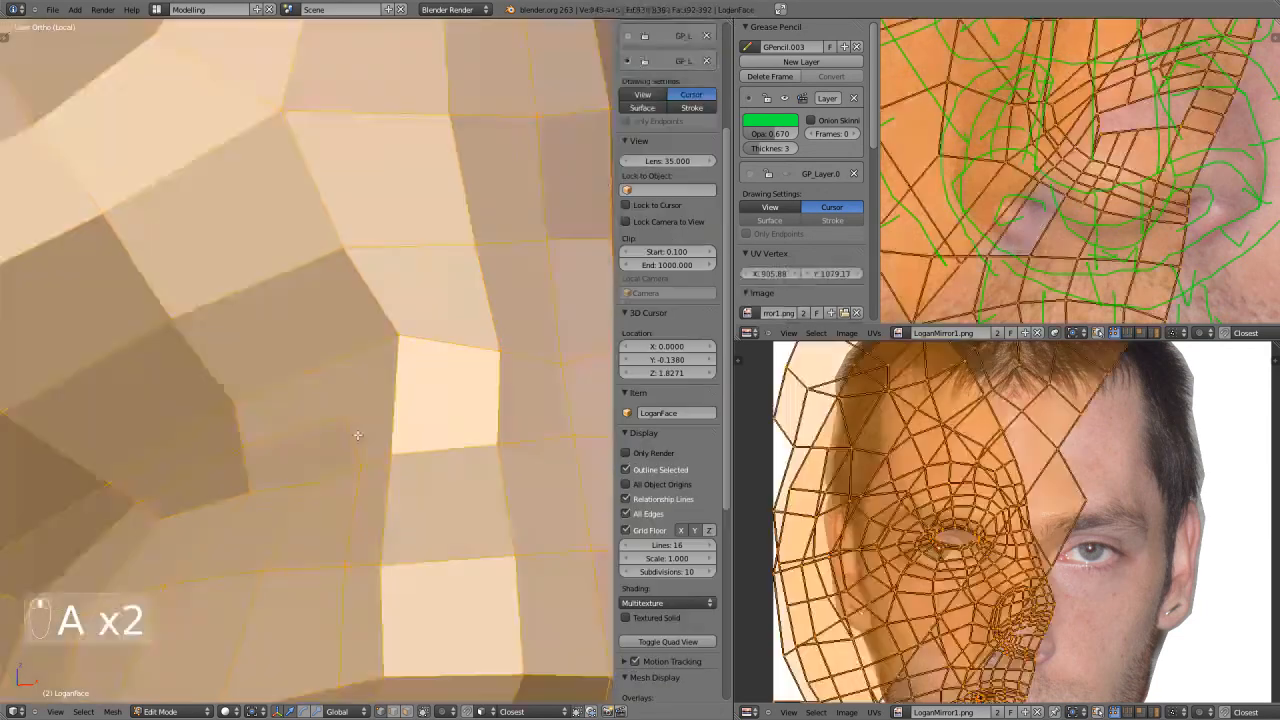
# Knife-cut an edge from the inner vertex above the nostril wing up to the corner vertex beside the nose bridge.
pyautogui.press('k')
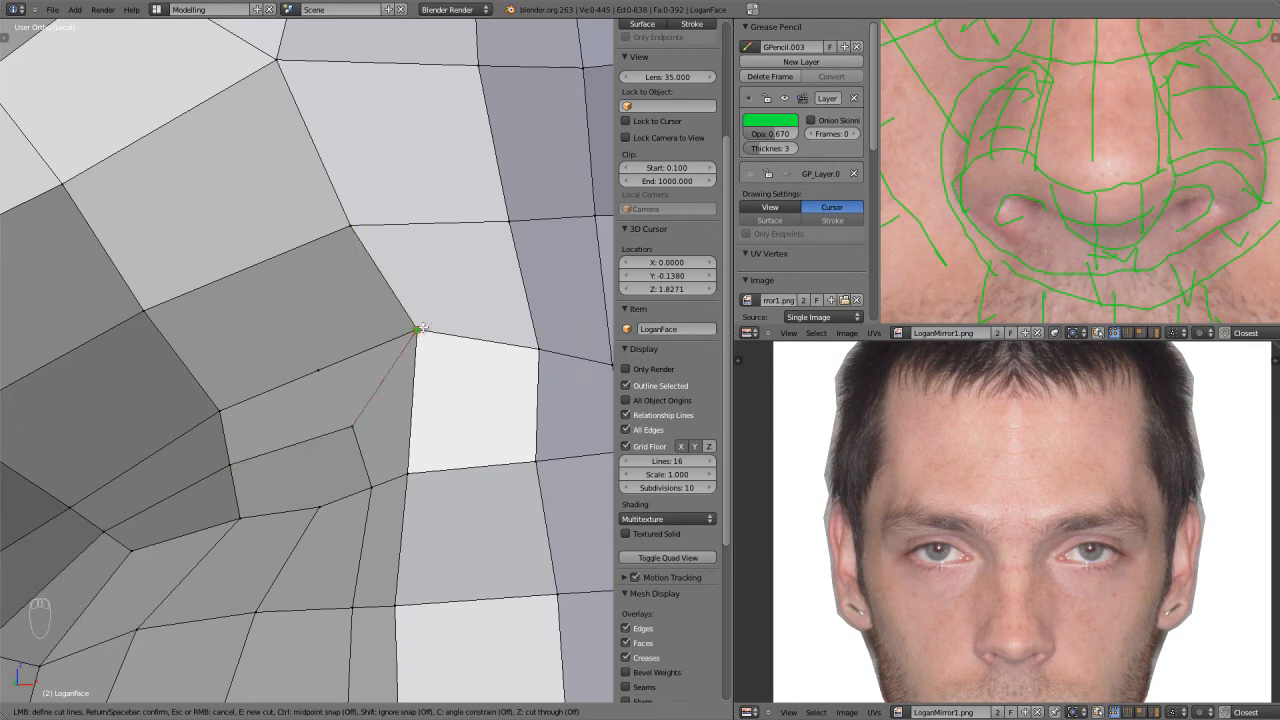
pyautogui.click(421, 327)
pyautogui.press('Return')
pyautogui.hotkey('ctrl', 'r')
pyautogui.rightClick(371, 393)
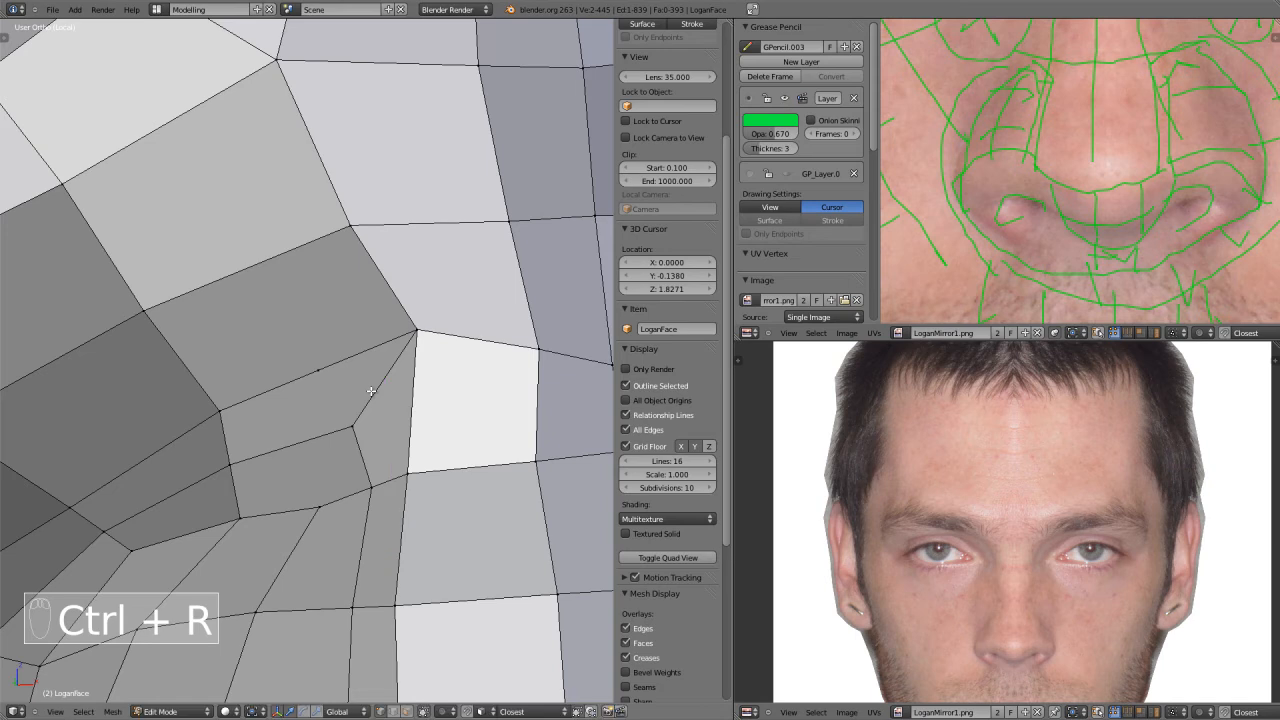
# Try to dissolve the mid-edge vertex on the fold above the nostril wing.
pyautogui.scroll(2, 348, 400)
pyautogui.rightClick(331, 374)
pyautogui.scroll(-4, 331, 374)
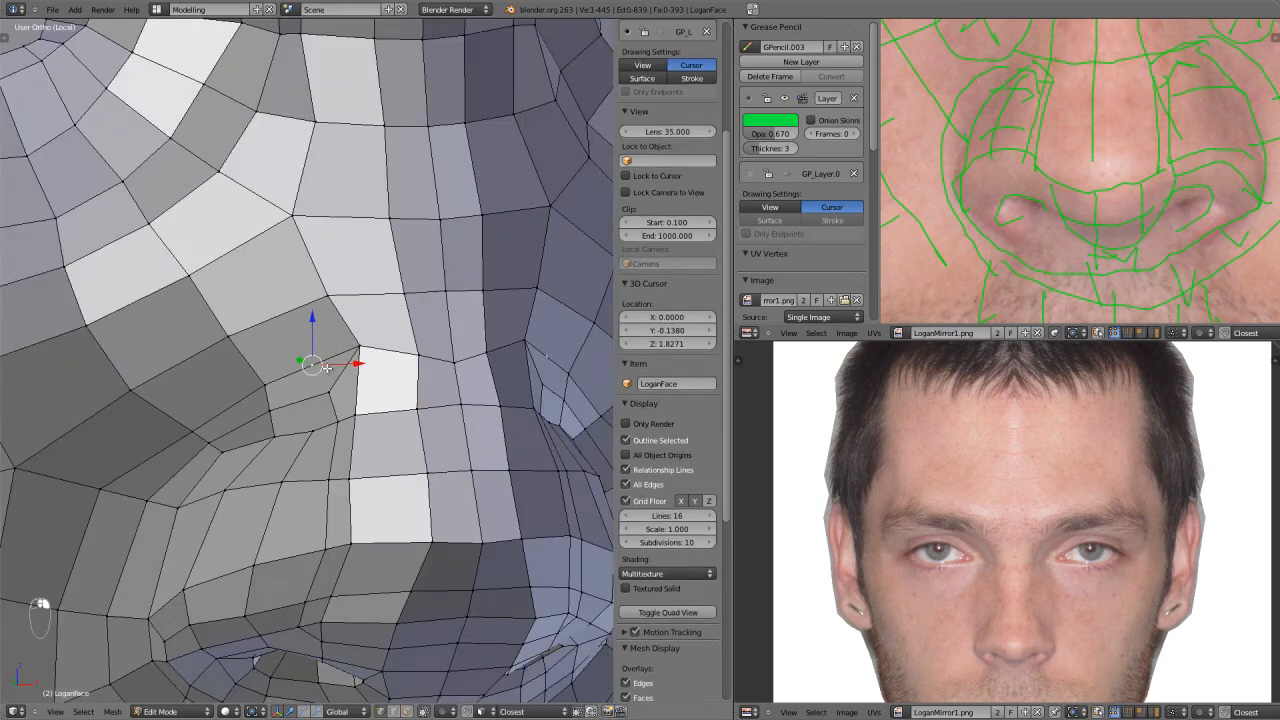
pyautogui.scroll(3, 366, 379)
pyautogui.scroll(2, 366, 379)
pyautogui.press('x')
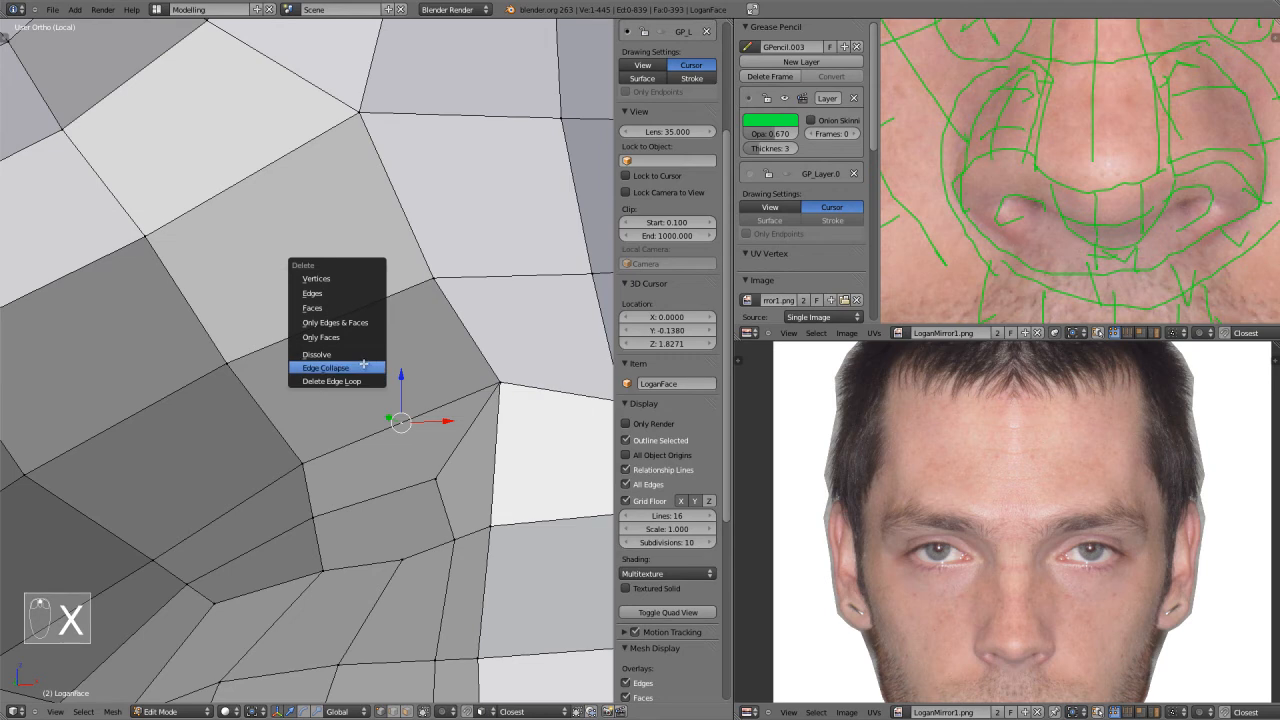
pyautogui.click(350, 355)
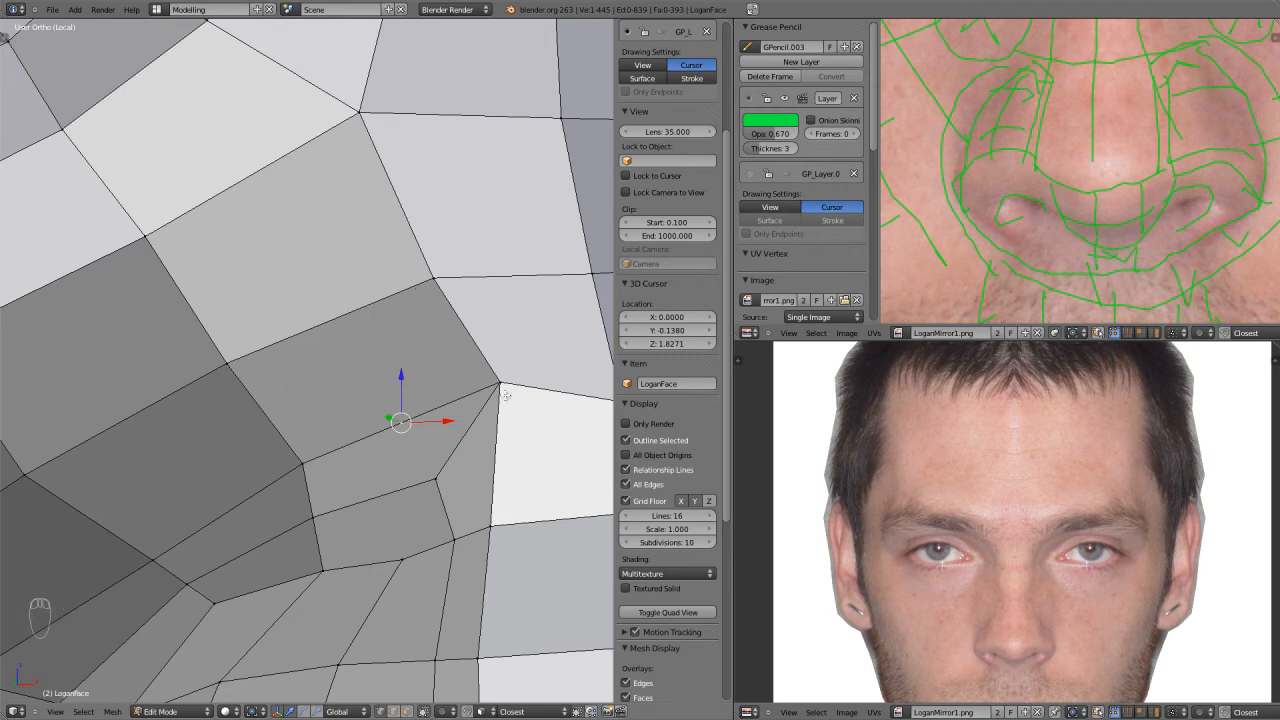
# Move the mid-edge vertex above the nostril wing slightly along its edge and clear the selection.
pyautogui.press('g')
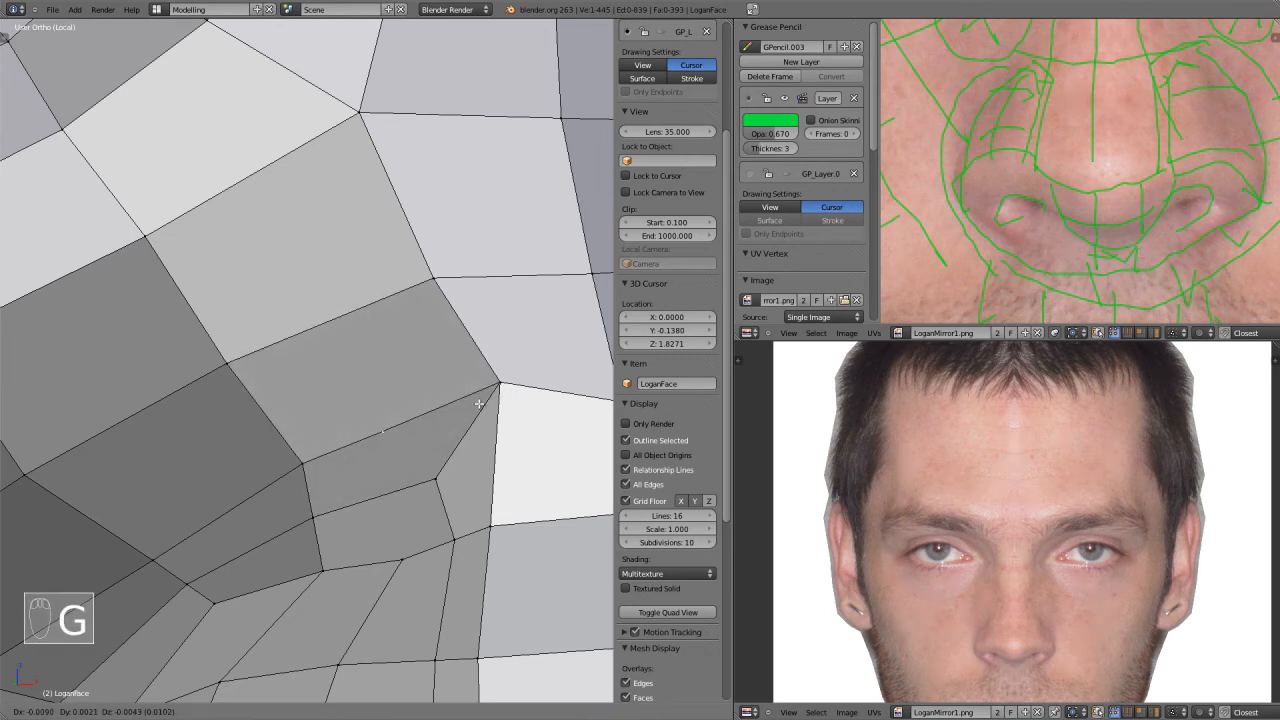
pyautogui.click(477, 403)
pyautogui.scroll(1, 404, 427)
pyautogui.press('a')
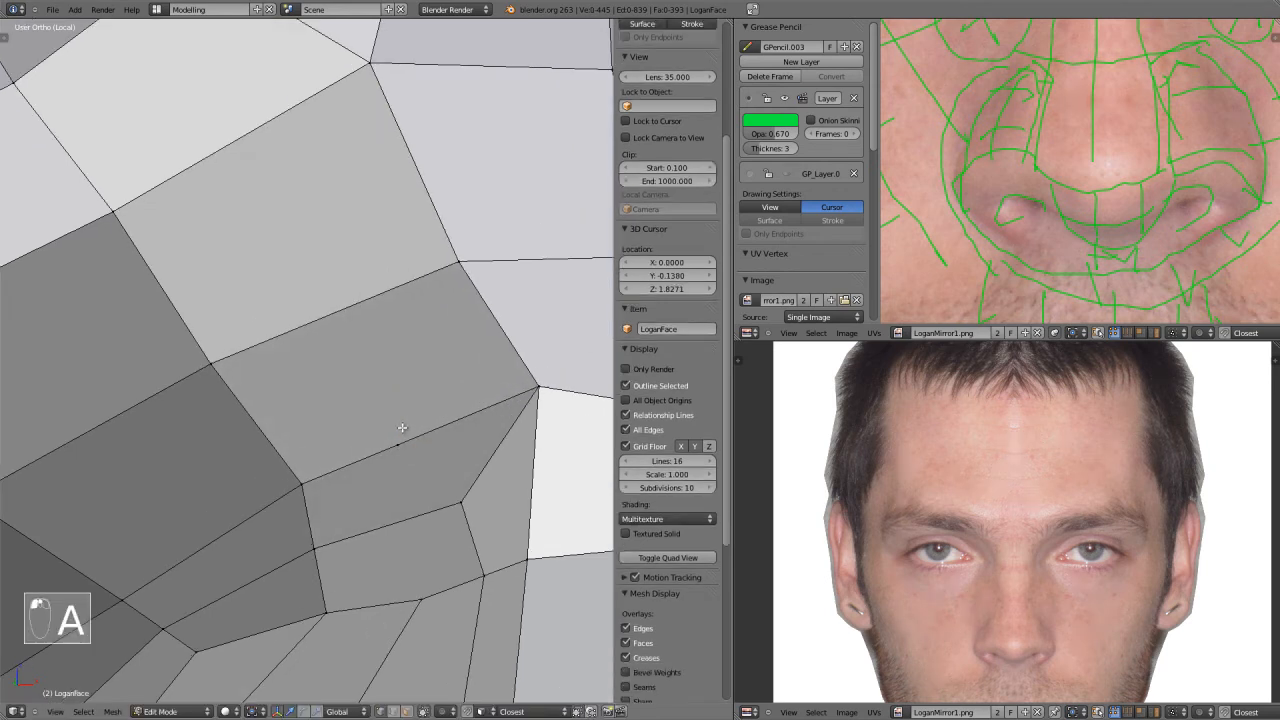
# Knife-cut from the mid-edge vertex down through the two faces above the nostril wing, and preview the resulting edge loop.
pyautogui.press('k')
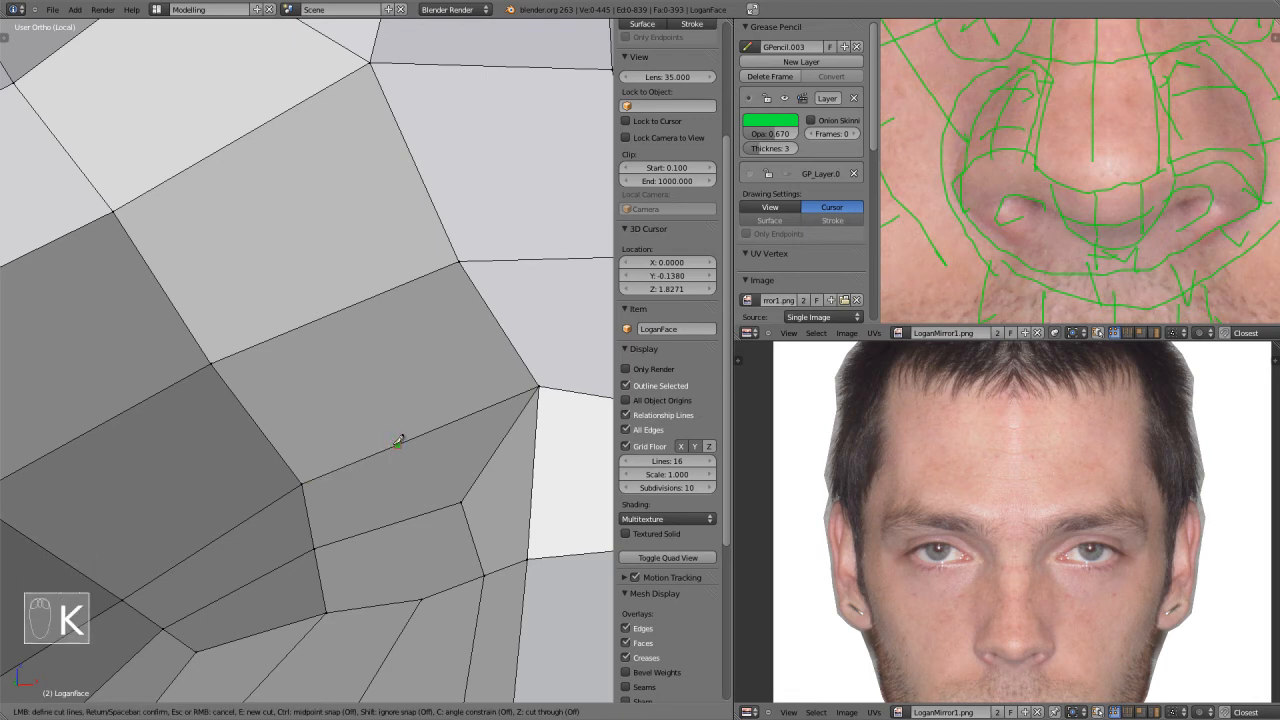
pyautogui.click(398, 447)
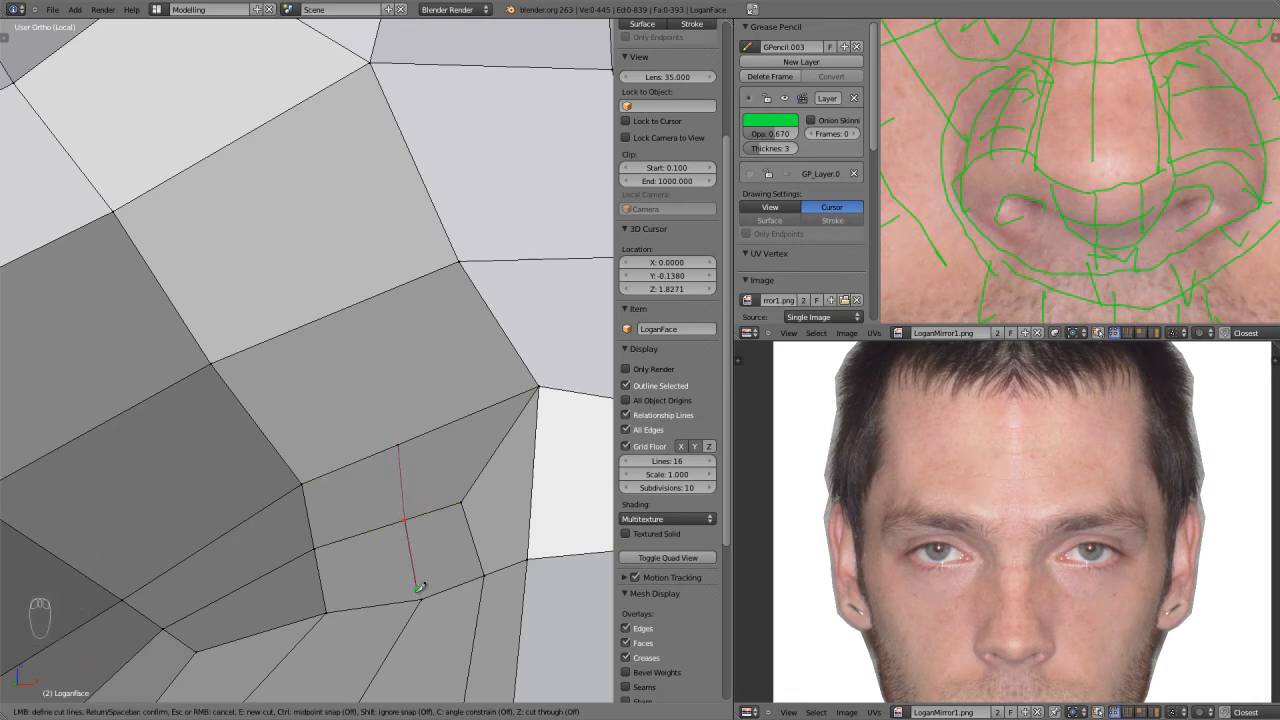
pyautogui.press('Return')
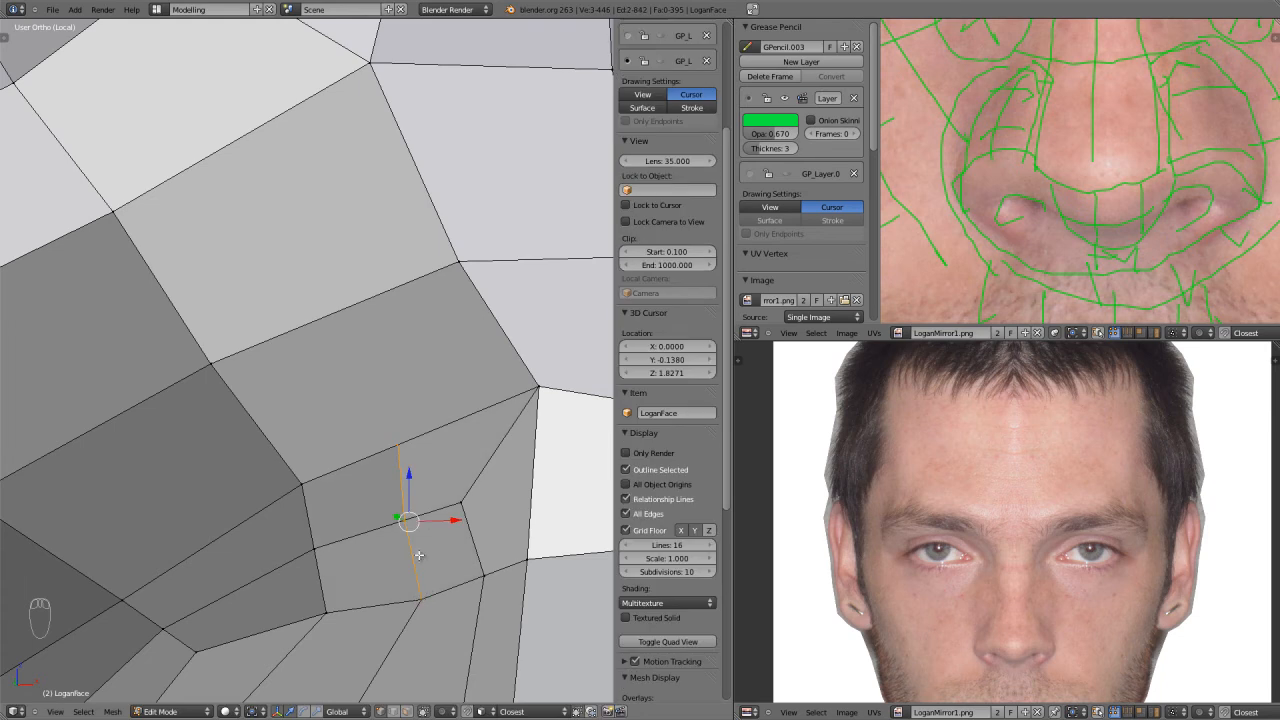
pyautogui.scroll(-2, 430, 520)
pyautogui.hotkey('ctrl', 'r')
pyautogui.scroll(-3, 431, 435)
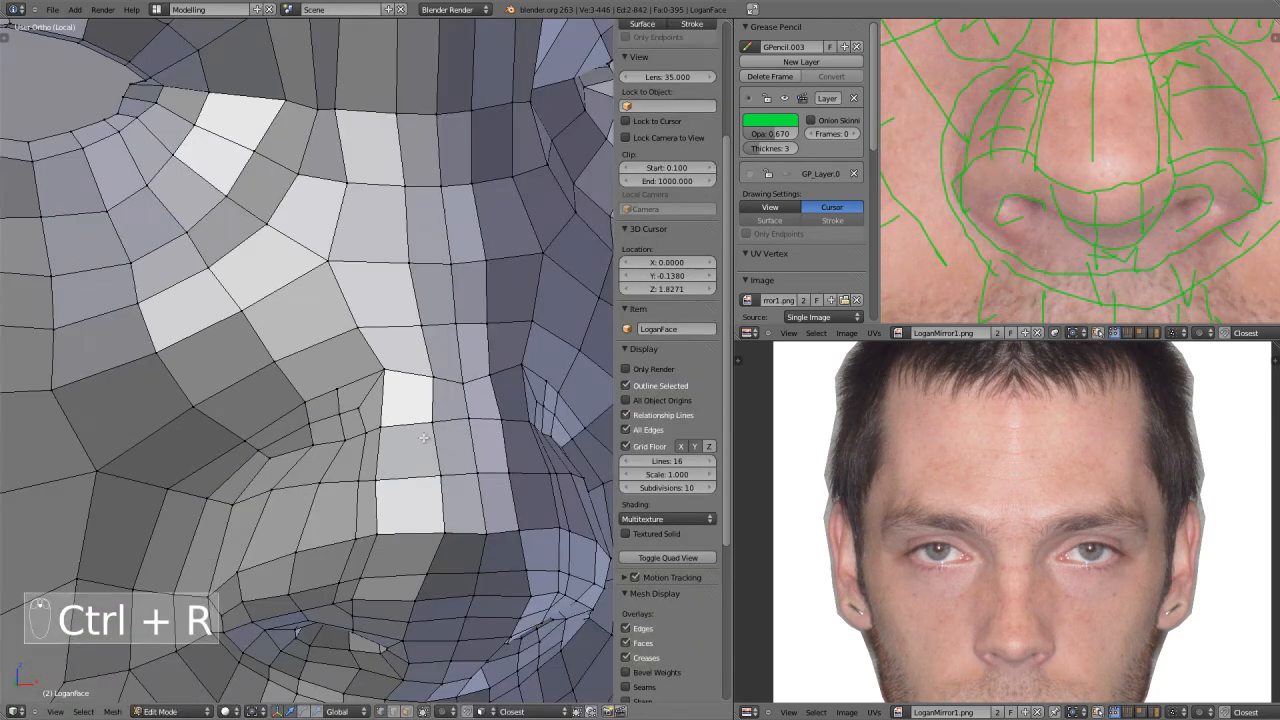
pyautogui.hotkey('ctrl', 'r')
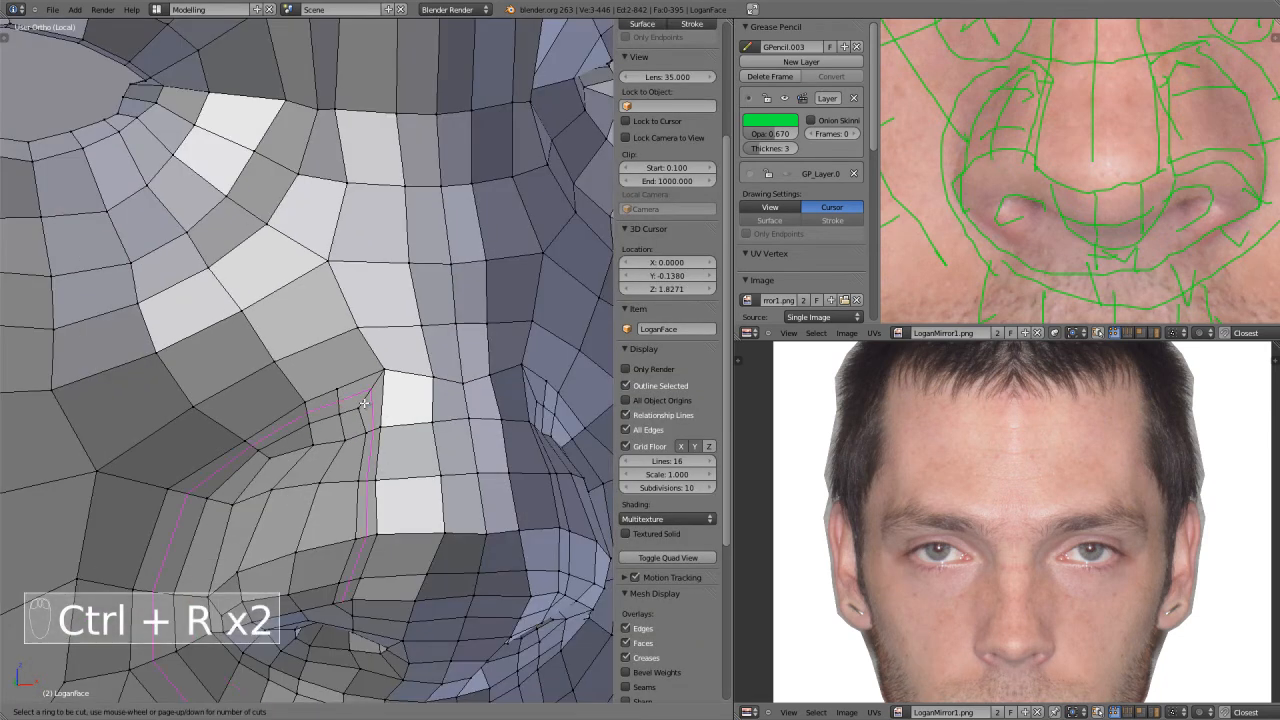
pyautogui.rightClick(364, 403)
# Merge the two neighbouring vertices just above the nostril's inner rim at their centre and check the loop flow.
pyautogui.scroll(2, 368, 420)
pyautogui.keyDown('shift'); pyautogui.moveTo(389, 651); pyautogui.dragTo(383, 434, button='middle'); pyautogui.keyUp('shift')
pyautogui.scroll(2, 388, 460)
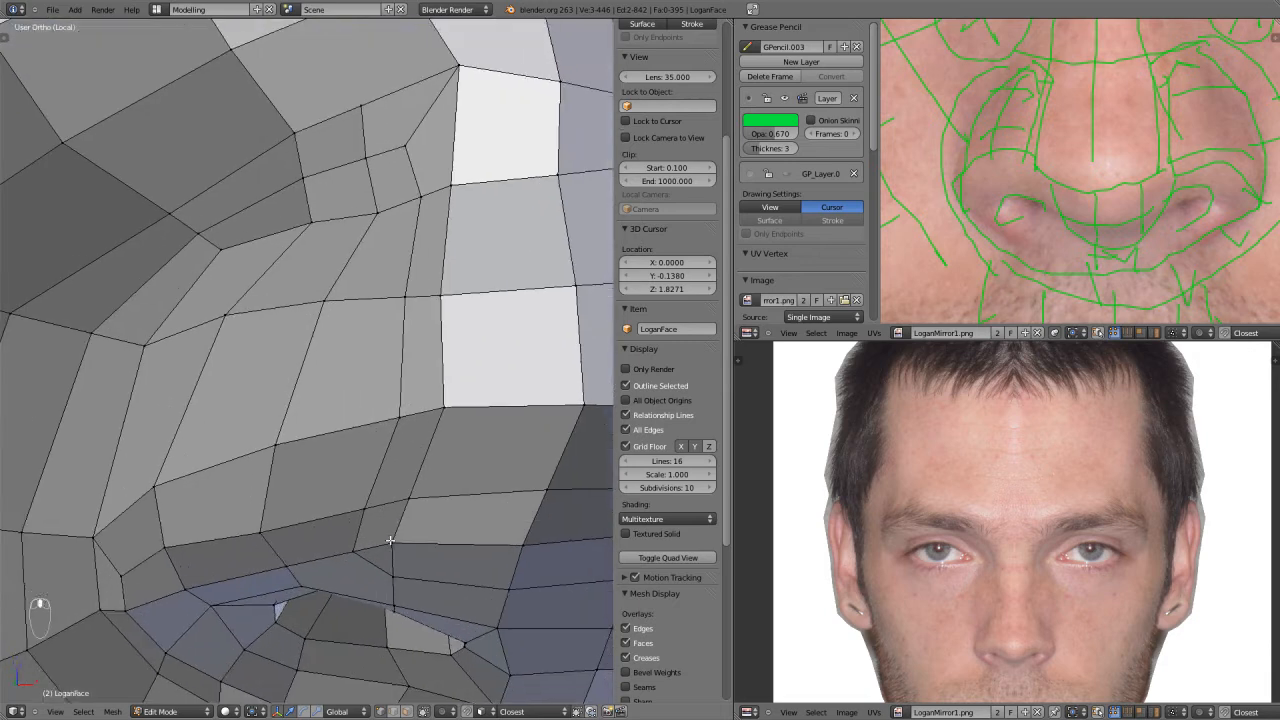
pyautogui.keyDown('shift'); pyautogui.moveTo(398, 558); pyautogui.dragTo(361, 450, button='middle'); pyautogui.keyUp('shift')
pyautogui.scroll(3, 360, 445)
pyautogui.rightClick(343, 515)
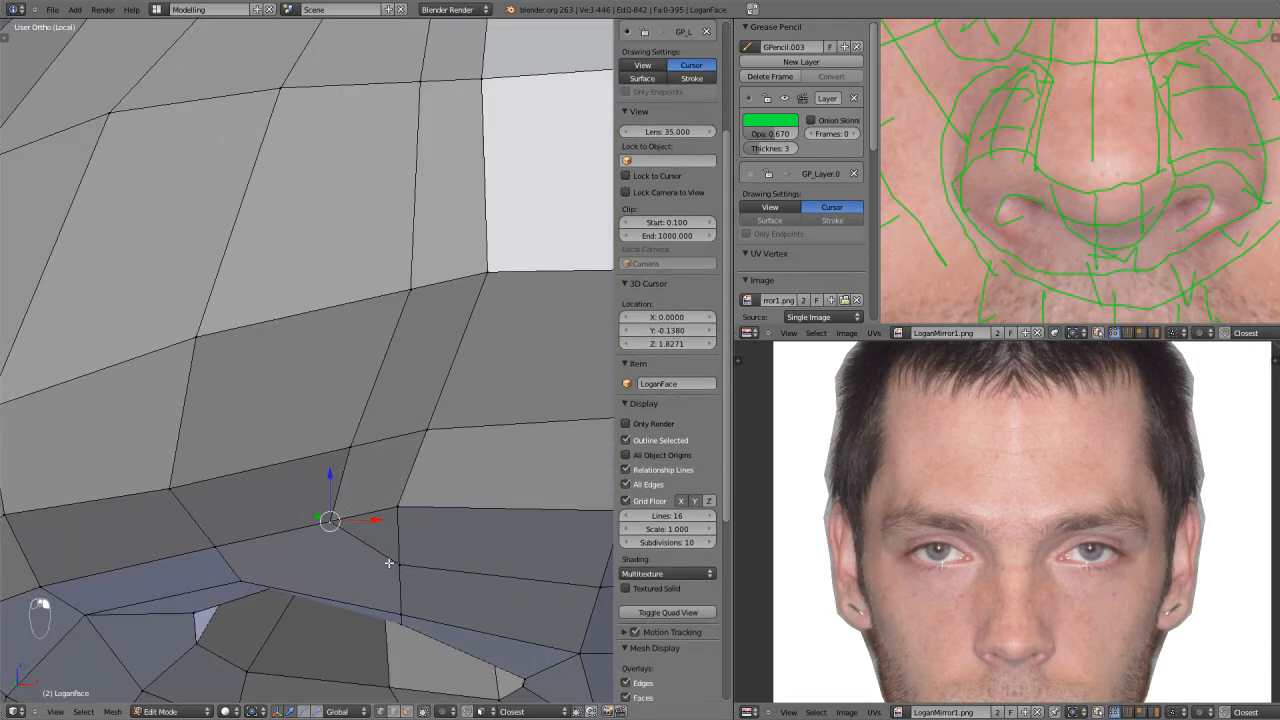
pyautogui.keyDown('shift'); pyautogui.rightClick(393, 566); pyautogui.keyUp('shift')
pyautogui.hotkey('alt', 'm')
pyautogui.click(393, 566)
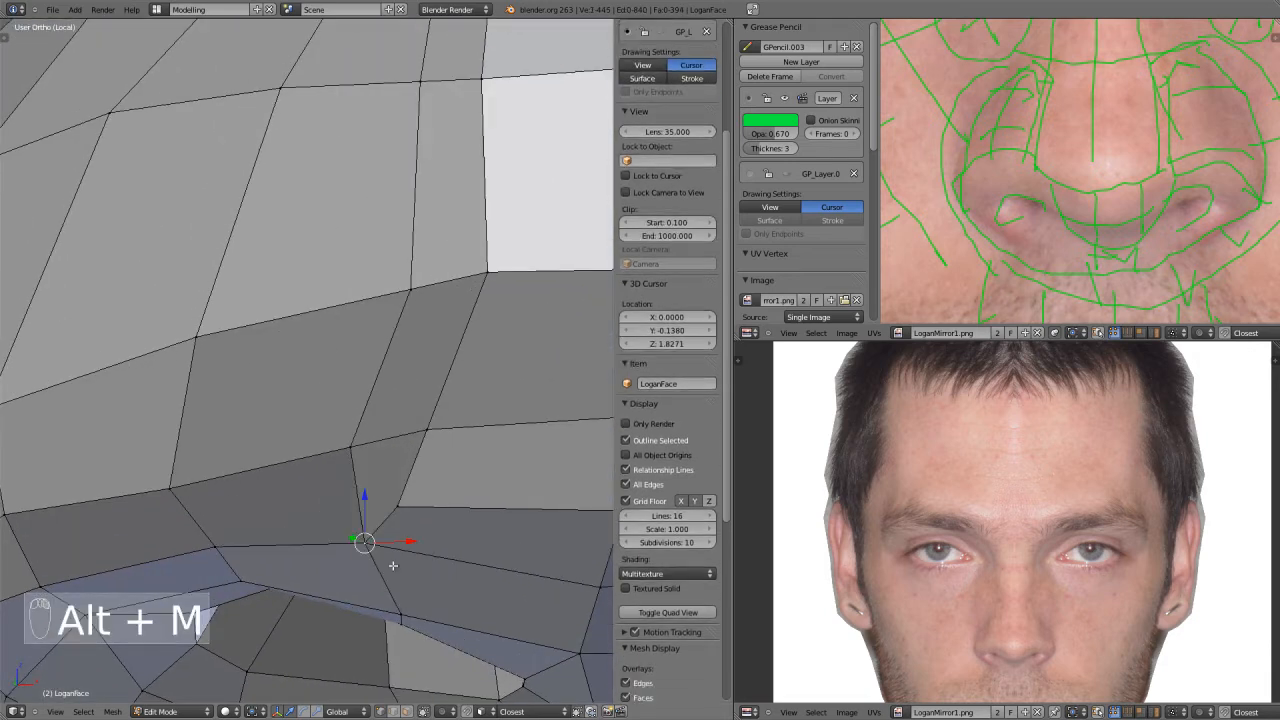
pyautogui.hotkey('ctrl', 'r')
pyautogui.scroll(-4, 390, 516)
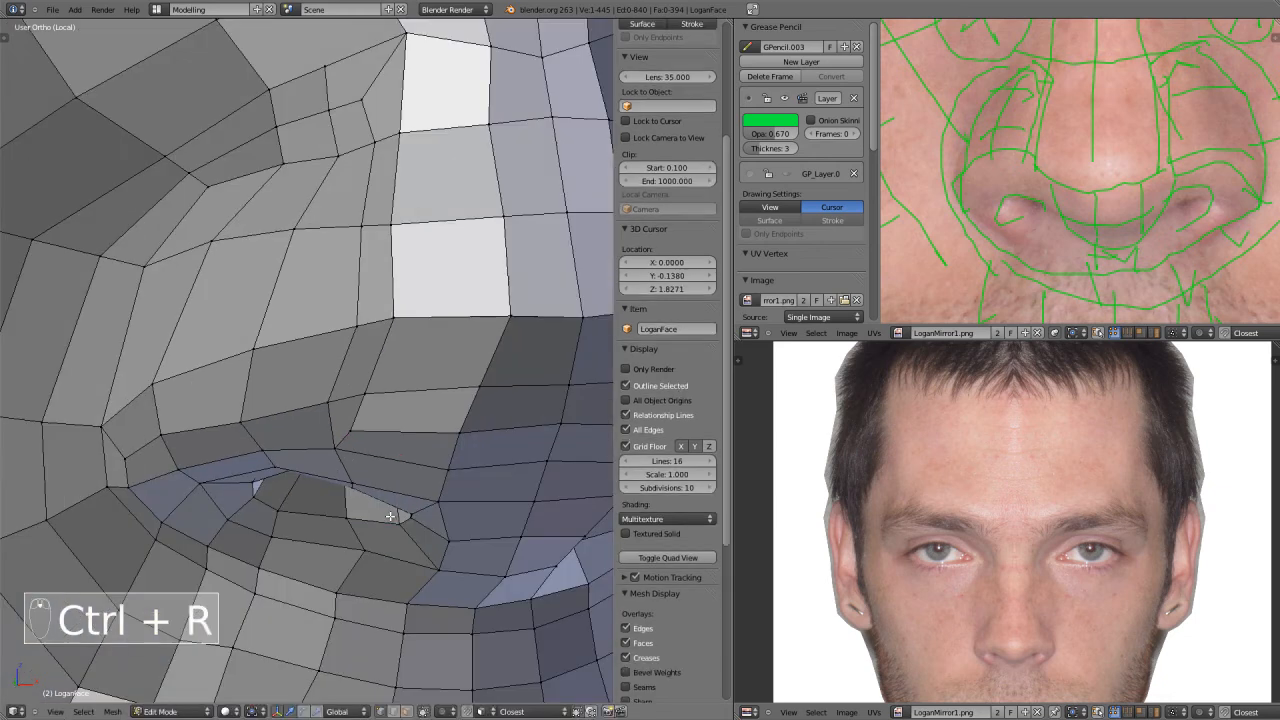
# Reposition the vertices around the merged point above the nostril opening in front view, shifting them toward the nose centre.
pyautogui.press('KP_1')
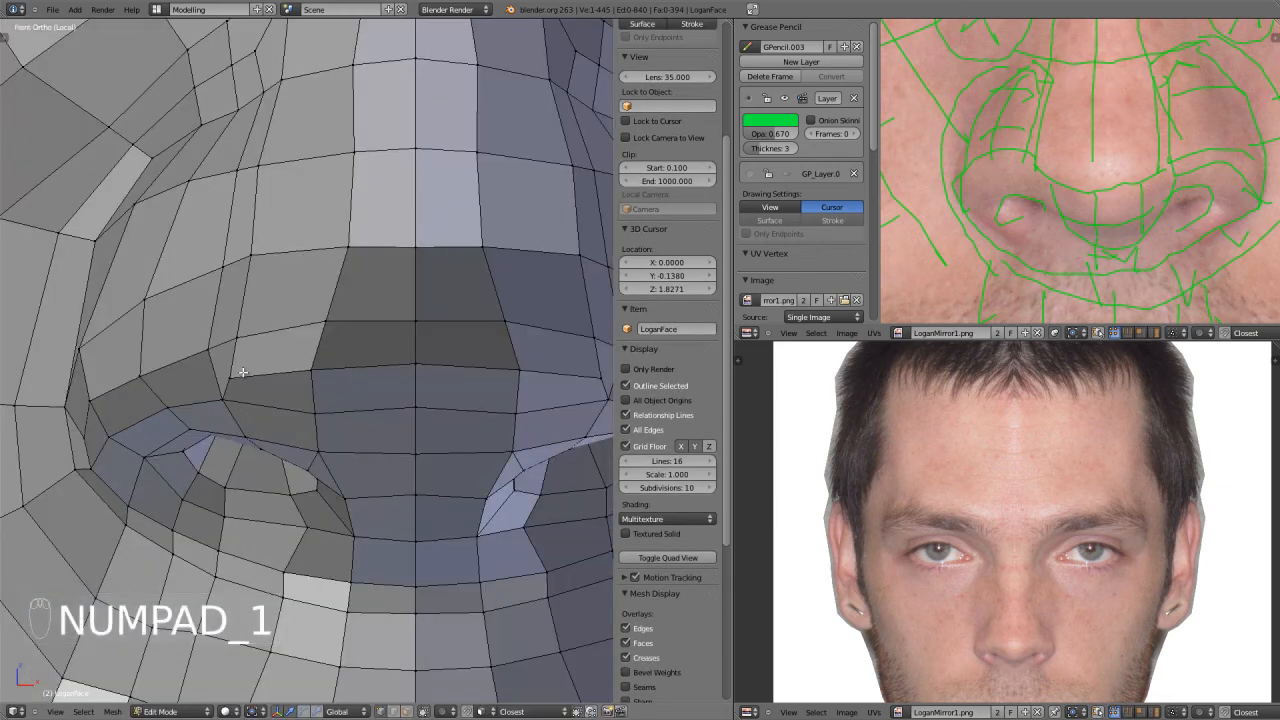
pyautogui.rightClick(230, 378)
pyautogui.press('g')
pyautogui.click(253, 377)
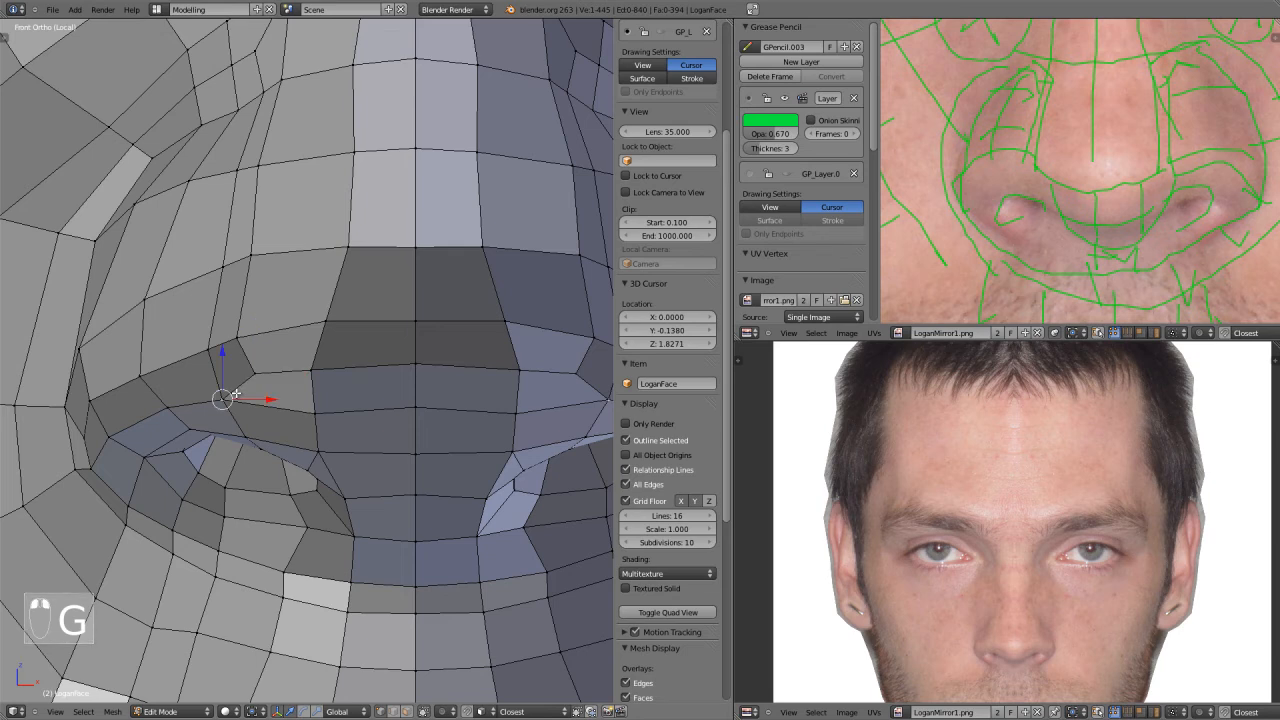
pyautogui.press('g')
pyautogui.click(254, 383)
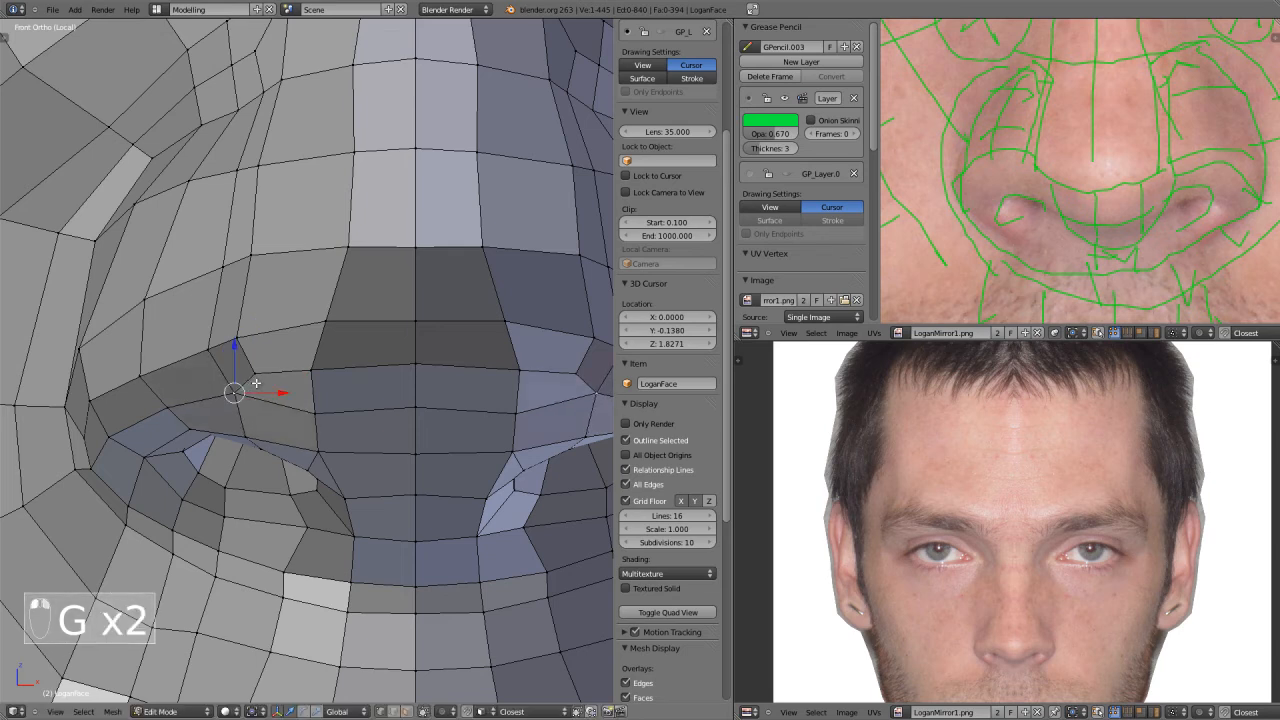
# Adjust the vertices on the nose's centre line beneath the tip.
pyautogui.press('g')
pyautogui.press('g')
pyautogui.click(406, 383)
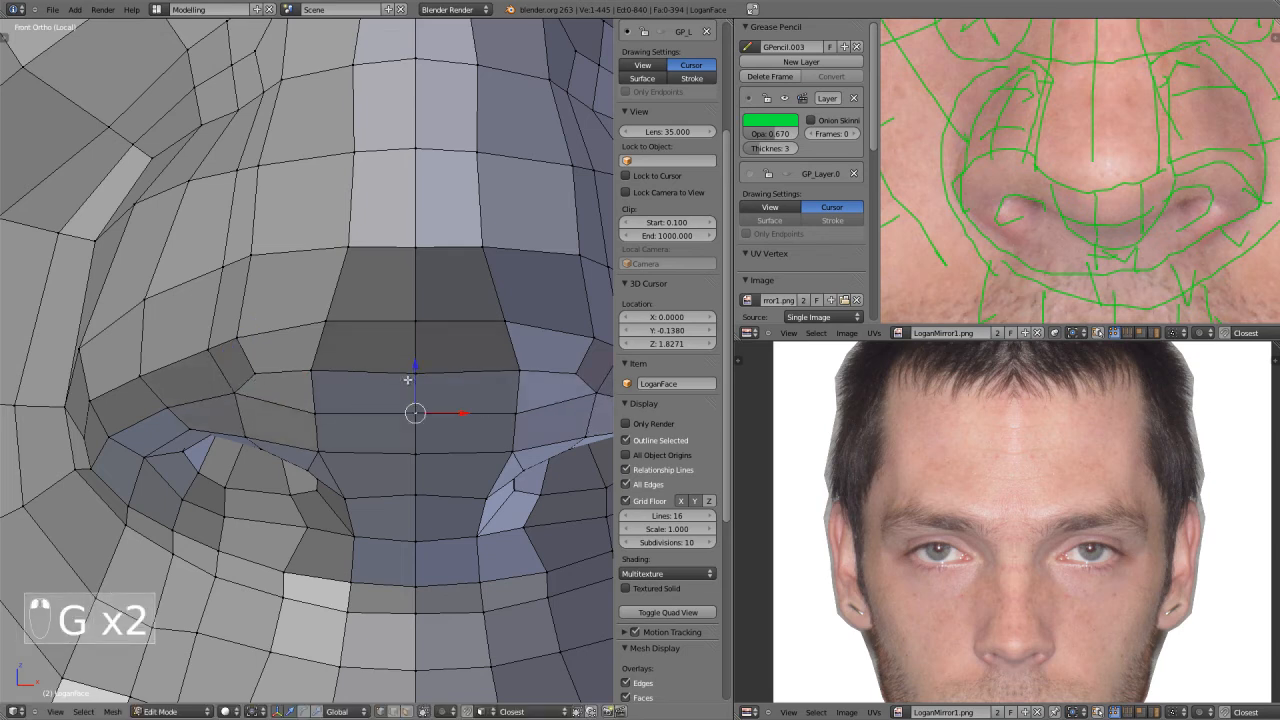
pyautogui.press('g')
# Preview an edge loop around the nose and nostril, and examine the mesh flow from several angles.
pyautogui.moveTo(349, 374)
pyautogui.mouseDown(button='middle')
pyautogui.moveTo(361, 401)
pyautogui.moveTo(358, 384)
pyautogui.mouseUp(button='middle')
pyautogui.hotkey('ctrl', 'r')
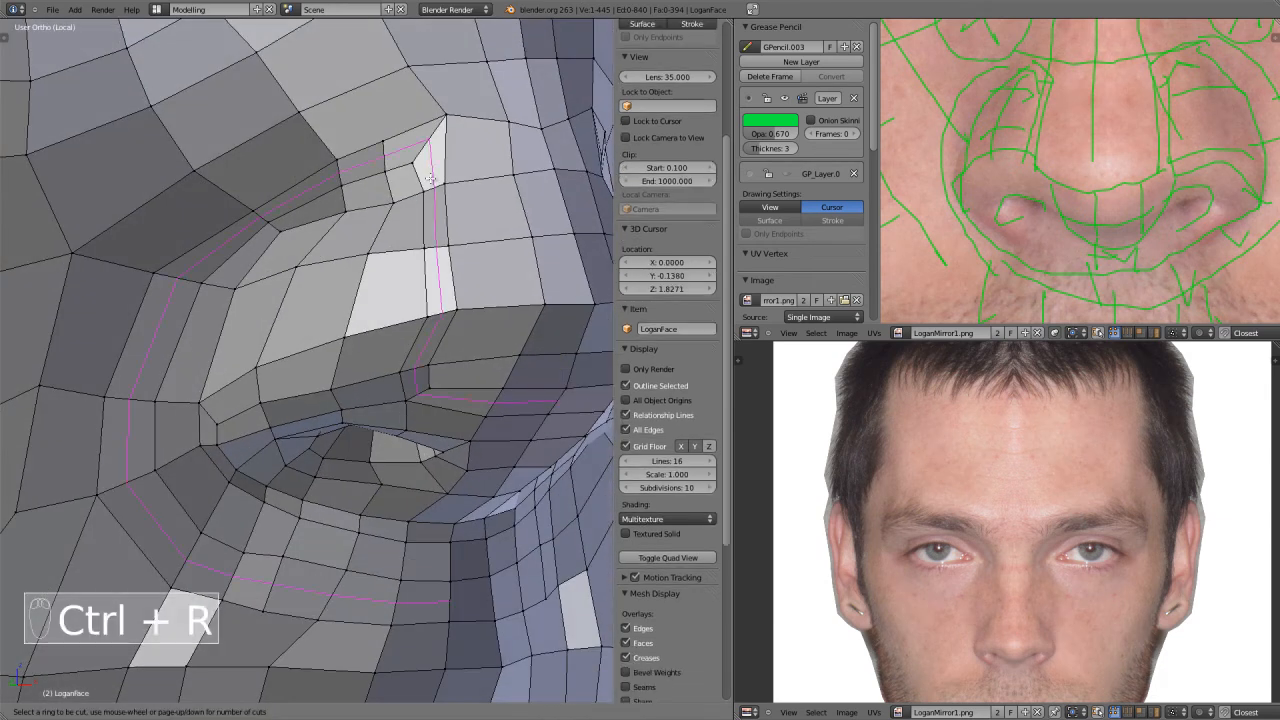
pyautogui.rightClick(427, 310)
pyautogui.moveTo(414, 480); pyautogui.dragTo(381, 467, button='middle')
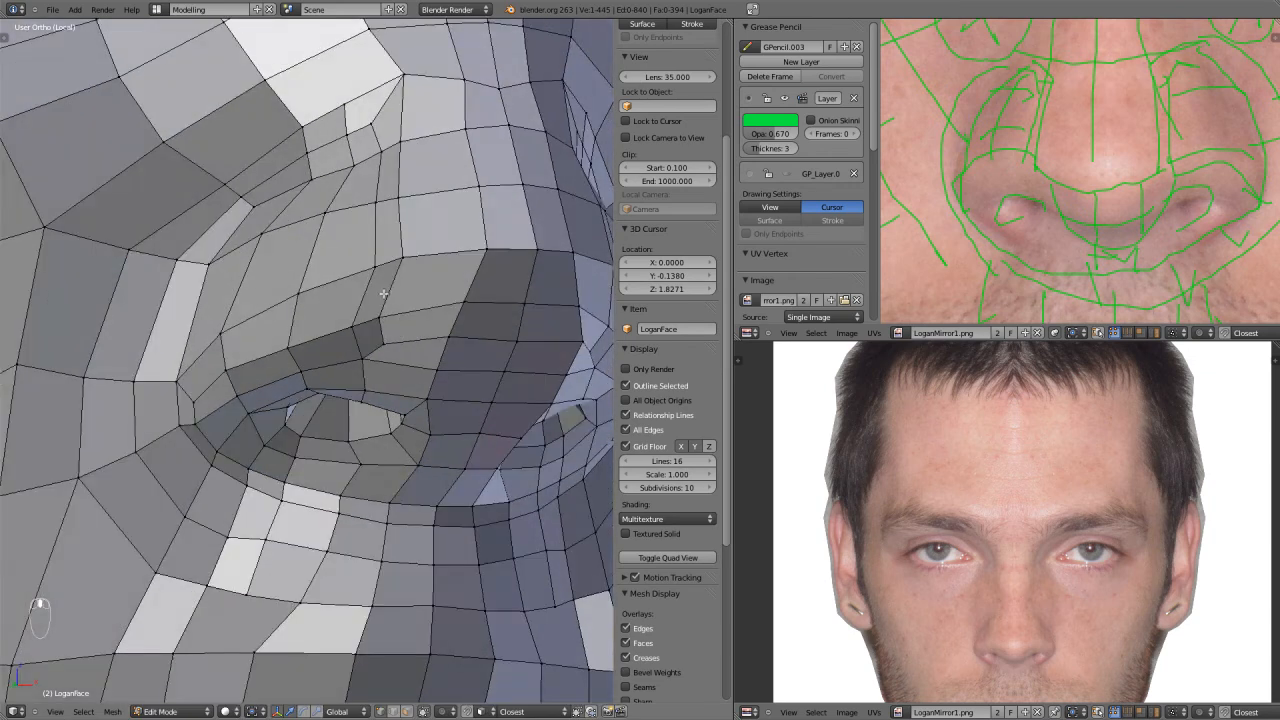
pyautogui.moveTo(365, 342); pyautogui.dragTo(401, 366, button='middle')
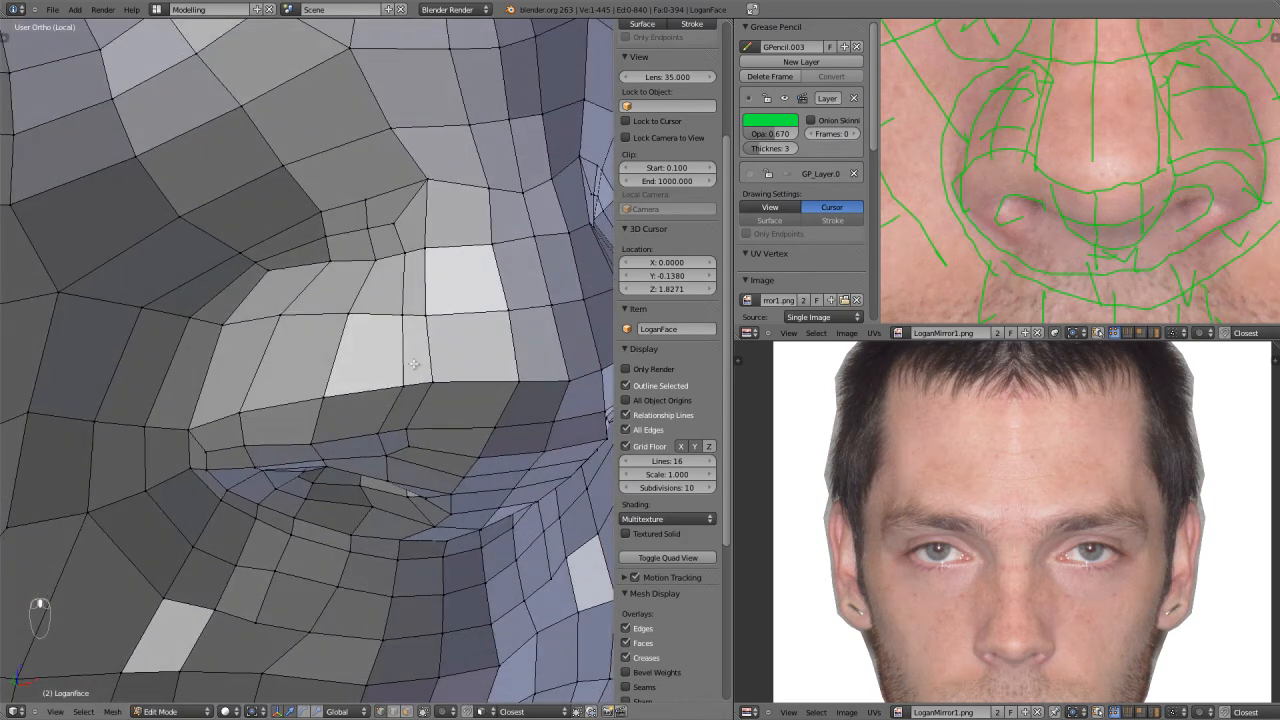
# Reposition the vertices on the underside of the nose between the nostril and the tip from the side.
pyautogui.rightClick(422, 419)
pyautogui.moveTo(418, 416); pyautogui.dragTo(255, 397, button='middle')
pyautogui.press('g')
pyautogui.press('g')
pyautogui.press('g')
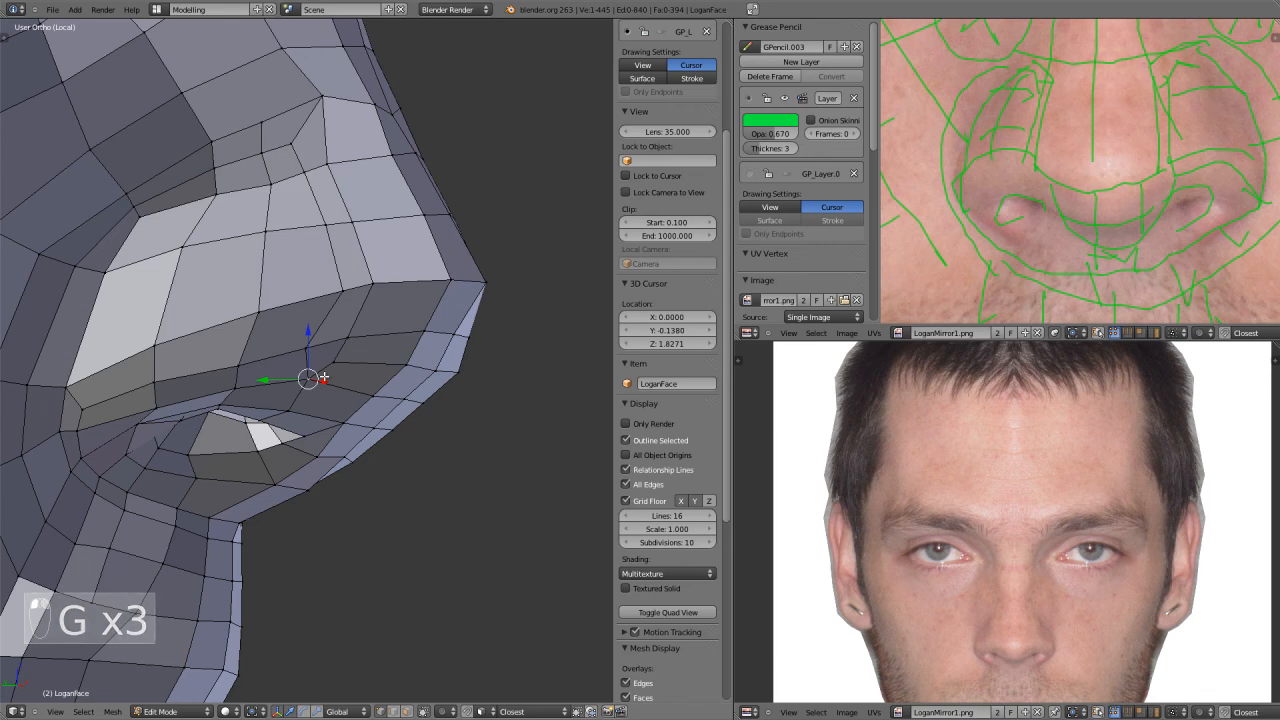
# Shape the nose tip in near-profile view by moving the vertices at and beside its lower edge.
pyautogui.moveTo(323, 378); pyautogui.dragTo(414, 376, button='middle')
pyautogui.press('g')
pyautogui.click(376, 363)
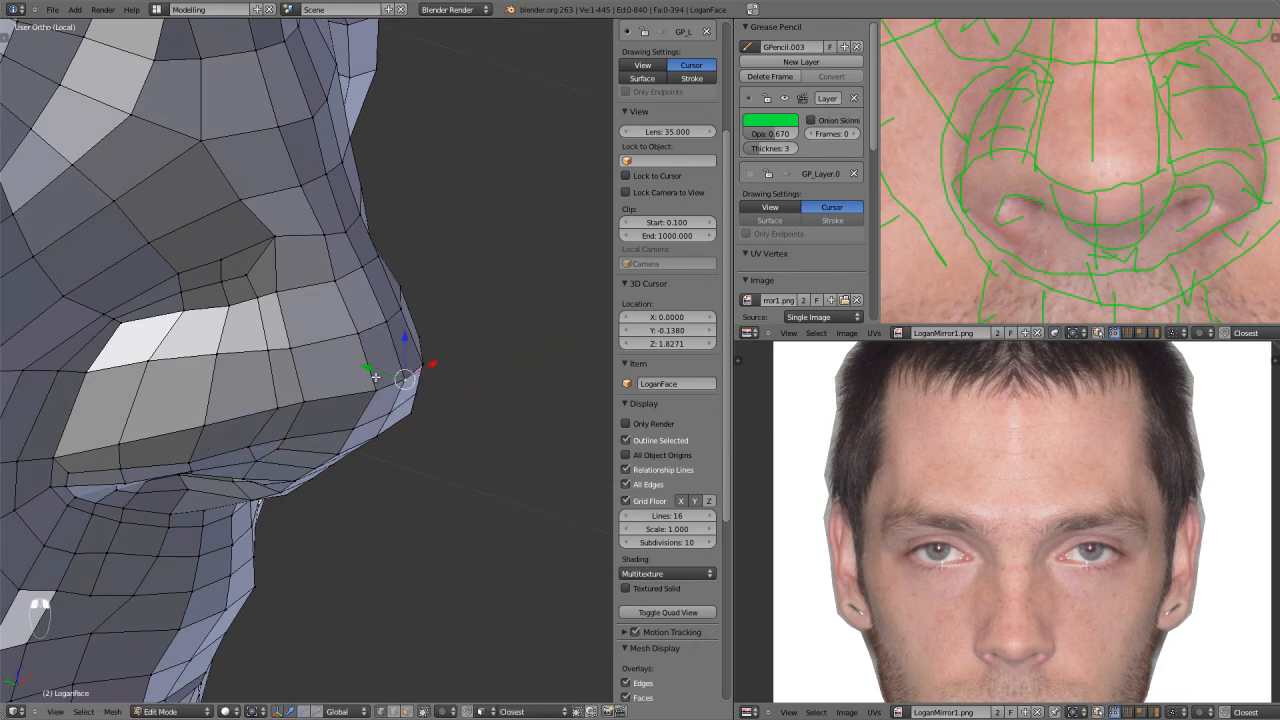
pyautogui.press('g')
pyautogui.click(368, 388)
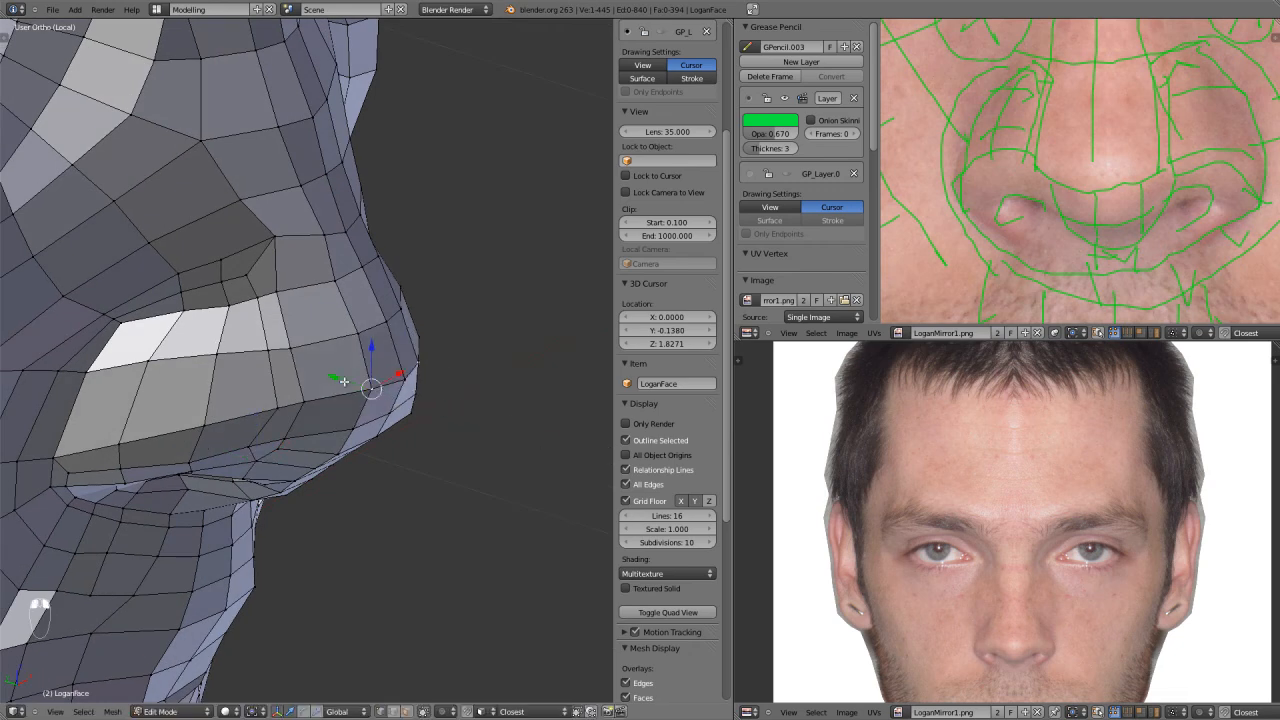
pyautogui.press('g')
pyautogui.click(400, 378)
pyautogui.press('g')
pyautogui.click(331, 382)
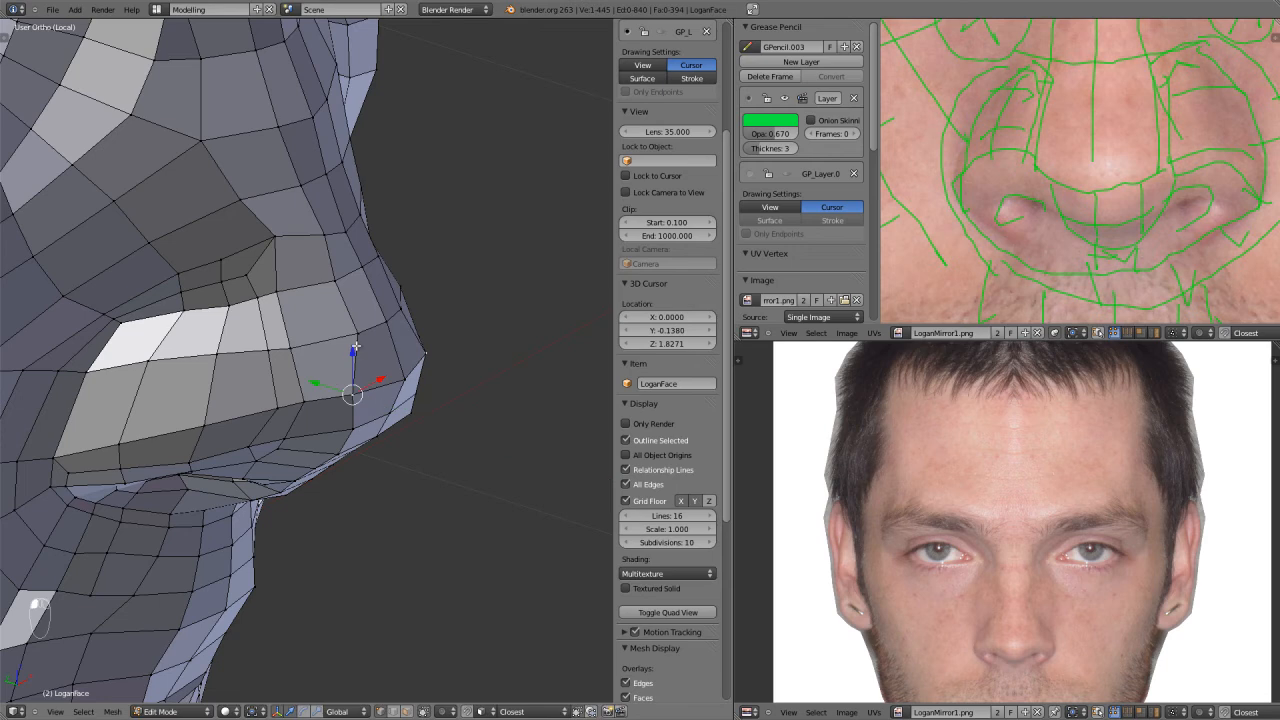
pyautogui.press('g')
pyautogui.click(331, 326)
# Return to Sculpt Mode and inspect the nose from the front and from below against the reference photo.
pyautogui.press('Tab')
pyautogui.scroll(-4, 380, 419)
pyautogui.moveTo(380, 419); pyautogui.dragTo(306, 403, button='middle')
pyautogui.press('KP_1')
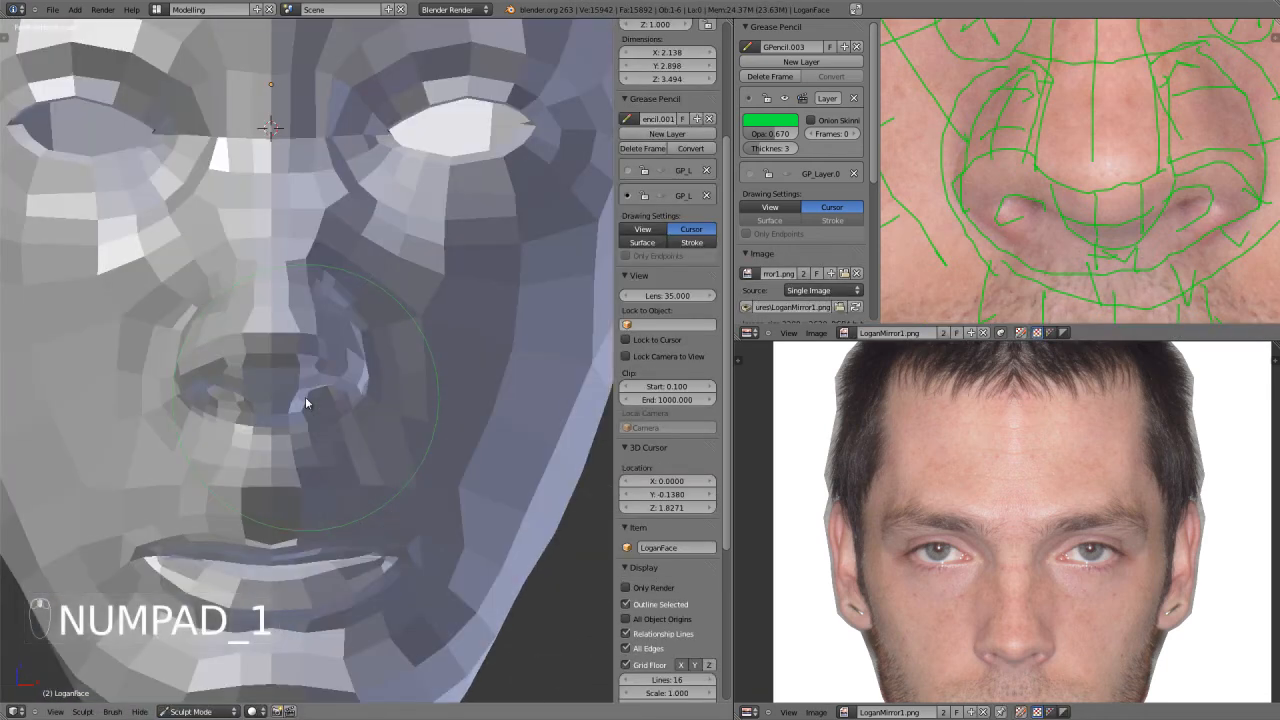
pyautogui.scroll(-2, 305, 396)
pyautogui.scroll(5, 334, 436)
pyautogui.scroll(2, 326, 446)
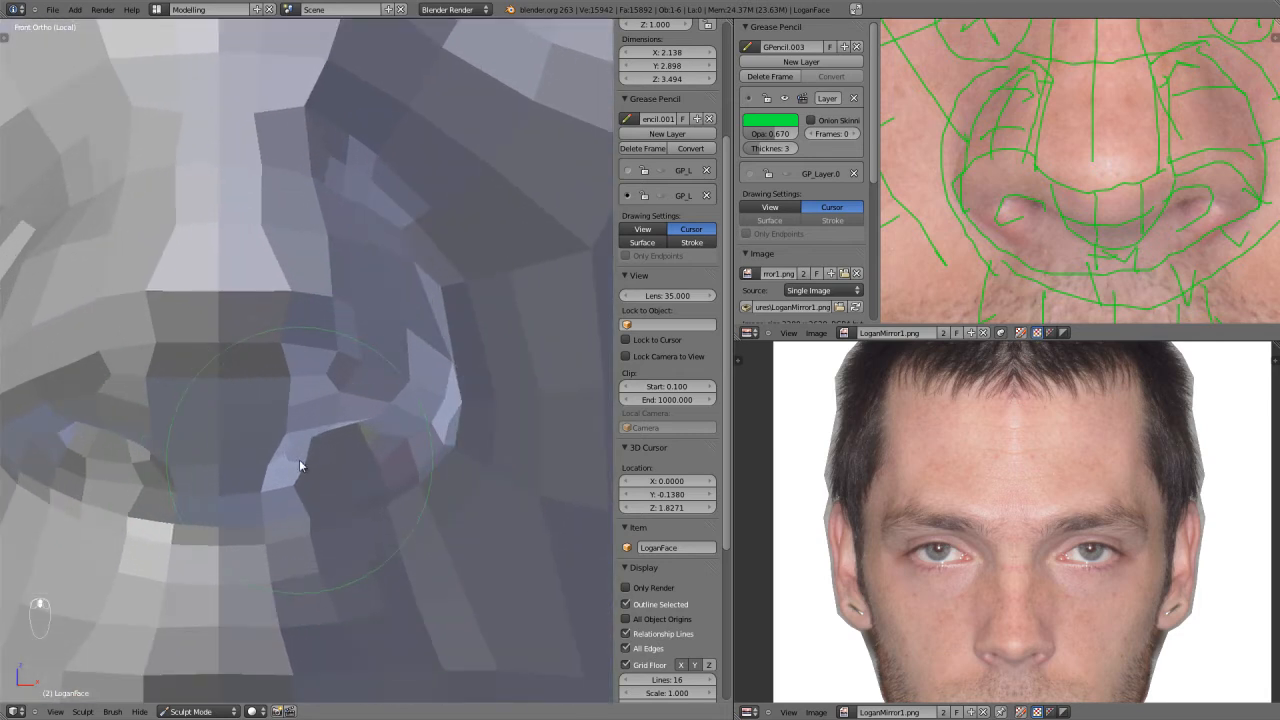
pyautogui.moveTo(315, 452)
pyautogui.mouseDown(button='middle')
pyautogui.moveTo(278, 456)
pyautogui.moveTo(254, 415)
pyautogui.moveTo(278, 393)
pyautogui.mouseUp(button='middle')
pyautogui.scroll(3, 925, 628)
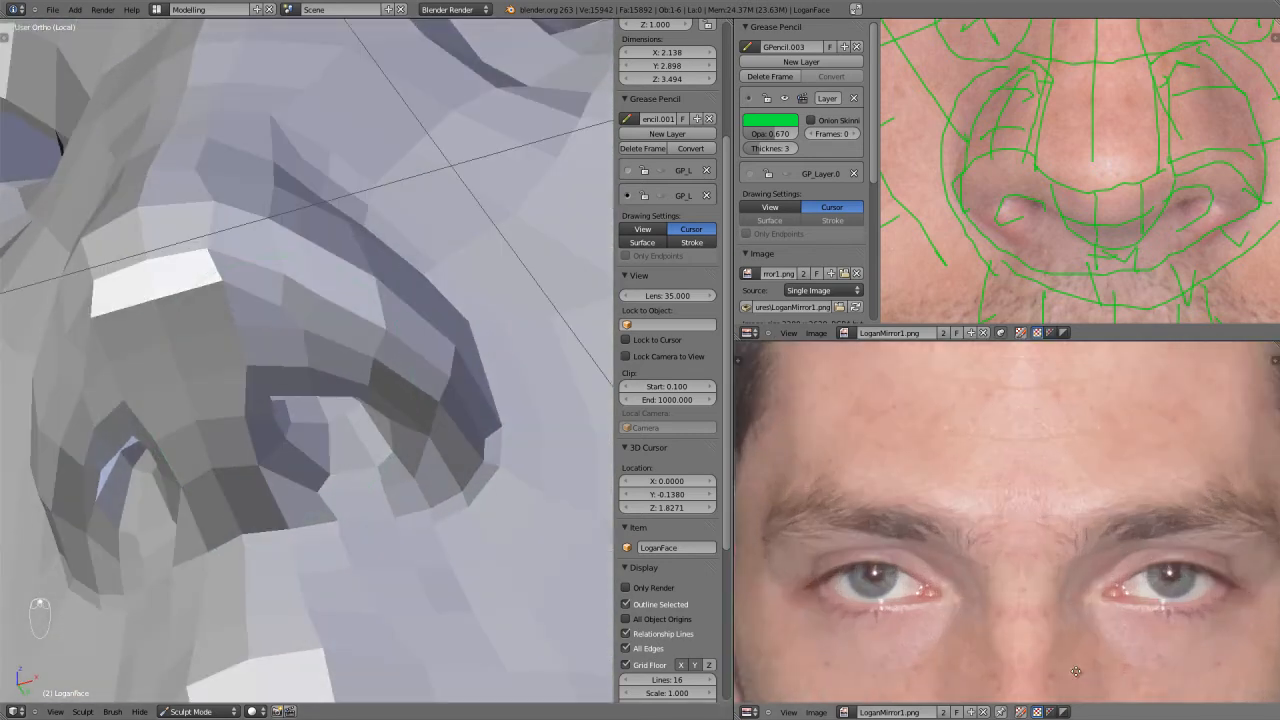
# Resize the sculpt brush and reshape the upper rim of the nostril opening from below, pulling its edge and the adjacent outer surface.
pyautogui.moveTo(1079, 674); pyautogui.dragTo(1095, 488, button='middle')
pyautogui.moveTo(363, 518)
pyautogui.mouseDown(button='middle')
pyautogui.moveTo(309, 504)
pyautogui.moveTo(329, 460)
pyautogui.moveTo(319, 450)
pyautogui.mouseUp(button='middle')
pyautogui.scroll(2, 319, 447)
pyautogui.scroll(-3, 318, 400)
pyautogui.moveTo(314, 369)
pyautogui.mouseDown(button='middle')
pyautogui.moveTo(309, 386)
pyautogui.moveTo(314, 374)
pyautogui.moveTo(238, 397)
pyautogui.moveTo(485, 421)
pyautogui.moveTo(452, 453)
pyautogui.moveTo(510, 494)
pyautogui.mouseUp(button='middle')
pyautogui.scroll(2, 485, 421)
pyautogui.scroll(2, 510, 494)
pyautogui.moveTo(350, 526)
pyautogui.mouseDown(button='middle')
pyautogui.moveTo(374, 437)
pyautogui.moveTo(346, 502)
pyautogui.mouseUp(button='middle')
pyautogui.press('f')
pyautogui.click(391, 517)
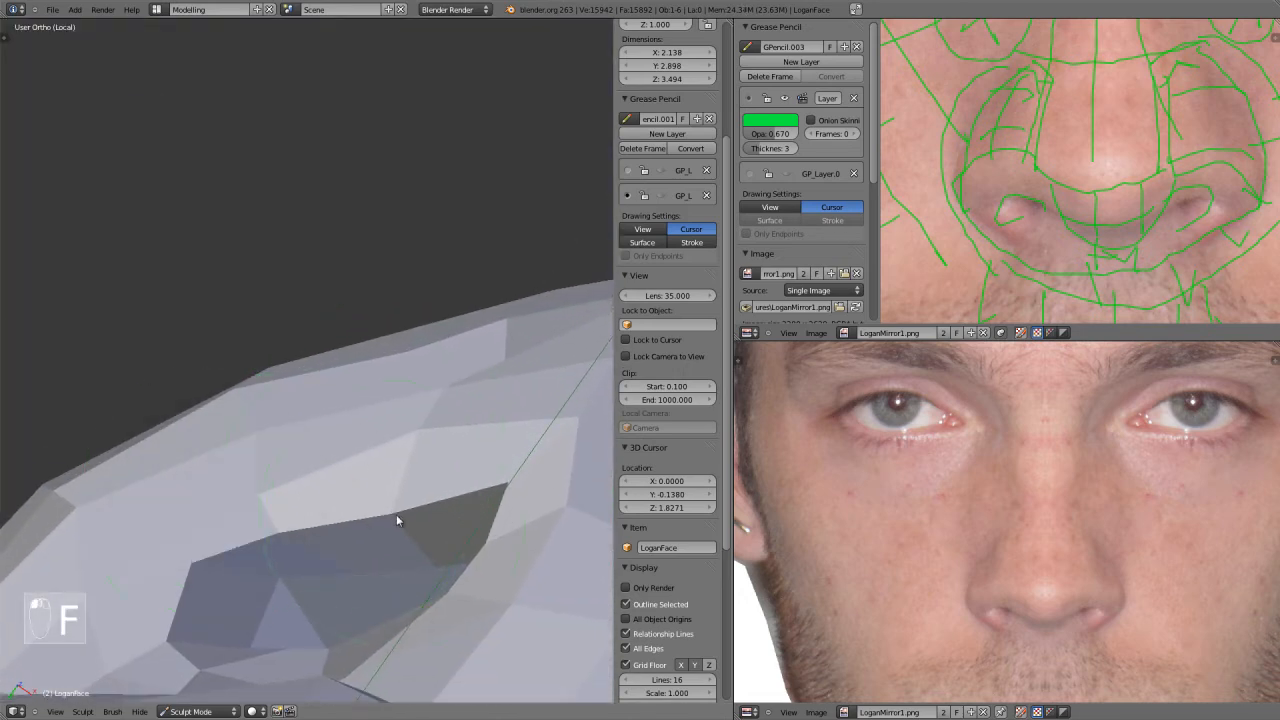
pyautogui.moveTo(394, 529); pyautogui.dragTo(391, 466)
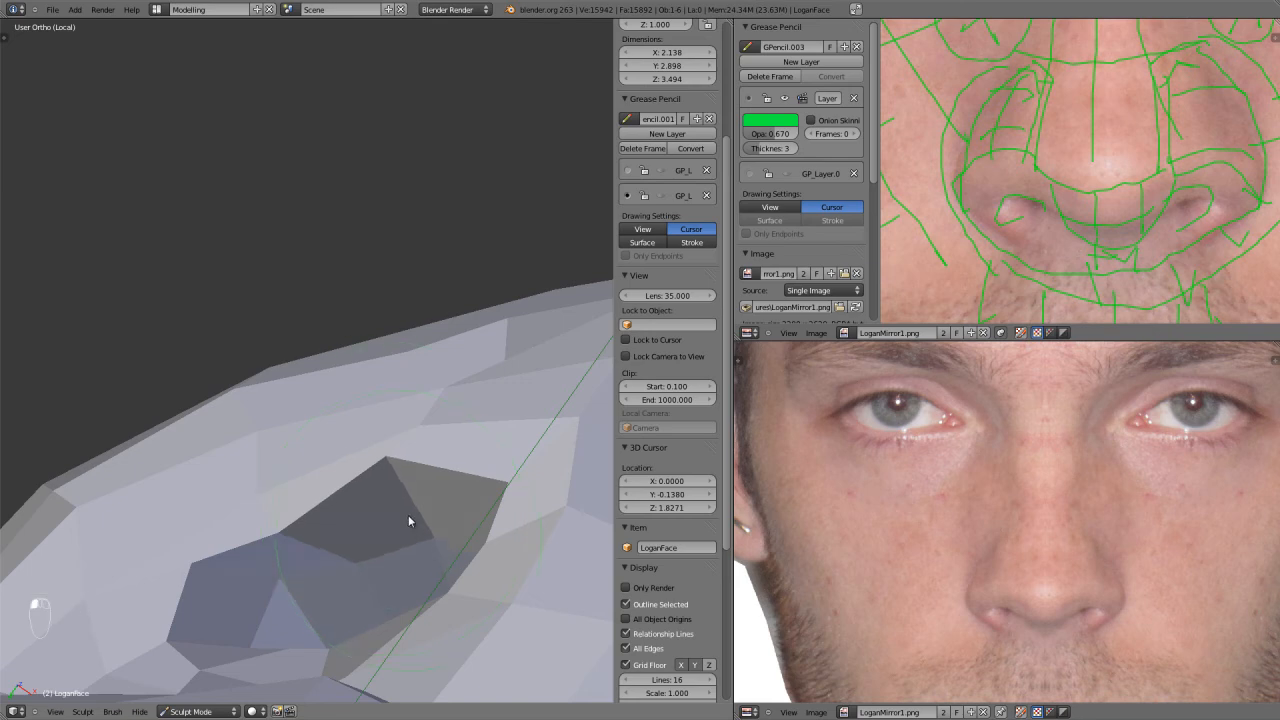
pyautogui.moveTo(283, 500)
pyautogui.mouseDown()
pyautogui.moveTo(263, 470)
pyautogui.moveTo(273, 465)
pyautogui.mouseUp()
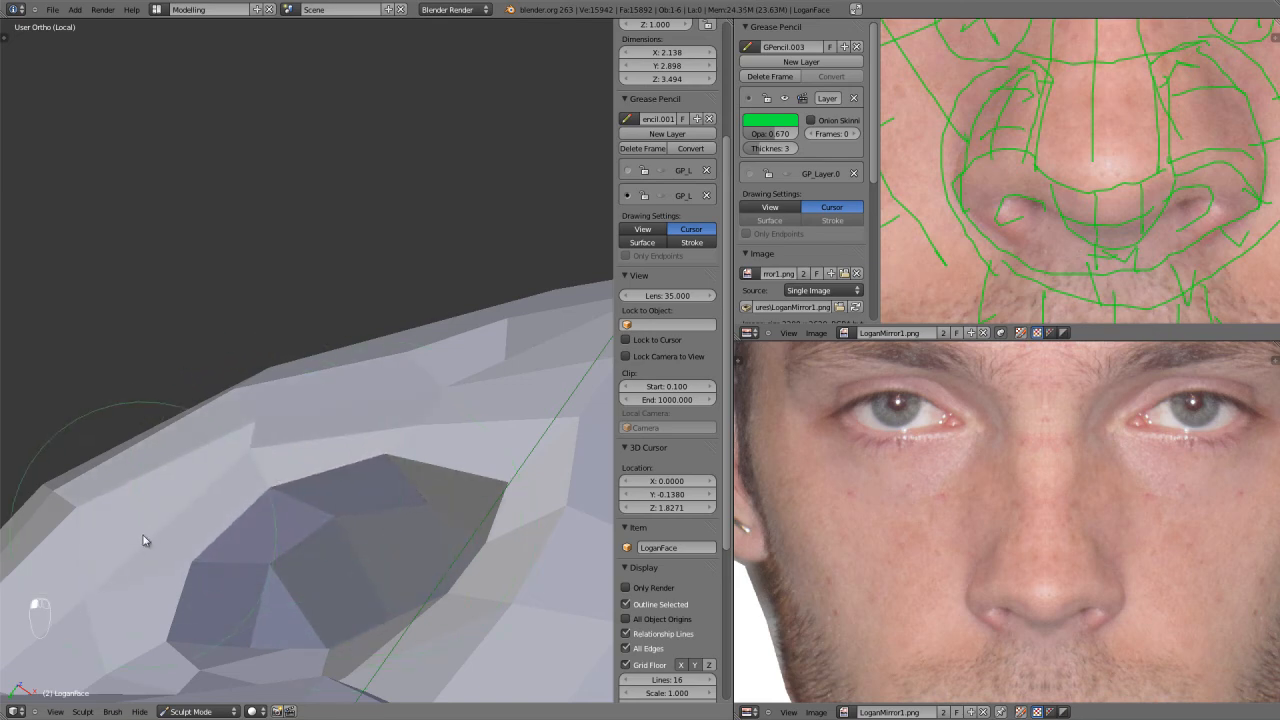
pyautogui.moveTo(143, 535); pyautogui.dragTo(127, 522)
# Sculpt the nostril wing and the surface beside it from several low angles to smooth its outer curve.
pyautogui.scroll(6, 248, 540)
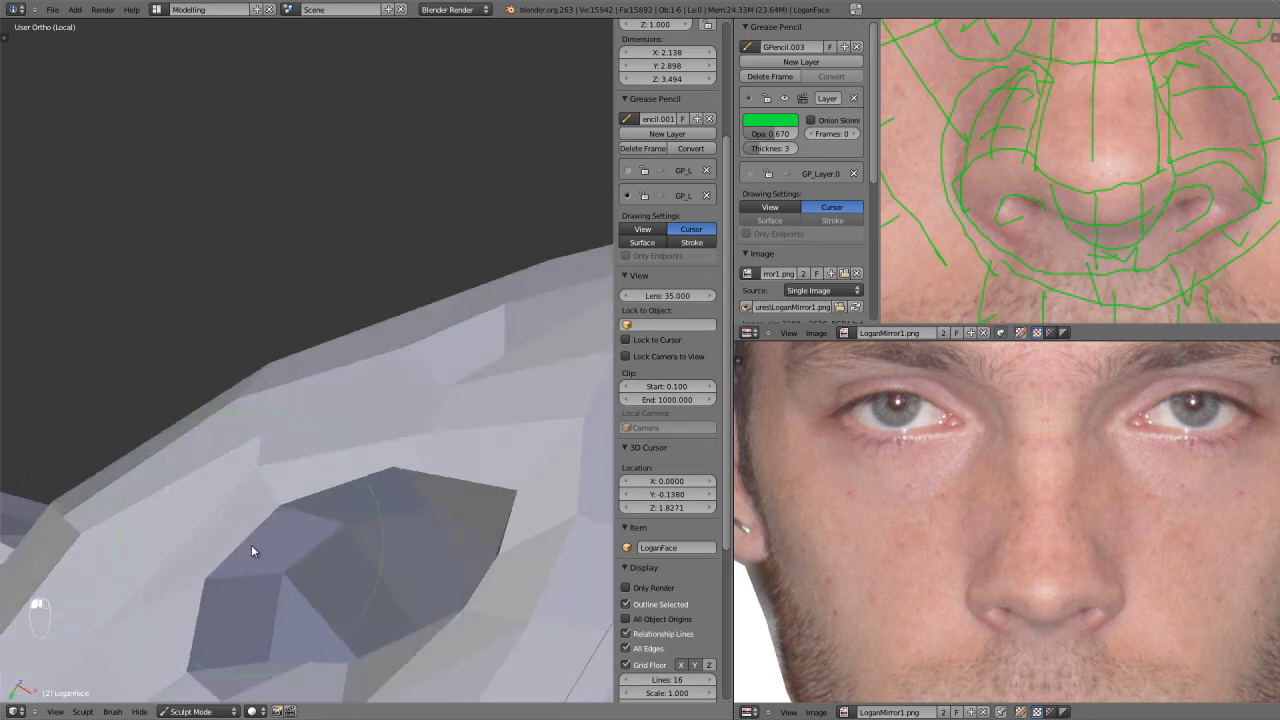
pyautogui.moveTo(362, 503); pyautogui.dragTo(448, 440, button='middle')
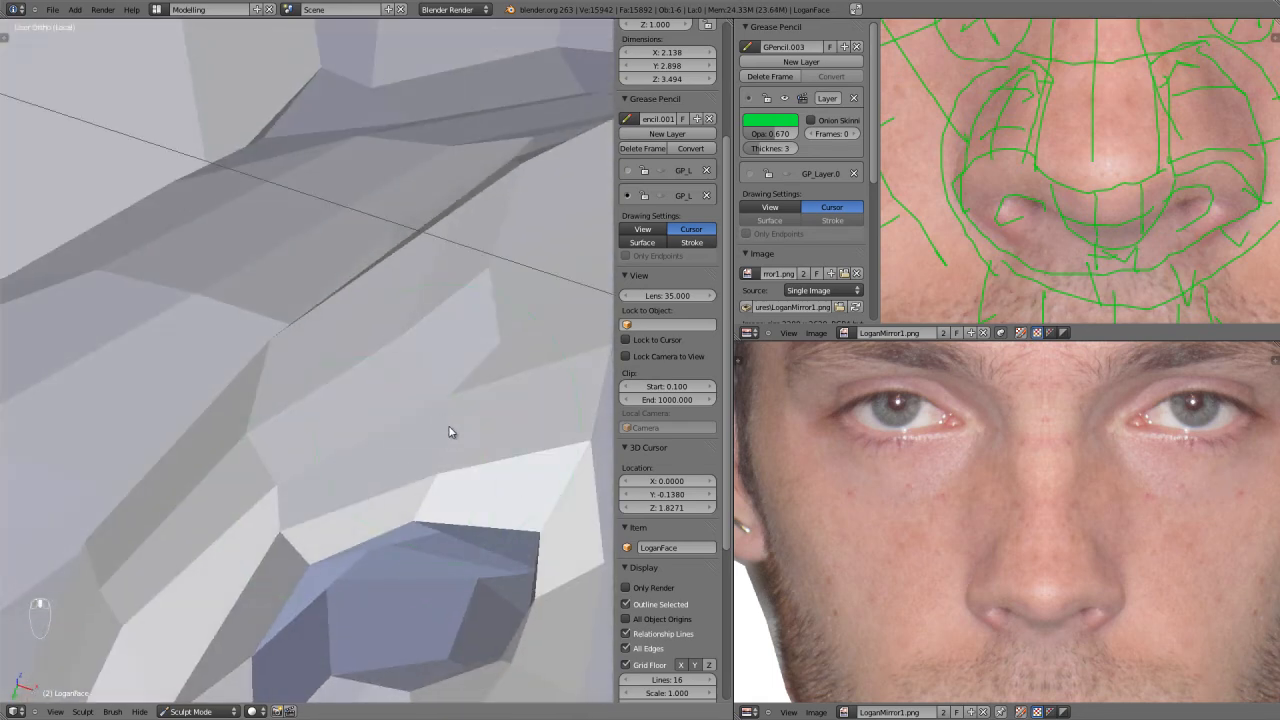
pyautogui.moveTo(423, 398)
pyautogui.mouseDown(button='middle')
pyautogui.moveTo(473, 431)
pyautogui.moveTo(410, 416)
pyautogui.mouseUp(button='middle')
pyautogui.moveTo(409, 403)
pyautogui.mouseDown()
pyautogui.moveTo(399, 424)
pyautogui.moveTo(380, 424)
pyautogui.moveTo(397, 370)
pyautogui.mouseUp()
pyautogui.moveTo(243, 455); pyautogui.dragTo(182, 473)
pyautogui.scroll(-2, 225, 492)
pyautogui.moveTo(251, 507)
pyautogui.mouseDown(button='middle')
pyautogui.moveTo(240, 465)
pyautogui.moveTo(262, 500)
pyautogui.moveTo(215, 512)
pyautogui.mouseUp(button='middle')
pyautogui.moveTo(156, 531); pyautogui.dragTo(141, 525)
pyautogui.moveTo(141, 525)
pyautogui.mouseDown(button='middle')
pyautogui.moveTo(101, 570)
pyautogui.moveTo(307, 497)
pyautogui.mouseUp(button='middle')
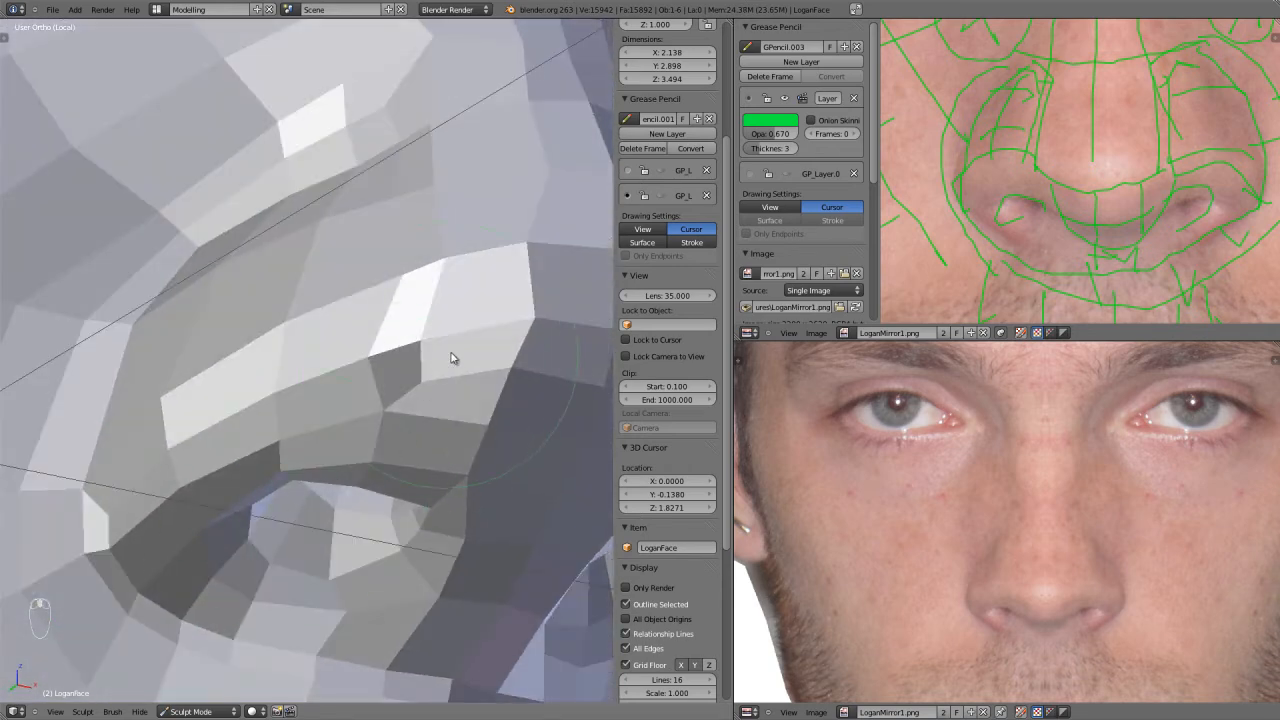
# Return to Edit Mode and reposition the vertices along the chin's lower edge in front view for a rounder outline.
pyautogui.moveTo(446, 391)
pyautogui.mouseDown(button='middle')
pyautogui.moveTo(405, 498)
pyautogui.moveTo(392, 450)
pyautogui.moveTo(419, 481)
pyautogui.moveTo(404, 481)
pyautogui.mouseUp(button='middle')
pyautogui.press('KP_1')
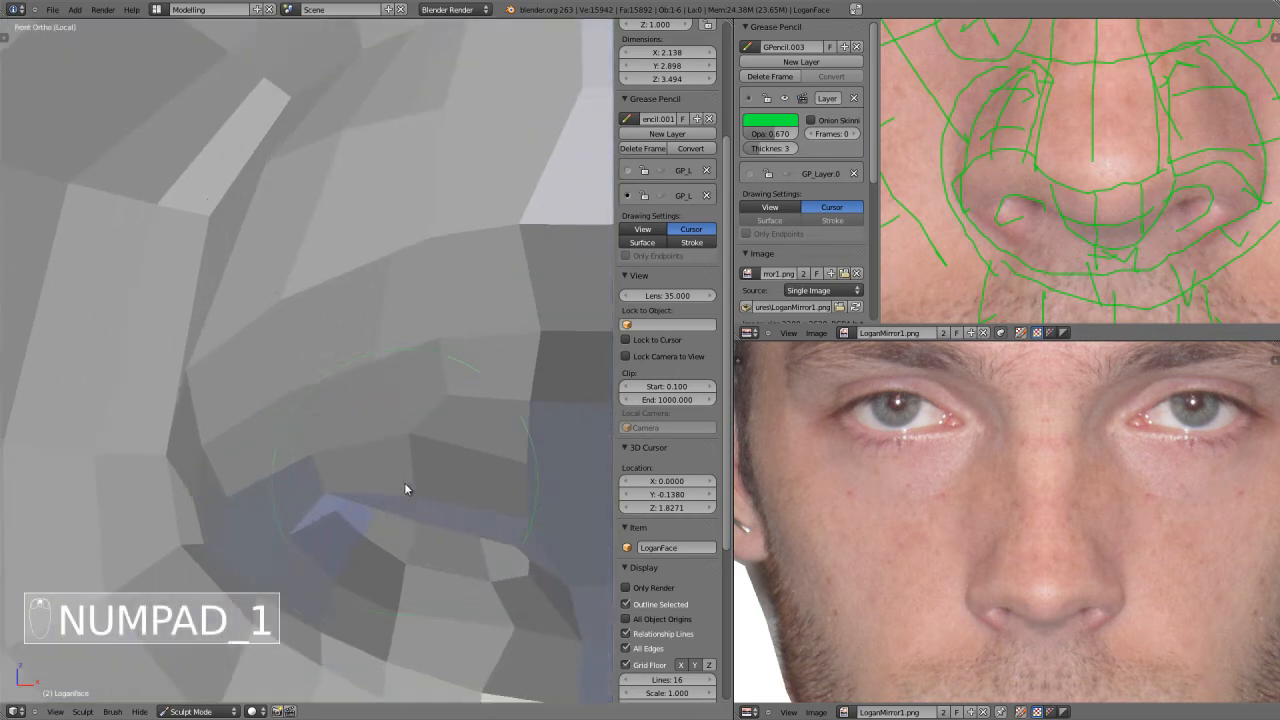
pyautogui.scroll(-6, 404, 481)
pyautogui.keyDown('shift'); pyautogui.moveTo(386, 529); pyautogui.dragTo(380, 457, button='middle'); pyautogui.keyUp('shift')
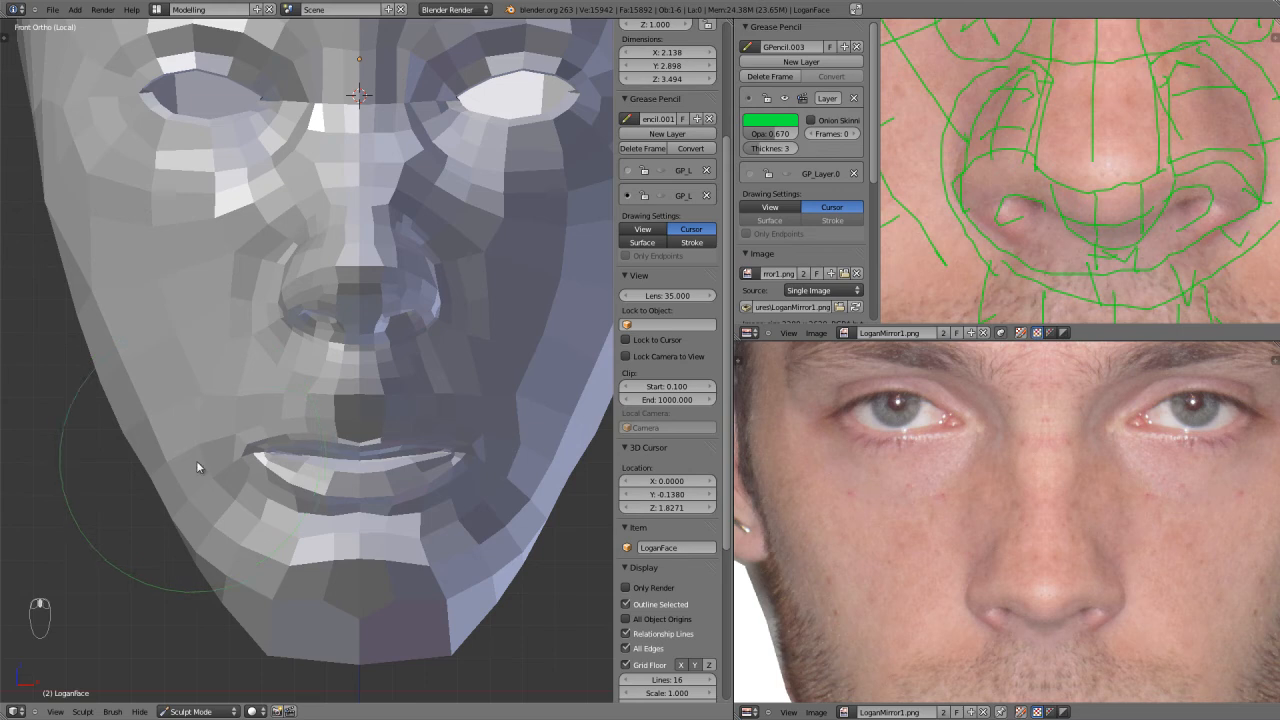
pyautogui.moveTo(274, 615); pyautogui.dragTo(262, 538, button='middle')
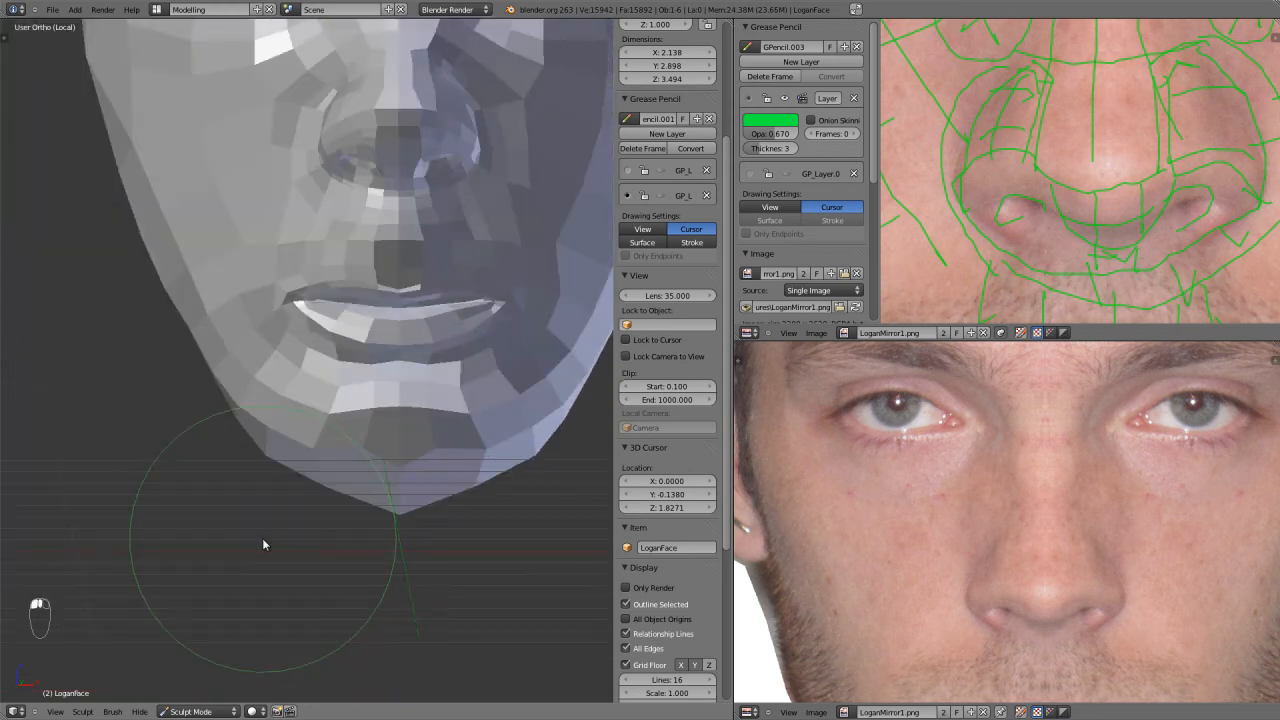
pyautogui.press('KP_1')
pyautogui.press('Tab')
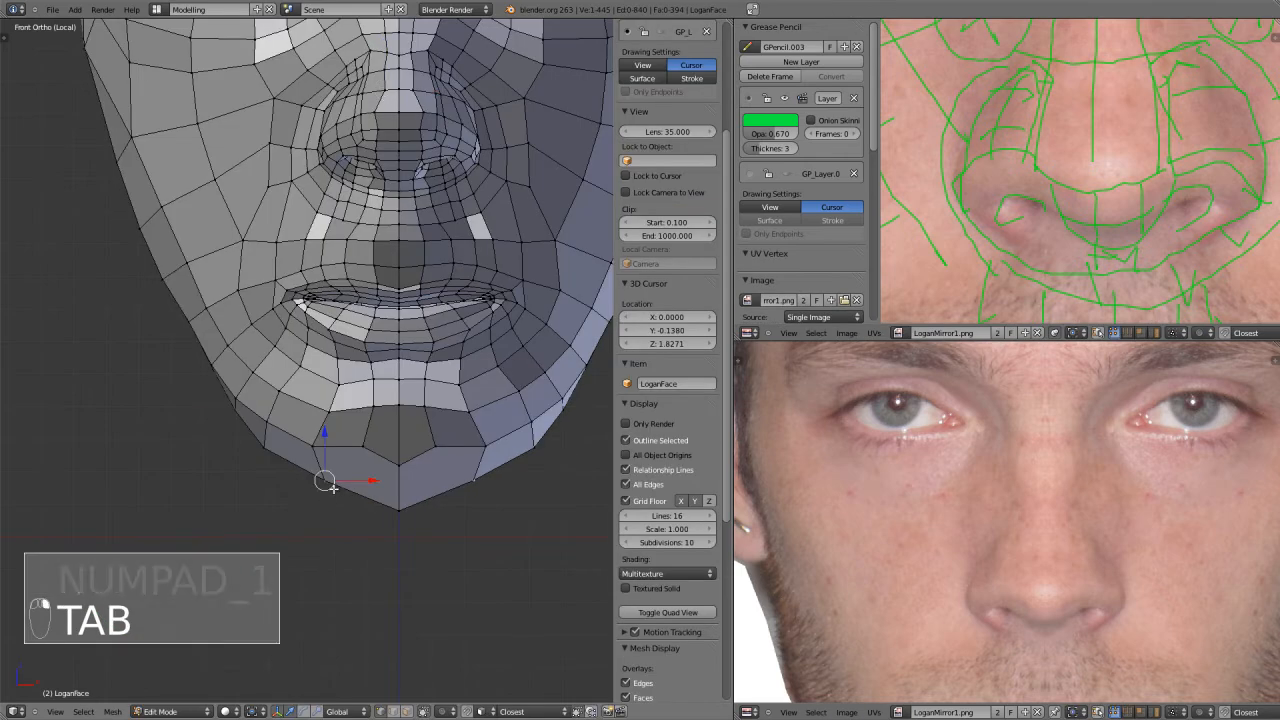
pyautogui.press('g')
pyautogui.press('g')
pyautogui.click(397, 506)
pyautogui.rightClick(317, 491)
pyautogui.press('g')
pyautogui.click(308, 479)
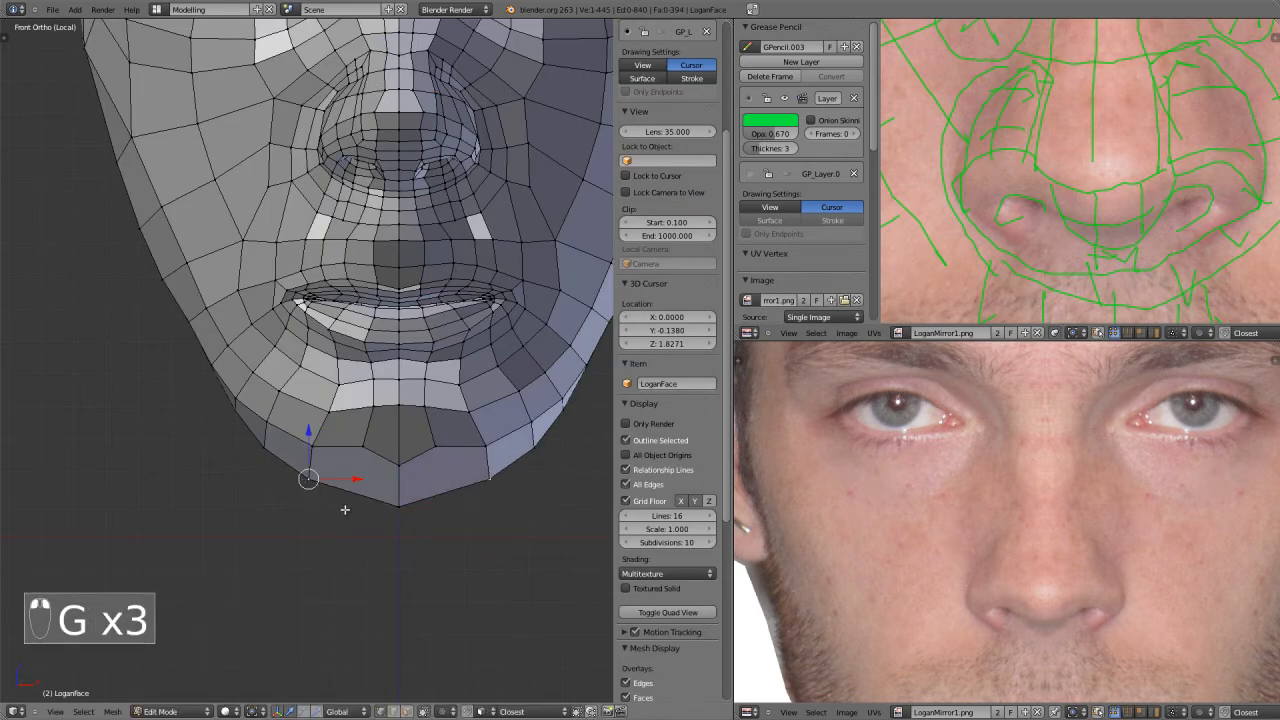
# Knife a new edge from the front of the chin beside the midline across its lower edge to the vertex underneath.
pyautogui.moveTo(342, 507); pyautogui.dragTo(383, 455, button='middle')
pyautogui.scroll(2, 364, 505)
pyautogui.keyDown('shift'); pyautogui.moveTo(363, 508); pyautogui.dragTo(421, 346, button='middle'); pyautogui.keyUp('shift')
pyautogui.press('a')
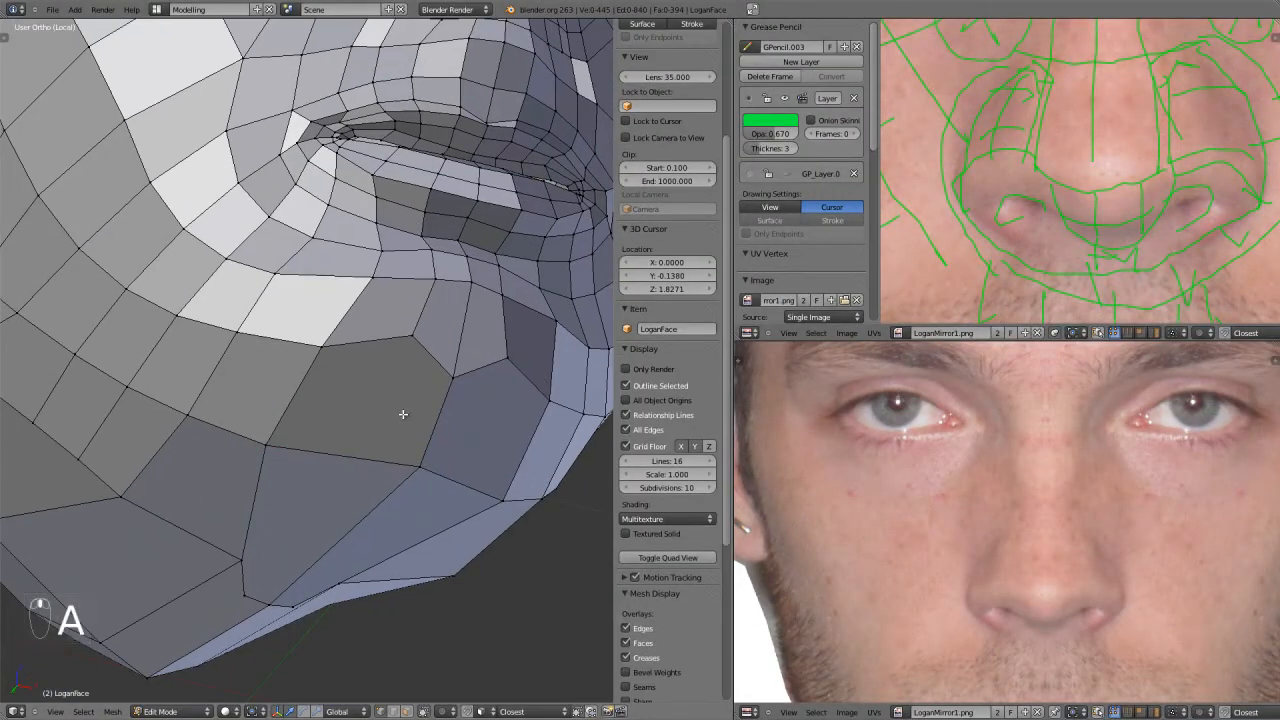
pyautogui.press('a')
pyautogui.press('a')
pyautogui.press('k')
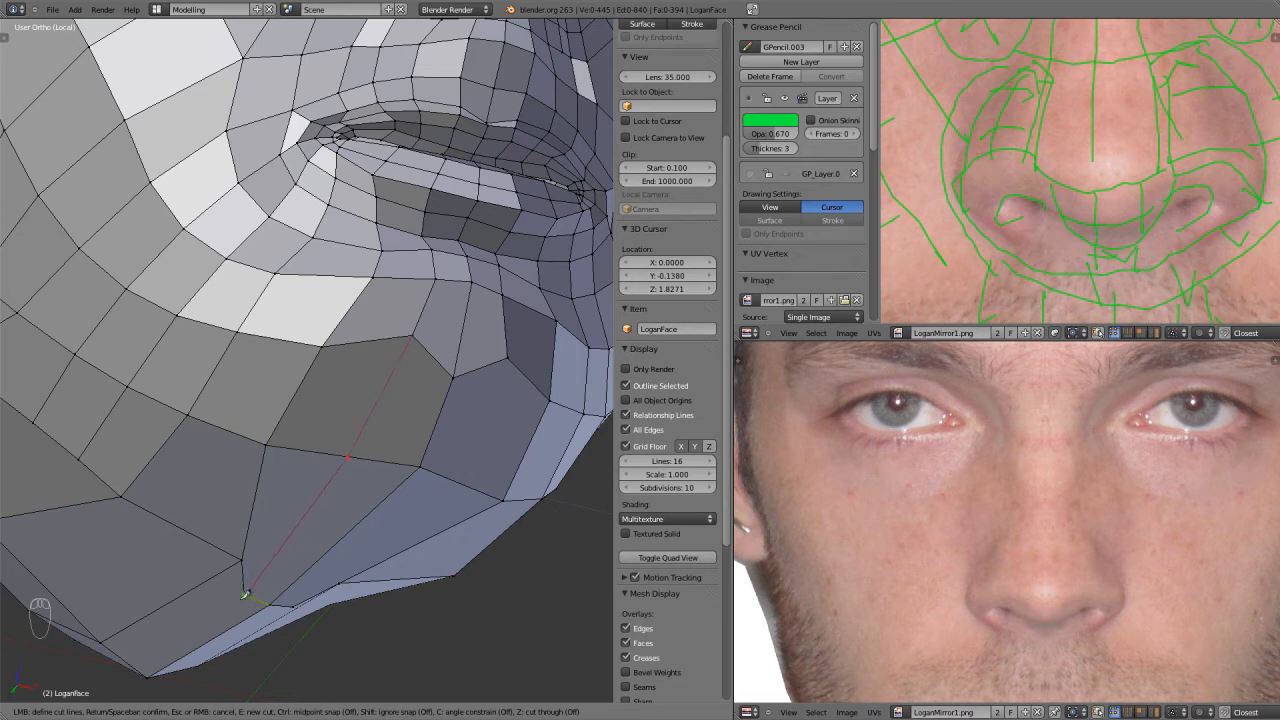
pyautogui.press('Return')
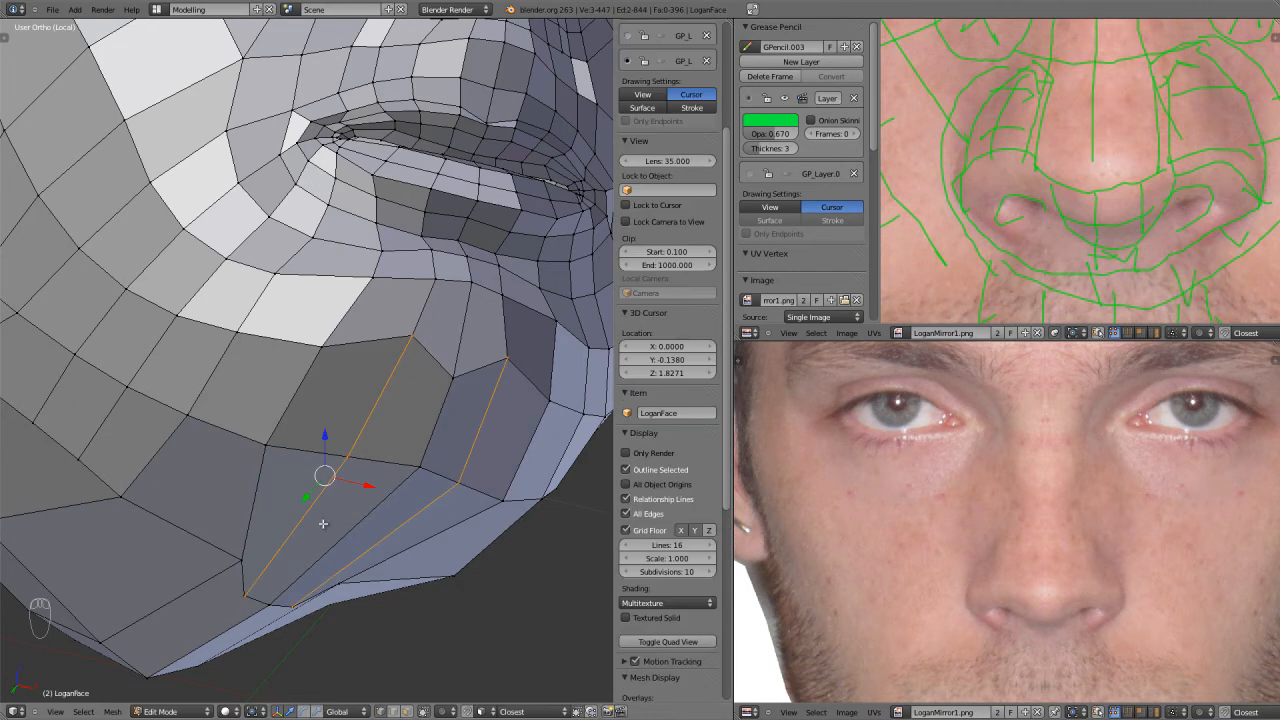
# Move the vertices around the new cut beneath the chin to even out the surrounding faces.
pyautogui.press('KP_1')
pyautogui.moveTo(375, 481); pyautogui.dragTo(460, 391, button='middle')
pyautogui.keyDown('shift'); pyautogui.moveTo(208, 650); pyautogui.dragTo(370, 440, button='middle'); pyautogui.keyUp('shift')
pyautogui.scroll(2, 370, 440)
pyautogui.keyDown('shift'); pyautogui.moveTo(330, 493); pyautogui.dragTo(441, 350, button='middle'); pyautogui.keyUp('shift')
pyautogui.rightClick(402, 305)
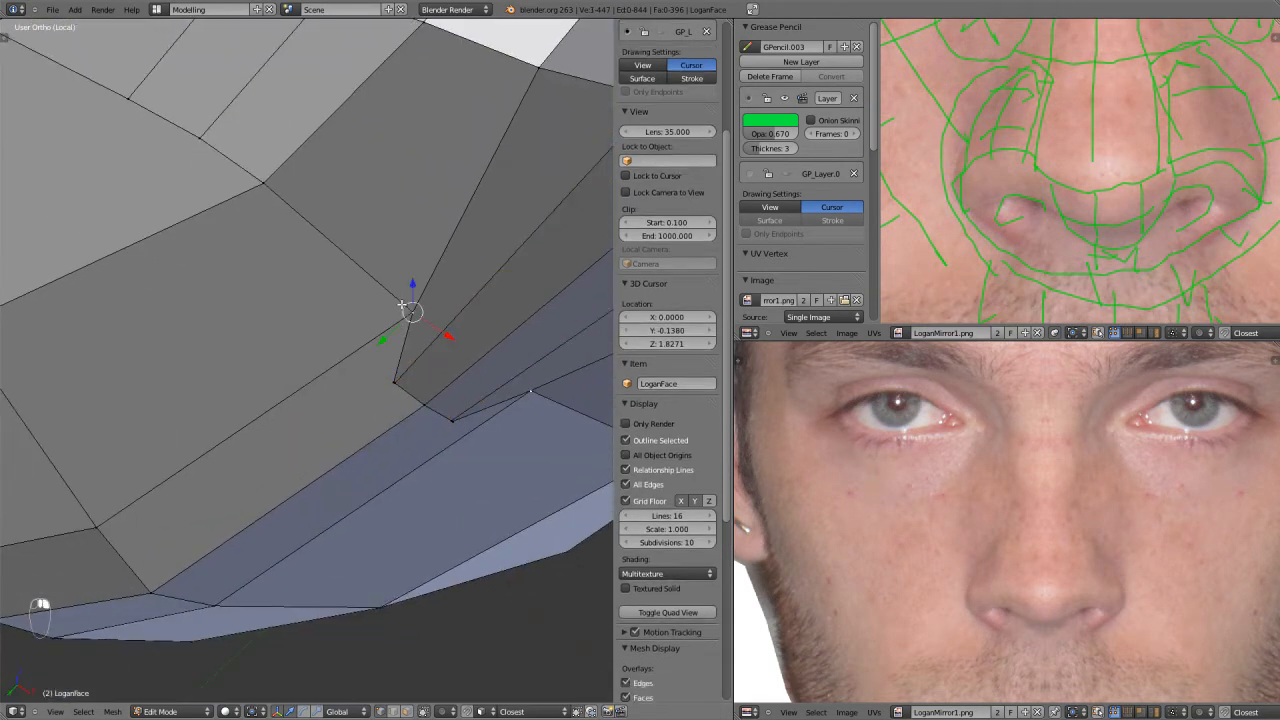
pyautogui.press('g')
pyautogui.click(307, 280)
pyautogui.scroll(-2, 298, 294)
pyautogui.moveTo(230, 398); pyautogui.dragTo(187, 368, button='middle')
pyautogui.press('g')
pyautogui.click(191, 295)
# Adjust the vertices at the back end of the chin's underside loops to space them more evenly.
pyautogui.keyDown('shift'); pyautogui.moveTo(375, 332); pyautogui.dragTo(225, 431, button='middle'); pyautogui.keyUp('shift')
pyautogui.scroll(-2, 260, 418)
pyautogui.moveTo(392, 452); pyautogui.dragTo(371, 418, button='middle')
pyautogui.scroll(2, 371, 418)
pyautogui.rightClick(354, 503)
pyautogui.press('g')
pyautogui.click(357, 499)
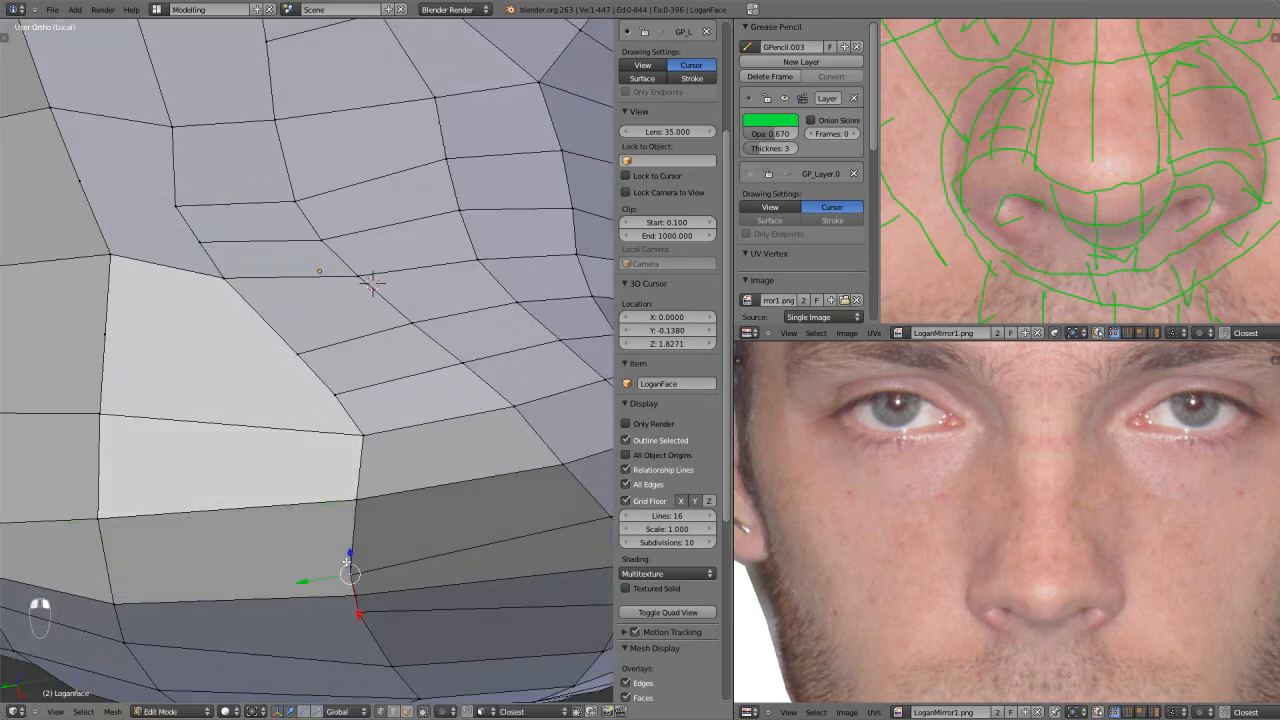
pyautogui.press('g')
pyautogui.click(357, 536)
pyautogui.scroll(4, 352, 545)
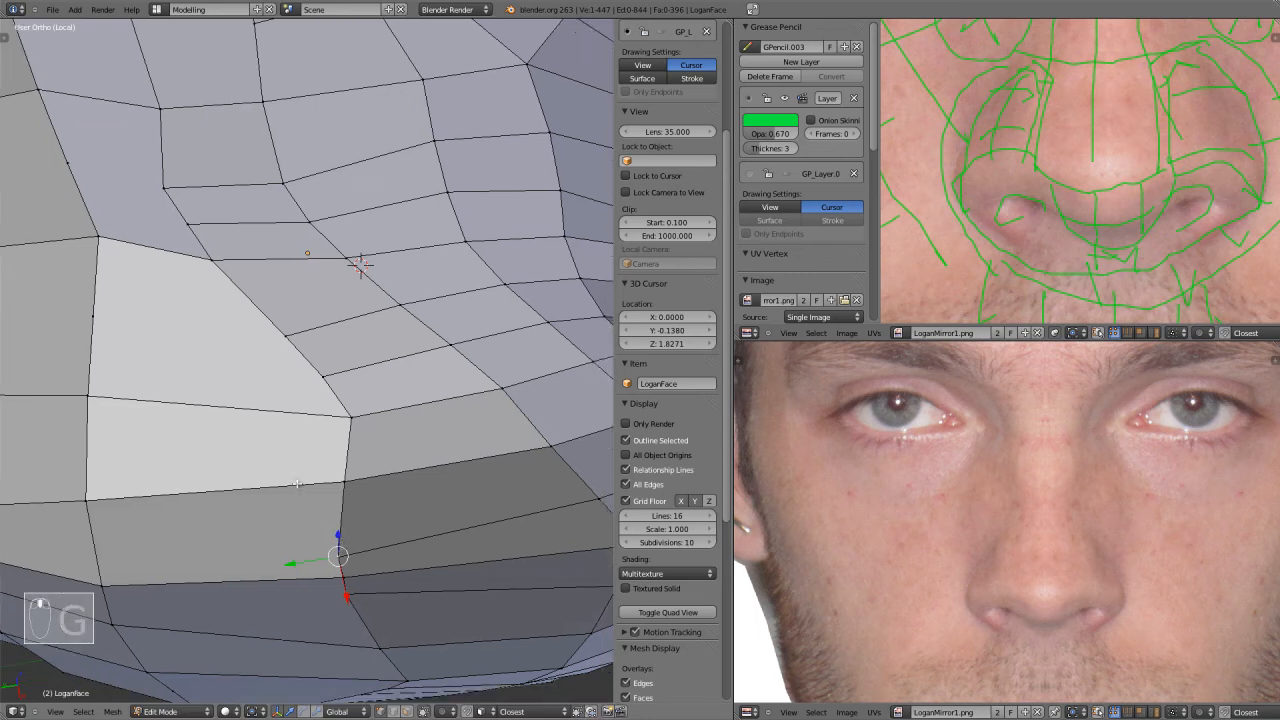
# Merge the two neighbouring vertices at the end of the new edge under the chin, using wireframe display to select them.
pyautogui.press('z')
pyautogui.keyDown('shift'); pyautogui.rightClick(255, 596); pyautogui.keyUp('shift')
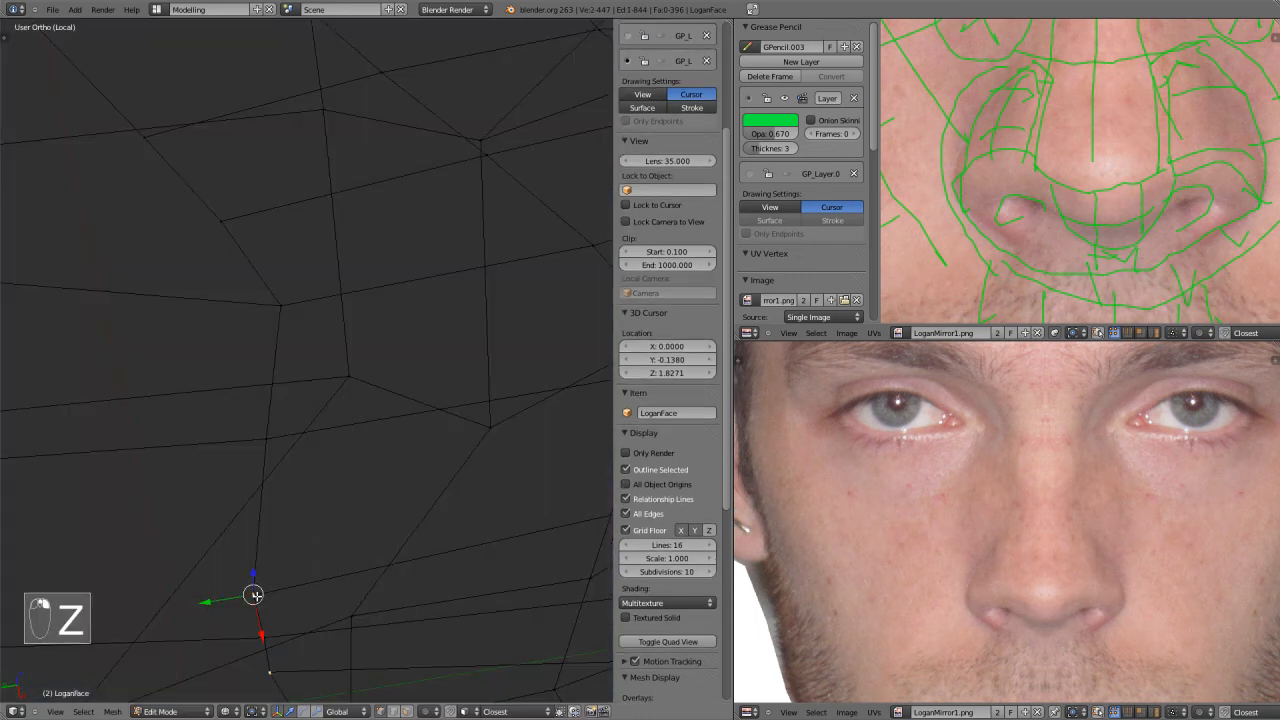
pyautogui.hotkey('alt', 'm')
pyautogui.click(252, 596)
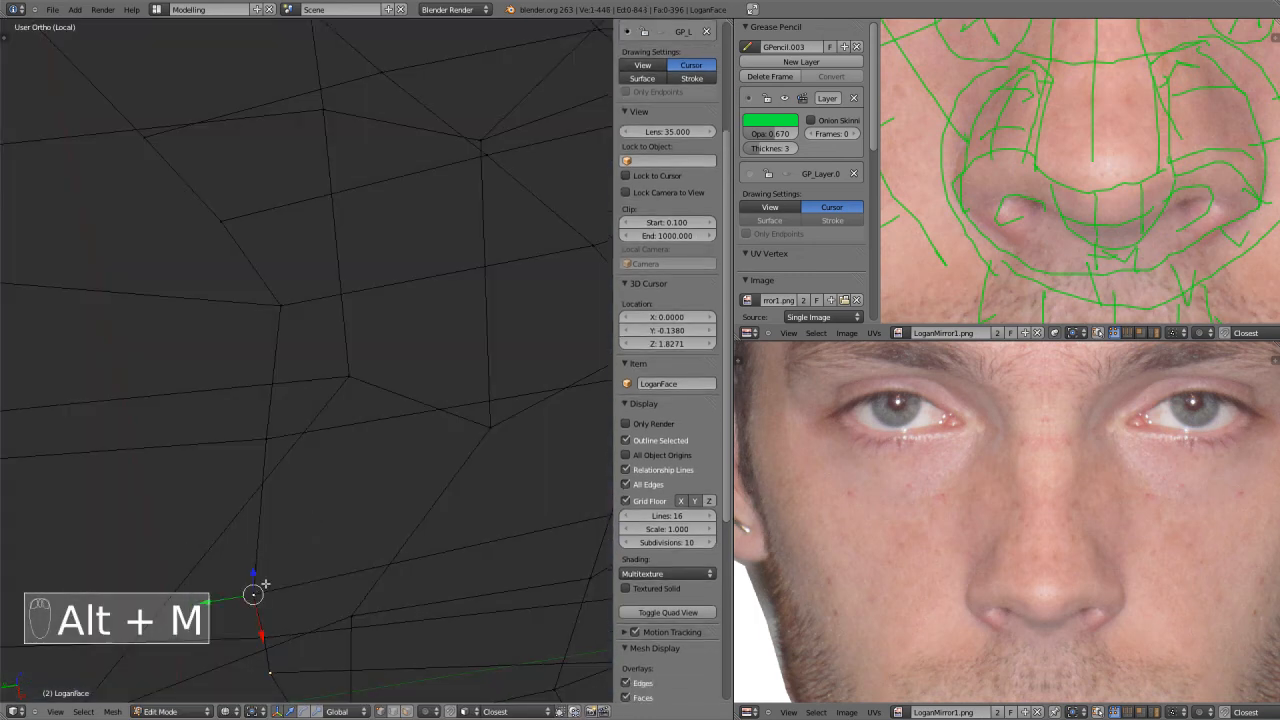
pyautogui.press('z')
pyautogui.press('g')
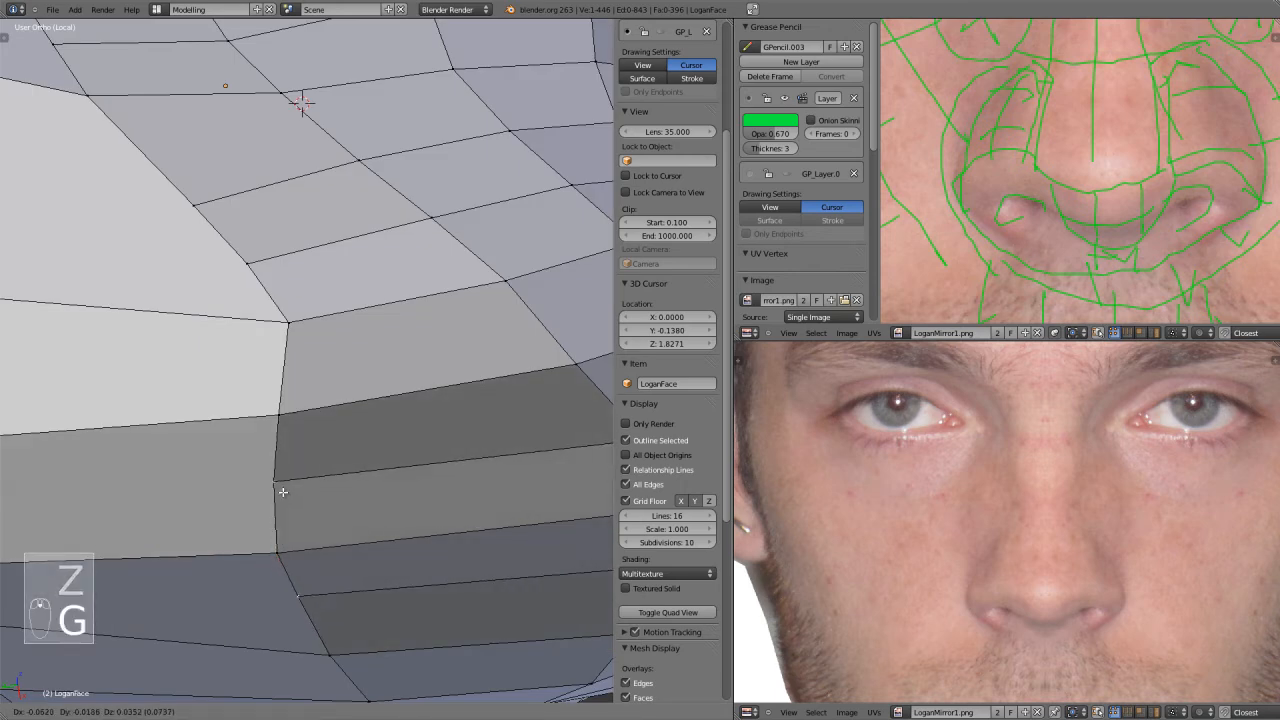
pyautogui.rightClick(282, 492)
# Reposition the merged vertex midway between its neighbours on the underside of the chin.
pyautogui.press('n')
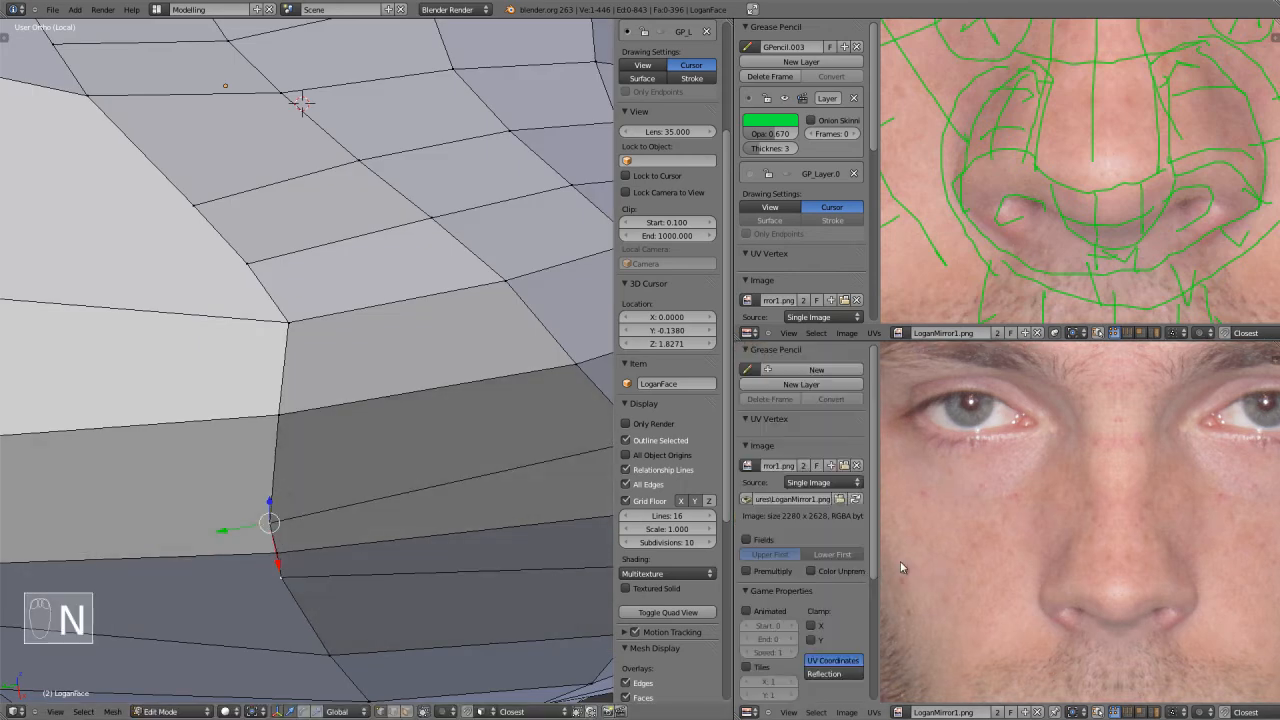
pyautogui.scroll(-2, 830, 635)
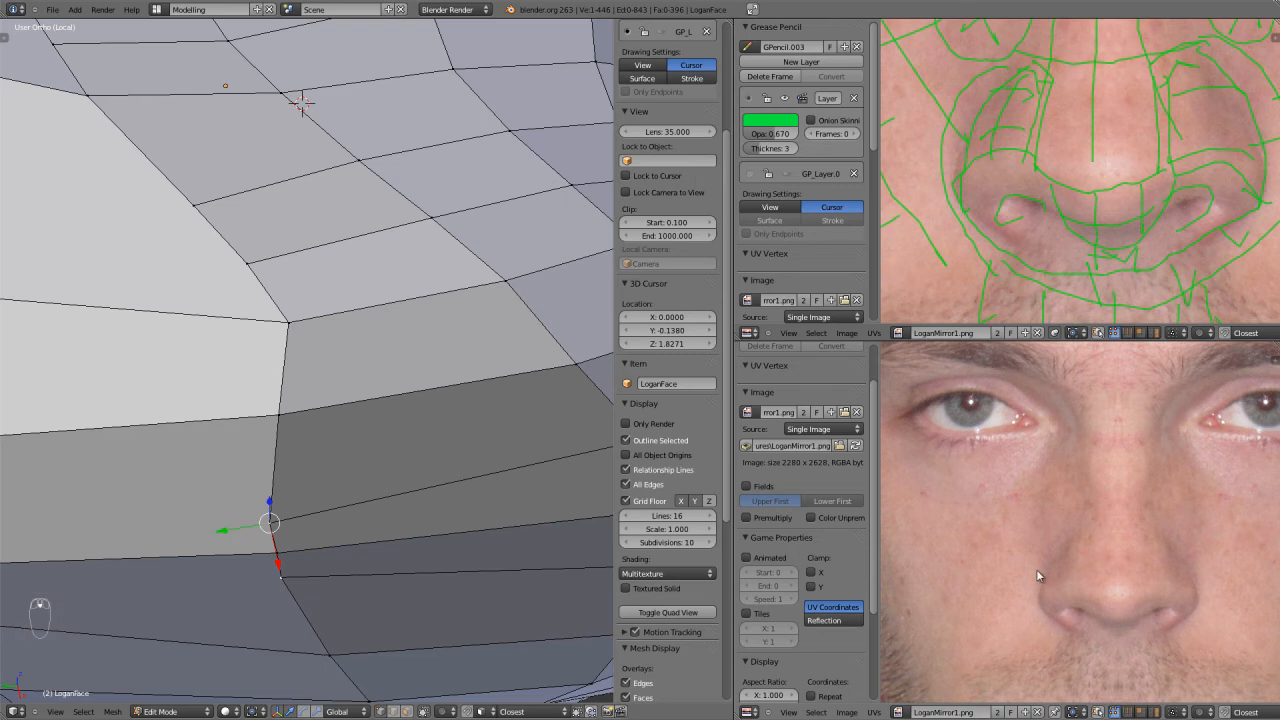
pyautogui.press('n')
pyautogui.press('g')
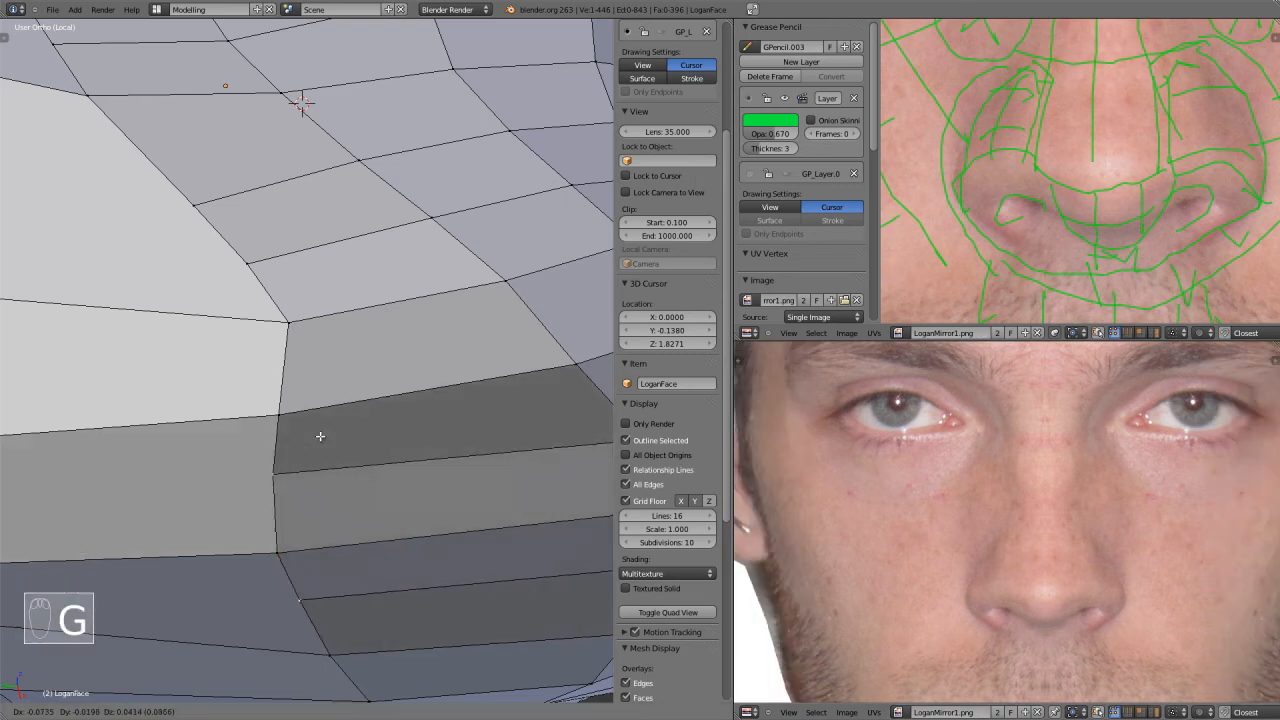
pyautogui.click(316, 425)
pyautogui.press('g')
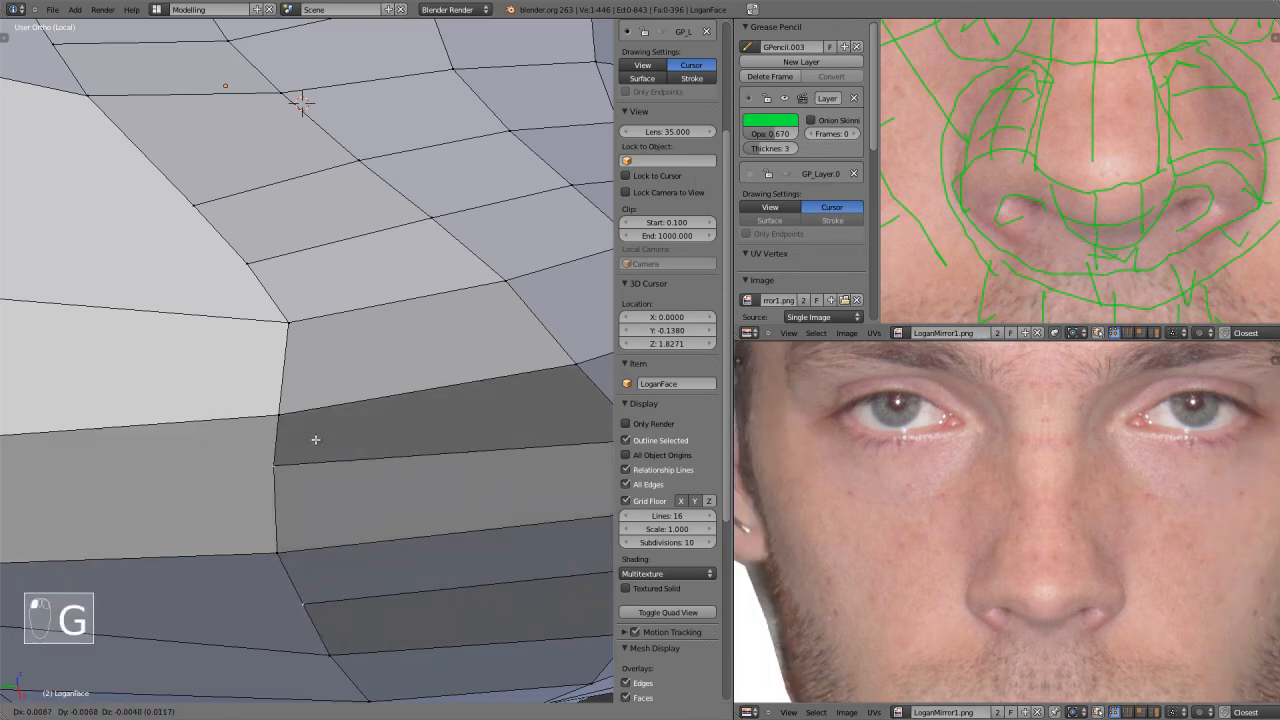
pyautogui.click(317, 439)
# Move the remaining vertices along the same underside row outward to align them with the merged vertex.
pyautogui.rightClick(293, 408)
pyautogui.press('g')
pyautogui.click(278, 361)
pyautogui.press('g')
pyautogui.click(299, 305)
pyautogui.press('g')
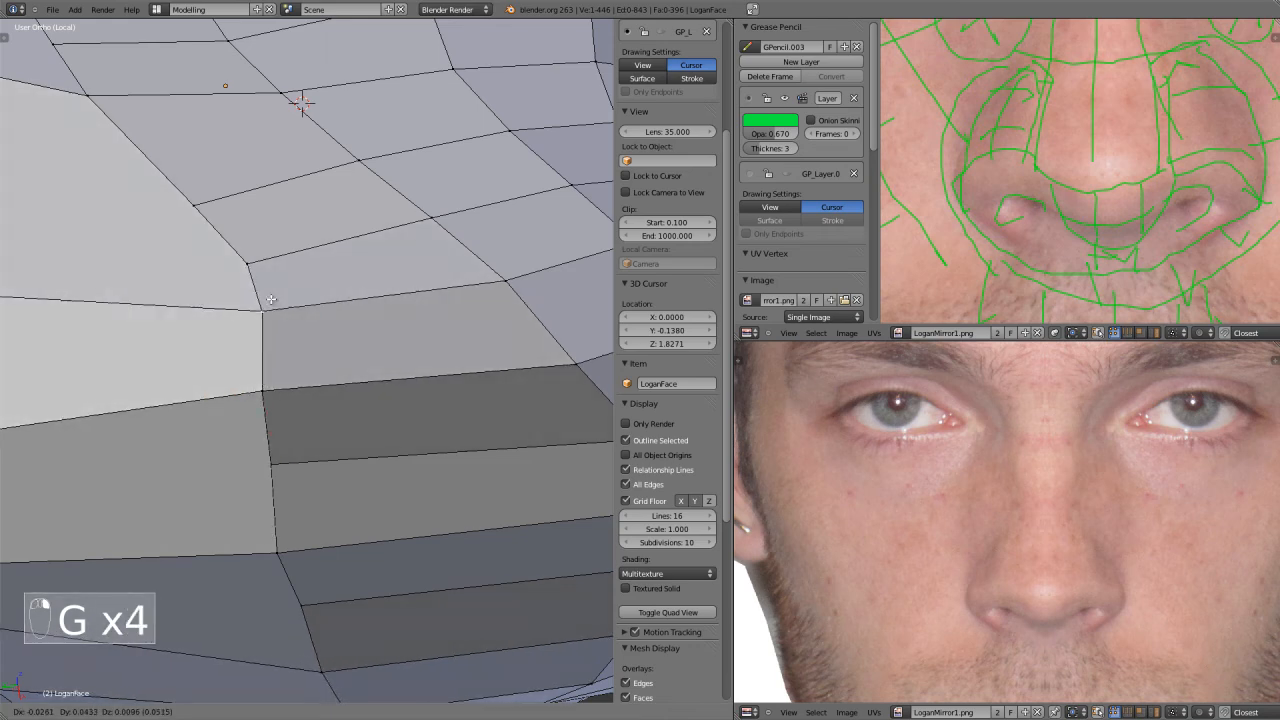
pyautogui.click(268, 357)
pyautogui.moveTo(268, 357); pyautogui.dragTo(377, 350, button='middle')
# Move and rotate the new edge on the lower chin in front view to round the chin's outline.
pyautogui.press('KP_1')
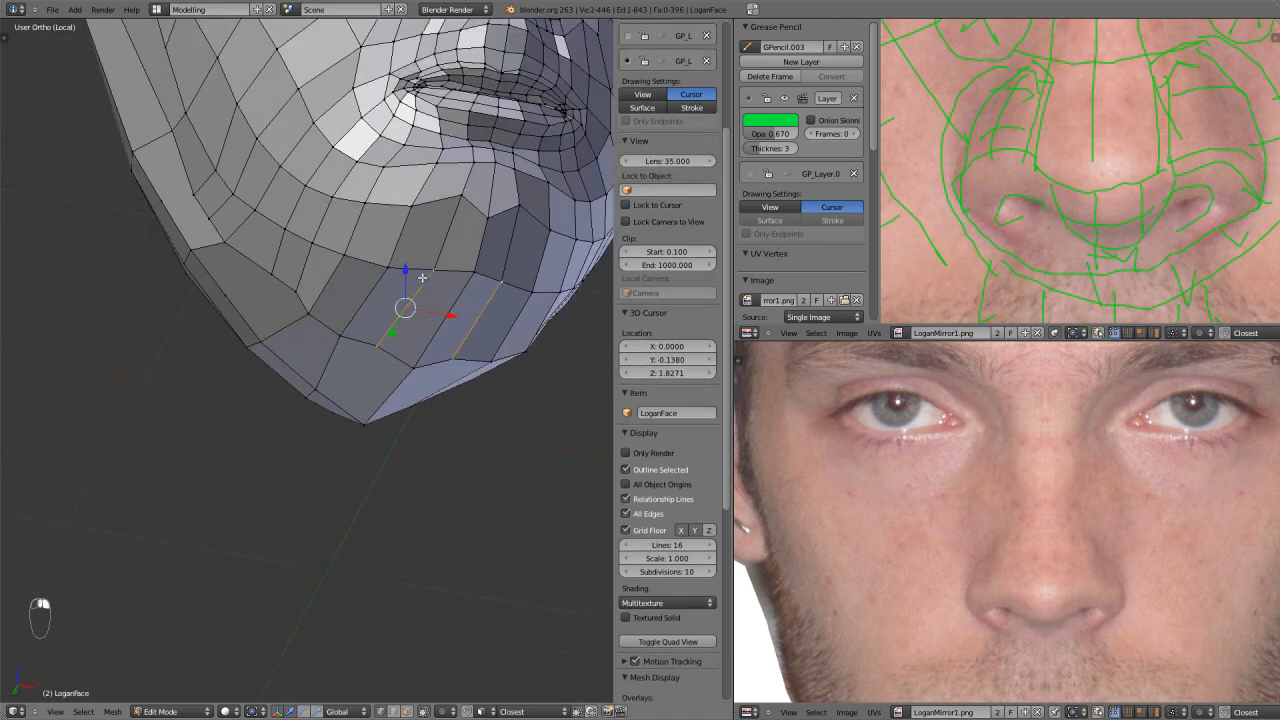
pyautogui.press('KP_1')
pyautogui.press('g')
pyautogui.scroll(3, 439, 396)
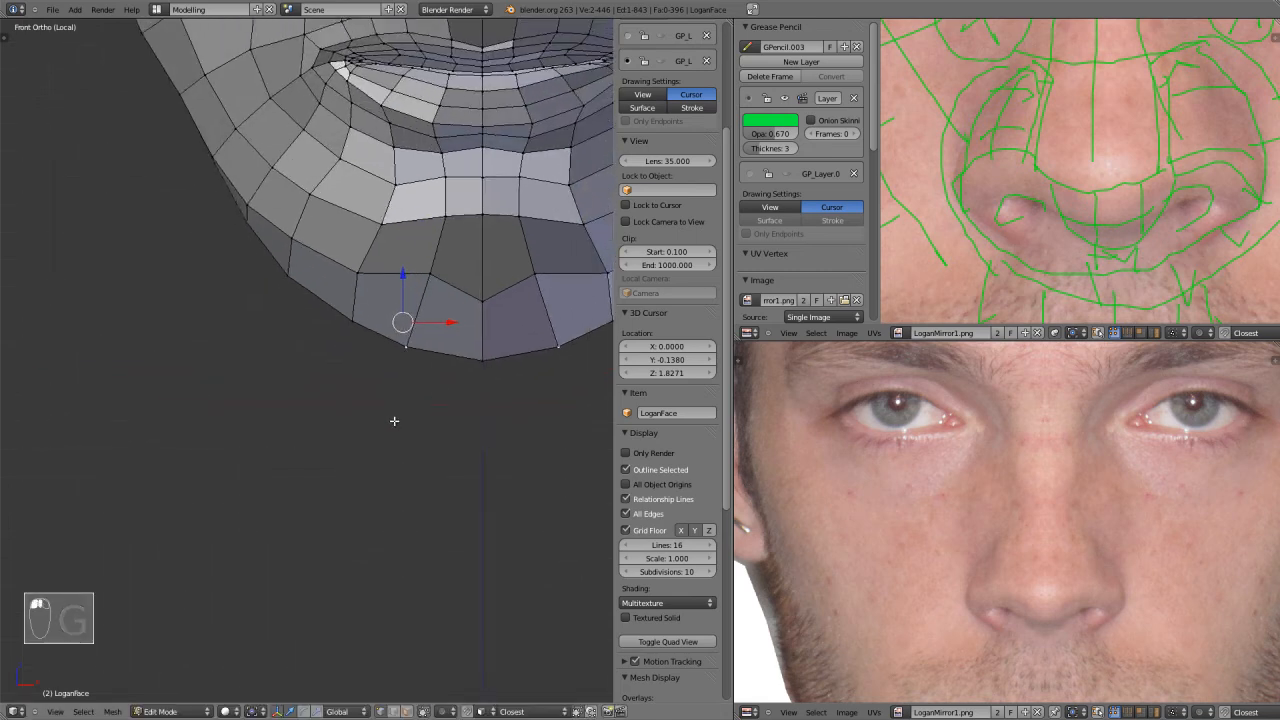
pyautogui.scroll(2, 439, 396)
pyautogui.press('r')
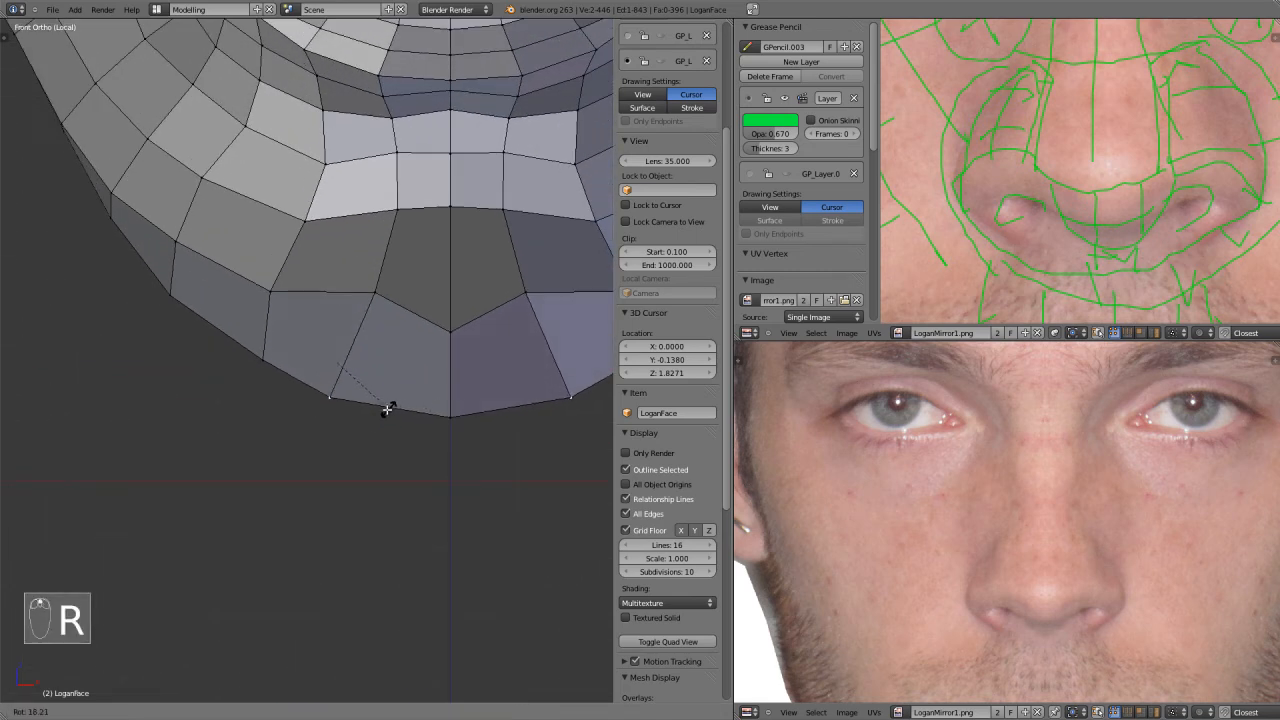
pyautogui.click(391, 410)
# Shift the next outer edge of the lower chin outward in front view, and adjust its upper vertex.
pyautogui.rightClick(267, 354)
pyautogui.moveTo(248, 398); pyautogui.dragTo(302, 334, button='middle')
pyautogui.scroll(4, 302, 334)
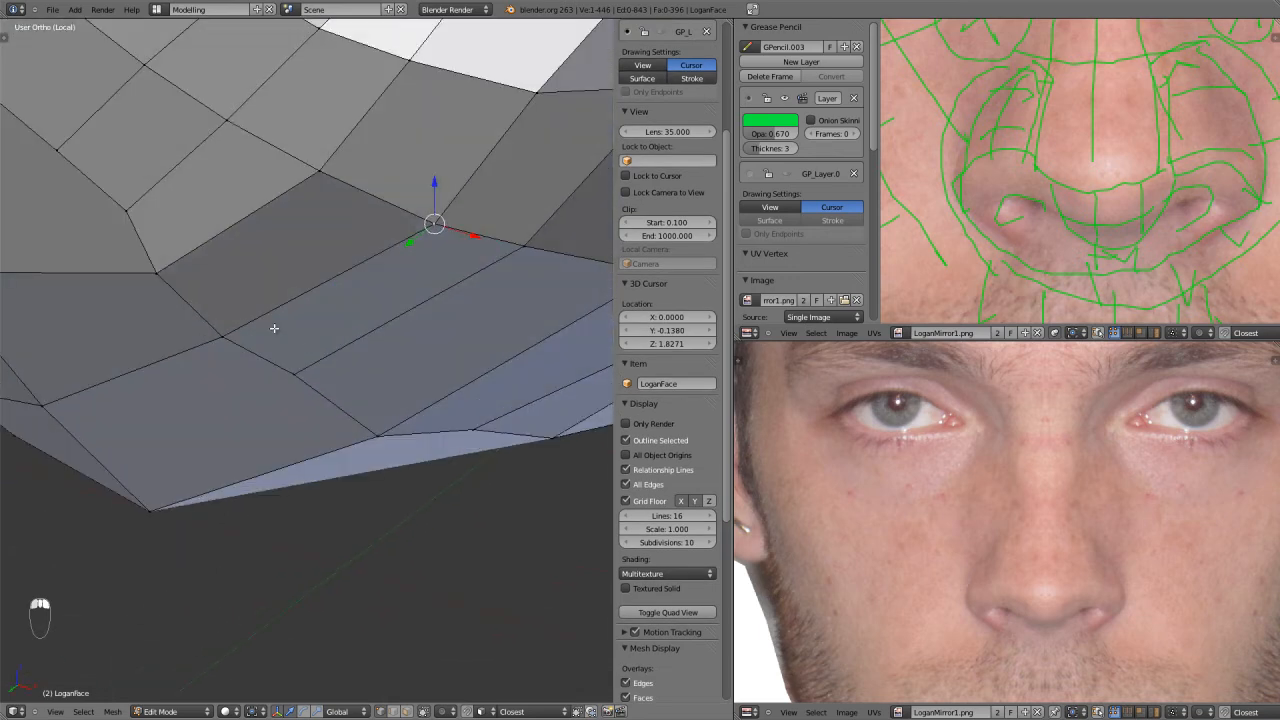
pyautogui.keyDown('shift'); pyautogui.rightClick(229, 328); pyautogui.keyUp('shift')
pyautogui.press('KP_1')
pyautogui.press('g')
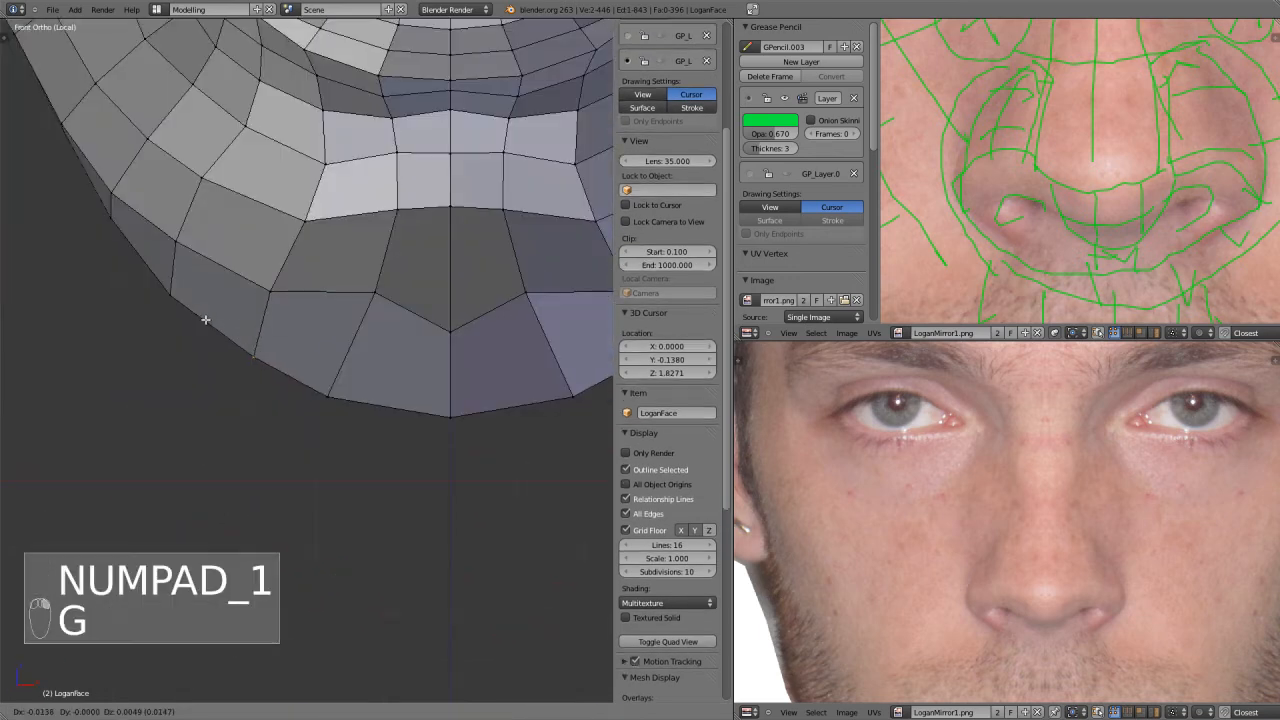
pyautogui.click(189, 307)
pyautogui.press('g')
pyautogui.click(290, 275)
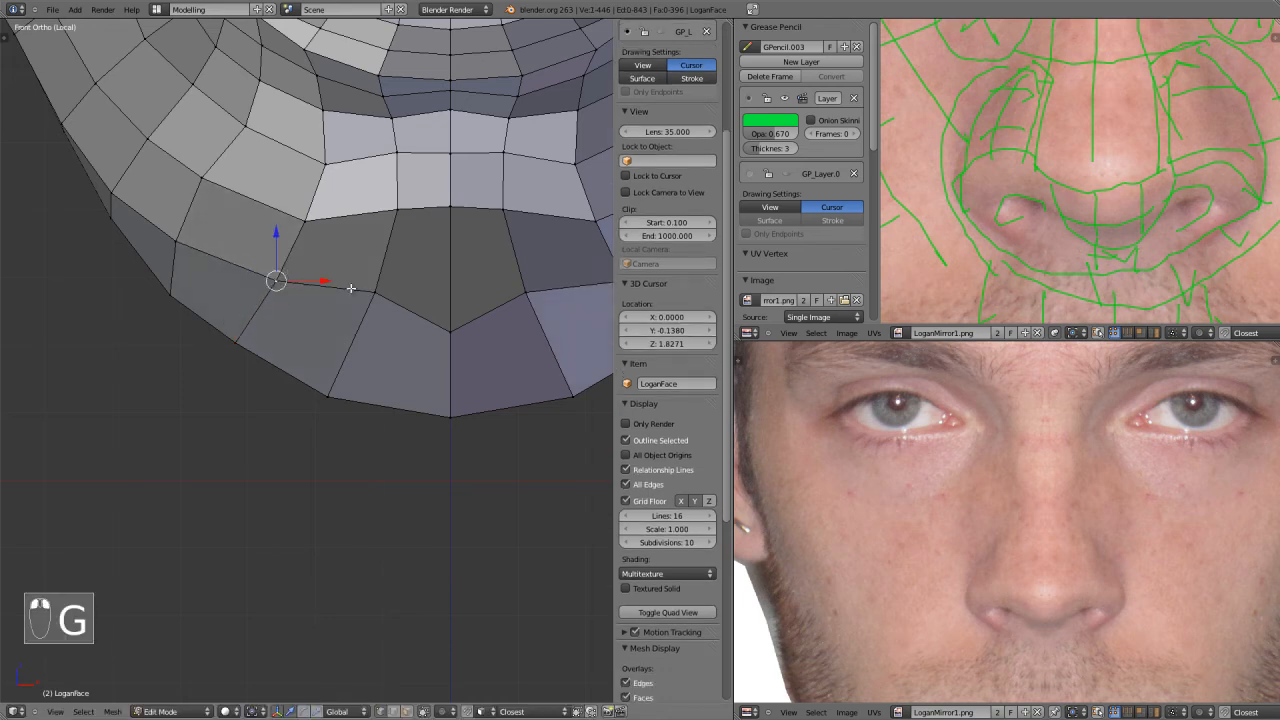
# Reposition individual vertices near the chin's midline and lower edge in front view to even out the faces.
pyautogui.press('g')
pyautogui.click(402, 328)
pyautogui.press('g')
pyautogui.click(415, 339)
pyautogui.keyDown('shift'); pyautogui.moveTo(587, 409); pyautogui.dragTo(166, 415, button='middle'); pyautogui.keyUp('shift')
pyautogui.press('g')
pyautogui.click(189, 344)
# Shift the chin's bottom edge along the Y axis from the side, and compare the chin with the reference photo.
pyautogui.moveTo(213, 461); pyautogui.dragTo(306, 408, button='middle')
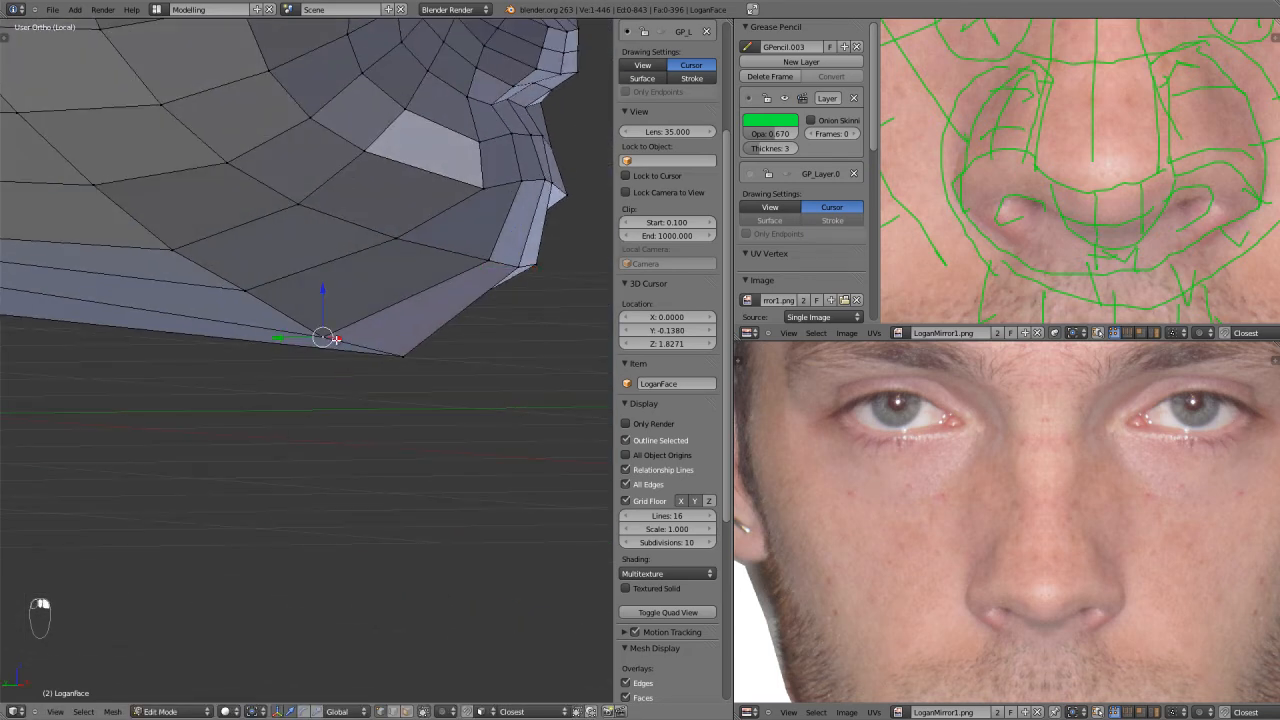
pyautogui.keyDown('shift'); pyautogui.rightClick(386, 358); pyautogui.keyUp('shift')
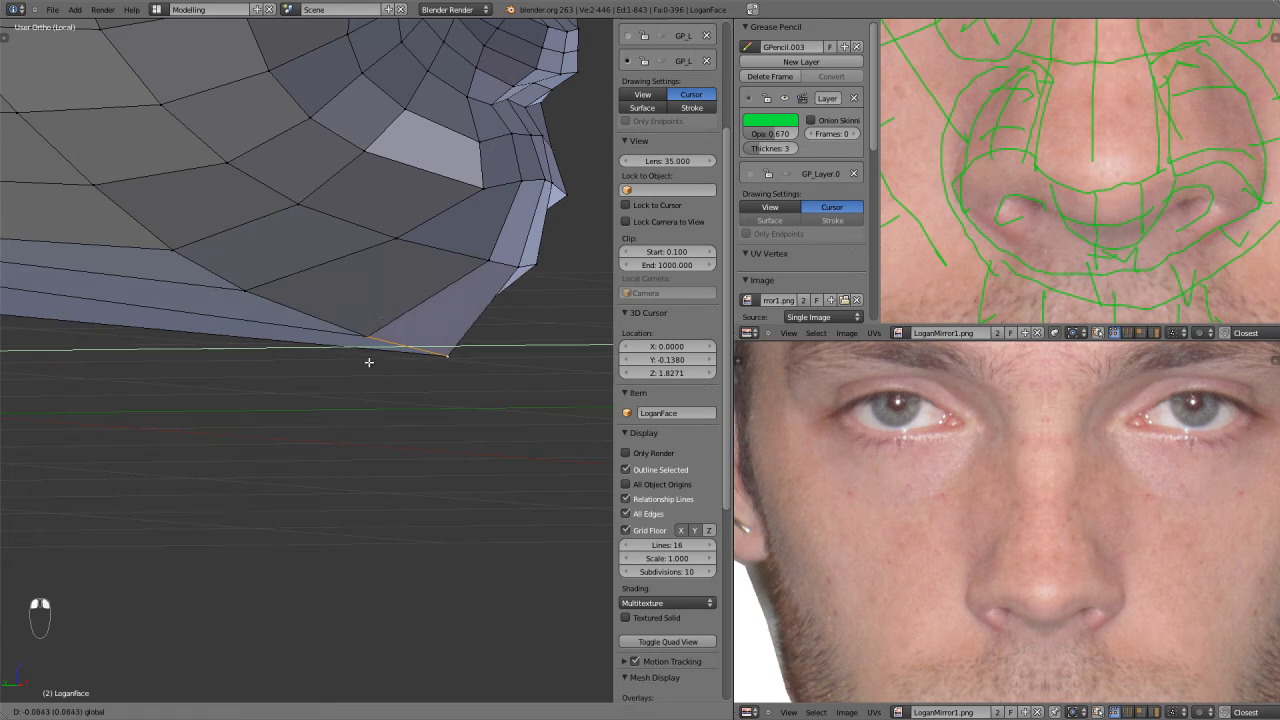
pyautogui.moveTo(377, 363); pyautogui.dragTo(417, 483, button='middle')
pyautogui.press('s')
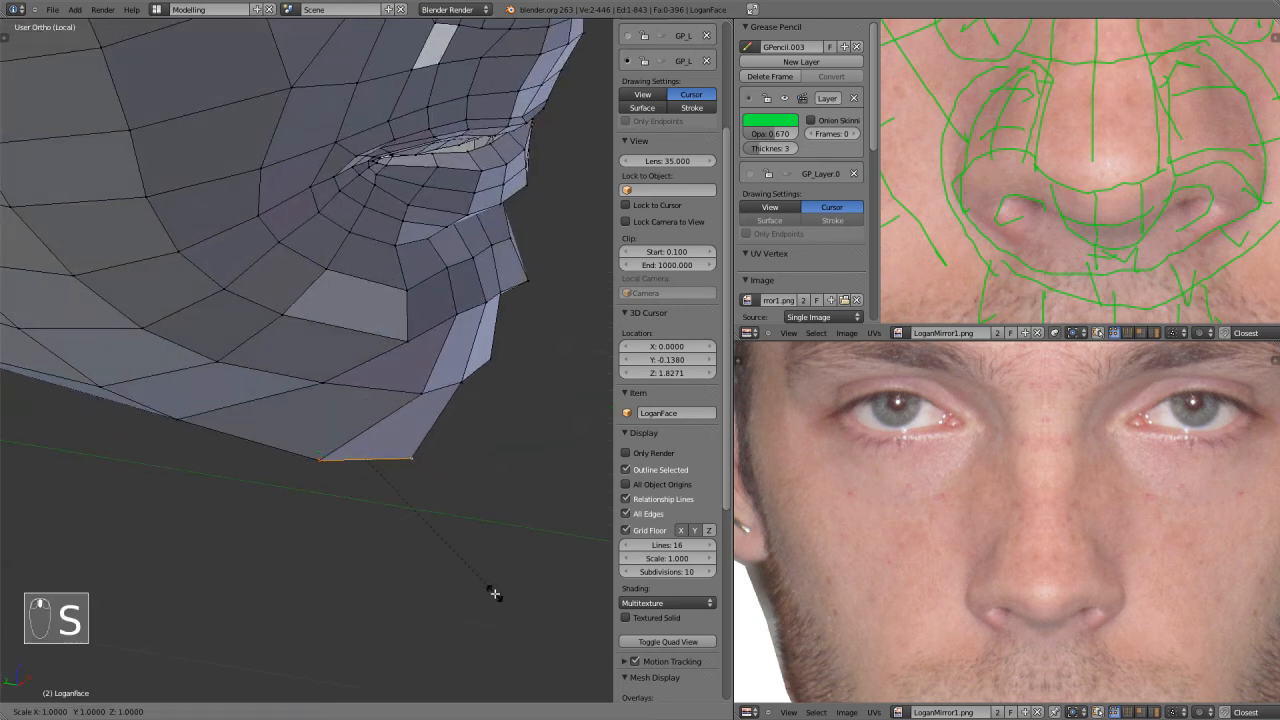
pyautogui.rightClick(445, 556)
pyautogui.moveTo(449, 571); pyautogui.dragTo(294, 517, button='middle')
pyautogui.scroll(-3, 975, 687)
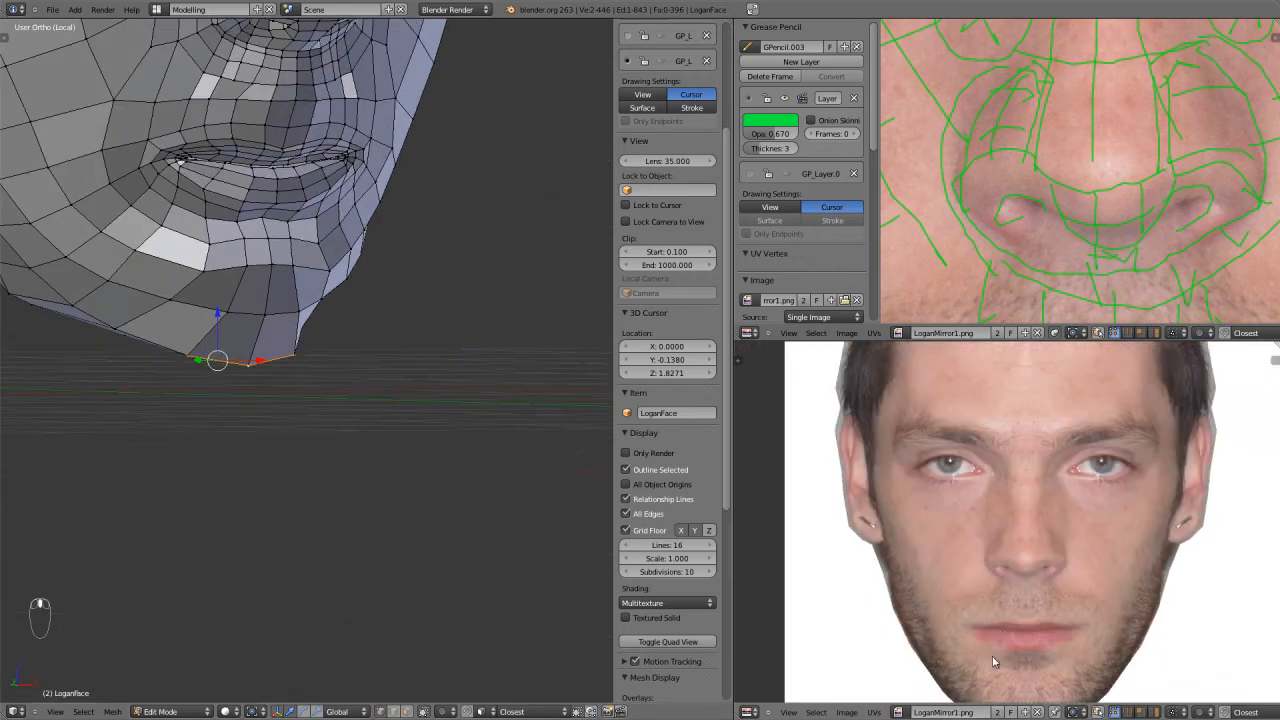
# Move a single vertex of the lower jaw edge along the Y axis from the side, and check the chin from the front.
pyautogui.scroll(3, 975, 687)
pyautogui.press('KP_1')
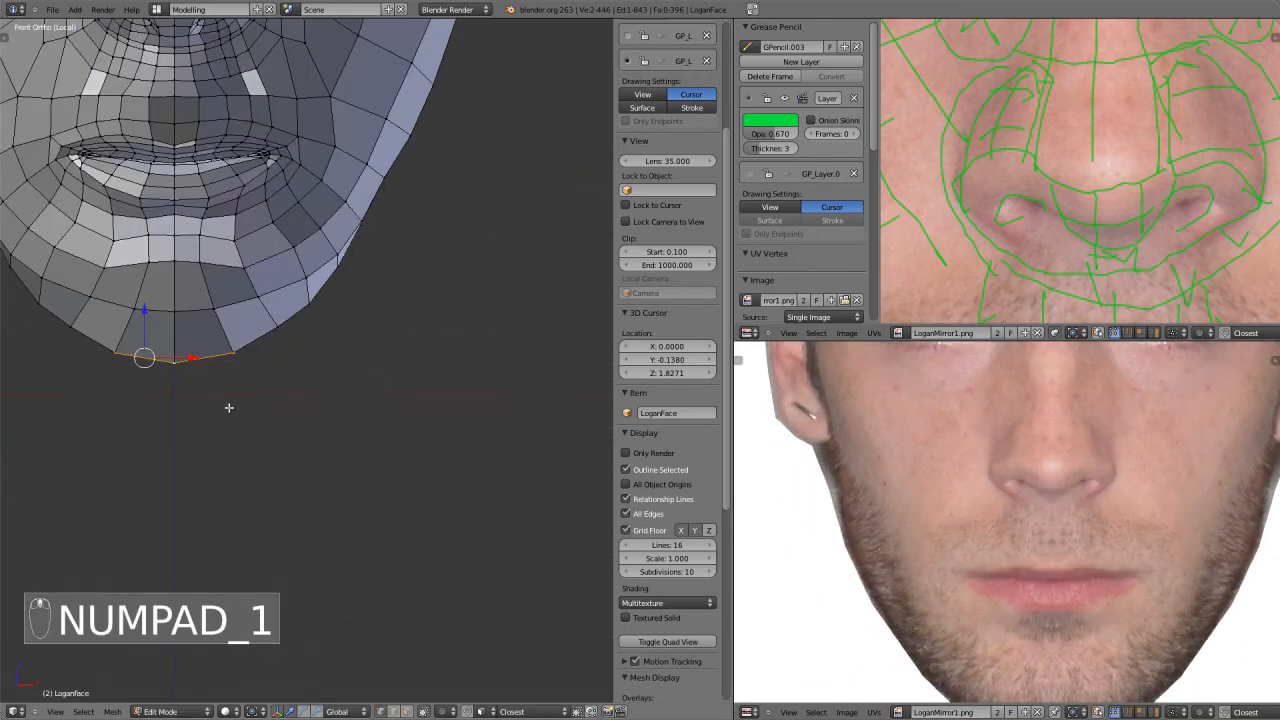
pyautogui.moveTo(223, 320); pyautogui.dragTo(256, 416, button='middle')
pyautogui.press('g')
pyautogui.press('x')
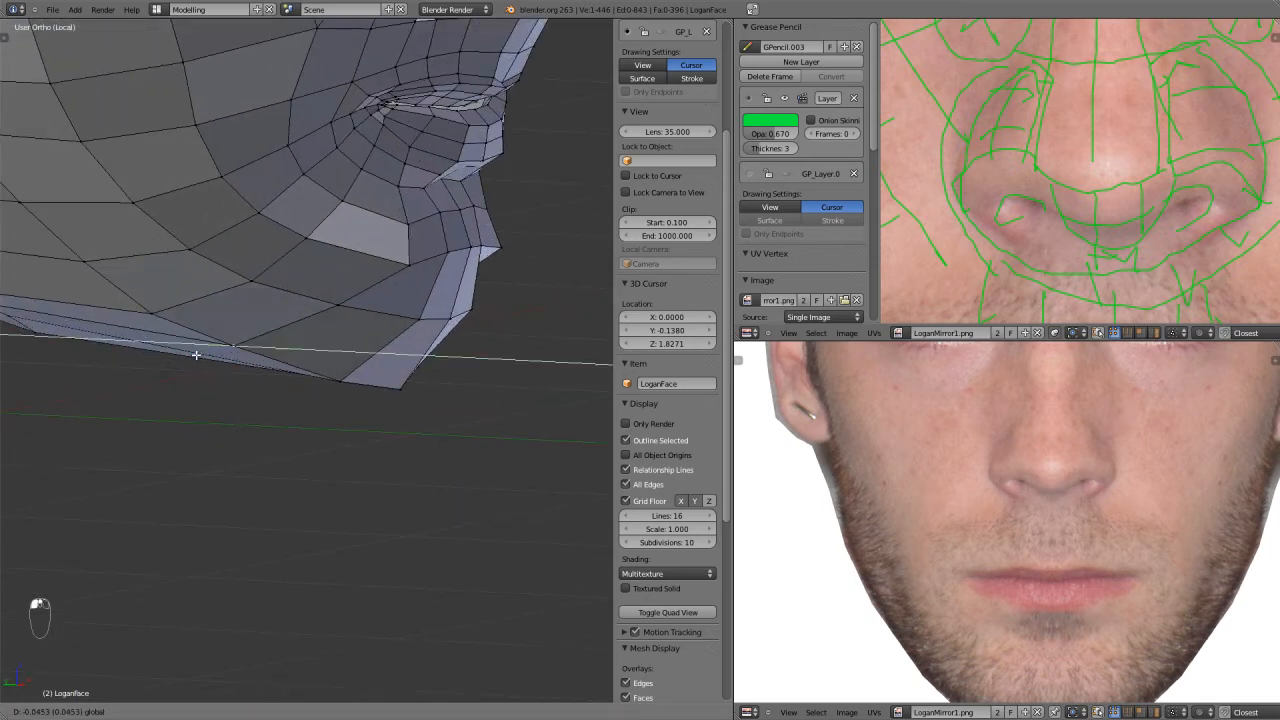
pyautogui.click(244, 362)
pyautogui.moveTo(244, 362); pyautogui.dragTo(108, 354, button='middle')
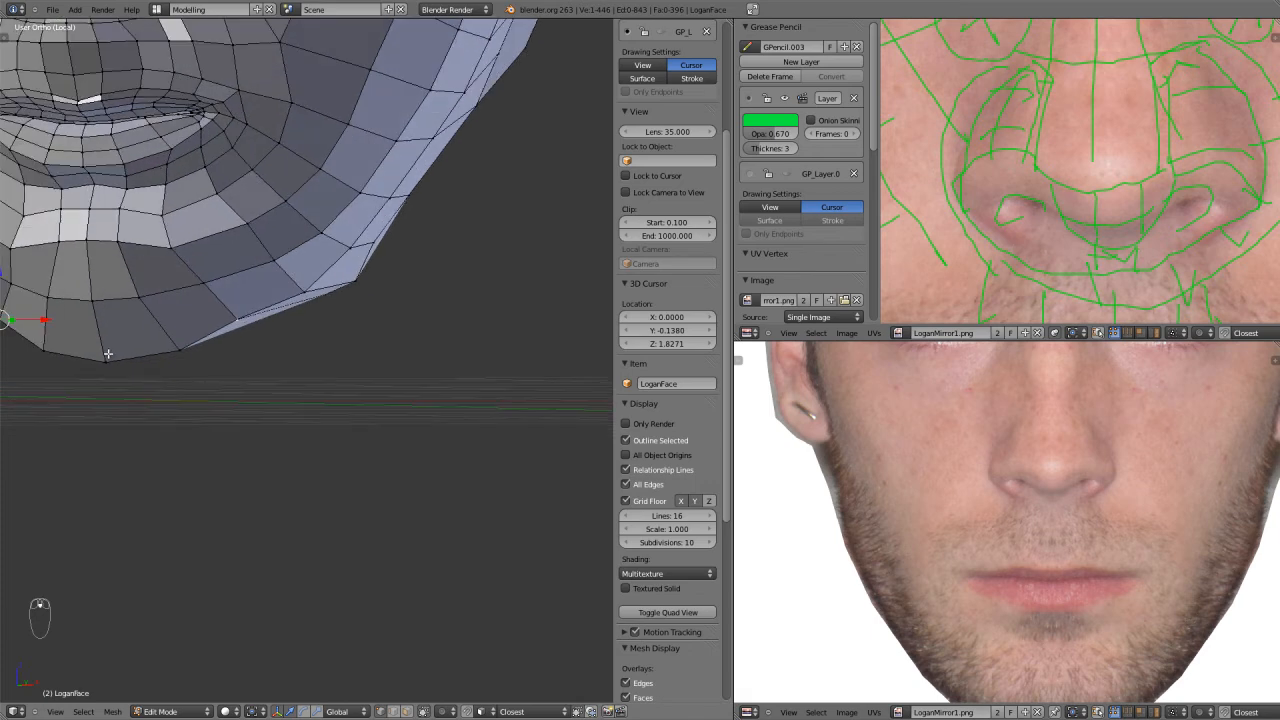
pyautogui.press('KP_1')
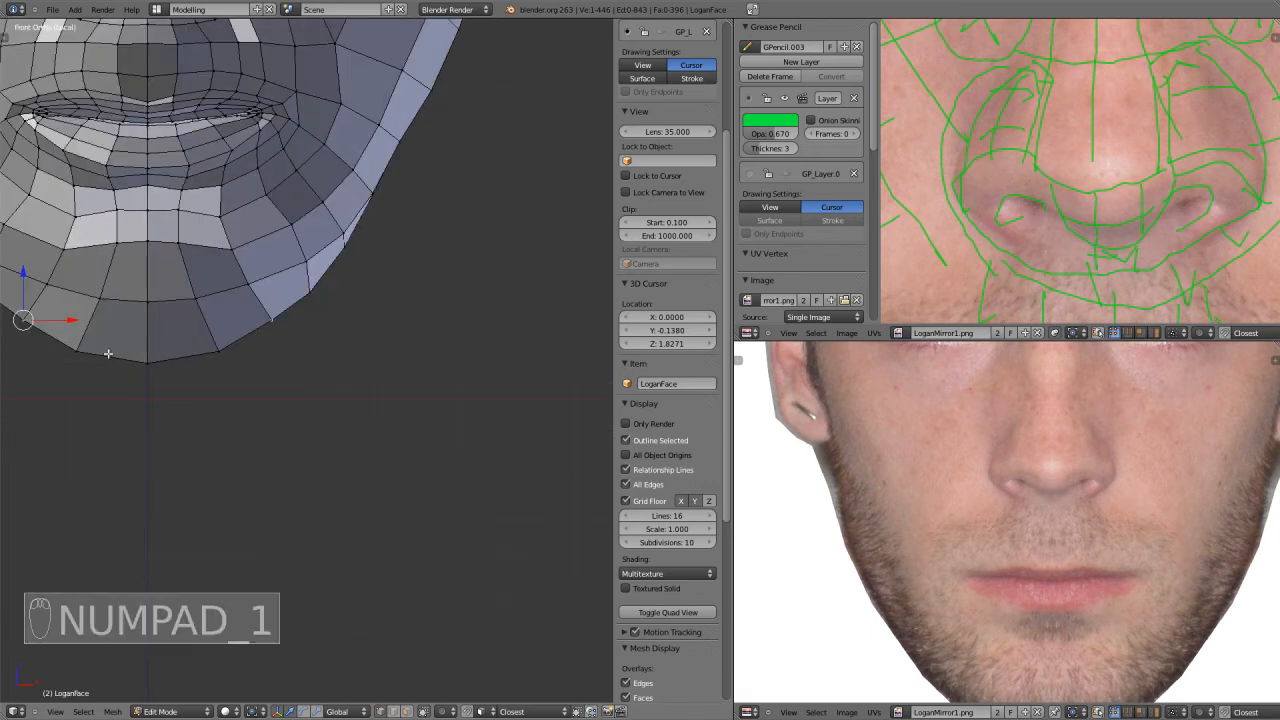
# Reposition two vertices around the outer corner of the chin patch below the lower lip in front view.
pyautogui.scroll(-2, 91, 369)
pyautogui.keyDown('shift'); pyautogui.moveTo(170, 344); pyautogui.dragTo(269, 500, button='middle'); pyautogui.keyUp('shift')
pyautogui.scroll(3, 299, 492)
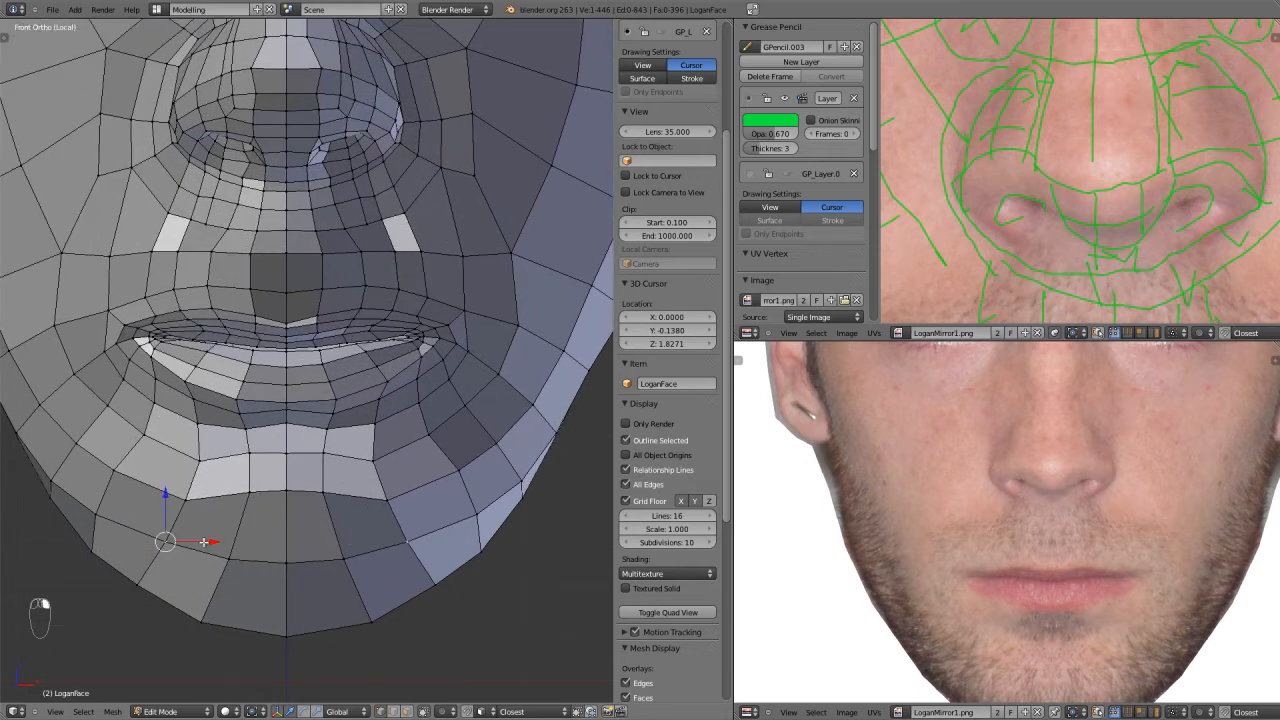
pyautogui.scroll(4, 197, 541)
pyautogui.press('g')
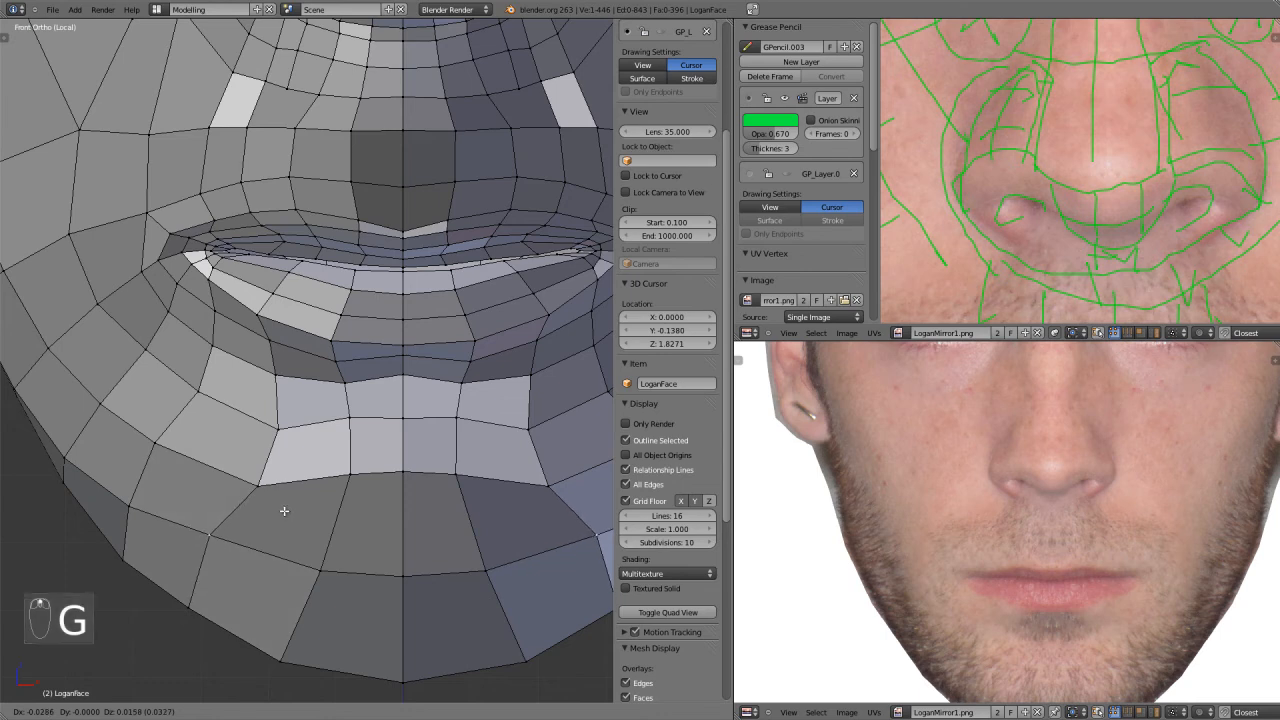
pyautogui.click(283, 510)
pyautogui.press('g')
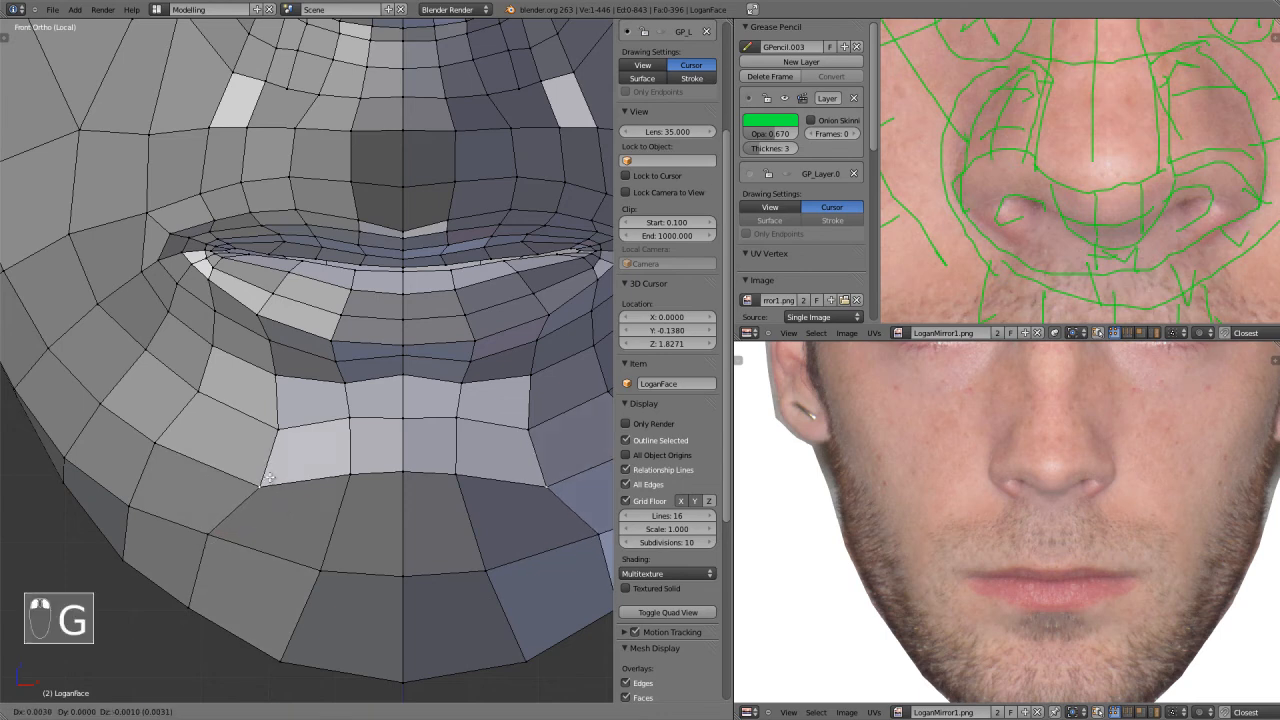
pyautogui.click(278, 478)
# Knife a cut from the side vertex of the chin patch down across three face rows to the jaw.
pyautogui.press('a')
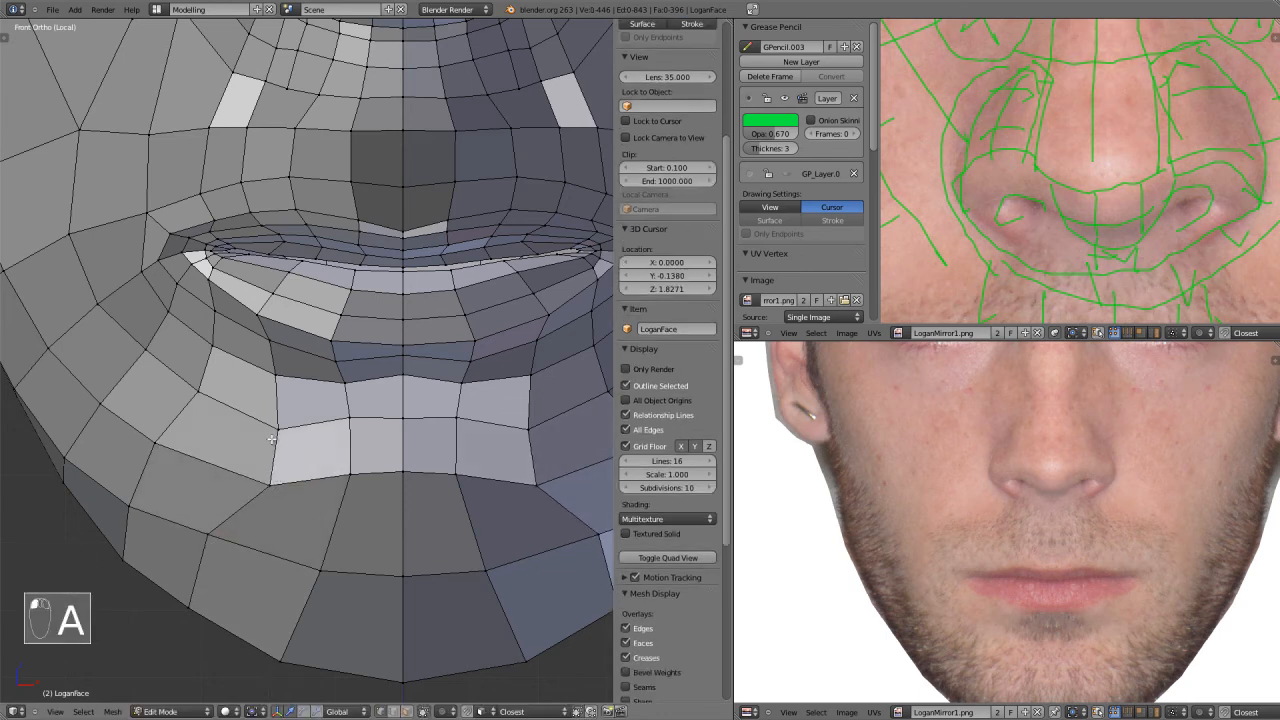
pyautogui.press('k')
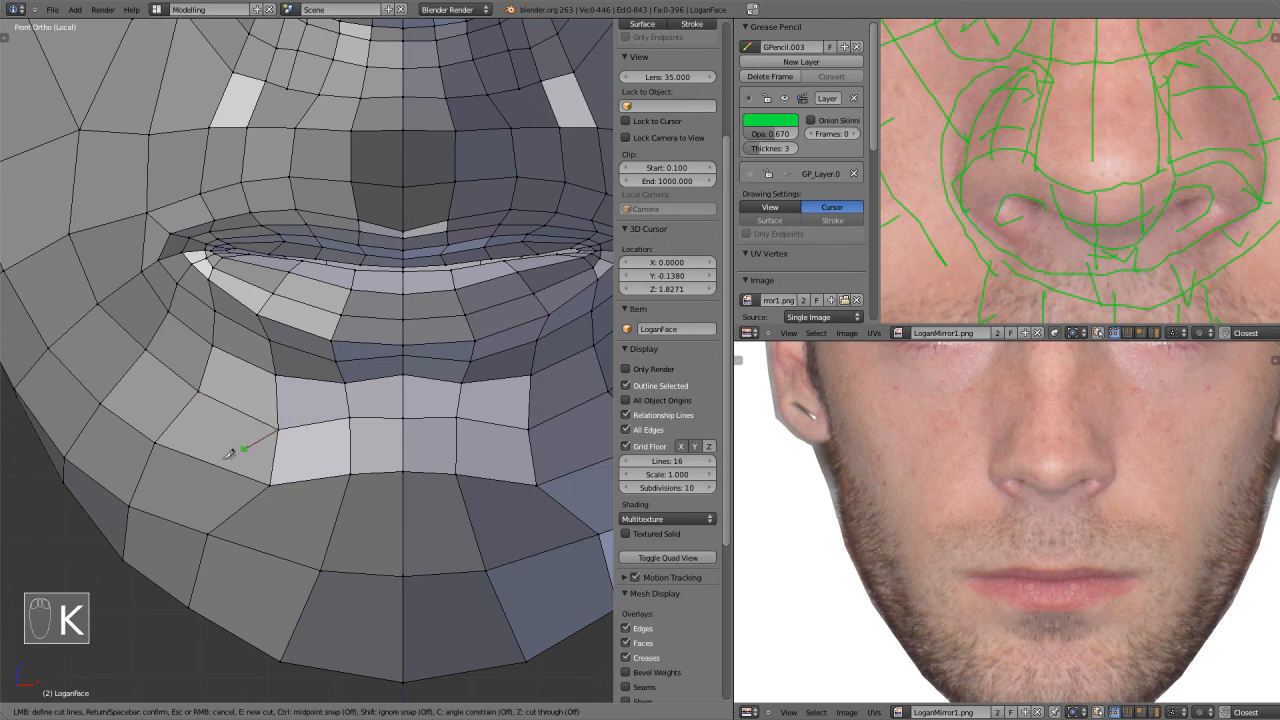
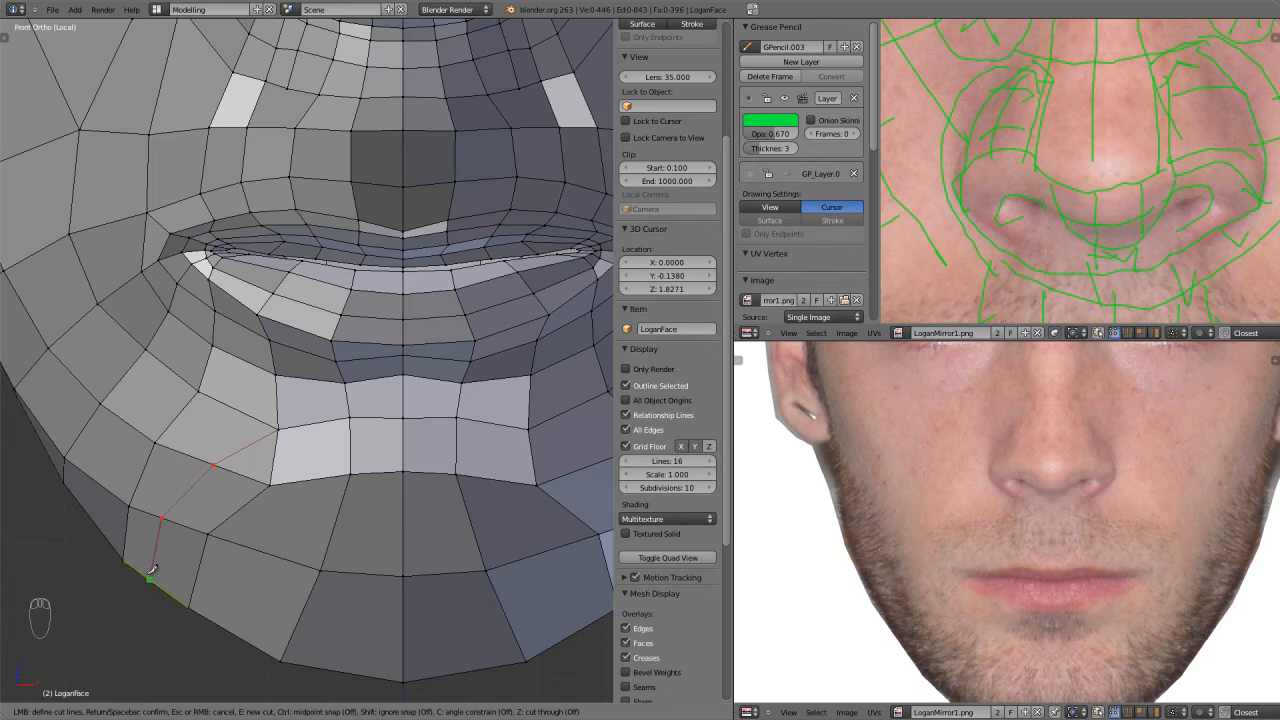
pyautogui.press('Return')
# Knife a short diagonal edge from the new cut to the edge just below the chin patch's outer corner.
pyautogui.scroll(2, 260, 467)
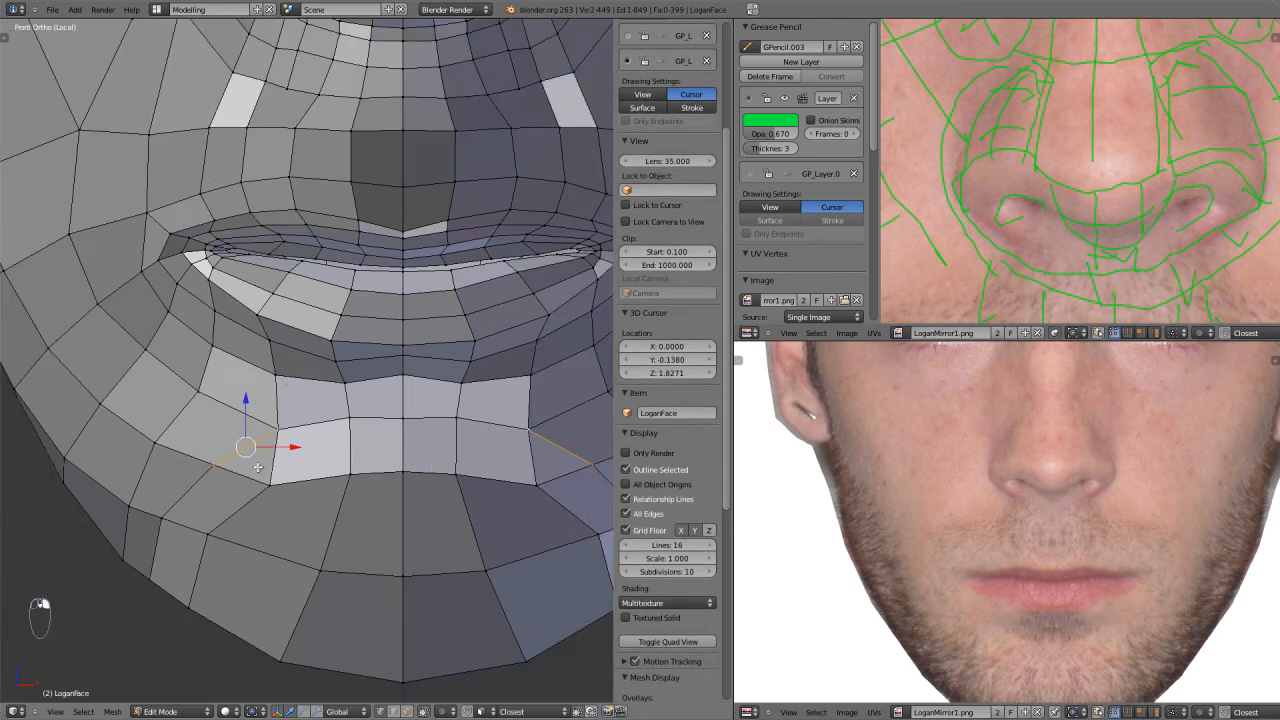
pyautogui.rightClick(268, 541)
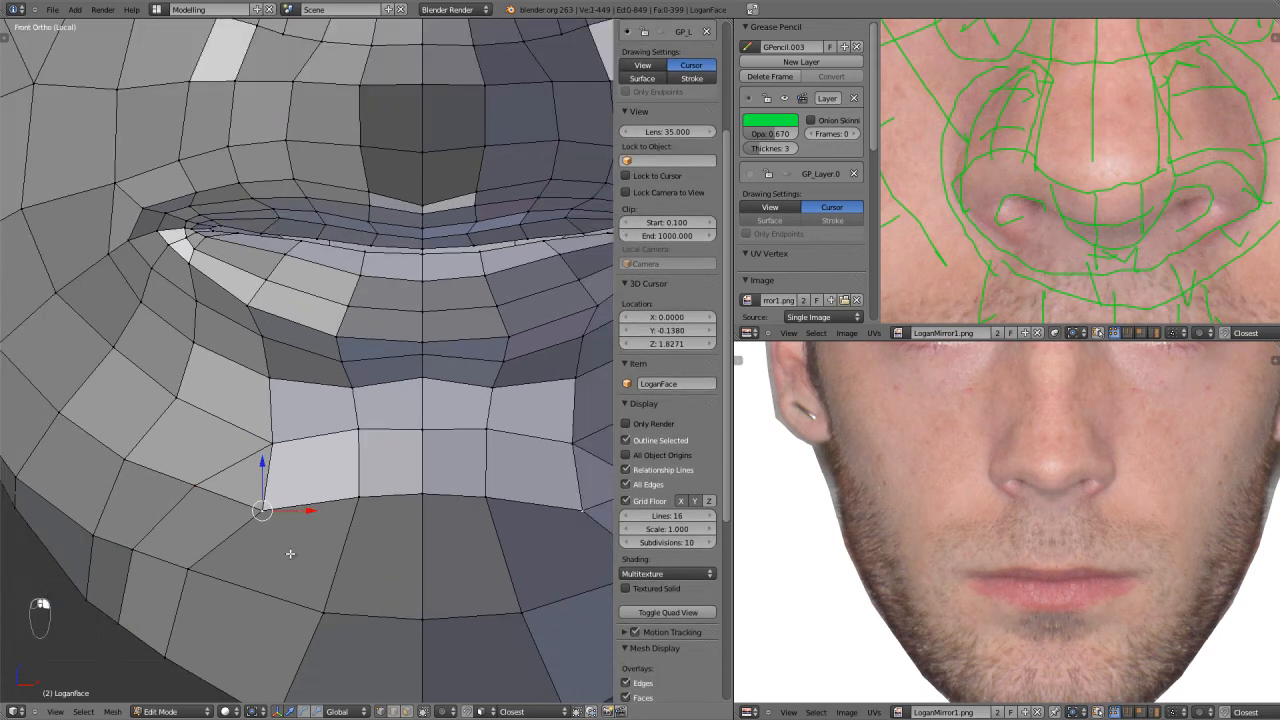
pyautogui.press('a')
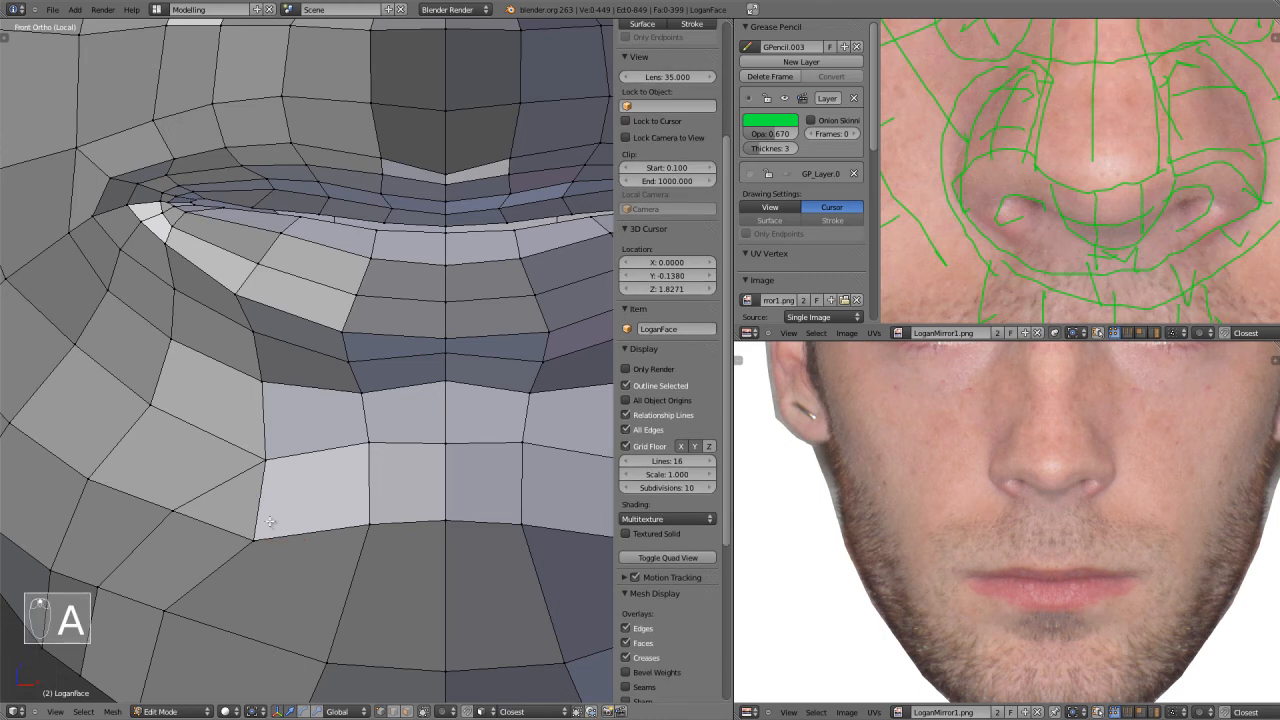
pyautogui.press('k')
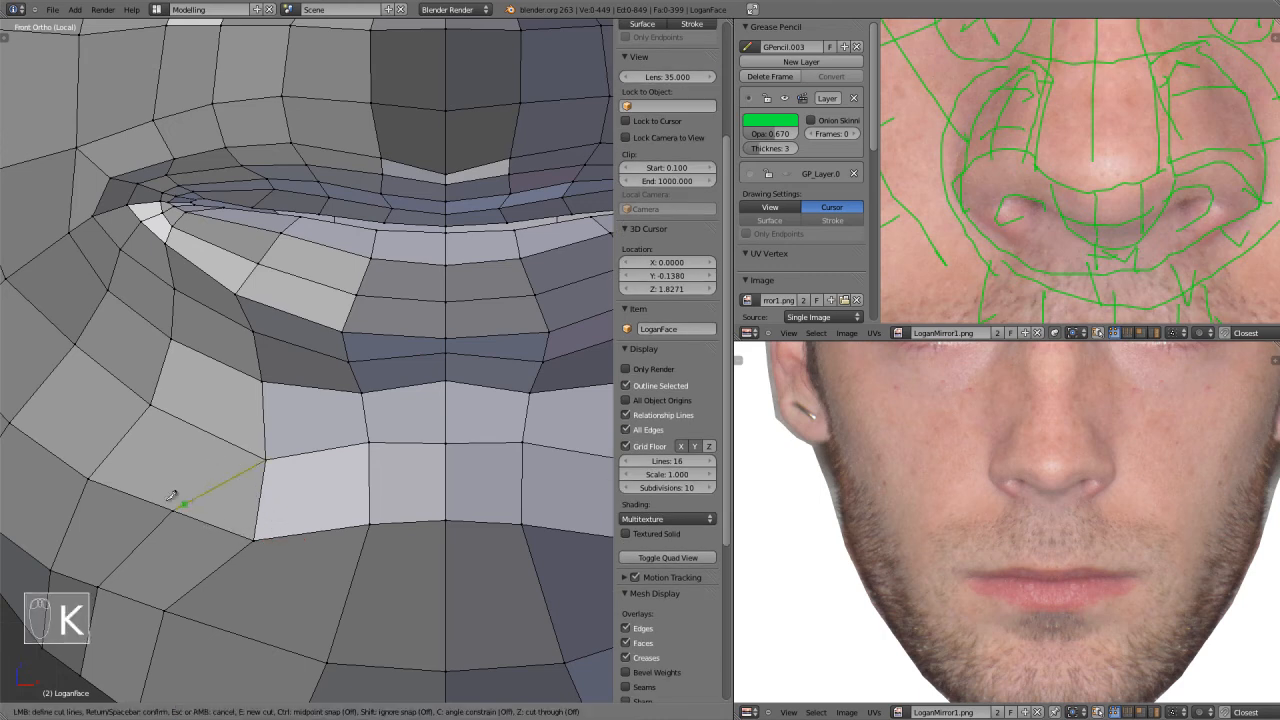
pyautogui.click(226, 562)
pyautogui.press('Return')
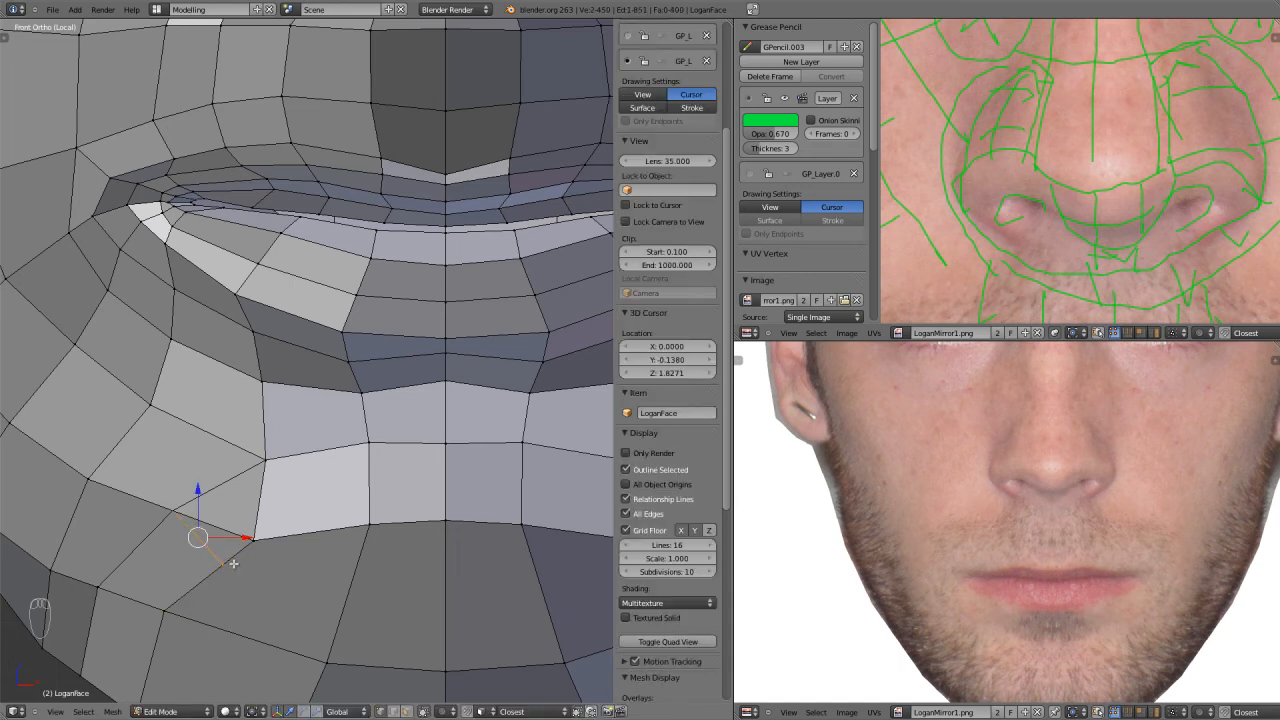
# Merge the small corner triangle with the face above it into one face, and move the chin patch's corner vertex.
pyautogui.hotkey('ctrl', 'Tab')
pyautogui.click(224, 582)
pyautogui.click(235, 513)
pyautogui.press('f')
pyautogui.hotkey('ctrl', 'Tab')
pyautogui.click(215, 524)
pyautogui.click(255, 538)
pyautogui.press('g')
pyautogui.scroll(-4, 288, 520)
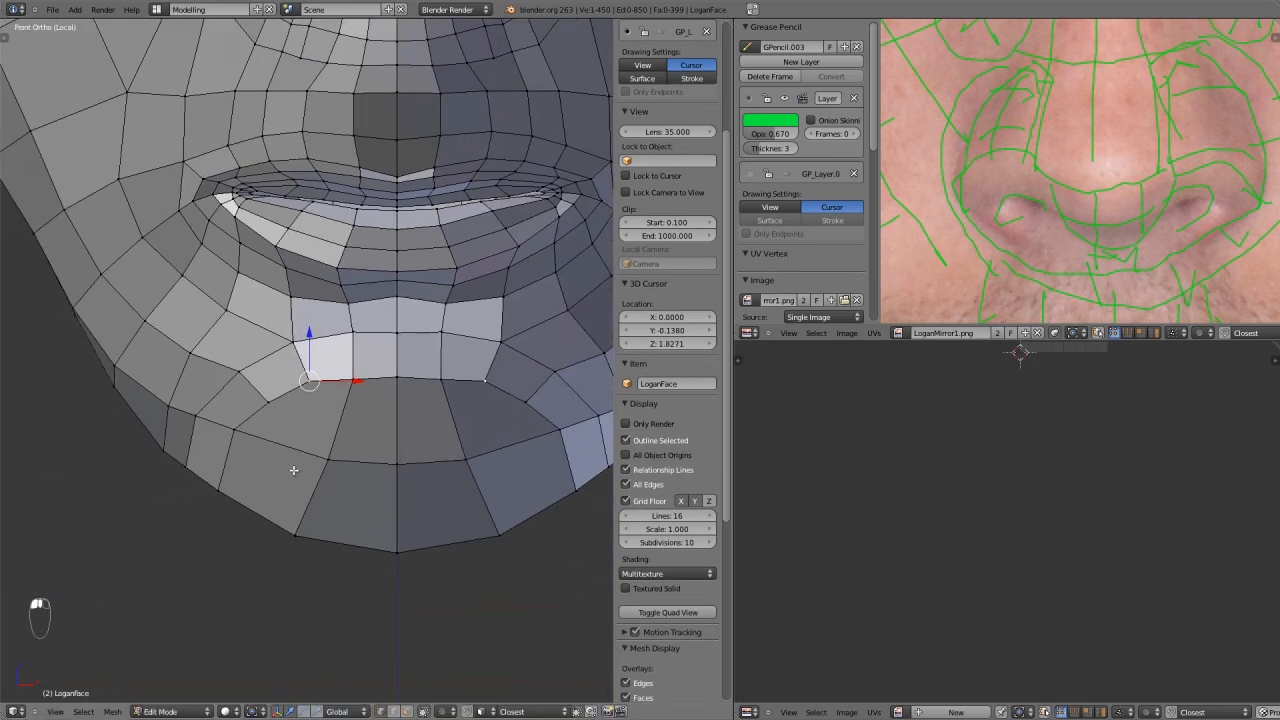
# Shift the vertex beside the chin's midline, one row above the bottom edge, in front view to balance the faces.
pyautogui.scroll(2, 290, 490)
pyautogui.press('a')
pyautogui.rightClick(326, 530)
pyautogui.press('g')
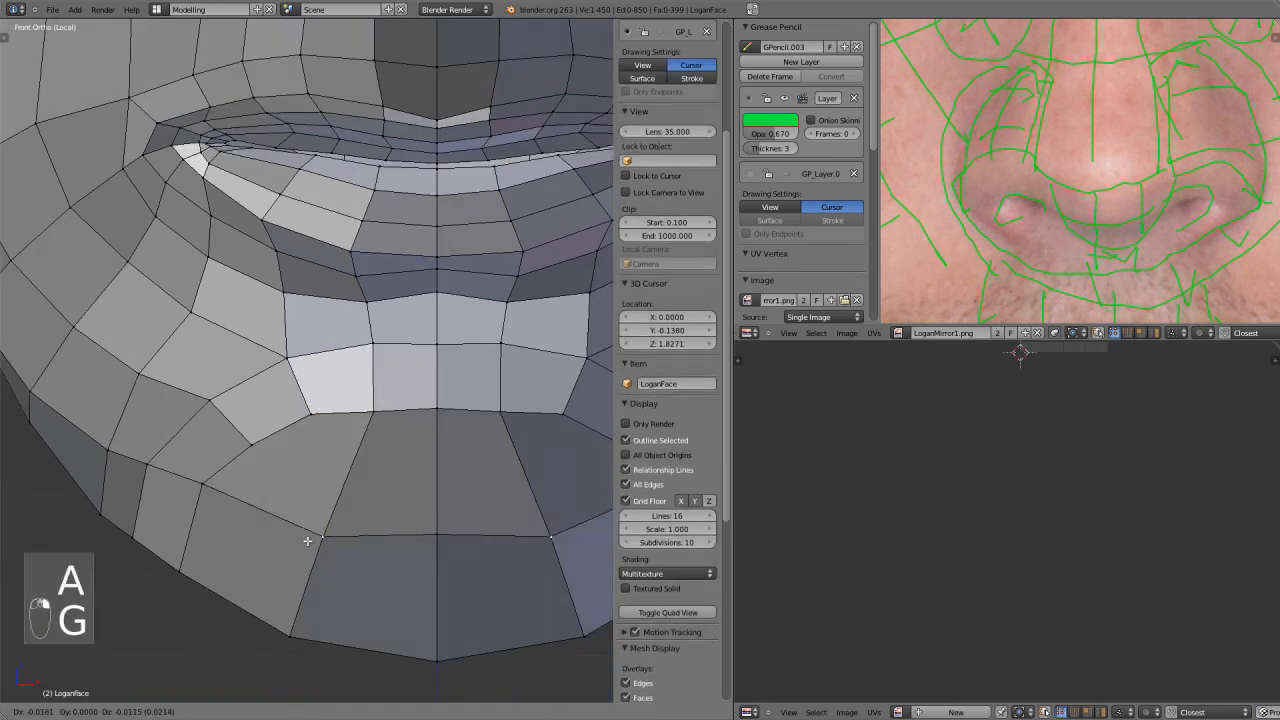
pyautogui.click(322, 543)
pyautogui.press('a')
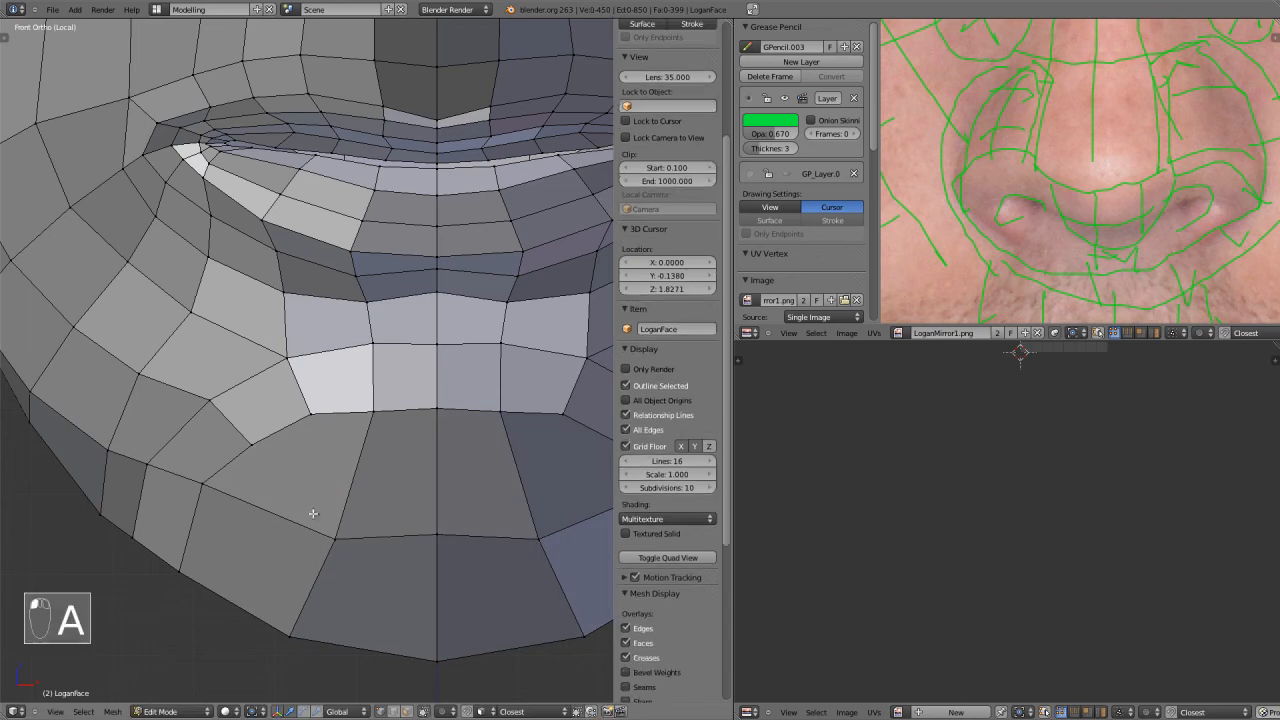
# Add a horizontal loop cut across the central chin faces and connect its end to the outer corner vertex with the Knife.
pyautogui.hotkey('ctrl', 'r')
pyautogui.click(372, 462)
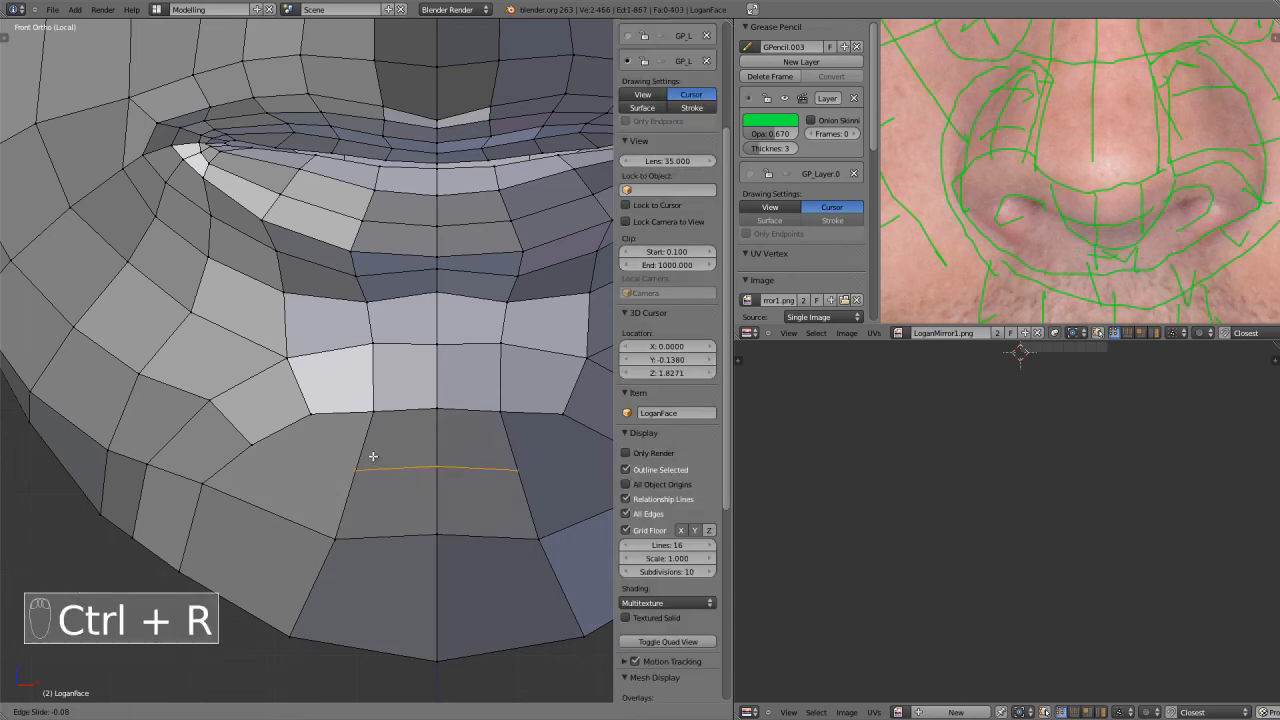
pyautogui.rightClick(370, 465)
pyautogui.press('a')
pyautogui.press('k')
pyautogui.click(355, 470)
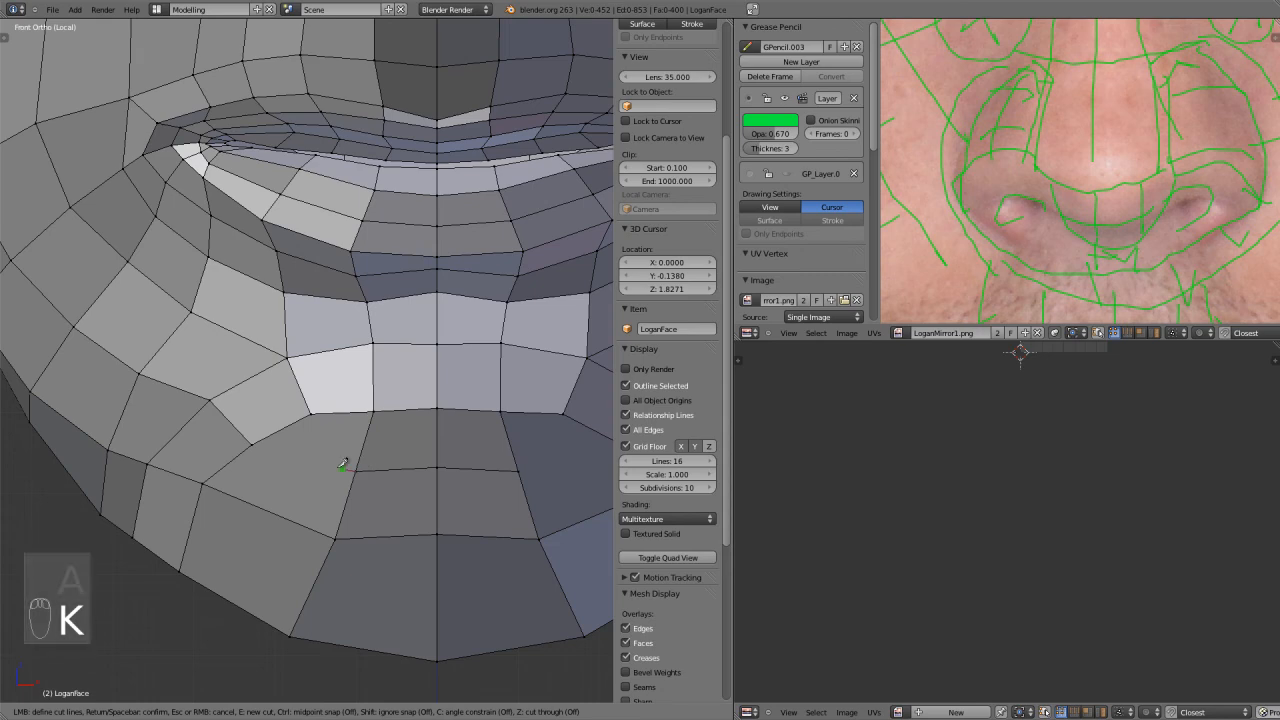
pyautogui.click(252, 444)
pyautogui.press('Return')
# Examine the chin's new topology from several angles and compare it with the edge flow sketched on the reference photo.
pyautogui.scroll(3, 373, 480)
pyautogui.hotkey('ctrl', 'r')
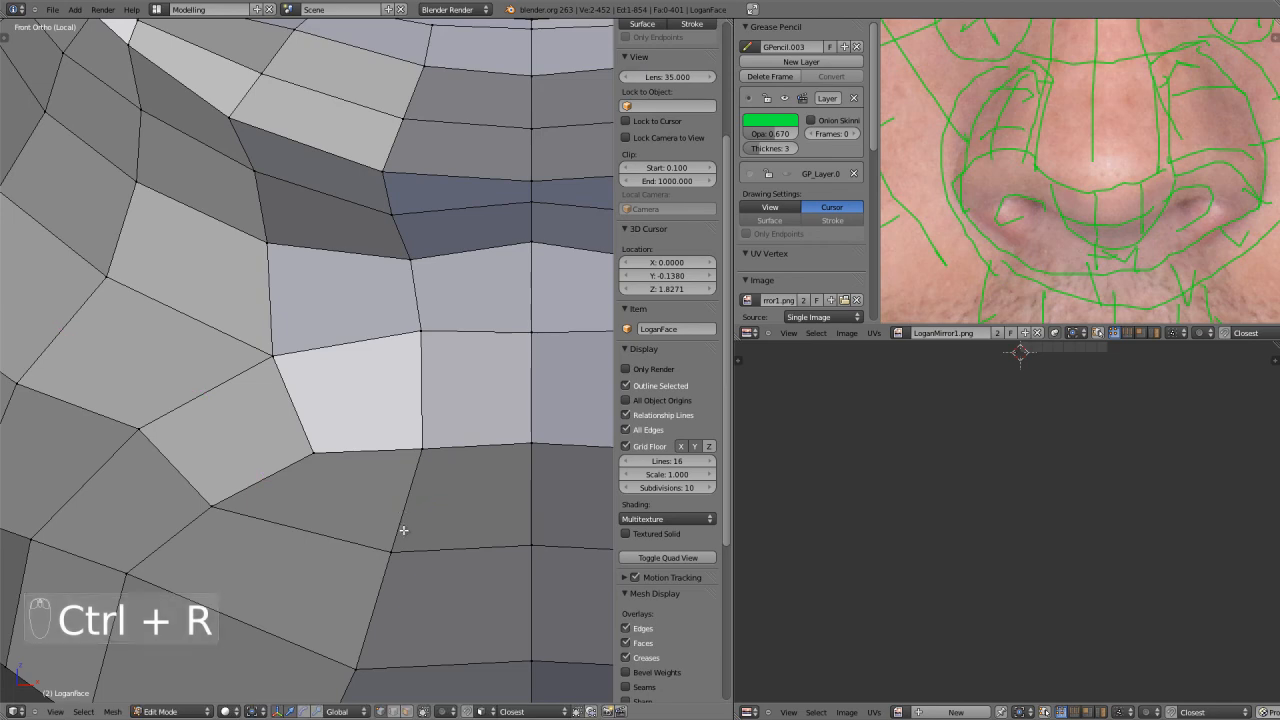
pyautogui.scroll(-4, 405, 508)
pyautogui.moveTo(300, 516); pyautogui.dragTo(332, 506, button='middle')
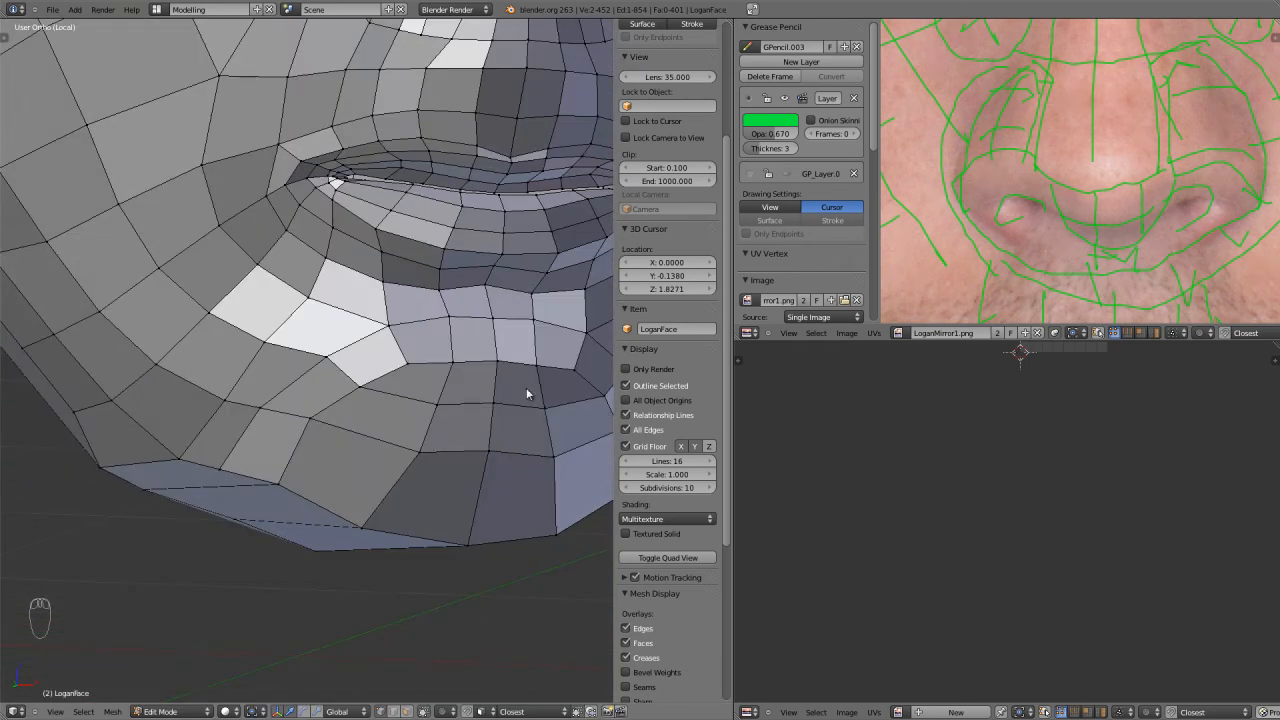
pyautogui.scroll(-1, 850, 310)
pyautogui.scroll(-4, 1010, 268)
pyautogui.moveTo(1105, 308); pyautogui.dragTo(1141, 268, button='middle')
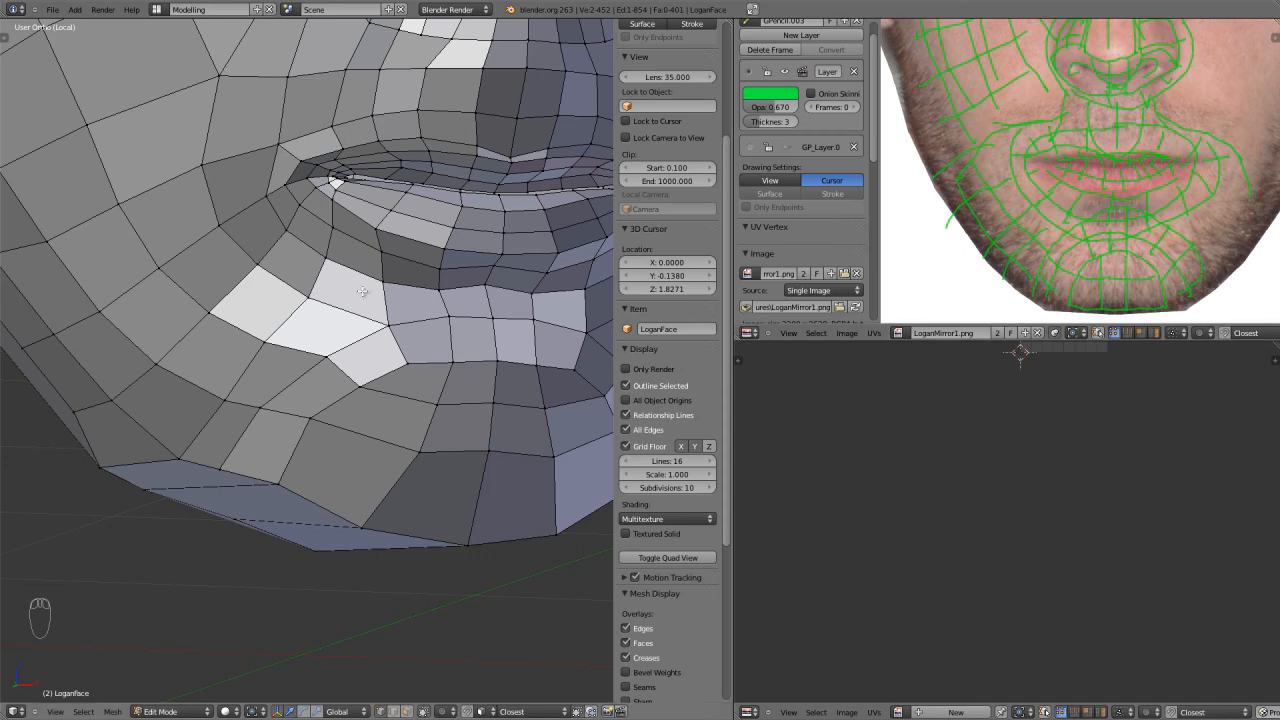
pyautogui.moveTo(420, 320); pyautogui.dragTo(387, 280, button='middle')
pyautogui.hotkey('ctrl', 'r')
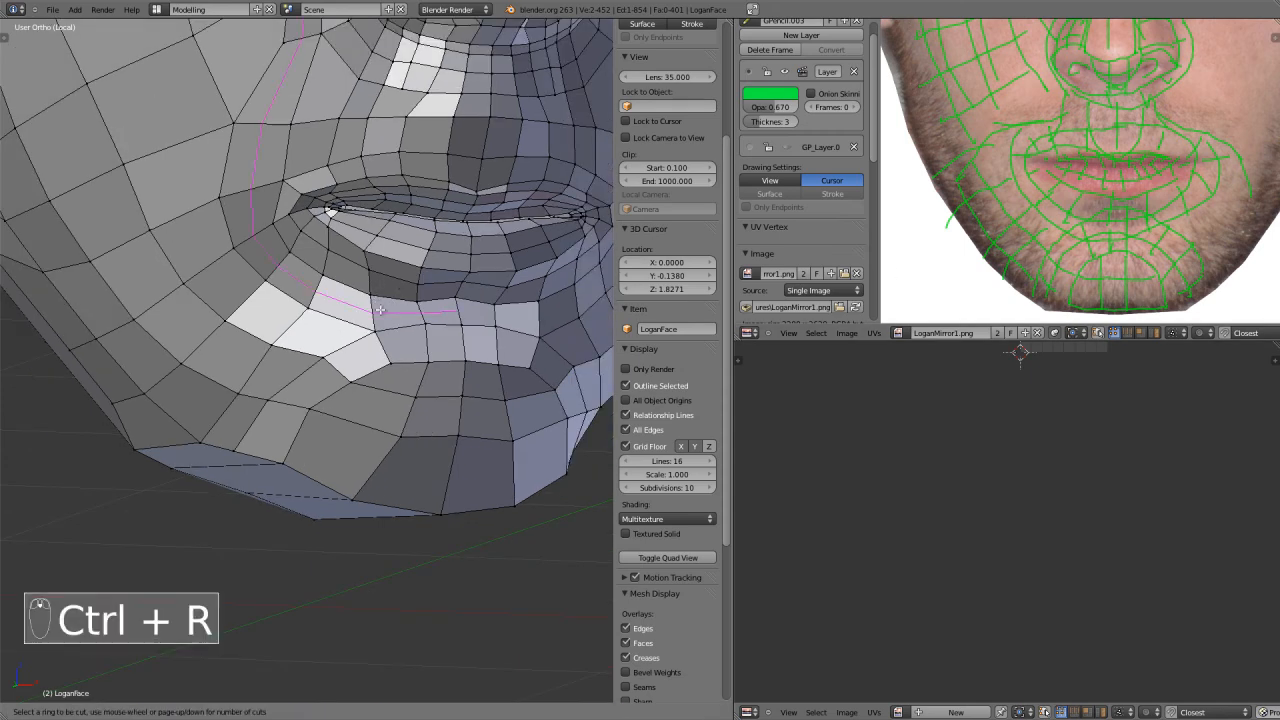
pyautogui.moveTo(380, 310); pyautogui.dragTo(353, 325, button='middle')
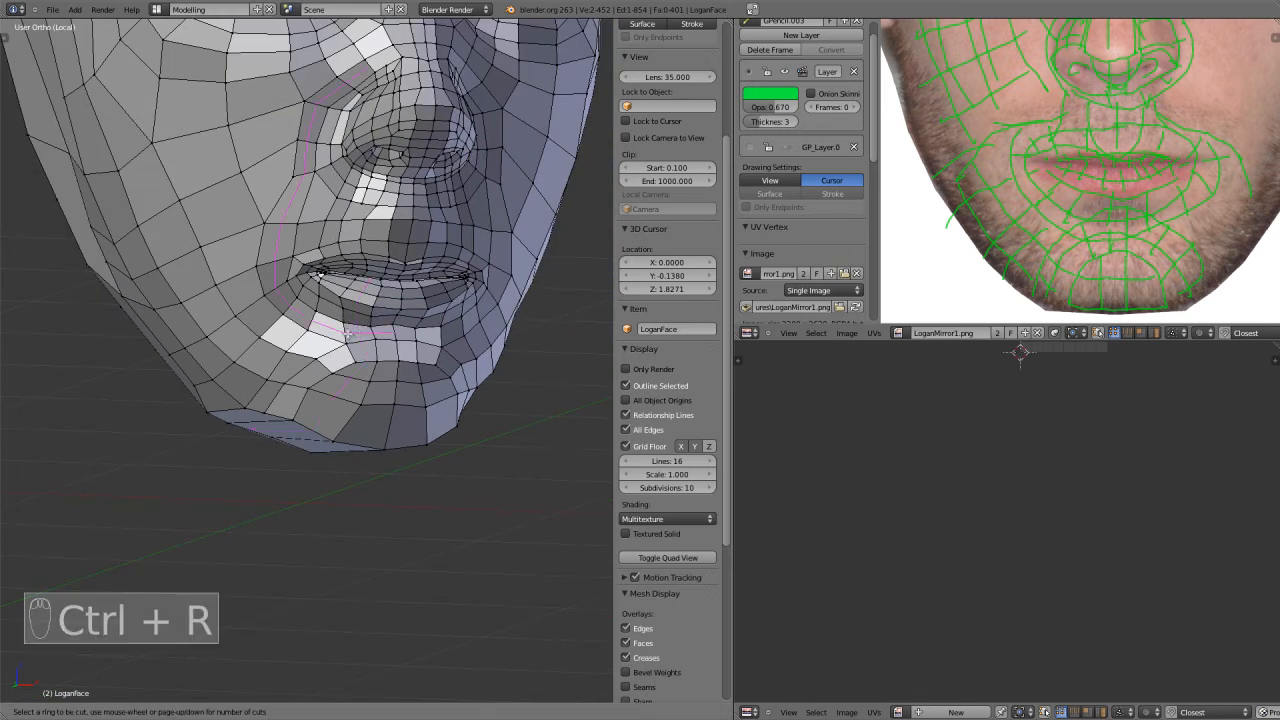
pyautogui.rightClick(345, 332)
pyautogui.scroll(-3, 345, 332)
pyautogui.moveTo(345, 332); pyautogui.dragTo(311, 334, button='middle')
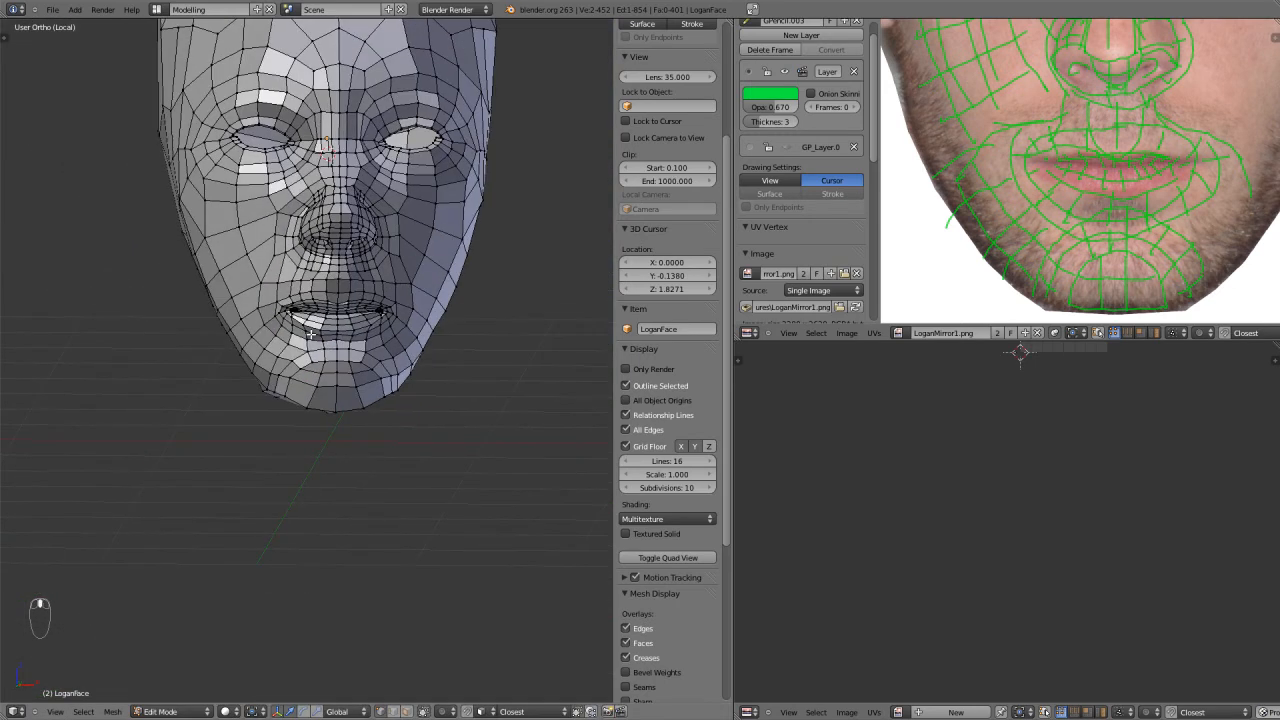
# Move two vertices on the jaw outline beside the mouth in front view to smooth the contour, and undo the last change.
pyautogui.press('KP_1')
pyautogui.scroll(5, 311, 334)
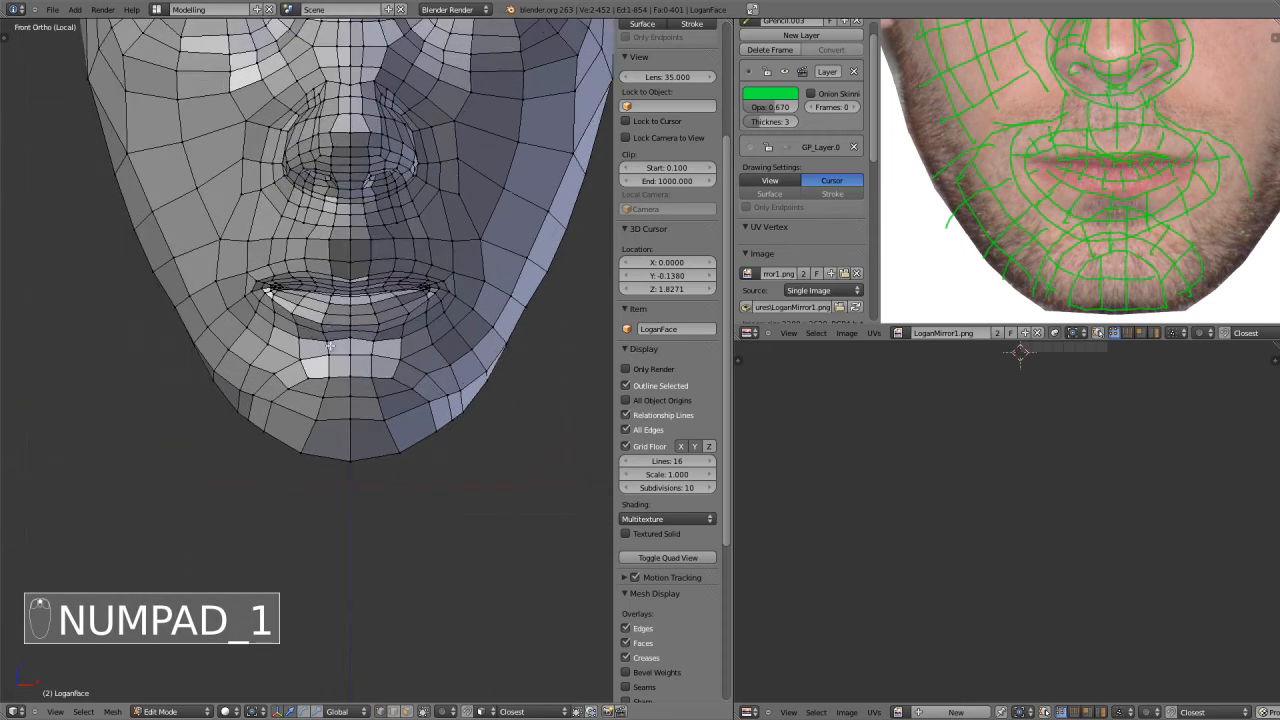
pyautogui.scroll(2, 206, 383)
pyautogui.keyDown('shift'); pyautogui.moveTo(386, 481); pyautogui.dragTo(570, 438, button='middle'); pyautogui.keyUp('shift')
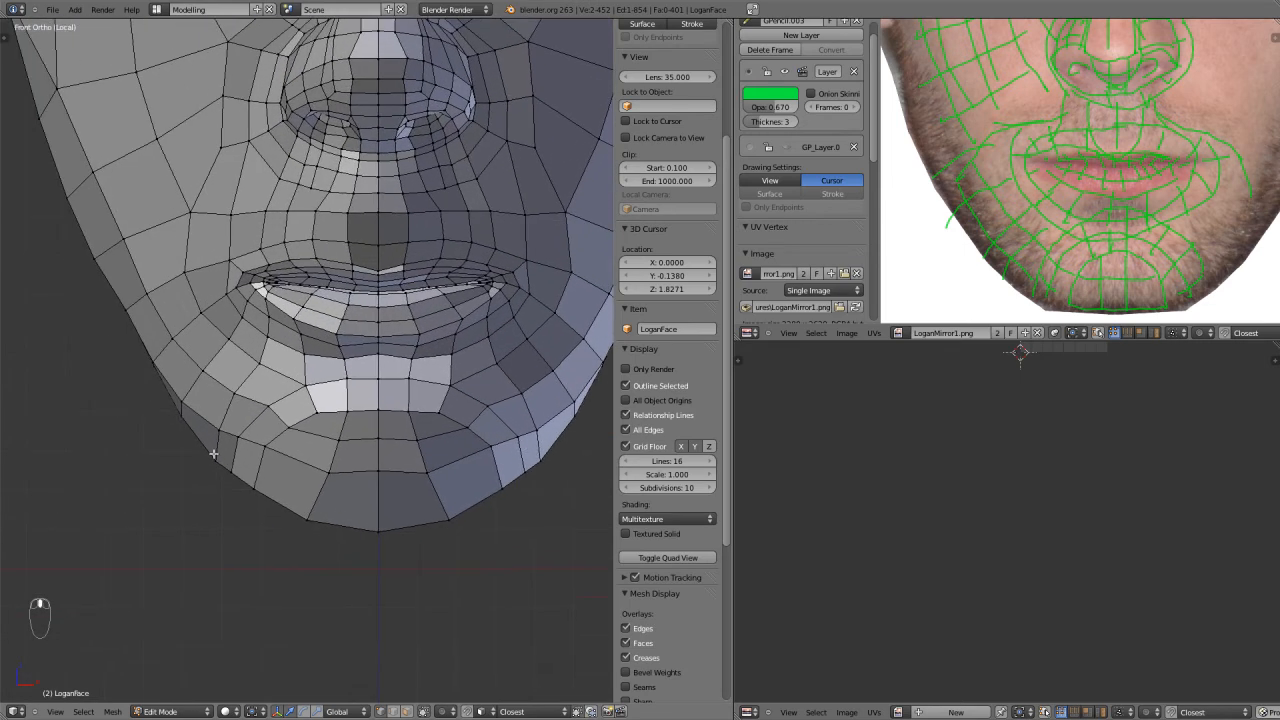
pyautogui.rightClick(185, 403)
pyautogui.press('g')
pyautogui.click(185, 397)
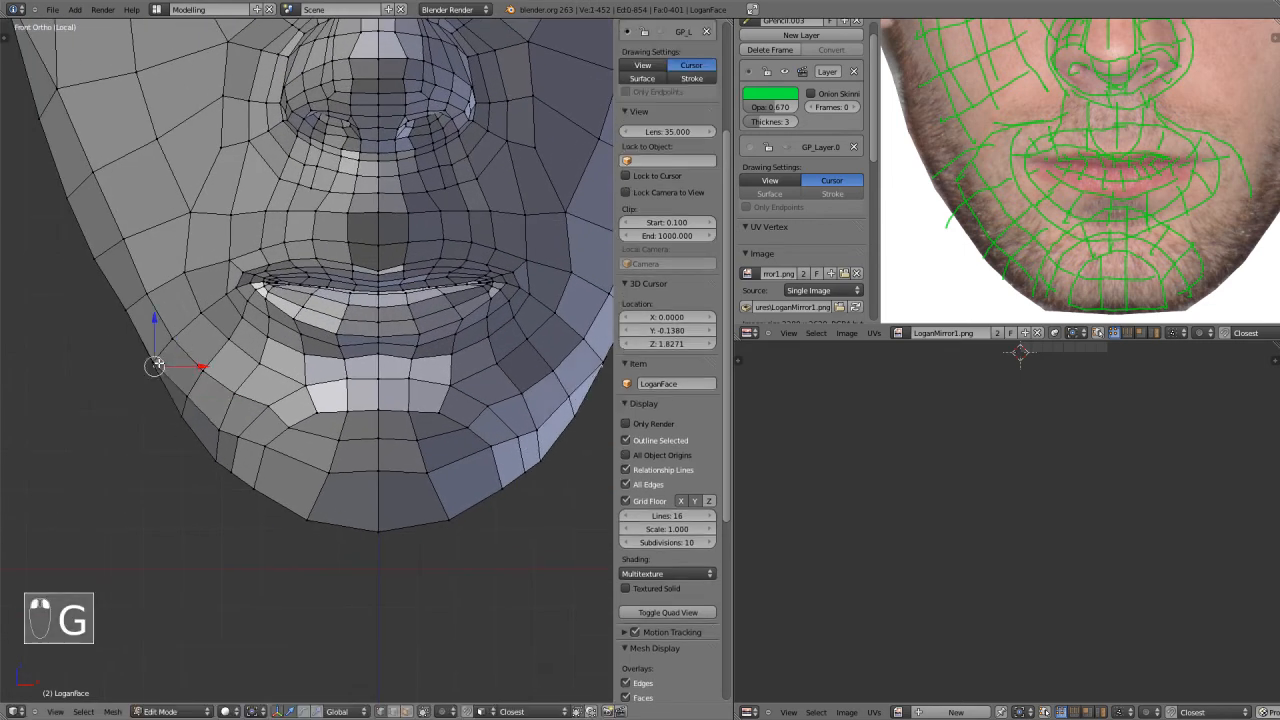
pyautogui.press('g')
pyautogui.click(140, 360)
pyautogui.scroll(-3, 140, 360)
pyautogui.hotkey('ctrl', 'z')
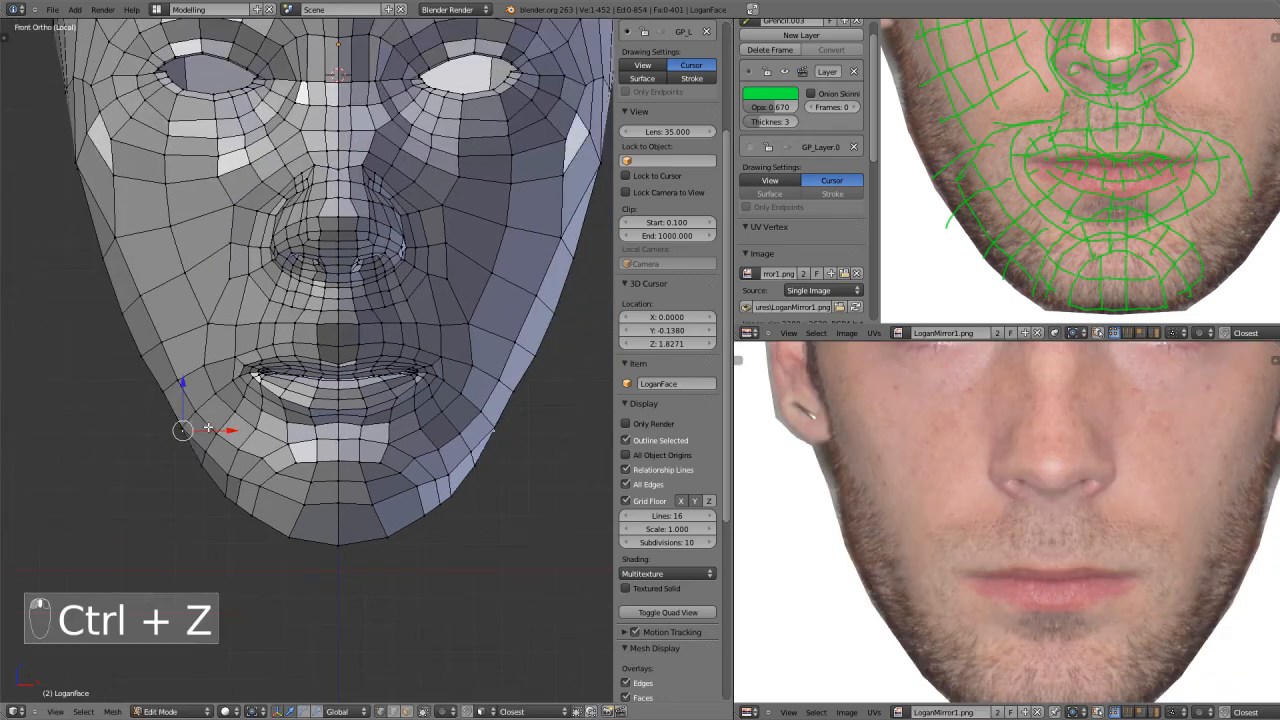
pyautogui.scroll(1, 176, 422)
pyautogui.keyDown('shift'); pyautogui.moveTo(217, 380); pyautogui.dragTo(282, 527, button='middle'); pyautogui.keyUp('shift')
pyautogui.moveTo(108, 370)
pyautogui.mouseDown(button='middle')
pyautogui.moveTo(185, 376)
pyautogui.moveTo(130, 364)
pyautogui.mouseUp(button='middle')
pyautogui.scroll(-2, 217, 363)
pyautogui.moveTo(344, 419); pyautogui.dragTo(331, 454, button='middle')
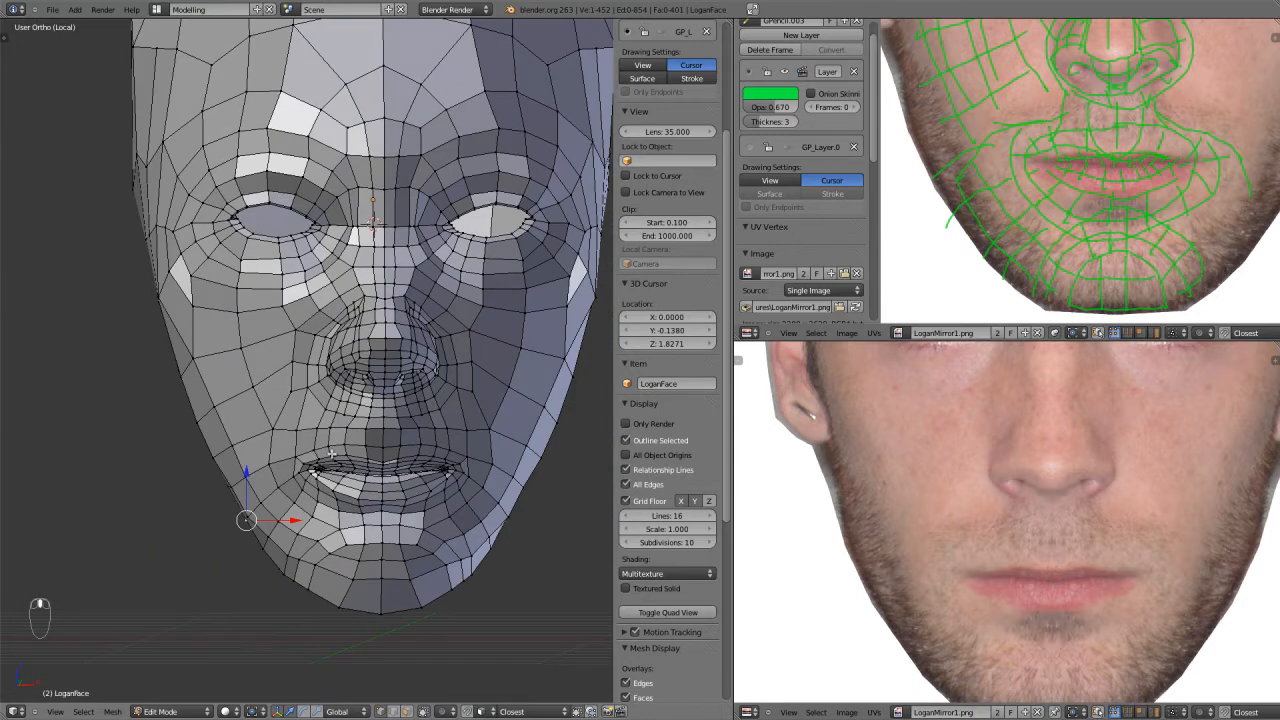
pyautogui.hotkey('alt', 'Tab')
pyautogui.press('Tab')
pyautogui.press('Tab')
pyautogui.press('Tab')
pyautogui.press('Tab')
pyautogui.press('Tab')
pyautogui.press('Tab')
pyautogui.press('Tab')
pyautogui.press('Tab')
pyautogui.press('Tab')
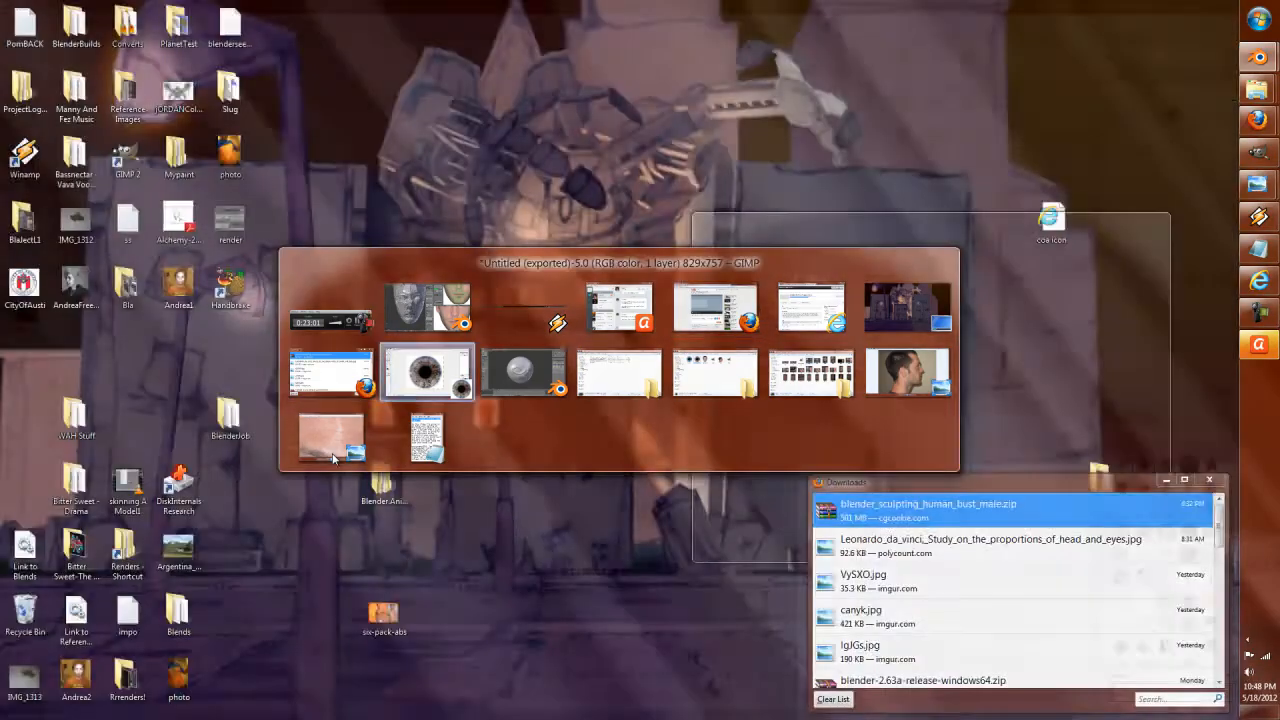
pyautogui.press('Tab')
pyautogui.press('Tab')
pyautogui.press('Tab')
pyautogui.press('Tab')
pyautogui.press('Tab')
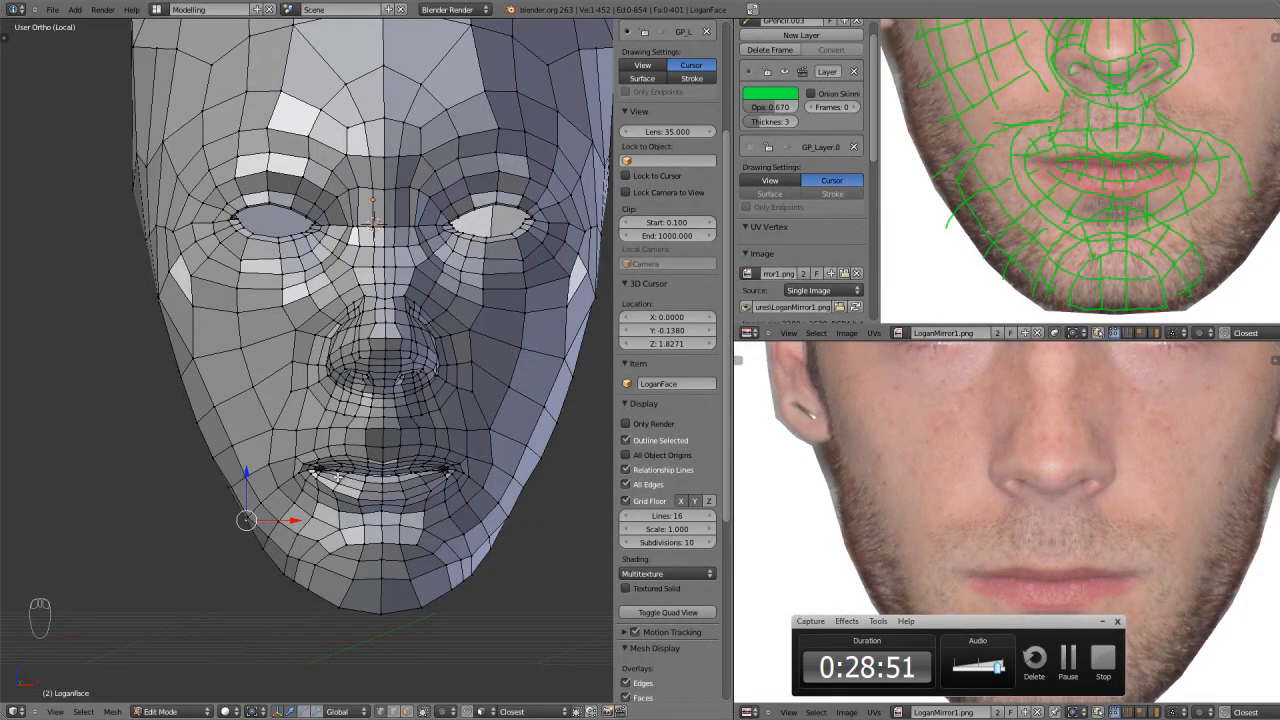
# Select the edge line beside the midline from the crown down the back of the head and move it about 0.27 outward along X.
pyautogui.moveTo(355, 360); pyautogui.dragTo(252, 369, button='middle')
pyautogui.press('KP_1')
pyautogui.scroll(-2, 380, 458)
pyautogui.scroll(3, 249, 369)
pyautogui.scroll(-1, 269, 292)
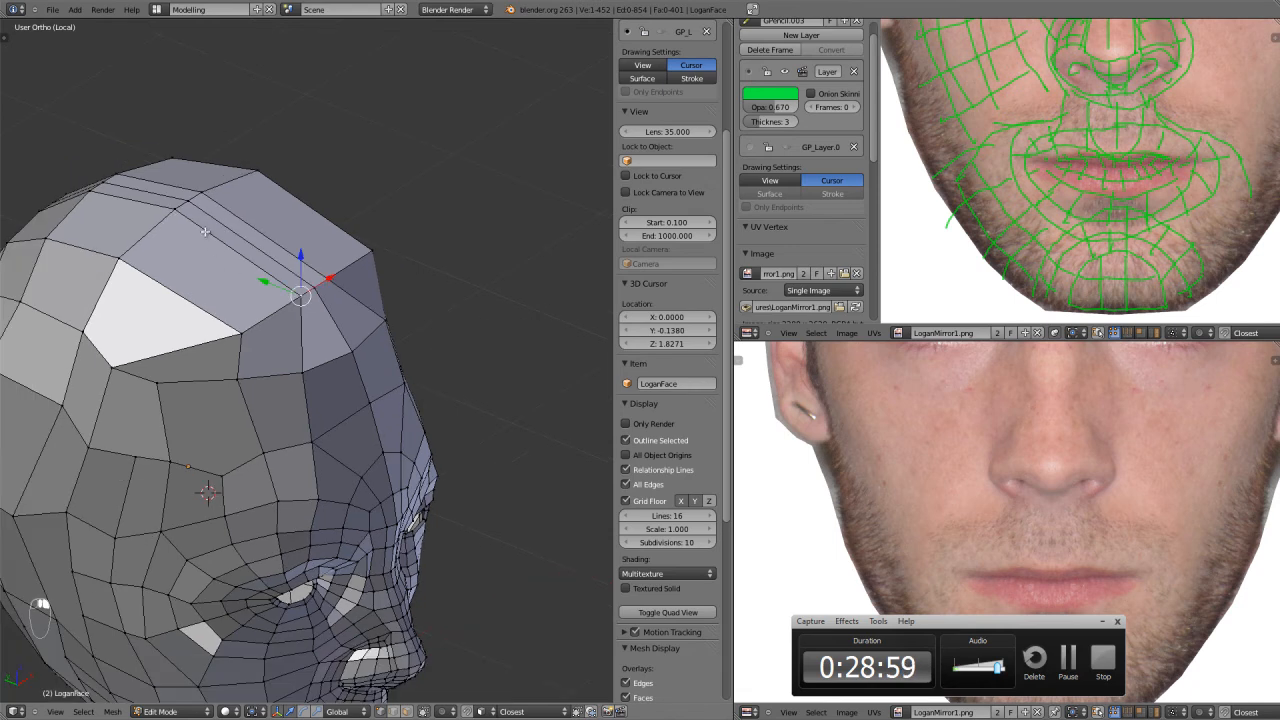
pyautogui.keyDown('shift'); pyautogui.rightClick(171, 212); pyautogui.keyUp('shift')
pyautogui.moveTo(110, 309); pyautogui.dragTo(296, 177, button='middle')
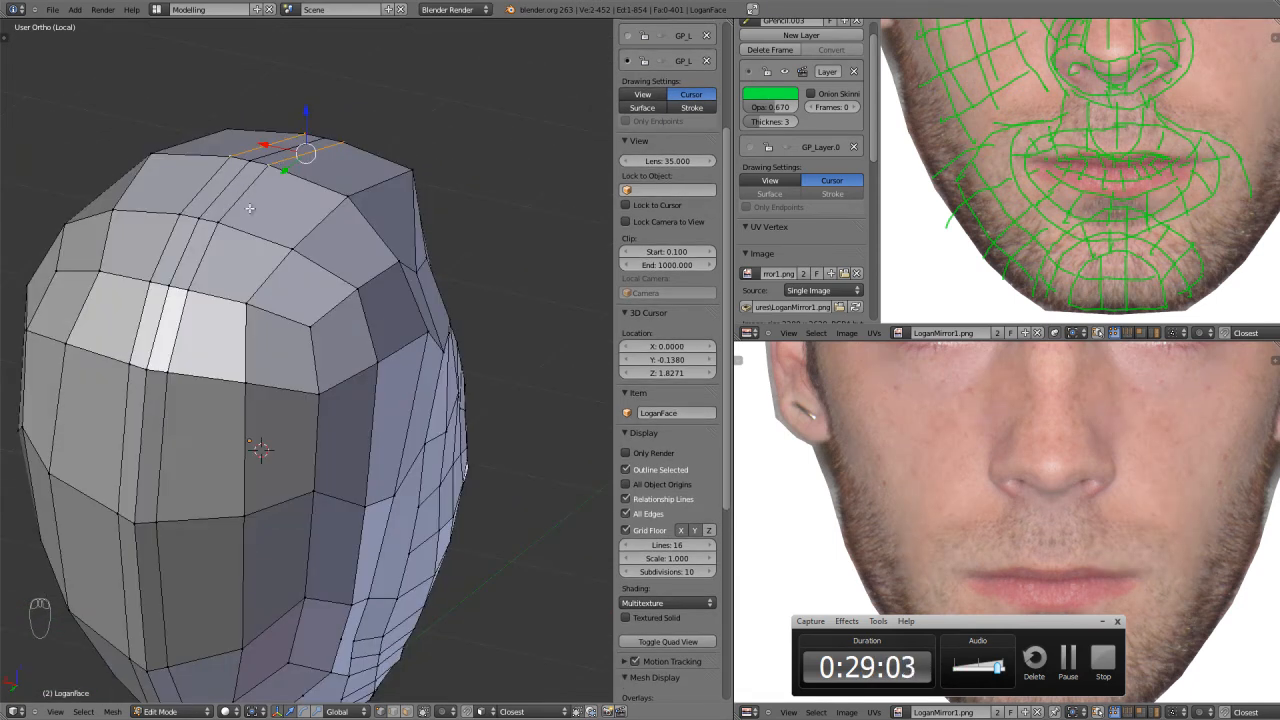
pyautogui.keyDown('shift'); pyautogui.rightClick(170, 374); pyautogui.keyUp('shift')
pyautogui.keyDown('shift'); pyautogui.rightClick(160, 523); pyautogui.keyUp('shift')
pyautogui.keyDown('shift'); pyautogui.rightClick(178, 657); pyautogui.keyUp('shift')
pyautogui.moveTo(181, 648); pyautogui.dragTo(196, 515, button='middle')
pyautogui.keyDown('shift'); pyautogui.rightClick(196, 515); pyautogui.keyUp('shift')
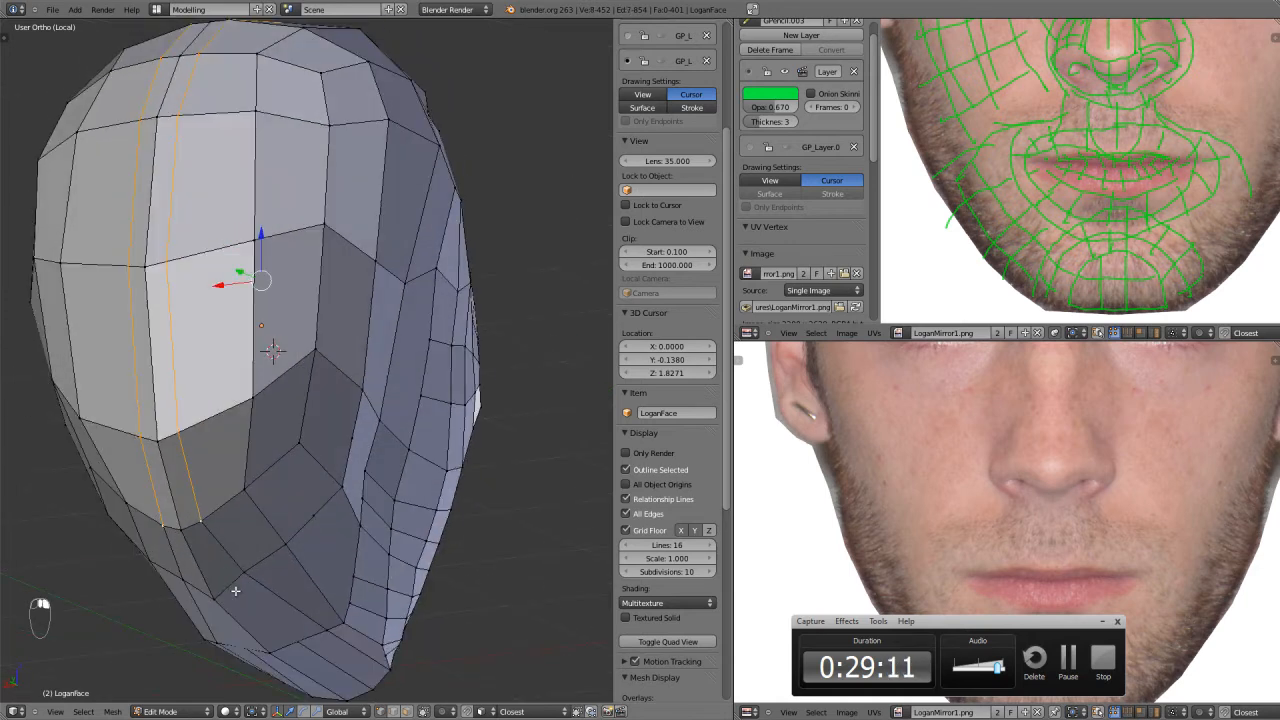
pyautogui.moveTo(239, 576); pyautogui.dragTo(258, 380, button='middle')
pyautogui.hotkey('ctrl', 'e')
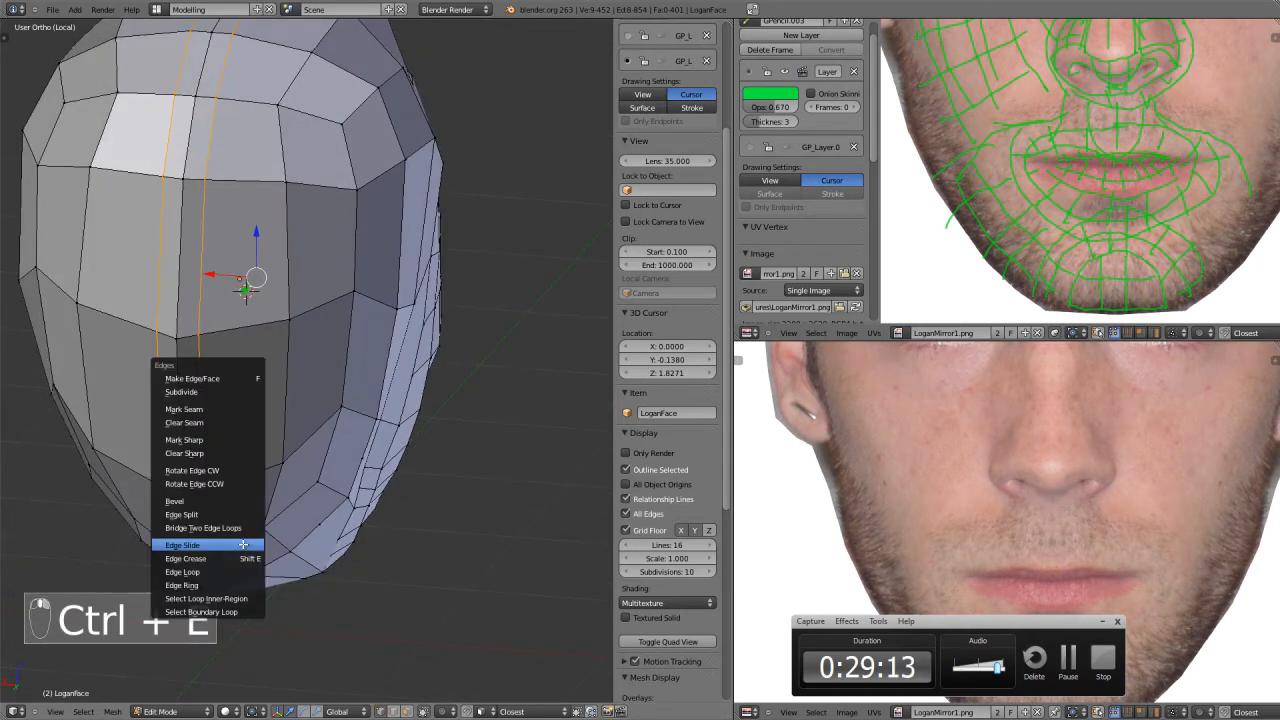
pyautogui.click(206, 280)
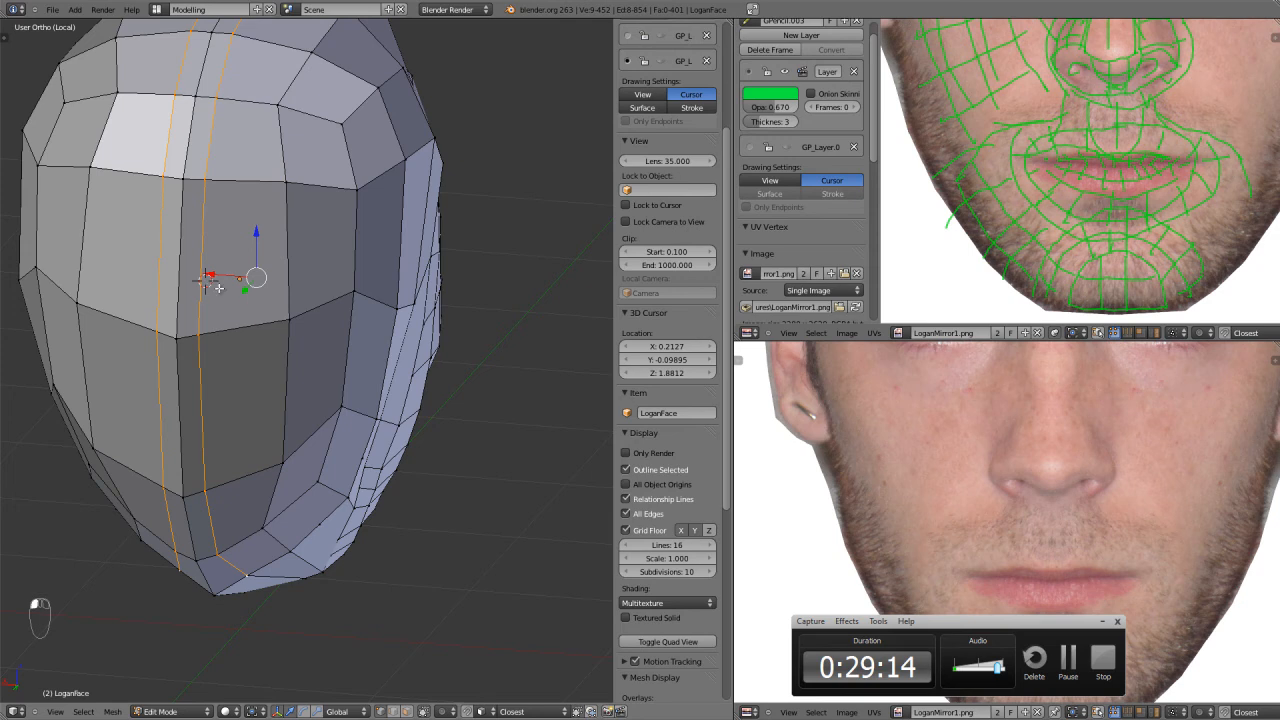
pyautogui.press('g')
pyautogui.press('x')
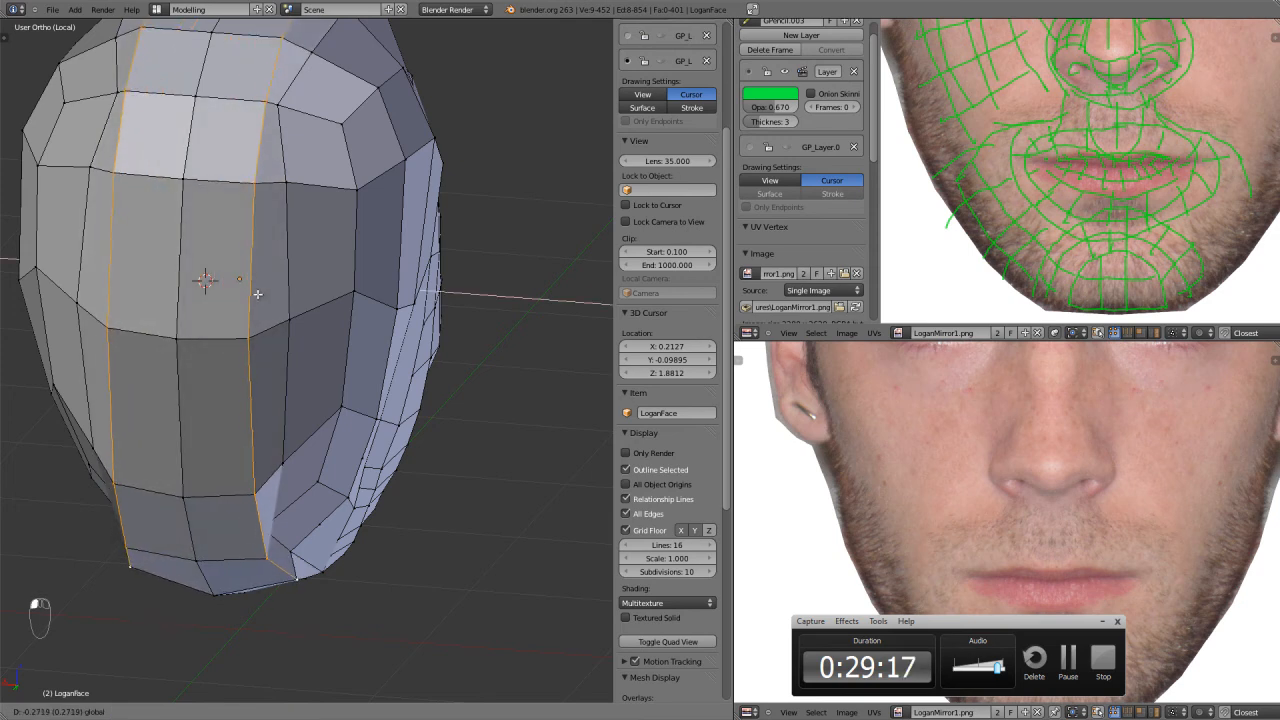
pyautogui.click(258, 295)
pyautogui.moveTo(258, 295); pyautogui.dragTo(218, 270, button='middle')
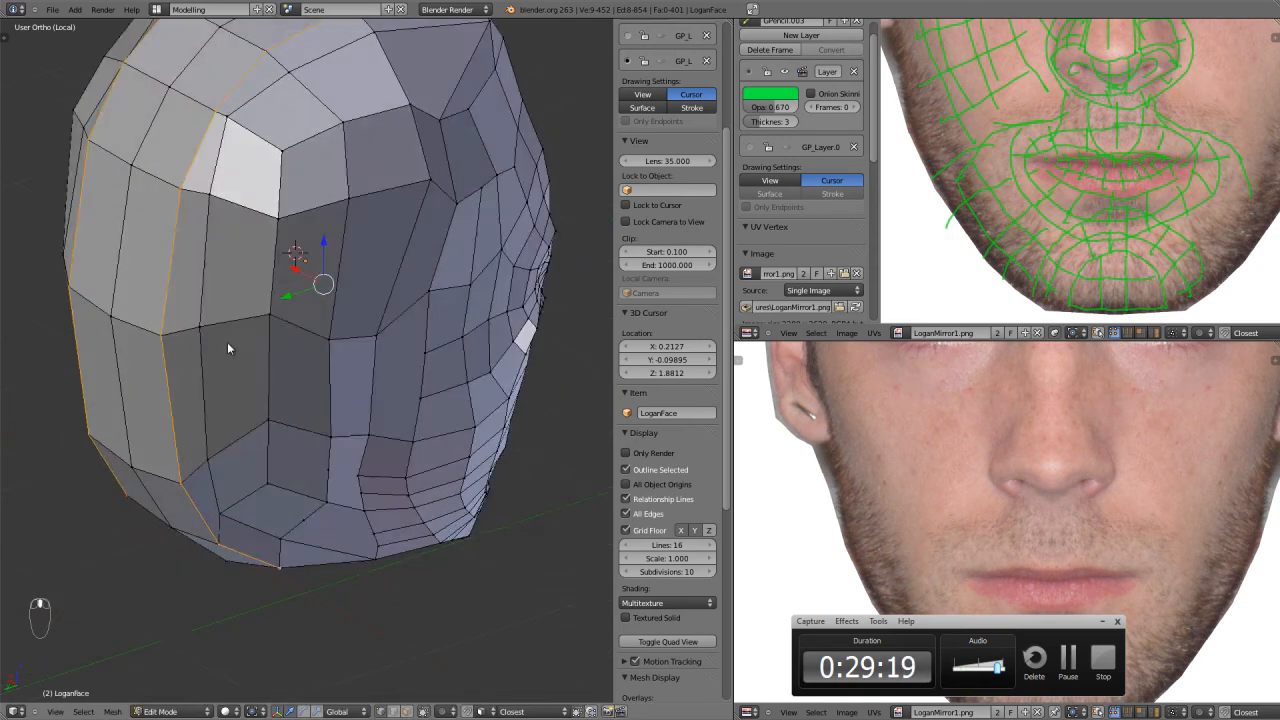
# Sculpt the back of the head beside the shifted edge line, undo the last stroke and return to Edit Mode.
pyautogui.press('Tab')
pyautogui.moveTo(216, 268)
pyautogui.mouseDown()
pyautogui.moveTo(203, 209)
pyautogui.moveTo(241, 137)
pyautogui.mouseUp()
pyautogui.moveTo(195, 294); pyautogui.dragTo(208, 483)
pyautogui.hotkey('ctrl', 'z')
pyautogui.moveTo(251, 486)
pyautogui.mouseDown(button='middle')
pyautogui.moveTo(191, 449)
pyautogui.moveTo(320, 443)
pyautogui.moveTo(251, 443)
pyautogui.moveTo(289, 436)
pyautogui.mouseUp(button='middle')
pyautogui.press('Tab')
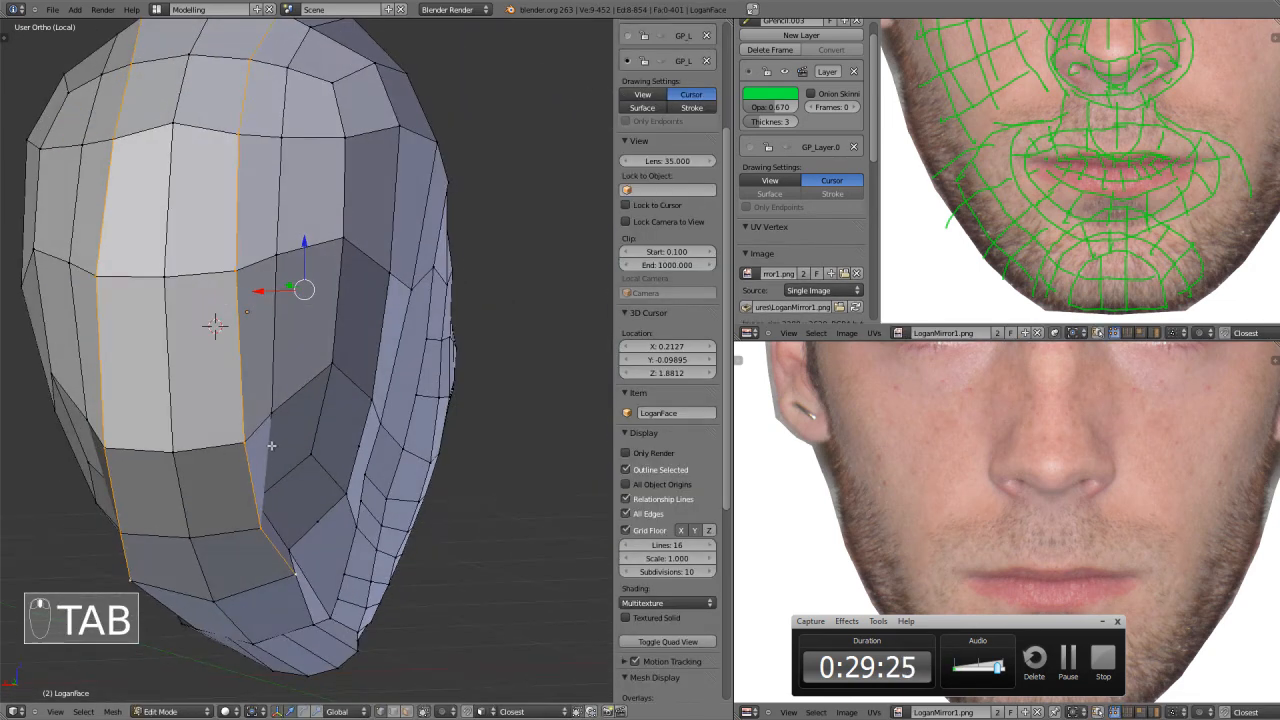
# Adjust the vertices at the lower end of the shifted edge line on the back of the head along Z.
pyautogui.rightClick(231, 437)
pyautogui.press('z')
pyautogui.rightClick(260, 503)
pyautogui.press('z')
pyautogui.moveTo(213, 501); pyautogui.dragTo(245, 502)
pyautogui.press('z')
pyautogui.rightClick(283, 551)
pyautogui.press('z')
pyautogui.moveTo(298, 549); pyautogui.dragTo(234, 519, button='middle')
pyautogui.press('z')
pyautogui.rightClick(279, 552)
pyautogui.press('z')
# Examine the head shape in front, side and back views, and switch to Sculpt Mode.
pyautogui.keyDown('shift'); pyautogui.moveTo(301, 393); pyautogui.dragTo(297, 480, button='middle'); pyautogui.keyUp('shift')
pyautogui.scroll(-2, 309, 476)
pyautogui.press('KP_1')
pyautogui.press('KP_3')
pyautogui.press('ctrl+KP_1')
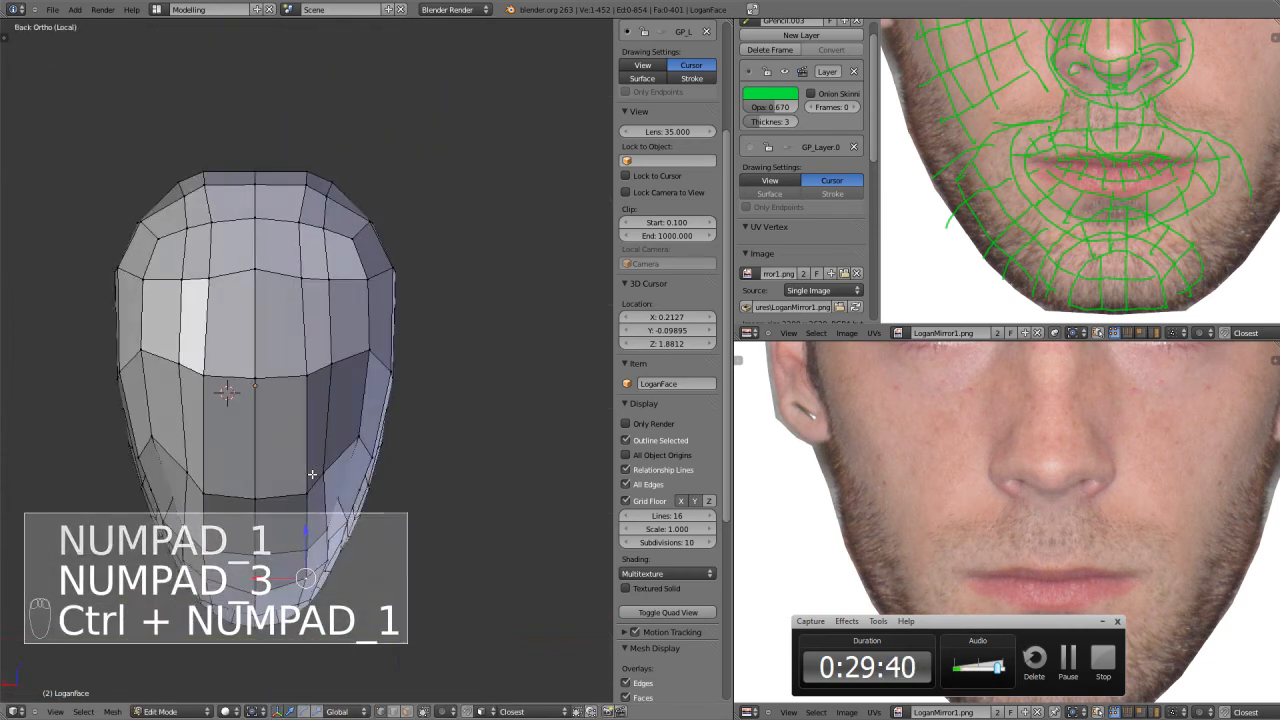
pyautogui.press('ctrl+KP_3')
pyautogui.keyDown('shift'); pyautogui.moveTo(327, 468); pyautogui.dragTo(249, 398, button='middle'); pyautogui.keyUp('shift')
pyautogui.press('Tab')
pyautogui.scroll(4, 472, 468)
pyautogui.moveTo(472, 468)
pyautogui.mouseDown(button='middle')
pyautogui.moveTo(317, 463)
pyautogui.moveTo(301, 476)
pyautogui.moveTo(280, 424)
pyautogui.moveTo(217, 429)
pyautogui.moveTo(257, 429)
pyautogui.mouseUp(button='middle')
# Compare the eye and cheek topology with the edge flow sketched on the reference photo, in angled and front views.
pyautogui.moveTo(891, 442); pyautogui.dragTo(880, 531, button='middle')
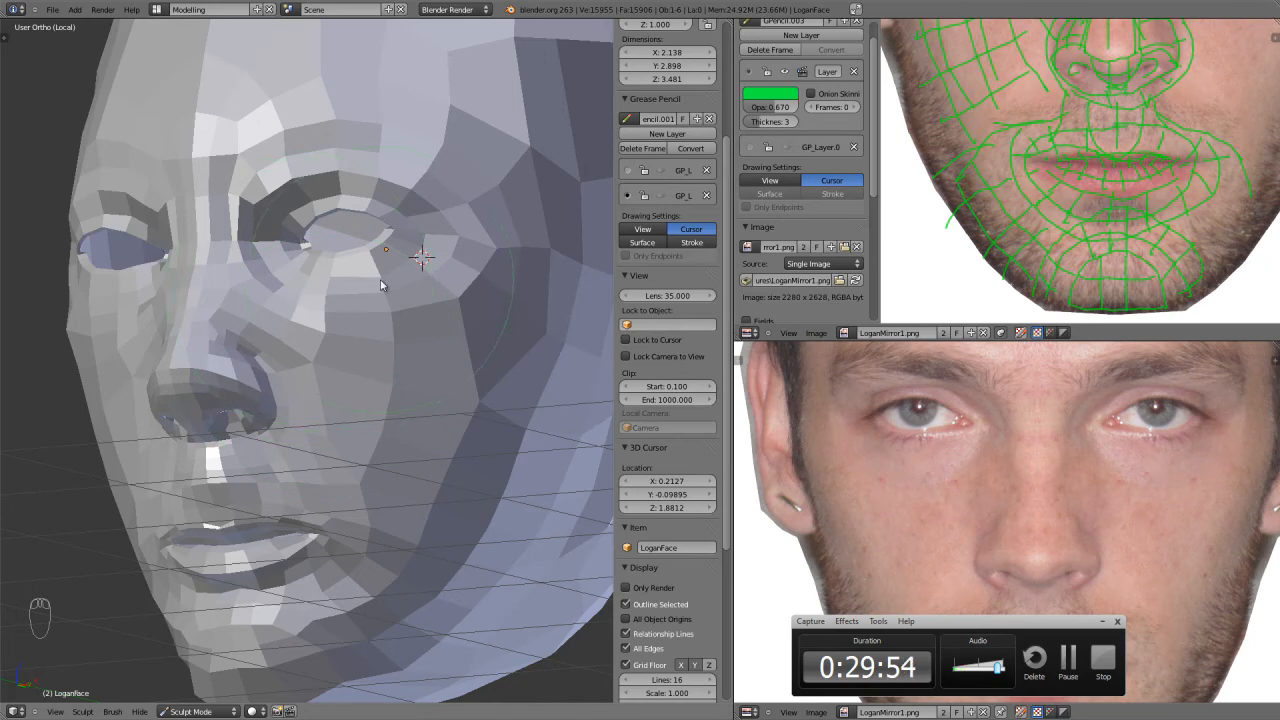
pyautogui.moveTo(1122, 130); pyautogui.dragTo(1129, 277, button='middle')
pyautogui.scroll(4, 1054, 165)
pyautogui.moveTo(1010, 141); pyautogui.dragTo(1135, 212, button='middle')
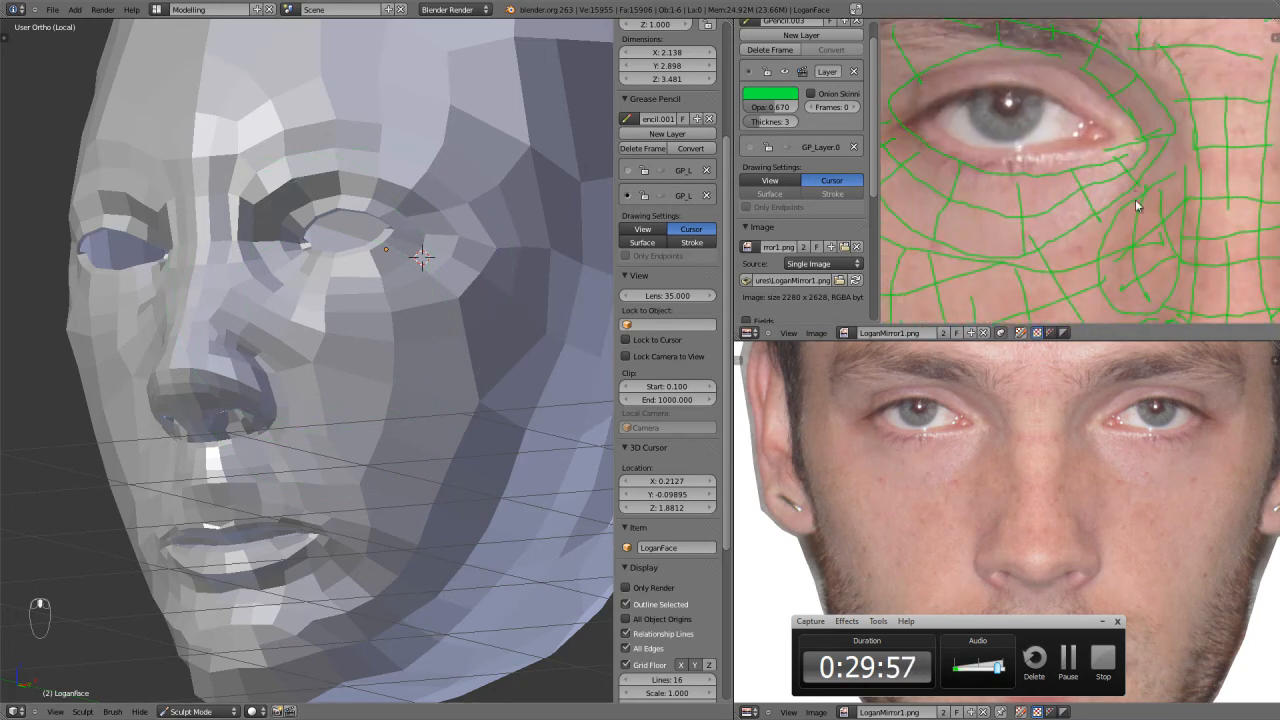
pyautogui.scroll(-1, 1105, 179)
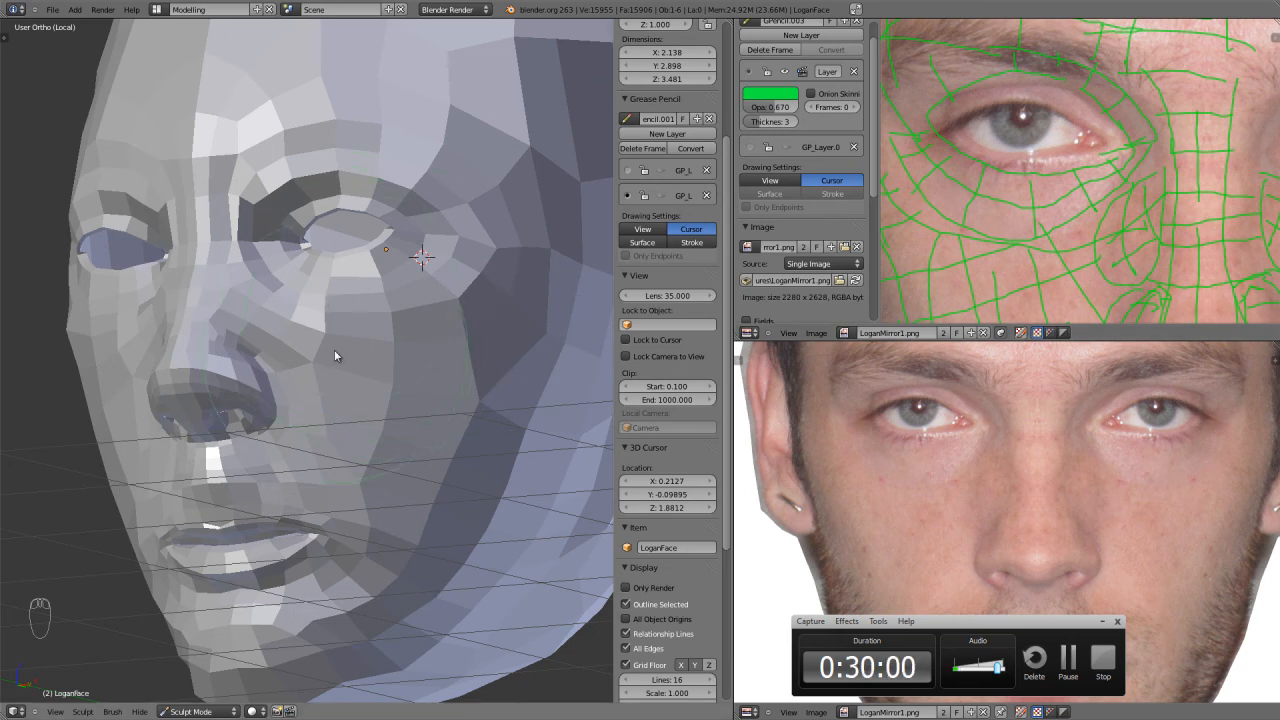
pyautogui.moveTo(340, 362); pyautogui.dragTo(332, 335, button='middle')
pyautogui.press('KP_1')
pyautogui.press('KP_1')
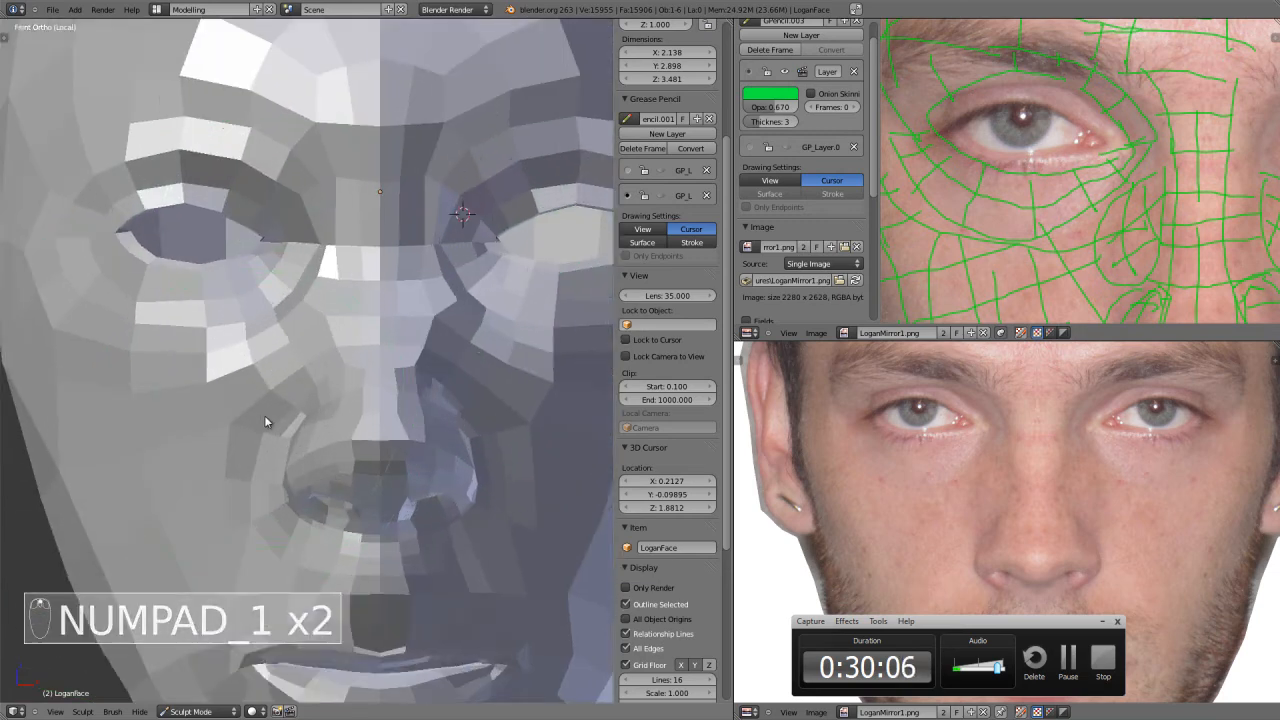
pyautogui.moveTo(266, 423); pyautogui.dragTo(265, 480, button='middle')
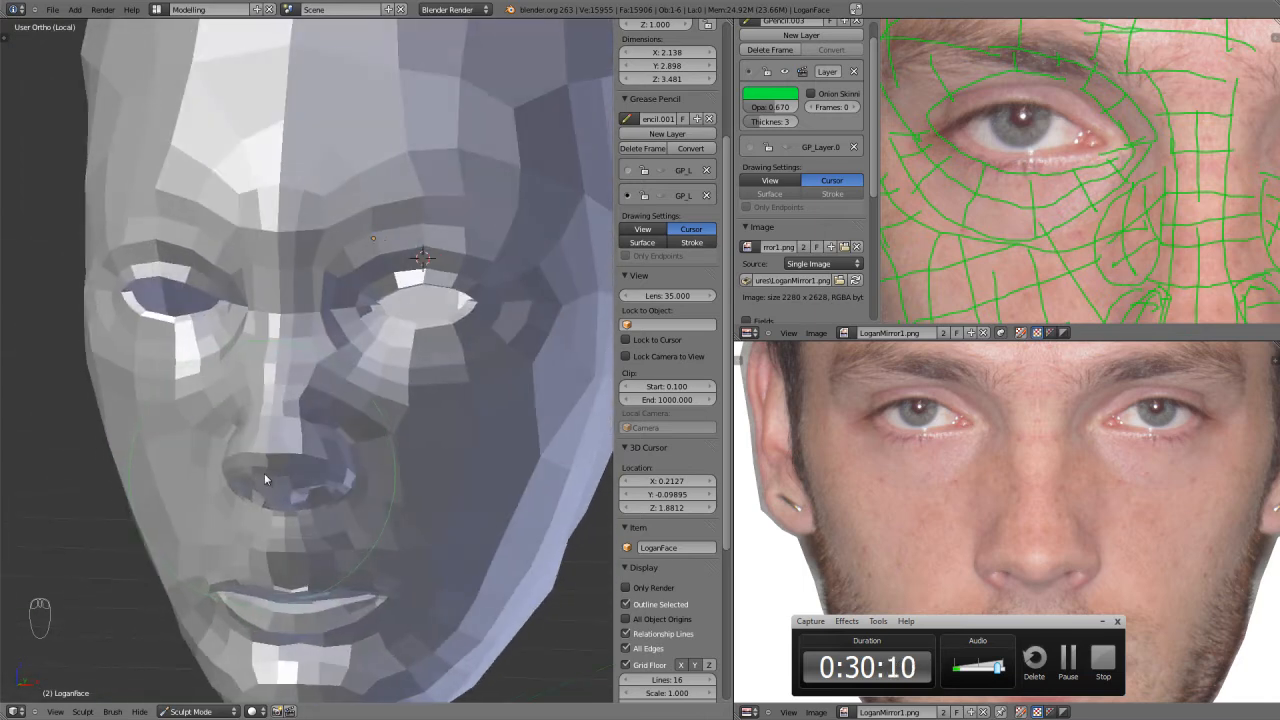
# Enable Only Render for the 3D view and minimise the recorder window covering the reference photo.
pyautogui.click(626, 587)
pyautogui.scroll(-5, 560, 577)
pyautogui.moveTo(286, 543); pyautogui.dragTo(310, 505, button='middle')
pyautogui.scroll(5, 284, 501)
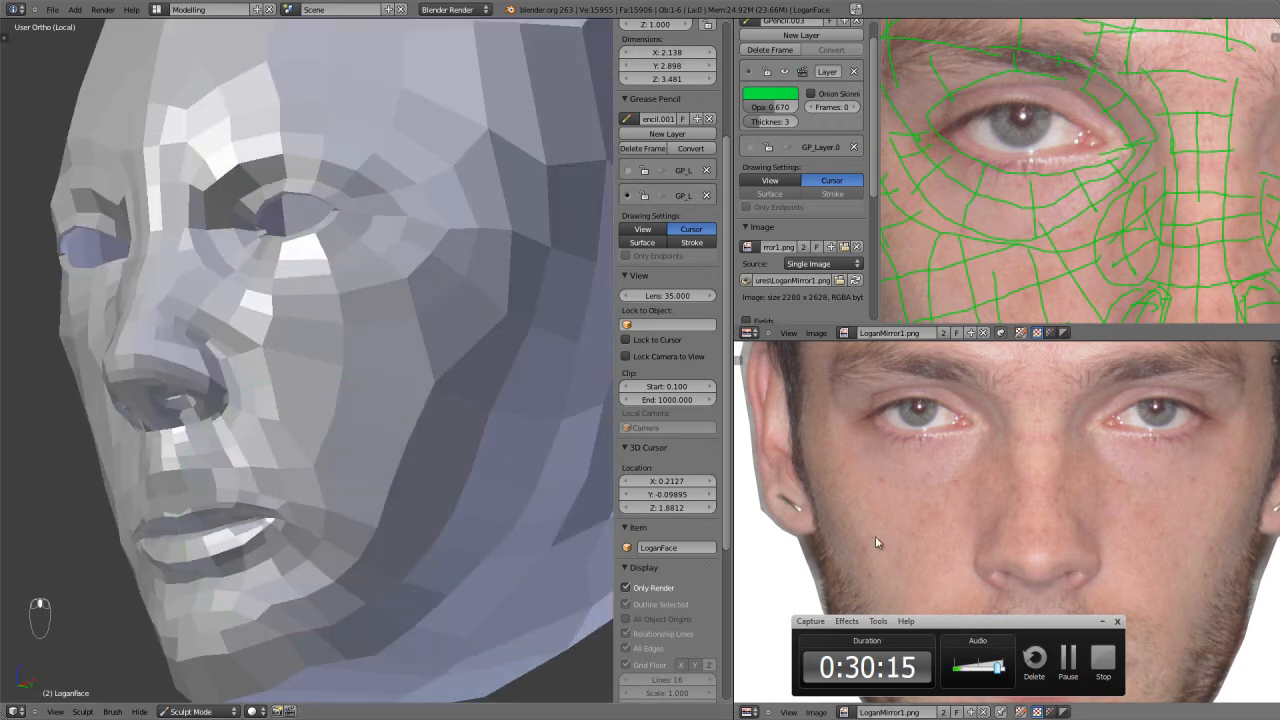
pyautogui.click(1101, 621)
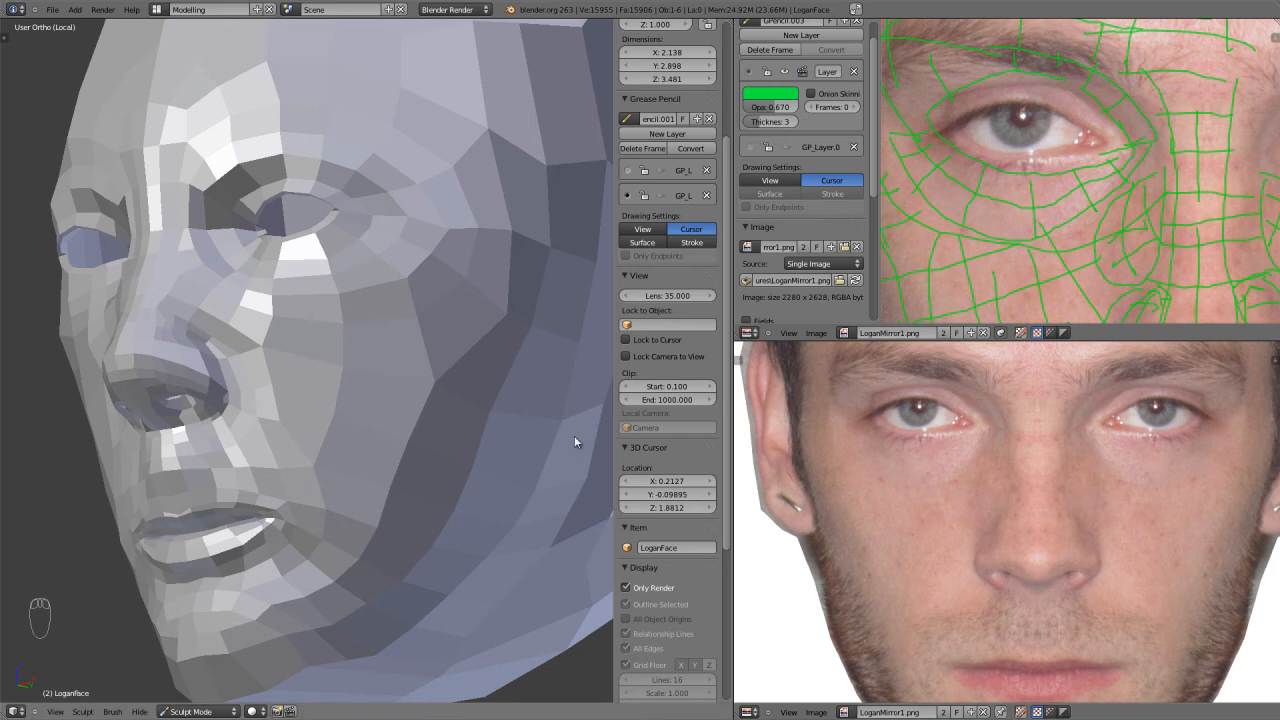
# Sculpt the side of the nose and adjoining cheek with a short stroke.
pyautogui.moveTo(253, 436)
pyautogui.mouseDown(button='middle')
pyautogui.moveTo(286, 423)
pyautogui.moveTo(319, 452)
pyautogui.moveTo(385, 459)
pyautogui.mouseUp(button='middle')
pyautogui.scroll(3, 266, 388)
pyautogui.moveTo(265, 388)
pyautogui.mouseDown()
pyautogui.moveTo(287, 356)
pyautogui.moveTo(253, 322)
pyautogui.moveTo(315, 380)
pyautogui.mouseUp()
pyautogui.scroll(-2, 350, 450)
pyautogui.moveTo(368, 470); pyautogui.dragTo(296, 480, button='middle')
pyautogui.scroll(-2, 296, 480)
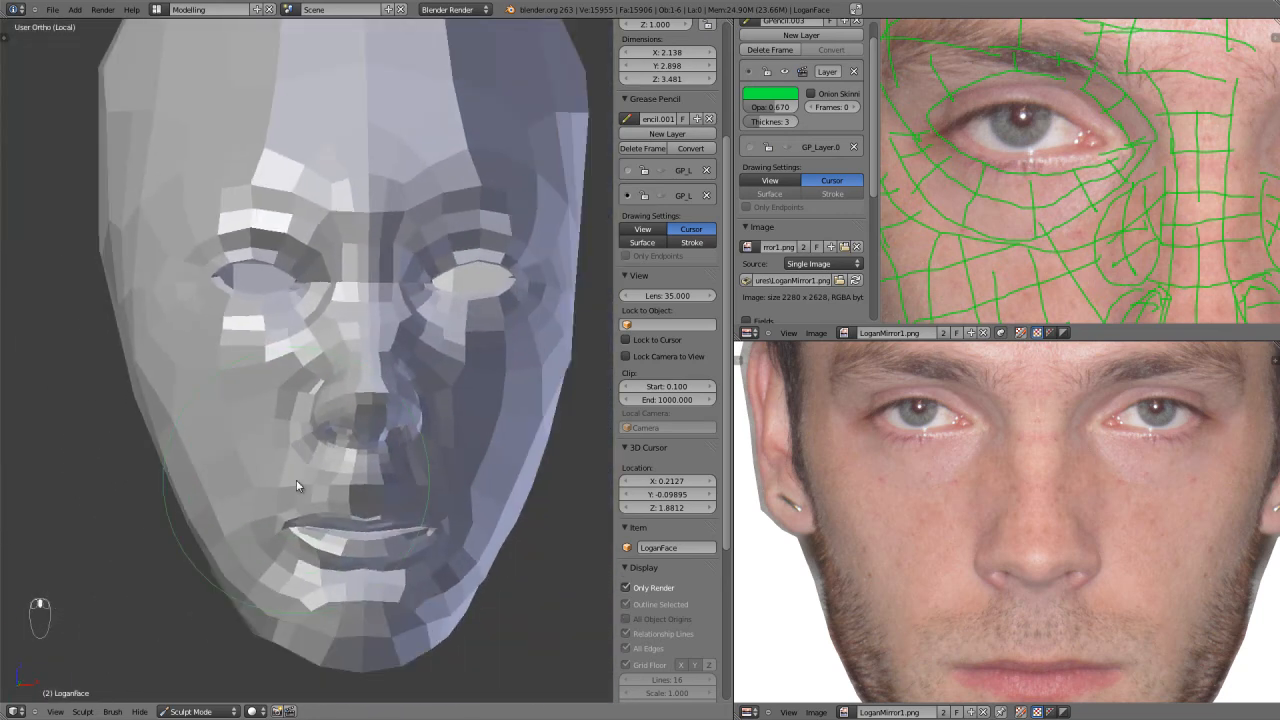
# Resize the sculpt brush and soften the fold between the inner eye and nostril in front view.
pyautogui.press('KP_1')
pyautogui.scroll(3, 293, 487)
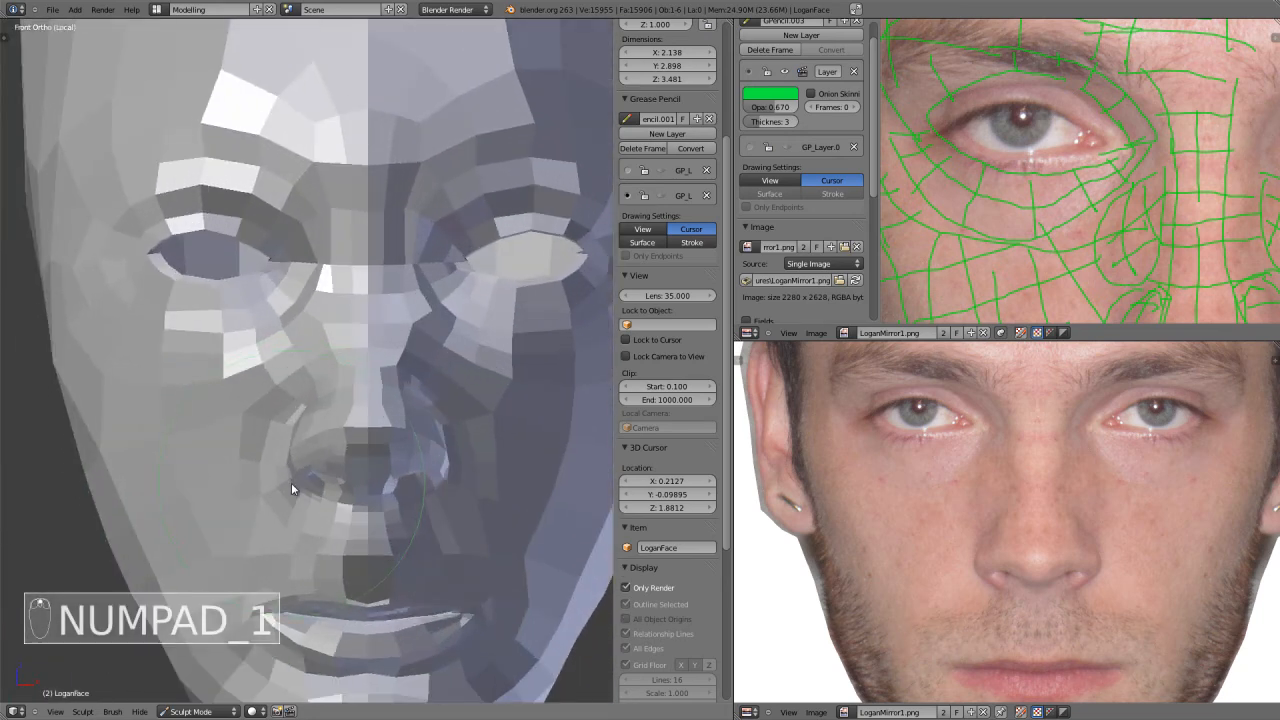
pyautogui.scroll(4, 360, 447)
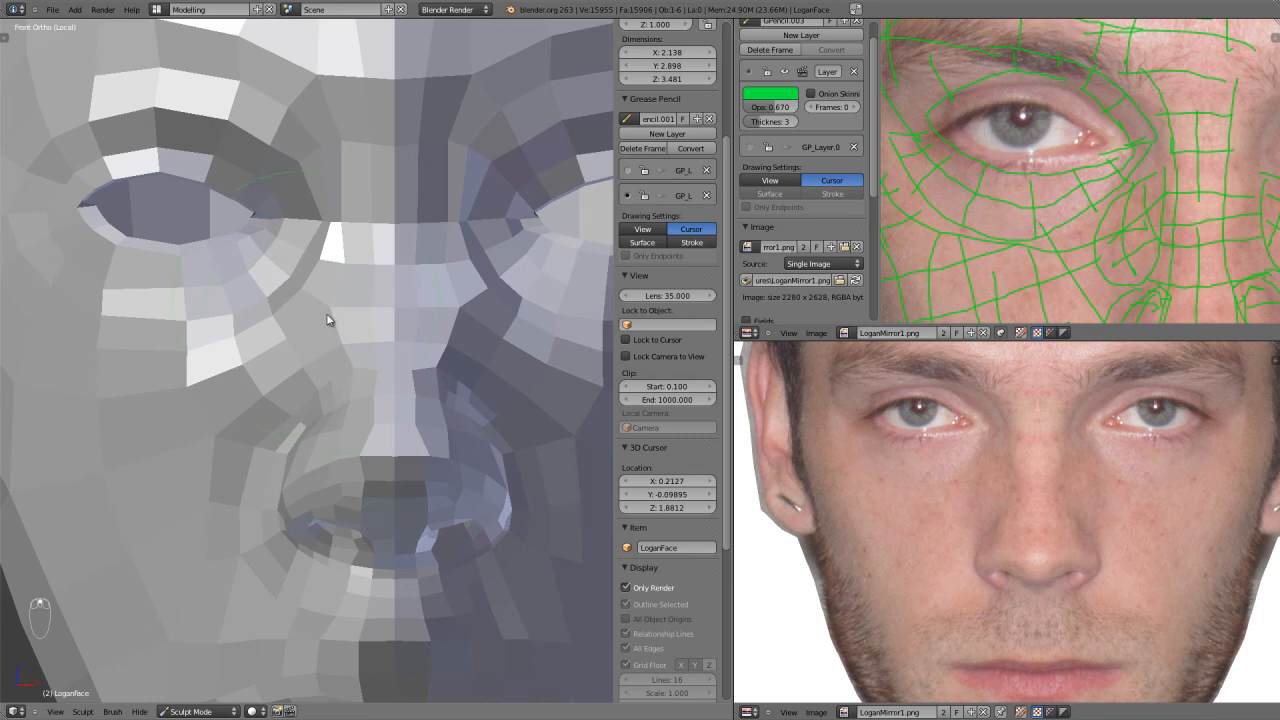
pyautogui.press('f')
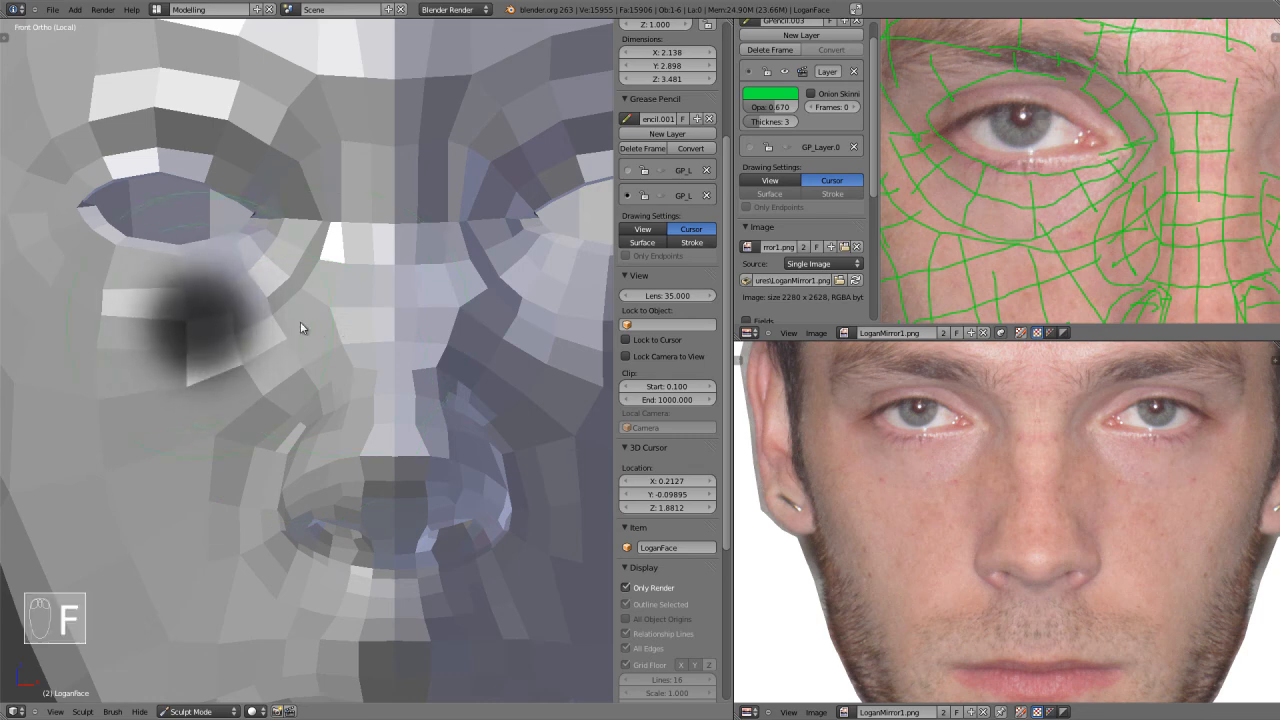
pyautogui.moveTo(327, 286); pyautogui.dragTo(386, 428, button='middle')
pyautogui.scroll(2, 405, 429)
pyautogui.press('KP_1')
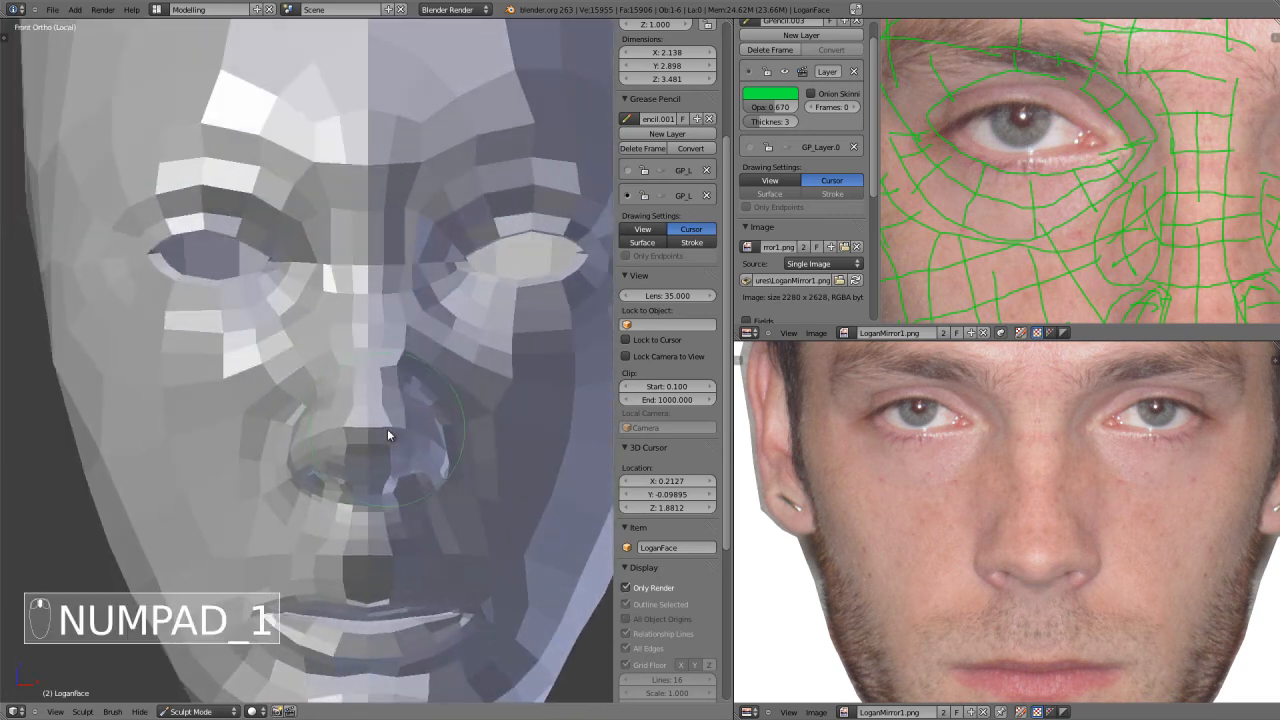
pyautogui.scroll(3, 203, 378)
pyautogui.moveTo(237, 388); pyautogui.dragTo(250, 381)
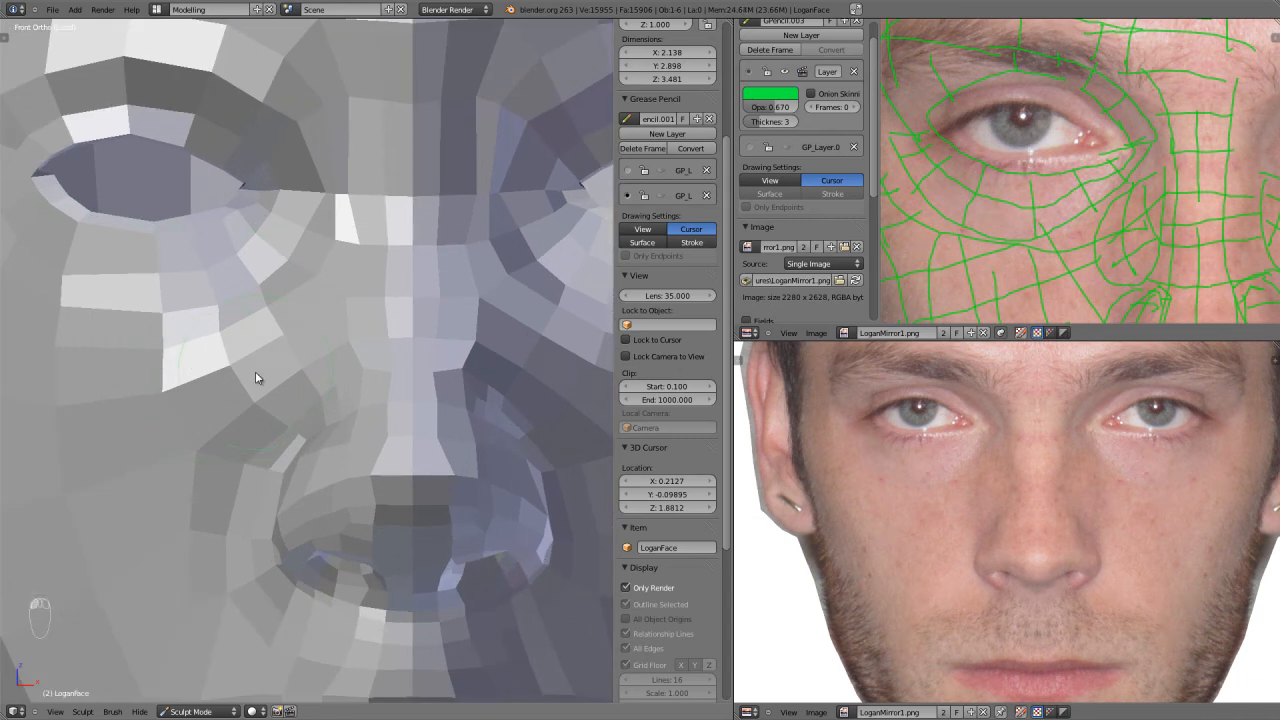
pyautogui.press('f')
pyautogui.moveTo(259, 372)
pyautogui.mouseDown()
pyautogui.moveTo(269, 350)
pyautogui.moveTo(269, 378)
pyautogui.moveTo(256, 342)
pyautogui.mouseUp()
pyautogui.moveTo(176, 380); pyautogui.dragTo(181, 388)
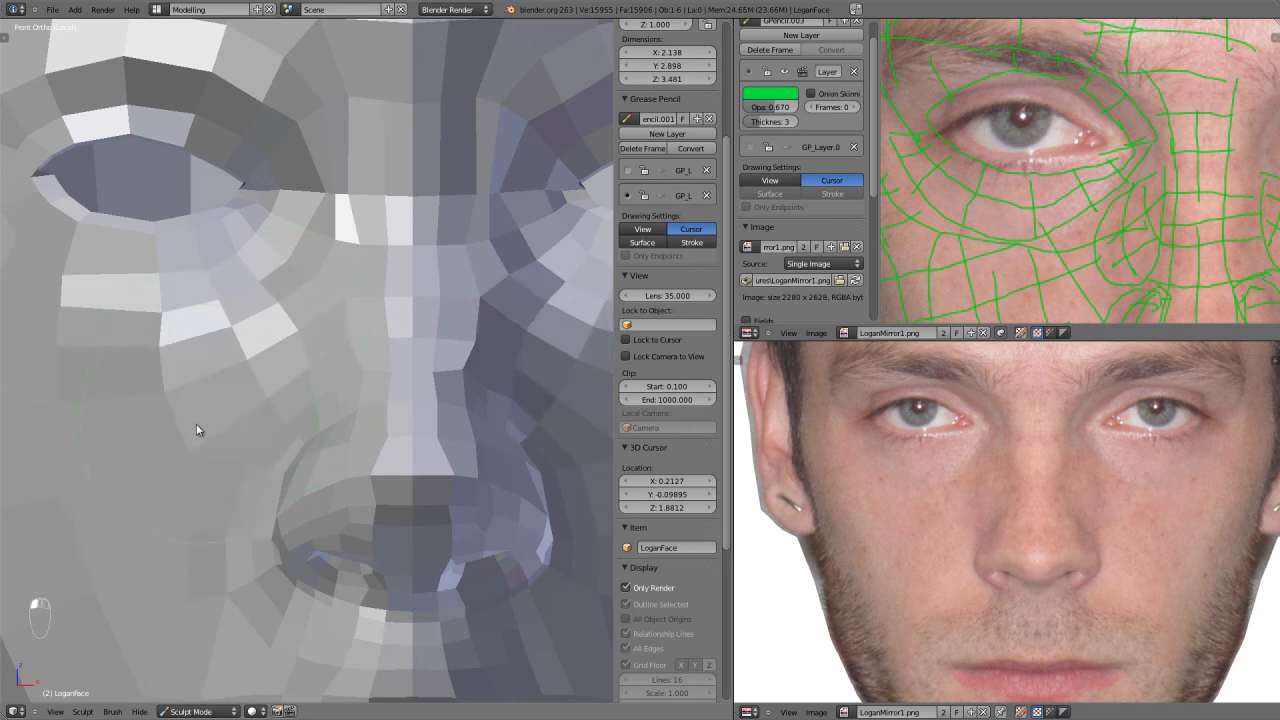
# Try a sculpt stroke across the cheek below the outer eye, and undo it.
pyautogui.scroll(-3, 272, 491)
pyautogui.moveTo(272, 491)
pyautogui.mouseDown(button='middle')
pyautogui.moveTo(326, 474)
pyautogui.moveTo(338, 489)
pyautogui.mouseUp(button='middle')
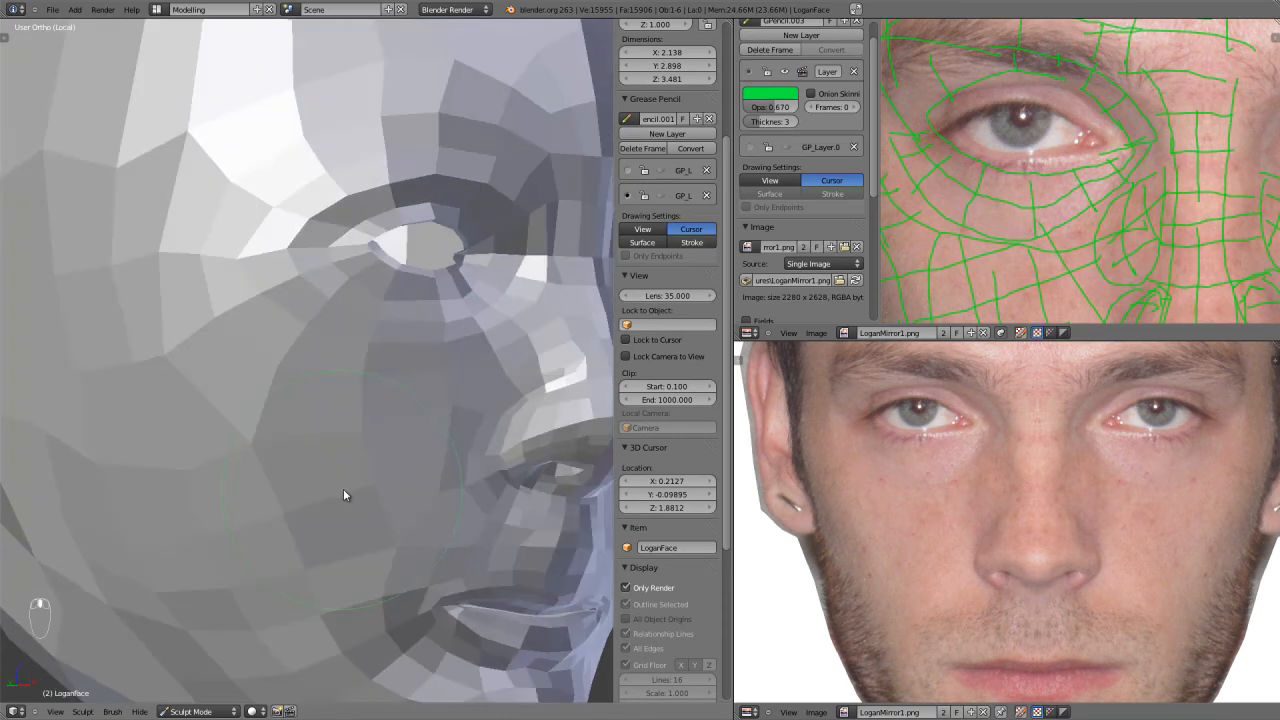
pyautogui.scroll(-1, 339, 488)
pyautogui.moveTo(361, 494)
pyautogui.mouseDown()
pyautogui.moveTo(342, 464)
pyautogui.moveTo(309, 453)
pyautogui.mouseUp()
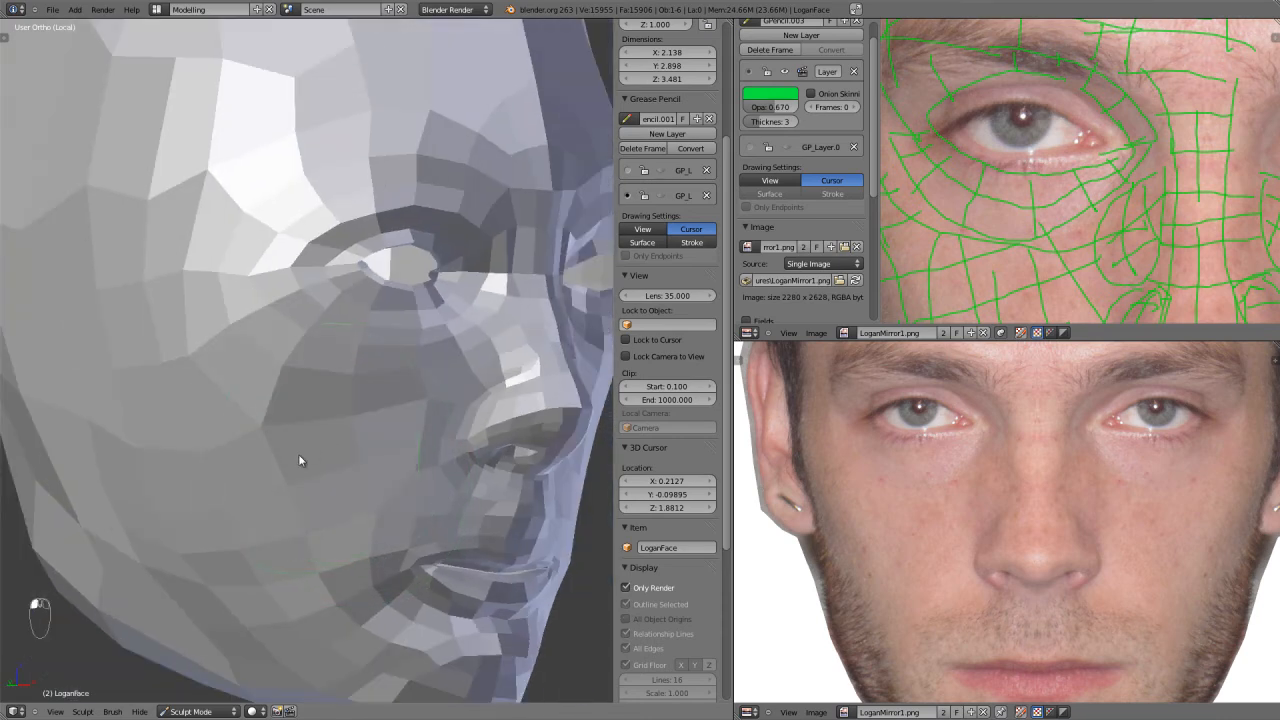
pyautogui.hotkey('ctrl', 'z')
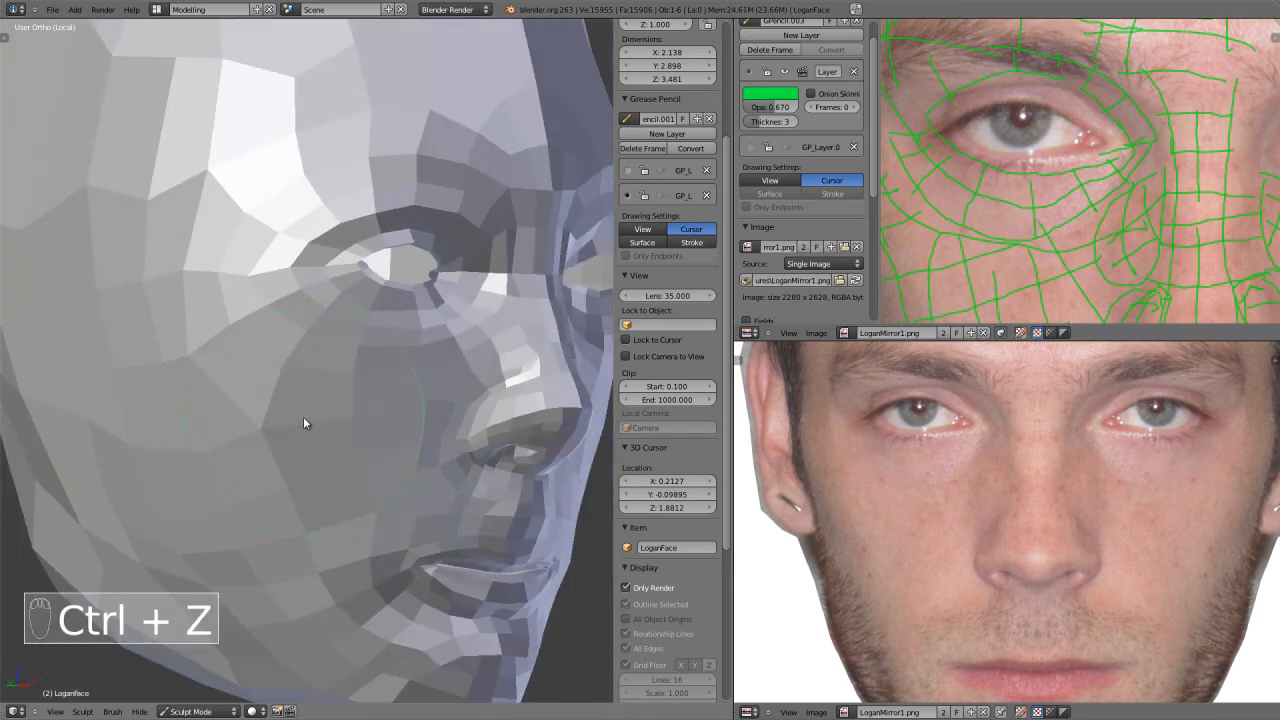
# Resize the brush and sculpt the area under the lower eyelid and around the inner eye corner.
pyautogui.moveTo(451, 337); pyautogui.dragTo(413, 360, button='middle')
pyautogui.scroll(4, 413, 360)
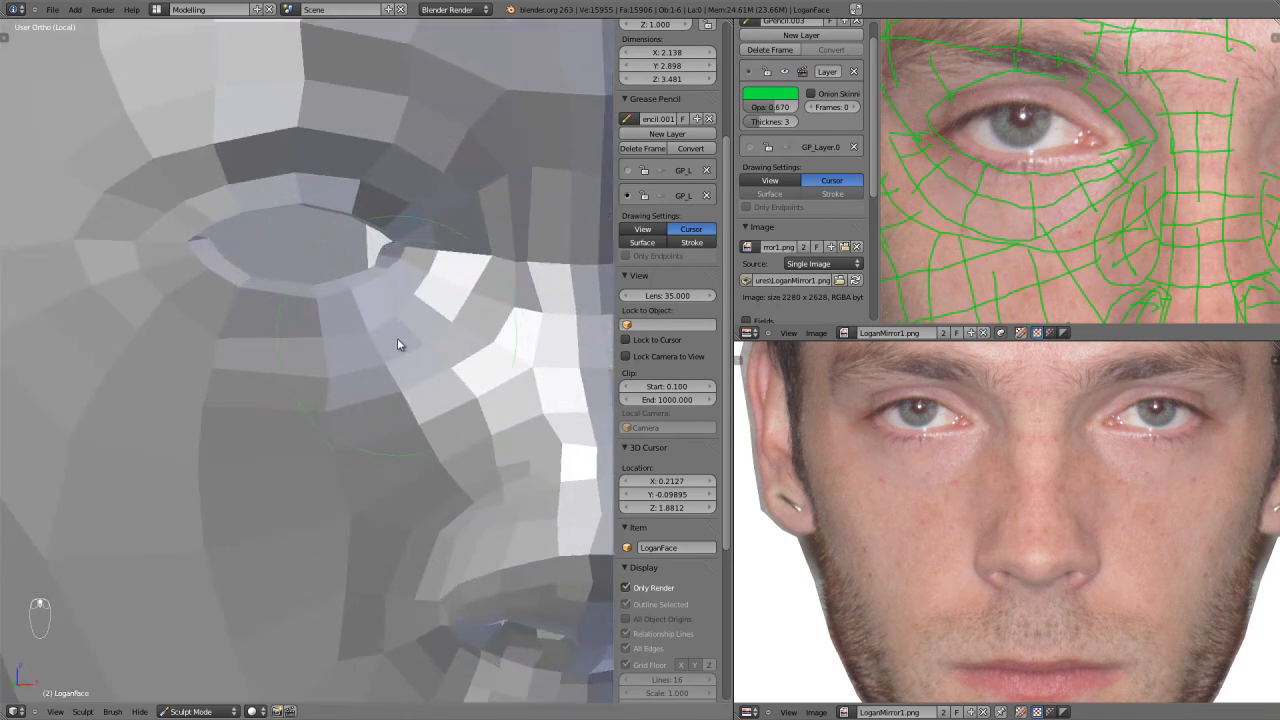
pyautogui.scroll(2, 400, 344)
pyautogui.press('f')
pyautogui.click(387, 349)
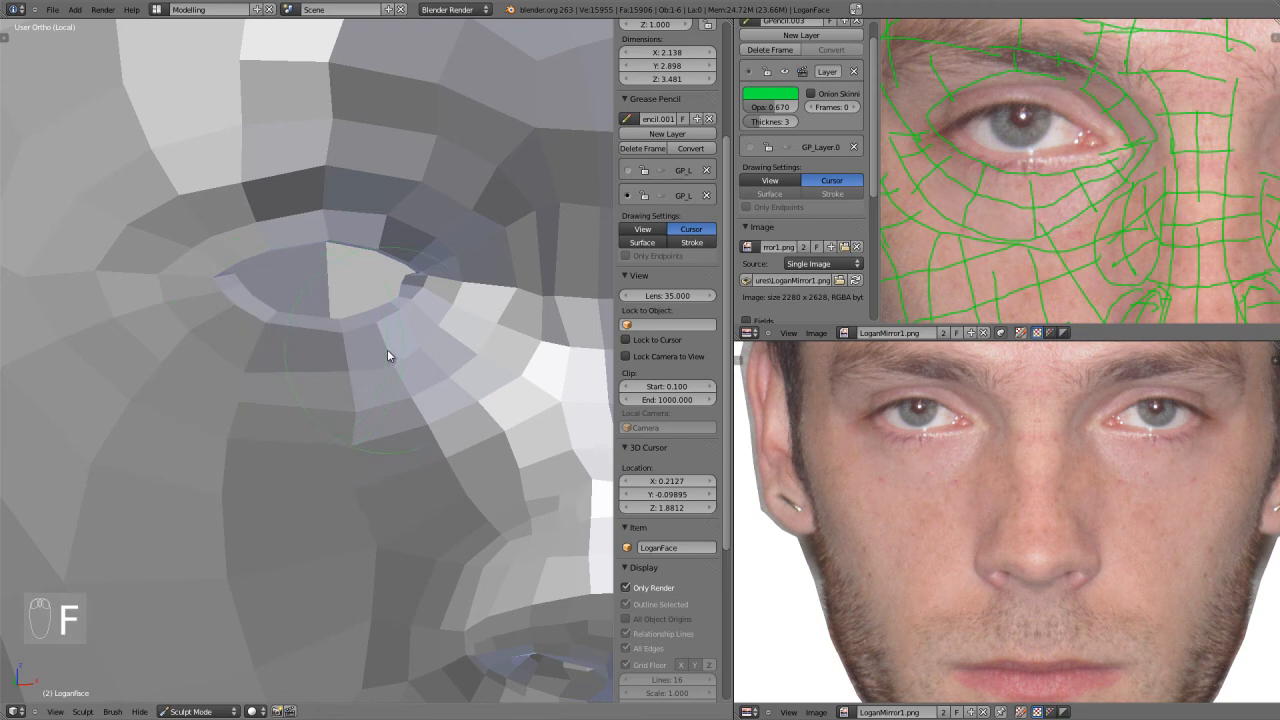
pyautogui.press('f')
pyautogui.click(431, 336)
pyautogui.moveTo(479, 329)
pyautogui.mouseDown()
pyautogui.moveTo(449, 366)
pyautogui.moveTo(451, 337)
pyautogui.moveTo(438, 368)
pyautogui.mouseUp()
pyautogui.moveTo(438, 363); pyautogui.dragTo(456, 389, button='middle')
pyautogui.moveTo(539, 456)
pyautogui.mouseDown()
pyautogui.moveTo(536, 500)
pyautogui.moveTo(516, 492)
pyautogui.moveTo(535, 463)
pyautogui.moveTo(549, 468)
pyautogui.mouseUp()
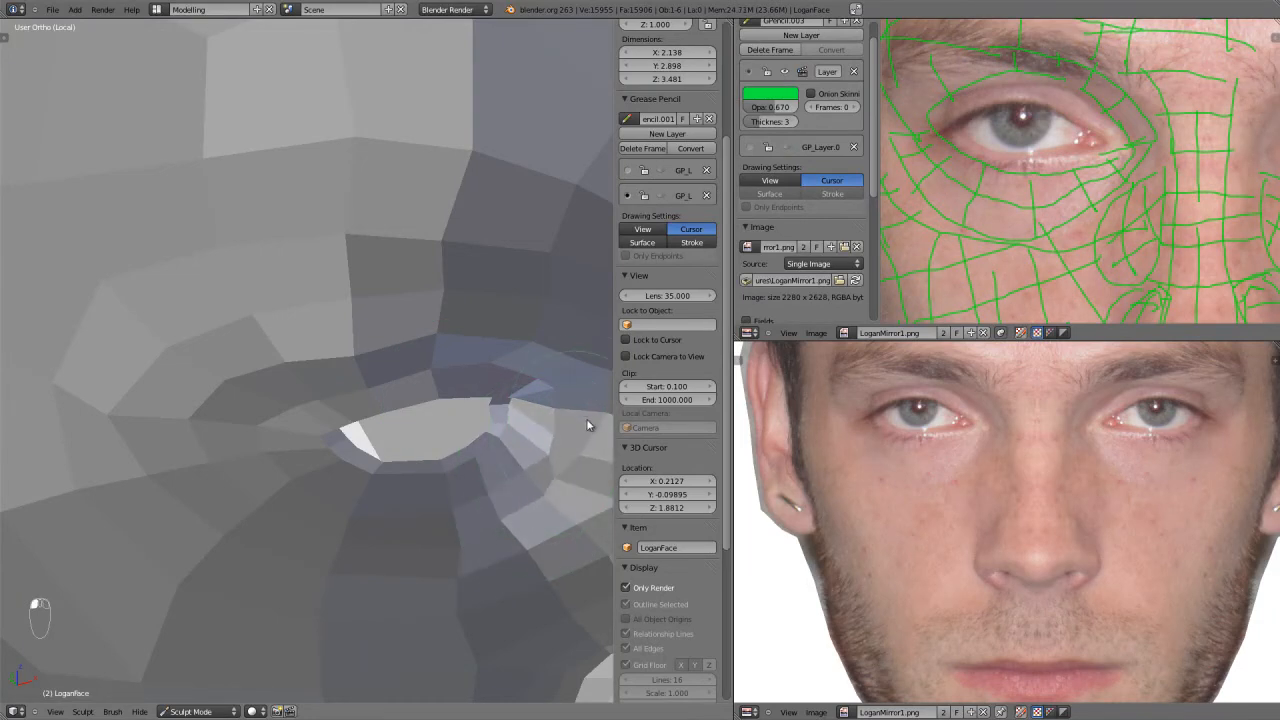
pyautogui.moveTo(586, 411)
pyautogui.mouseDown()
pyautogui.moveTo(518, 517)
pyautogui.moveTo(469, 540)
pyautogui.moveTo(442, 533)
pyautogui.moveTo(494, 519)
pyautogui.mouseUp()
# Sculpt the upper cheek between the lower eyelid and the nose from a low angle.
pyautogui.moveTo(498, 521); pyautogui.dragTo(461, 510, button='middle')
pyautogui.scroll(-3, 427, 493)
pyautogui.scroll(3, 463, 510)
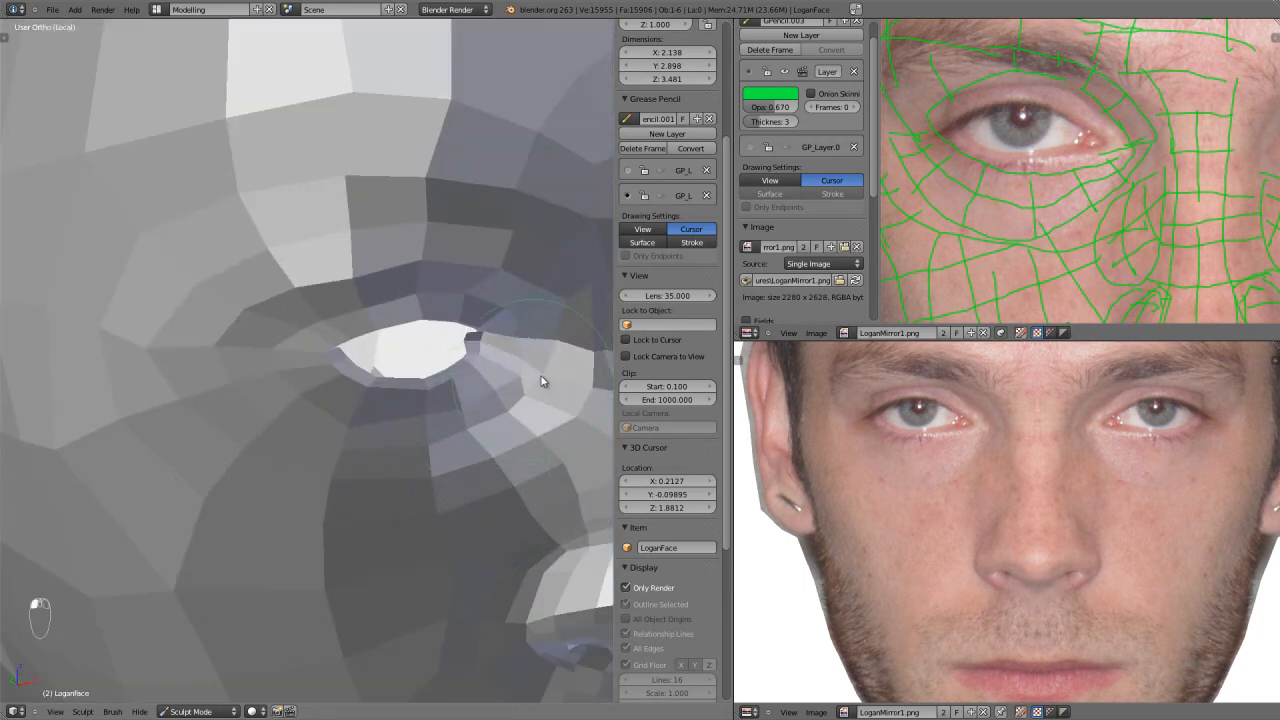
pyautogui.moveTo(506, 431)
pyautogui.mouseDown(button='middle')
pyautogui.moveTo(531, 449)
pyautogui.moveTo(436, 422)
pyautogui.moveTo(482, 446)
pyautogui.mouseUp(button='middle')
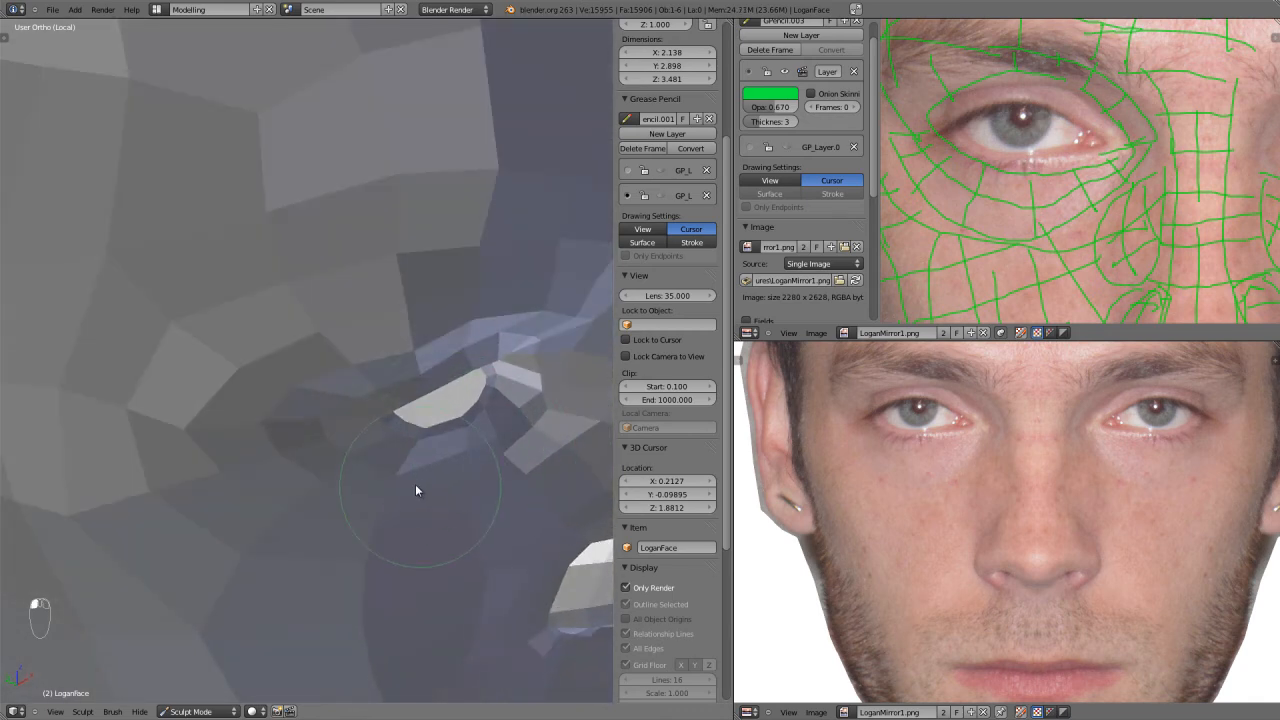
pyautogui.moveTo(417, 491)
pyautogui.mouseDown(button='middle')
pyautogui.moveTo(370, 412)
pyautogui.moveTo(394, 424)
pyautogui.mouseUp(button='middle')
pyautogui.moveTo(480, 477); pyautogui.dragTo(493, 480)
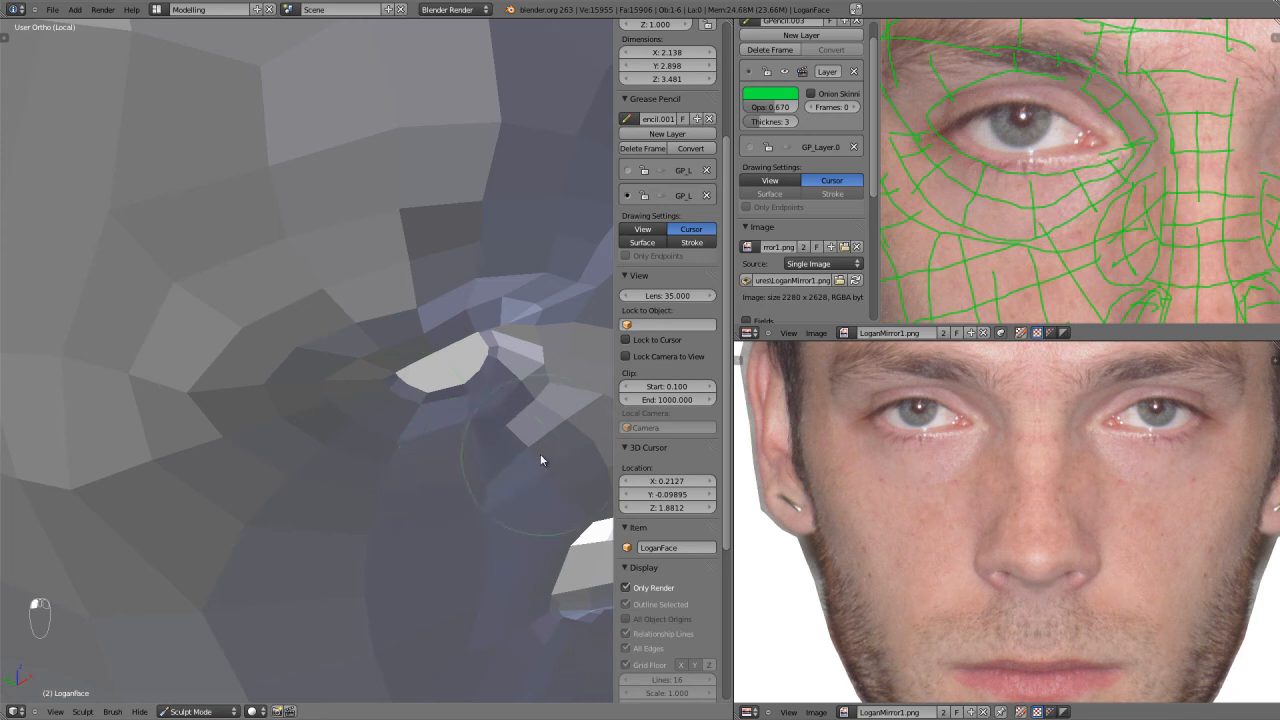
pyautogui.moveTo(548, 458)
pyautogui.mouseDown(button='middle')
pyautogui.moveTo(534, 472)
pyautogui.moveTo(463, 473)
pyautogui.moveTo(429, 404)
pyautogui.moveTo(403, 395)
pyautogui.moveTo(446, 417)
pyautogui.moveTo(457, 400)
pyautogui.moveTo(440, 351)
pyautogui.moveTo(389, 288)
pyautogui.moveTo(469, 491)
pyautogui.moveTo(423, 491)
pyautogui.moveTo(327, 617)
pyautogui.mouseUp(button='middle')
# Resize the sculpt brush and reshape the cheek directly below the eye in front view.
pyautogui.press('f')
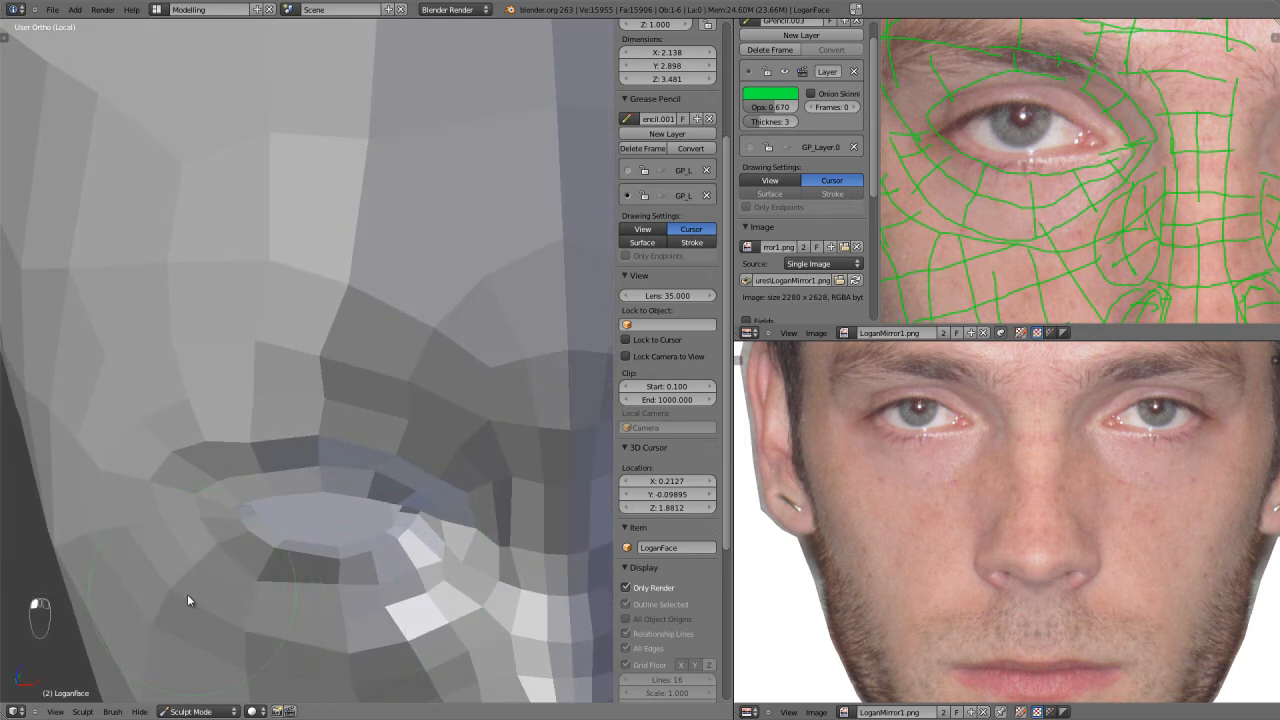
pyautogui.moveTo(214, 620); pyautogui.dragTo(232, 628, button='middle')
pyautogui.moveTo(306, 659)
pyautogui.mouseDown(button='middle')
pyautogui.moveTo(301, 606)
pyautogui.moveTo(351, 586)
pyautogui.moveTo(286, 594)
pyautogui.moveTo(278, 476)
pyautogui.mouseUp(button='middle')
pyautogui.press('KP_1')
pyautogui.scroll(2, 250, 475)
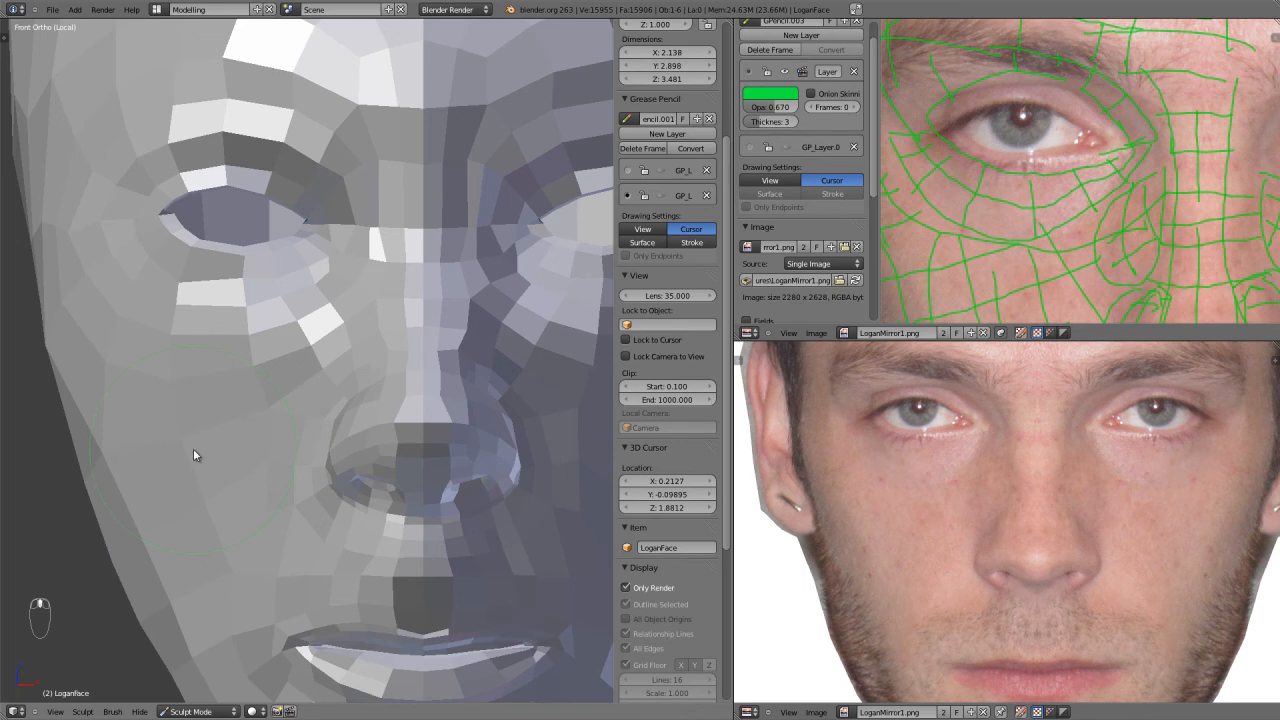
pyautogui.moveTo(194, 384); pyautogui.dragTo(244, 363)
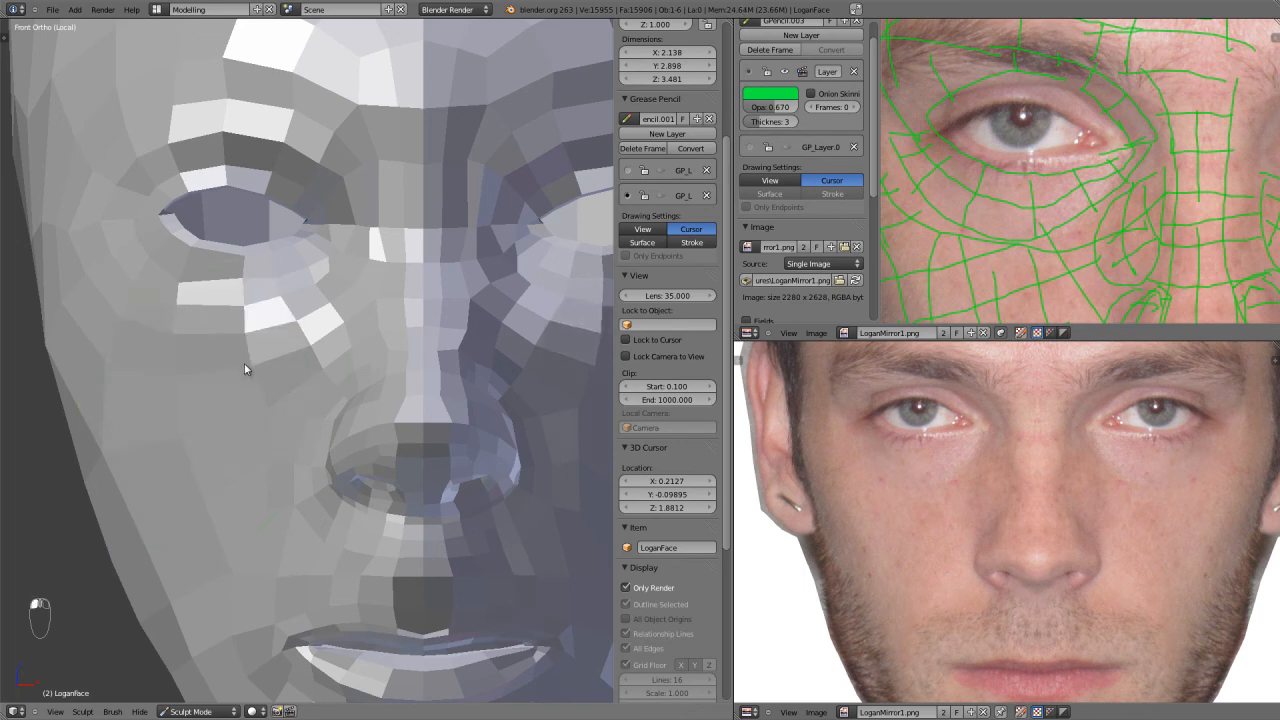
# Enable Textured Solid shading on the head and examine the projected face photo from an angle.
pyautogui.scroll(-2, 174, 418)
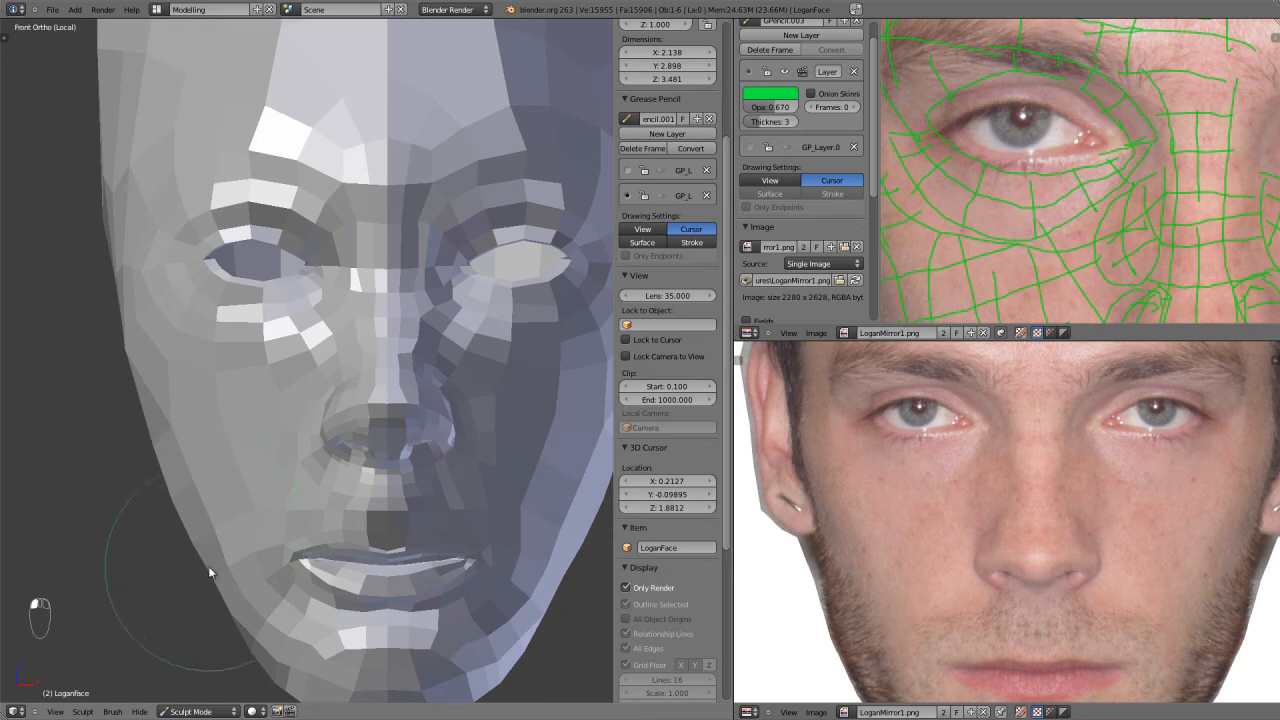
pyautogui.scroll(-4, 280, 527)
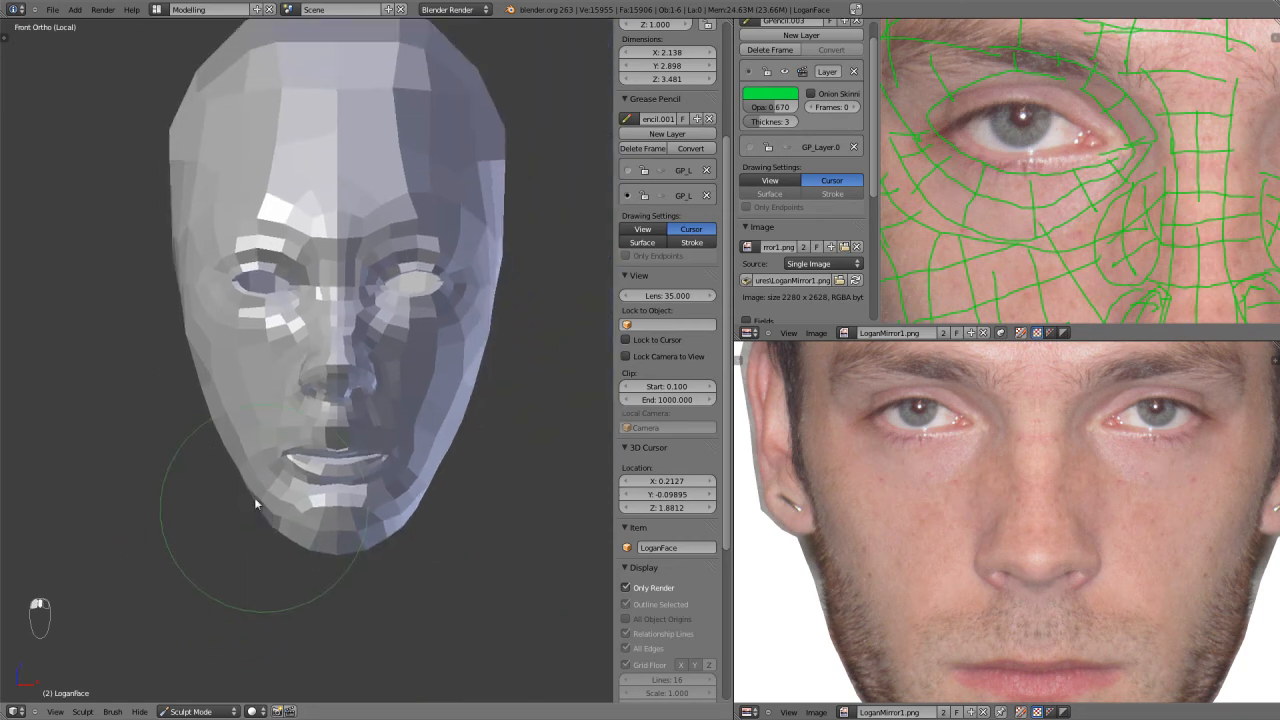
pyautogui.scroll(5, 236, 451)
pyautogui.scroll(6, 236, 451)
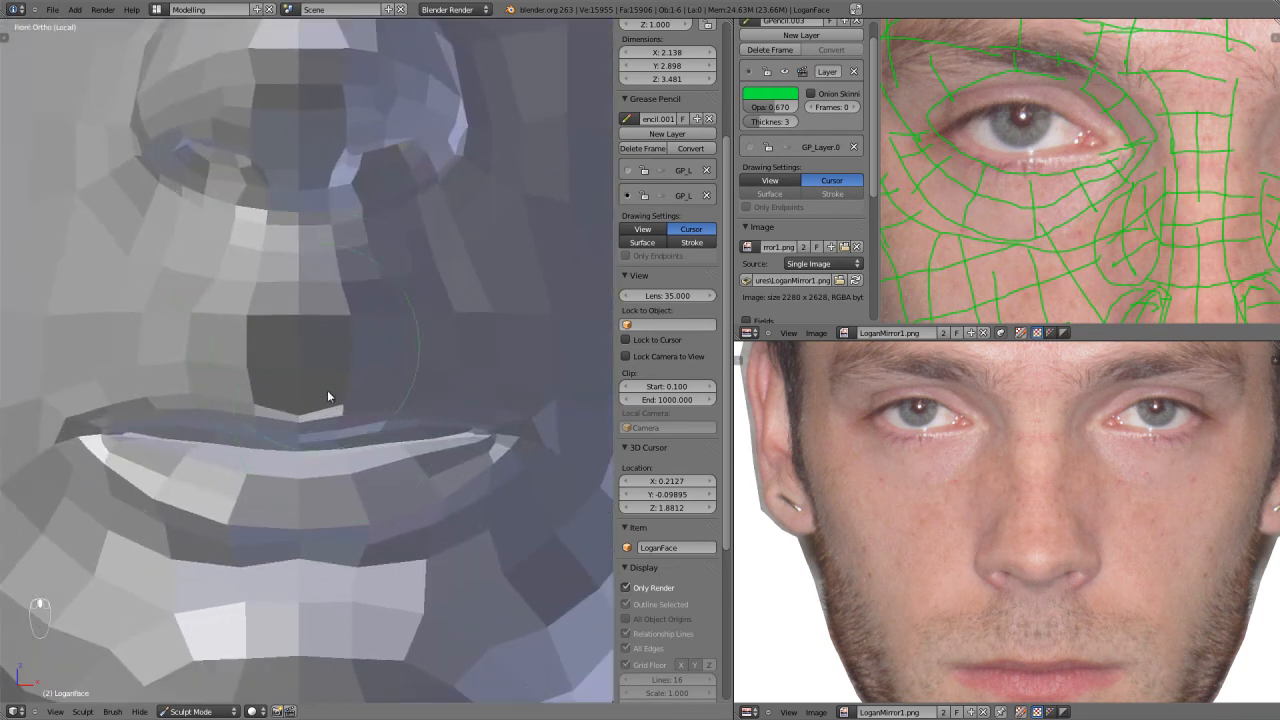
pyautogui.scroll(-2, 322, 460)
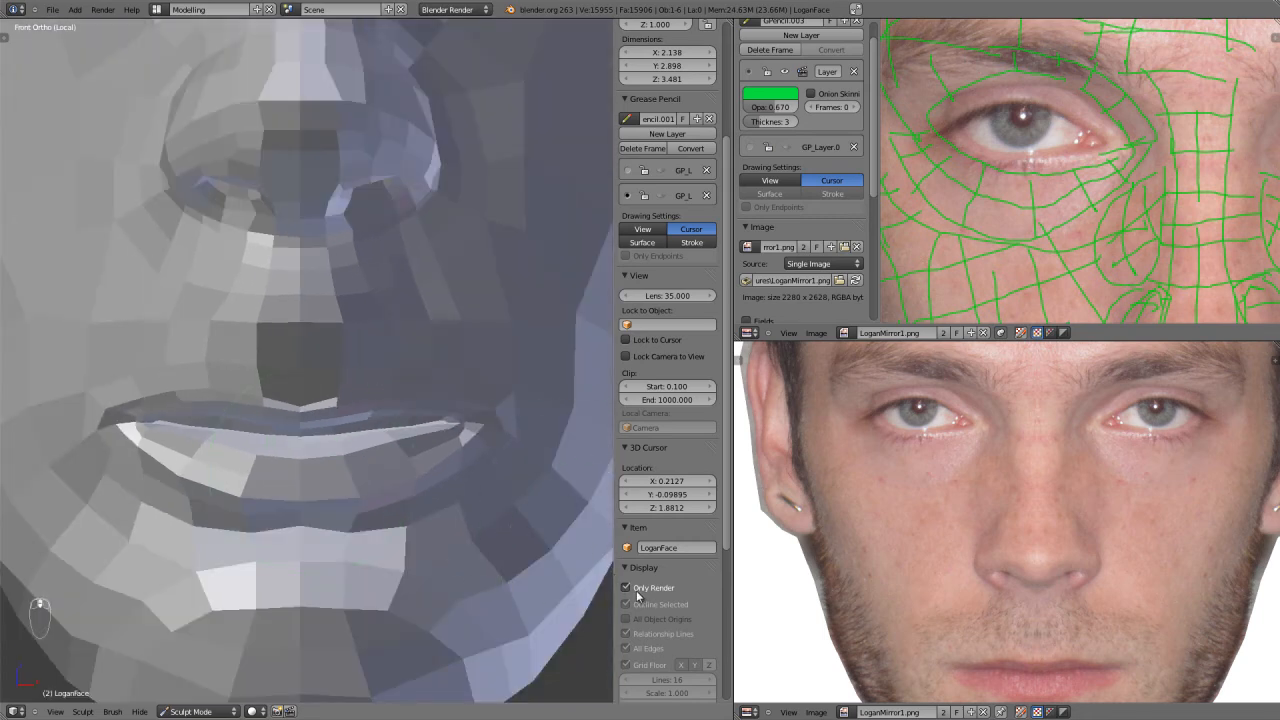
pyautogui.scroll(-2, 656, 651)
pyautogui.scroll(-2, 656, 651)
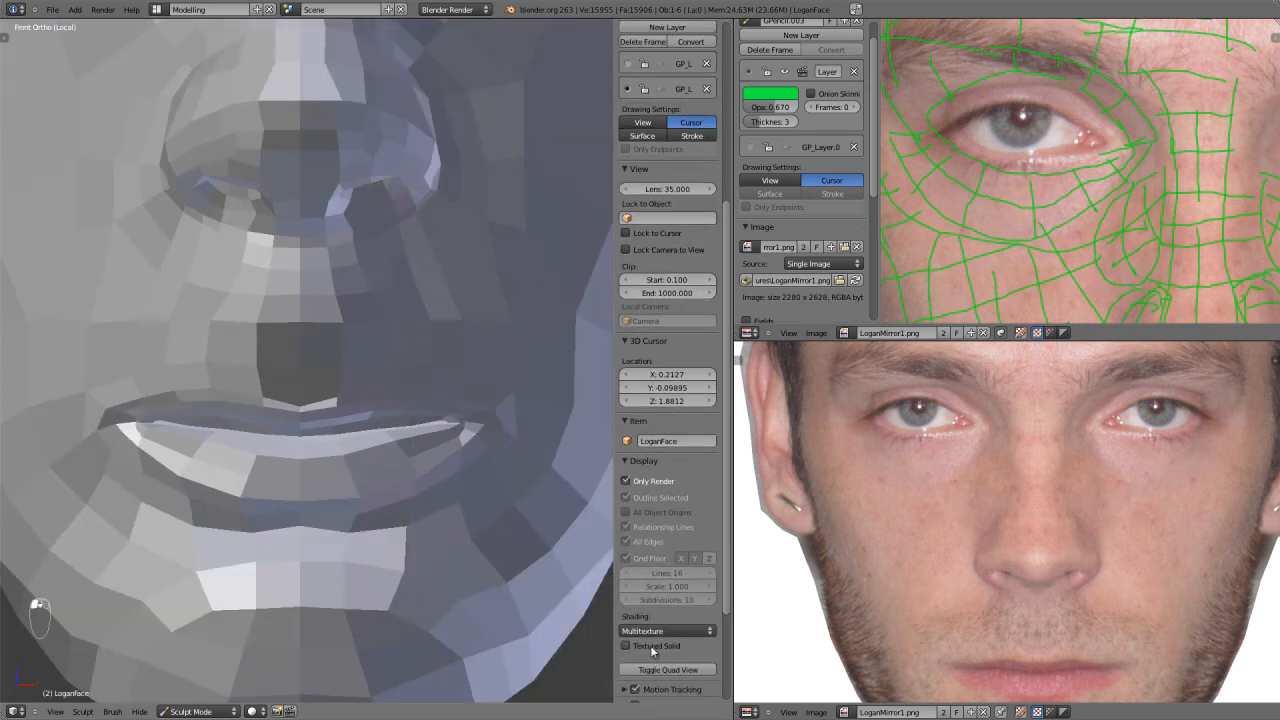
pyautogui.click(626, 645)
pyautogui.scroll(-5, 307, 497)
pyautogui.scroll(-2, 255, 485)
pyautogui.moveTo(253, 478); pyautogui.dragTo(486, 561, button='middle')
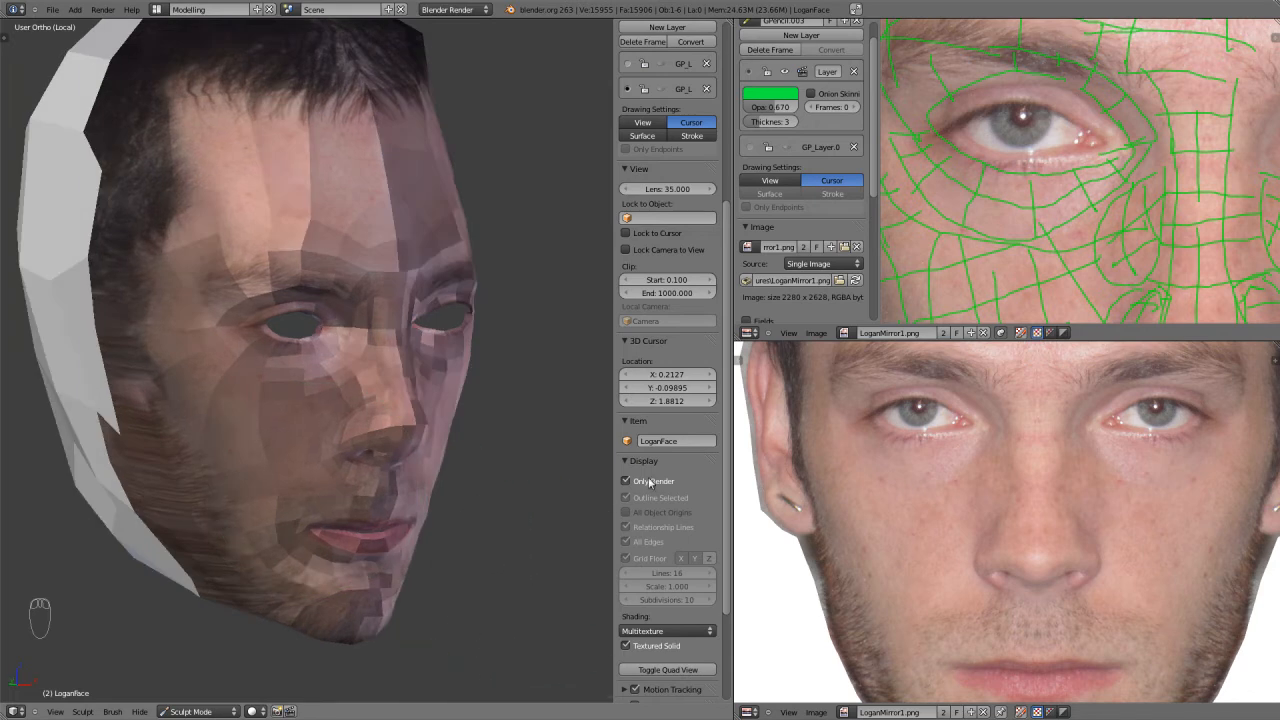
# Turn off Only Render and Textured Solid in the viewport display, and switch the head from Sculpt Mode to Object Mode.
pyautogui.click(628, 481)
pyautogui.scroll(-1, 402, 462)
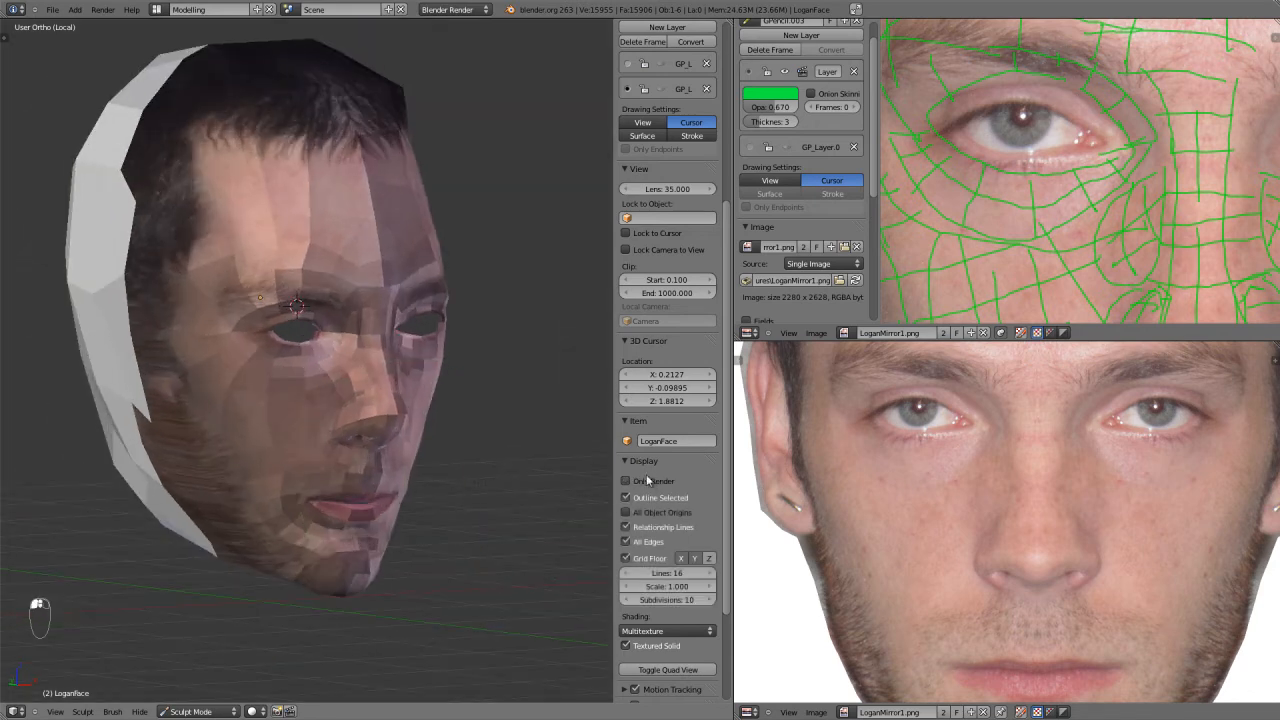
pyautogui.click(627, 646)
pyautogui.moveTo(480, 530); pyautogui.dragTo(300, 595, button='middle')
pyautogui.click(195, 711)
pyautogui.click(193, 698)
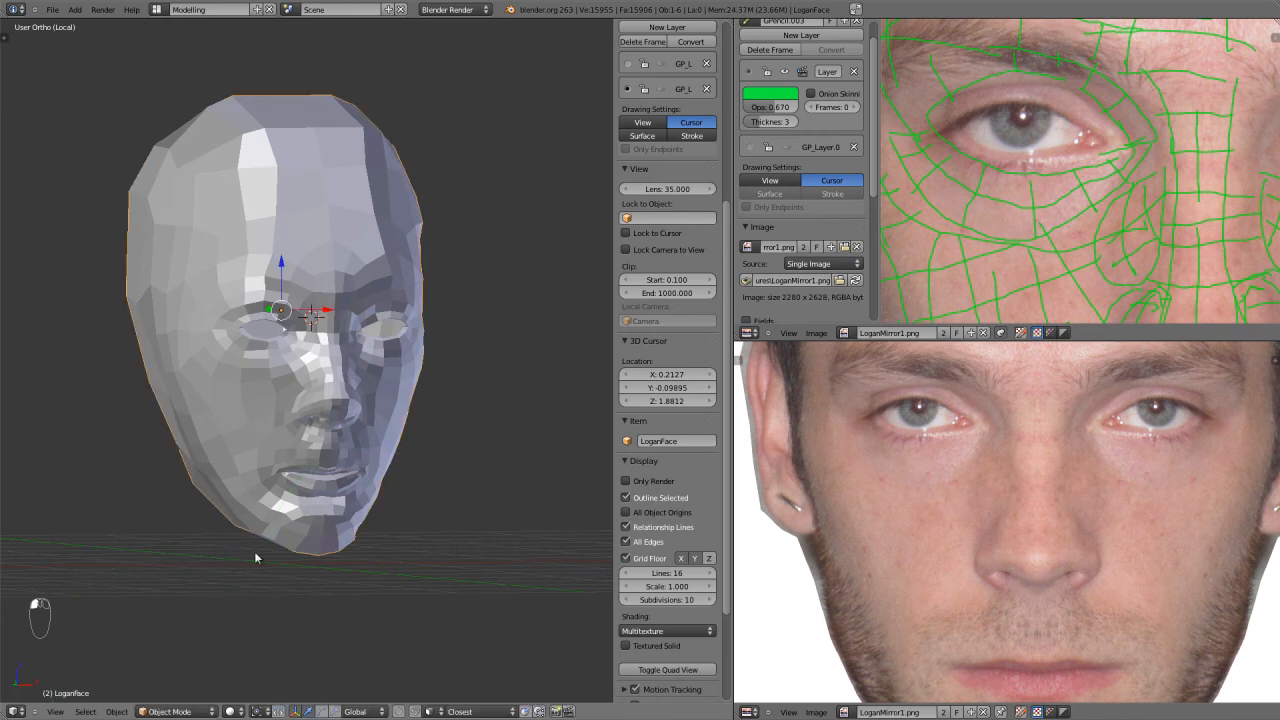
# Leave local view, and isolate the head mesh together with the side reference photo in the right view.
pyautogui.hotkey('alt', 'h')
pyautogui.moveTo(255, 550); pyautogui.dragTo(354, 478, button='middle')
pyautogui.press('KP_Divide')
pyautogui.press('KP_1')
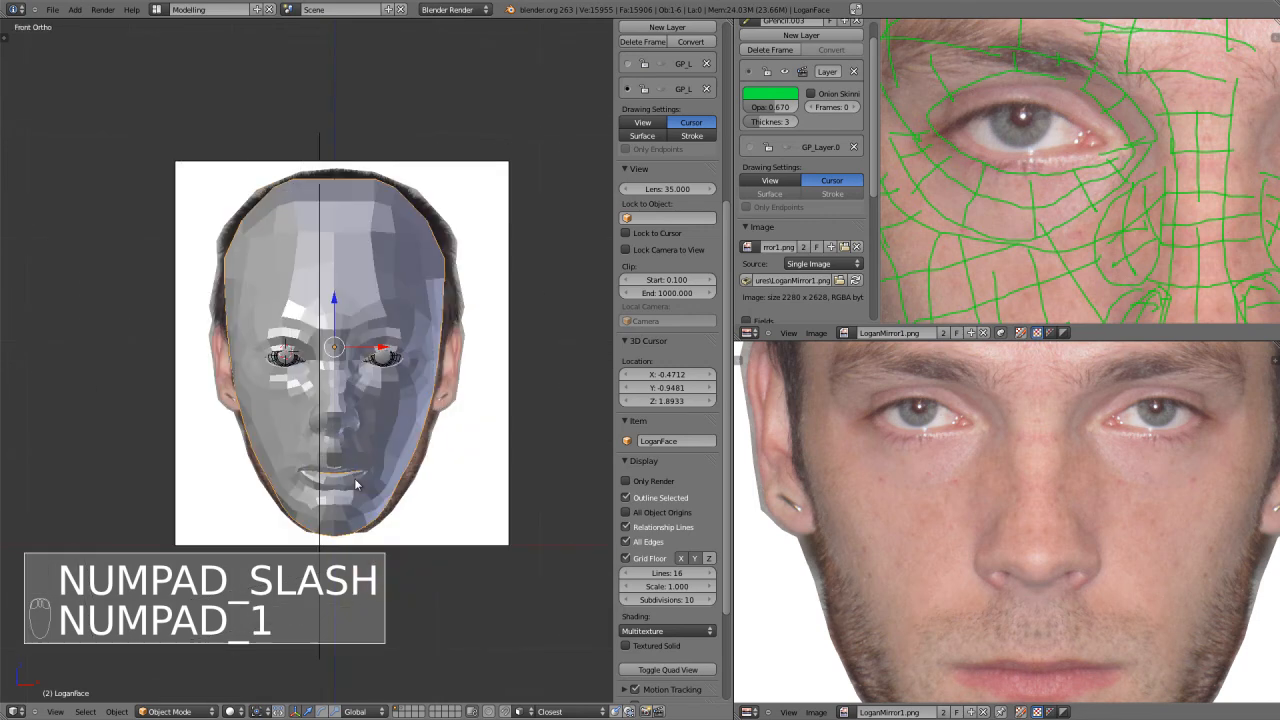
pyautogui.press('KP_3')
pyautogui.press('a')
pyautogui.press('a')
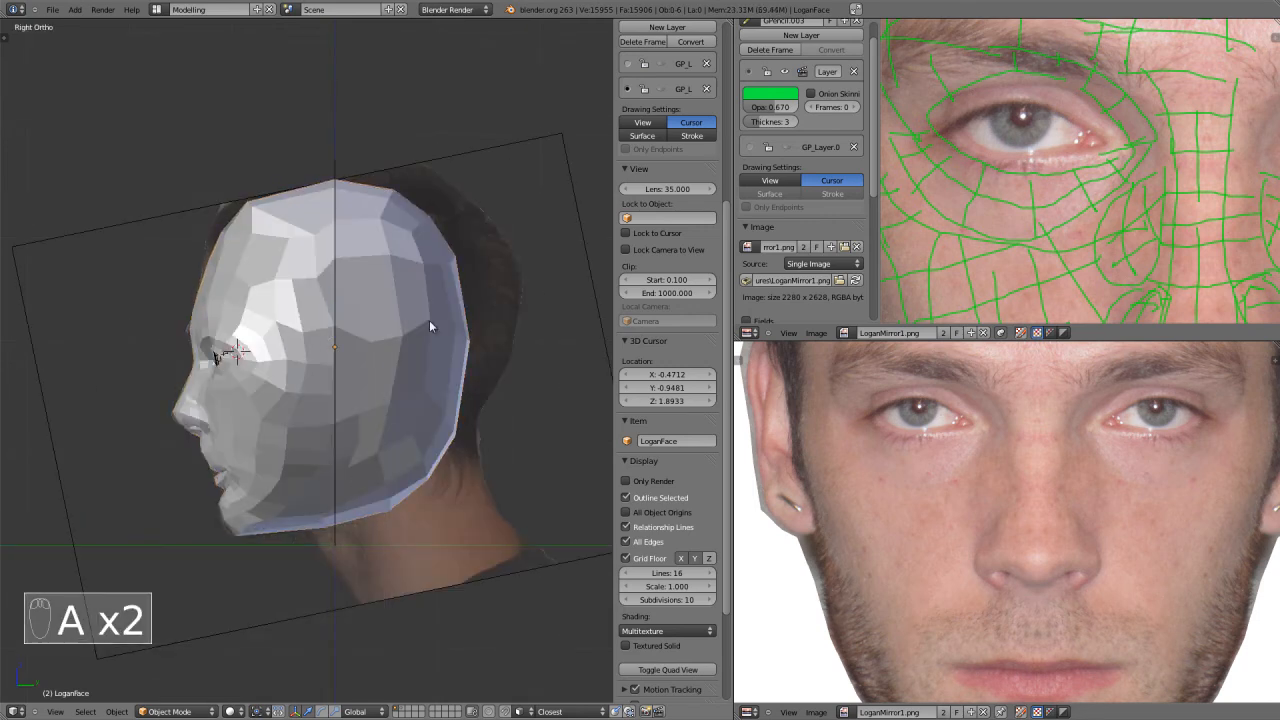
pyautogui.rightClick(507, 277)
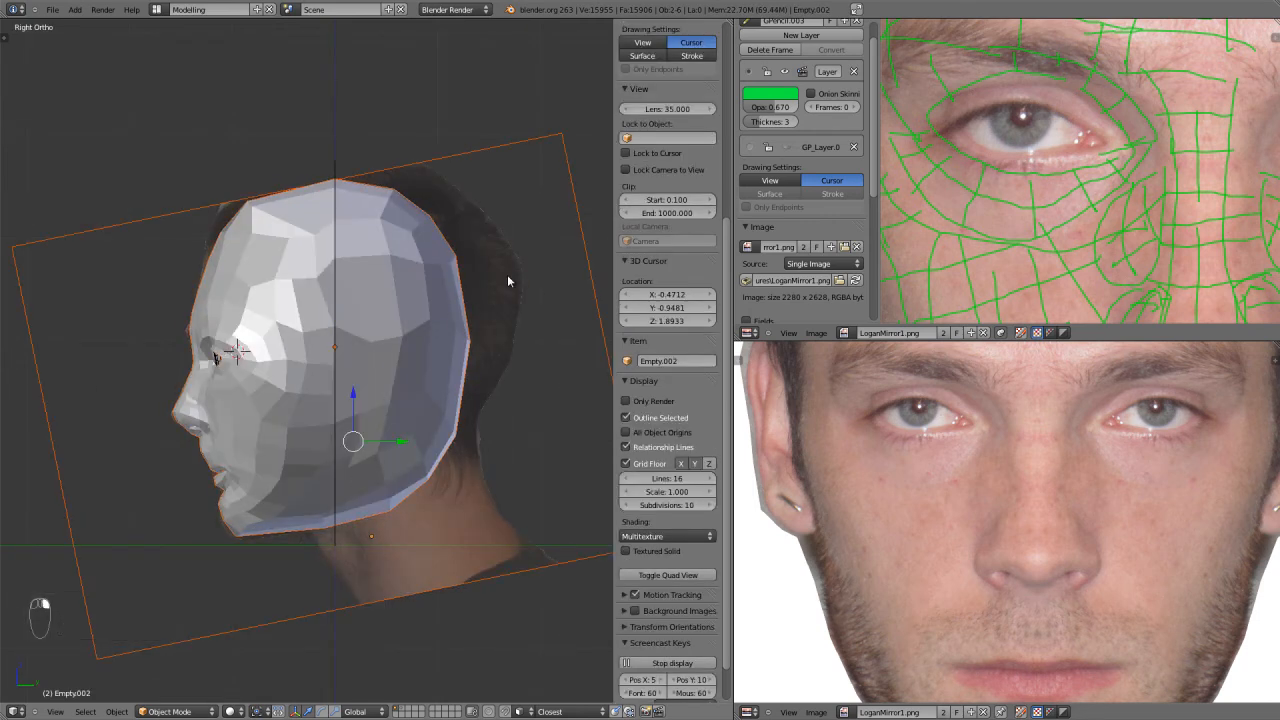
pyautogui.press('KP_Divide')
# Place the 3D cursor on the neck with nothing selected, and maximize the 3D viewport.
pyautogui.scroll(3, 467, 324)
pyautogui.press('a')
pyautogui.press('a')
pyautogui.click(287, 422)
pyautogui.hotkey('ctrl', 'Up')
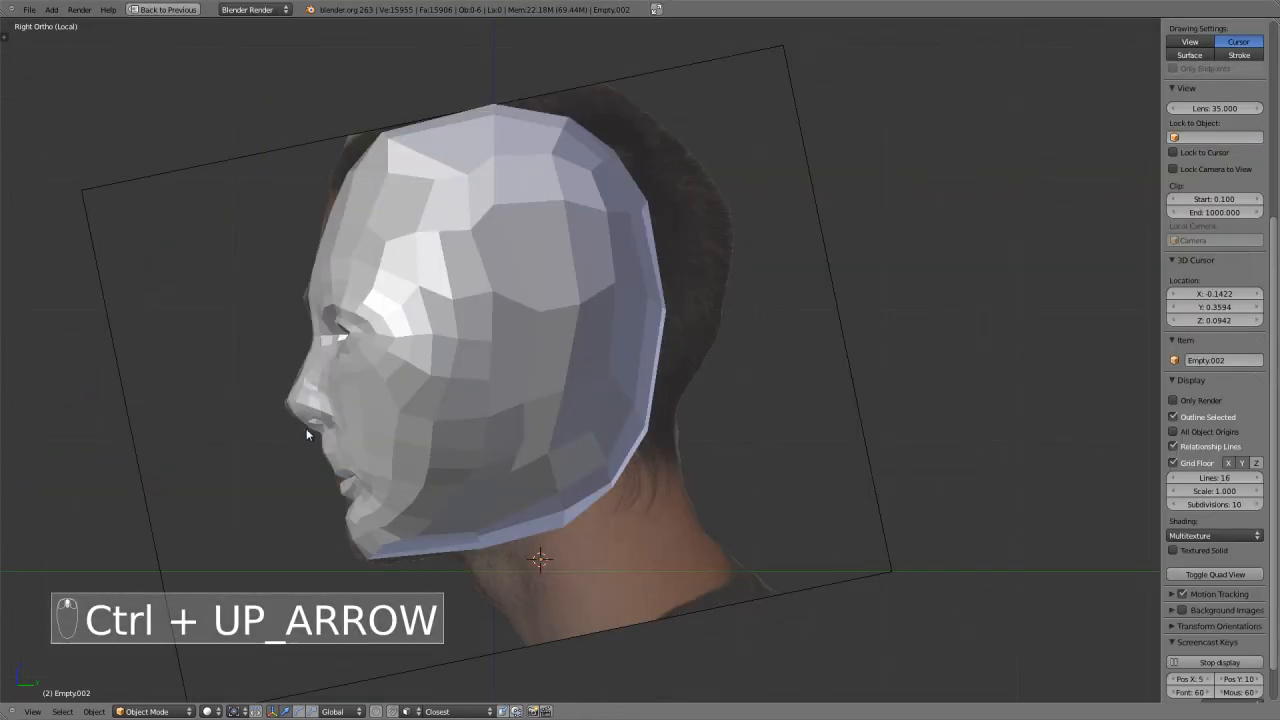
# Select the LoganFace head, add a new grease pencil layer and display the mesh as wireframe over the side reference.
pyautogui.scroll(3, 510, 400)
pyautogui.rightClick(604, 355)
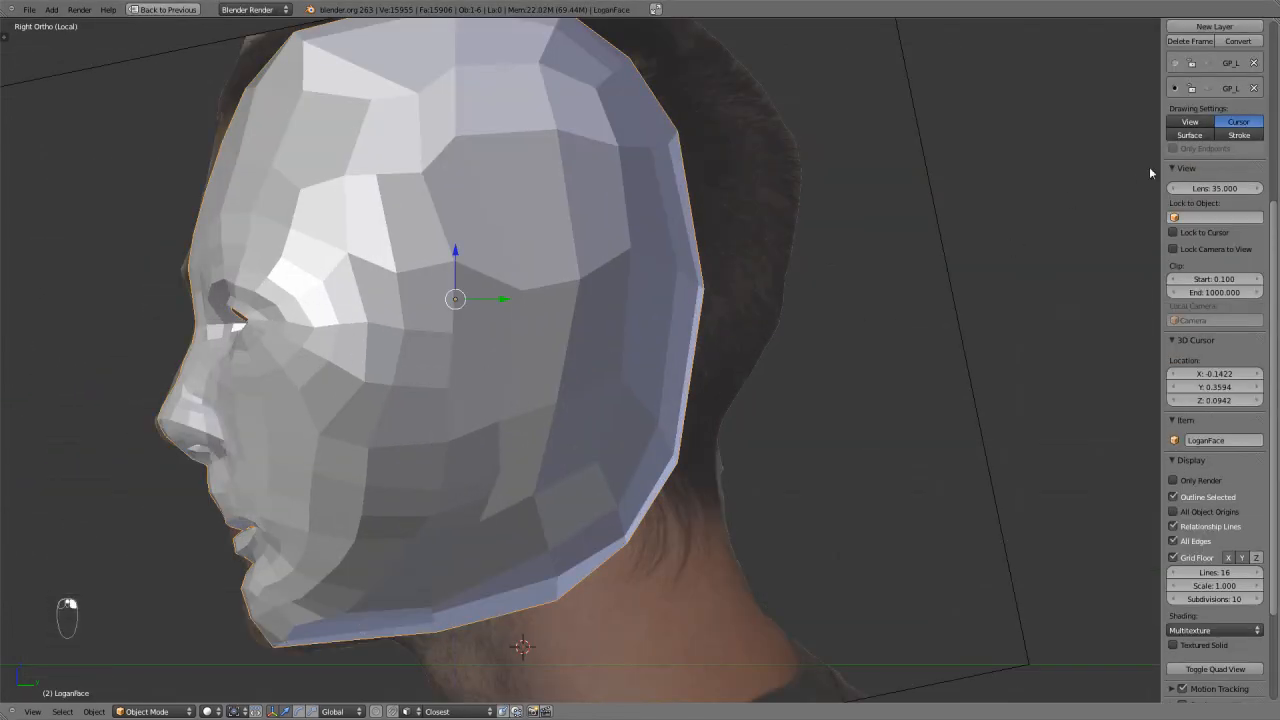
pyautogui.scroll(6, 1139, 177)
pyautogui.click(1197, 162)
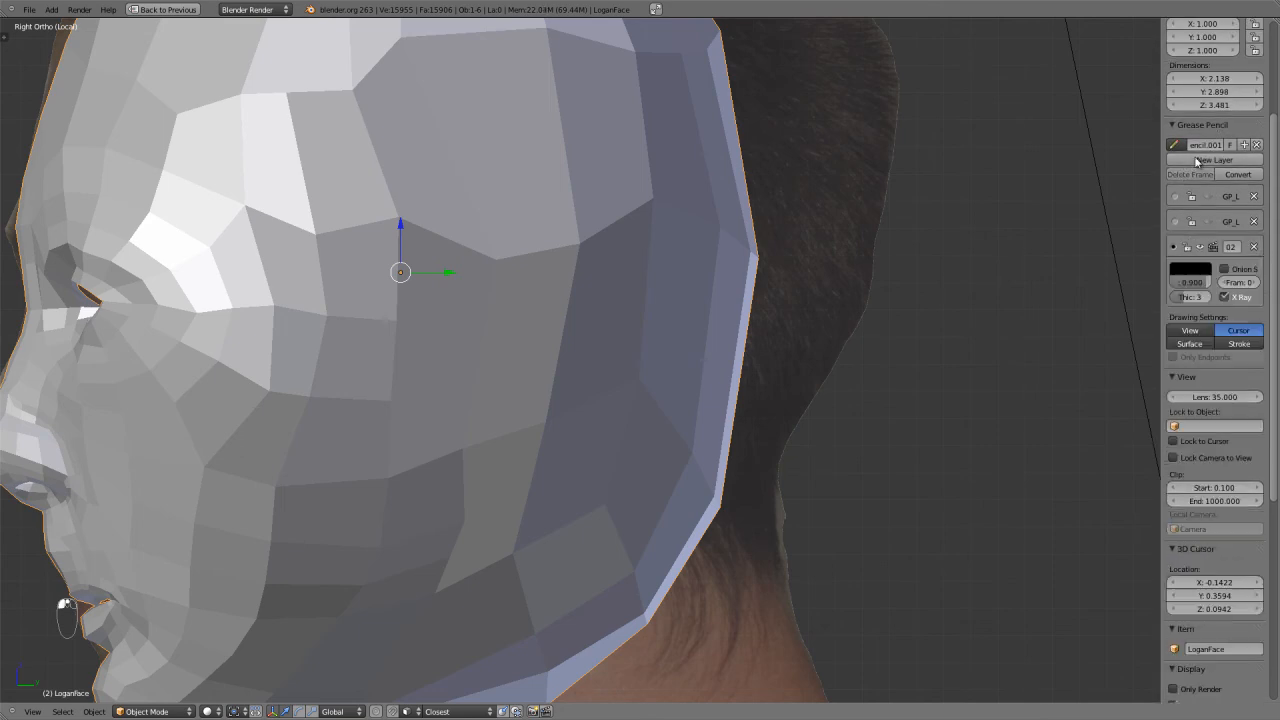
pyautogui.scroll(-3, 712, 265)
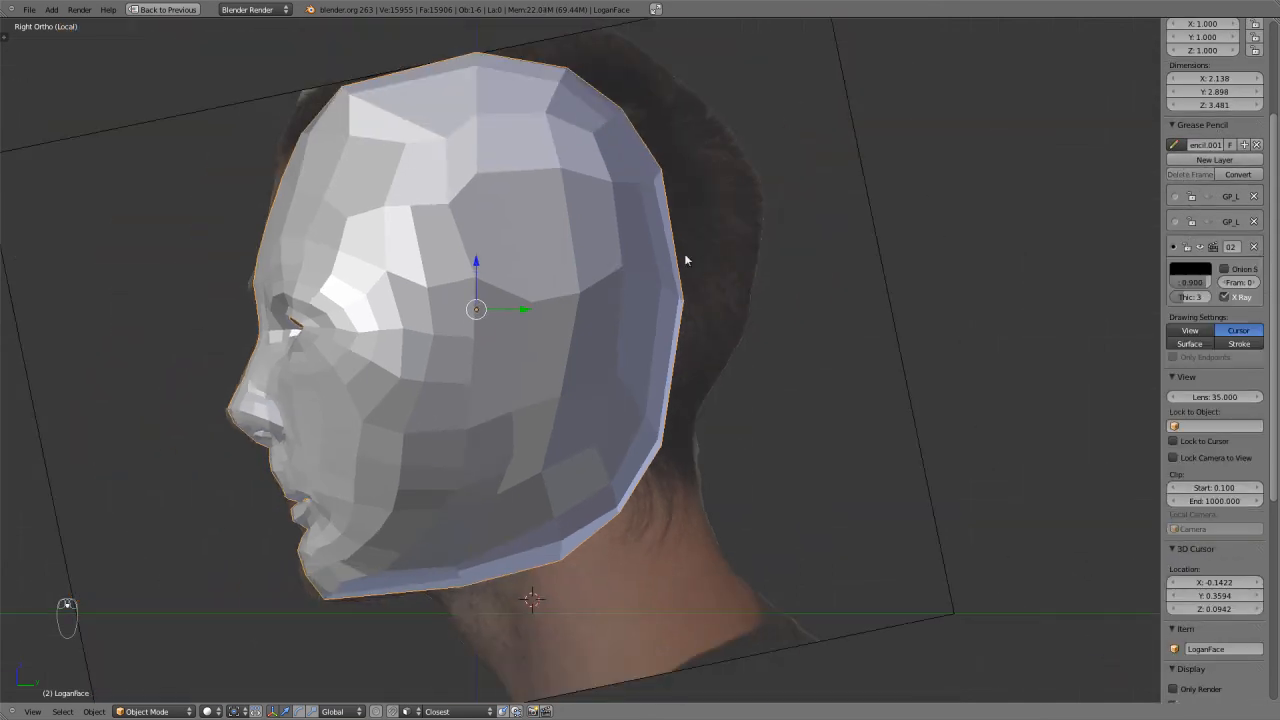
pyautogui.press('z')
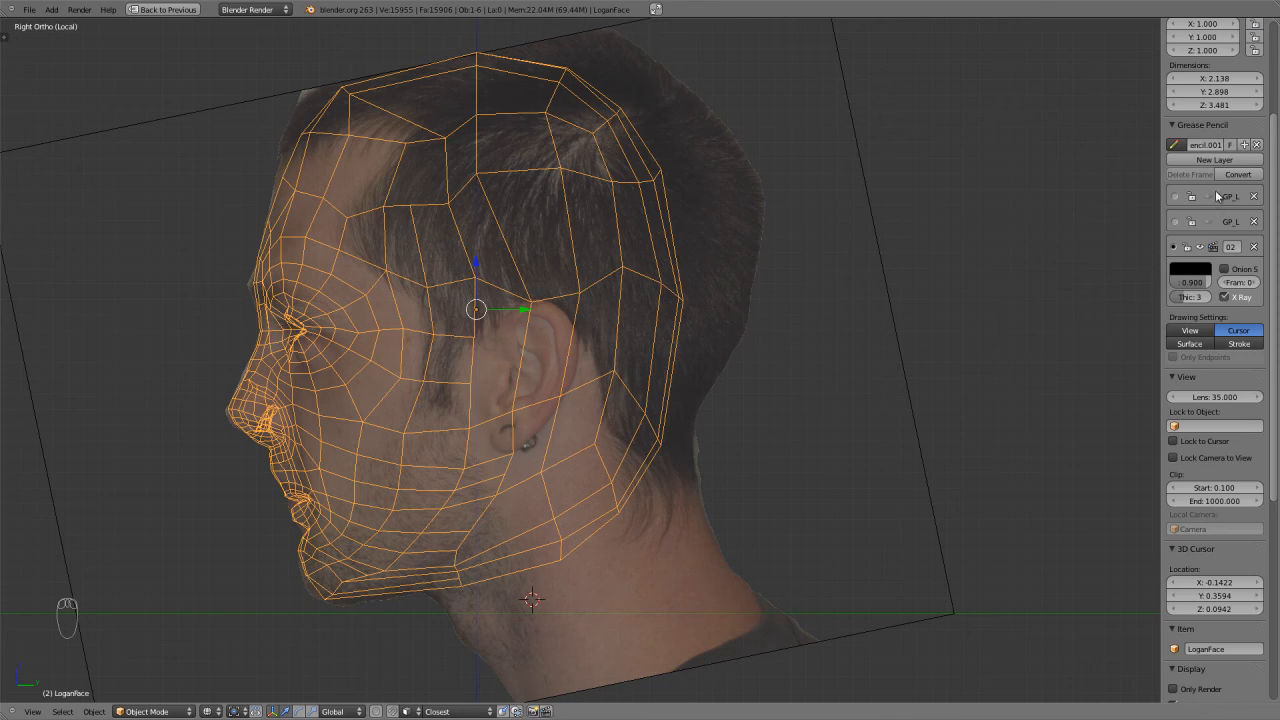
# Set up another grease pencil layer in magenta with thickness 6, and hide the previous black layer.
pyautogui.click(1215, 158)
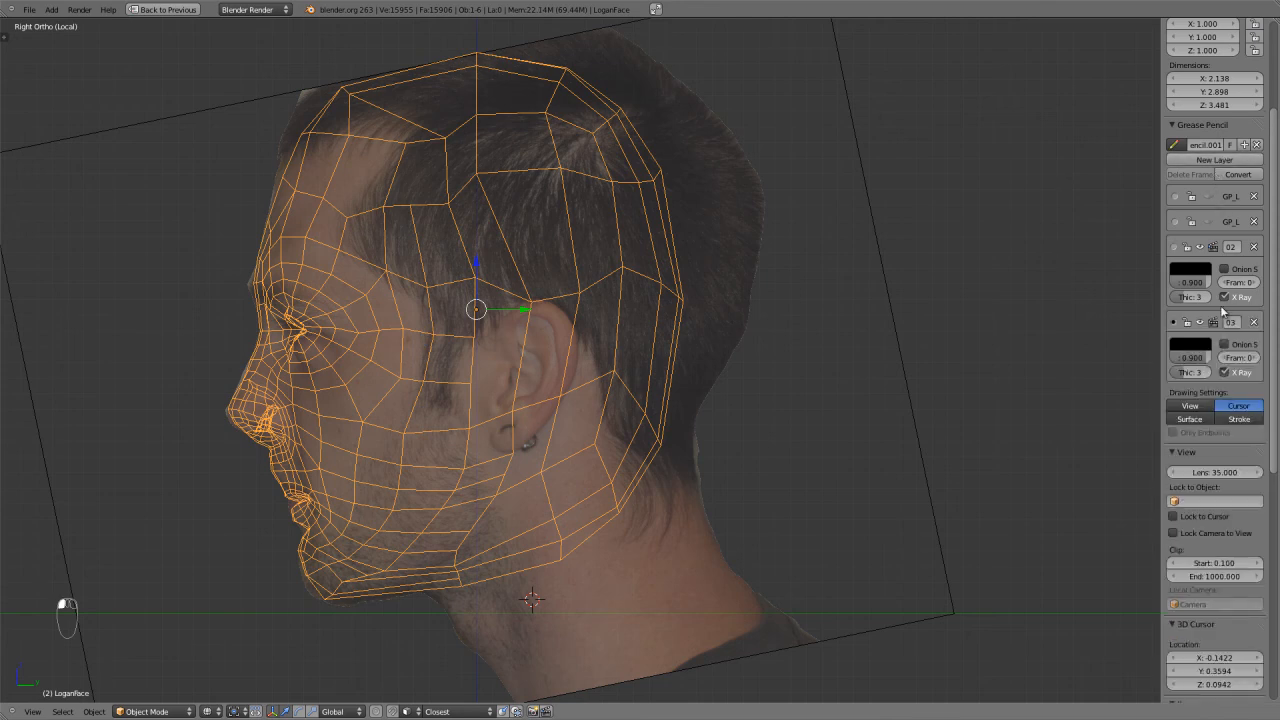
pyautogui.click(1199, 248)
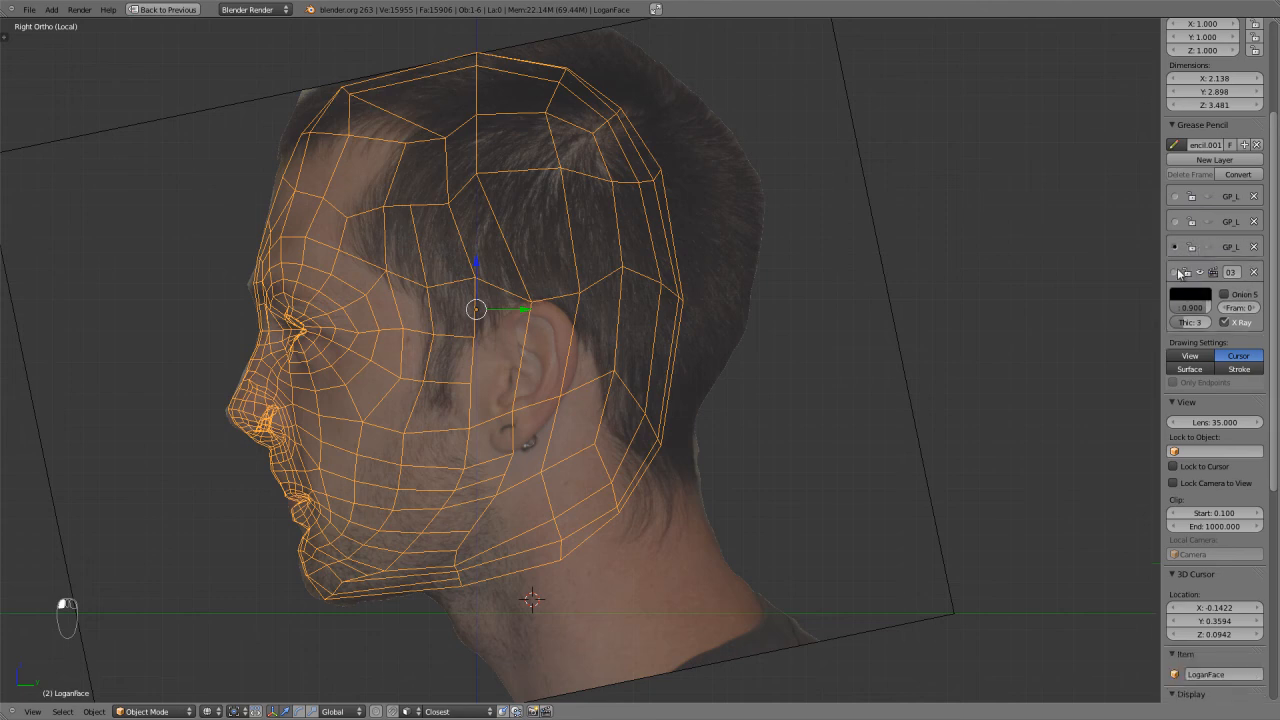
pyautogui.click(1192, 295)
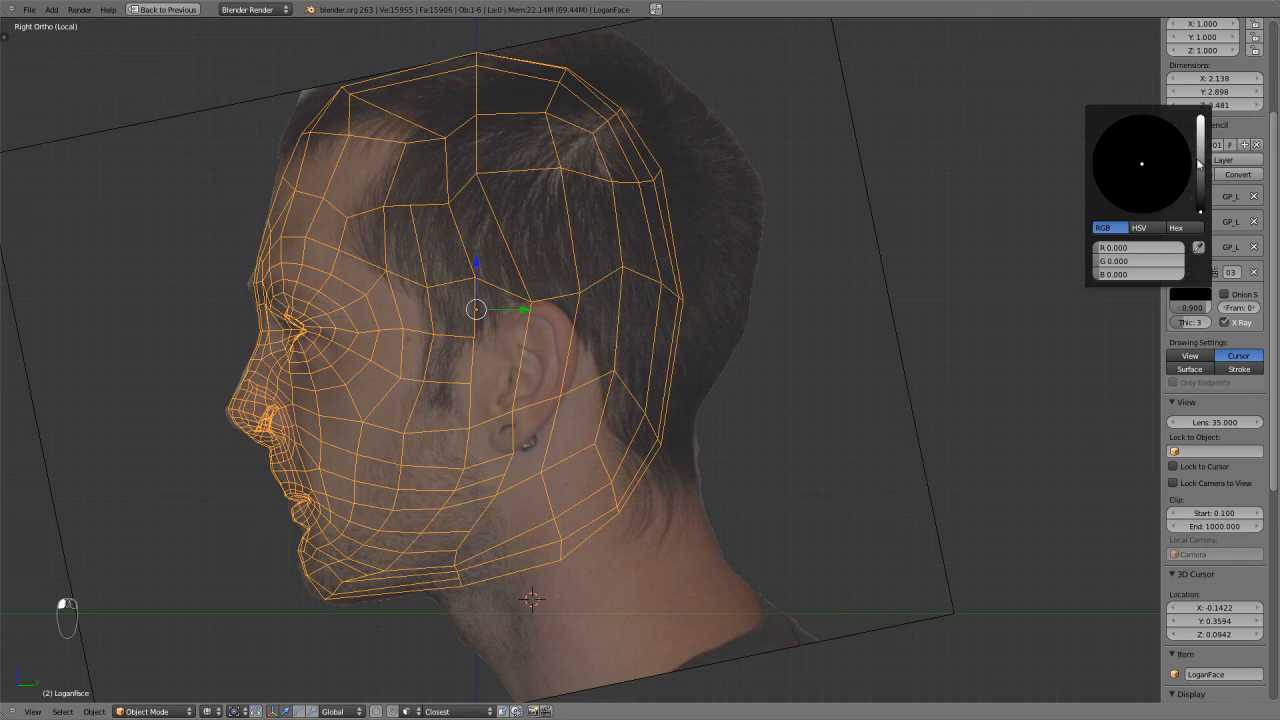
pyautogui.click(1200, 127)
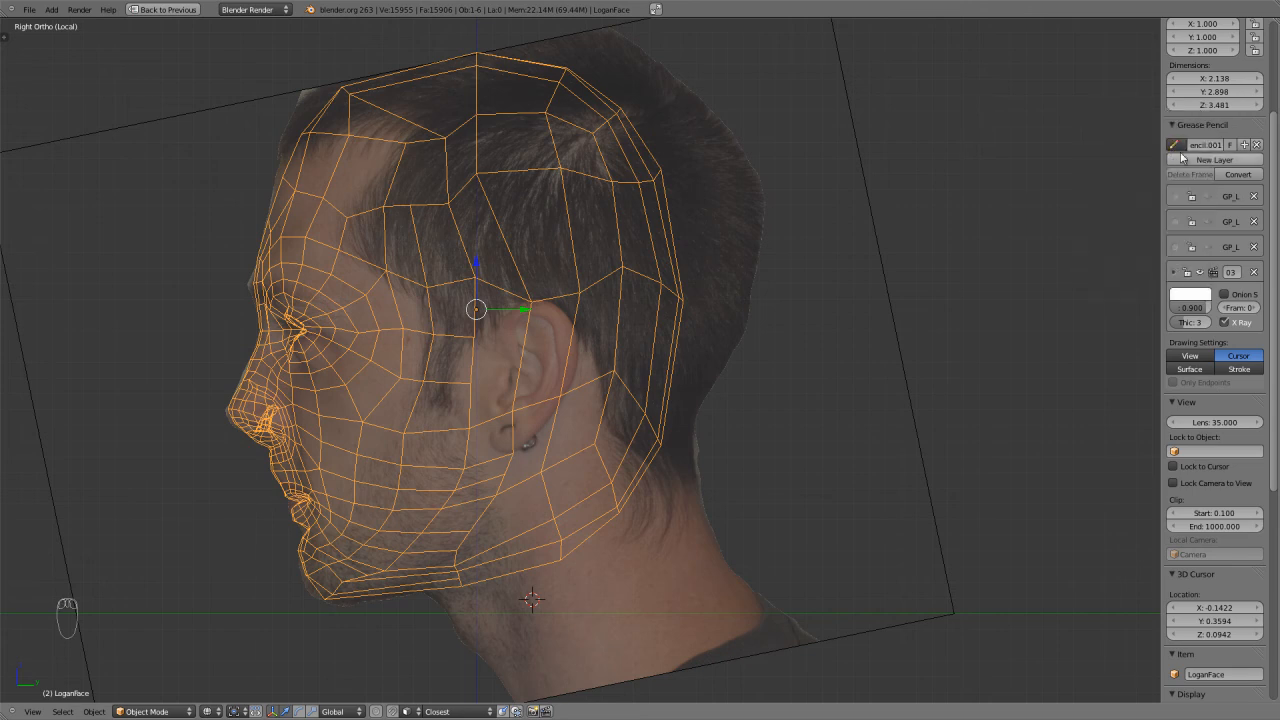
pyautogui.click(1188, 295)
pyautogui.click(1166, 199)
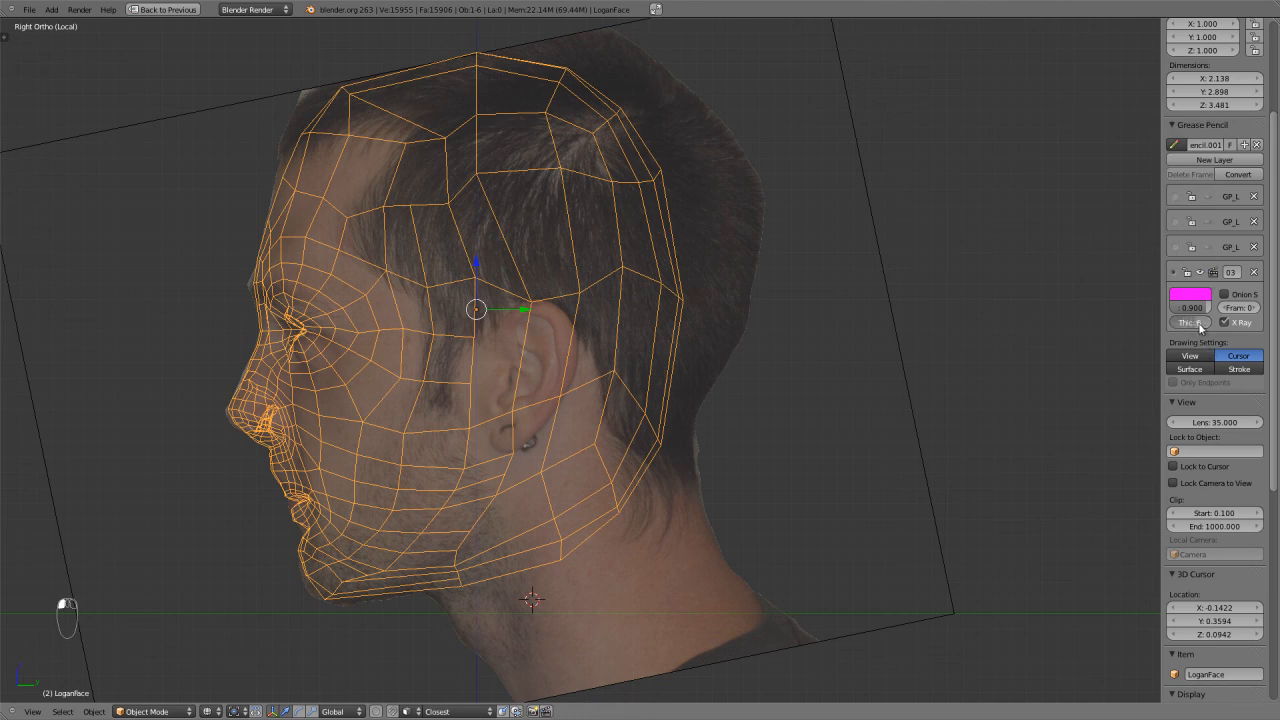
pyautogui.click(1200, 323)
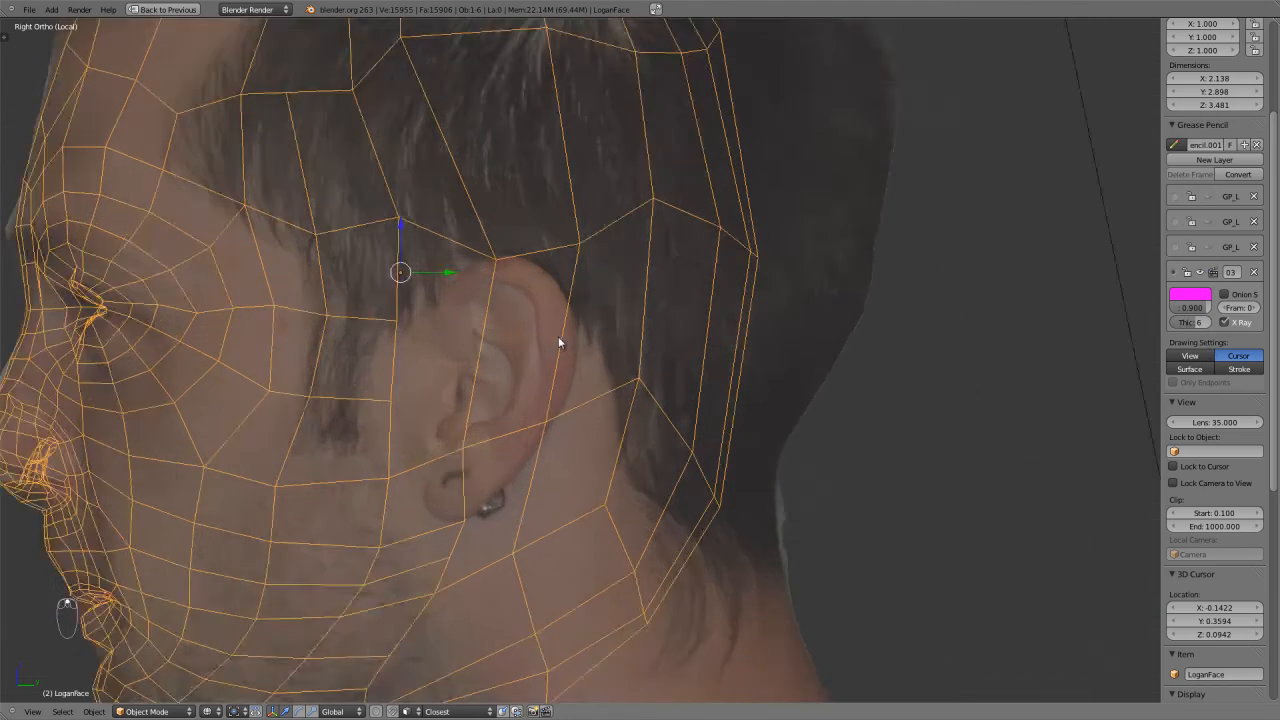
# Trace the head outline from the forehead over the crown to the chin, plus the jawline and ear, with freehand grease pencil strokes.
pyautogui.scroll(-3, 595, 346)
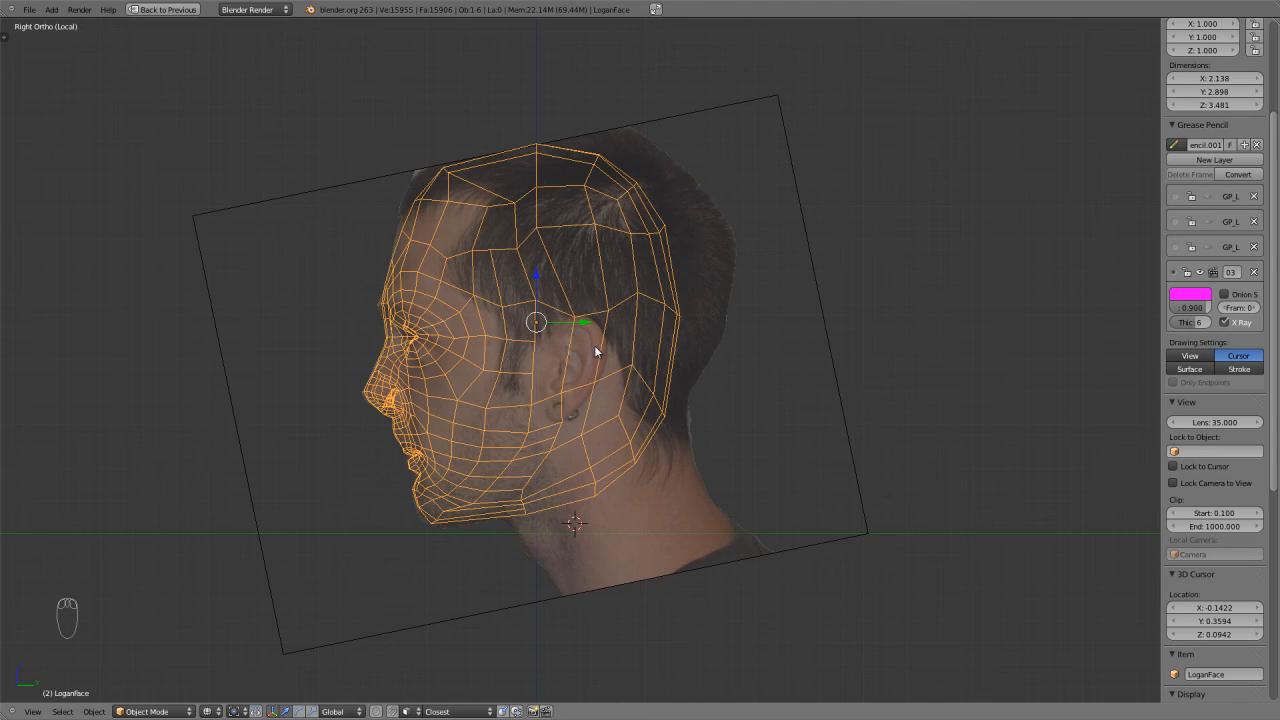
pyautogui.press('t')
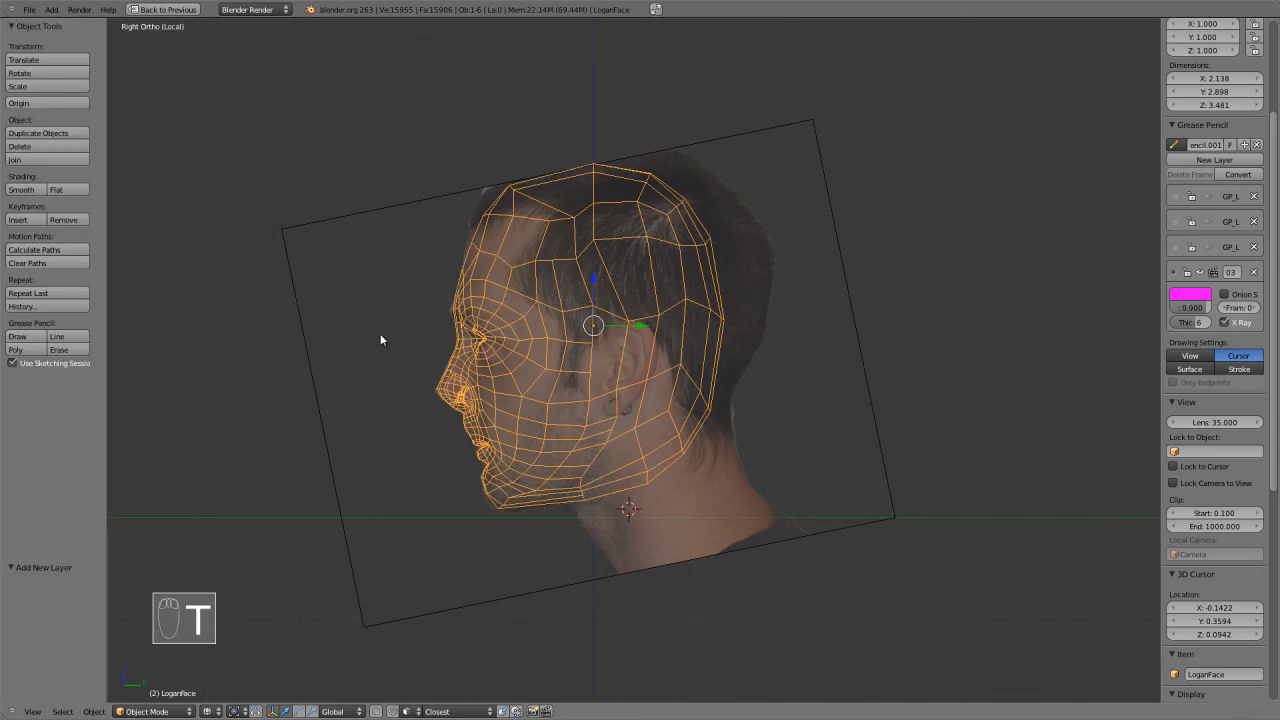
pyautogui.click(36, 333)
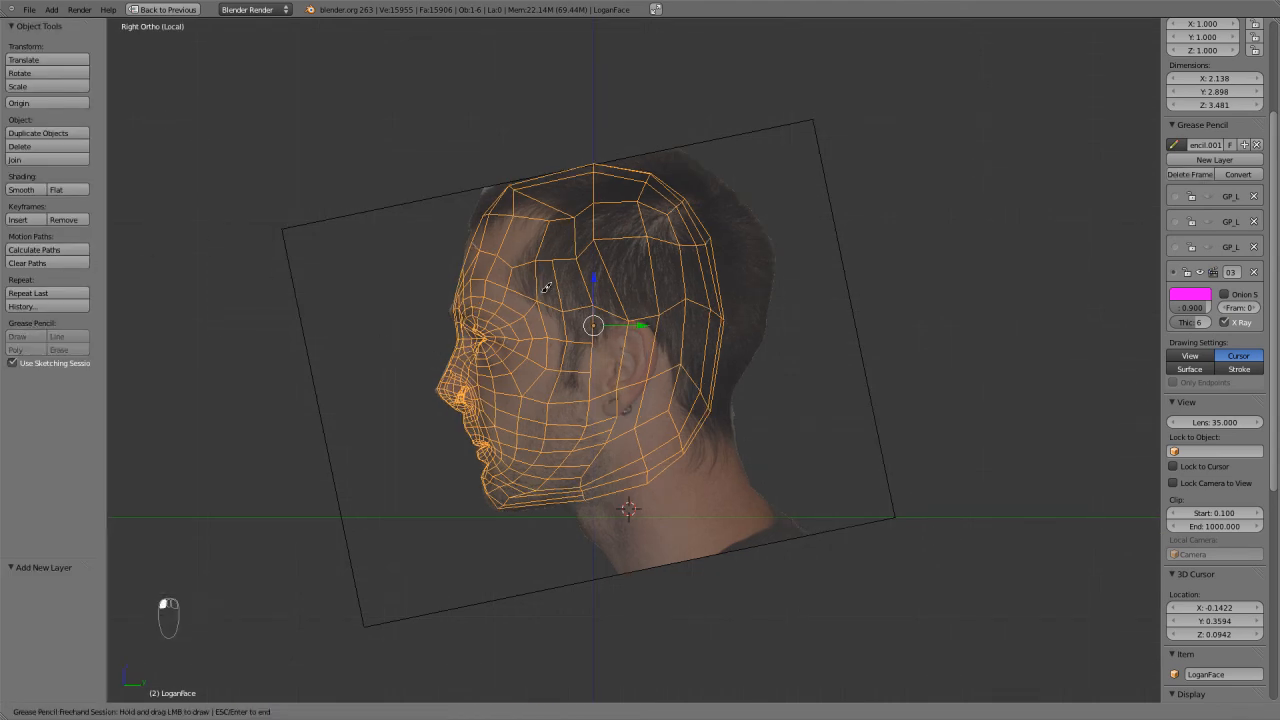
pyautogui.moveTo(483, 204)
pyautogui.mouseDown()
pyautogui.moveTo(515, 160)
pyautogui.moveTo(574, 136)
pyautogui.moveTo(634, 130)
pyautogui.moveTo(697, 154)
pyautogui.moveTo(767, 233)
pyautogui.moveTo(772, 282)
pyautogui.moveTo(766, 334)
pyautogui.moveTo(708, 418)
pyautogui.mouseUp()
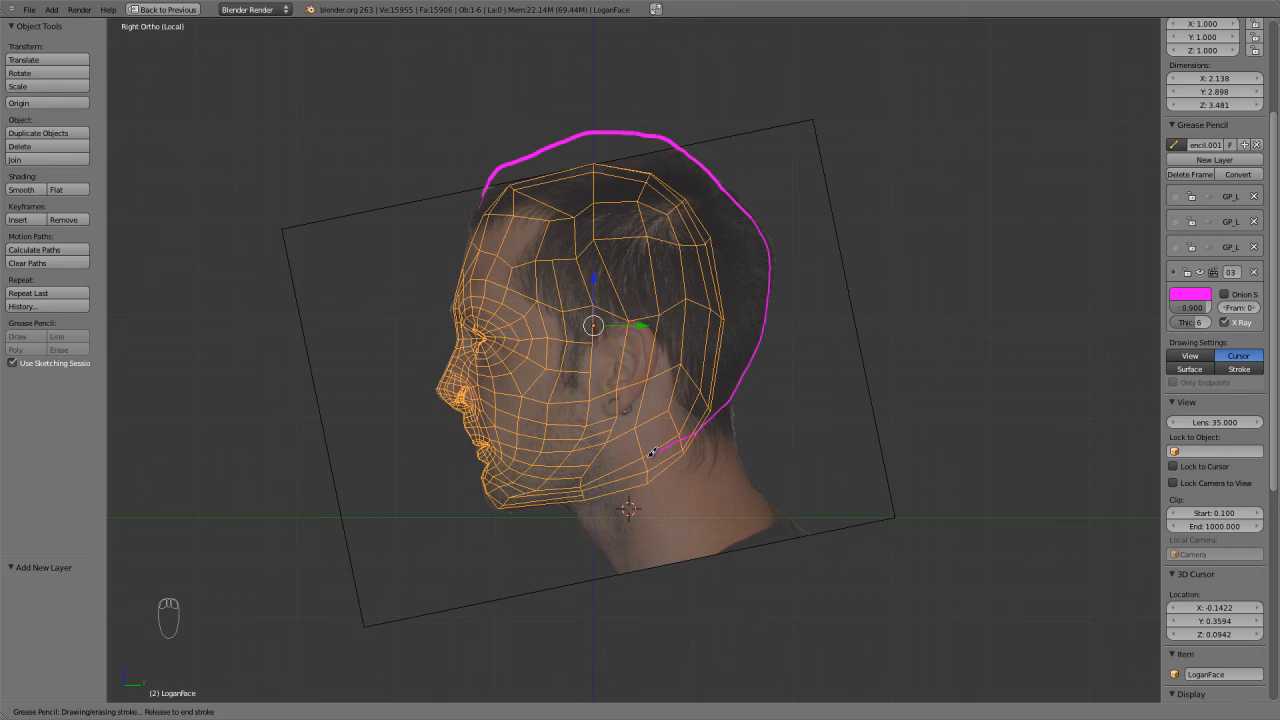
pyautogui.moveTo(579, 479)
pyautogui.mouseDown()
pyautogui.moveTo(508, 499)
pyautogui.moveTo(555, 488)
pyautogui.mouseUp()
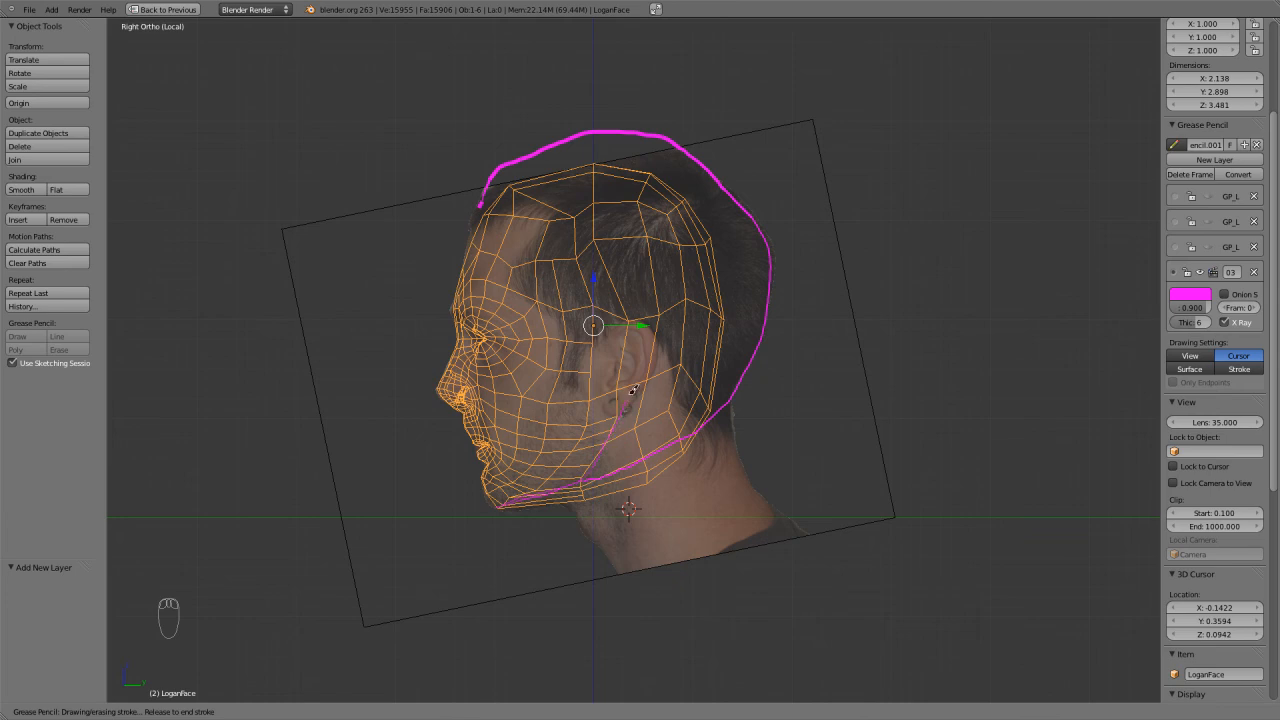
pyautogui.moveTo(652, 342); pyautogui.dragTo(644, 292)
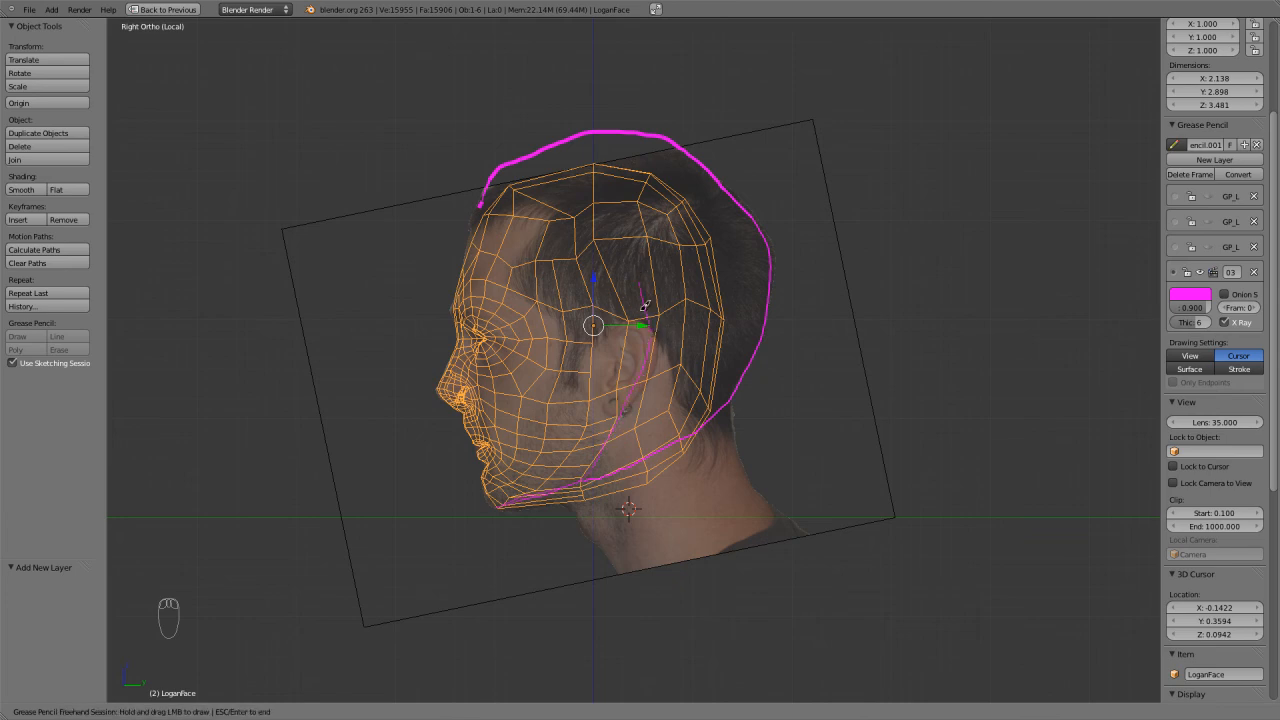
pyautogui.moveTo(611, 337)
pyautogui.mouseDown()
pyautogui.moveTo(658, 334)
pyautogui.moveTo(655, 377)
pyautogui.moveTo(606, 402)
pyautogui.mouseUp()
# Draw the front and back contours of the neck and the muscle line running down from behind the jaw.
pyautogui.moveTo(553, 484); pyautogui.dragTo(550, 488)
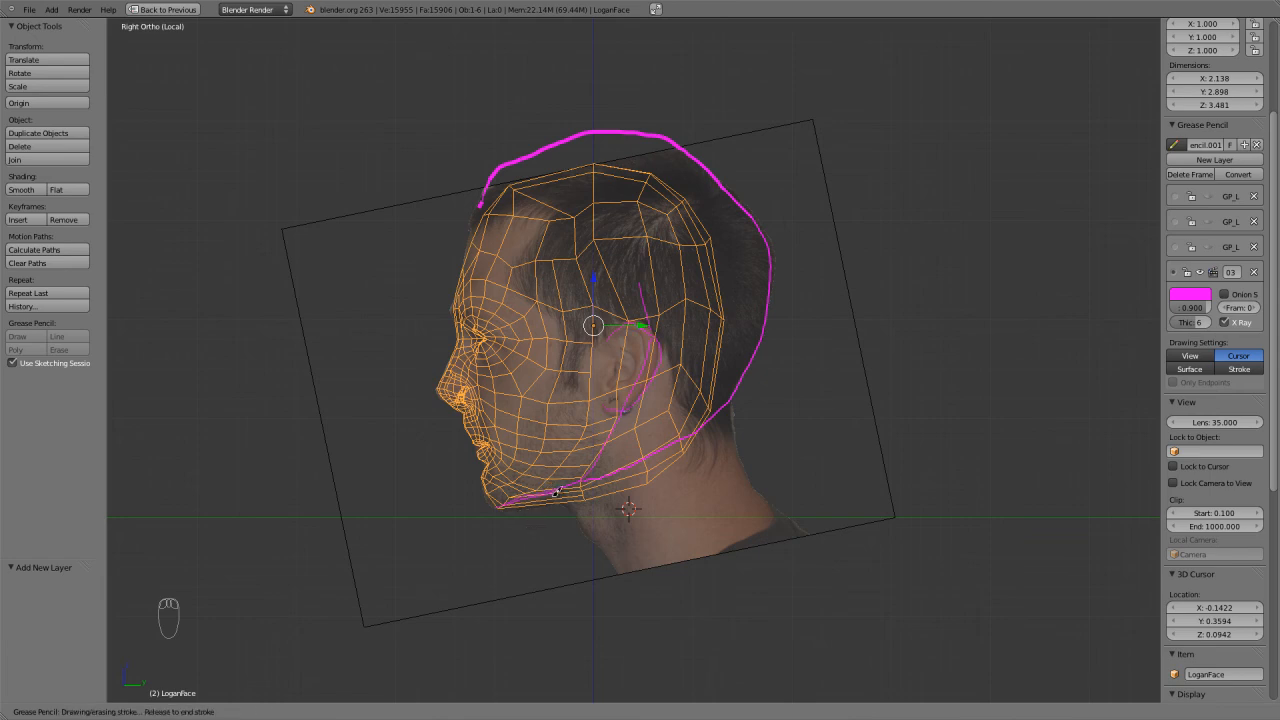
pyautogui.moveTo(619, 566)
pyautogui.mouseDown()
pyautogui.moveTo(626, 586)
pyautogui.moveTo(632, 542)
pyautogui.mouseUp()
pyautogui.moveTo(616, 474); pyautogui.dragTo(612, 468)
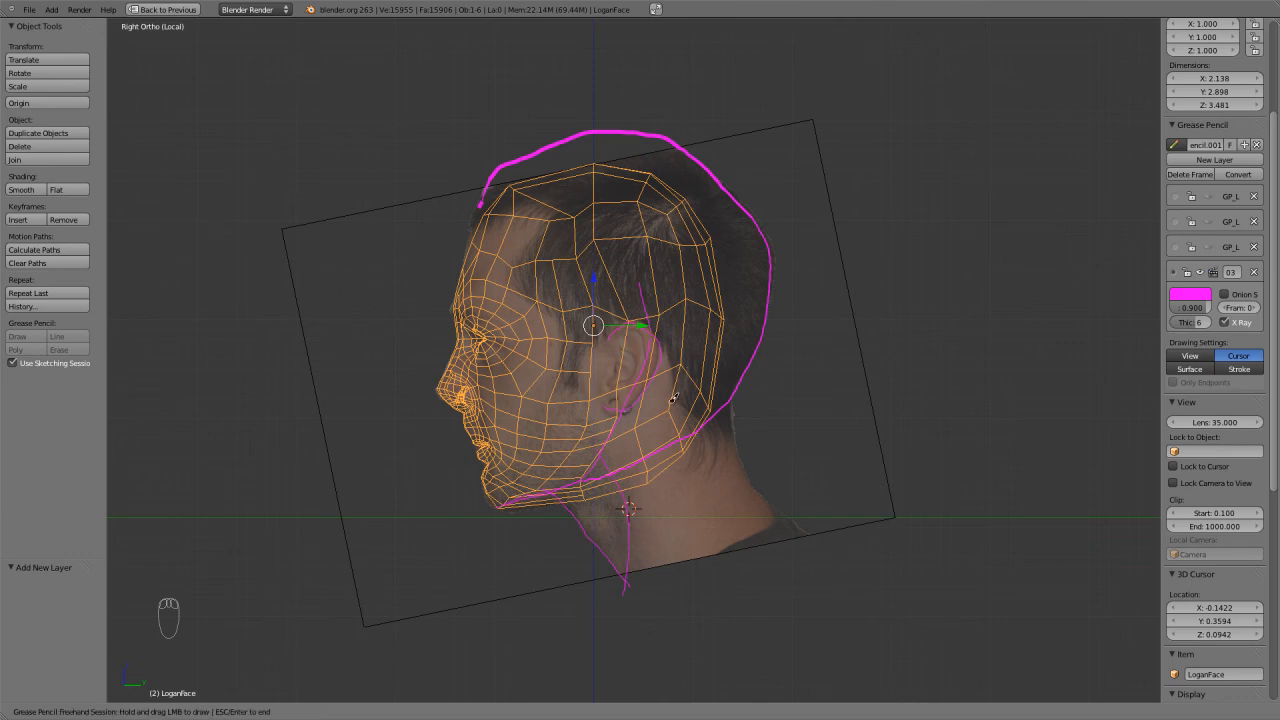
pyautogui.moveTo(722, 361); pyautogui.dragTo(739, 433)
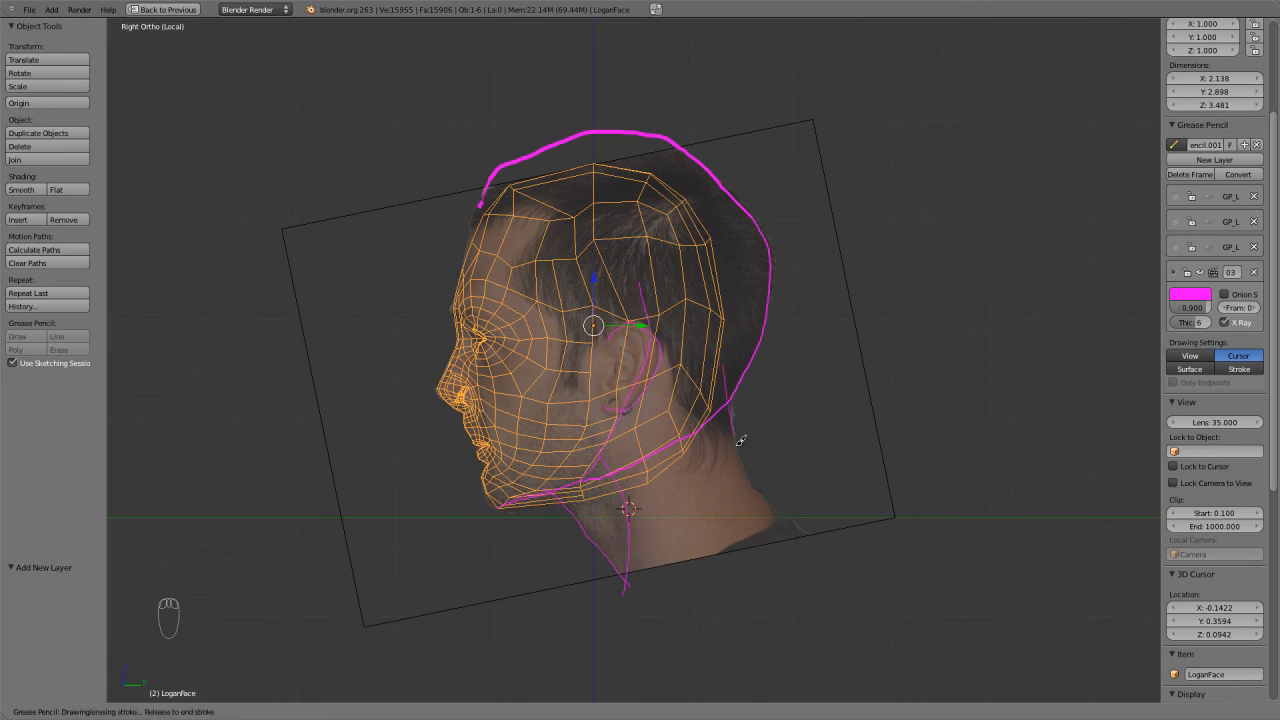
pyautogui.moveTo(857, 583); pyautogui.dragTo(858, 594)
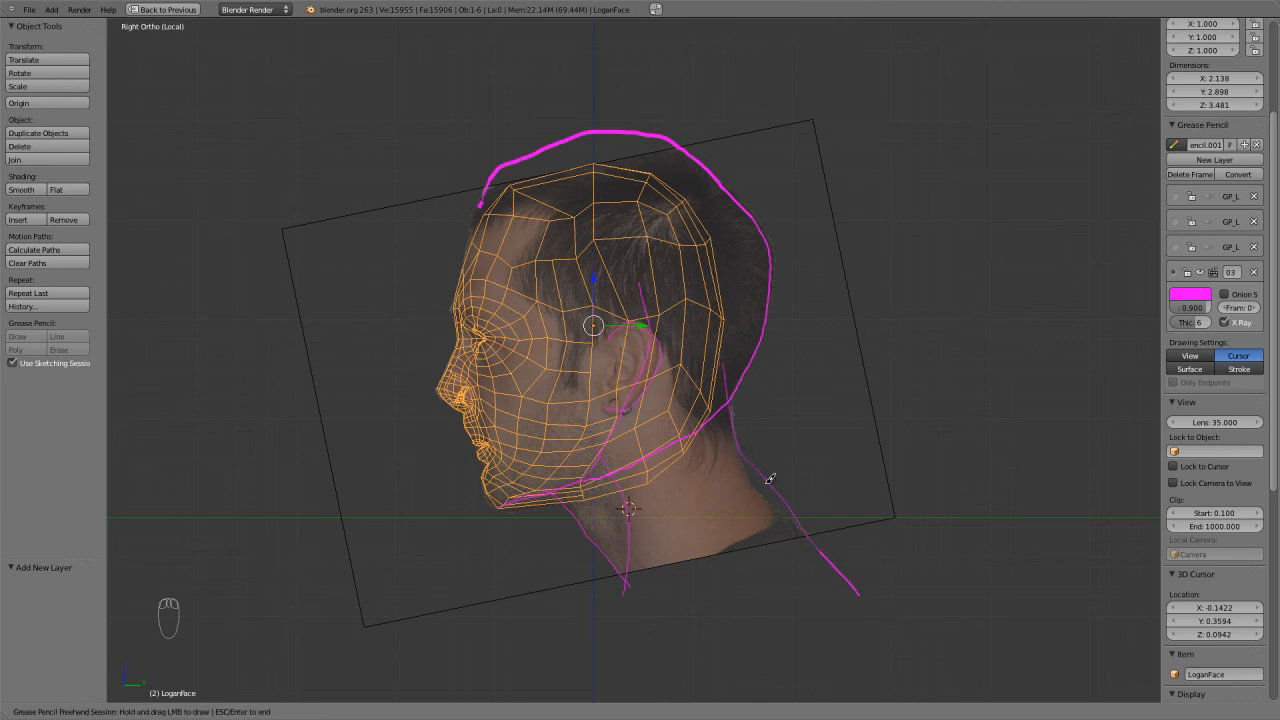
pyautogui.moveTo(735, 420)
pyautogui.mouseDown()
pyautogui.moveTo(749, 471)
pyautogui.moveTo(866, 578)
pyautogui.mouseUp()
# Sketch inner contour lines and short cross strokes along the back and front of the neck.
pyautogui.moveTo(736, 450); pyautogui.dragTo(717, 463)
pyautogui.moveTo(739, 466)
pyautogui.mouseDown()
pyautogui.moveTo(721, 480)
pyautogui.moveTo(744, 499)
pyautogui.mouseUp()
pyautogui.moveTo(775, 500); pyautogui.dragTo(757, 512)
pyautogui.moveTo(728, 449); pyautogui.dragTo(716, 432)
pyautogui.moveTo(733, 489); pyautogui.dragTo(730, 492)
pyautogui.moveTo(607, 560); pyautogui.dragTo(602, 476)
pyautogui.moveTo(611, 503)
pyautogui.mouseDown()
pyautogui.moveTo(627, 511)
pyautogui.moveTo(615, 556)
pyautogui.moveTo(603, 555)
pyautogui.mouseUp()
# Draw a line behind the ear and add short cross strokes along the jawline and below the ear.
pyautogui.moveTo(653, 284); pyautogui.dragTo(669, 314)
pyautogui.moveTo(618, 450)
pyautogui.mouseDown()
pyautogui.moveTo(600, 478)
pyautogui.moveTo(618, 432)
pyautogui.moveTo(603, 460)
pyautogui.mouseUp()
pyautogui.moveTo(504, 499); pyautogui.dragTo(545, 479)
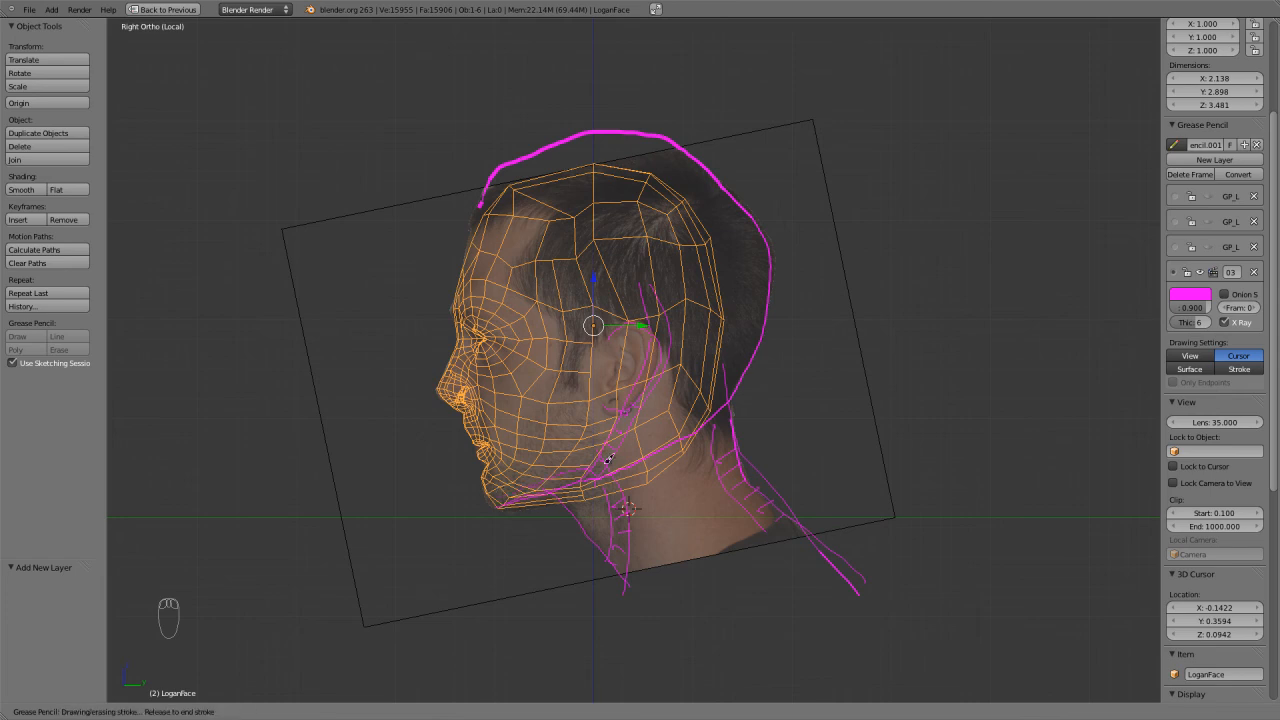
pyautogui.moveTo(698, 411)
pyautogui.mouseDown()
pyautogui.moveTo(681, 439)
pyautogui.moveTo(647, 448)
pyautogui.mouseUp()
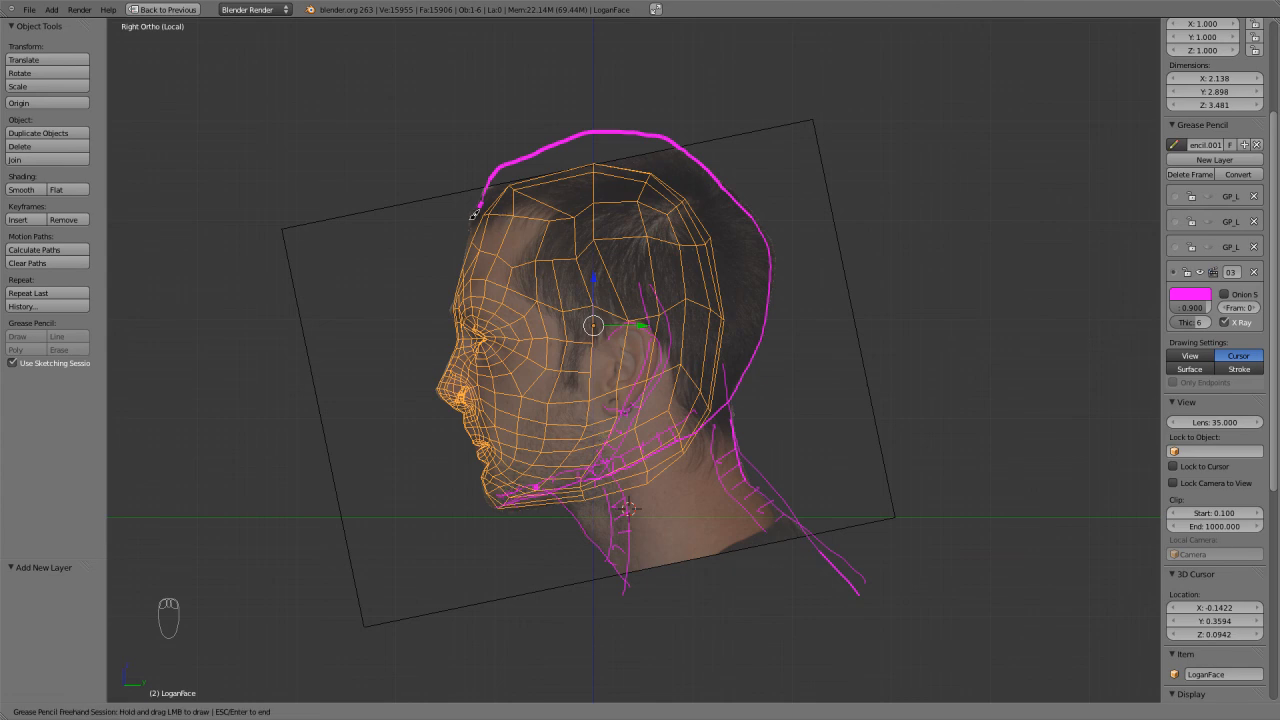
# Sketch the hairline from the forehead around the temple and down the sideburn, and end the grease pencil session.
pyautogui.moveTo(472, 246)
pyautogui.mouseDown()
pyautogui.moveTo(537, 207)
pyautogui.moveTo(522, 287)
pyautogui.moveTo(554, 307)
pyautogui.mouseUp()
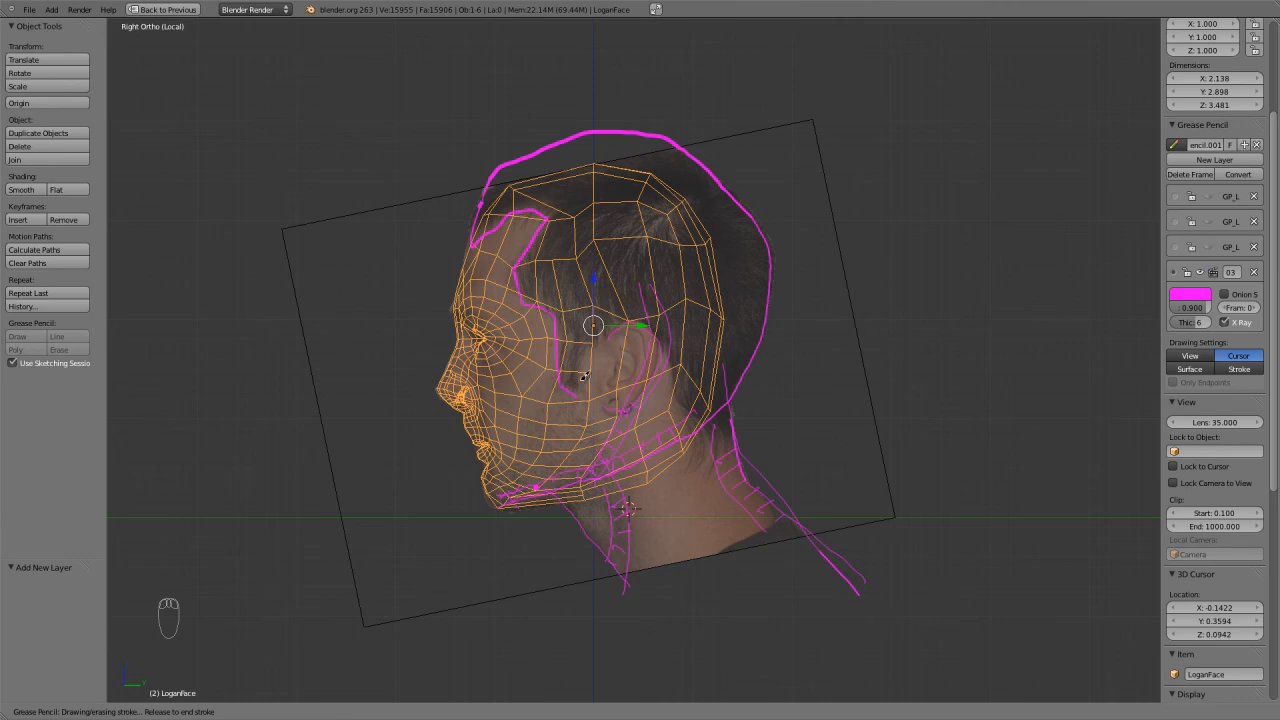
pyautogui.moveTo(635, 290); pyautogui.dragTo(635, 290)
pyautogui.moveTo(572, 412); pyautogui.dragTo(735, 420, button='middle')
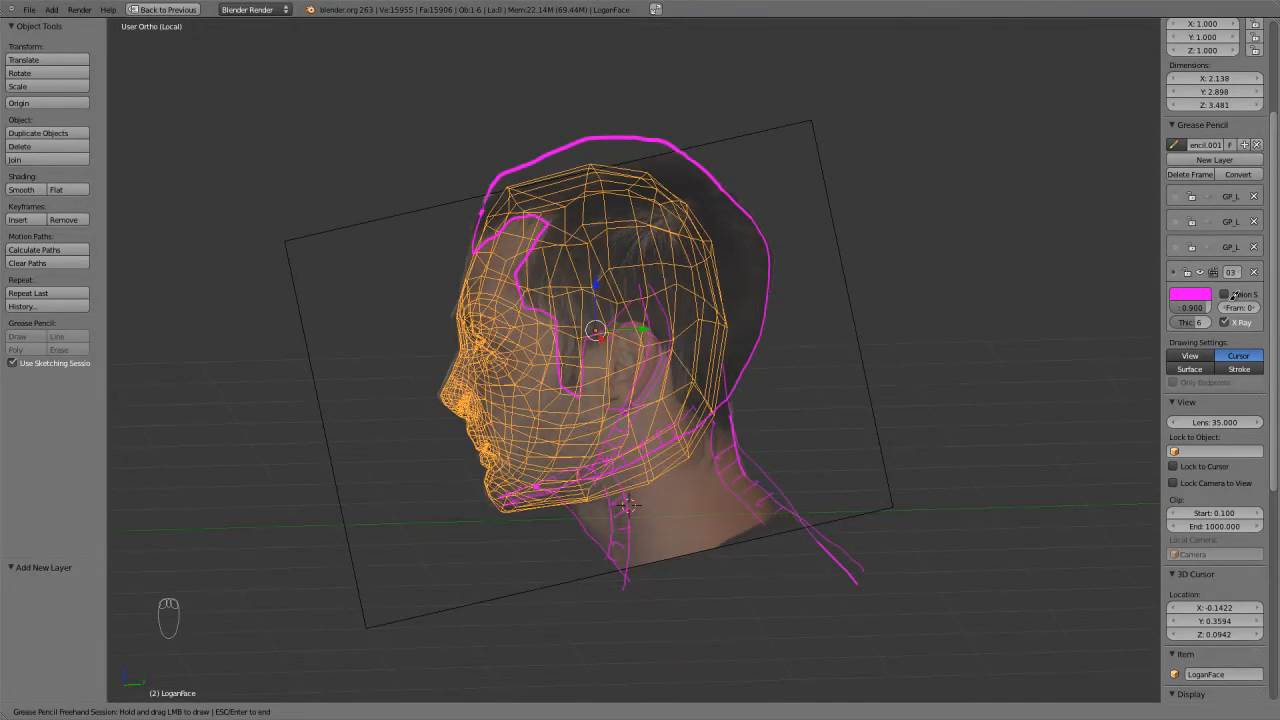
pyautogui.press('Escape')
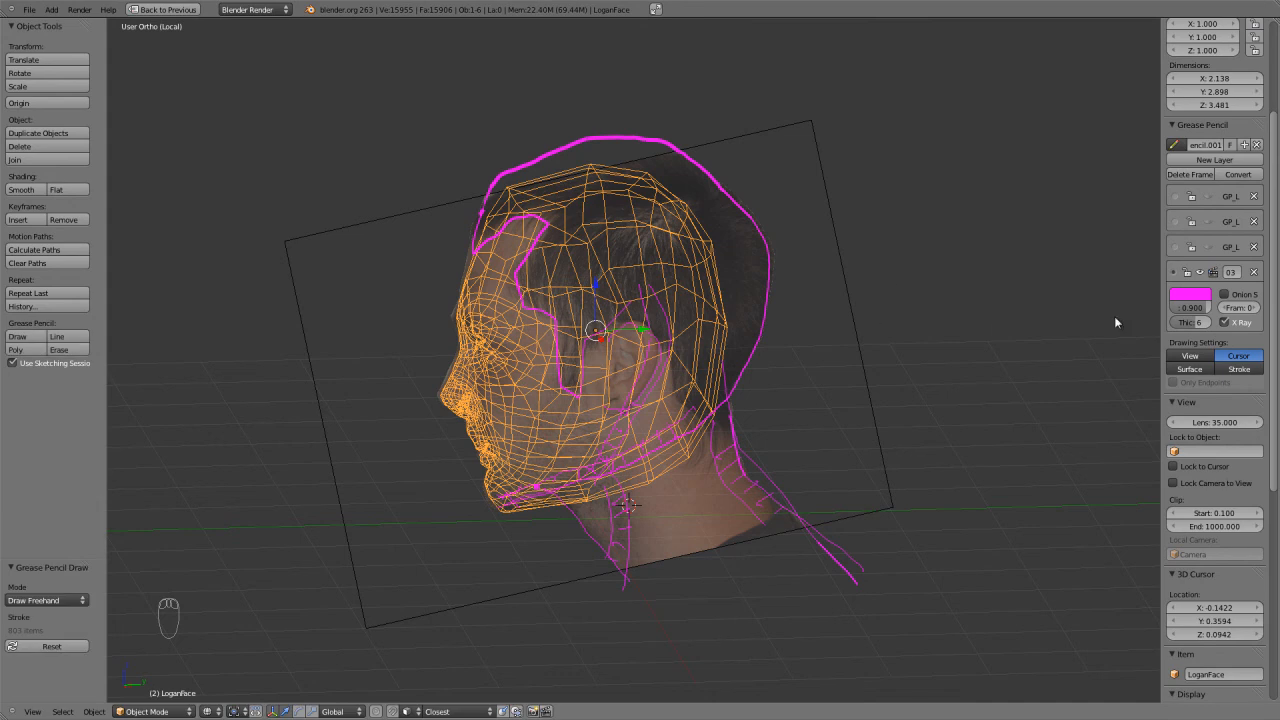
# Set the pink grease pencil layer's opacity to 0.300 and return to the straight right side view.
pyautogui.moveTo(1195, 308); pyautogui.dragTo(1150, 306)
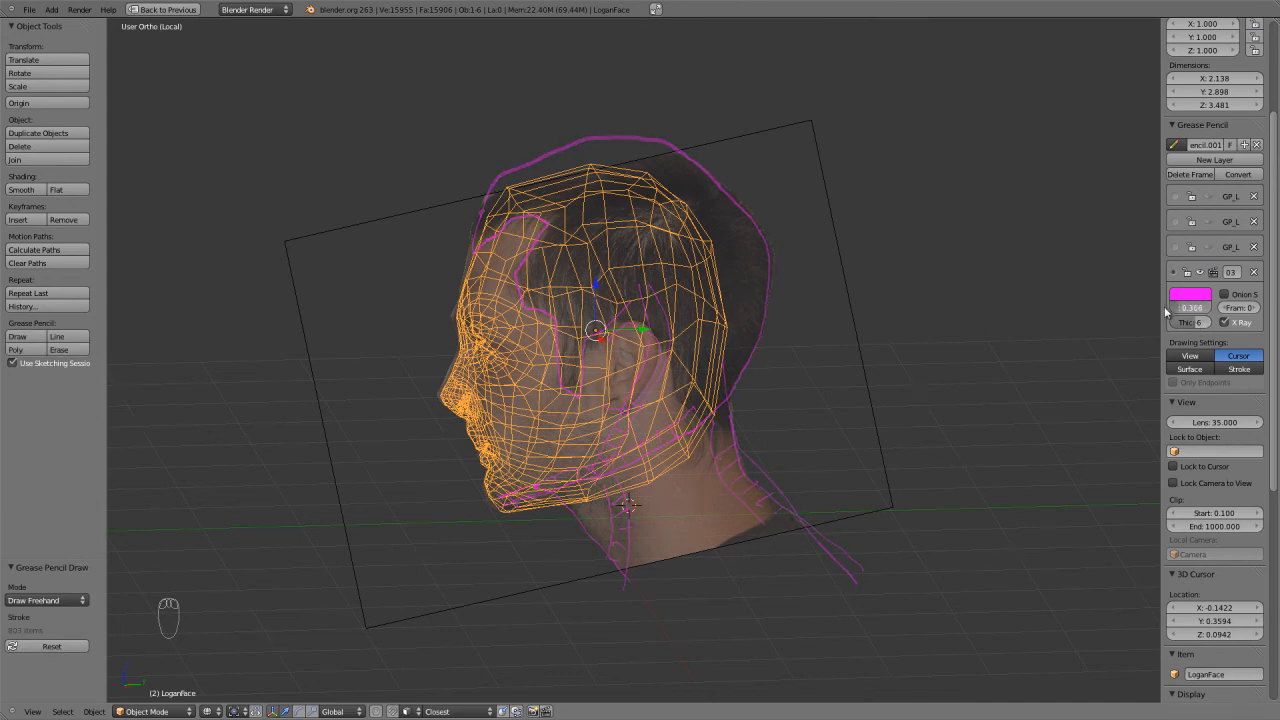
pyautogui.scroll(2, 819, 400)
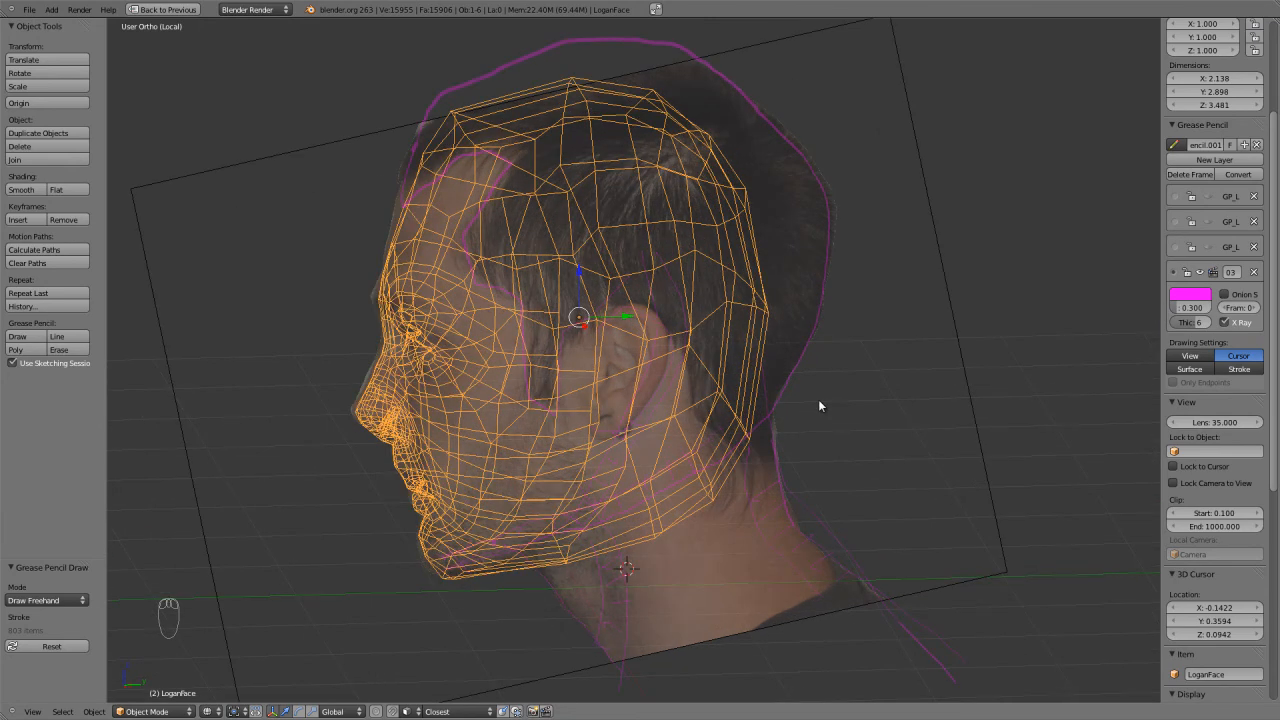
pyautogui.press('KP_1')
pyautogui.press('KP_3')
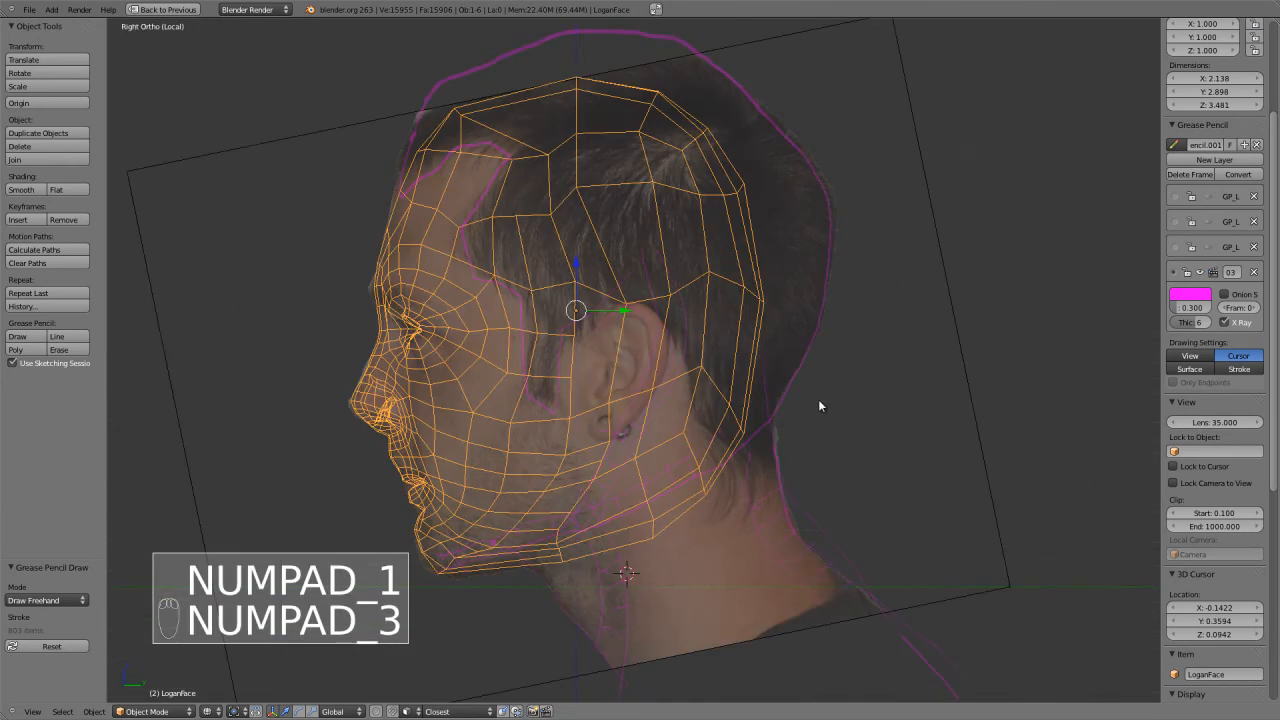
# In Edit Mode, select the crown and upper rear of the skull and move them about 0.374 in Y and 0.187 in Z.
pyautogui.press('Tab')
pyautogui.keyDown('shift'); pyautogui.moveTo(733, 338); pyautogui.dragTo(737, 428, button='middle'); pyautogui.keyUp('shift')
pyautogui.press('z')
pyautogui.press('z')
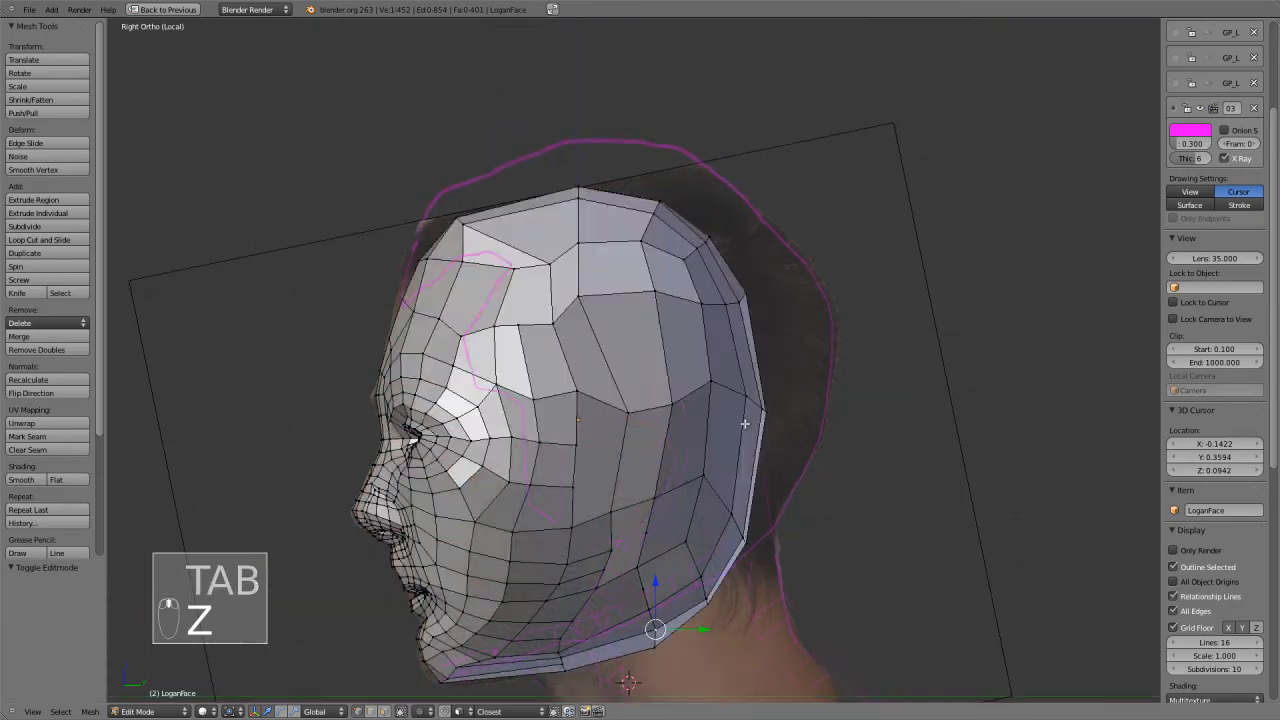
pyautogui.press('a')
pyautogui.press('a')
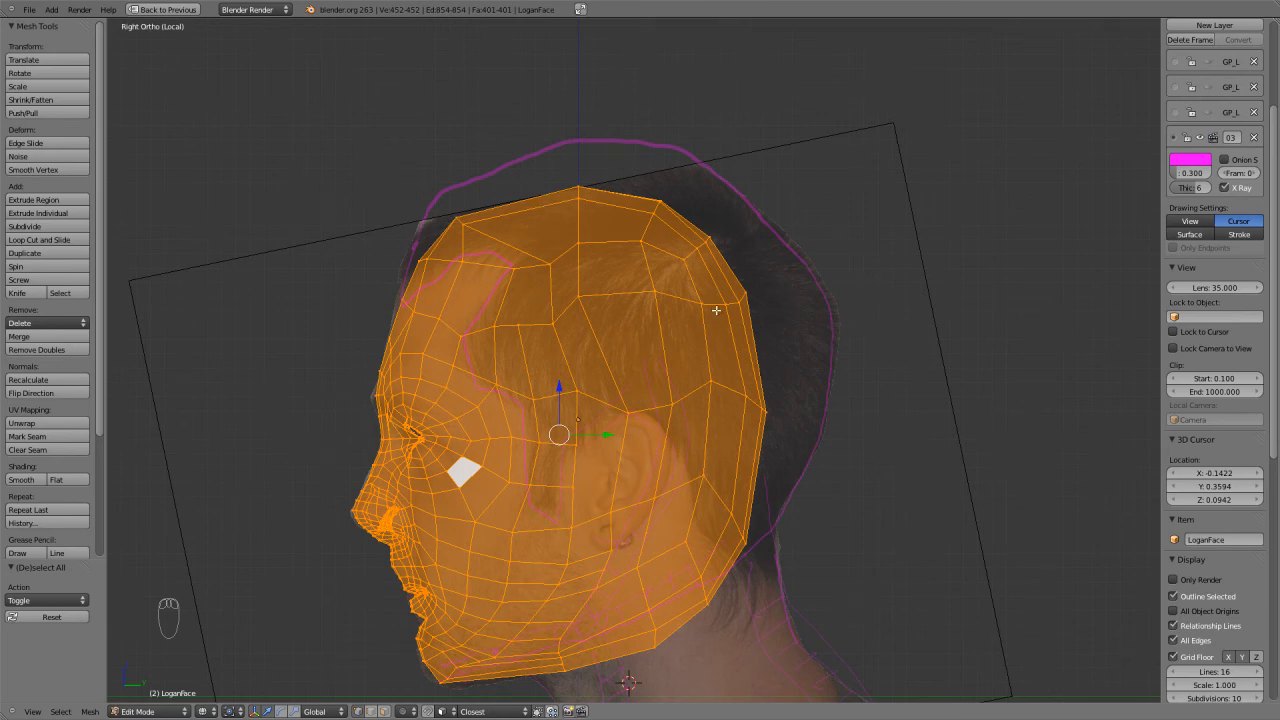
pyautogui.scroll(-1, 720, 354)
pyautogui.scroll(1, 720, 354)
pyautogui.press('a')
pyautogui.moveTo(869, 409)
pyautogui.keyDown('ctrl'); pyautogui.mouseDown()
pyautogui.moveTo(814, 206)
pyautogui.moveTo(617, 140)
pyautogui.moveTo(531, 232)
pyautogui.moveTo(563, 431)
pyautogui.moveTo(600, 457)
pyautogui.moveTo(700, 471)
pyautogui.moveTo(805, 444)
pyautogui.moveTo(914, 458)
pyautogui.mouseUp(); pyautogui.keyUp('ctrl')
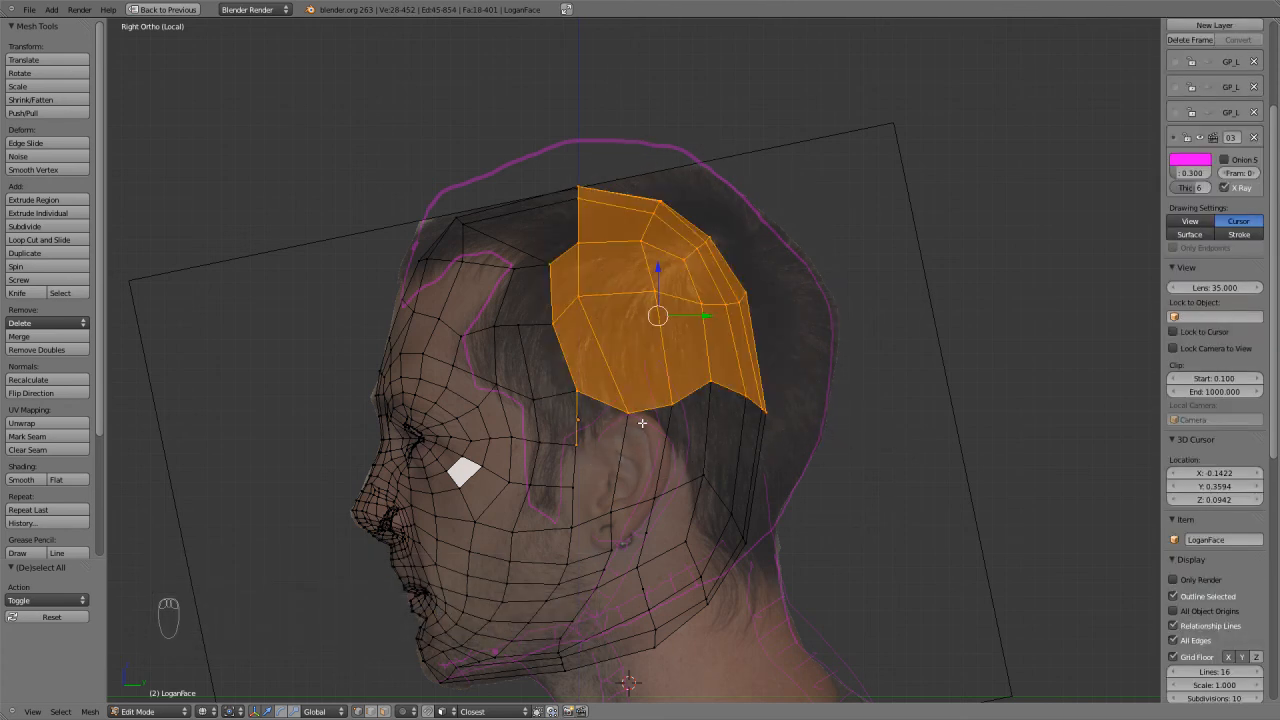
pyautogui.press('b')
pyautogui.moveTo(617, 471); pyautogui.dragTo(547, 410, button='middle')
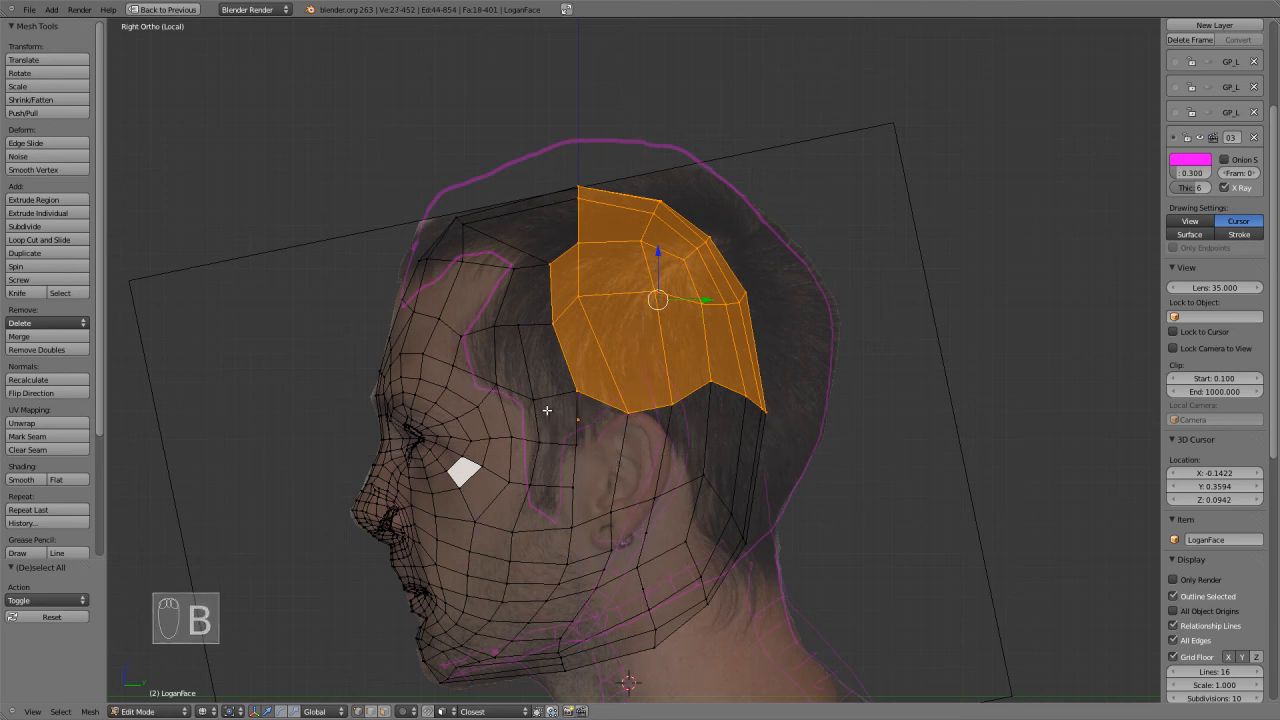
pyautogui.press('g')
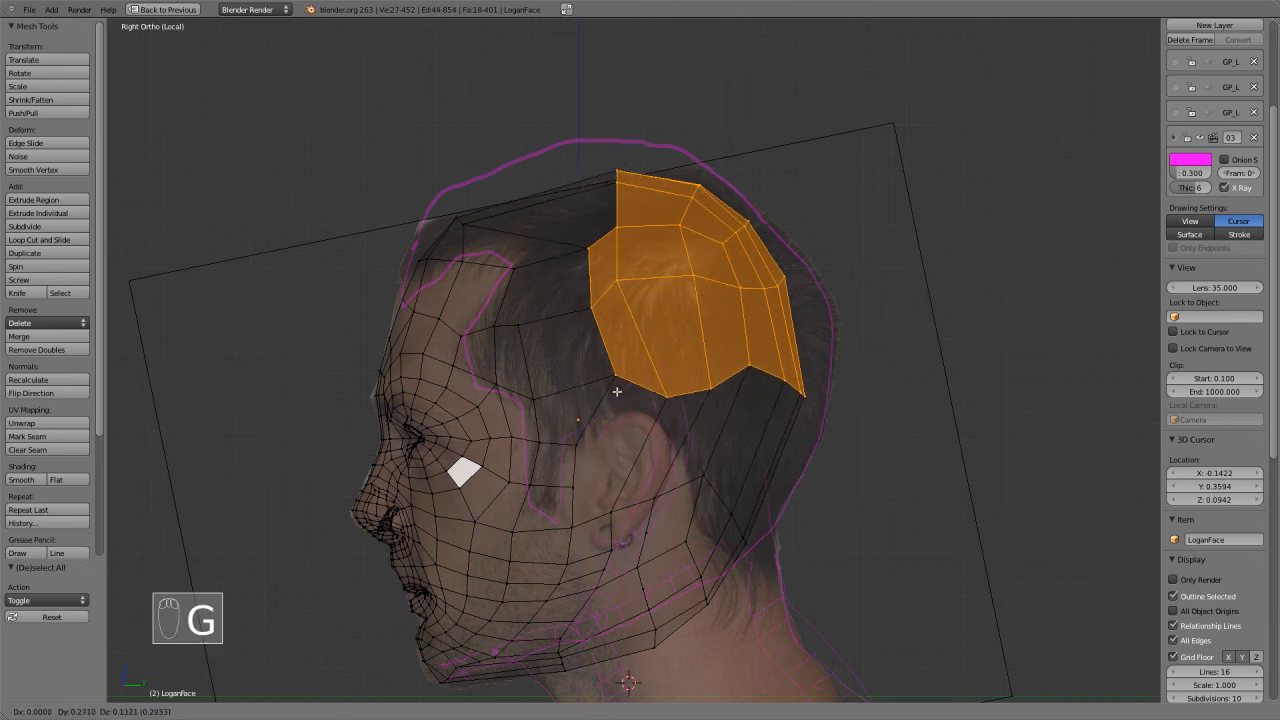
pyautogui.click(629, 382)
pyautogui.press('z')
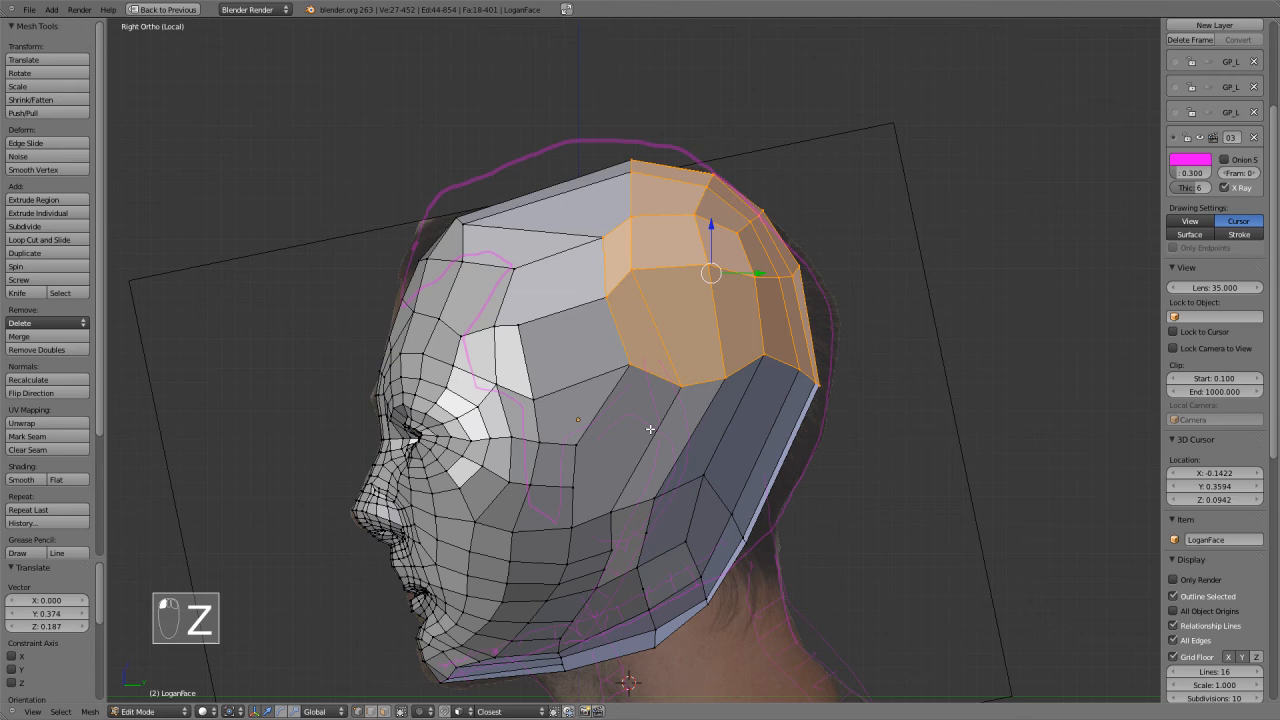
# Select the short vertex row at the lower back of the skull, rotate it about -31.5° and move it up and back toward the guide.
pyautogui.rightClick(717, 490)
pyautogui.keyDown('shift'); pyautogui.rightClick(737, 518); pyautogui.keyUp('shift')
pyautogui.keyDown('shift'); pyautogui.rightClick(751, 544); pyautogui.keyUp('shift')
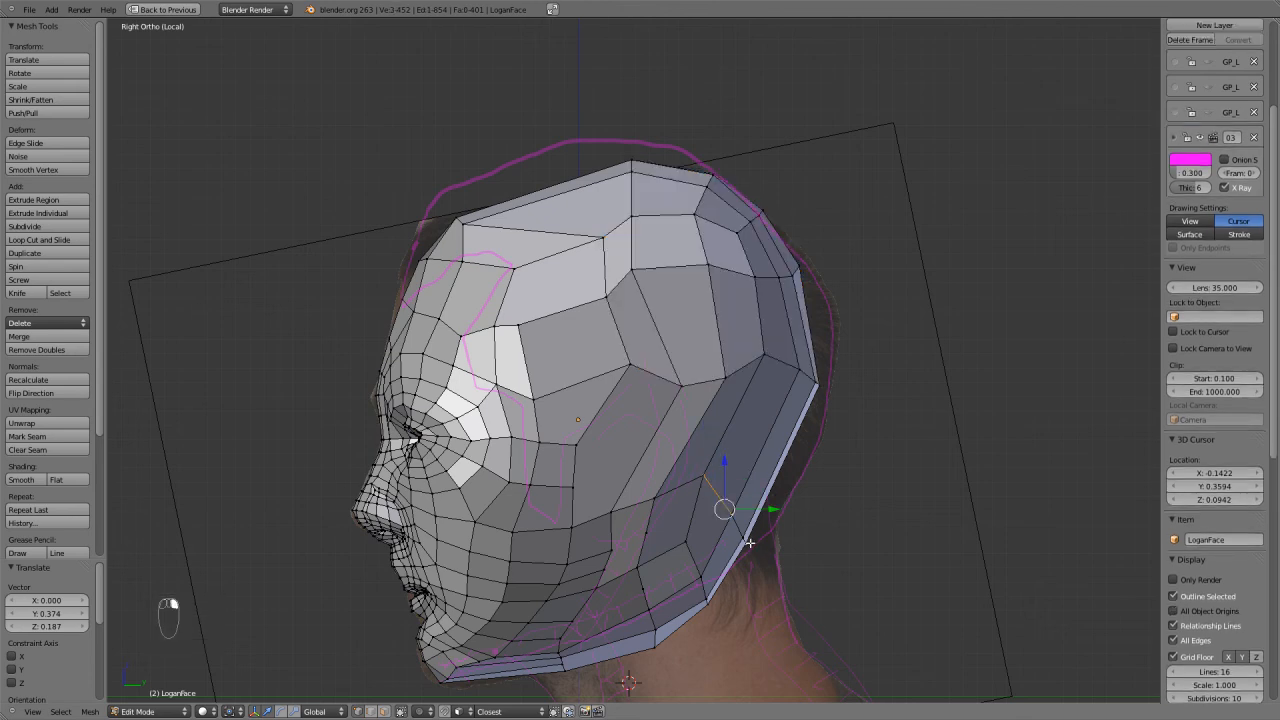
pyautogui.press('z')
pyautogui.moveTo(760, 545); pyautogui.dragTo(677, 518, button='middle')
pyautogui.press('z')
pyautogui.scroll(2, 677, 518)
pyautogui.press('KP_1')
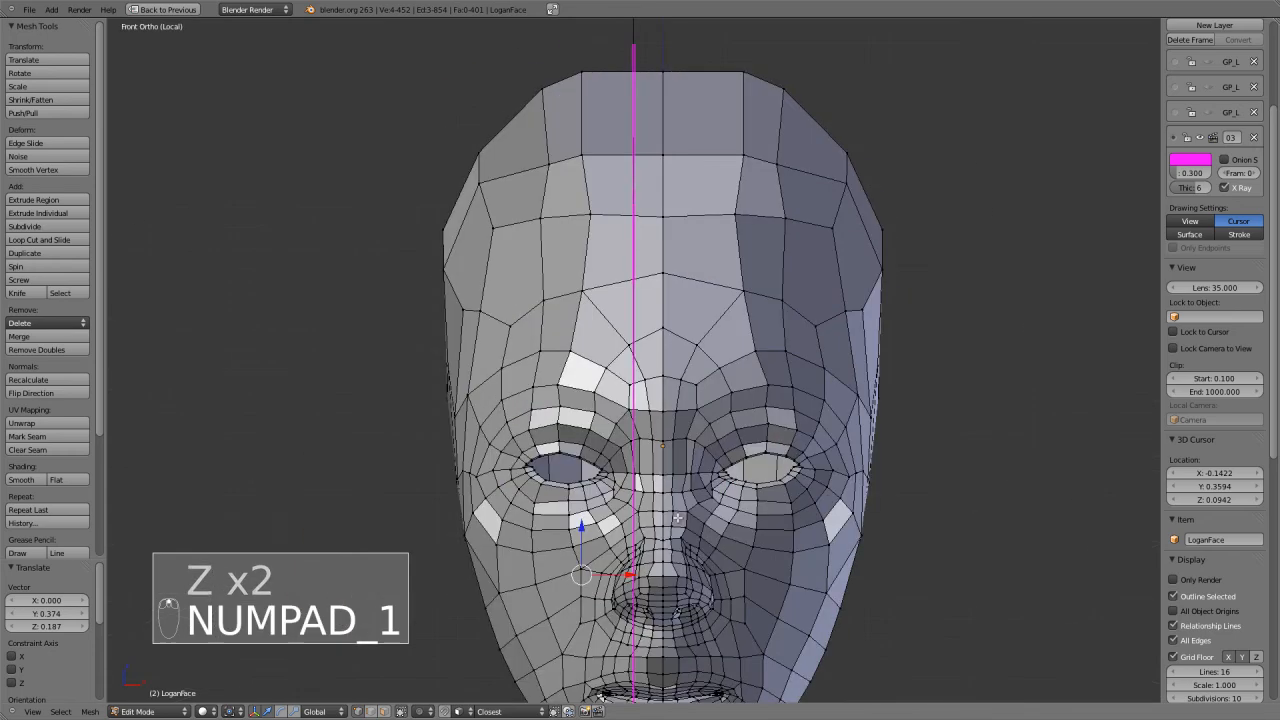
pyautogui.press('KP_3')
pyautogui.press('z')
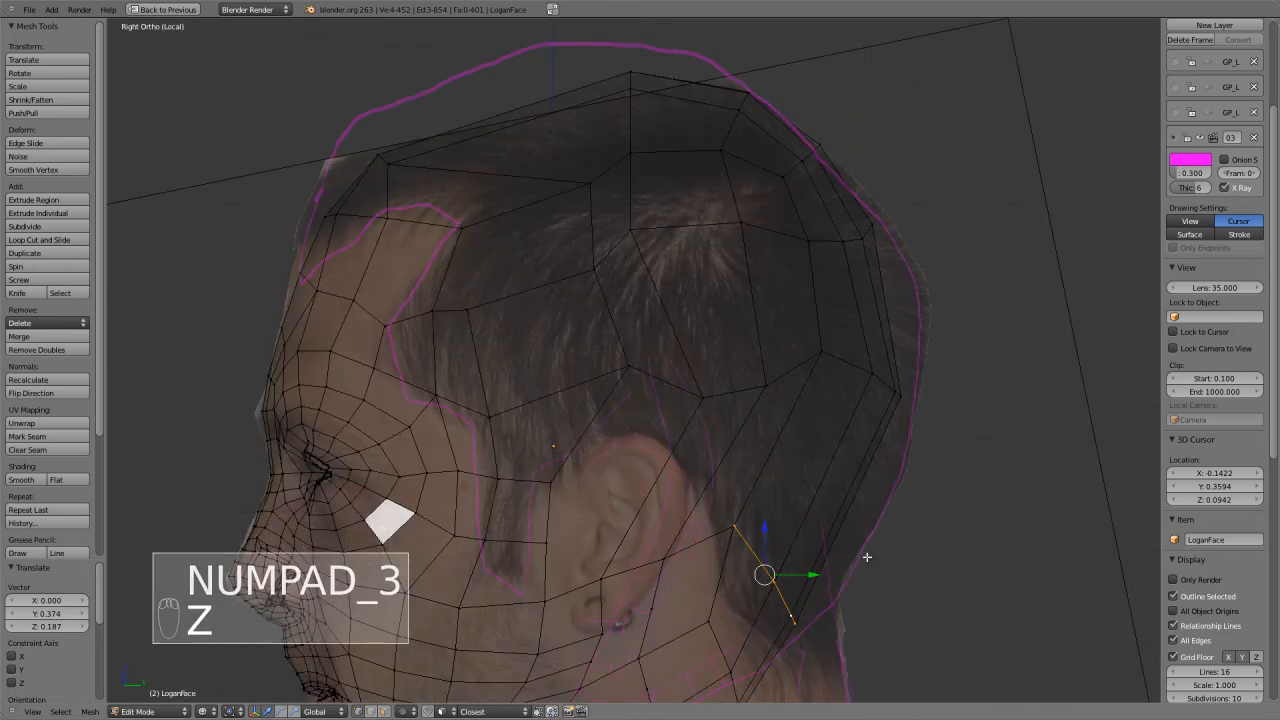
pyautogui.press('r')
pyautogui.click(882, 447)
pyautogui.press('g')
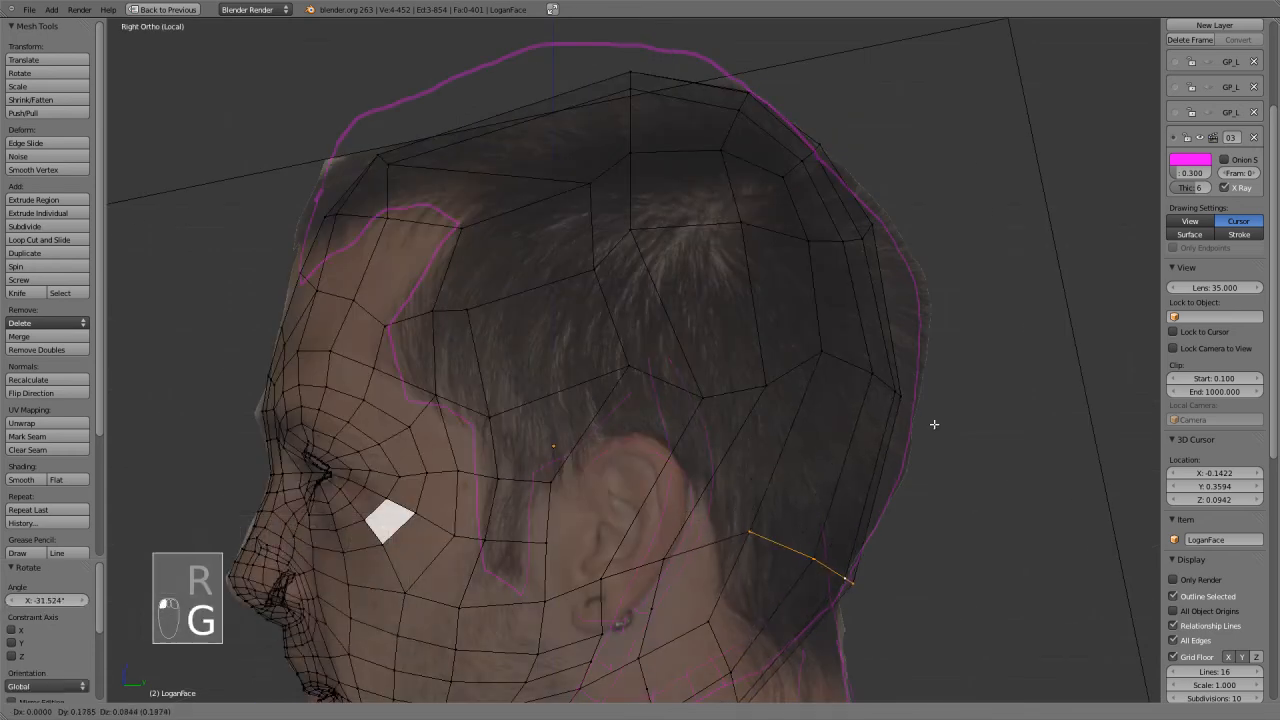
pyautogui.click(923, 403)
# Rotate the vertex row at the rearmost part of the skull level and move it about 0.047 in Y and -0.090 in Z.
pyautogui.press('z')
pyautogui.scroll(-2, 835, 417)
pyautogui.scroll(3, 835, 417)
pyautogui.press('z')
pyautogui.press('a')
pyautogui.moveTo(870, 362)
pyautogui.keyDown('ctrl'); pyautogui.mouseDown()
pyautogui.moveTo(786, 366)
pyautogui.moveTo(814, 443)
pyautogui.moveTo(880, 451)
pyautogui.mouseUp(); pyautogui.keyUp('ctrl')
pyautogui.press('z')
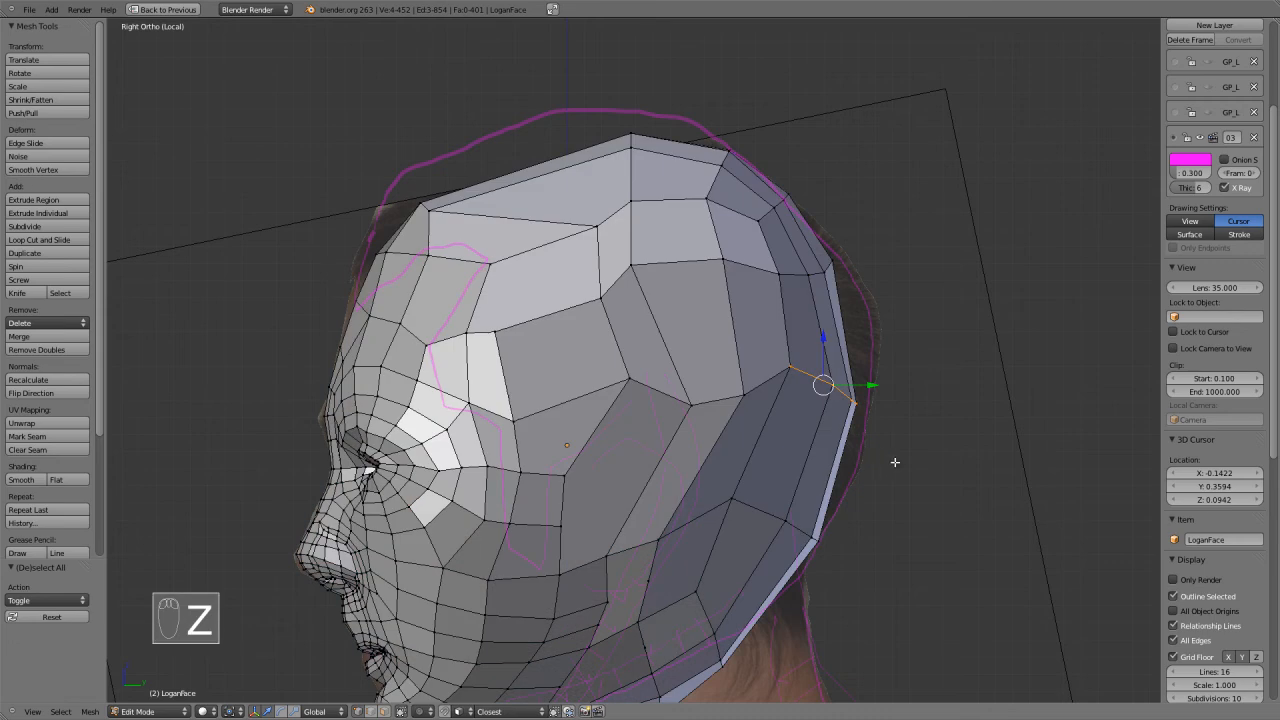
pyautogui.press('r')
pyautogui.press('g')
pyautogui.click(884, 400)
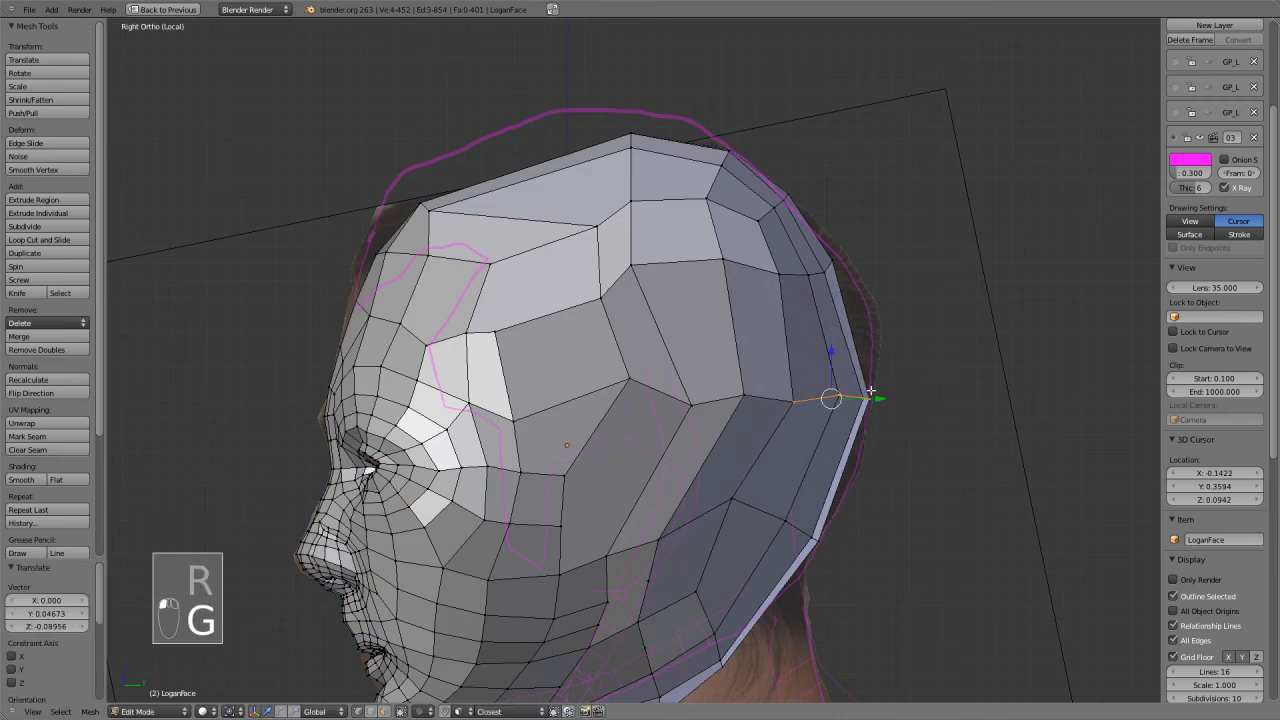
# Select the vertex row at the upper back of the skull and move it about 0.119 in Y and -0.032 in Z.
pyautogui.keyDown('shift'); pyautogui.moveTo(884, 400); pyautogui.dragTo(876, 467, button='middle'); pyautogui.keyUp('shift')
pyautogui.press('z')
pyautogui.press('a')
pyautogui.moveTo(912, 313)
pyautogui.keyDown('ctrl'); pyautogui.mouseDown()
pyautogui.moveTo(786, 337)
pyautogui.moveTo(903, 366)
pyautogui.mouseUp(); pyautogui.keyUp('ctrl')
pyautogui.moveTo(986, 346)
pyautogui.keyDown('ctrl'); pyautogui.mouseDown()
pyautogui.moveTo(948, 323)
pyautogui.moveTo(999, 395)
pyautogui.mouseUp(); pyautogui.keyUp('ctrl')
pyautogui.press('z')
pyautogui.scroll(2, 920, 405)
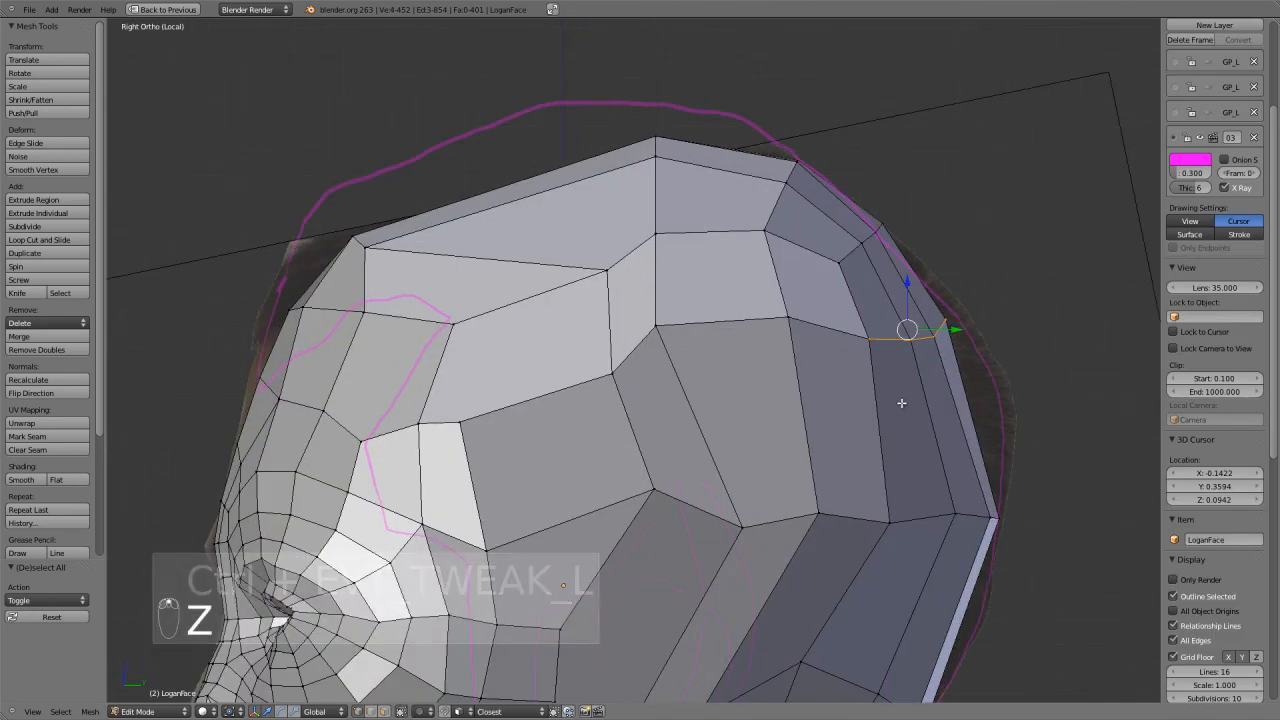
pyautogui.press('g')
pyautogui.click(937, 408)
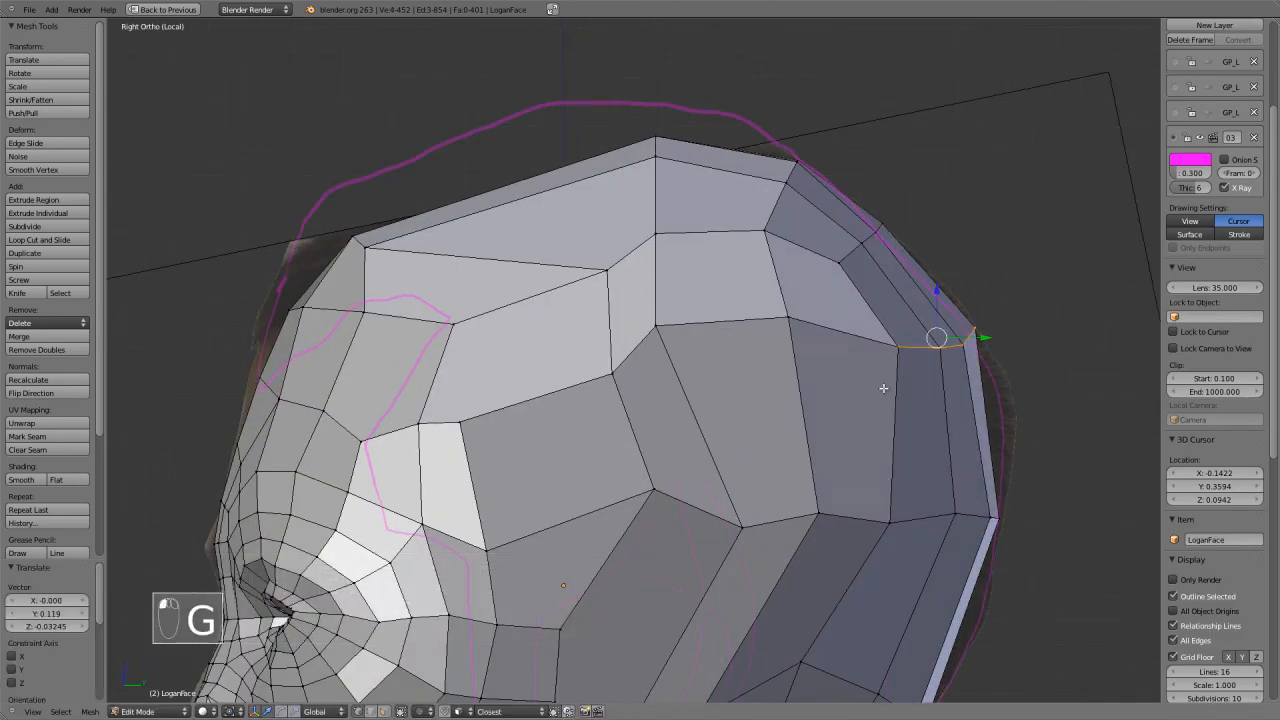
# Move the vertex above the temple about -0.358 in Y and -0.043 in Z, and slide the edge below it by a factor of 0.348.
pyautogui.scroll(-2, 900, 380)
pyautogui.rightClick(764, 320)
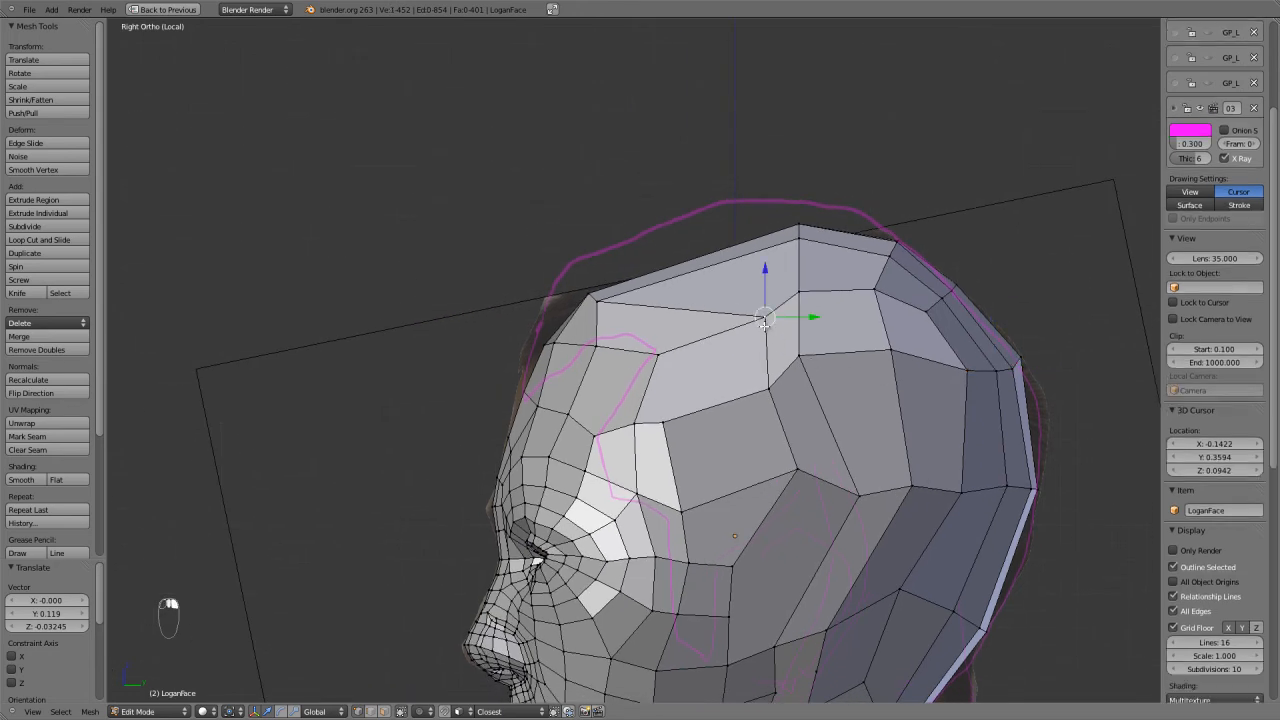
pyautogui.press('g')
pyautogui.click(761, 402)
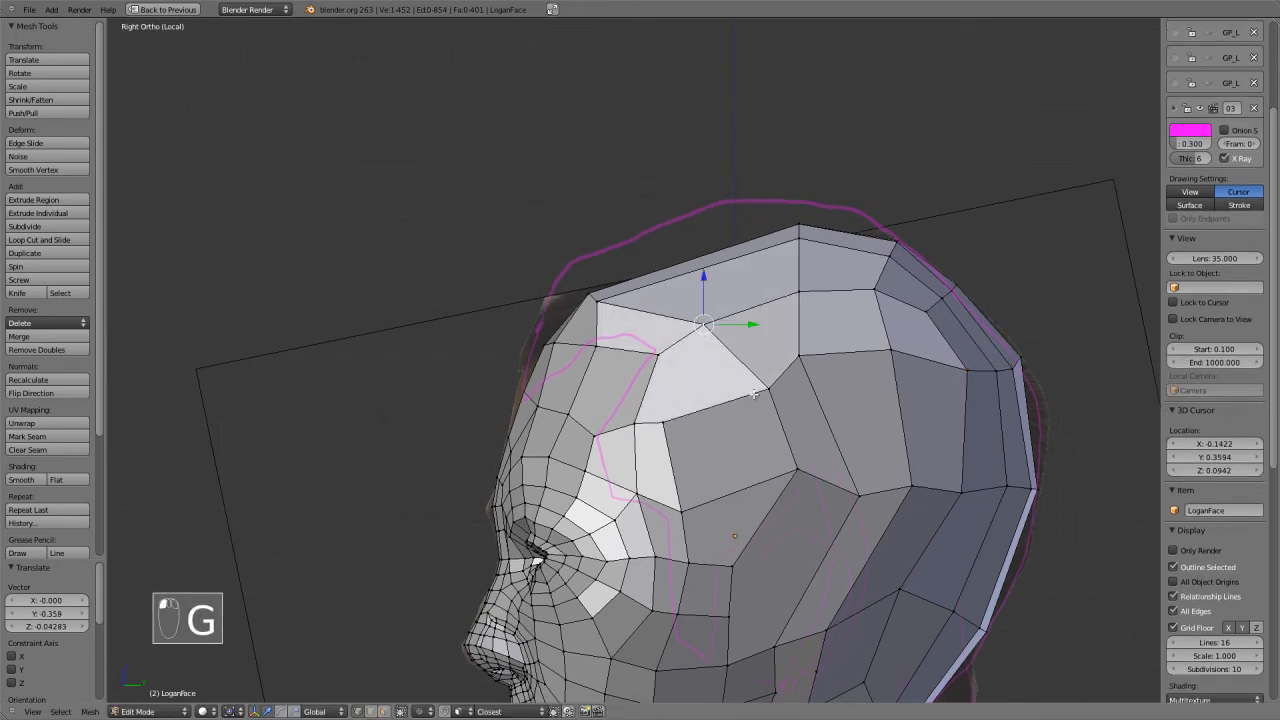
pyautogui.keyDown('shift'); pyautogui.rightClick(789, 467); pyautogui.keyUp('shift')
pyautogui.hotkey('ctrl', 'e')
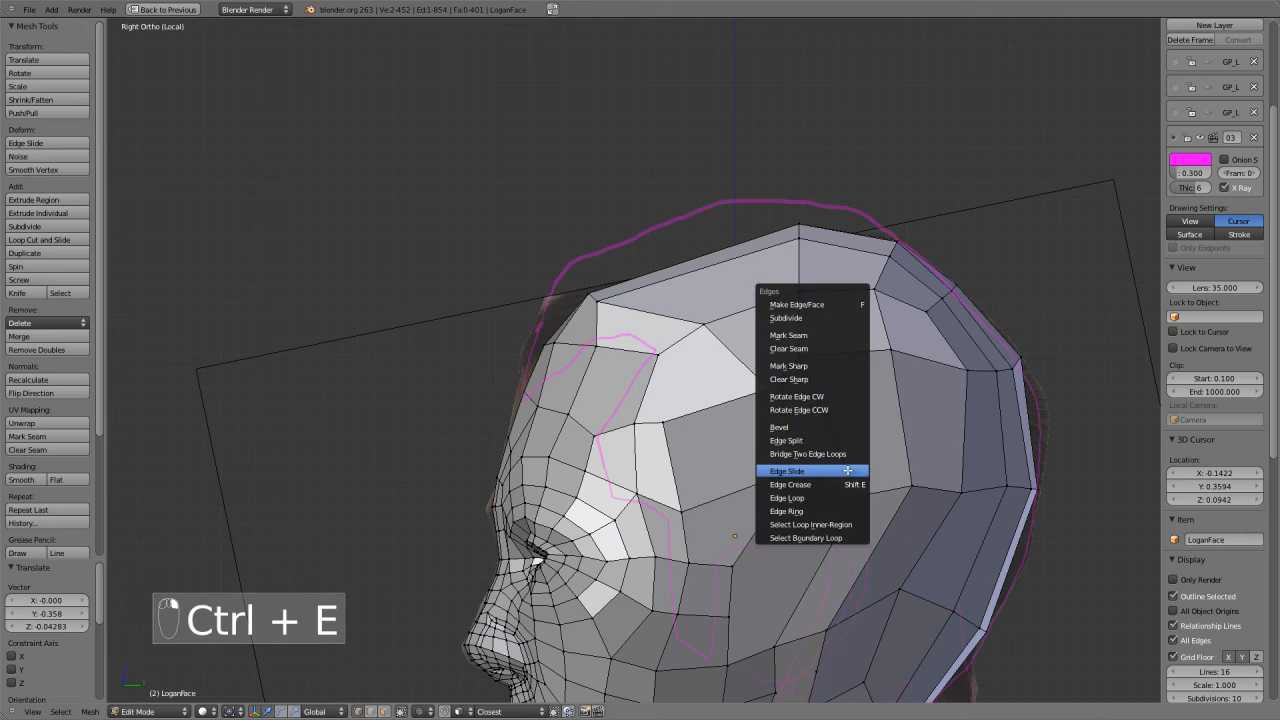
pyautogui.click(818, 470)
pyautogui.click(775, 519)
# Slide the vertical edge in front of the ear by a factor of 0.159 and move it back 0.114 along Y.
pyautogui.scroll(-1, 775, 520)
pyautogui.keyDown('shift'); pyautogui.moveTo(769, 511); pyautogui.dragTo(728, 363, button='middle'); pyautogui.keyUp('shift')
pyautogui.scroll(3, 705, 433)
pyautogui.rightClick(697, 408)
pyautogui.keyDown('shift'); pyautogui.rightClick(699, 471); pyautogui.keyUp('shift')
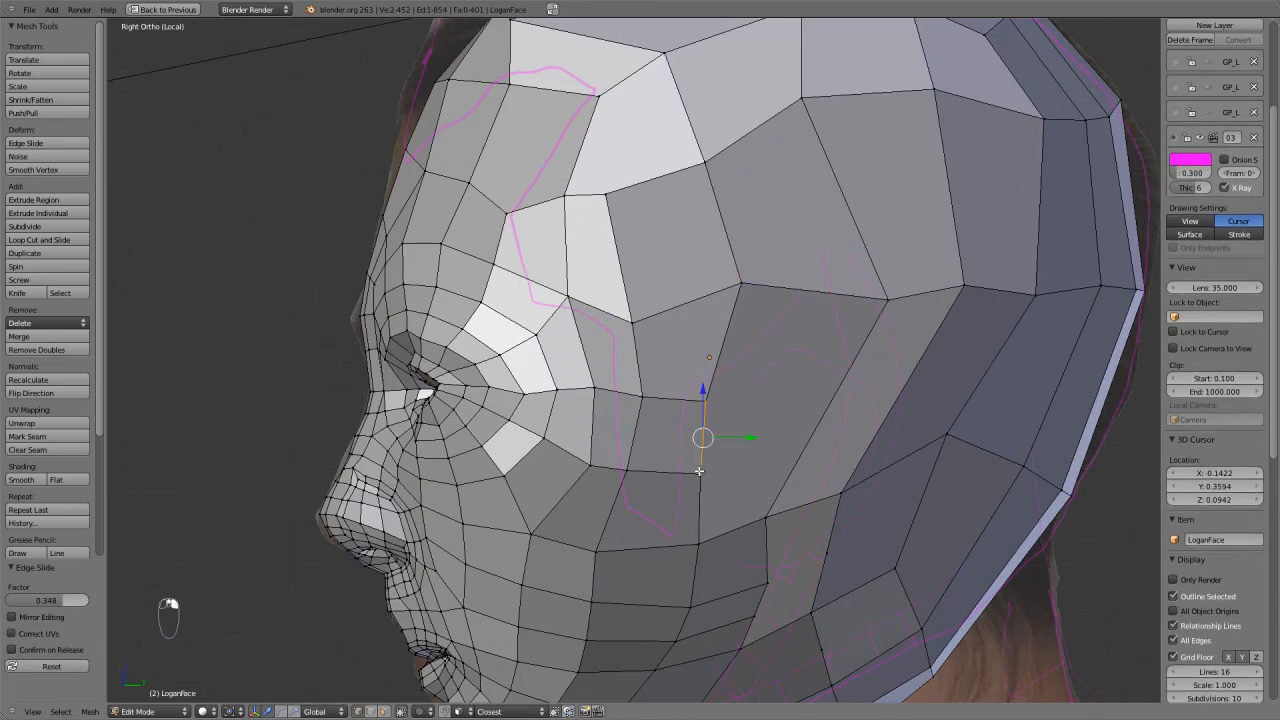
pyautogui.hotkey('ctrl', 'e')
pyautogui.click(704, 470)
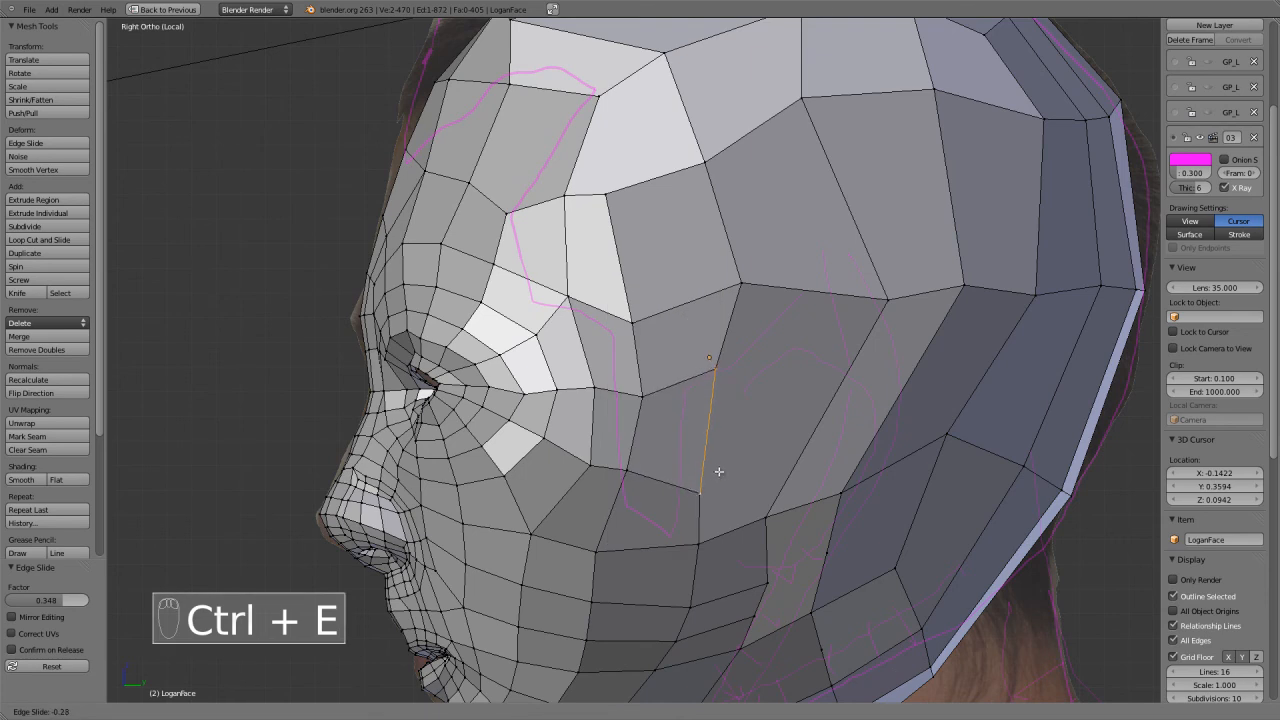
pyautogui.click(706, 472)
pyautogui.press('g')
pyautogui.press('y')
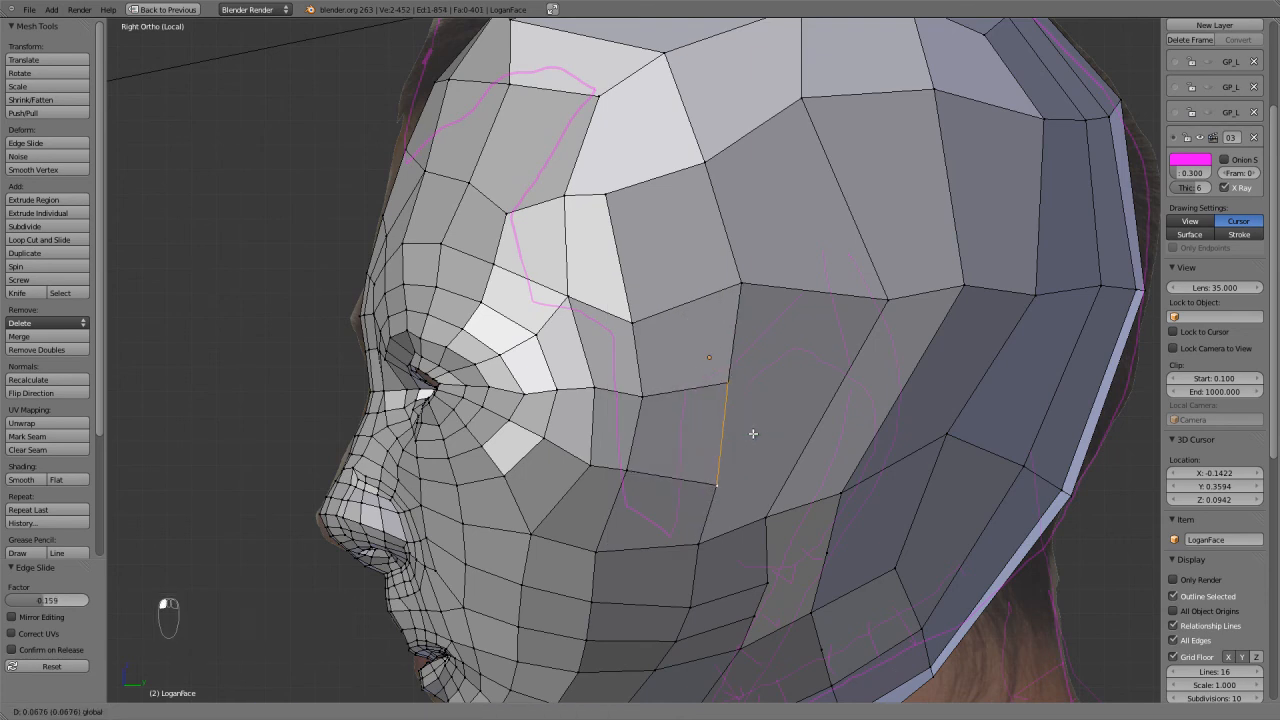
pyautogui.click(761, 433)
# Reposition the vertex at the hairline corner and the two vertices beneath it at the temple to even out the faces.
pyautogui.moveTo(757, 432); pyautogui.dragTo(676, 322, button='middle')
pyautogui.rightClick(653, 265)
pyautogui.press('g')
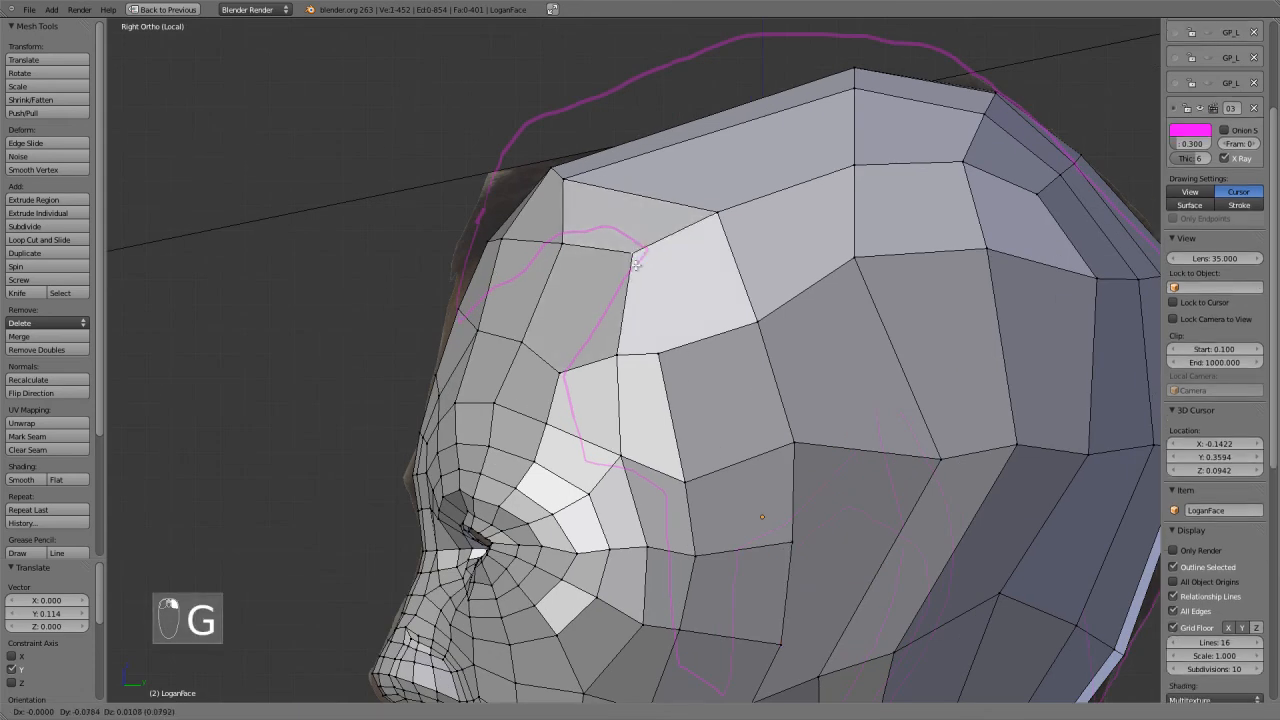
pyautogui.click(634, 258)
pyautogui.rightClick(621, 357)
pyautogui.press('g')
pyautogui.click(625, 370)
pyautogui.rightClick(659, 358)
pyautogui.press('g')
pyautogui.click(673, 366)
# Lower the three vertices across the upper side of the head and shift the vertex above the ear forward and up.
pyautogui.rightClick(758, 321)
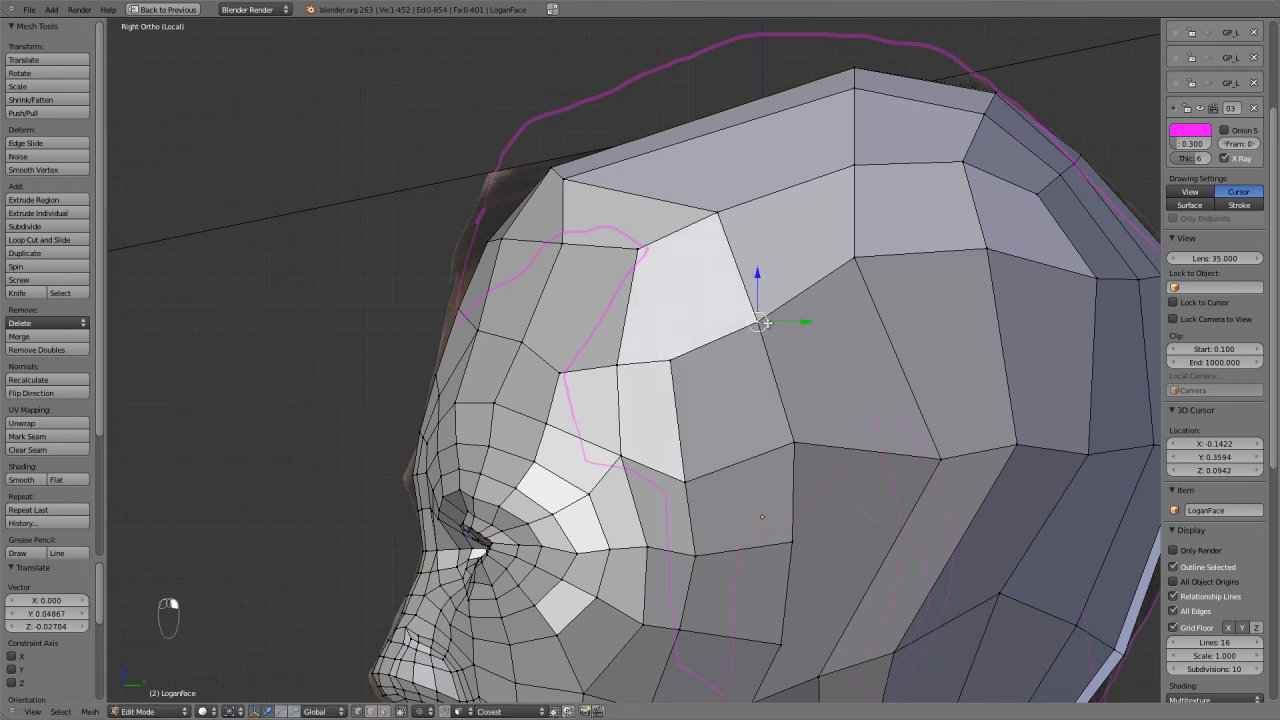
pyautogui.press('g')
pyautogui.click(768, 328)
pyautogui.rightClick(850, 264)
pyautogui.press('g')
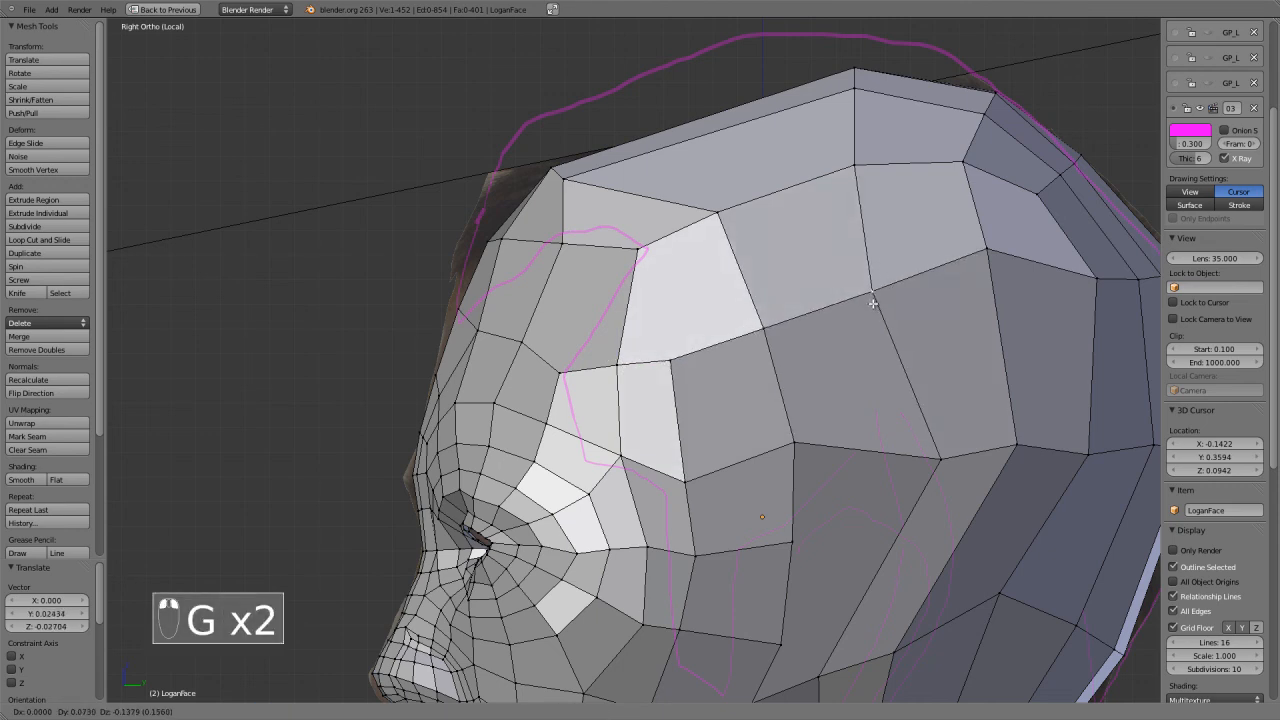
pyautogui.click(872, 293)
pyautogui.rightClick(987, 250)
pyautogui.press('g')
pyautogui.click(1000, 280)
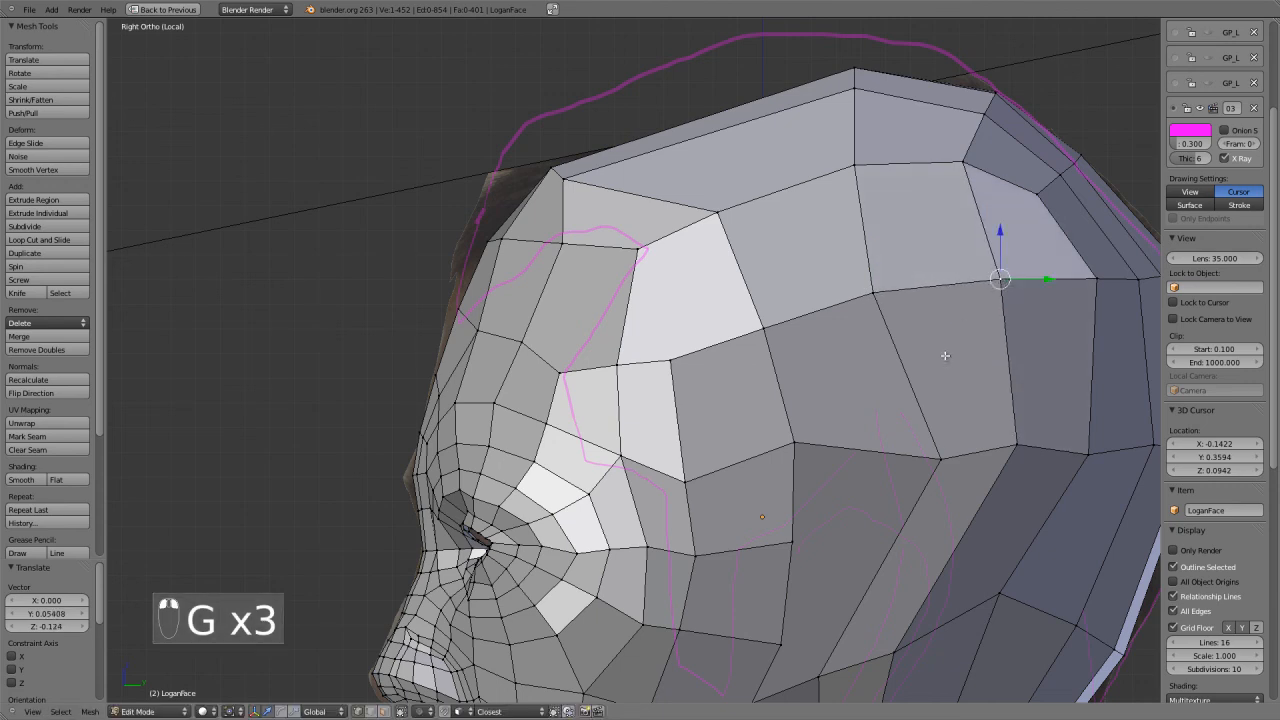
pyautogui.rightClick(936, 455)
pyautogui.press('g')
pyautogui.click(911, 440)
pyautogui.scroll(-2, 919, 500)
pyautogui.keyDown('shift'); pyautogui.moveTo(923, 529); pyautogui.dragTo(821, 339, button='middle'); pyautogui.keyUp('shift')
pyautogui.scroll(3, 812, 355)
pyautogui.rightClick(794, 402)
pyautogui.keyDown('shift'); pyautogui.rightClick(758, 537); pyautogui.keyUp('shift')
pyautogui.moveTo(788, 581); pyautogui.dragTo(760, 530, button='middle')
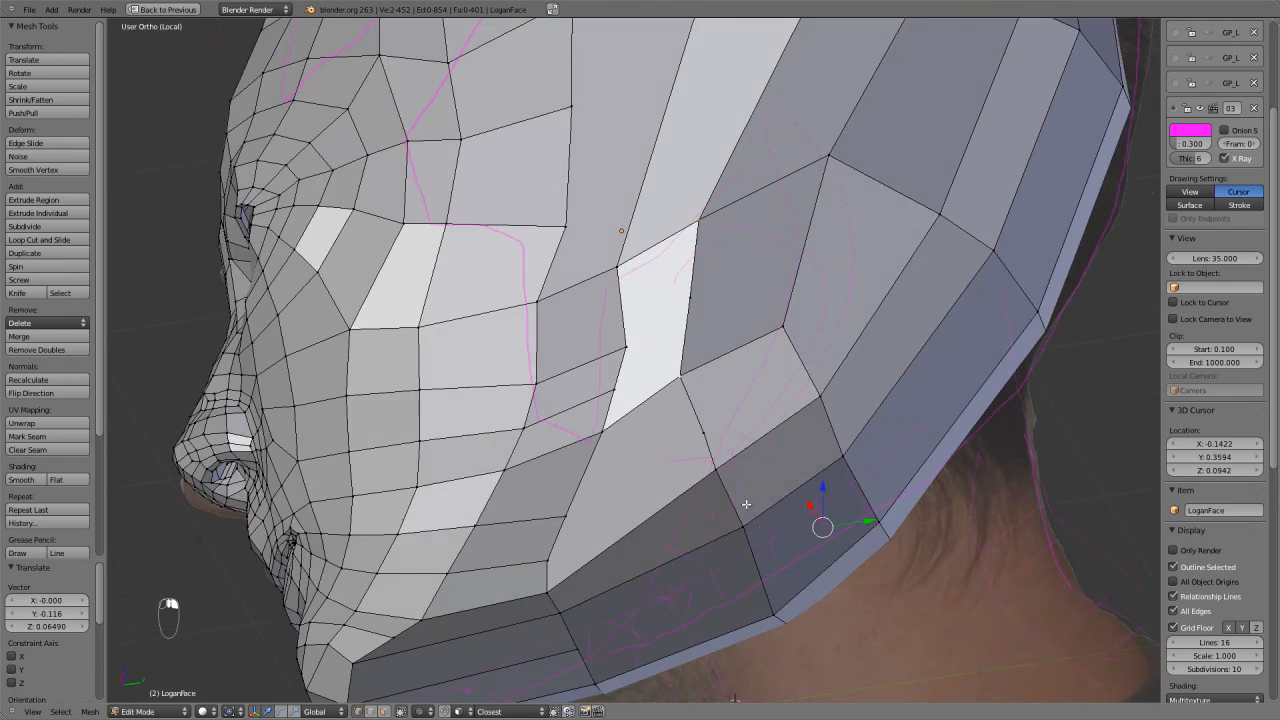
# Move the lower part of the edge loop behind the ear 0.120 along Y, and shift it -0.010 in Y and 0.195 in Z.
pyautogui.scroll(-6, 675, 403)
pyautogui.press('z')
pyautogui.keyDown('alt'); pyautogui.rightClick(688, 367); pyautogui.keyUp('alt')
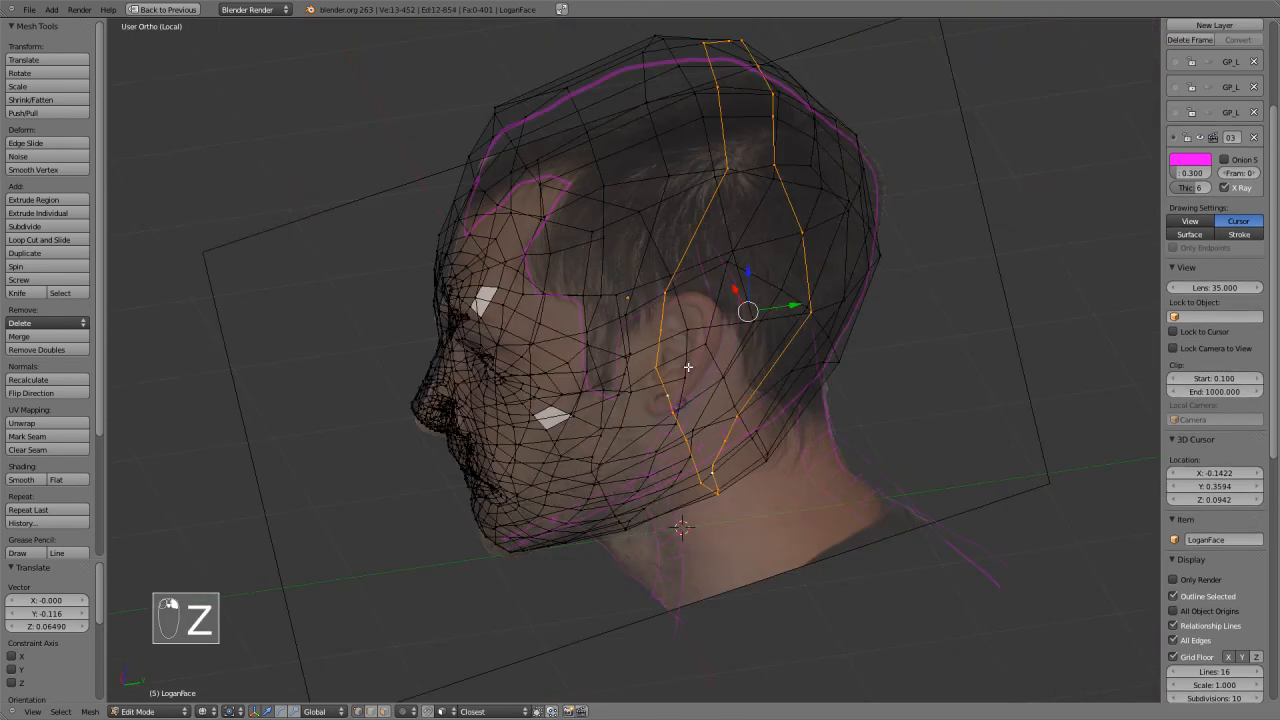
pyautogui.press('KP_1')
pyautogui.press('KP_3')
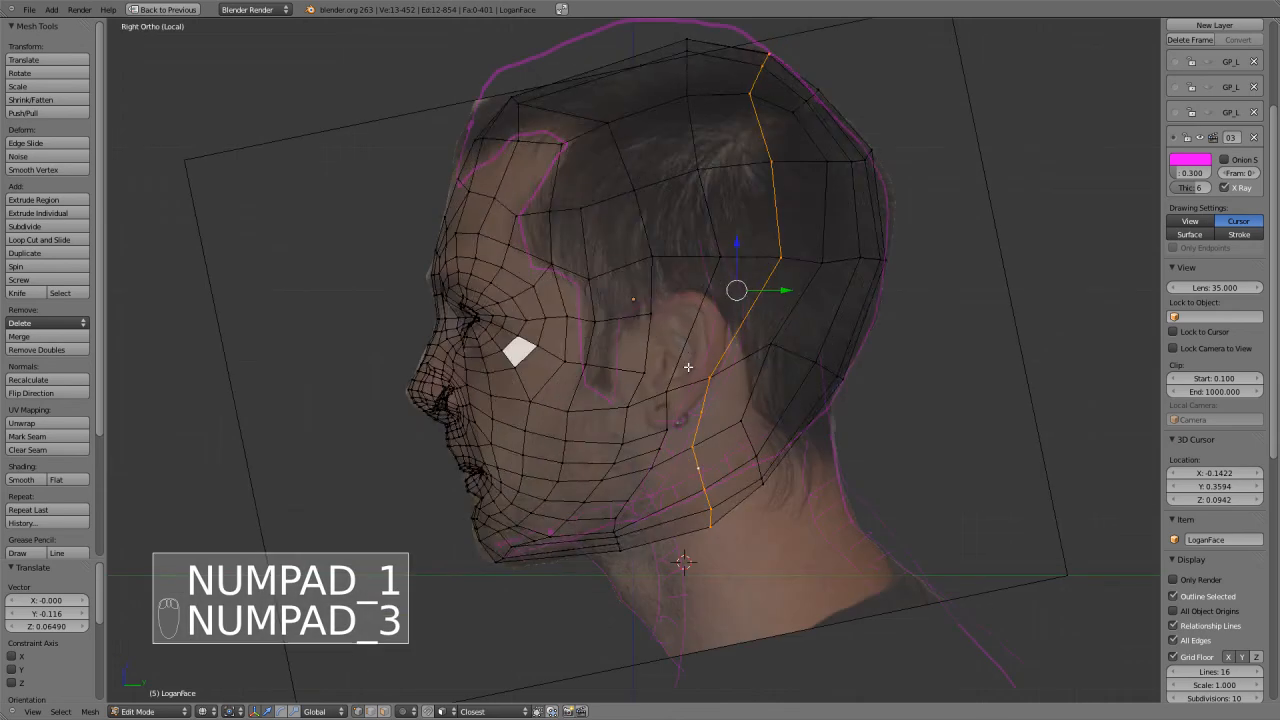
pyautogui.press('z')
pyautogui.press('z')
pyautogui.press('c')
pyautogui.moveTo(737, 286)
pyautogui.mouseDown(button='middle')
pyautogui.moveTo(766, 86)
pyautogui.moveTo(768, 213)
pyautogui.mouseUp(button='middle')
pyautogui.rightClick(768, 213)
pyautogui.press('z')
pyautogui.scroll(2, 797, 374)
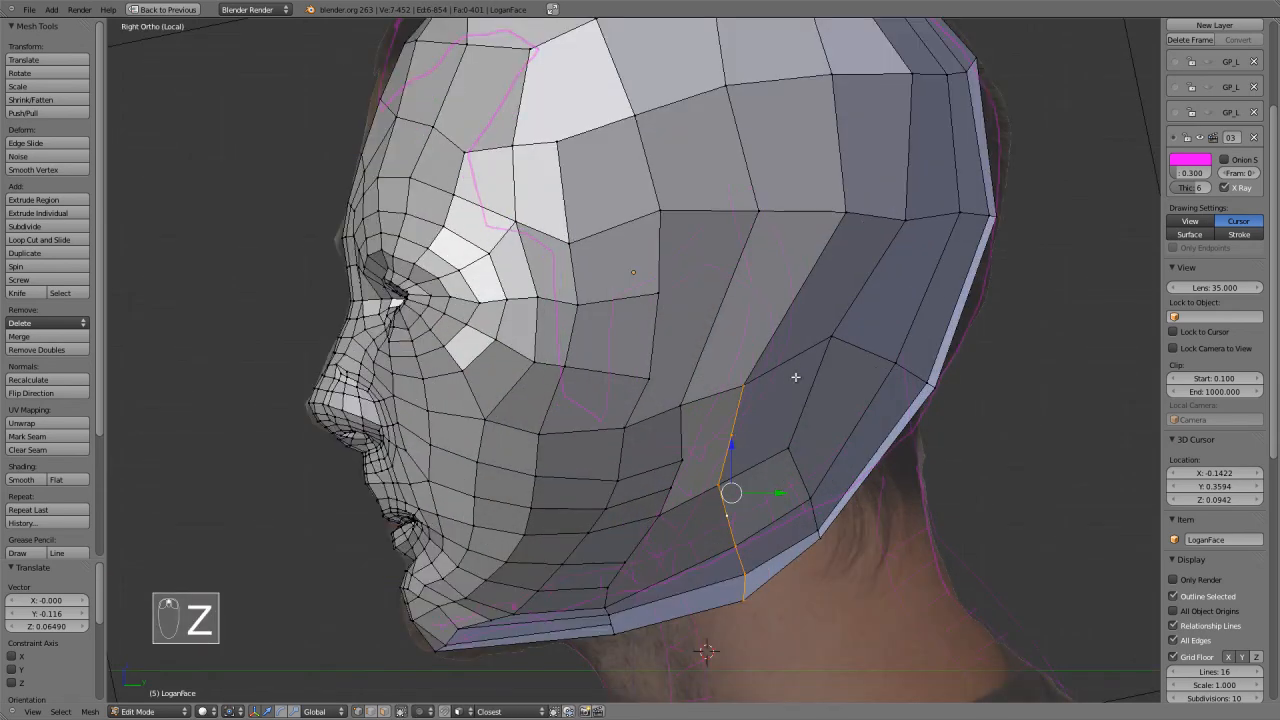
pyautogui.moveTo(776, 496); pyautogui.dragTo(800, 494)
pyautogui.press('g')
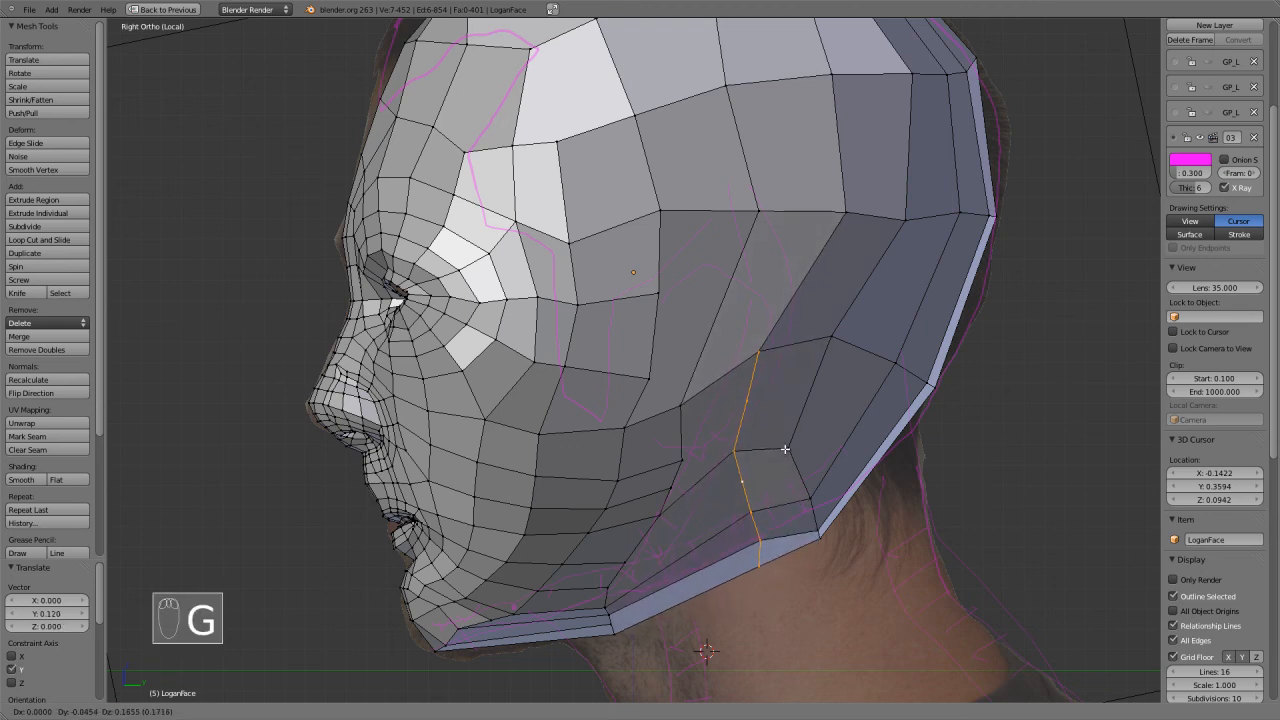
pyautogui.click(793, 443)
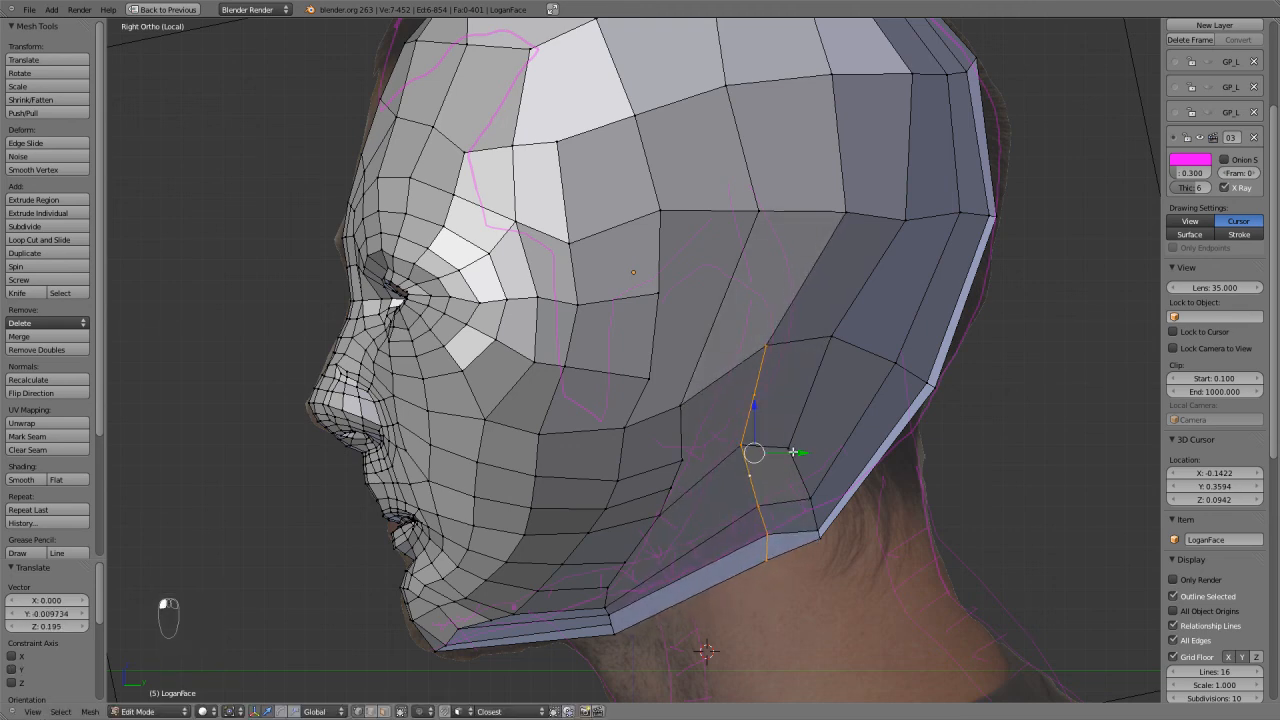
# Move the short edge strip at the nape 0.110 along Y and 0.214 along Z.
pyautogui.rightClick(796, 467)
pyautogui.keyDown('alt'); pyautogui.rightClick(813, 507); pyautogui.keyUp('alt')
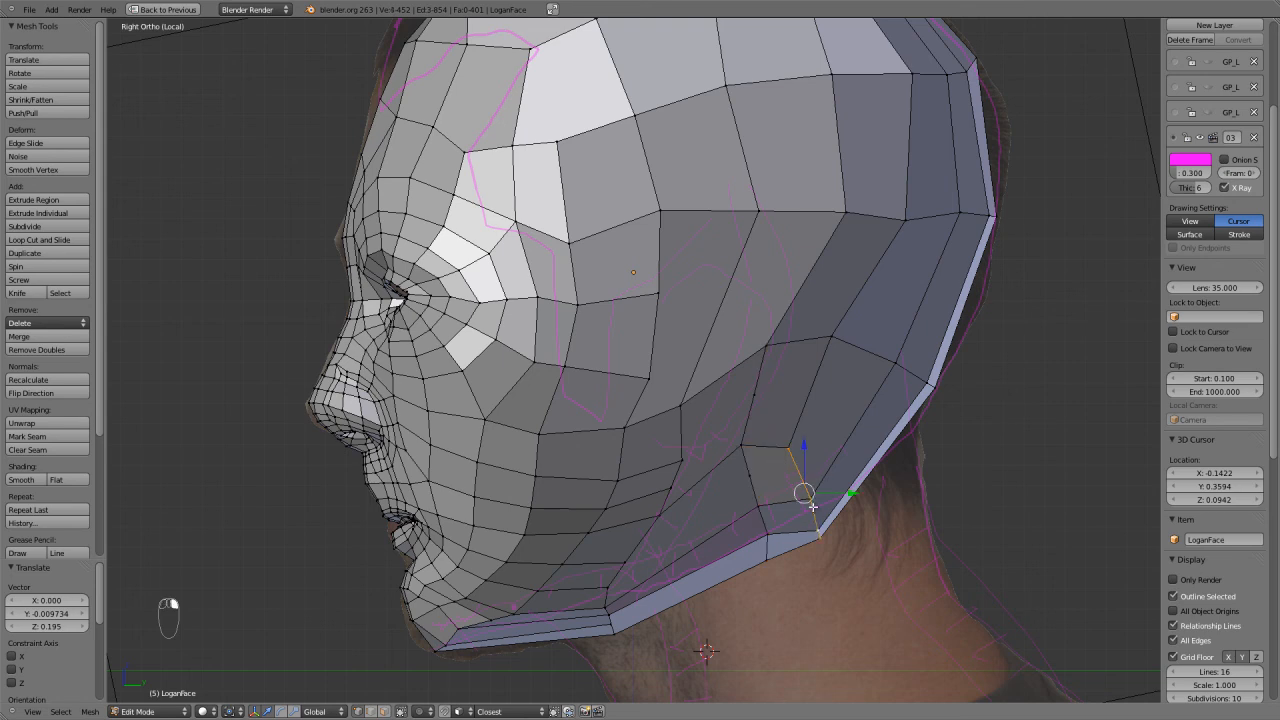
pyautogui.press('z')
pyautogui.press('z')
pyautogui.press('g')
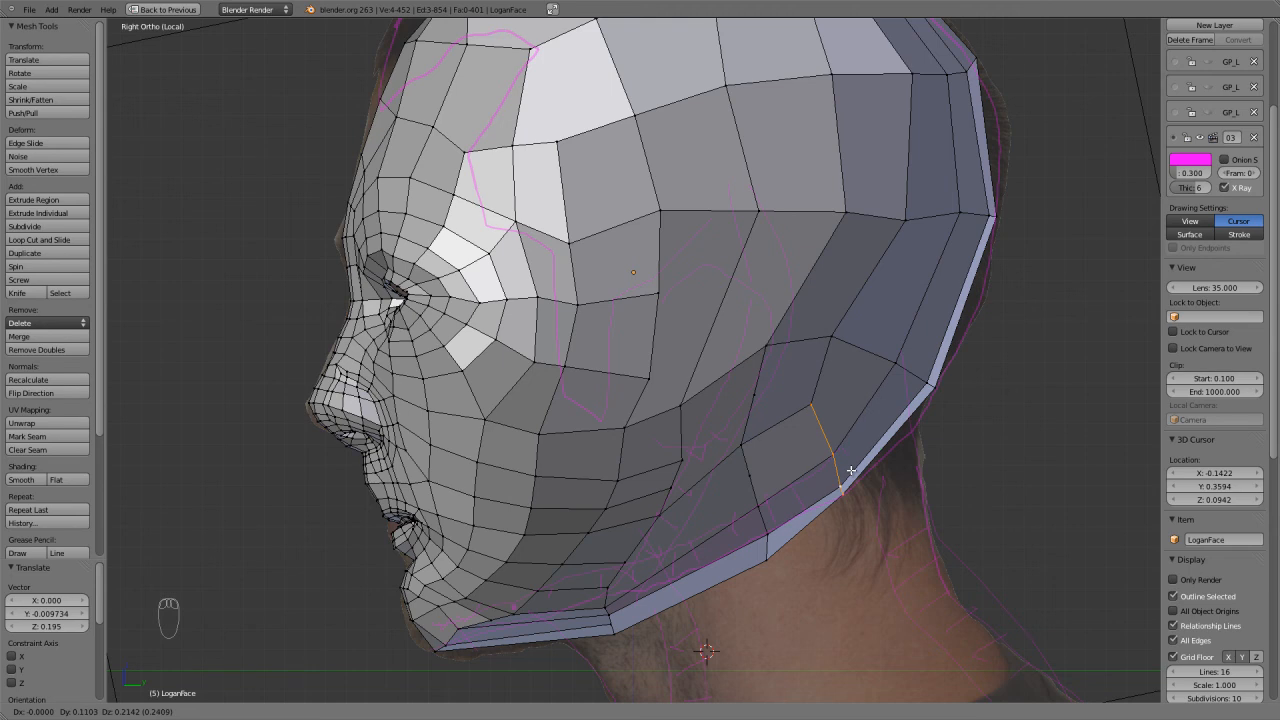
pyautogui.click(818, 452)
# Nudge the two vertices on the lower back of the skull backward and down to even out the faces.
pyautogui.scroll(-2, 798, 434)
pyautogui.keyDown('shift'); pyautogui.moveTo(775, 410); pyautogui.dragTo(683, 446, button='middle'); pyautogui.keyUp('shift')
pyautogui.scroll(2, 682, 444)
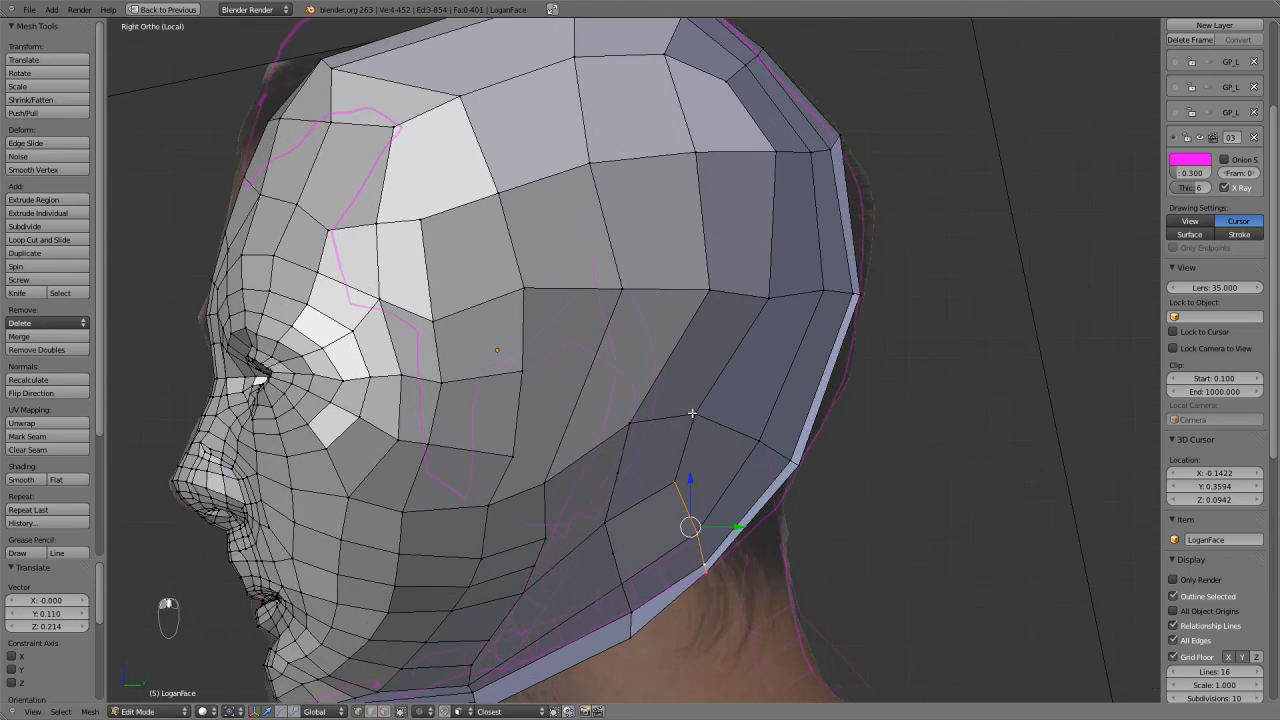
pyautogui.rightClick(692, 417)
pyautogui.press('g')
pyautogui.click(711, 429)
pyautogui.rightClick(750, 442)
pyautogui.press('g')
pyautogui.click(762, 446)
pyautogui.rightClick(721, 436)
pyautogui.press('g')
pyautogui.click(729, 441)
# Reposition the three vertices around the ear area, shifting each of them backward.
pyautogui.rightClick(678, 479)
pyautogui.press('g')
pyautogui.click(689, 492)
pyautogui.rightClick(634, 437)
pyautogui.press('g')
pyautogui.rightClick(549, 485)
pyautogui.press('g')
pyautogui.click(583, 484)
# Move the vertex above the ear -0.078 along Y and 0.003 along Z.
pyautogui.rightClick(625, 292)
pyautogui.press('g')
pyautogui.click(615, 286)
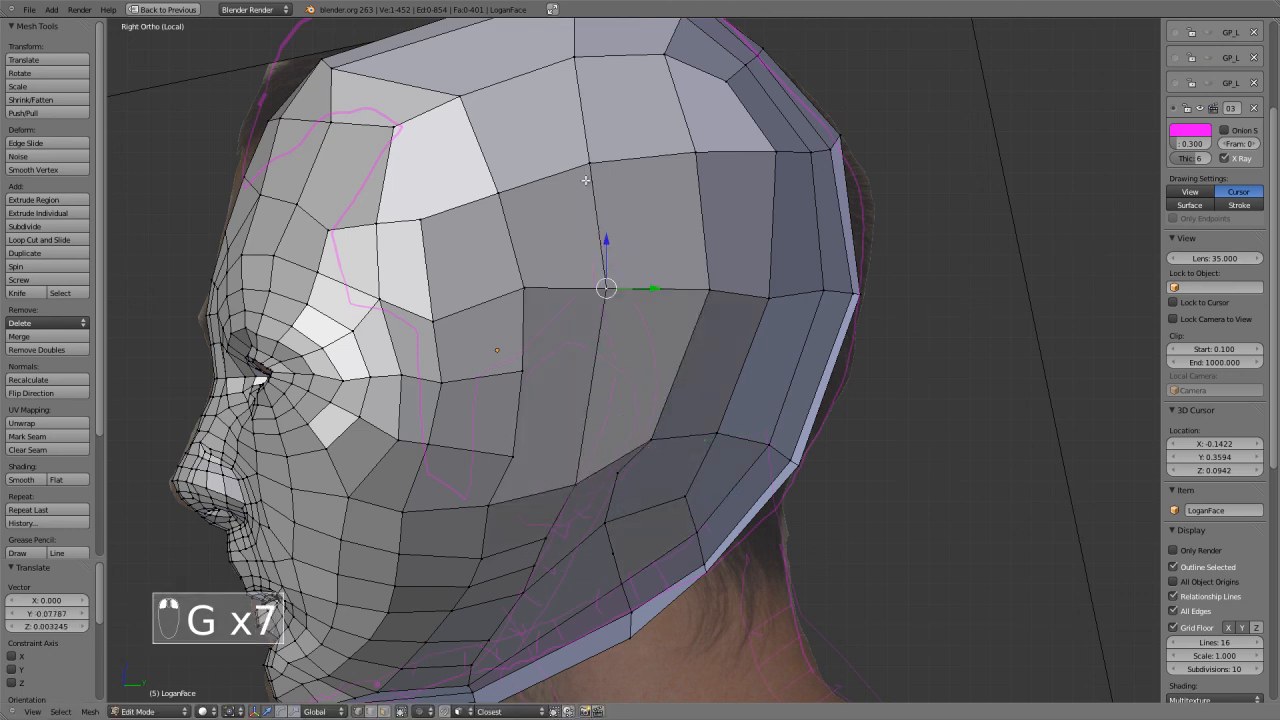
# Slide the edge strip across the crown of the head by a factor of -0.0566.
pyautogui.scroll(-2, 573, 220)
pyautogui.keyDown('shift'); pyautogui.moveTo(569, 231); pyautogui.dragTo(579, 344, button='middle'); pyautogui.keyUp('shift')
pyautogui.scroll(2, 611, 240)
pyautogui.moveTo(596, 204); pyautogui.dragTo(632, 276, button='middle')
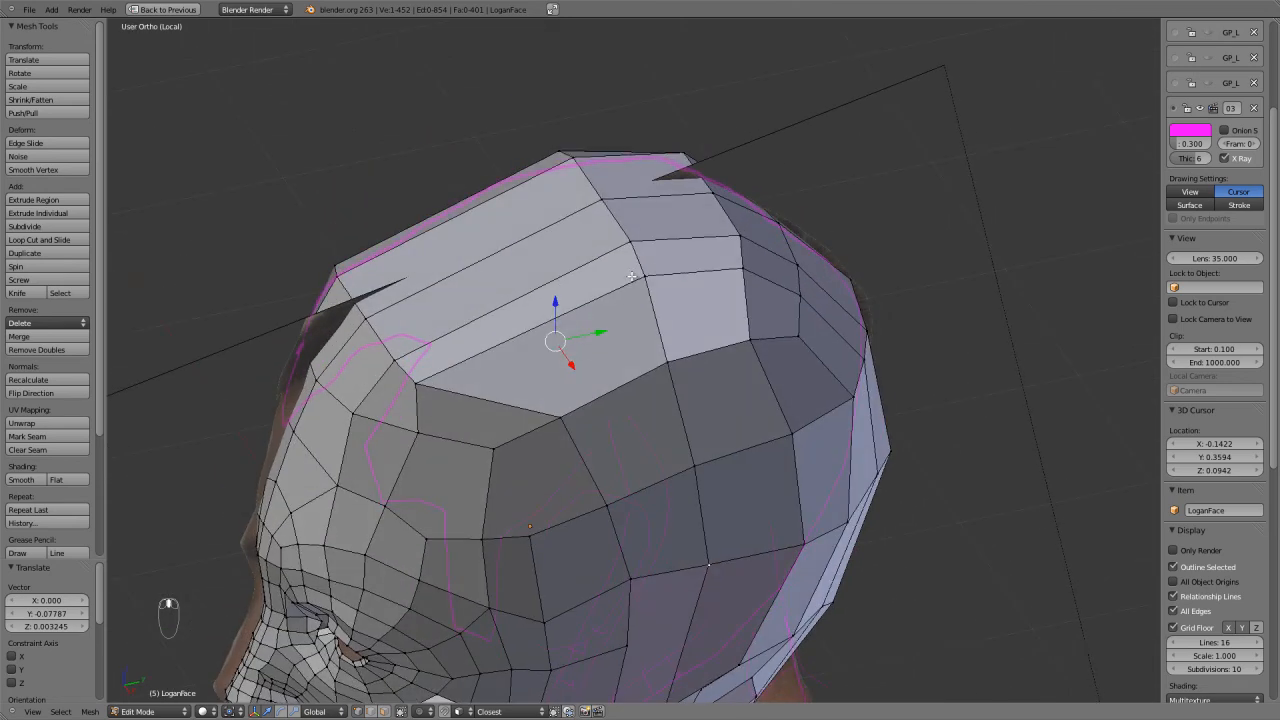
pyautogui.rightClick(560, 152)
pyautogui.keyDown('shift'); pyautogui.rightClick(597, 198); pyautogui.keyUp('shift')
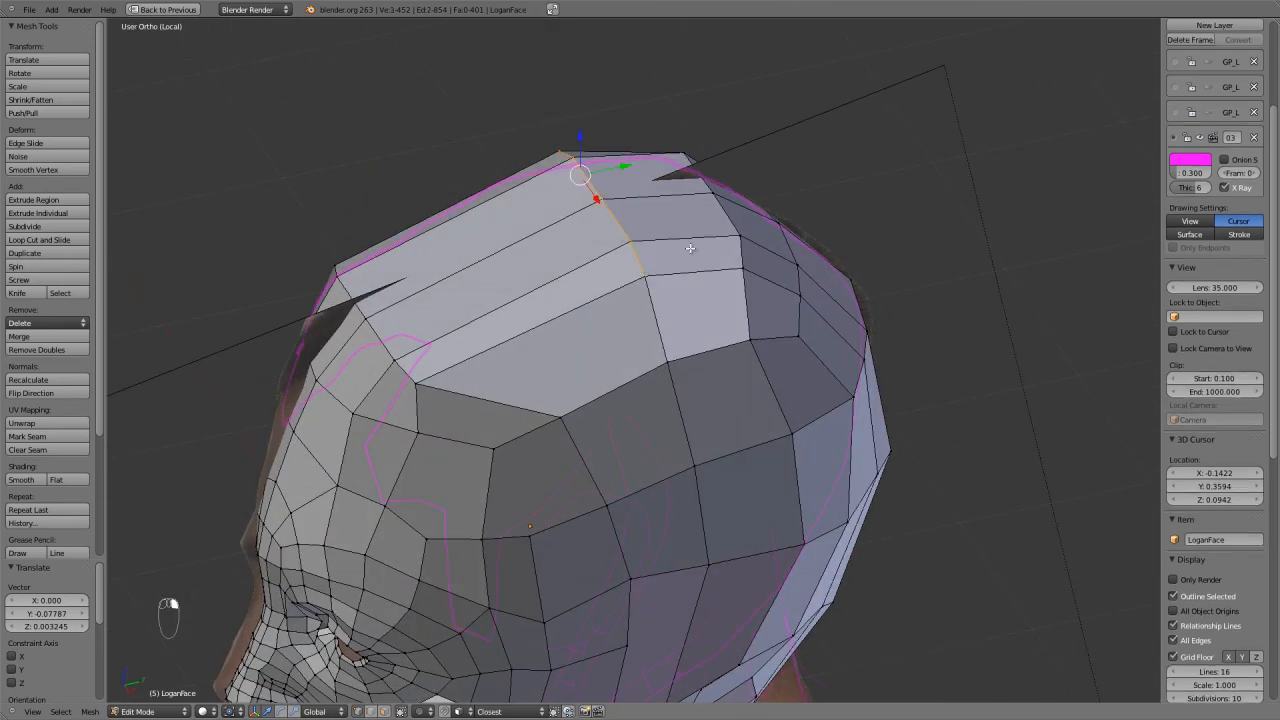
pyautogui.hotkey('ctrl', 'e')
pyautogui.click(690, 249)
pyautogui.click(669, 266)
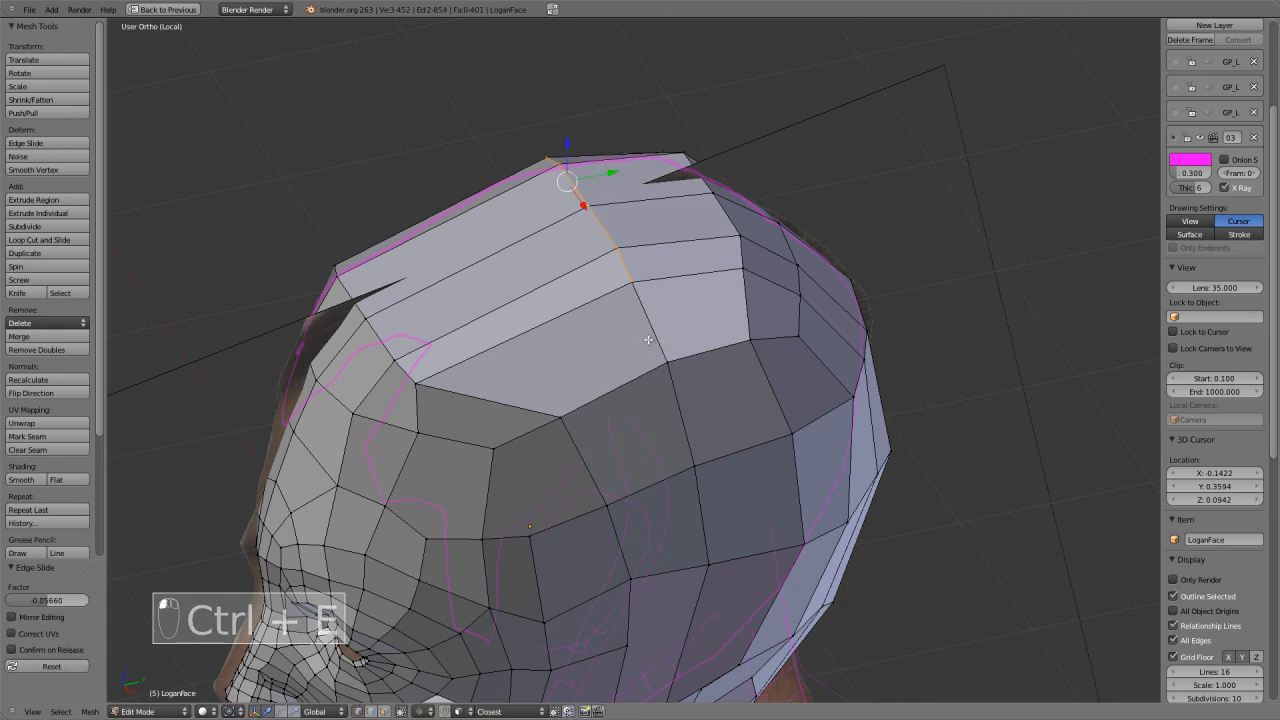
# Add a centred loop cut running over the front of the crown and down the side of the head.
pyautogui.scroll(-2, 653, 480)
pyautogui.moveTo(653, 480); pyautogui.dragTo(618, 424, button='middle')
pyautogui.scroll(2, 618, 424)
pyautogui.scroll(-3, 460, 442)
pyautogui.moveTo(466, 455); pyautogui.dragTo(603, 169, button='middle')
pyautogui.hotkey('ctrl', 'r')
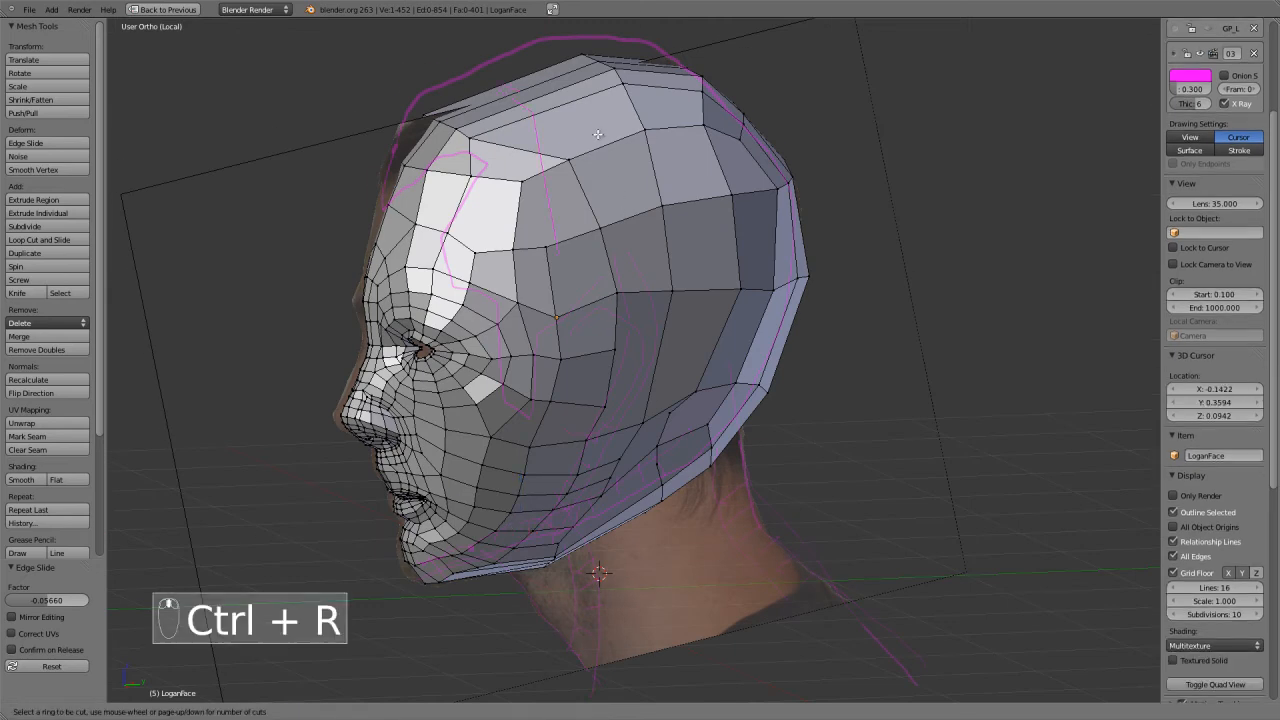
pyautogui.click(605, 140)
pyautogui.click(605, 140)
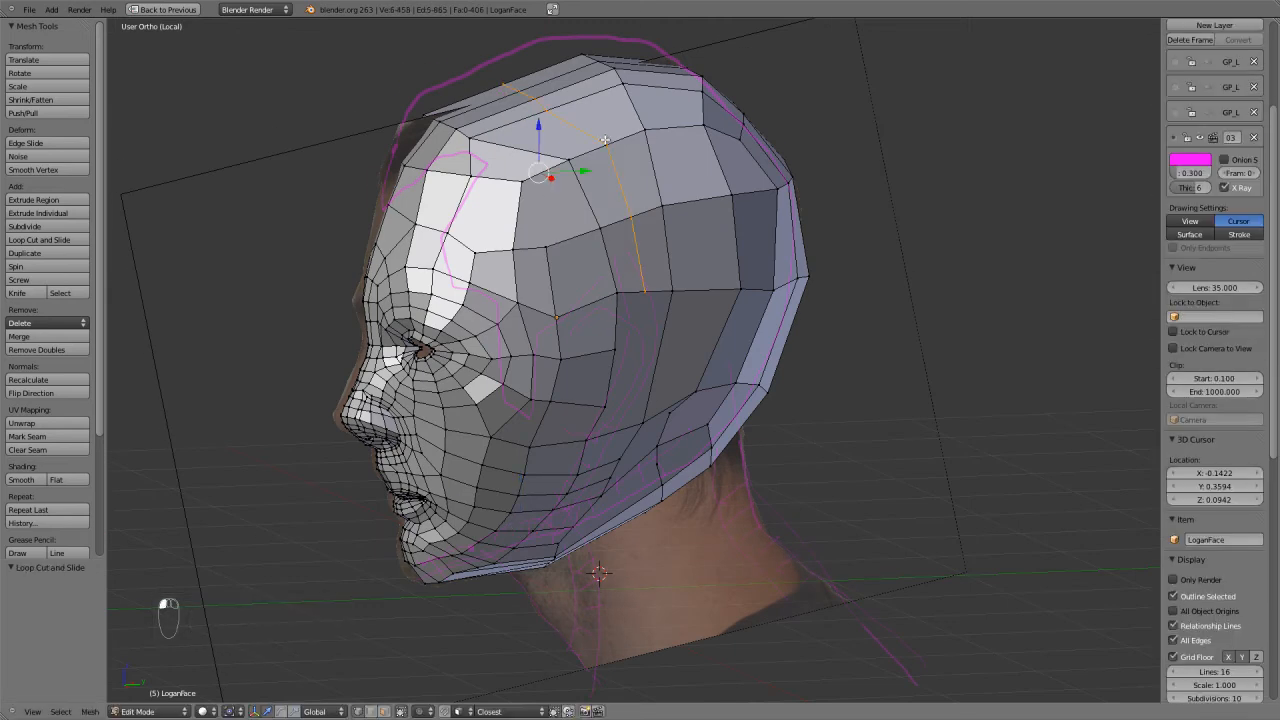
# Move the new edge loop -0.022 along Y and 0.081 along Z, and keep the whole loop selected.
pyautogui.scroll(1, 605, 140)
pyautogui.press('KP_1')
pyautogui.press('KP_3')
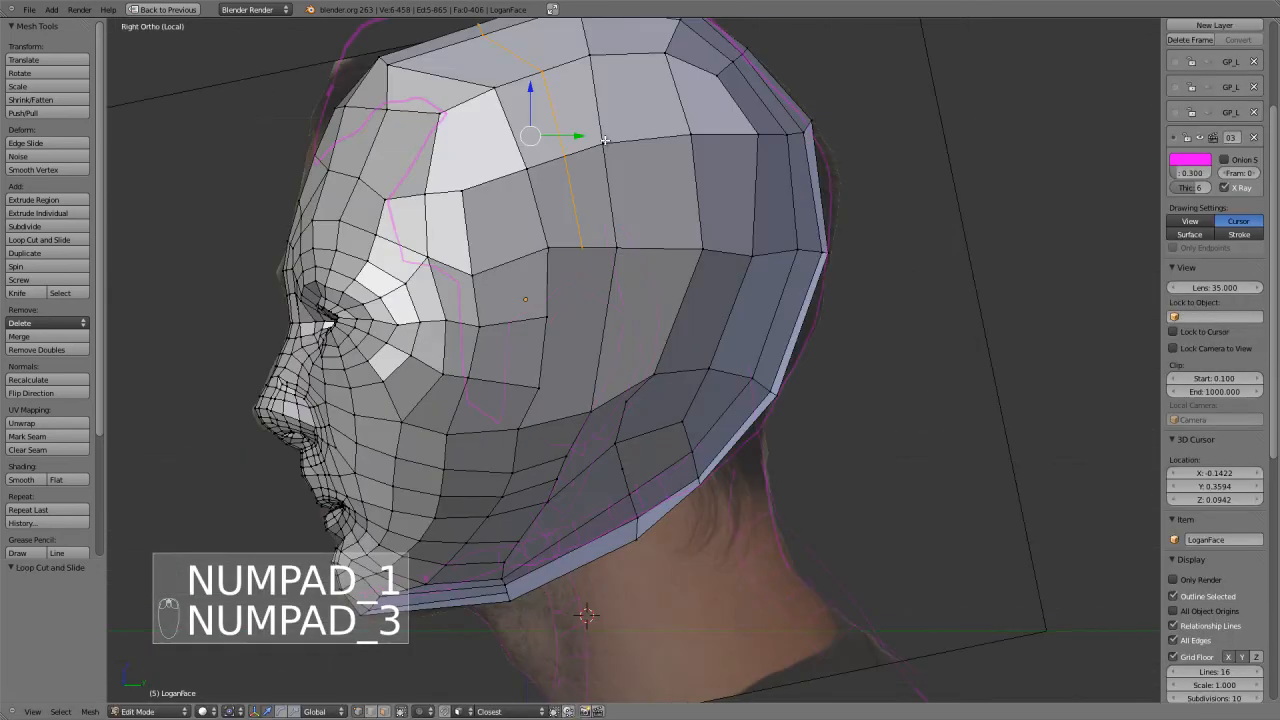
pyautogui.scroll(2, 689, 417)
pyautogui.scroll(2, 689, 417)
pyautogui.press('g')
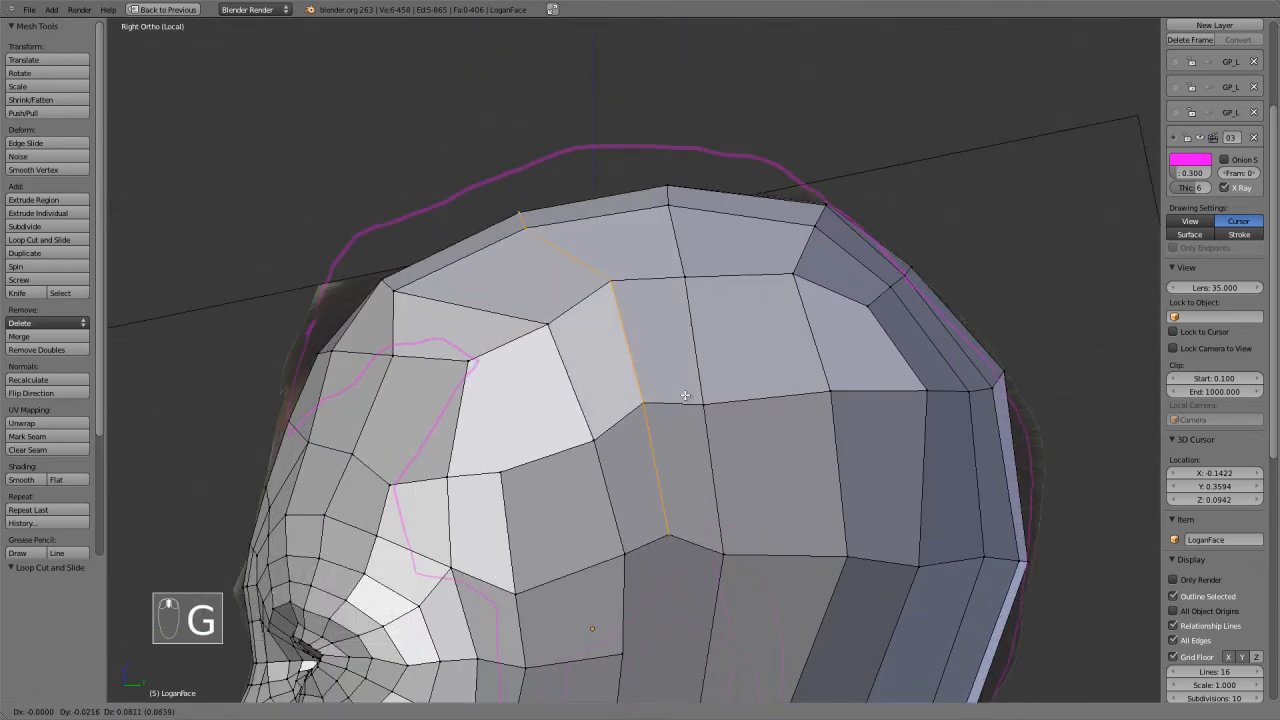
pyautogui.click(647, 378)
pyautogui.rightClick(535, 236)
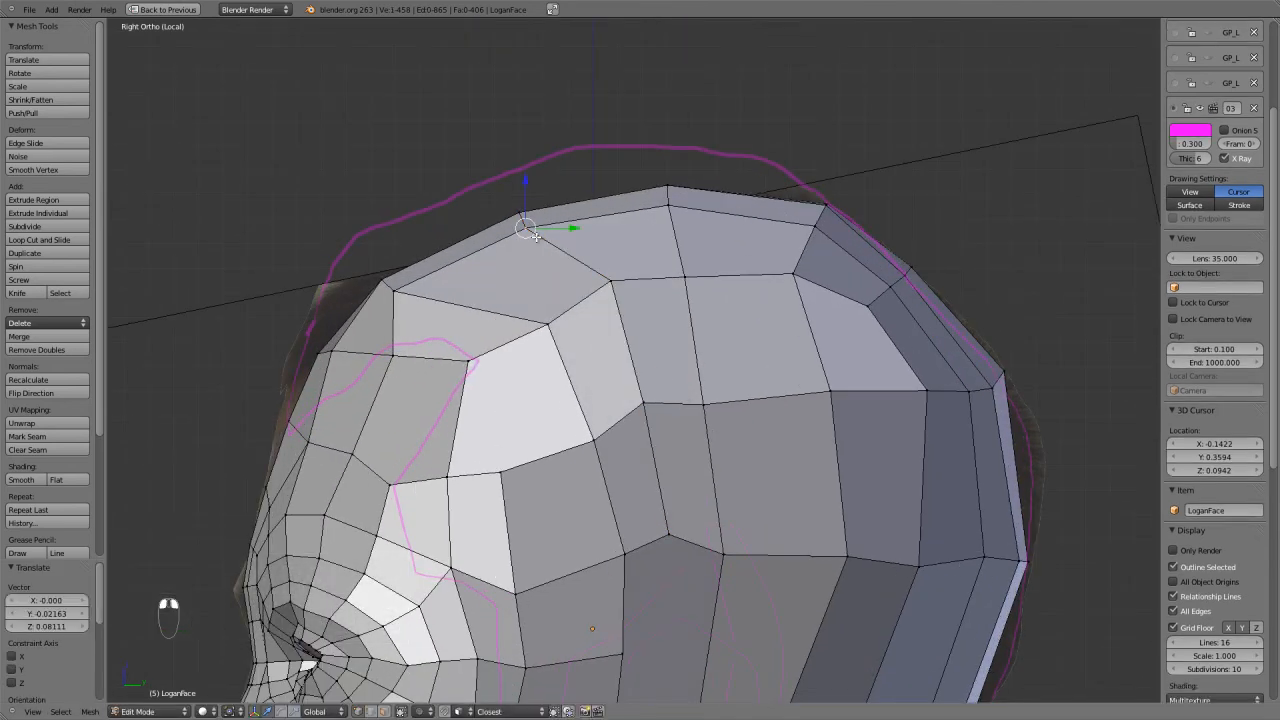
pyautogui.press('g')
pyautogui.rightClick(535, 236)
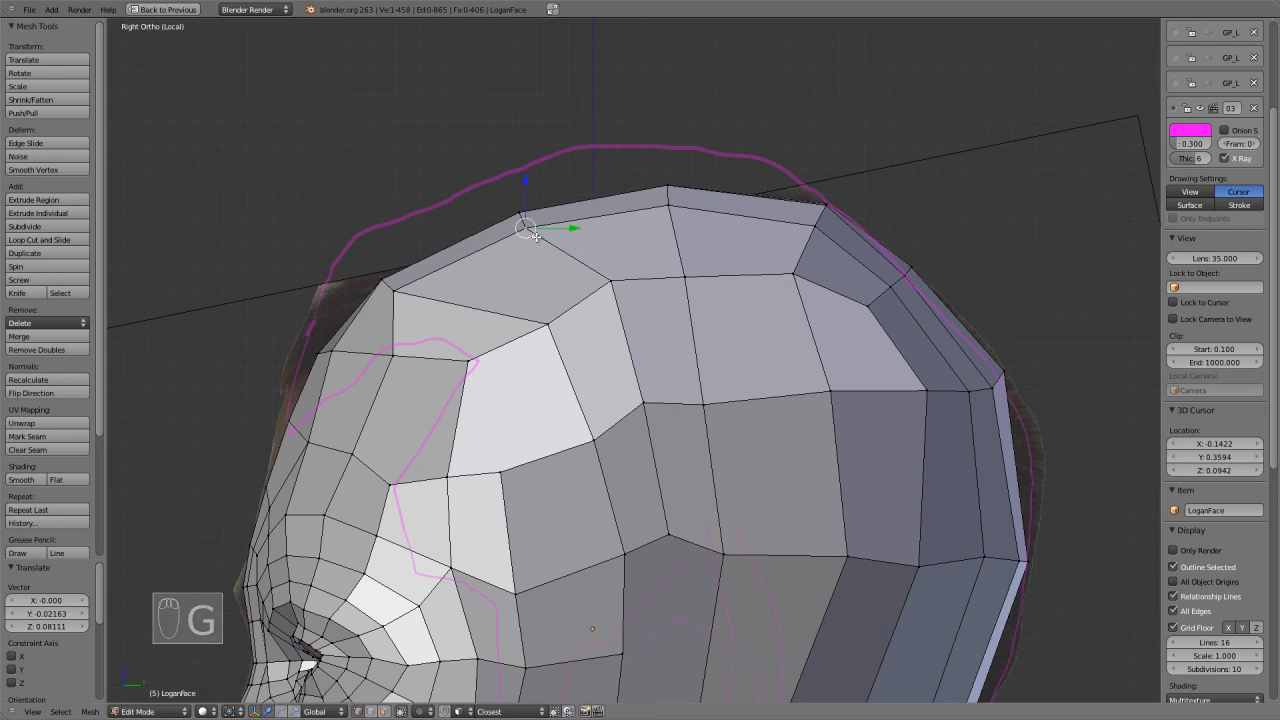
pyautogui.hotkey('ctrl', 'z')
# Move only the upper four vertices of the new loop 0.019 along Y and 0.035 along Z.
pyautogui.press('z')
pyautogui.press('c')
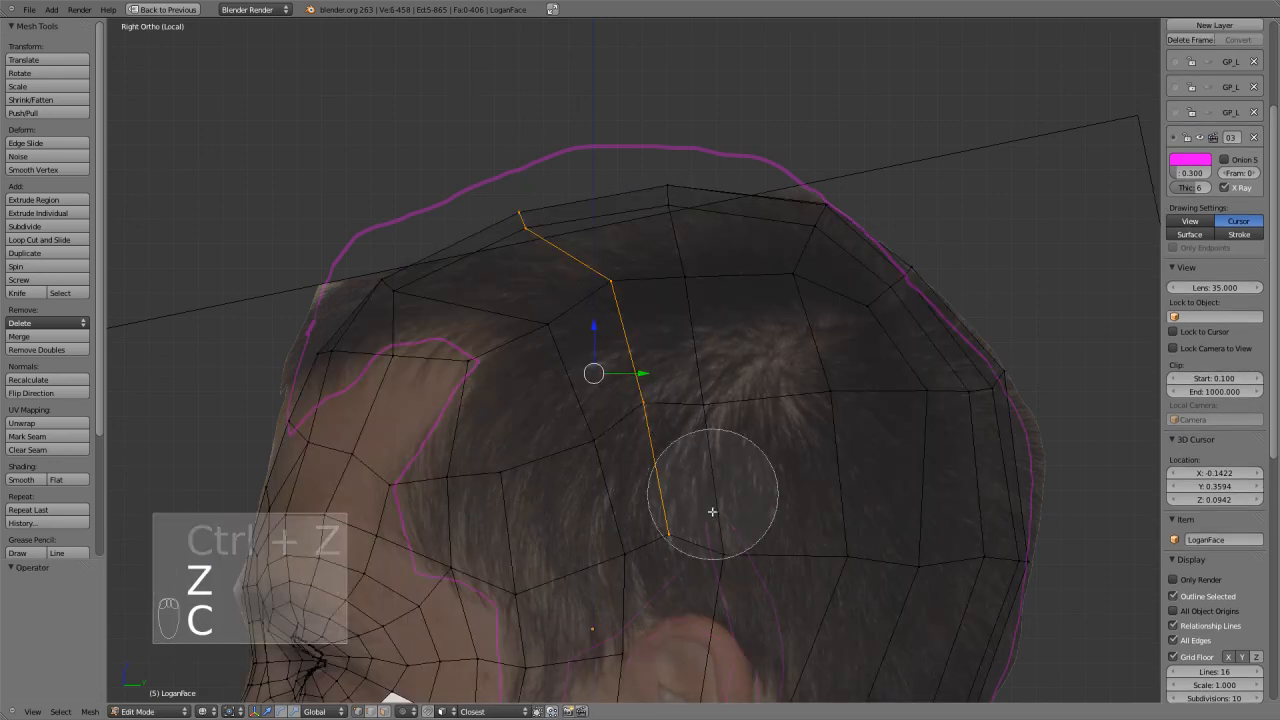
pyautogui.moveTo(711, 535); pyautogui.dragTo(638, 395, button='middle')
pyautogui.rightClick(636, 380)
pyautogui.press('z')
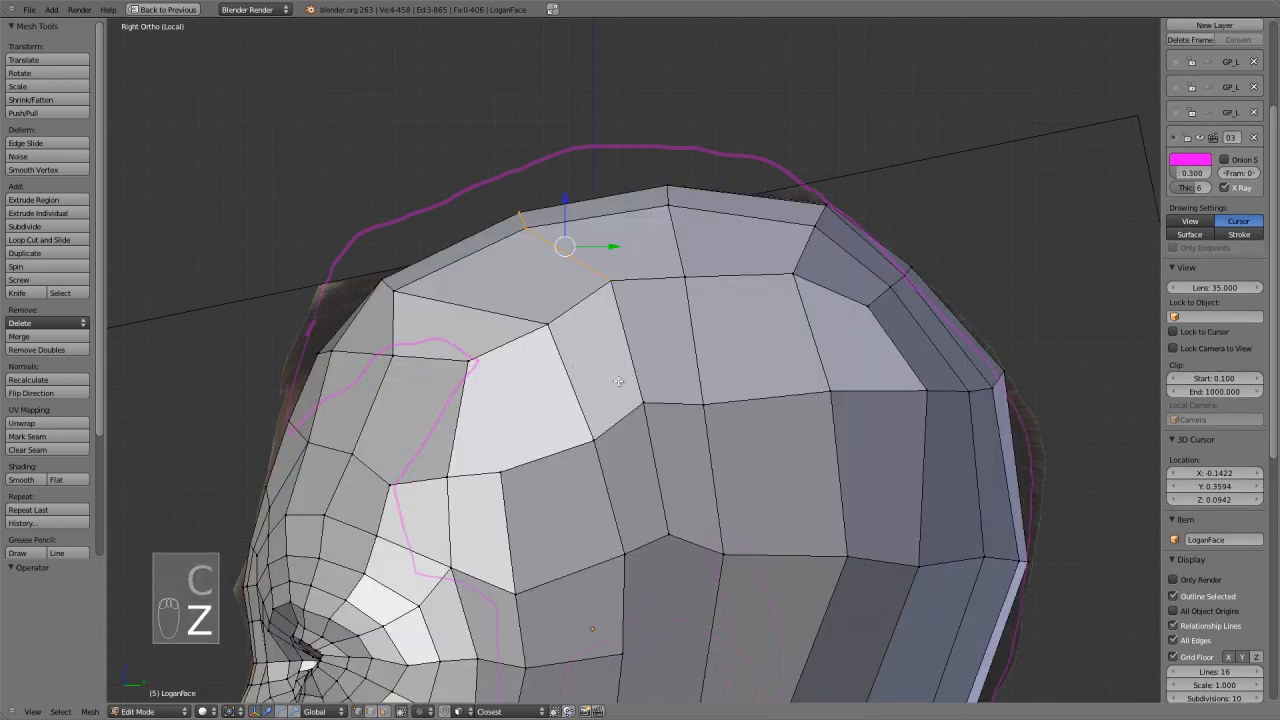
pyautogui.press('g')
pyautogui.click(571, 344)
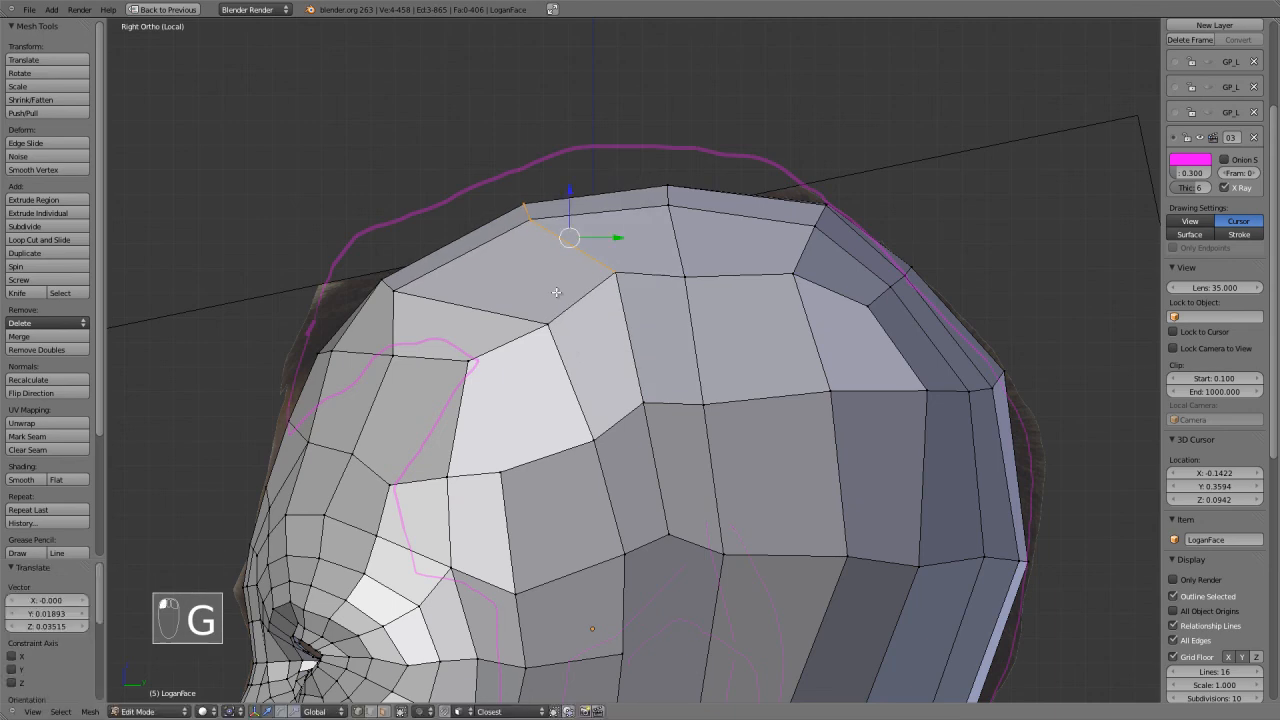
# Rotate the upper four loop vertices 28.235° and move them 0.038 along Y and -0.035 along Z.
pyautogui.press('r')
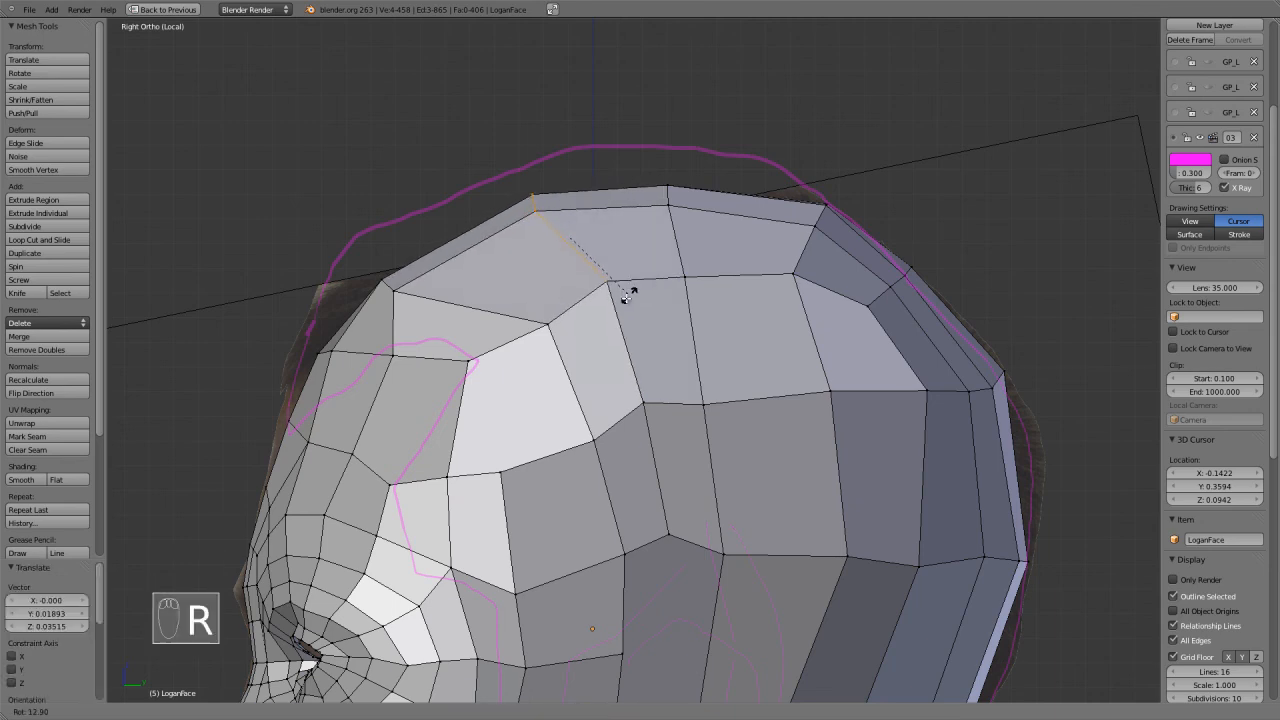
pyautogui.click(614, 305)
pyautogui.press('g')
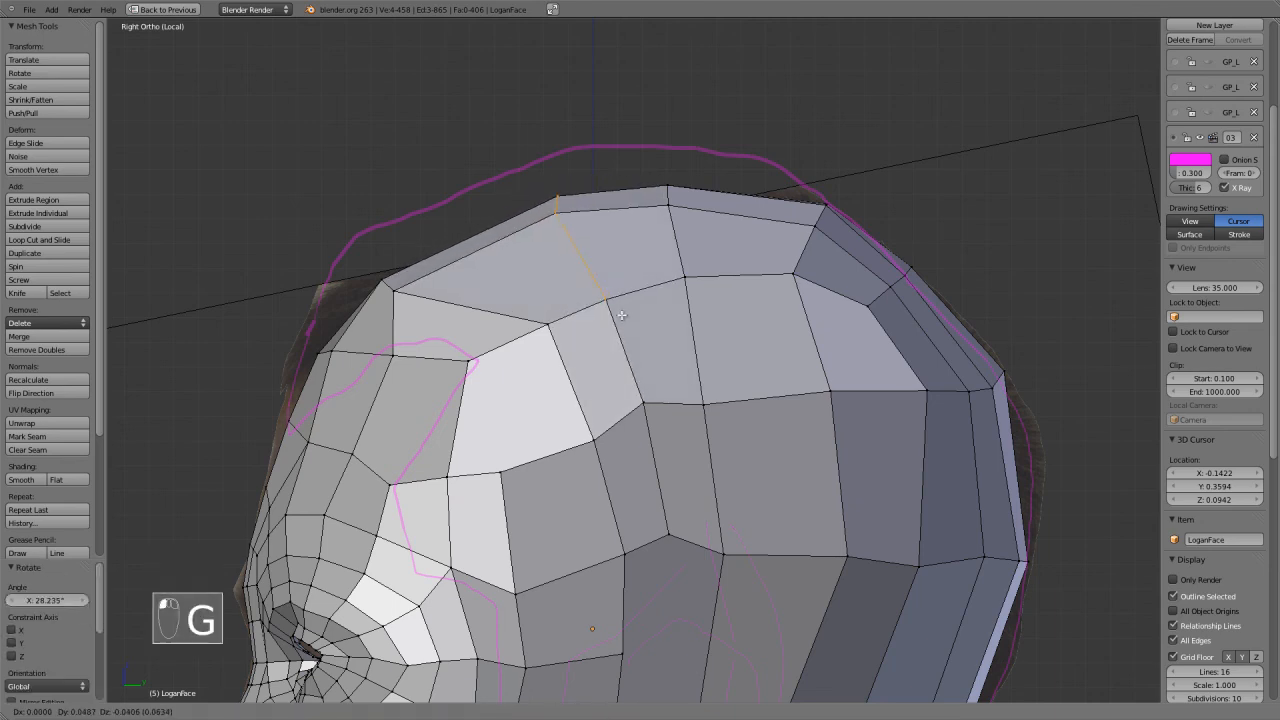
pyautogui.click(619, 313)
# Nudge the individual vertices across the top of the head and above the forehead backward to even out the faces.
pyautogui.press('g')
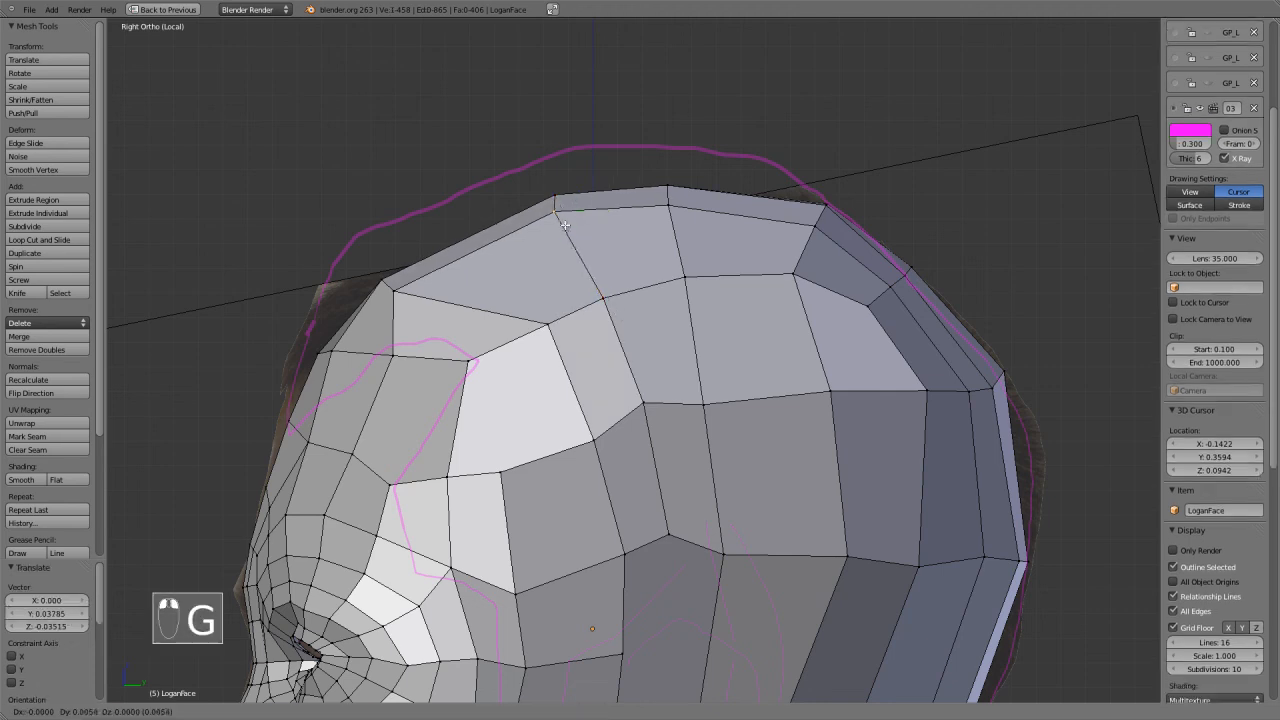
pyautogui.click(572, 226)
pyautogui.rightClick(396, 291)
pyautogui.press('g')
pyautogui.click(420, 298)
pyautogui.rightClick(668, 215)
pyautogui.press('g')
pyautogui.click(668, 217)
pyautogui.rightClick(686, 280)
pyautogui.press('g')
pyautogui.click(693, 283)
# Slide the vertical edge strip on the upper side of the head backward by a factor of 0.290.
pyautogui.scroll(-1, 703, 406)
pyautogui.keyDown('shift'); pyautogui.rightClick(691, 398); pyautogui.keyUp('shift')
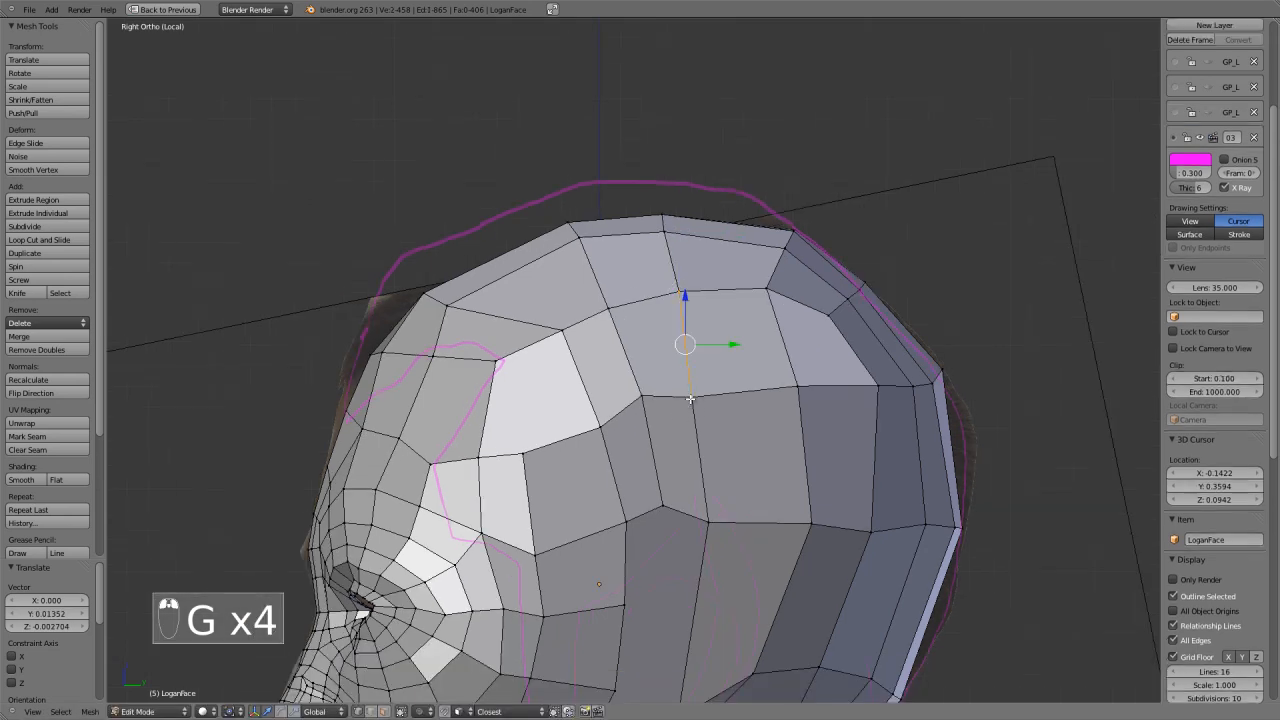
pyautogui.keyDown('shift'); pyautogui.rightClick(709, 513); pyautogui.keyUp('shift')
pyautogui.hotkey('ctrl', 'e')
pyautogui.click(702, 503)
pyautogui.click(734, 494)
# Slide the short edge at the very top of the crown backward by a factor of 0.196.
pyautogui.rightClick(663, 234)
pyautogui.keyDown('shift'); pyautogui.rightClick(664, 218); pyautogui.keyUp('shift')
pyautogui.hotkey('ctrl', 'e')
pyautogui.click(664, 218)
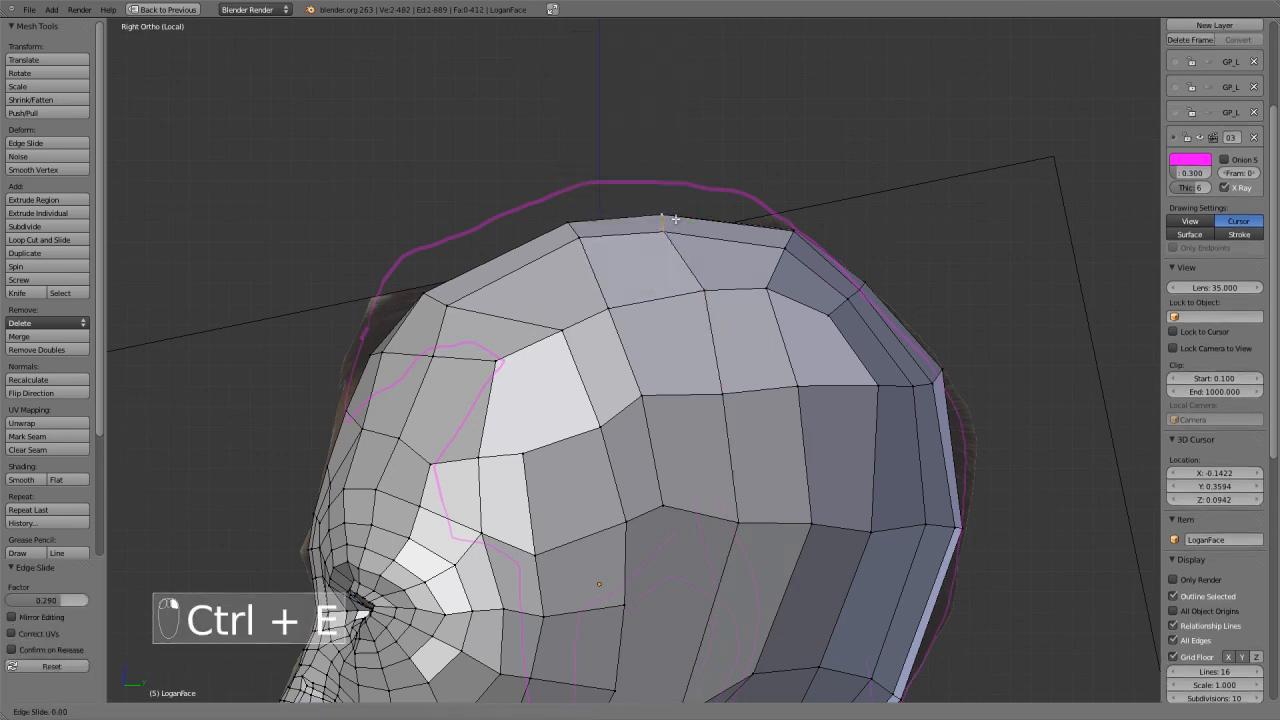
pyautogui.click(683, 288)
# Move the short vertical edge strip at the corner of the jaw 0.027 along Y.
pyautogui.scroll(-2, 698, 386)
pyautogui.scroll(-1, 698, 386)
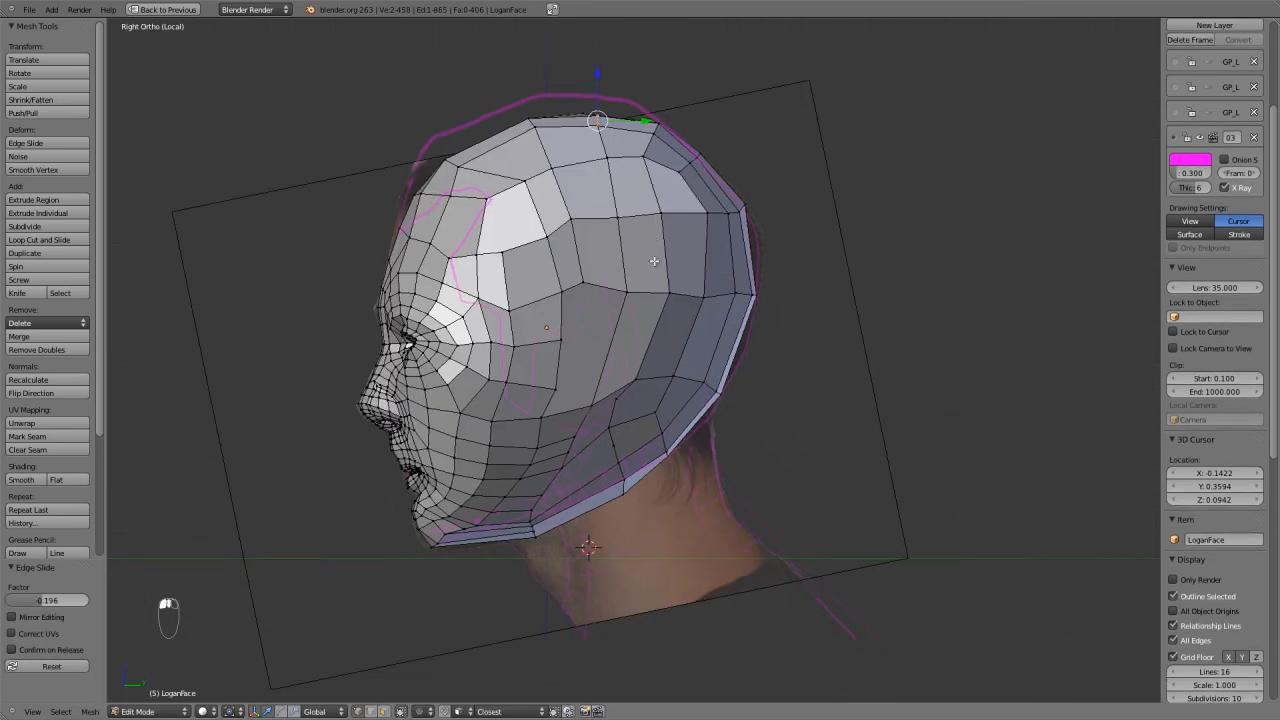
pyautogui.scroll(4, 621, 434)
pyautogui.moveTo(558, 489); pyautogui.dragTo(434, 519, button='middle')
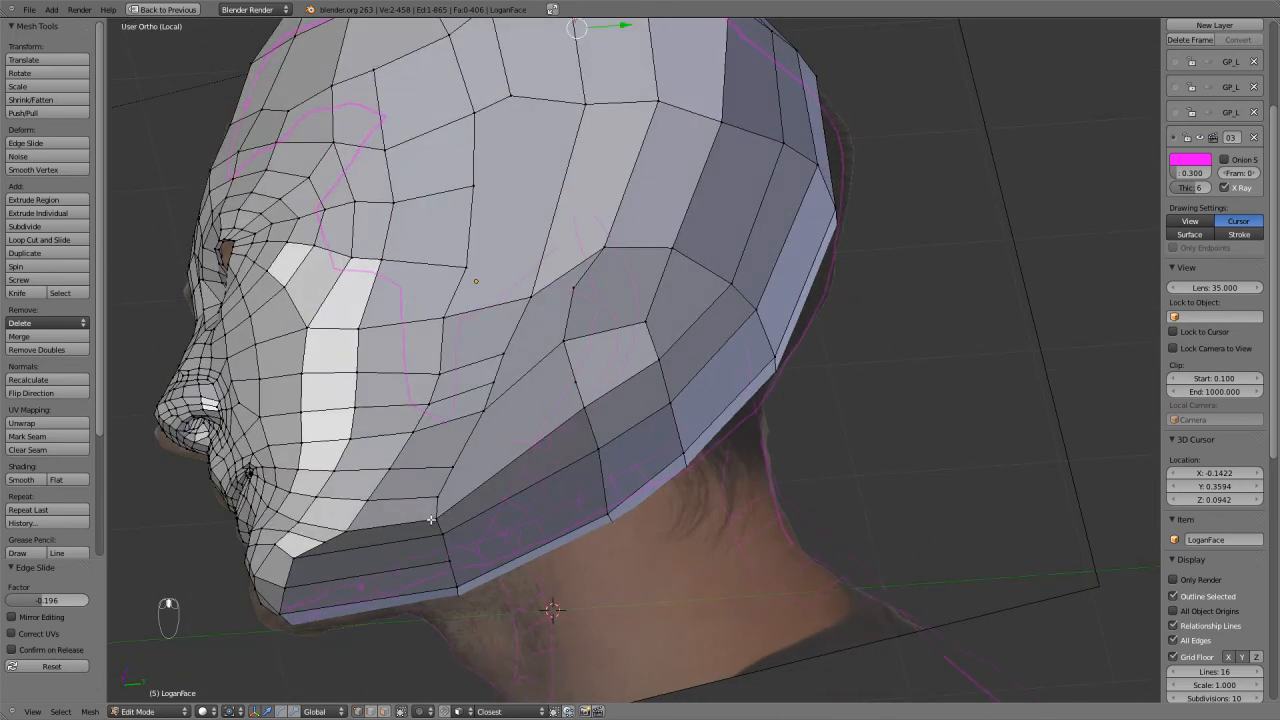
pyautogui.keyDown('alt'); pyautogui.rightClick(442, 513); pyautogui.keyUp('alt')
pyautogui.keyDown('alt'); pyautogui.rightClick(445, 496); pyautogui.keyUp('alt')
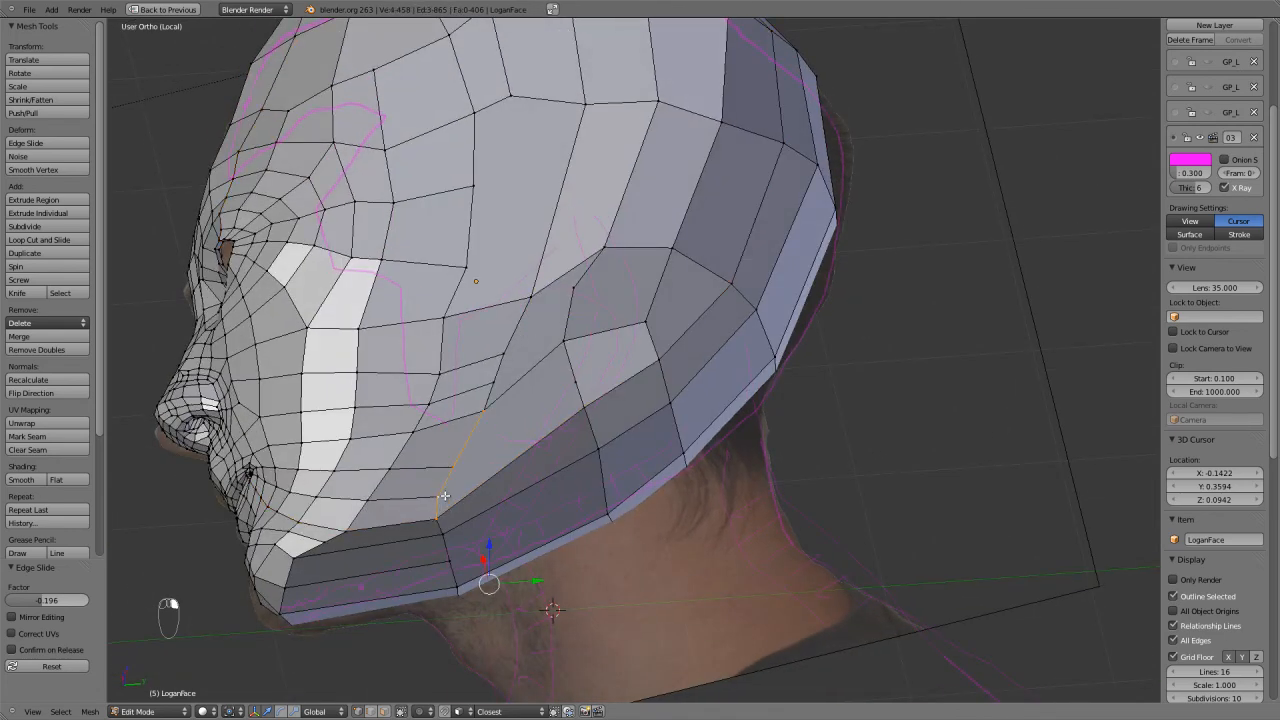
pyautogui.keyDown('ctrl'); pyautogui.keyDown('alt'); pyautogui.rightClick(449, 546); pyautogui.keyUp('alt'); pyautogui.keyUp('ctrl')
pyautogui.keyDown('alt'); pyautogui.rightClick(446, 526); pyautogui.keyUp('alt')
pyautogui.keyDown('alt'); pyautogui.rightClick(443, 533); pyautogui.keyUp('alt')
pyautogui.moveTo(443, 535); pyautogui.dragTo(466, 555, button='middle')
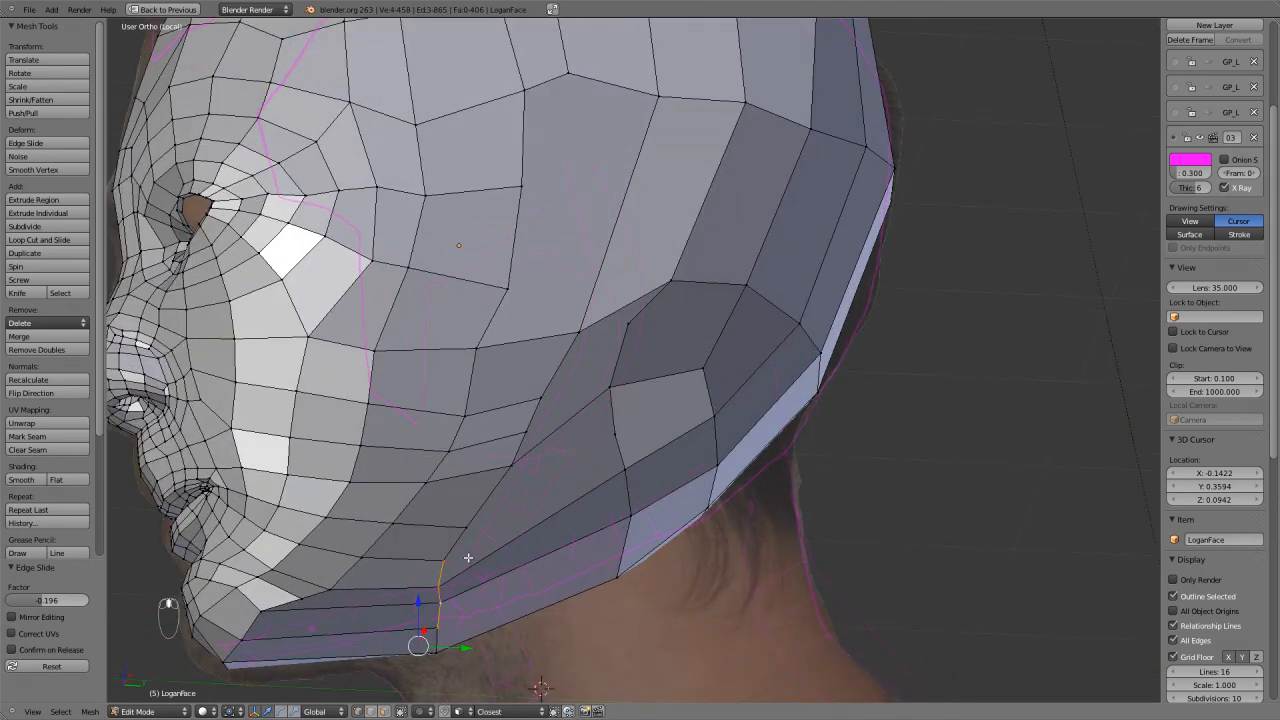
pyautogui.press('KP_1')
pyautogui.press('KP_3')
pyautogui.hotkey('ctrl', 'e')
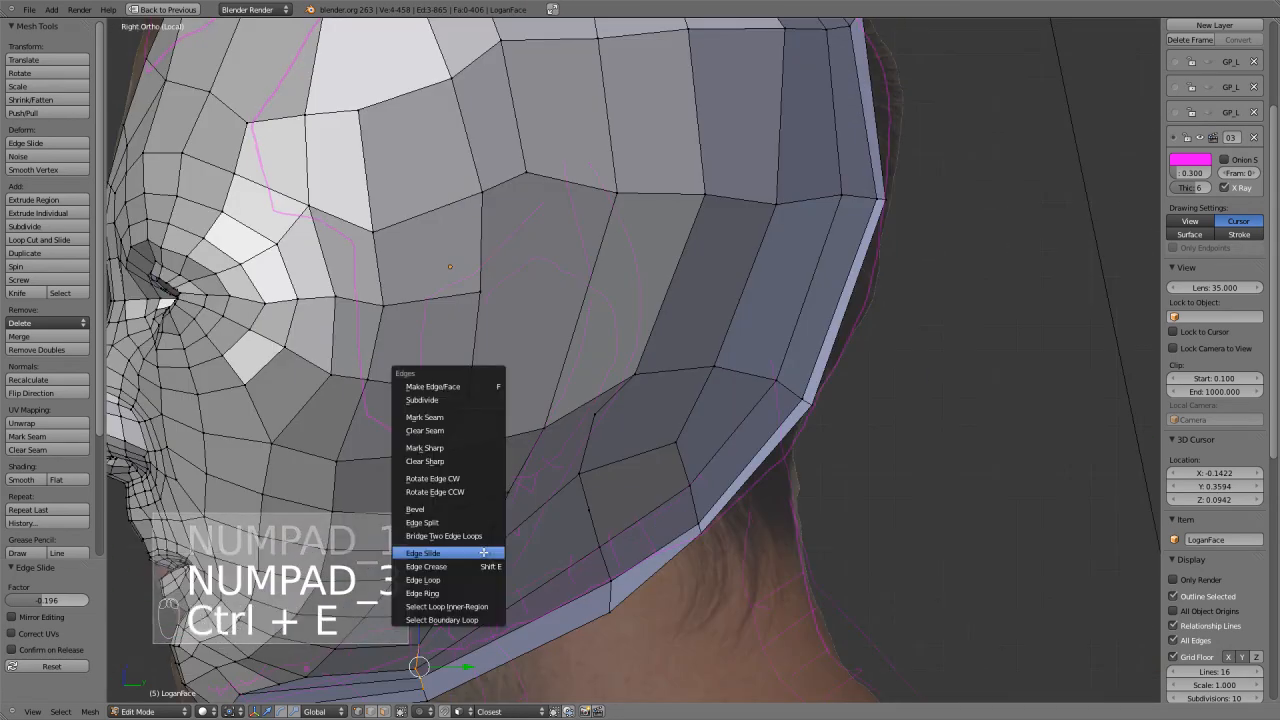
pyautogui.click(470, 549)
pyautogui.click(504, 549)
pyautogui.scroll(-4, 500, 545)
pyautogui.press('g')
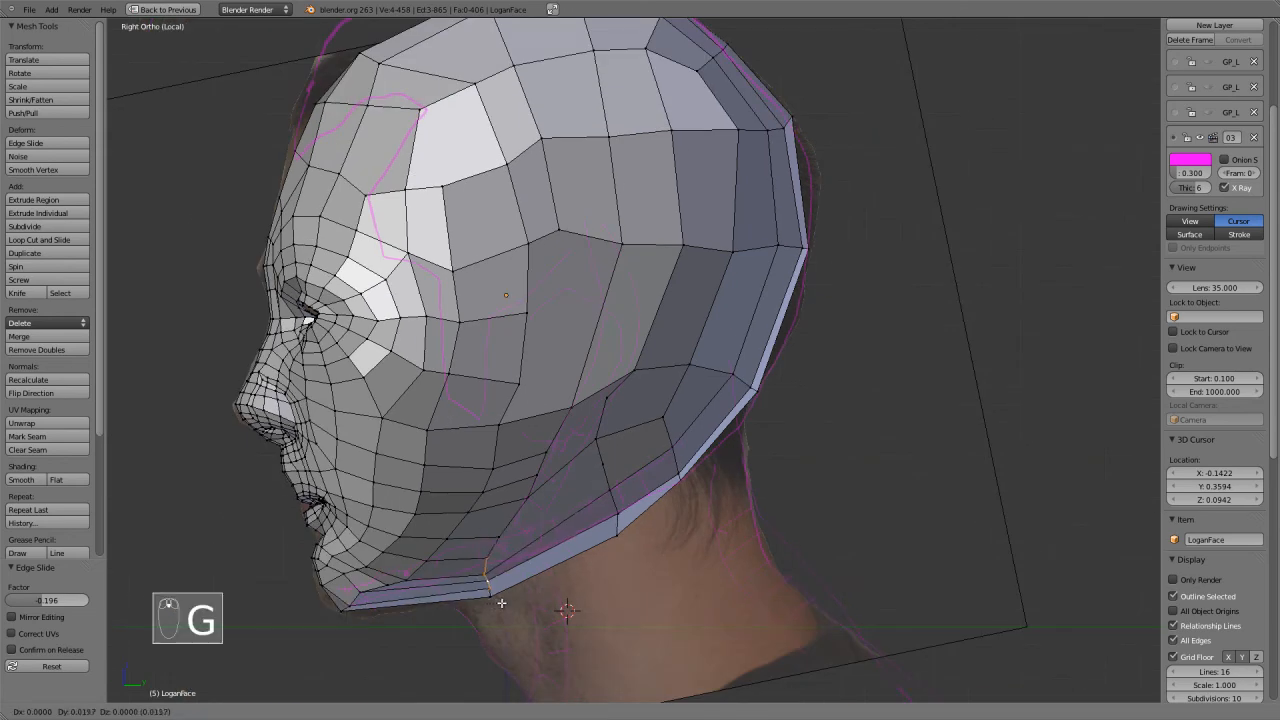
pyautogui.click(504, 603)
# Adjust the single vertex at the jaw corner by 0.016 in Y and 0.030 in Z.
pyautogui.scroll(2, 488, 580)
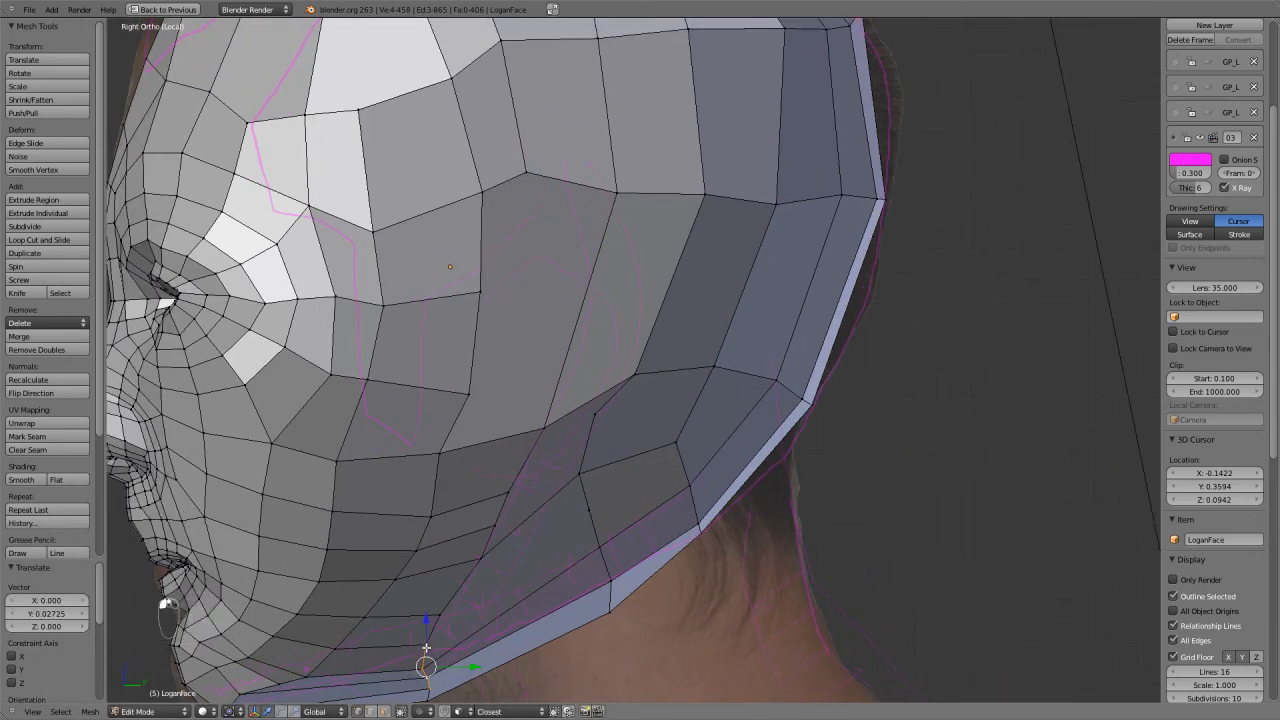
pyautogui.press('g')
pyautogui.press('g')
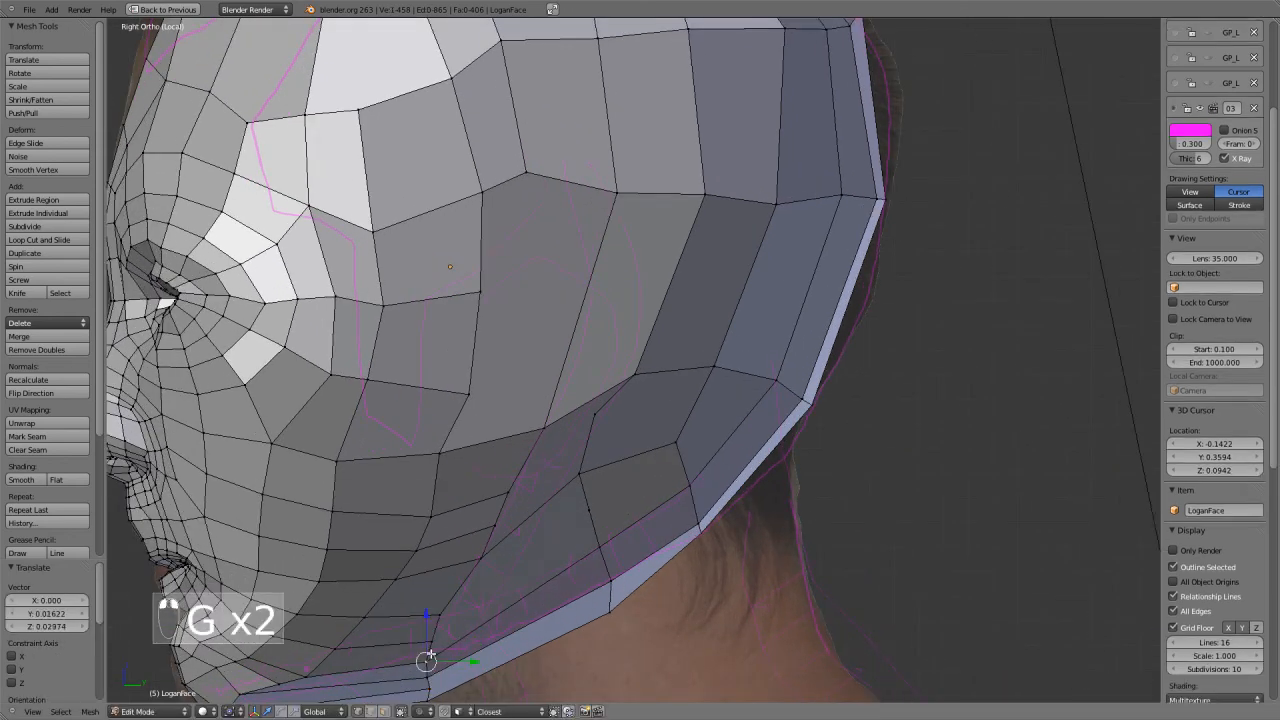
# Leave Edit Mode and examine the overall head shape from the front.
pyautogui.scroll(-4, 457, 634)
pyautogui.scroll(2, 494, 612)
pyautogui.scroll(-2, 494, 612)
pyautogui.press('Tab')
pyautogui.moveTo(583, 637); pyautogui.dragTo(722, 637, button='middle')
pyautogui.scroll(1, 722, 637)
pyautogui.press('KP_1')
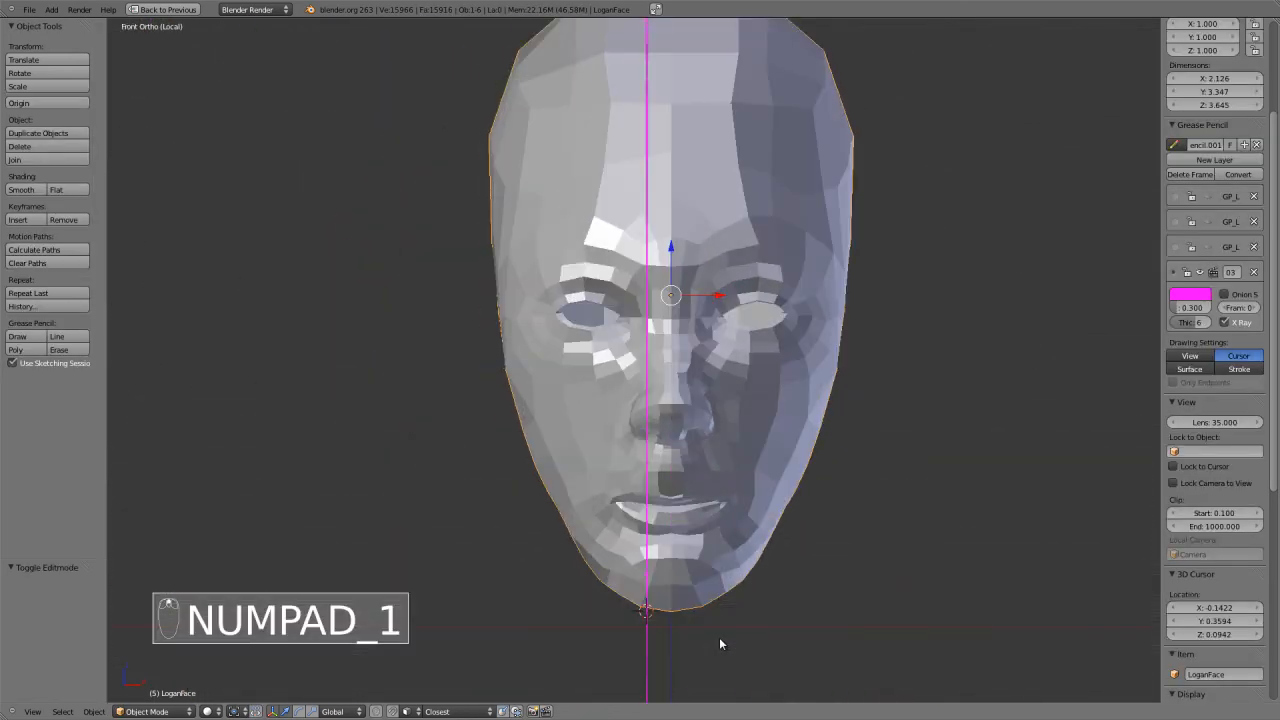
# Examine the head with textured shading from the front, at an angle with solid shading, and from the right side.
pyautogui.hotkey('alt', 'z')
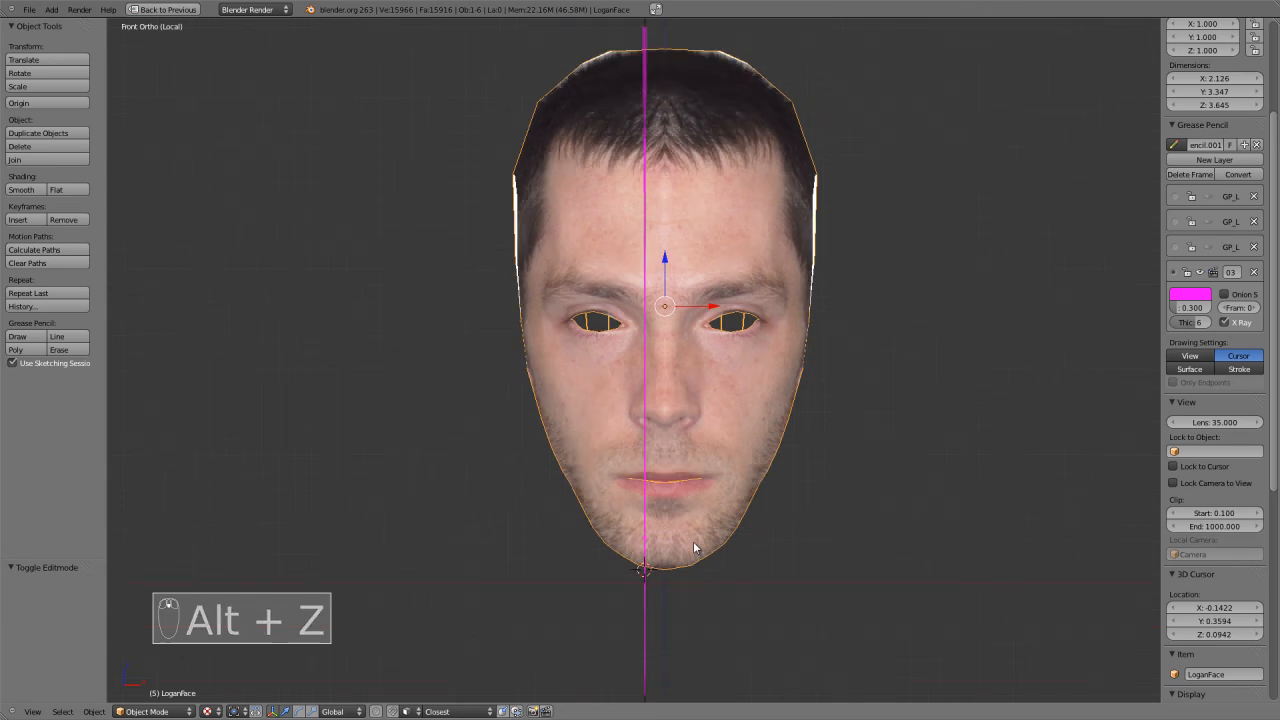
pyautogui.scroll(2, 693, 541)
pyautogui.scroll(-2, 684, 545)
pyautogui.press('a')
pyautogui.moveTo(684, 545); pyautogui.dragTo(508, 523, button='middle')
pyautogui.scroll(3, 550, 535)
pyautogui.scroll(-2, 492, 517)
pyautogui.press('z')
pyautogui.press('z')
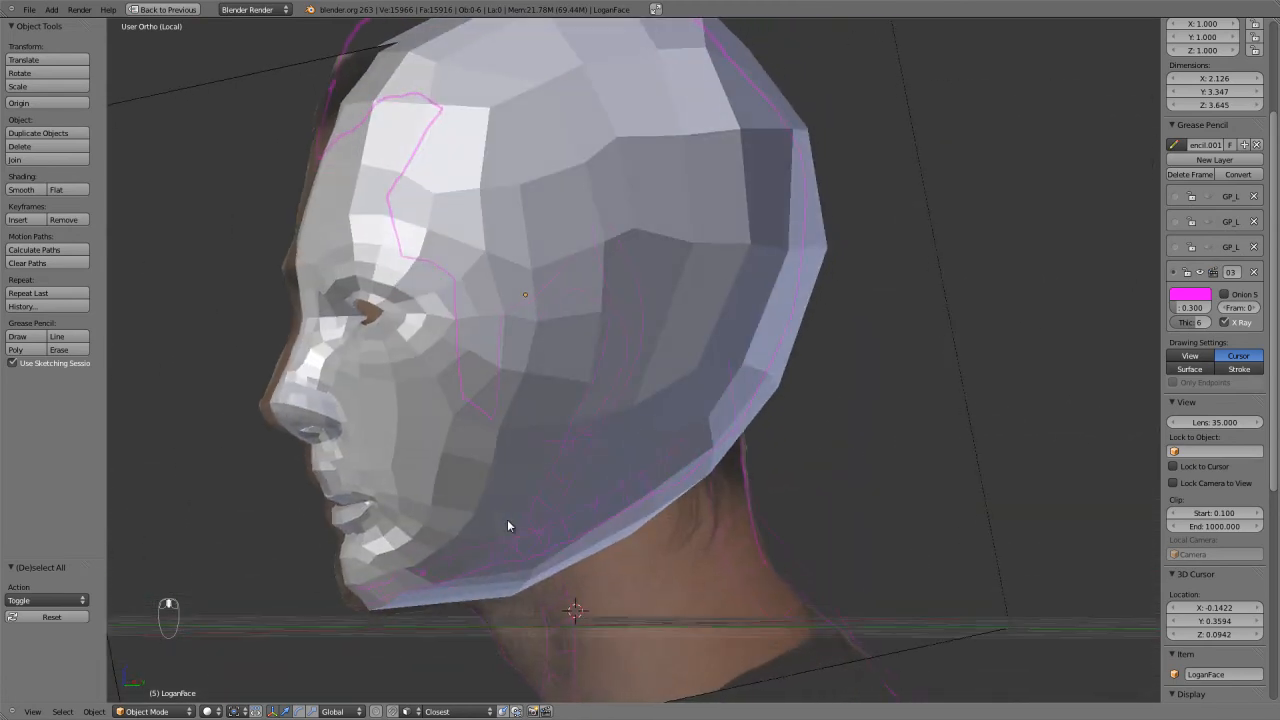
pyautogui.press('KP_1')
pyautogui.press('KP_3')
pyautogui.hotkey('alt', 'Tab')
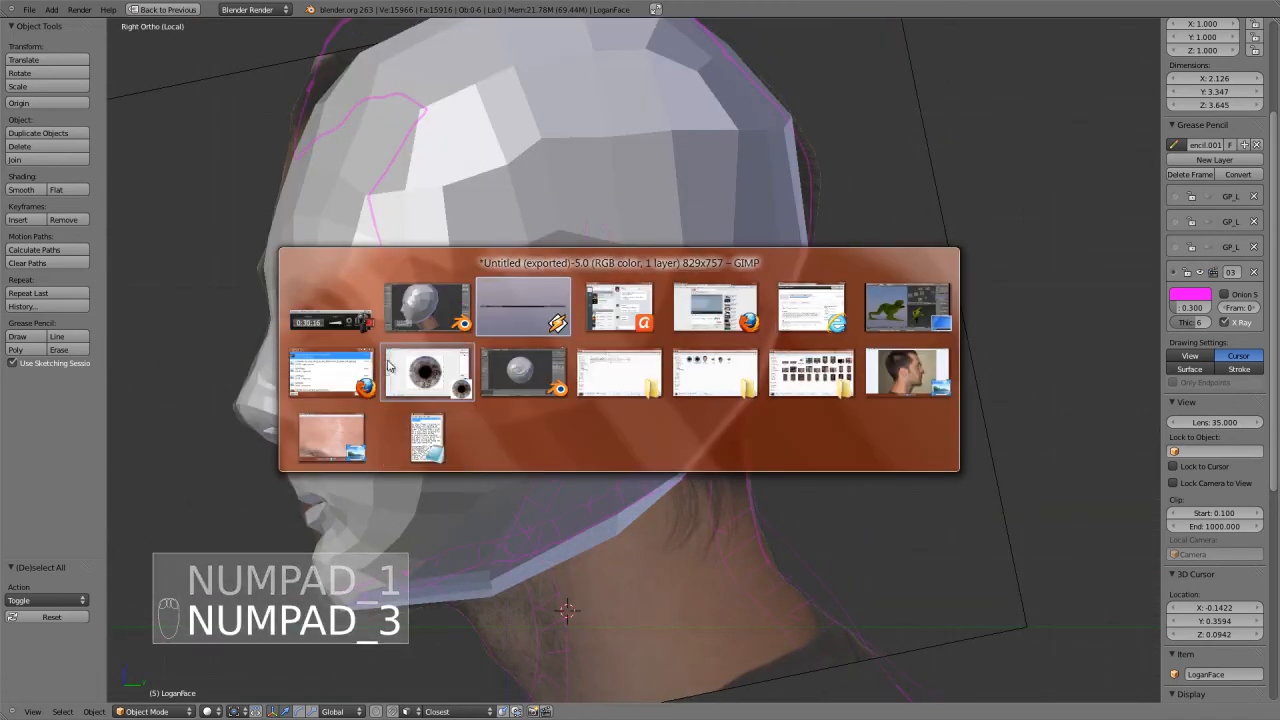
pyautogui.click(348, 322)
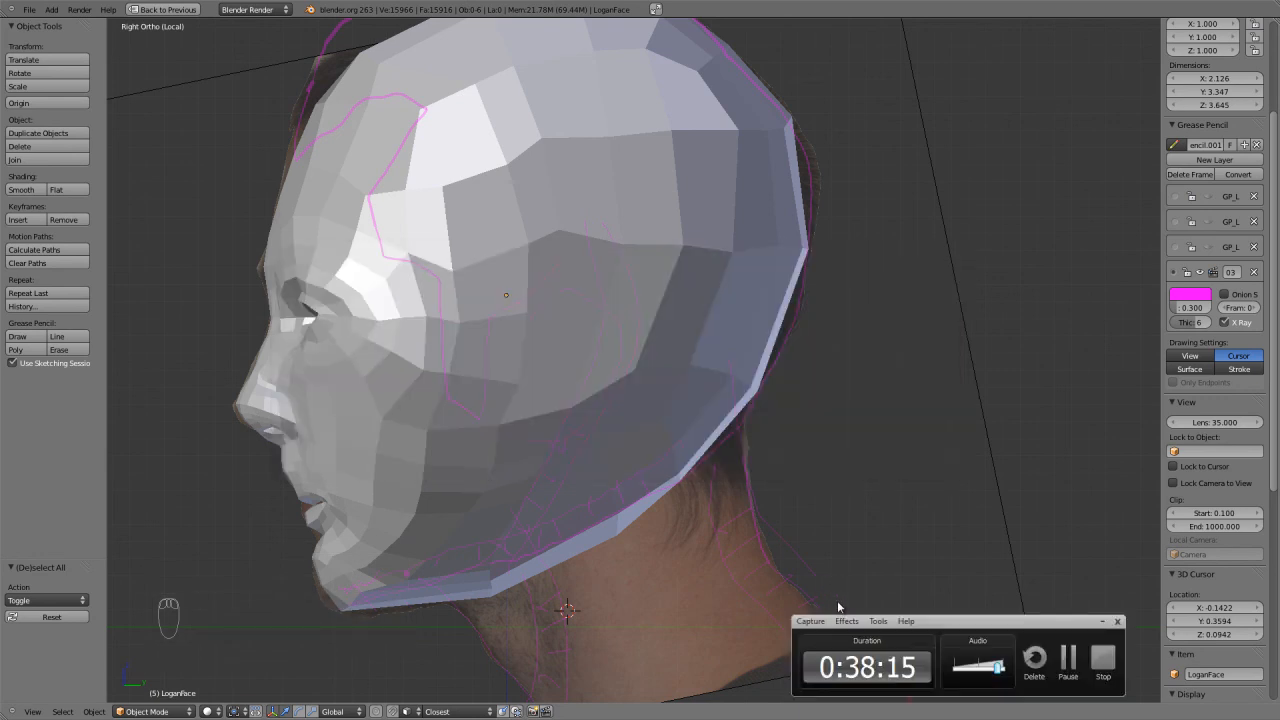
pyautogui.click(714, 497)
pyautogui.scroll(-1, 712, 500)
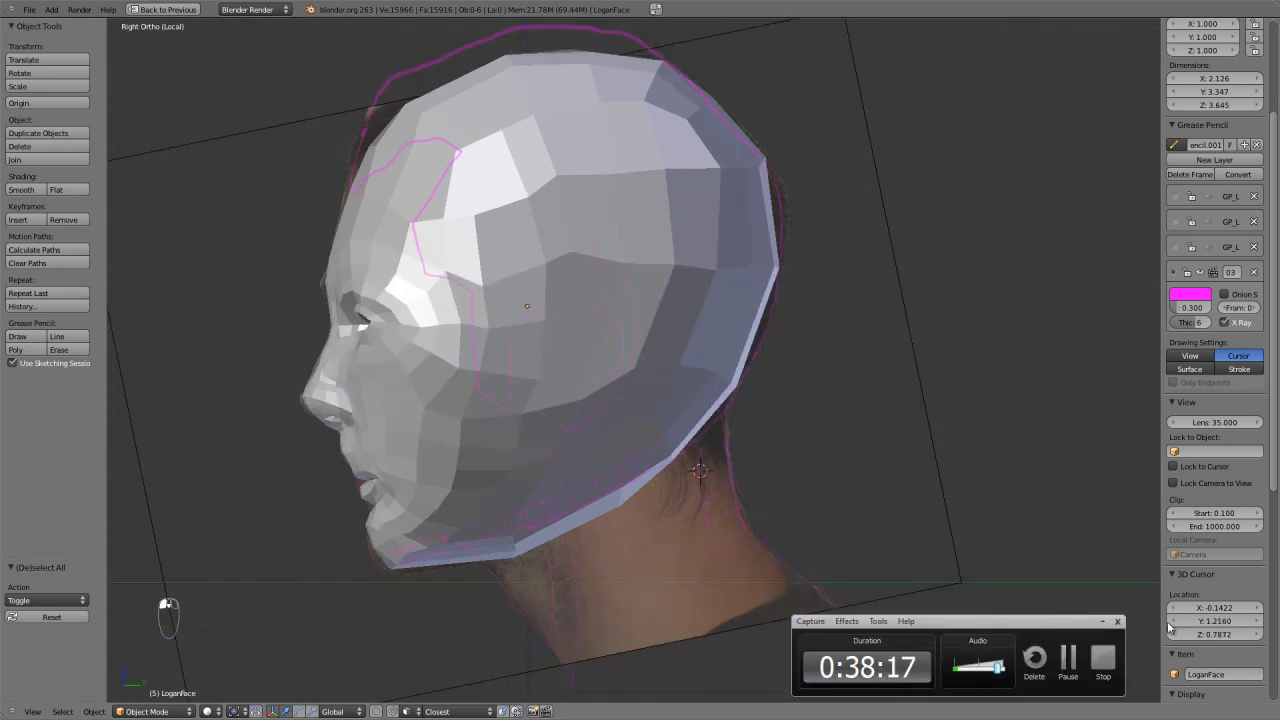
pyautogui.click(1105, 620)
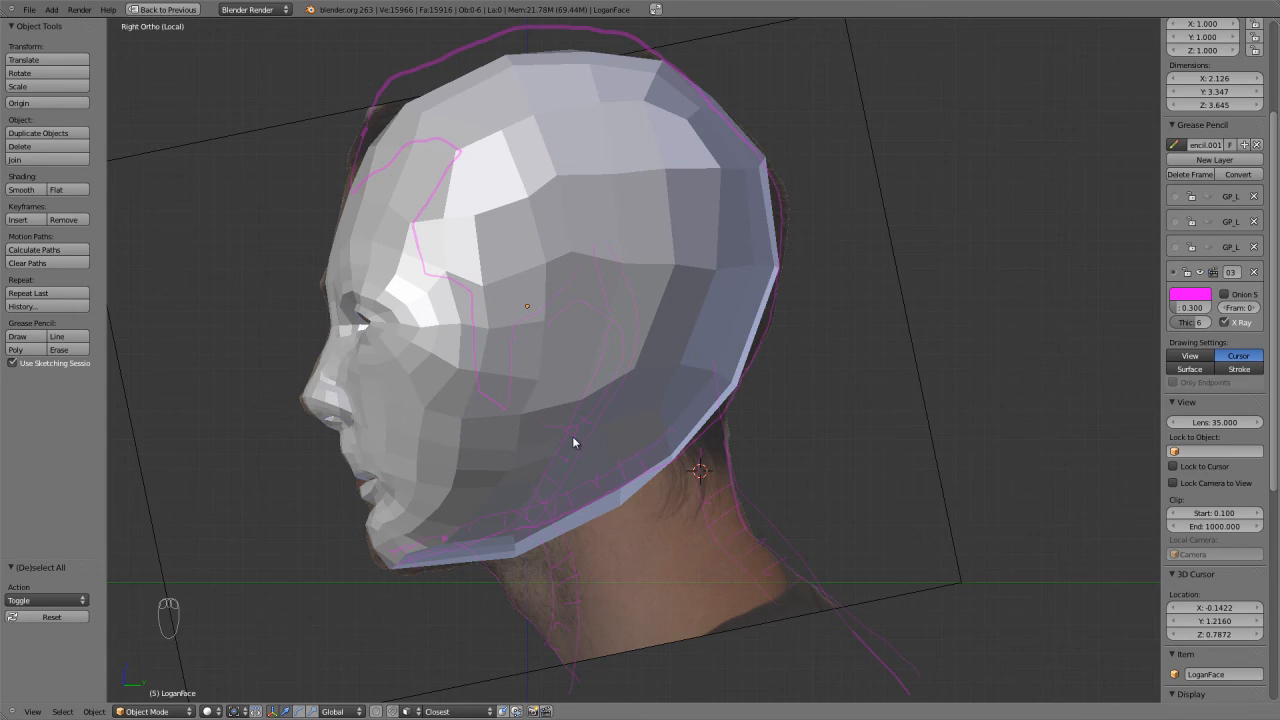
# Check the textured face from the front, and reopen the mesh in Edit Mode with solid shading in the right side view.
pyautogui.press('KP_1')
pyautogui.scroll(3, 780, 470)
pyautogui.hotkey('alt', 'z')
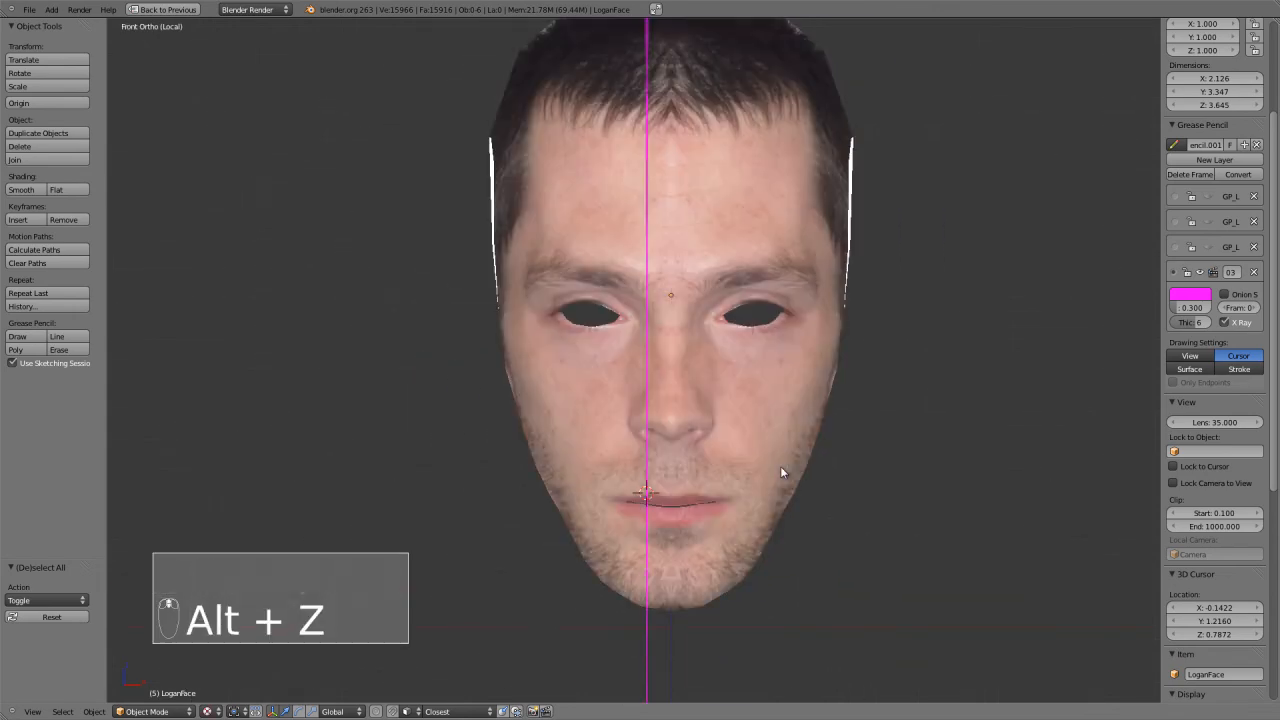
pyautogui.press('Tab')
pyautogui.moveTo(896, 256)
pyautogui.keyDown('shift'); pyautogui.mouseDown(button='middle')
pyautogui.moveTo(818, 388)
pyautogui.moveTo(791, 389)
pyautogui.moveTo(805, 403)
pyautogui.mouseUp(button='middle'); pyautogui.keyUp('shift')
pyautogui.scroll(2, 818, 388)
pyautogui.press('z')
pyautogui.press('z')
pyautogui.scroll(-2, 805, 403)
pyautogui.press('KP_1')
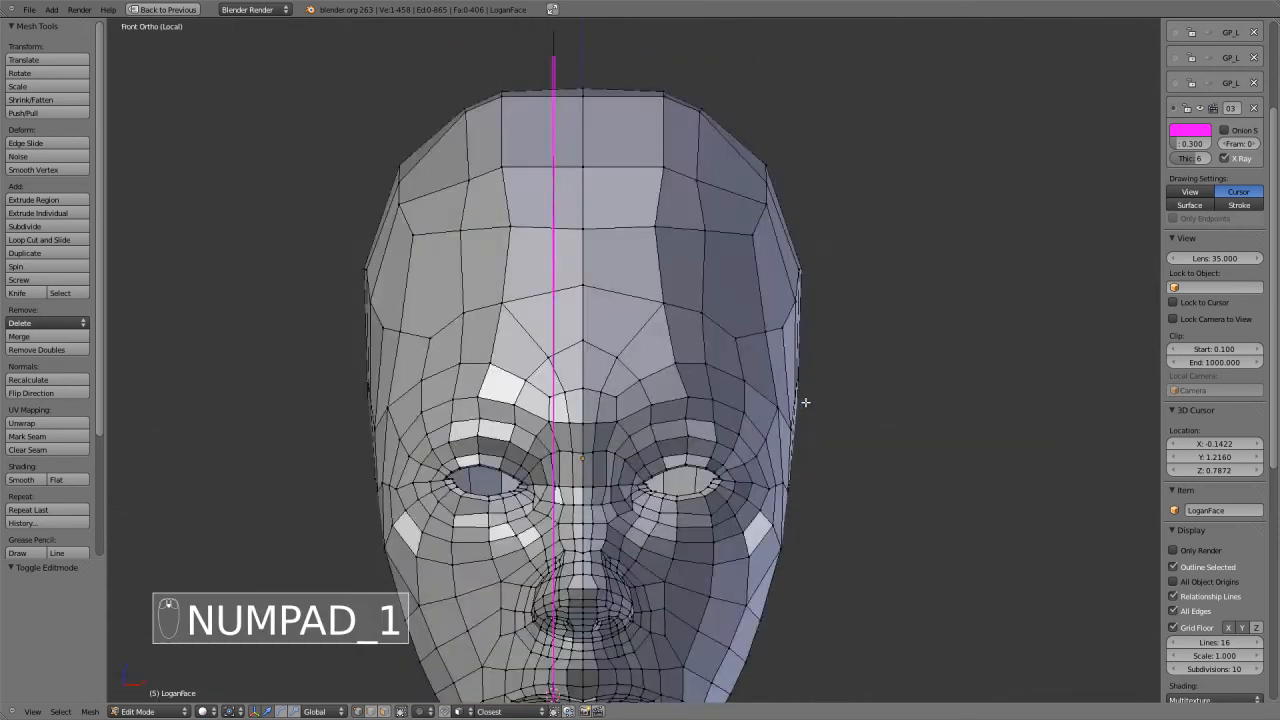
pyautogui.press('KP_3')
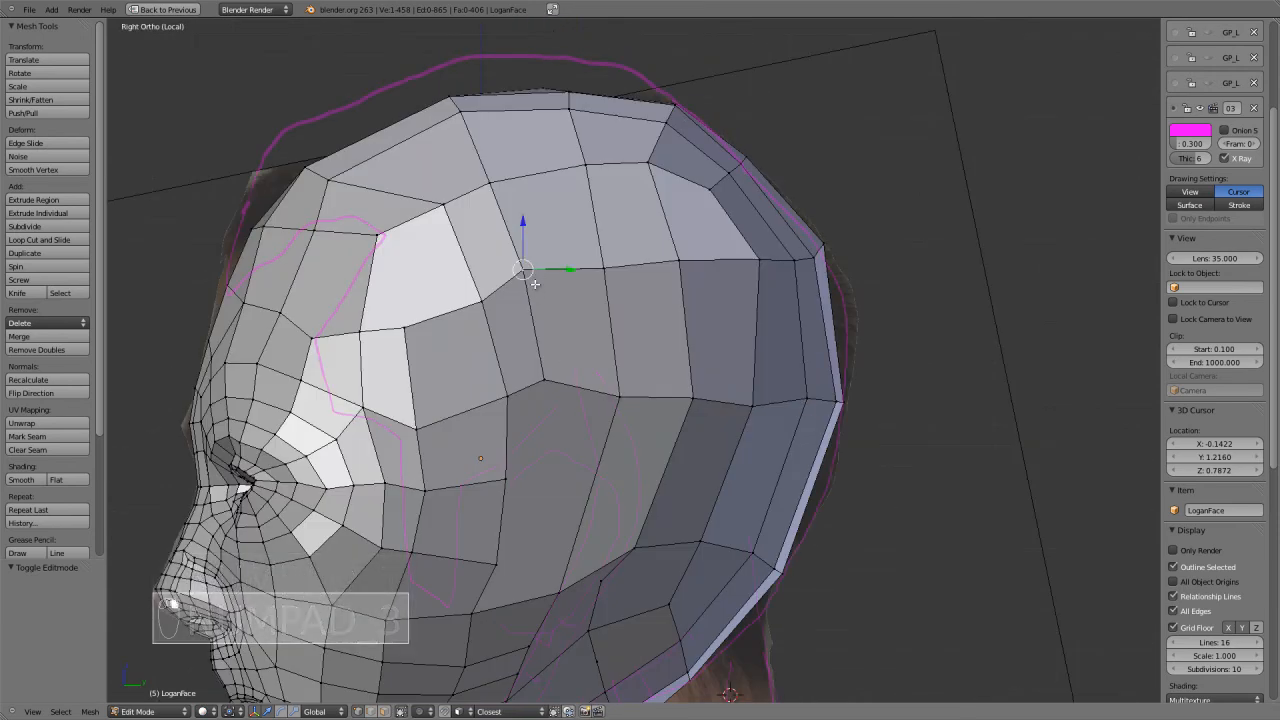
# Slide the two-segment vertical edge strip on the side of the skull above the ear backward by a factor of about -0.39.
pyautogui.rightClick(522, 269)
pyautogui.keyDown('alt'); pyautogui.rightClick(502, 201); pyautogui.keyUp('alt')
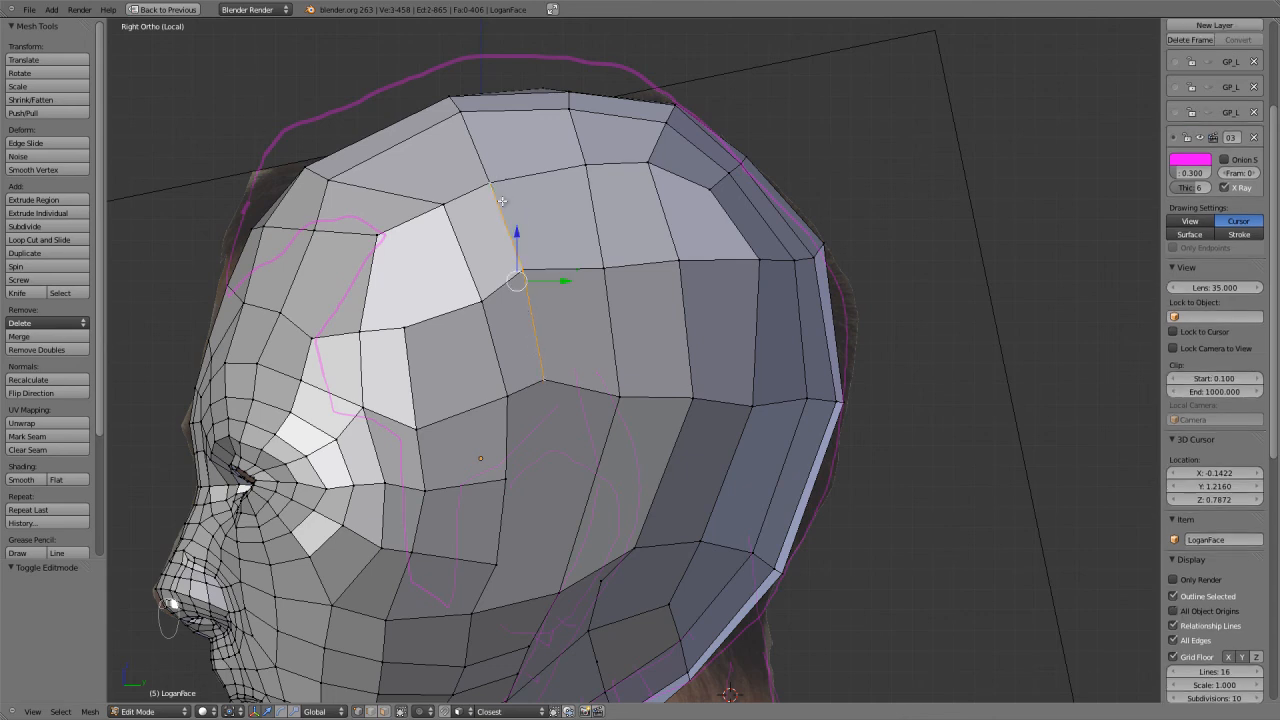
pyautogui.hotkey('ctrl', 'e')
pyautogui.click(548, 305)
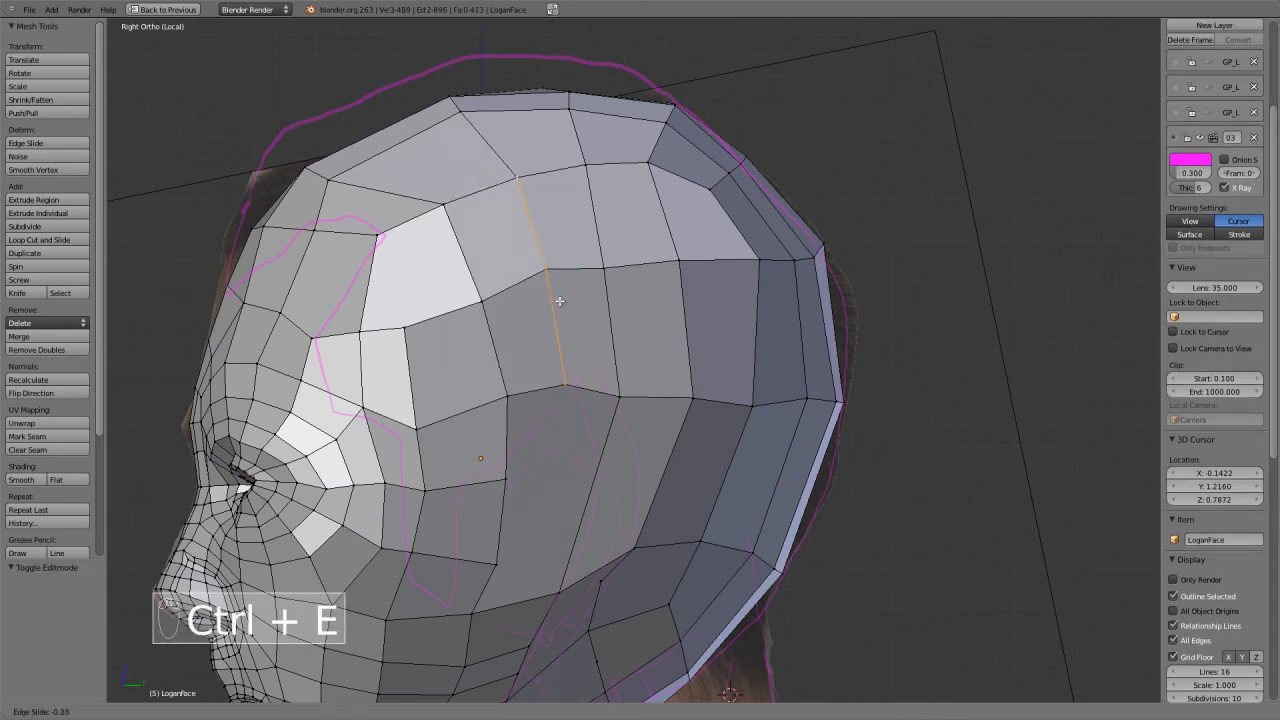
pyautogui.click(558, 300)
# Move the front crown vertex 0.036 in Y and 0.013 in Z, and the upper temple vertex -0.133 in Y and -0.042 in Z.
pyautogui.rightClick(464, 122)
pyautogui.press('g')
pyautogui.click(472, 119)
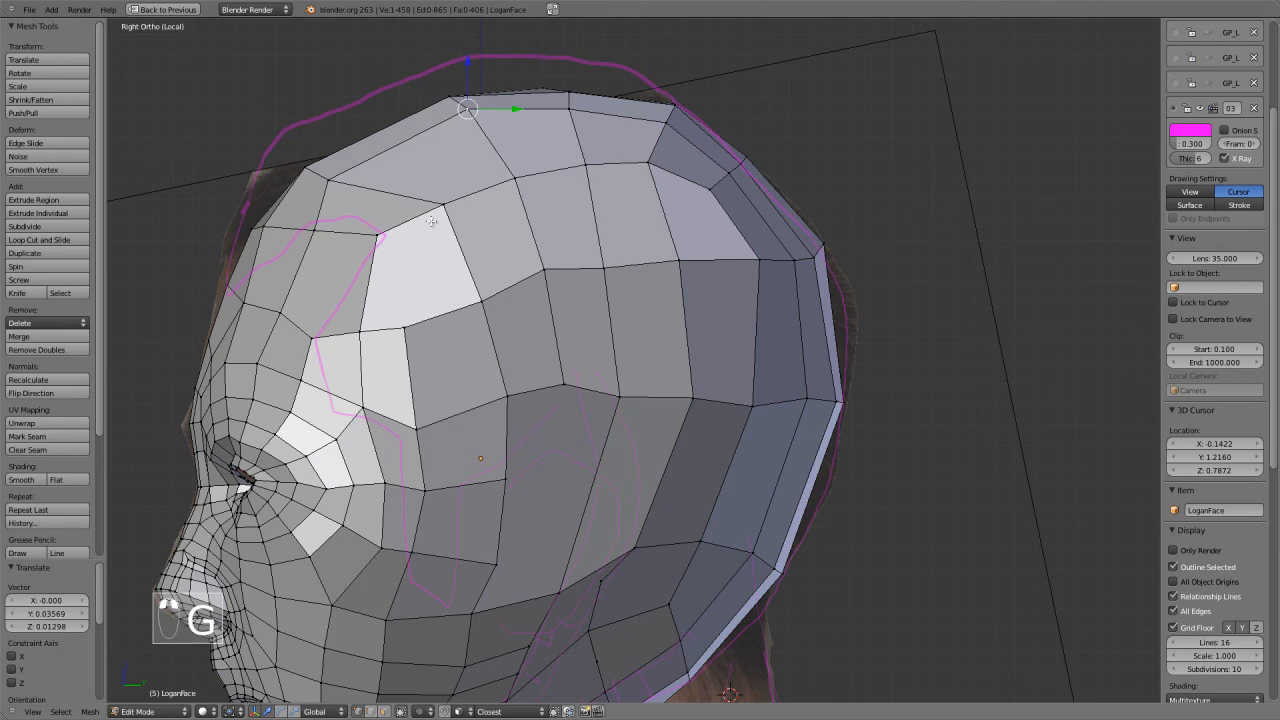
pyautogui.rightClick(440, 206)
pyautogui.press('g')
pyautogui.click(462, 246)
# Shift vertices low on the skull behind the ear area by 0.101 in Y and -0.039 in Z, and by about 0.097 and -0.023.
pyautogui.keyDown('shift'); pyautogui.moveTo(554, 486); pyautogui.dragTo(540, 264, button='middle'); pyautogui.keyUp('shift')
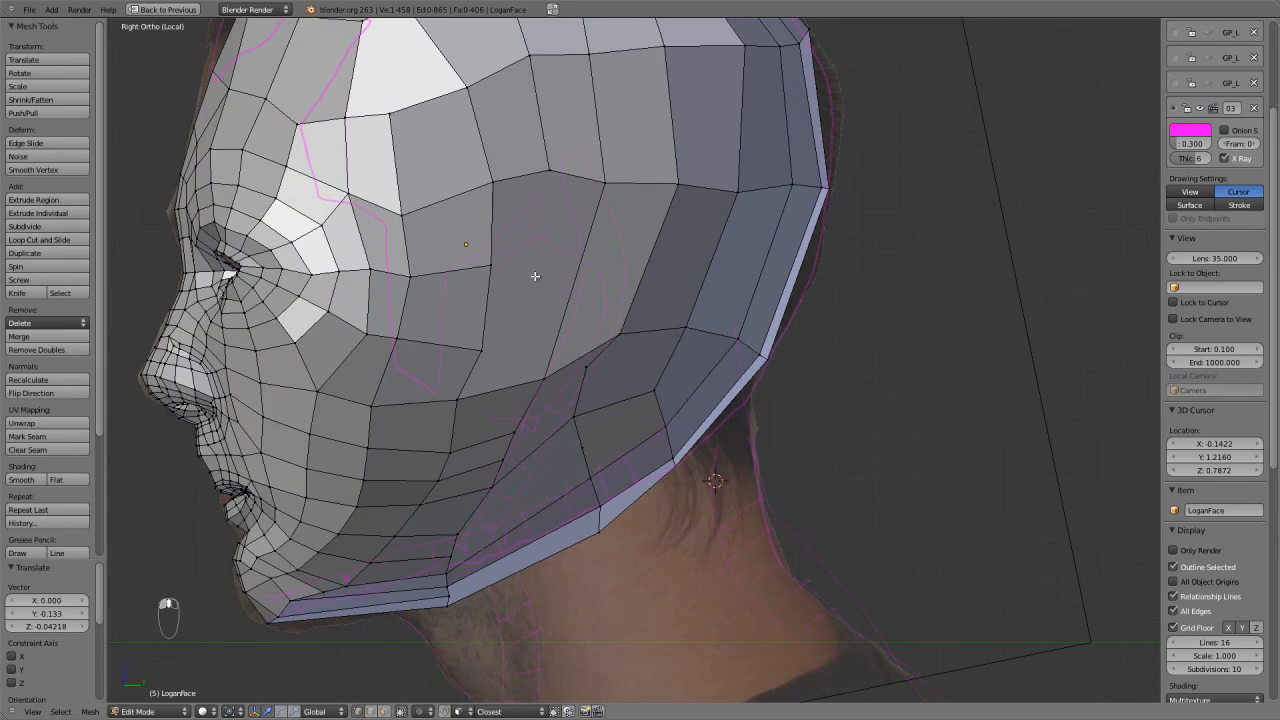
pyautogui.press('KP_1')
pyautogui.press('KP_3')
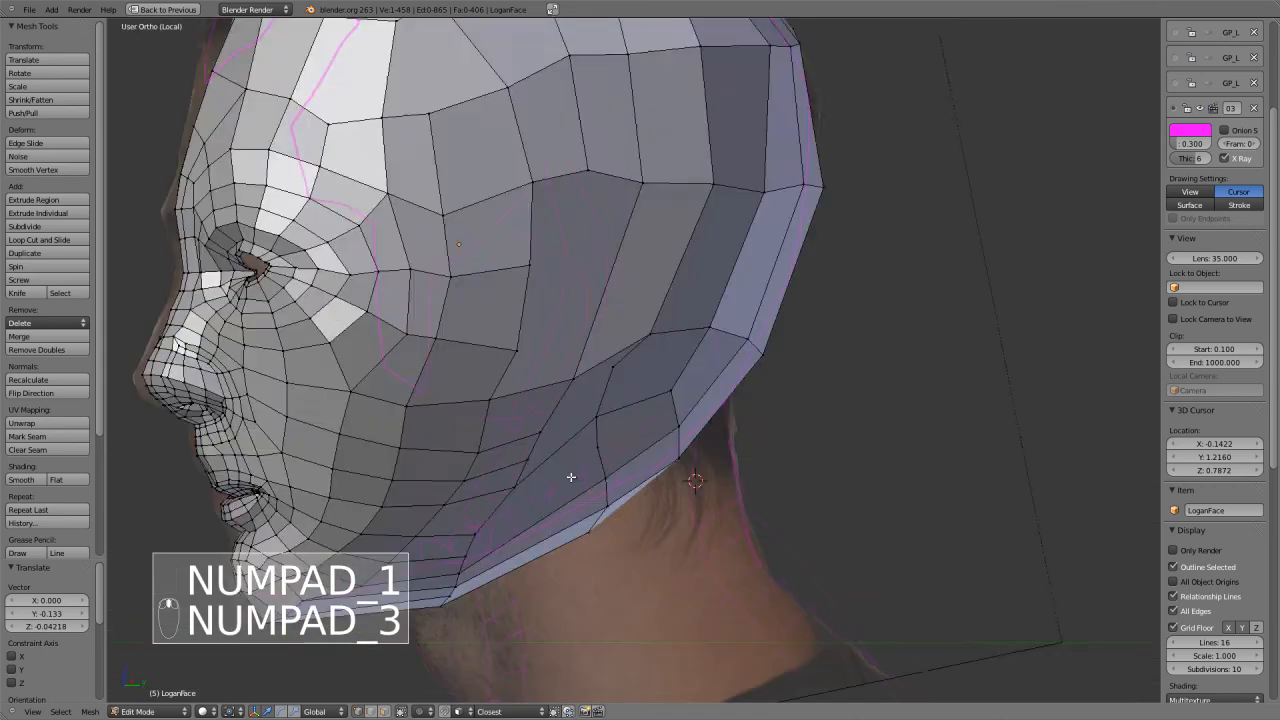
pyautogui.keyDown('shift'); pyautogui.moveTo(583, 430); pyautogui.dragTo(563, 400, button='middle'); pyautogui.keyUp('shift')
pyautogui.rightClick(557, 389)
pyautogui.press('g')
pyautogui.click(577, 394)
pyautogui.press('g')
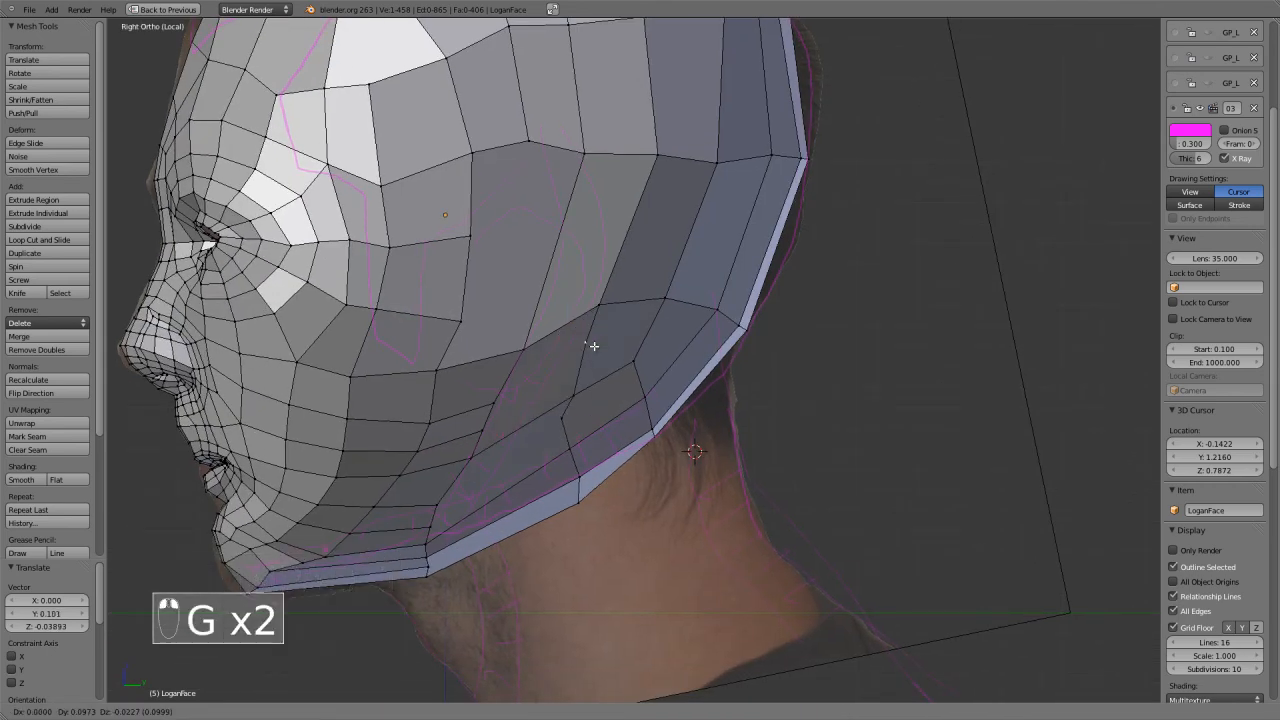
pyautogui.click(597, 348)
# Nudge the vertex directly behind the ear area 0.003 along Y.
pyautogui.rightClick(602, 308)
pyautogui.press('g')
pyautogui.click(606, 313)
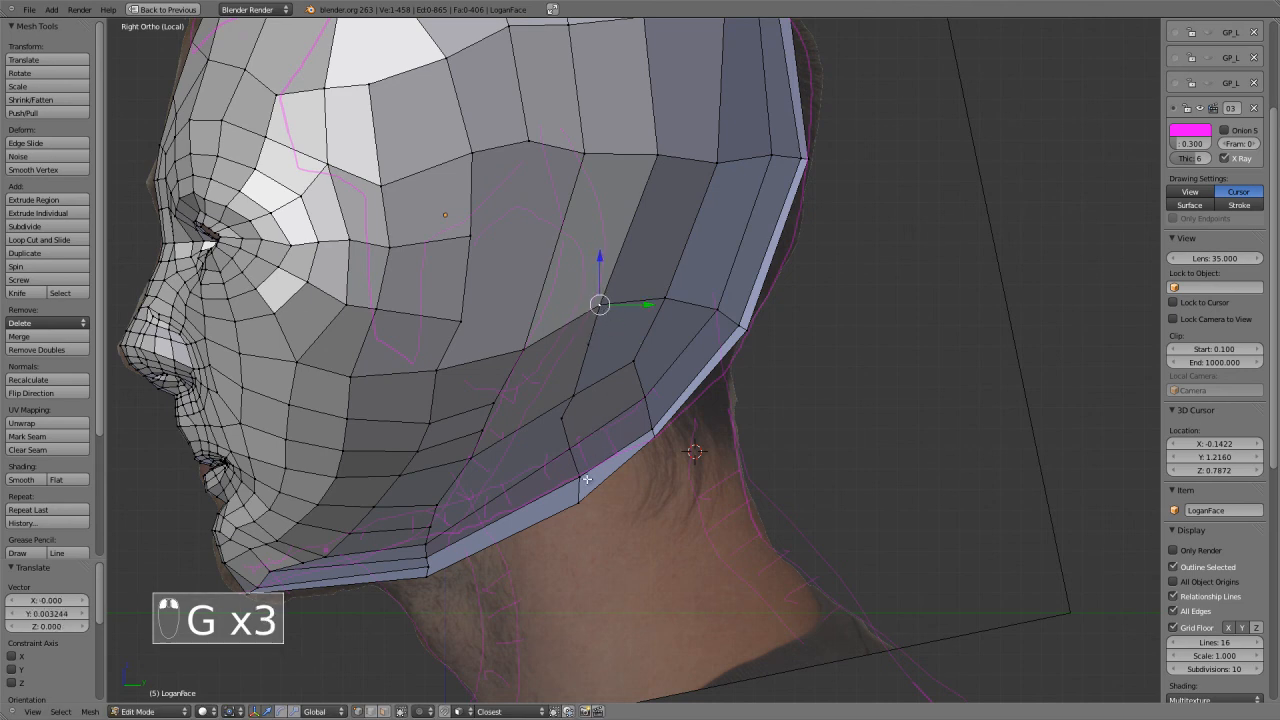
# Examine the edge distribution of the head from the side and front, looking closely at the jaw and ear area.
pyautogui.keyDown('shift'); pyautogui.moveTo(528, 500); pyautogui.dragTo(557, 461, button='middle'); pyautogui.keyUp('shift')
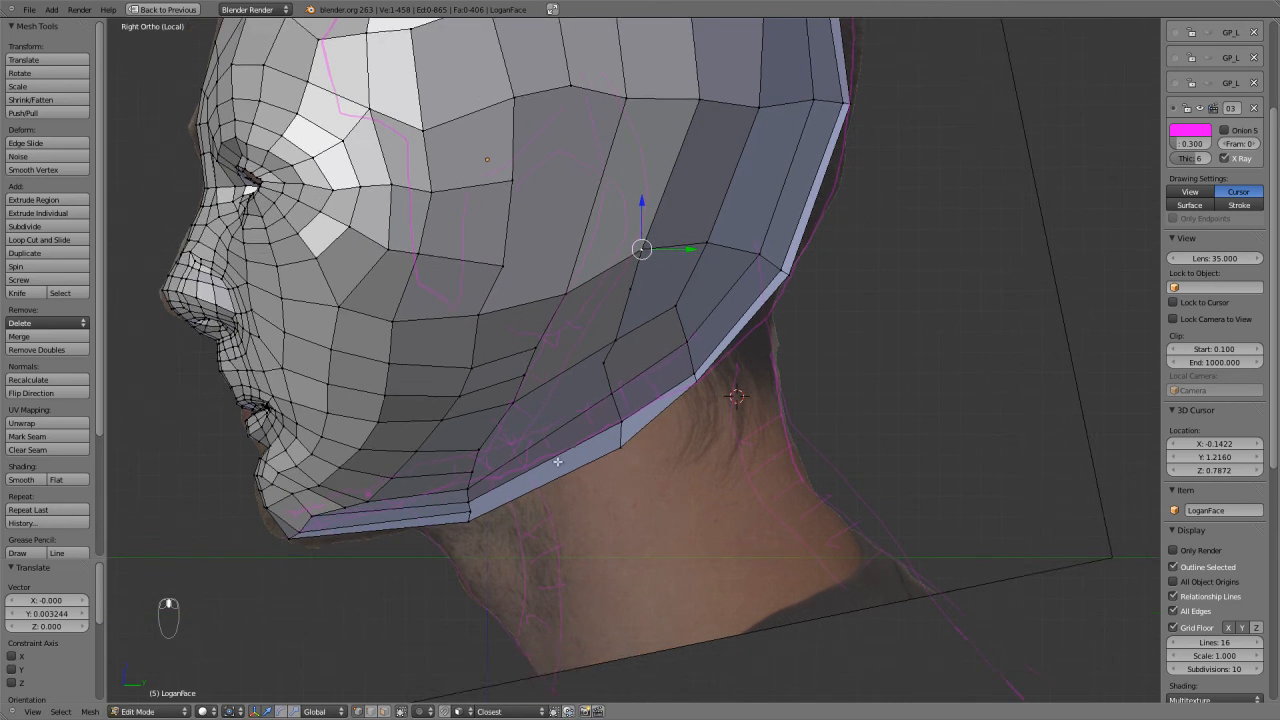
pyautogui.scroll(1, 557, 462)
pyautogui.keyDown('shift'); pyautogui.moveTo(462, 431); pyautogui.dragTo(565, 518, button='middle'); pyautogui.keyUp('shift')
pyautogui.scroll(-2, 522, 471)
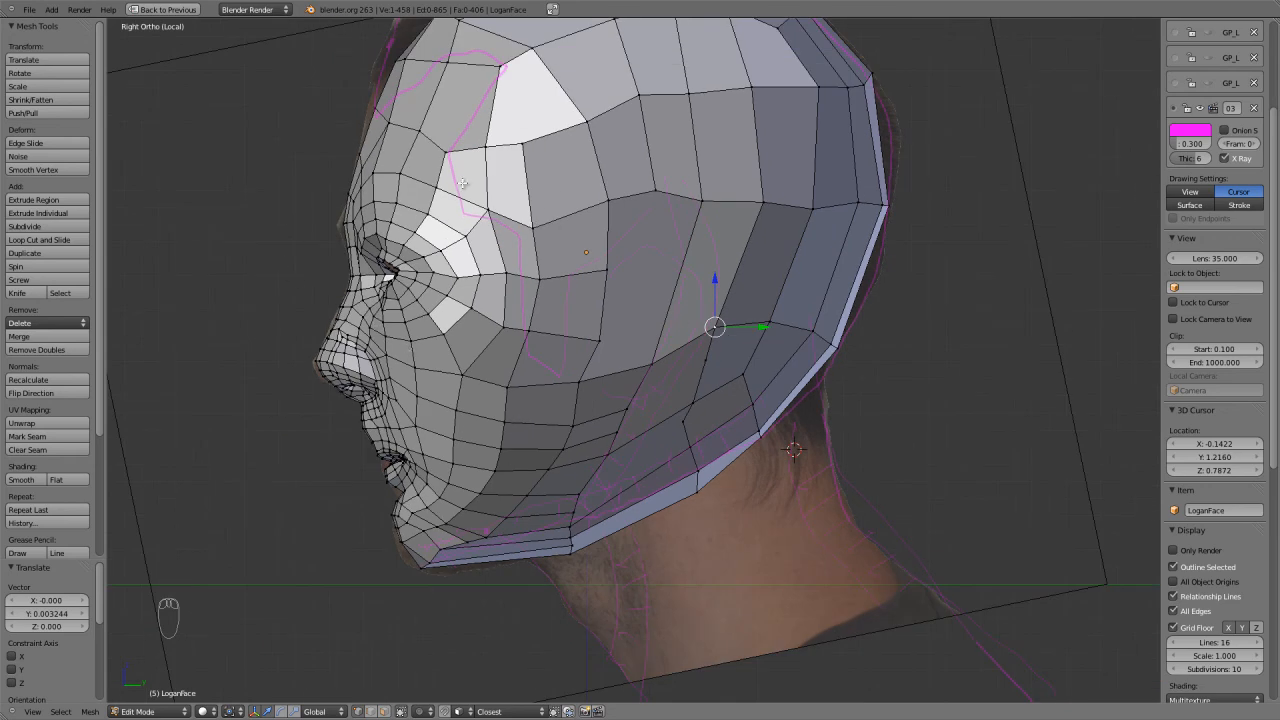
pyautogui.keyDown('shift'); pyautogui.moveTo(389, 303); pyautogui.dragTo(514, 426, button='middle'); pyautogui.keyUp('shift')
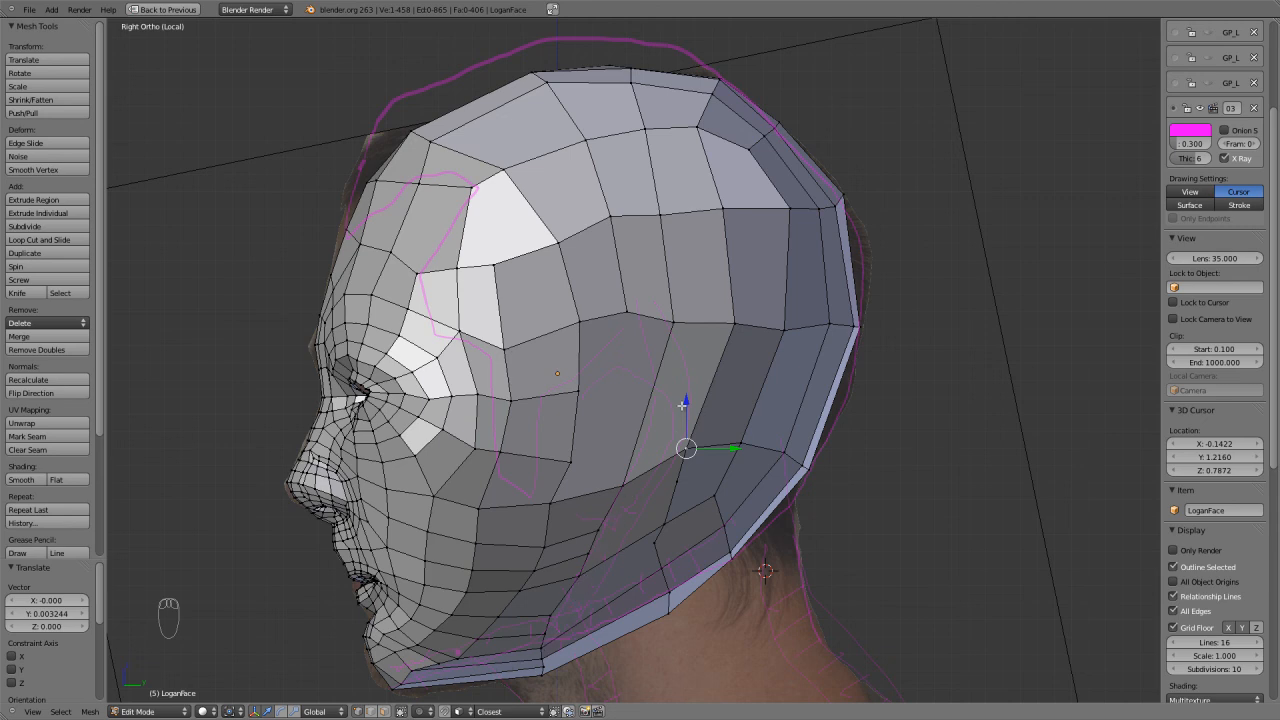
pyautogui.moveTo(617, 551); pyautogui.dragTo(668, 535, button='middle')
pyautogui.press('KP_1')
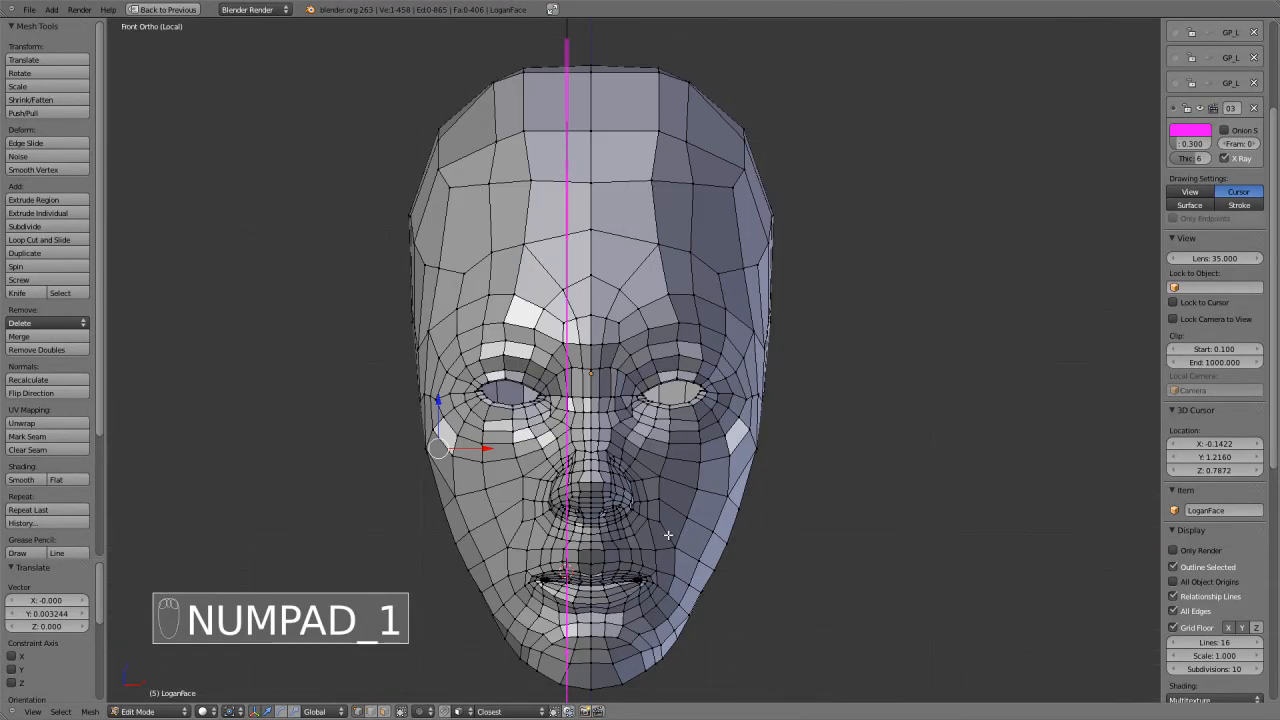
pyautogui.press('KP_3')
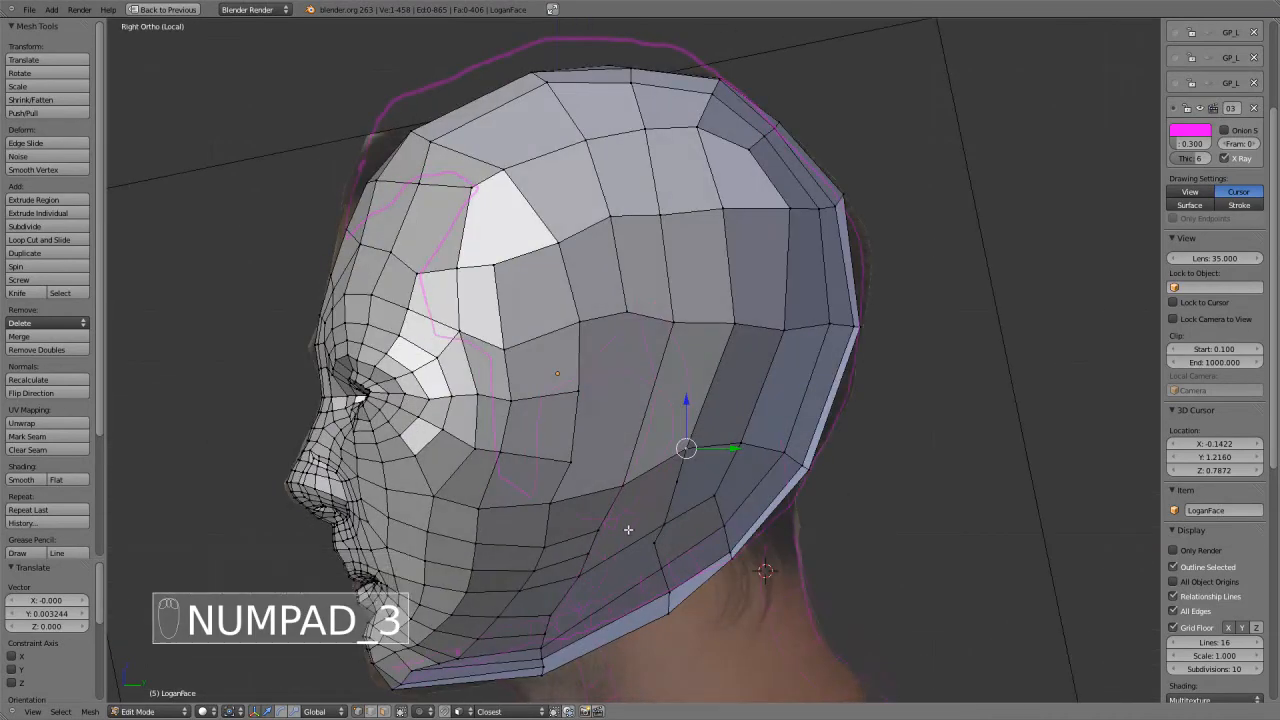
pyautogui.scroll(3, 651, 428)
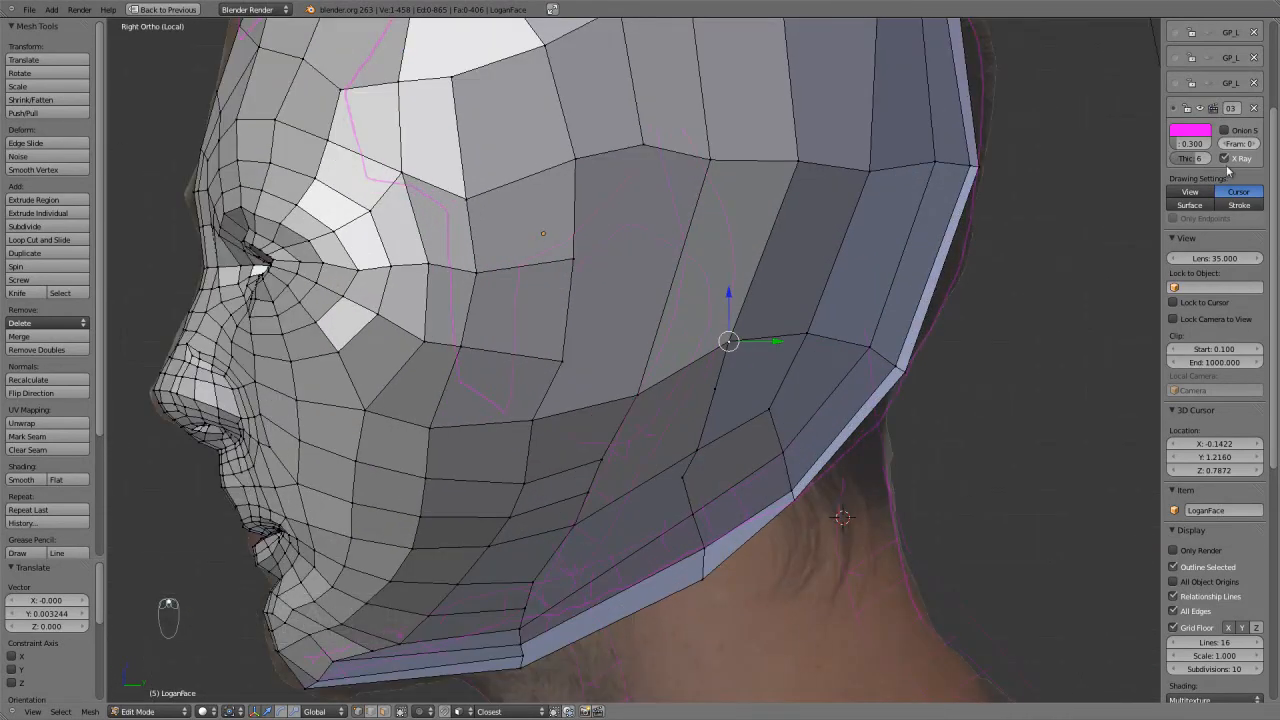
# Add a new Grease Pencil layer with a blue stroke colour and an opacity of 0.544.
pyautogui.scroll(4, 1240, 140)
pyautogui.click(1214, 156)
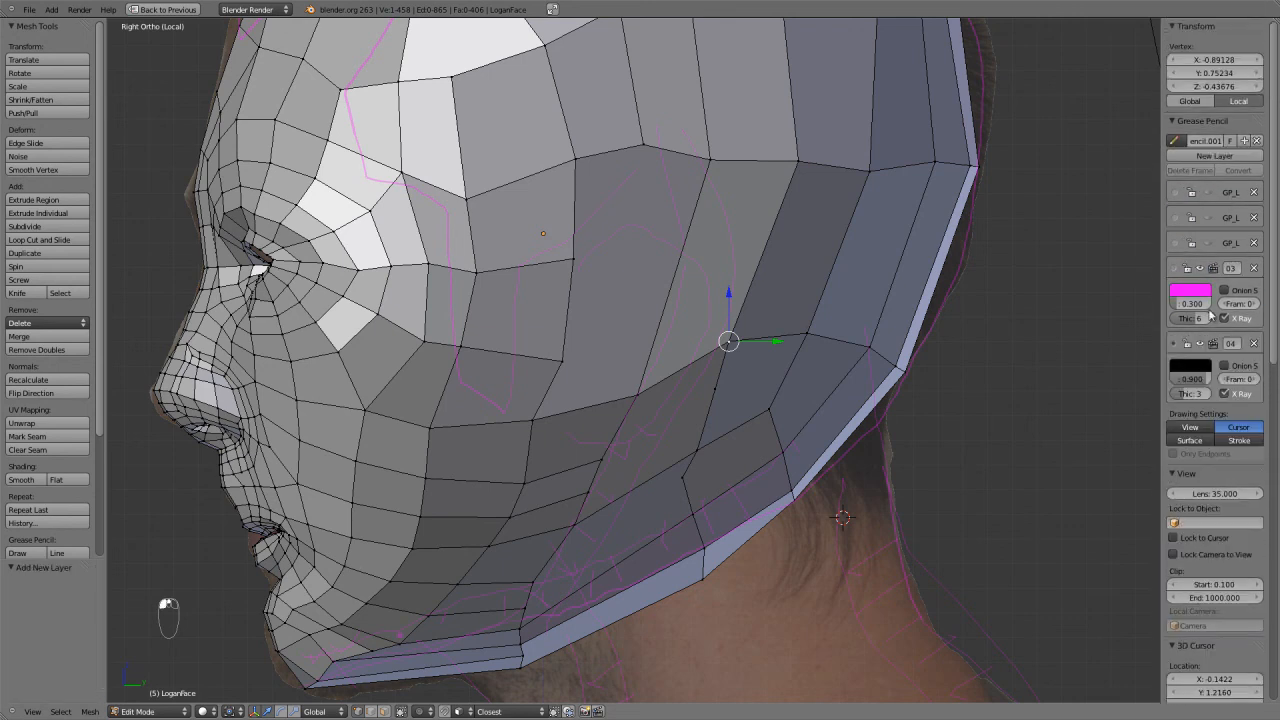
pyautogui.click(1199, 366)
pyautogui.moveTo(1191, 218); pyautogui.dragTo(1171, 186)
pyautogui.moveTo(1192, 379); pyautogui.dragTo(1168, 379)
# Start a Grease Pencil drawing session and sketch blue guide strokes over the cheek and along the jawline from the chin toward the ear.
pyautogui.moveTo(571, 551); pyautogui.dragTo(525, 549, button='middle')
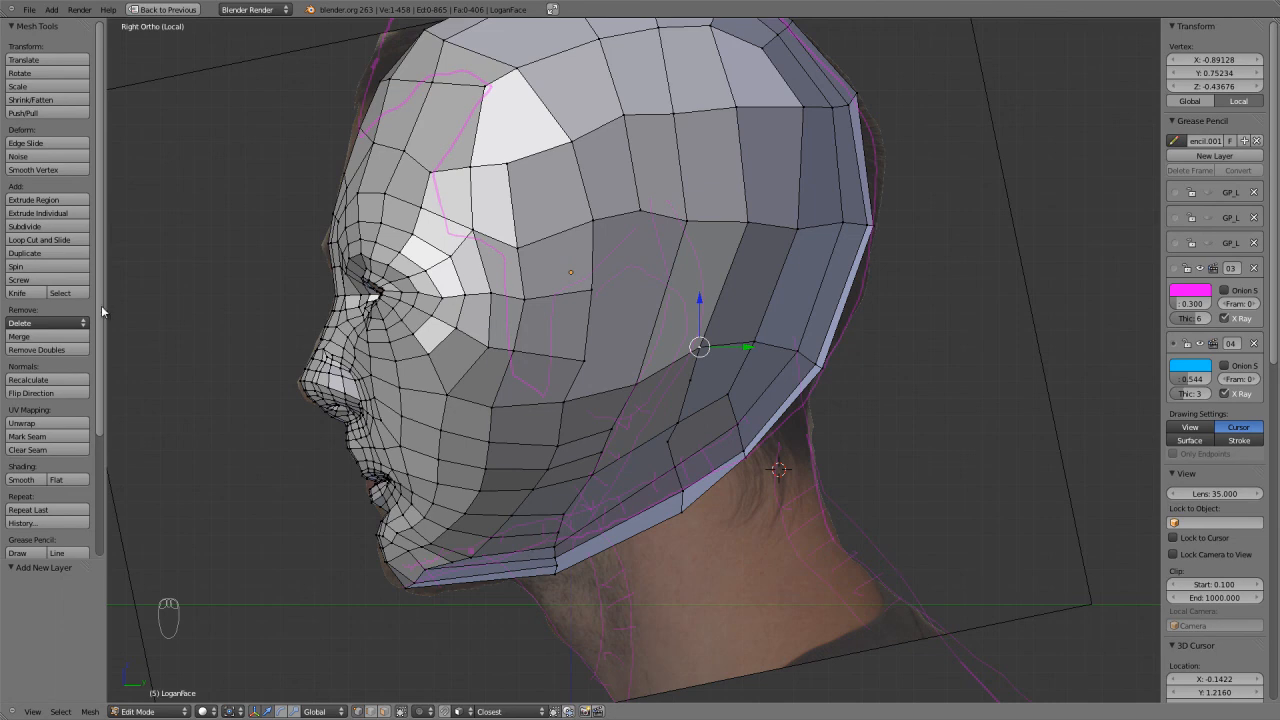
pyautogui.scroll(-5, 106, 394)
pyautogui.click(17, 397)
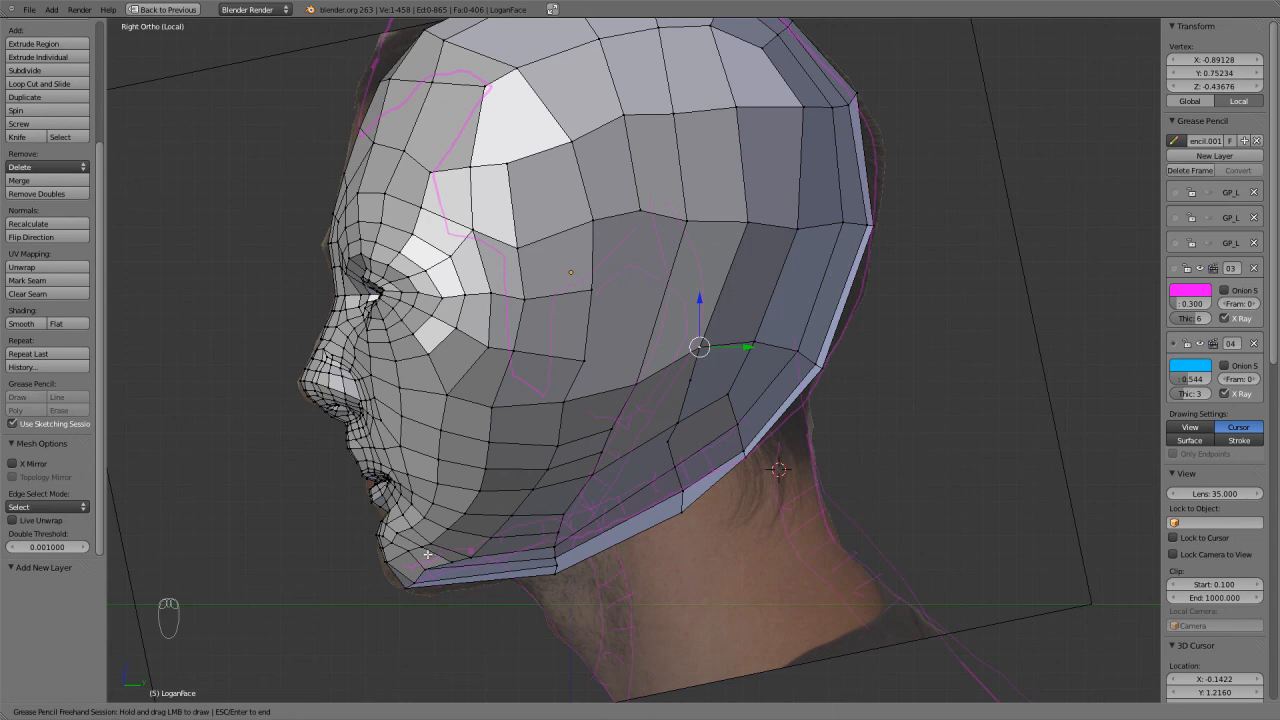
pyautogui.moveTo(397, 551); pyautogui.dragTo(436, 537)
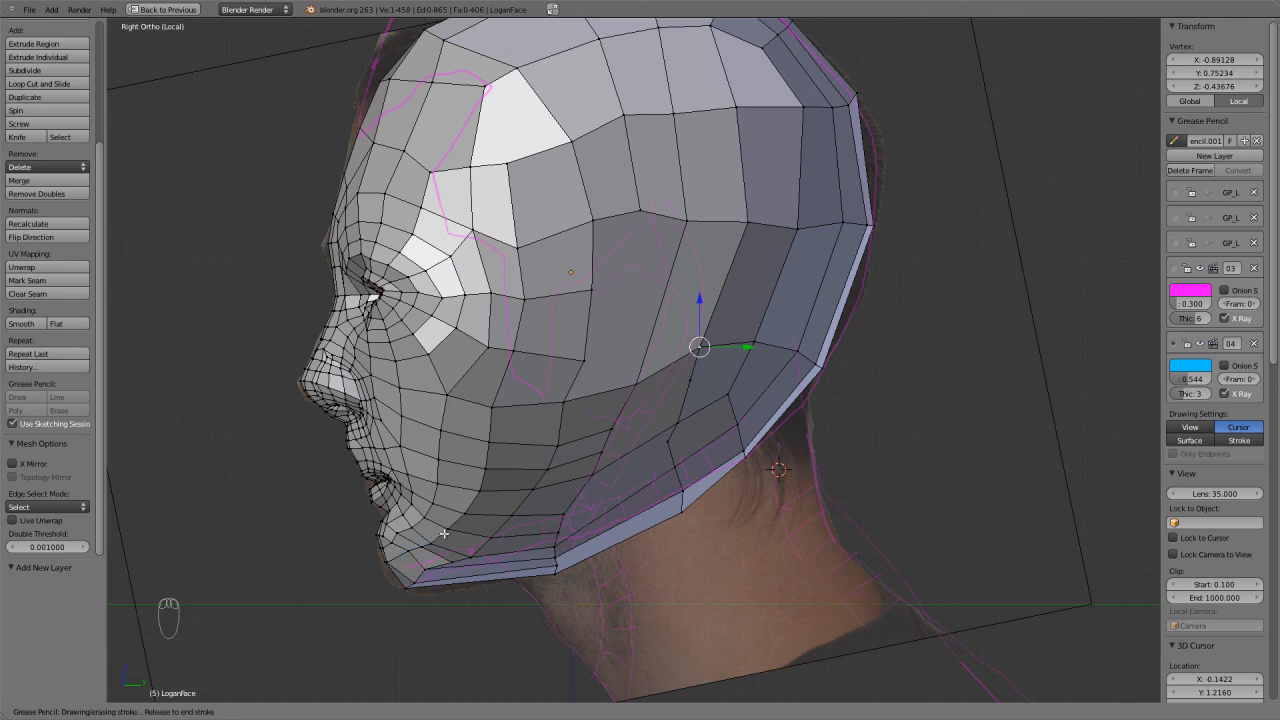
pyautogui.moveTo(484, 490)
pyautogui.mouseDown()
pyautogui.moveTo(493, 432)
pyautogui.moveTo(534, 477)
pyautogui.mouseUp()
pyautogui.moveTo(462, 557)
pyautogui.mouseDown()
pyautogui.moveTo(437, 555)
pyautogui.moveTo(517, 491)
pyautogui.moveTo(513, 417)
pyautogui.moveTo(476, 390)
pyautogui.mouseUp()
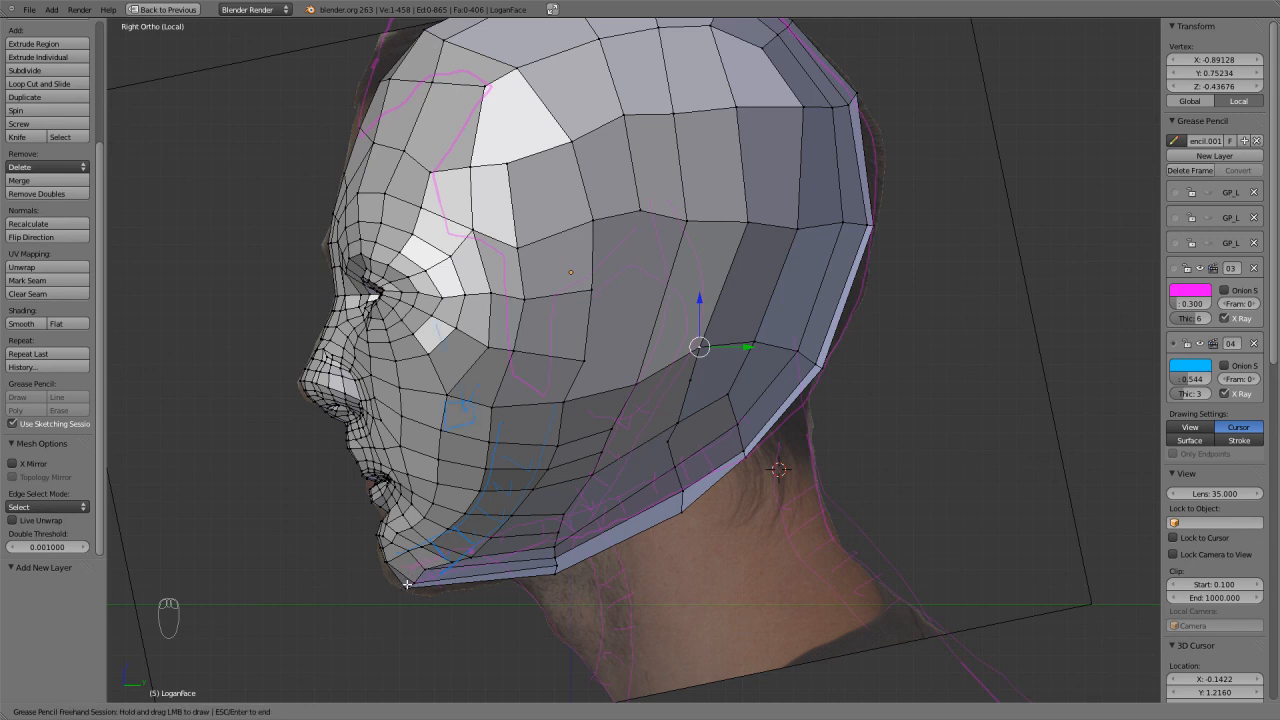
pyautogui.moveTo(499, 577); pyautogui.dragTo(496, 541)
pyautogui.moveTo(531, 573)
pyautogui.mouseDown()
pyautogui.moveTo(537, 523)
pyautogui.moveTo(564, 516)
pyautogui.mouseUp()
pyautogui.moveTo(490, 555)
pyautogui.mouseDown()
pyautogui.moveTo(583, 538)
pyautogui.moveTo(488, 533)
pyautogui.mouseUp()
pyautogui.moveTo(476, 545); pyautogui.dragTo(380, 566)
pyautogui.moveTo(562, 517); pyautogui.dragTo(557, 517)
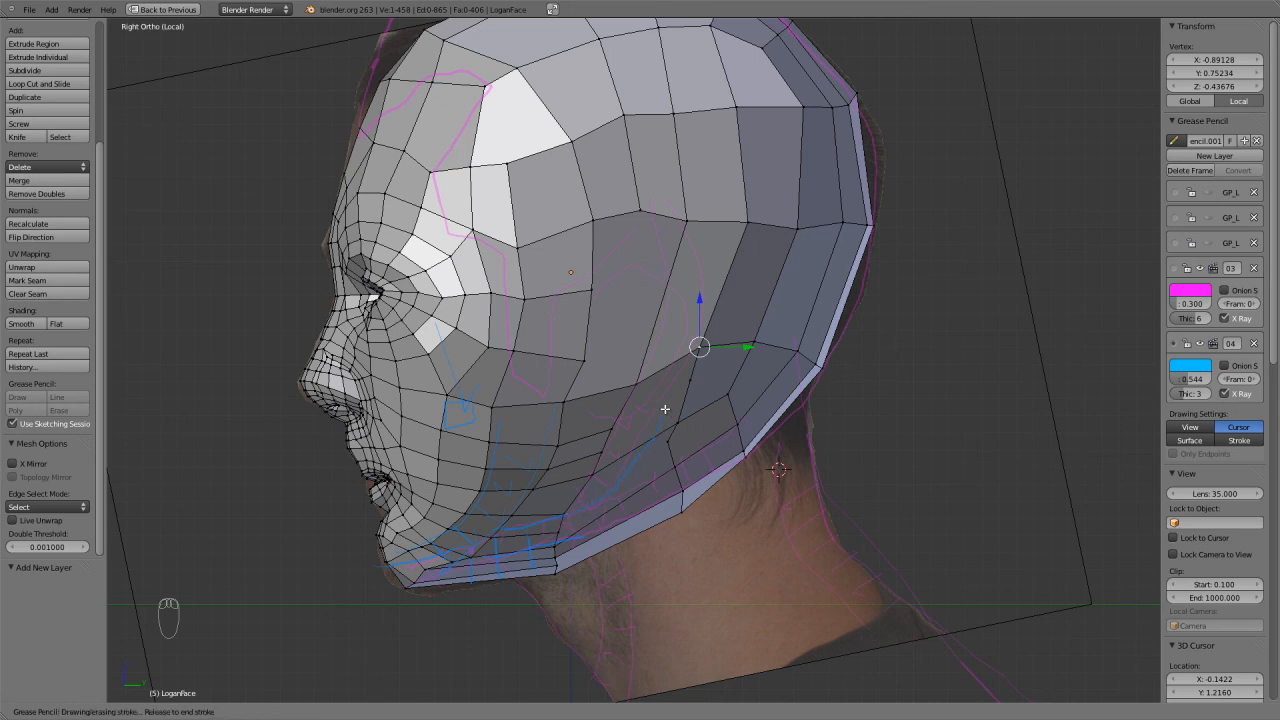
# Sketch curved blue guides that carry the jawline up around the back of the ear.
pyautogui.moveTo(688, 305)
pyautogui.mouseDown()
pyautogui.moveTo(669, 274)
pyautogui.moveTo(696, 250)
pyautogui.moveTo(717, 332)
pyautogui.mouseUp()
pyautogui.moveTo(582, 537); pyautogui.dragTo(580, 530)
pyautogui.moveTo(682, 424); pyautogui.dragTo(671, 414)
pyautogui.moveTo(716, 293); pyautogui.dragTo(697, 289)
# Sketch blue crossing strokes from the underside of the jaw down the front of the neck.
pyautogui.moveTo(558, 550); pyautogui.dragTo(534, 605)
pyautogui.moveTo(581, 570); pyautogui.dragTo(569, 654)
pyautogui.moveTo(466, 574)
pyautogui.mouseDown()
pyautogui.moveTo(489, 567)
pyautogui.moveTo(573, 652)
pyautogui.mouseUp()
pyautogui.moveTo(531, 549)
pyautogui.mouseDown()
pyautogui.moveTo(593, 635)
pyautogui.moveTo(585, 655)
pyautogui.moveTo(589, 511)
pyautogui.moveTo(619, 673)
pyautogui.mouseUp()
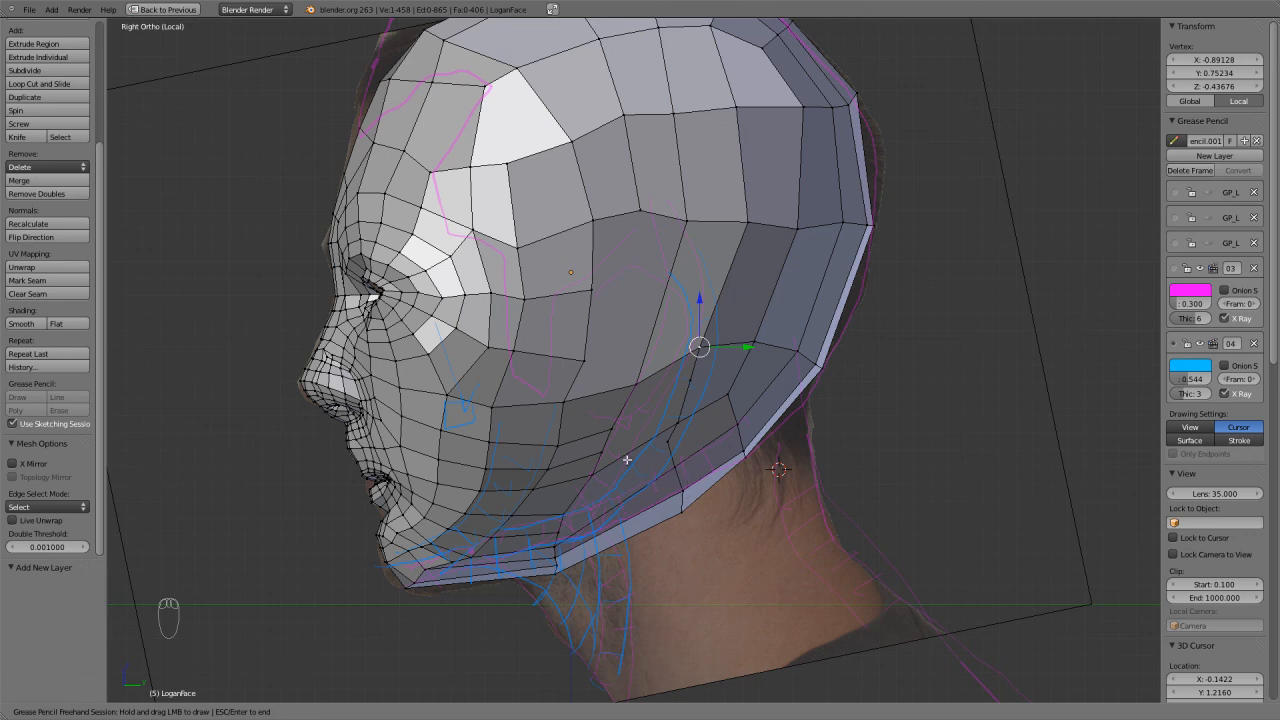
# Check the strokes against the reference photo in wireframe, and draw slanted blue lines across the neck from the nape toward the throat.
pyautogui.press('z')
pyautogui.press('z')
pyautogui.press('z')
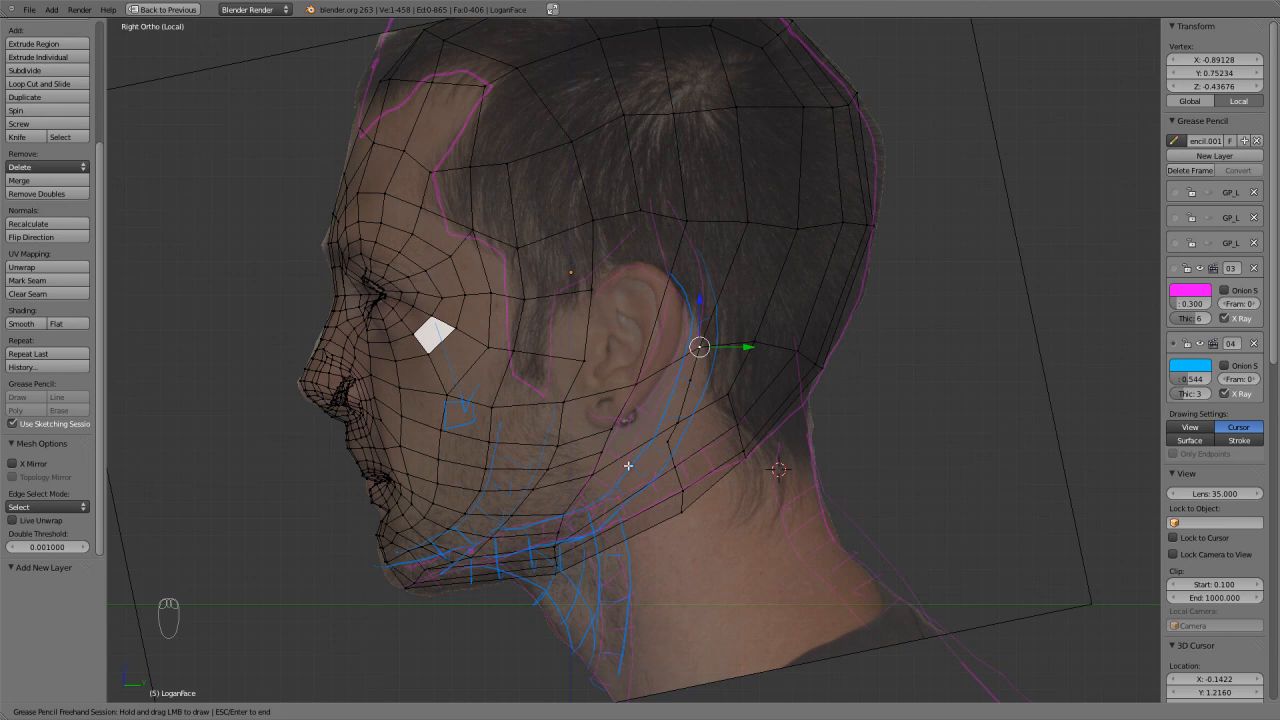
pyautogui.press('z')
pyautogui.press('z')
pyautogui.press('z')
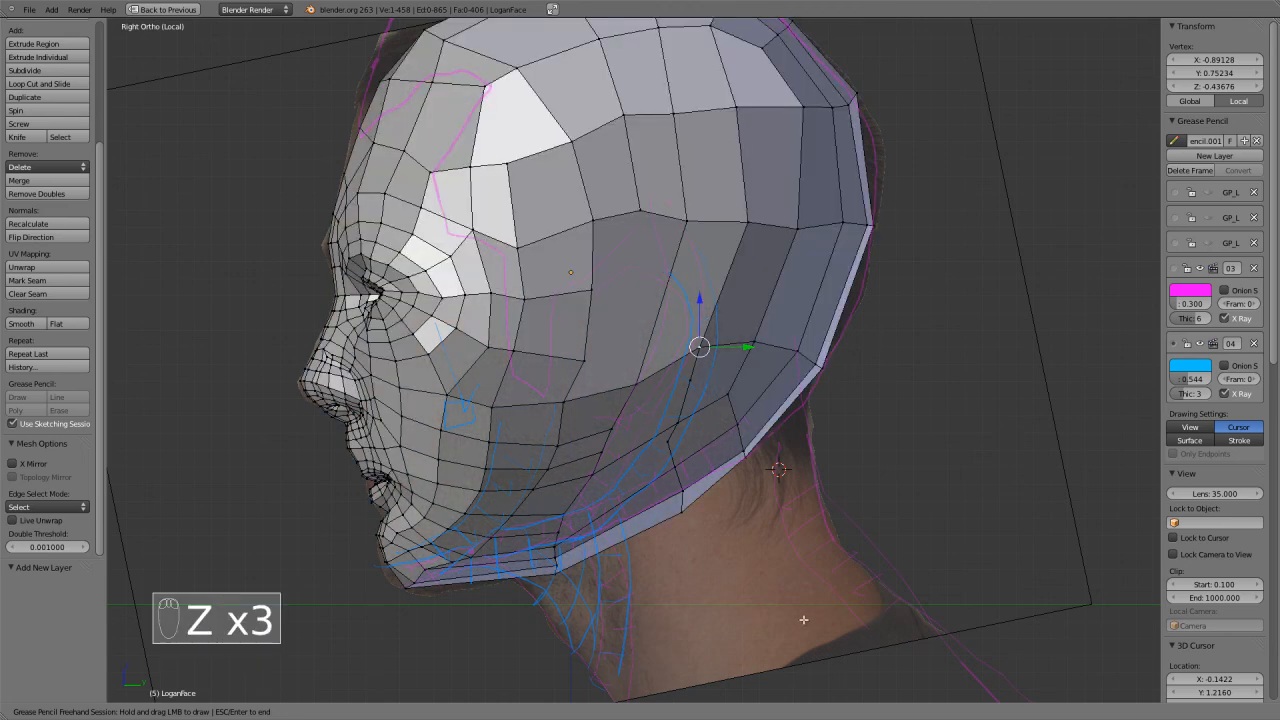
pyautogui.moveTo(824, 611); pyautogui.dragTo(678, 679)
pyautogui.moveTo(811, 577); pyautogui.dragTo(610, 655)
pyautogui.moveTo(788, 528); pyautogui.dragTo(634, 599)
pyautogui.moveTo(782, 488)
pyautogui.mouseDown()
pyautogui.moveTo(704, 516)
pyautogui.moveTo(661, 507)
pyautogui.mouseUp()
# Continue the slanted guide lines upward to the area beneath the ear, and cross them with lines running down the neck.
pyautogui.press('z')
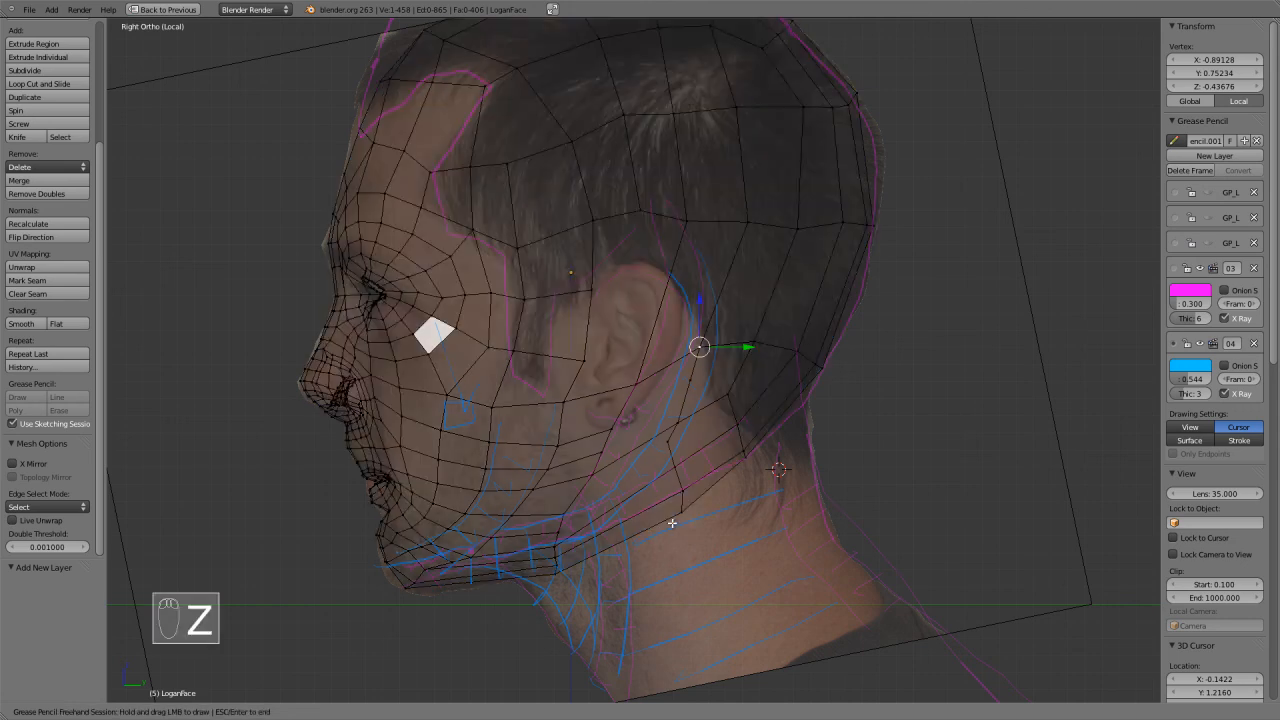
pyautogui.moveTo(743, 468)
pyautogui.mouseDown()
pyautogui.moveTo(640, 480)
pyautogui.moveTo(603, 507)
pyautogui.mouseUp()
pyautogui.moveTo(733, 420); pyautogui.dragTo(622, 464)
pyautogui.moveTo(724, 379); pyautogui.dragTo(626, 408)
pyautogui.press('z')
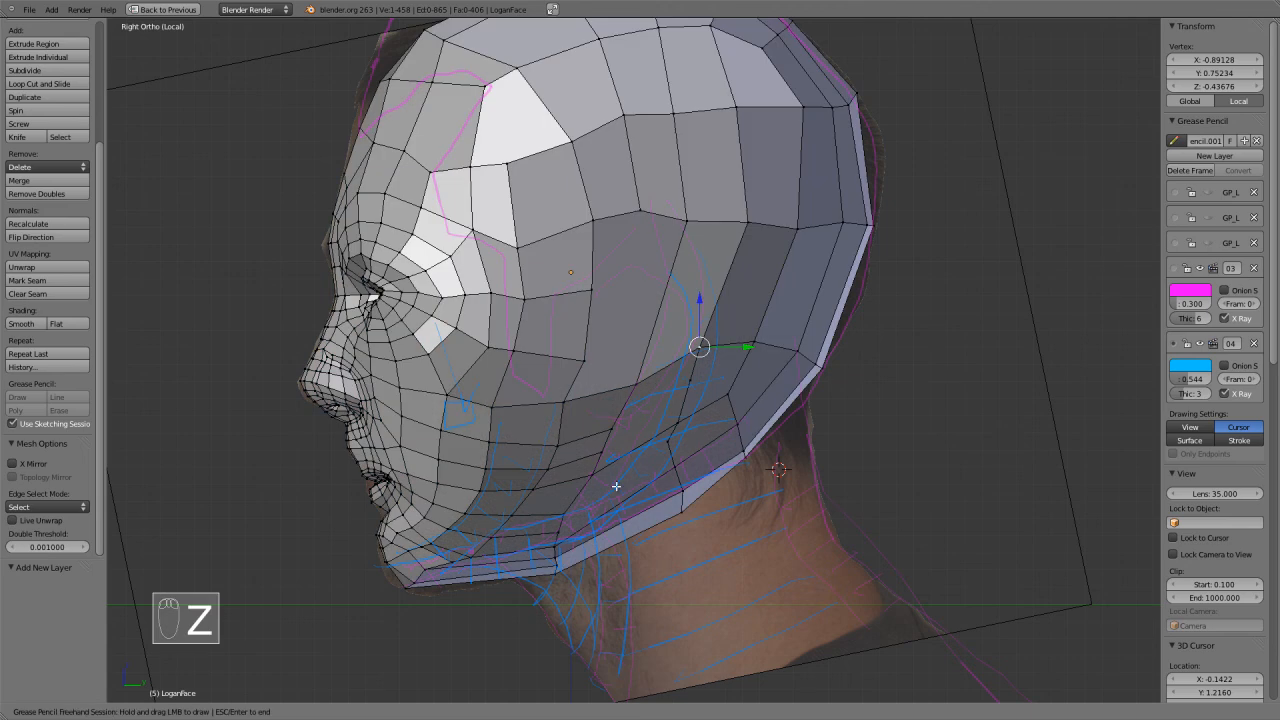
pyautogui.moveTo(668, 480); pyautogui.dragTo(708, 590)
pyautogui.moveTo(681, 396)
pyautogui.mouseDown()
pyautogui.moveTo(780, 610)
pyautogui.moveTo(856, 637)
pyautogui.mouseUp()
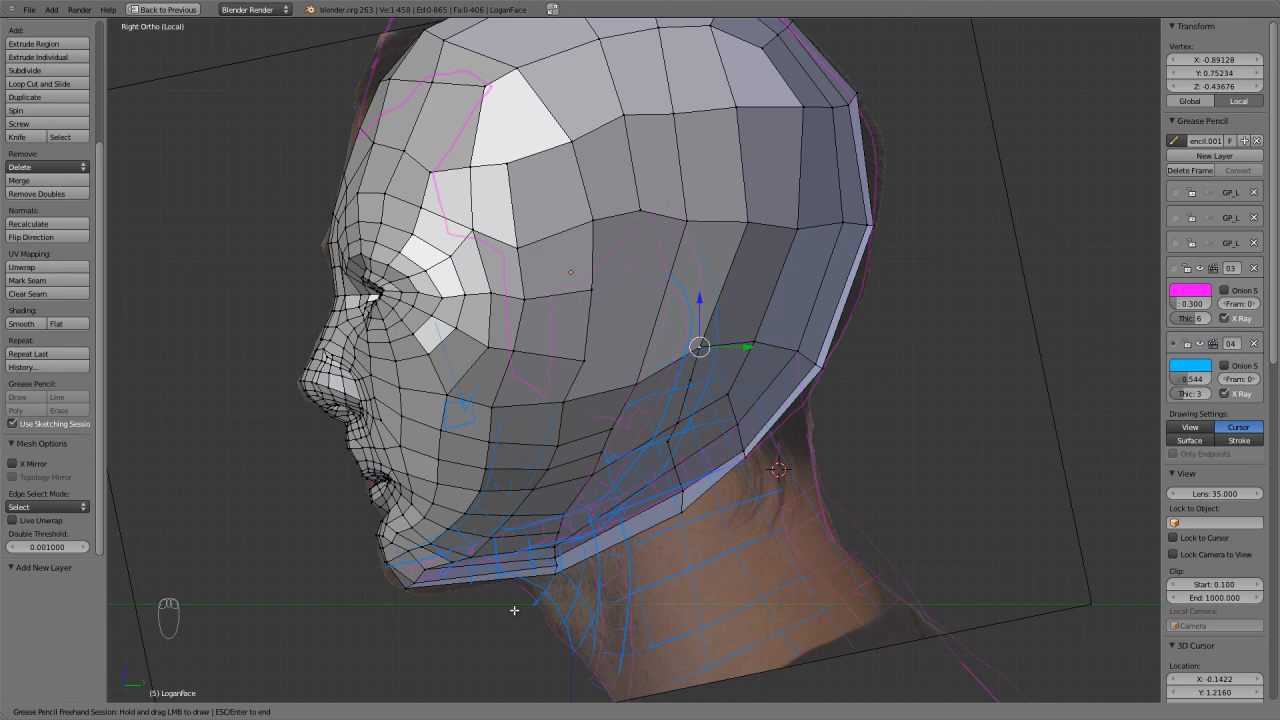
# Sketch ticked boxes under the jaw and behind the neck, circle the back of the head with a question mark, and end the sketching session.
pyautogui.moveTo(484, 612); pyautogui.dragTo(515, 630)
pyautogui.moveTo(882, 462)
pyautogui.mouseDown()
pyautogui.moveTo(922, 478)
pyautogui.moveTo(852, 326)
pyautogui.mouseUp()
pyautogui.moveTo(907, 322)
pyautogui.mouseDown()
pyautogui.moveTo(850, 363)
pyautogui.moveTo(722, 193)
pyautogui.moveTo(892, 306)
pyautogui.mouseUp()
pyautogui.moveTo(793, 207); pyautogui.dragTo(853, 208)
pyautogui.moveTo(845, 269)
pyautogui.mouseDown()
pyautogui.moveTo(828, 265)
pyautogui.moveTo(796, 203)
pyautogui.moveTo(864, 291)
pyautogui.moveTo(856, 308)
pyautogui.mouseUp()
pyautogui.moveTo(834, 252); pyautogui.dragTo(825, 239)
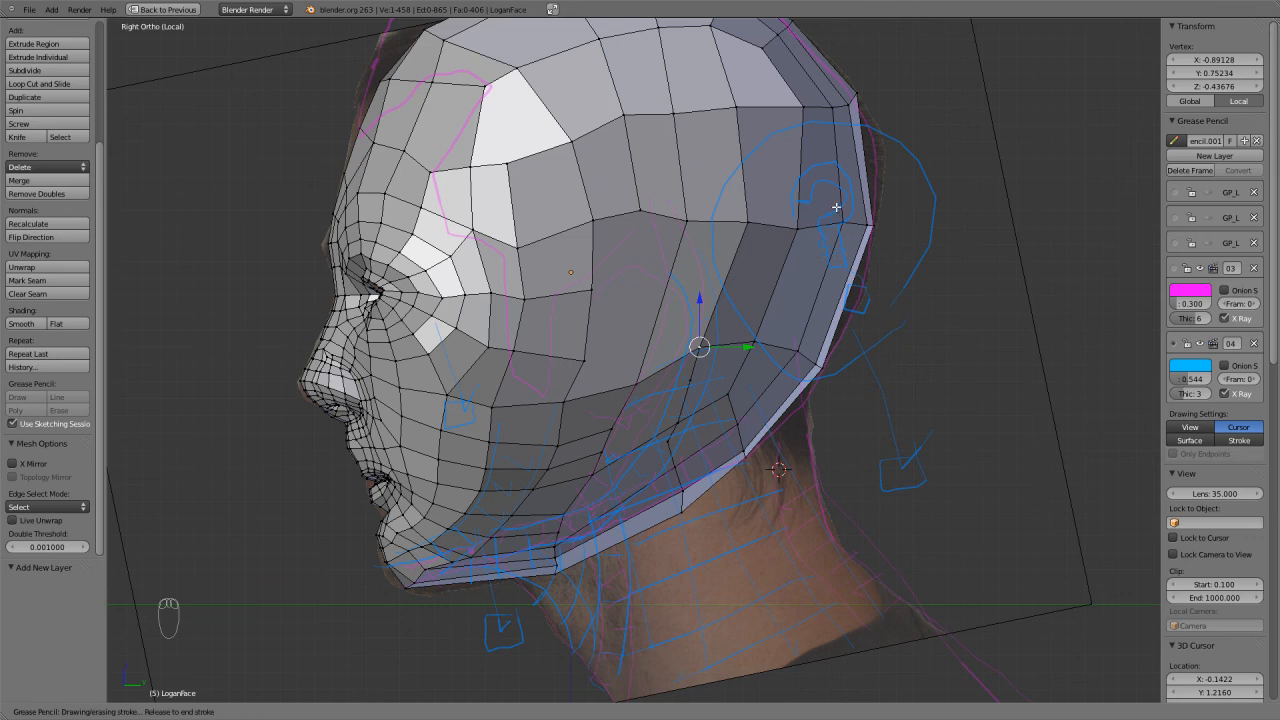
pyautogui.moveTo(803, 168); pyautogui.dragTo(798, 178)
pyautogui.moveTo(852, 295); pyautogui.dragTo(867, 290)
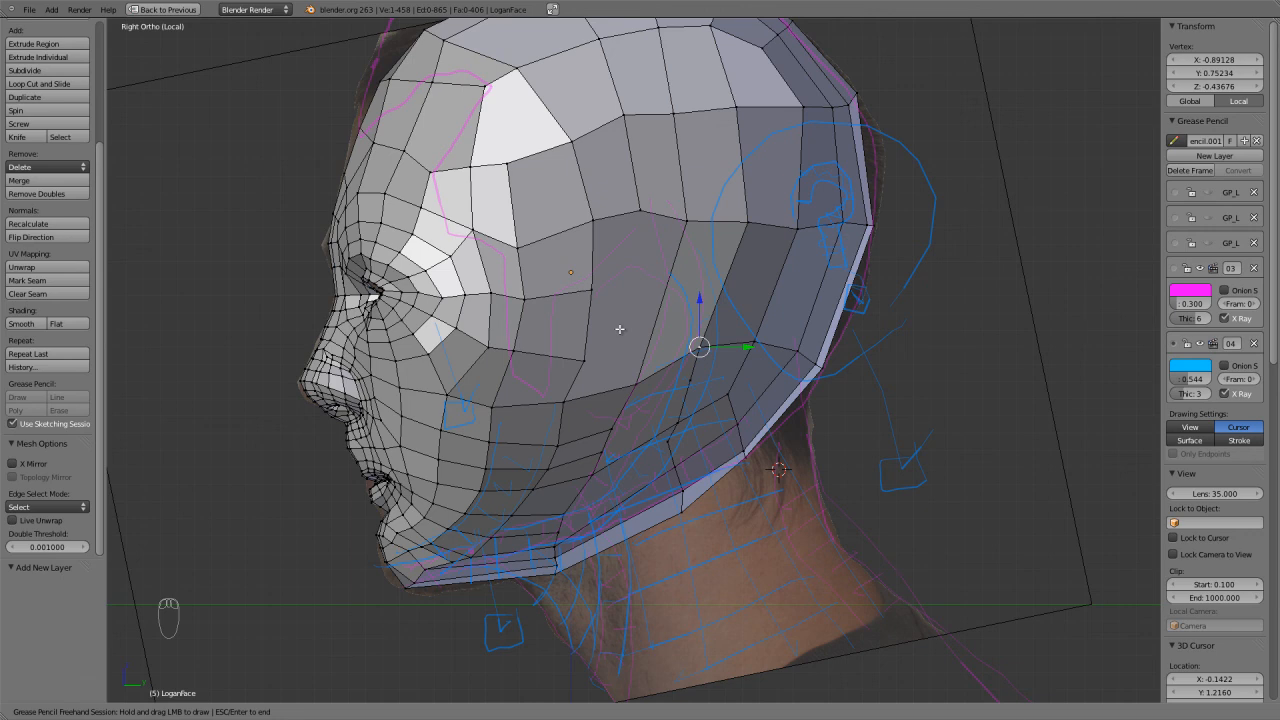
pyautogui.moveTo(668, 275)
pyautogui.mouseDown(button='middle')
pyautogui.moveTo(809, 459)
pyautogui.moveTo(600, 440)
pyautogui.moveTo(581, 460)
pyautogui.moveTo(789, 399)
pyautogui.mouseUp(button='middle')
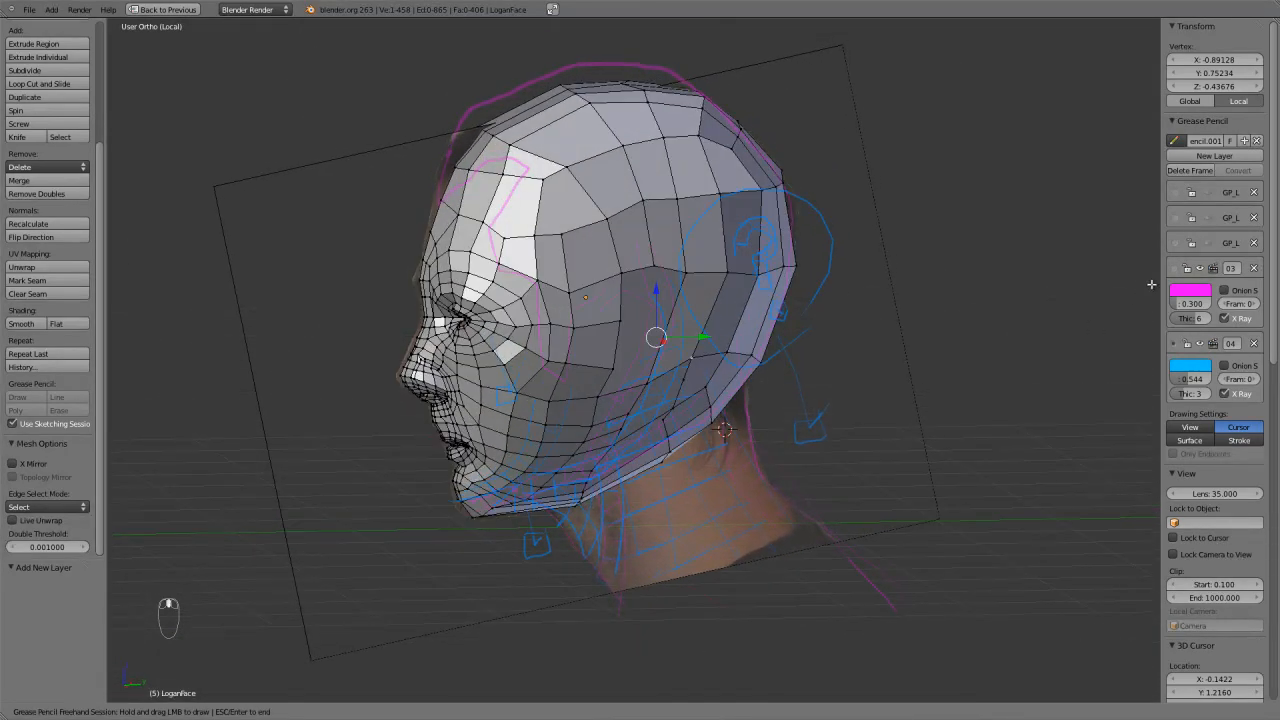
pyautogui.press('Escape')
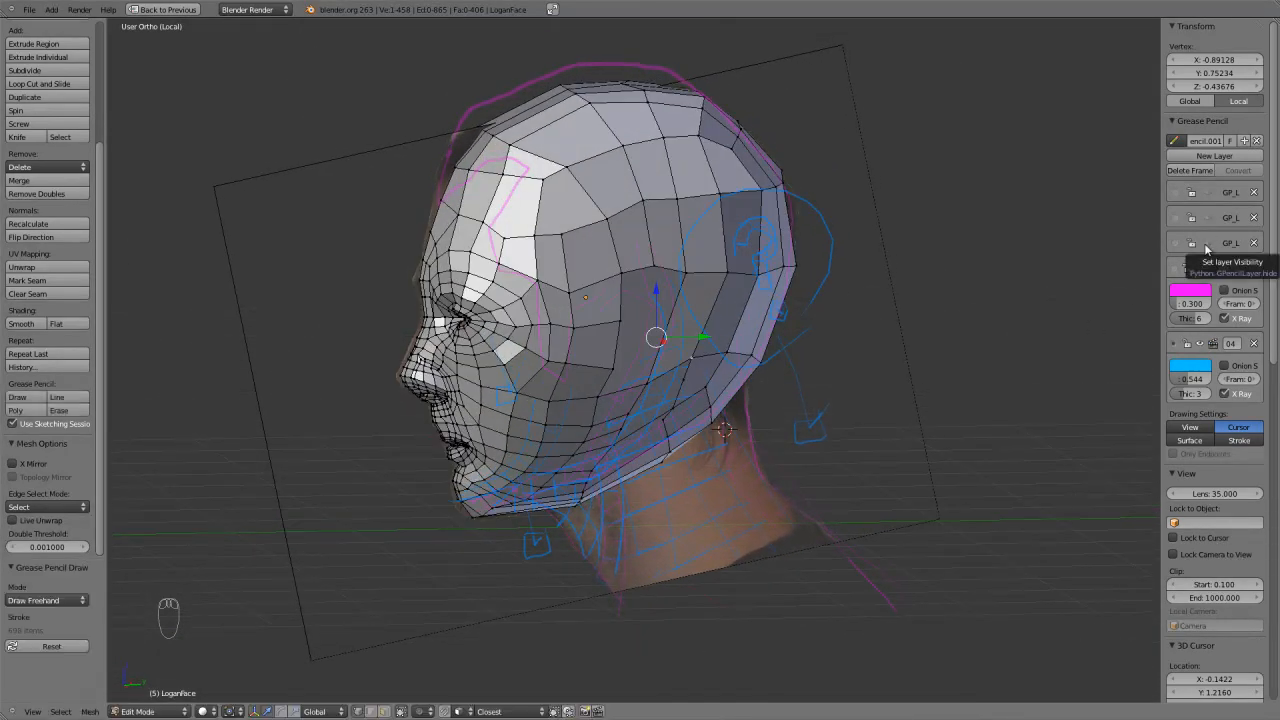
# Reveal the three hidden Grease Pencil layers to review their earlier sketches around the head, and hide them again.
pyautogui.click(1209, 243)
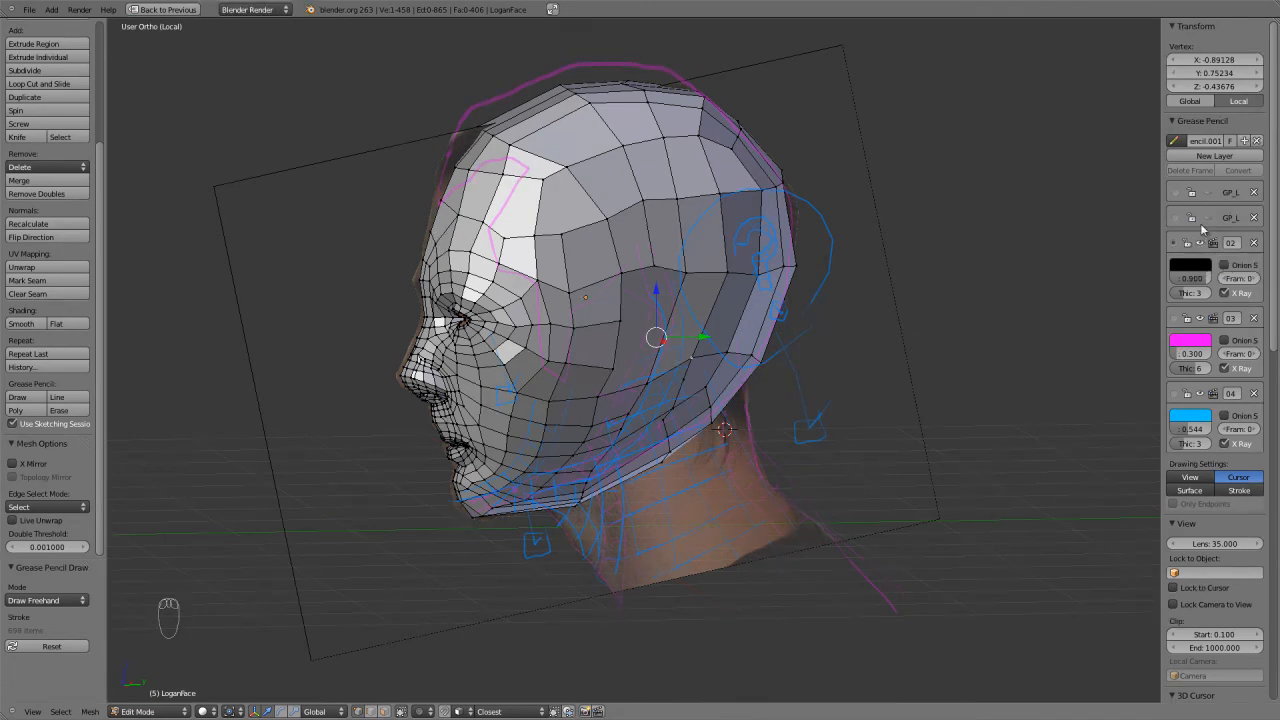
pyautogui.click(1206, 219)
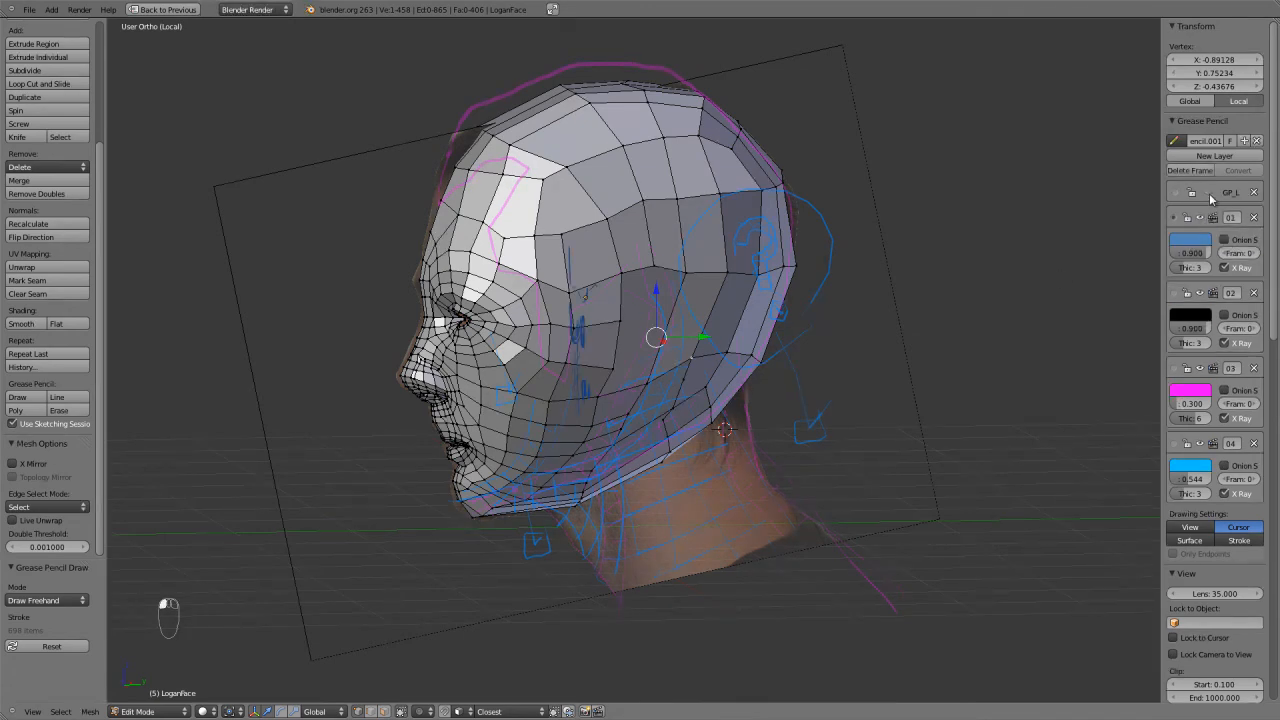
pyautogui.click(1207, 193)
pyautogui.moveTo(628, 378)
pyautogui.mouseDown(button='middle')
pyautogui.moveTo(857, 380)
pyautogui.moveTo(545, 372)
pyautogui.moveTo(677, 385)
pyautogui.moveTo(877, 352)
pyautogui.mouseUp(button='middle')
pyautogui.moveTo(1053, 336)
pyautogui.mouseDown(button='middle')
pyautogui.moveTo(760, 374)
pyautogui.moveTo(711, 368)
pyautogui.moveTo(760, 360)
pyautogui.mouseUp(button='middle')
pyautogui.click(1200, 193)
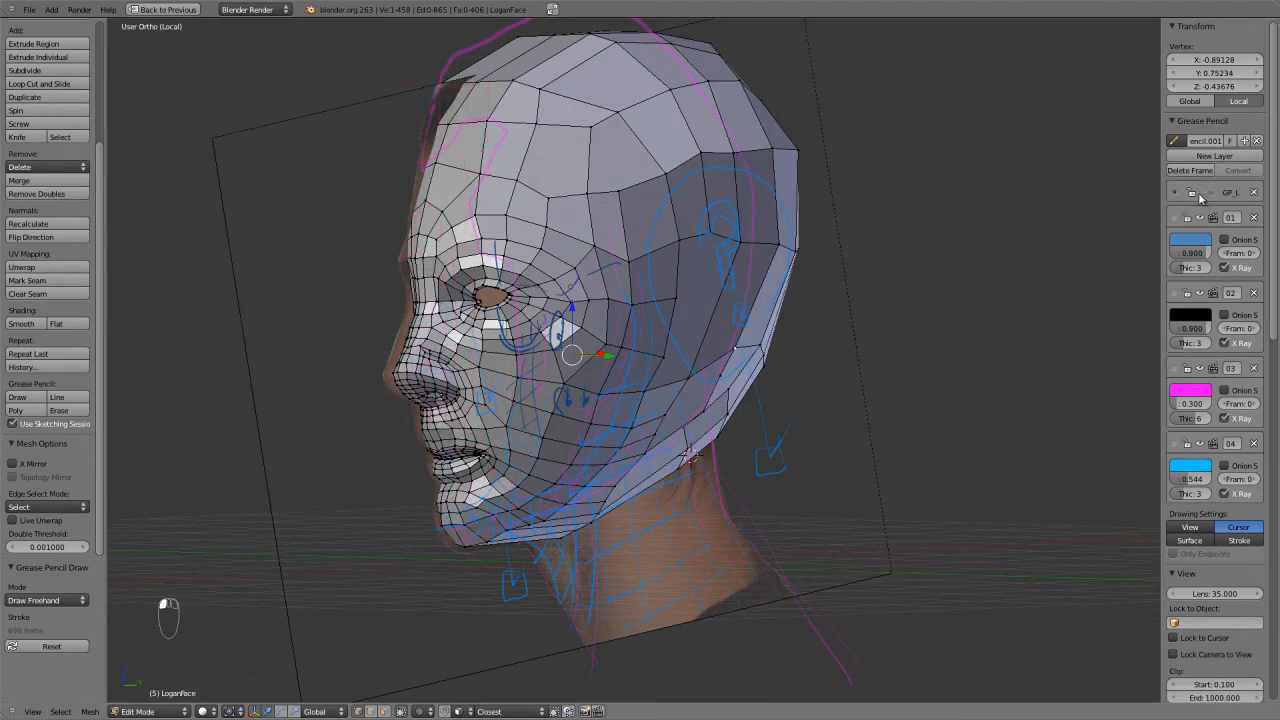
pyautogui.click(1202, 219)
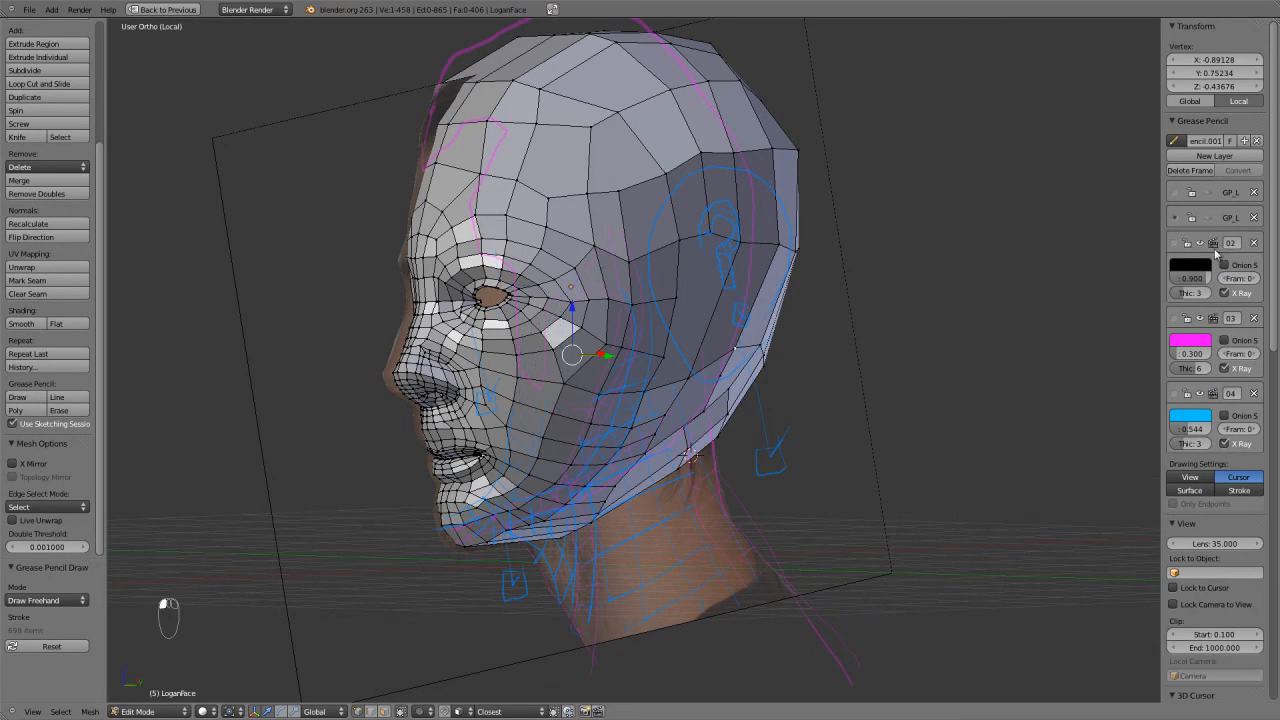
pyautogui.click(1201, 243)
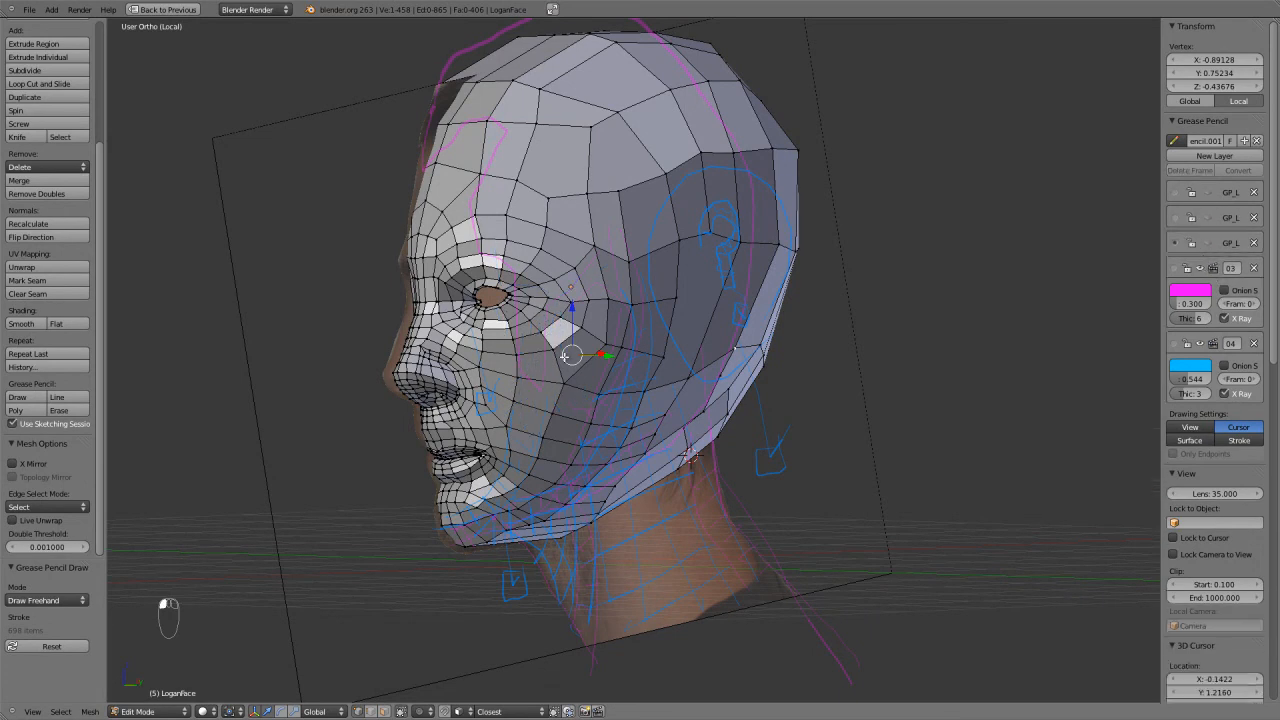
# In the right side view, nudge two vertices of the lower jaw behind the chin upward toward the sketched jawline guide.
pyautogui.press('KP_1')
pyautogui.press('KP_6')
pyautogui.press('KP_3')
pyautogui.press('KP_1')
pyautogui.press('KP_3')
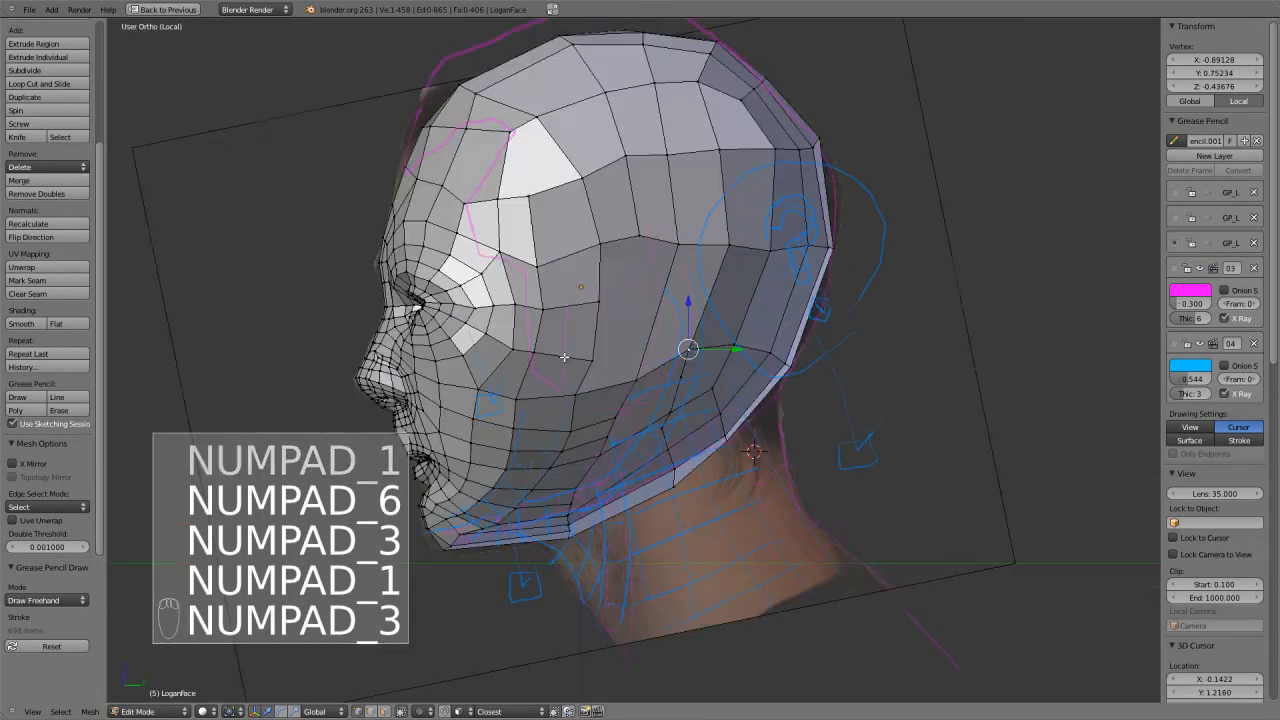
pyautogui.scroll(3, 665, 463)
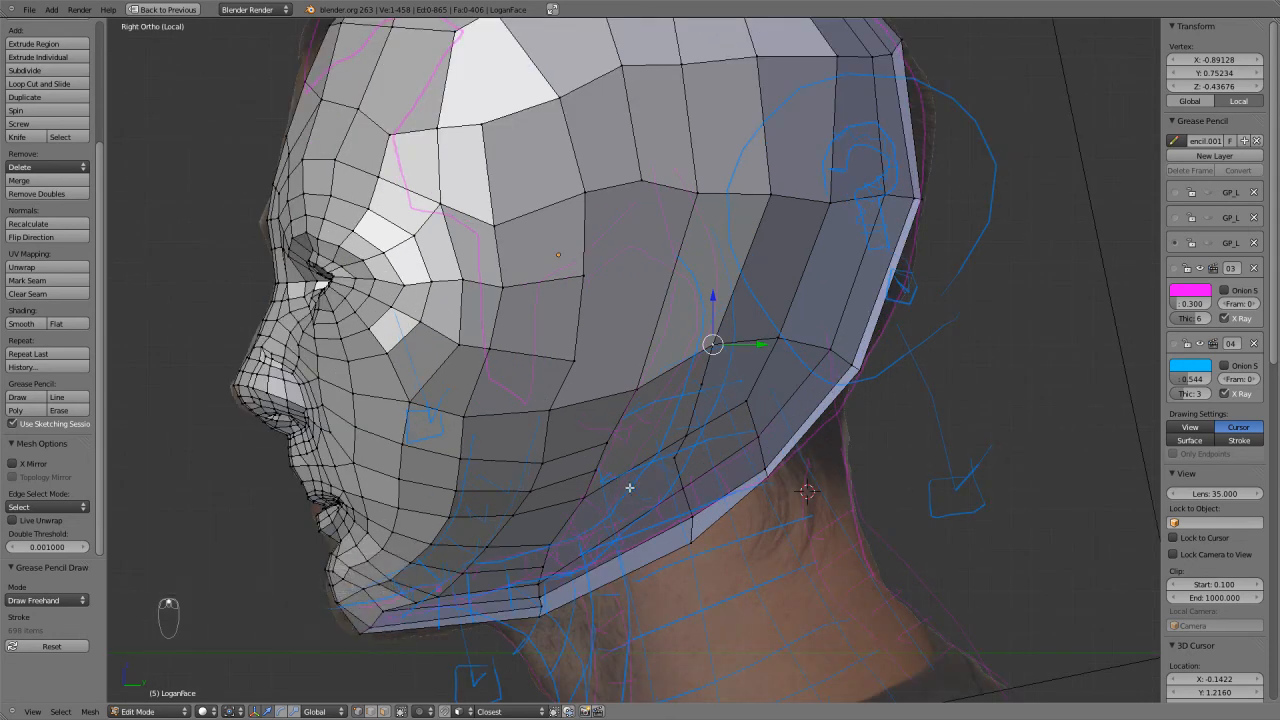
pyautogui.keyDown('shift'); pyautogui.moveTo(598, 520); pyautogui.dragTo(678, 433, button='middle'); pyautogui.keyUp('shift')
pyautogui.scroll(2, 587, 505)
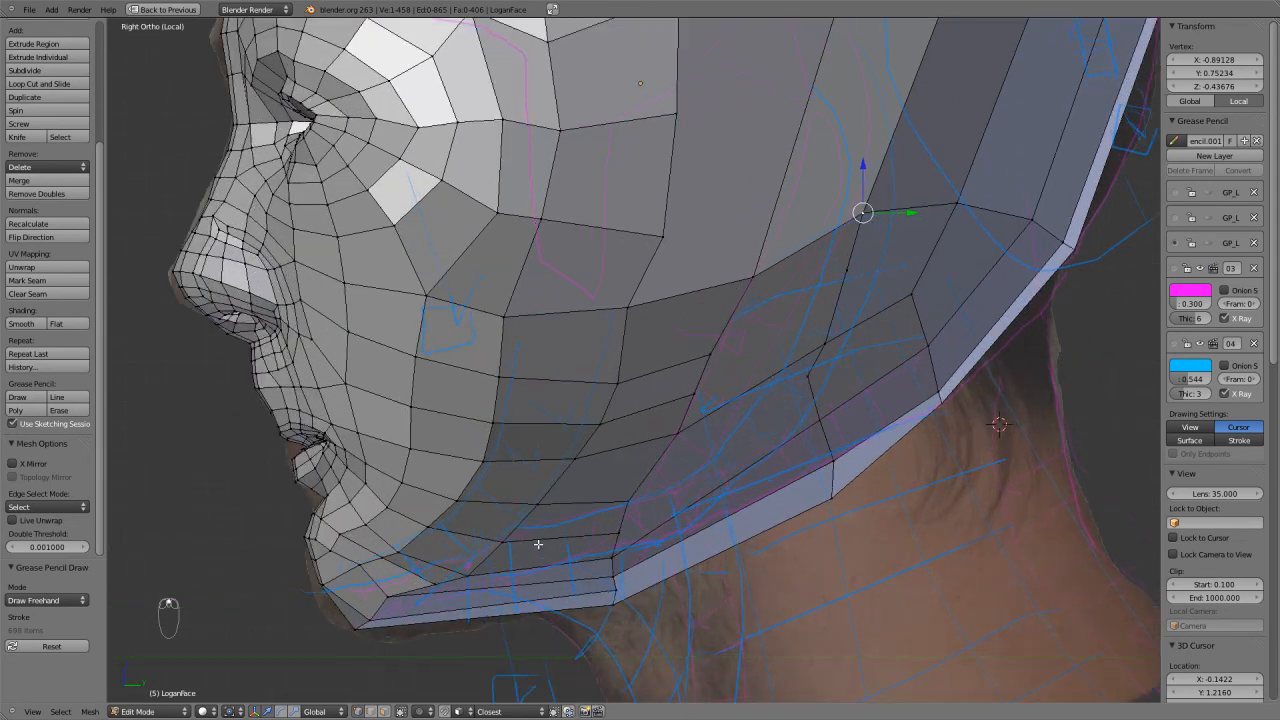
pyautogui.press('Tab')
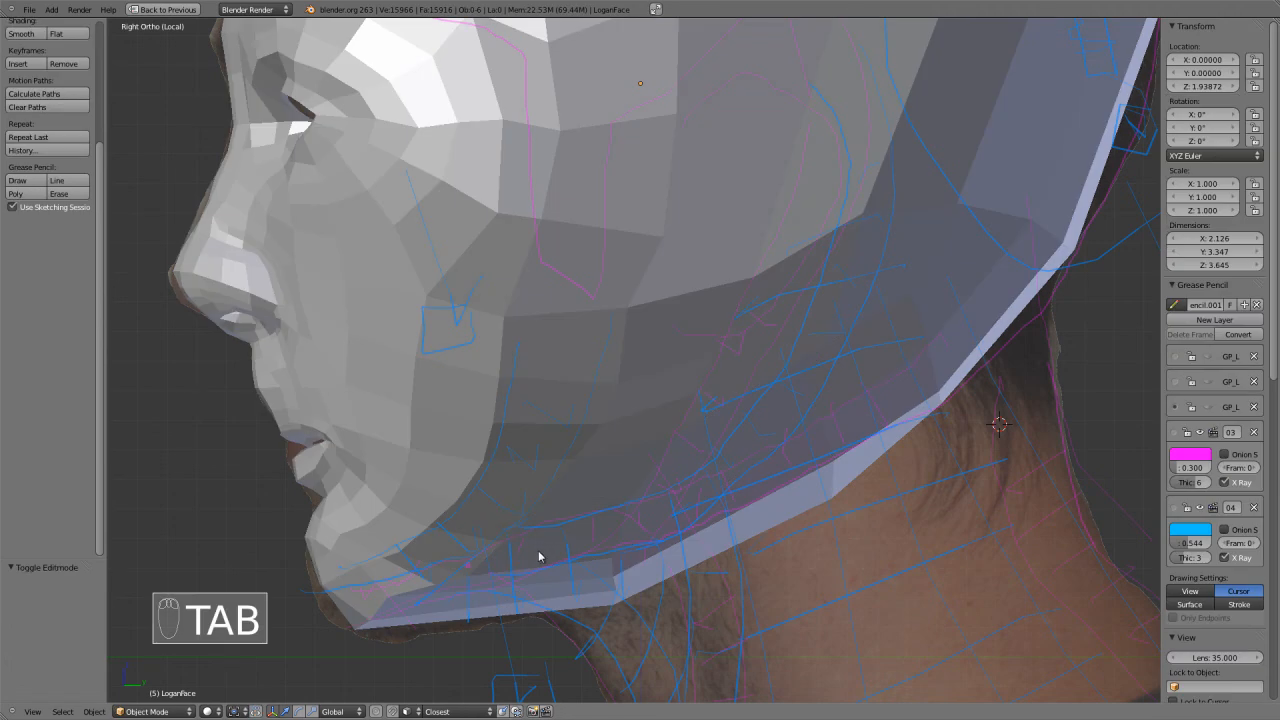
pyautogui.press('Tab')
pyautogui.press('g')
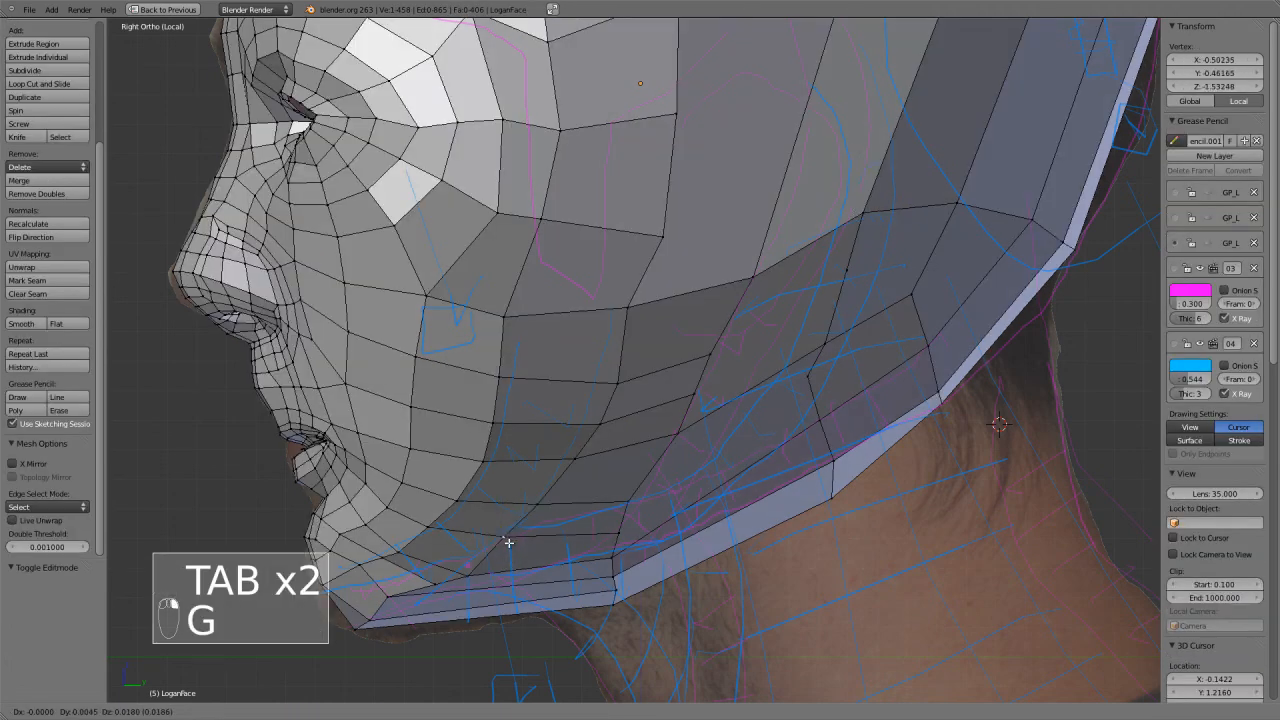
pyautogui.click(506, 535)
pyautogui.rightClick(466, 571)
pyautogui.press('g')
pyautogui.click(478, 562)
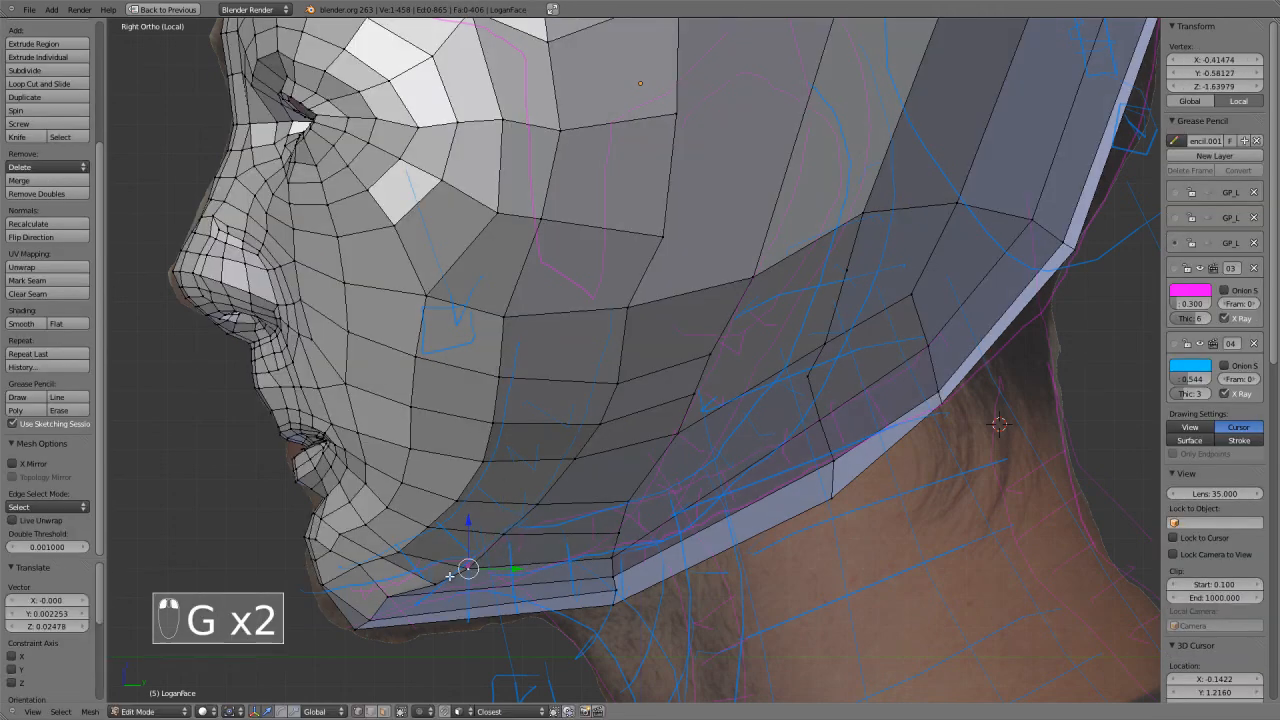
# Adjust the vertices on the underside of the chin to follow the sketched jawline.
pyautogui.rightClick(389, 597)
pyautogui.press('g')
pyautogui.click(440, 586)
pyautogui.rightClick(440, 586)
pyautogui.press('g')
pyautogui.click(444, 581)
# Move the vertices farther back along the jaw upward so their edge row follows the rising guide.
pyautogui.rightClick(512, 532)
pyautogui.press('g')
pyautogui.click(515, 527)
pyautogui.rightClick(617, 532)
pyautogui.press('g')
pyautogui.click(624, 520)
pyautogui.press('g')
pyautogui.click(641, 476)
# Raise the vertices at the rear of the cheek to even out the edge rows above the jaw.
pyautogui.rightClick(577, 458)
pyautogui.press('g')
pyautogui.click(605, 414)
pyautogui.rightClick(613, 386)
pyautogui.keyDown('shift'); pyautogui.rightClick(713, 362); pyautogui.keyUp('shift')
pyautogui.rightClick(628, 315)
pyautogui.rightClick(656, 235)
pyautogui.press('g')
pyautogui.click(655, 215)
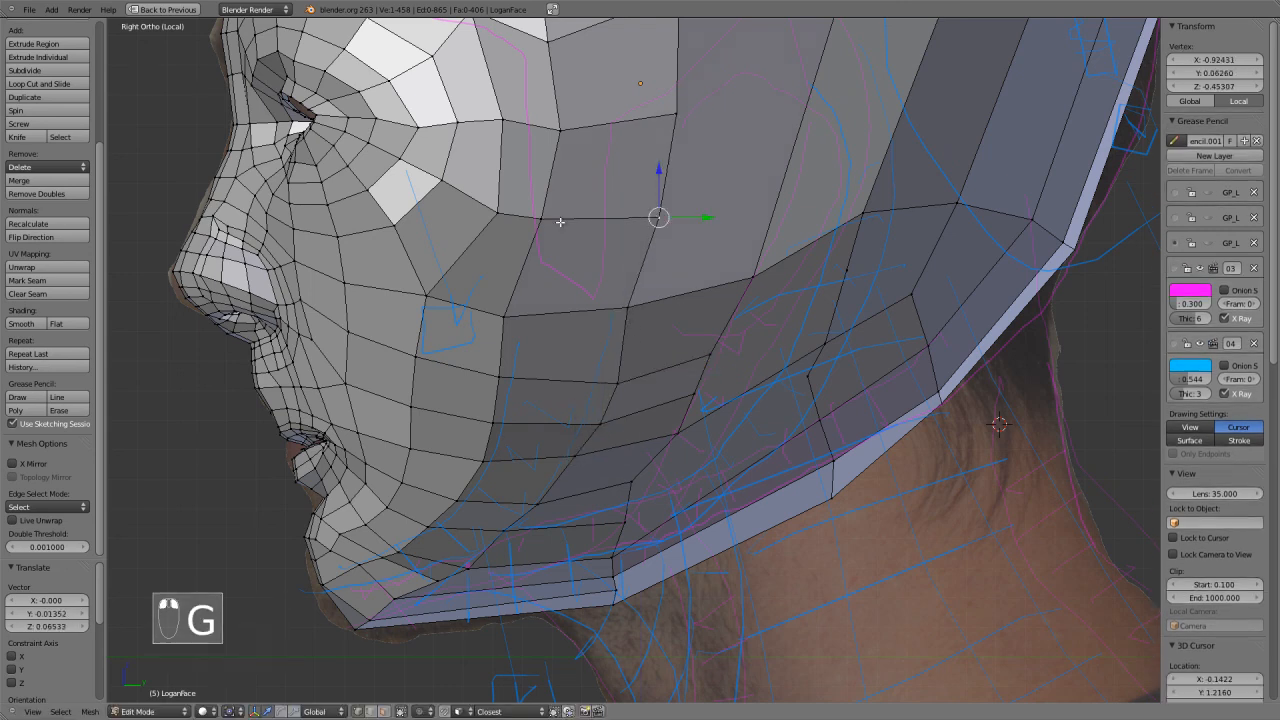
# Select the three-vertex edge row across the upper cheek and edge-slide it upward by a factor of about 0.22.
pyautogui.keyDown('shift'); pyautogui.rightClick(540, 219); pyautogui.keyUp('shift')
pyautogui.keyDown('shift'); pyautogui.rightClick(498, 213); pyautogui.keyUp('shift')
pyautogui.hotkey('ctrl', 'e')
pyautogui.click(538, 234)
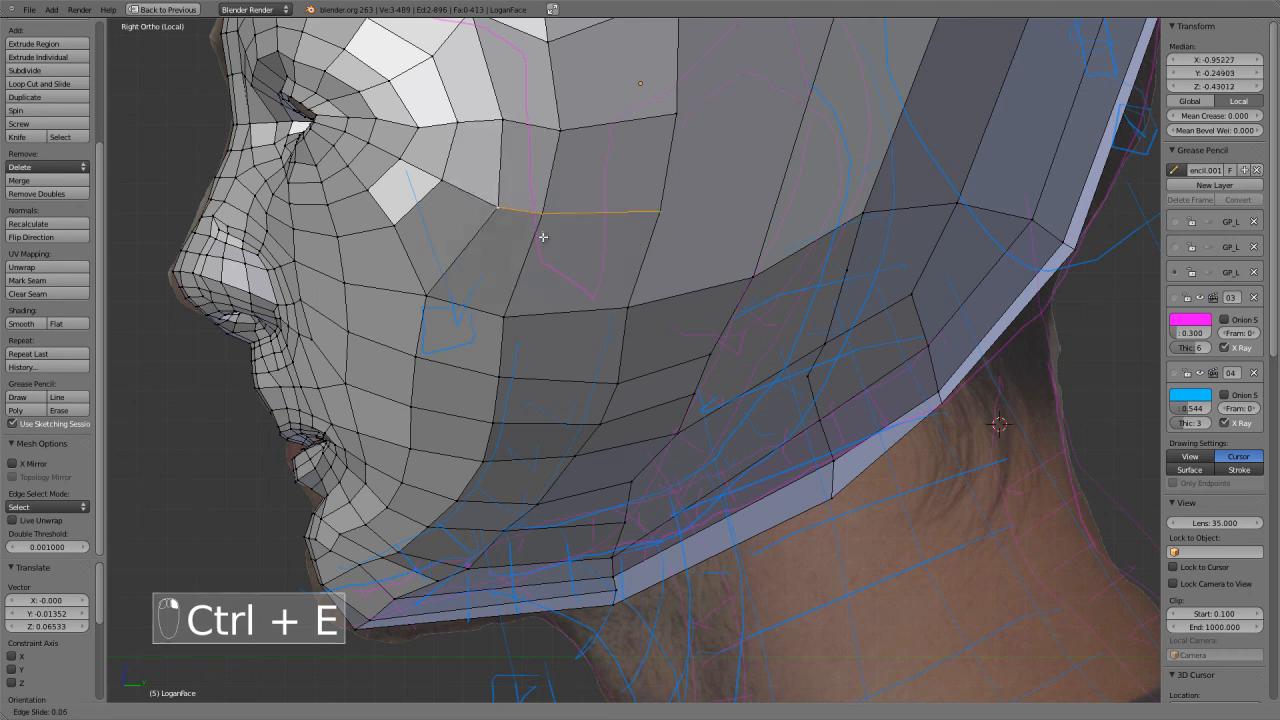
pyautogui.click(418, 284)
# Select the next cheek edge row below and edge-slide it upward to even the face spacing.
pyautogui.rightClick(425, 297)
pyautogui.keyDown('shift'); pyautogui.rightClick(508, 317); pyautogui.keyUp('shift')
pyautogui.keyDown('shift'); pyautogui.rightClick(636, 320); pyautogui.keyUp('shift')
pyautogui.hotkey('ctrl', 'e')
pyautogui.click(638, 321)
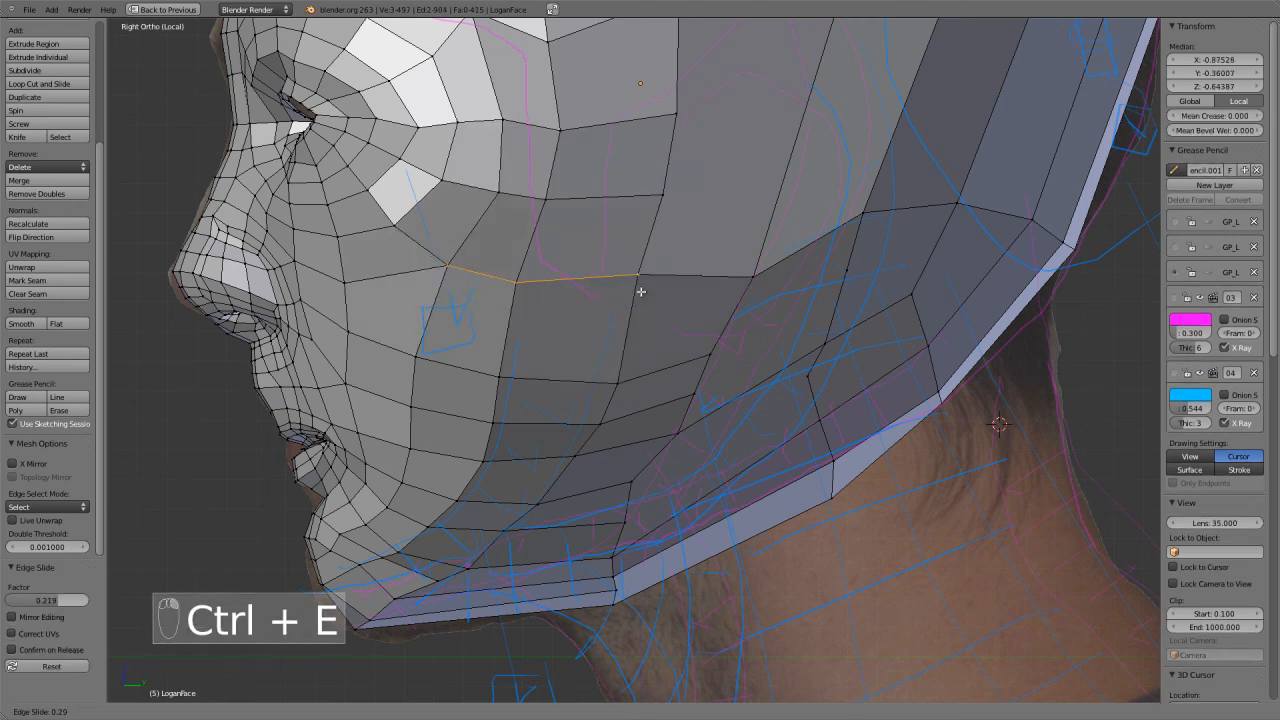
pyautogui.click(636, 298)
# Move the selected cheek edge row forward by about 0.021 along Y, and check it from the front and side.
pyautogui.moveTo(636, 299); pyautogui.dragTo(609, 322, button='middle')
pyautogui.moveTo(642, 221); pyautogui.dragTo(634, 220)
pyautogui.press('KP_1')
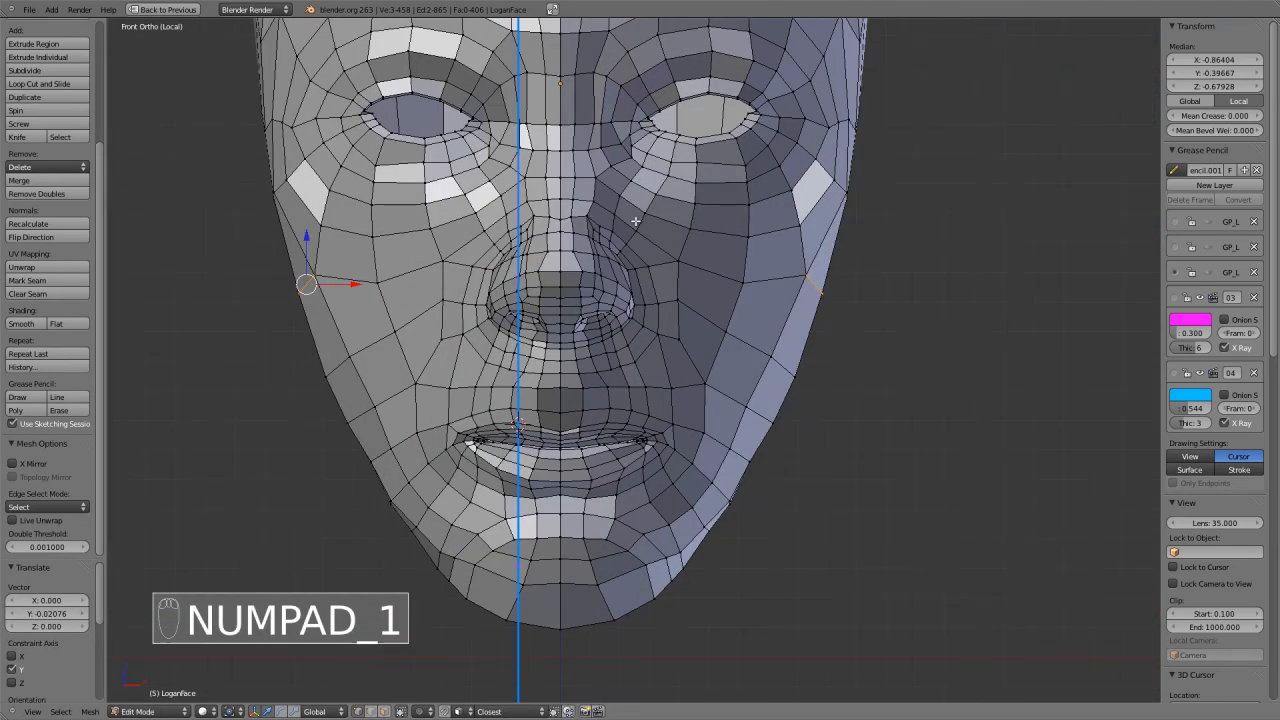
pyautogui.press('KP_3')
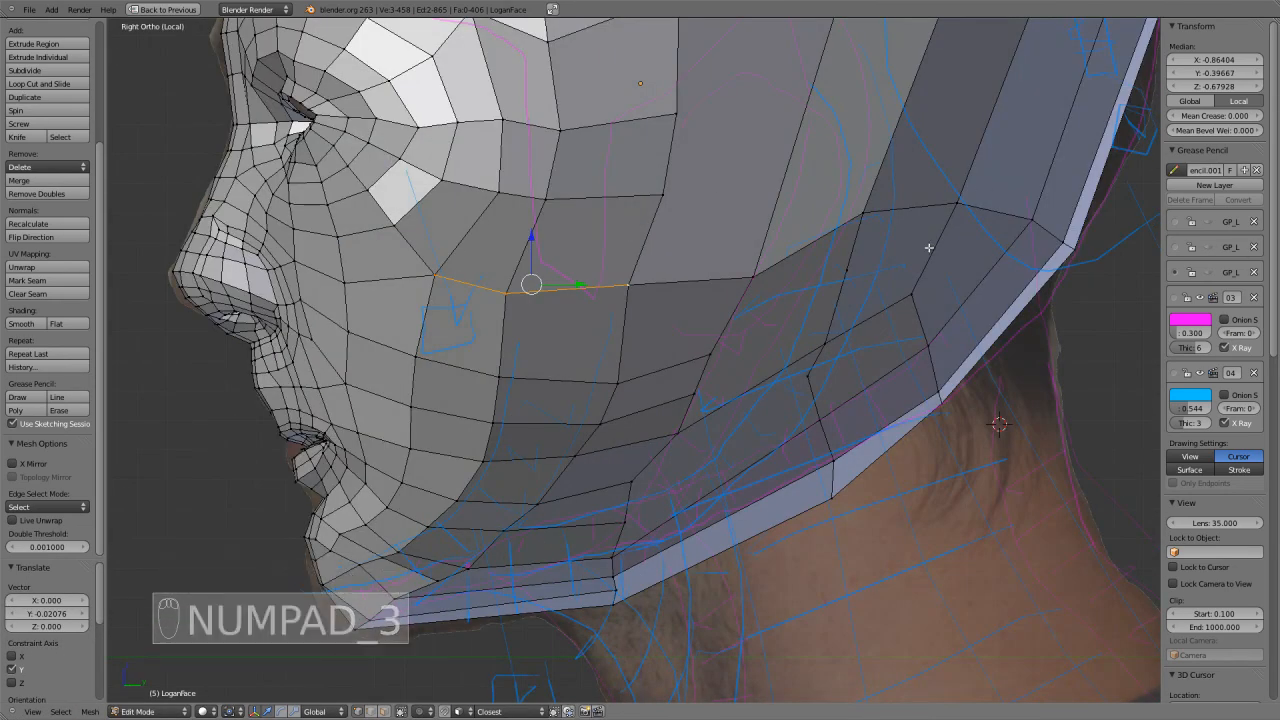
pyautogui.hotkey('alt', 'Tab')
pyautogui.hotkey('alt', 'Tab')
pyautogui.hotkey('alt', 'Tab')
pyautogui.hotkey('alt', 'Tab')
pyautogui.hotkey('alt', 'Tab')
pyautogui.hotkey('alt', 'Tab')
pyautogui.hotkey('alt', 'Tab')
pyautogui.hotkey('alt', 'Tab')
pyautogui.hotkey('alt', 'Tab')
pyautogui.hotkey('alt', 'Tab')
pyautogui.hotkey('alt', 'Tab')
pyautogui.hotkey('alt', 'Tab')
pyautogui.hotkey('alt', 'Tab')
pyautogui.hotkey('alt', 'Tab')
pyautogui.hotkey('alt', 'Tab')
pyautogui.hotkey('alt', 'Tab')
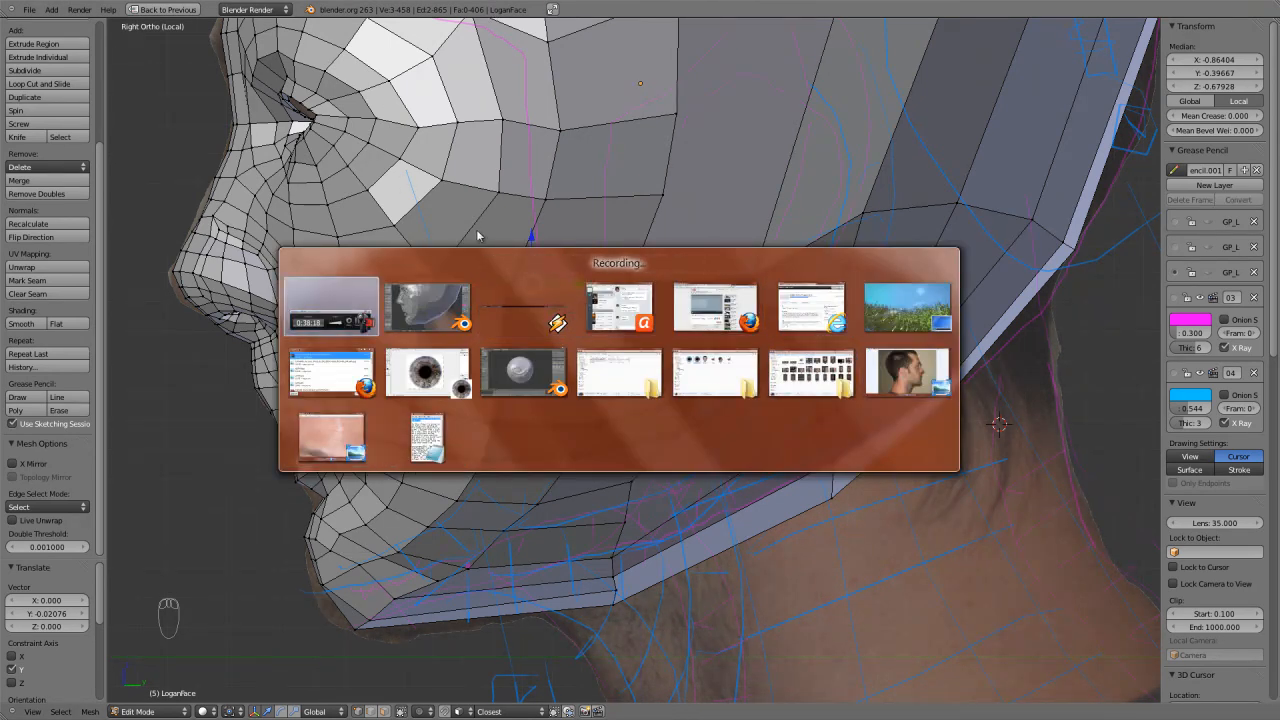